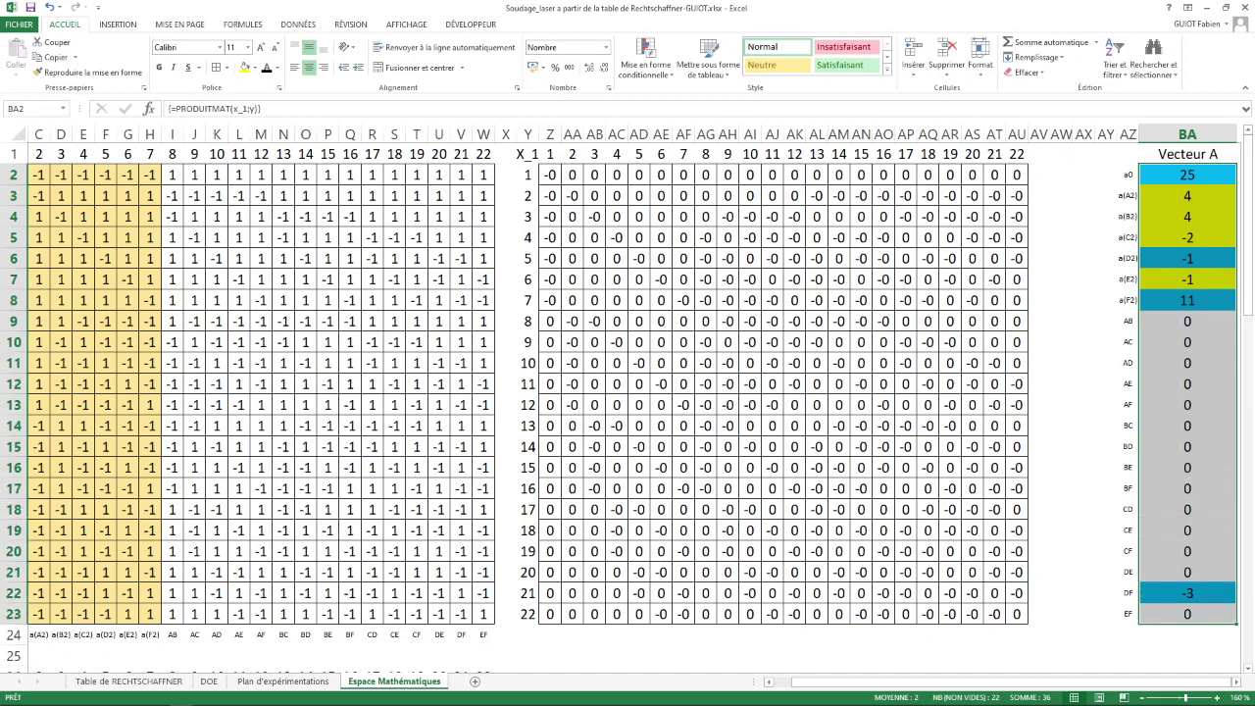
Try to name the selected range BA2:BA23 "vecteur A".
{"action": "left_click", "coordinate": [36, 108]}
{"action": "type", "text": "vecteur A"}
{"action": "key", "text": "Return"}
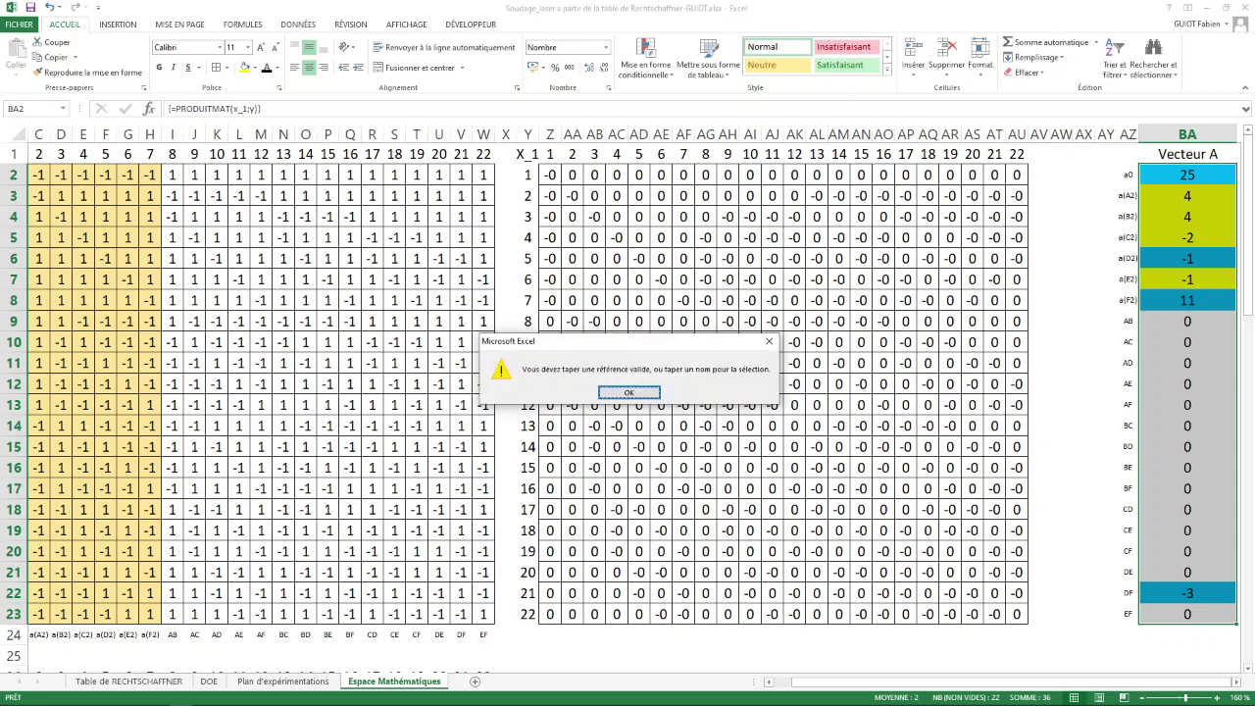
{"action": "key", "text": "Return"}
Name the selected coefficient range BA2:BA23 Vecteur_A.
{"action": "left_click", "coordinate": [25, 108]}
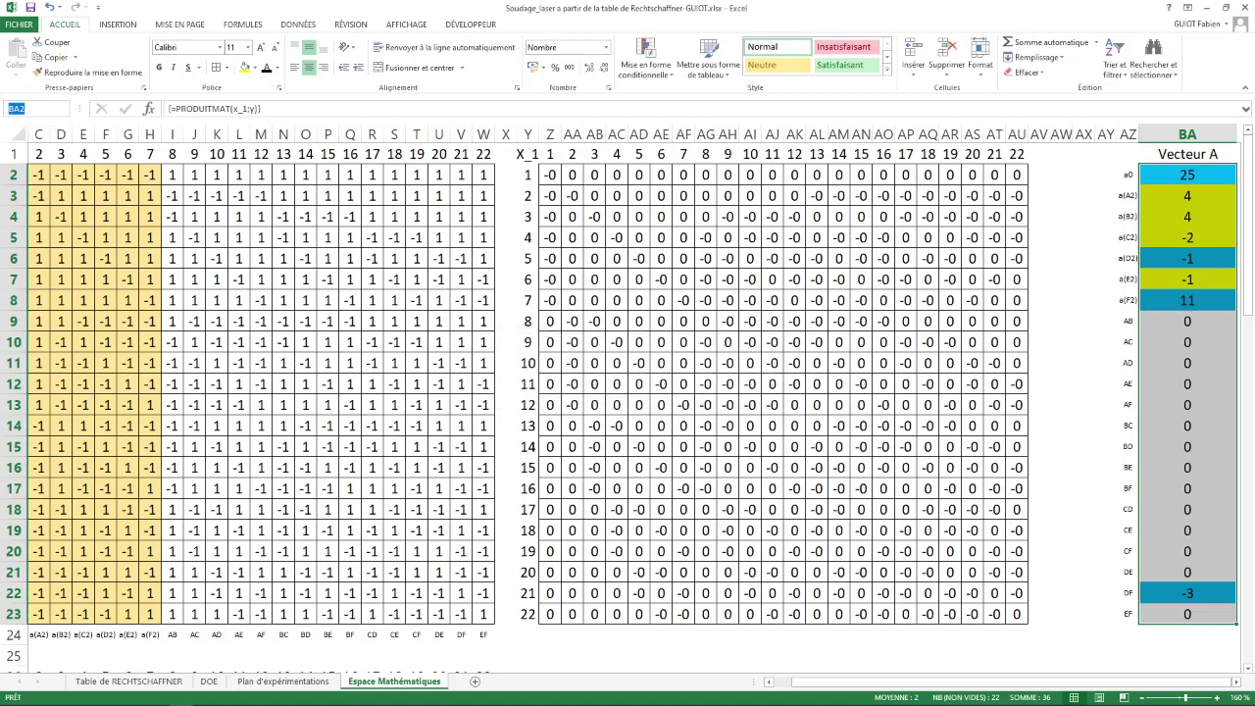
{"action": "type", "text": "Vecteur_A"}
{"action": "key", "text": "Return"}
{"action": "left_click", "coordinate": [1188, 175]}
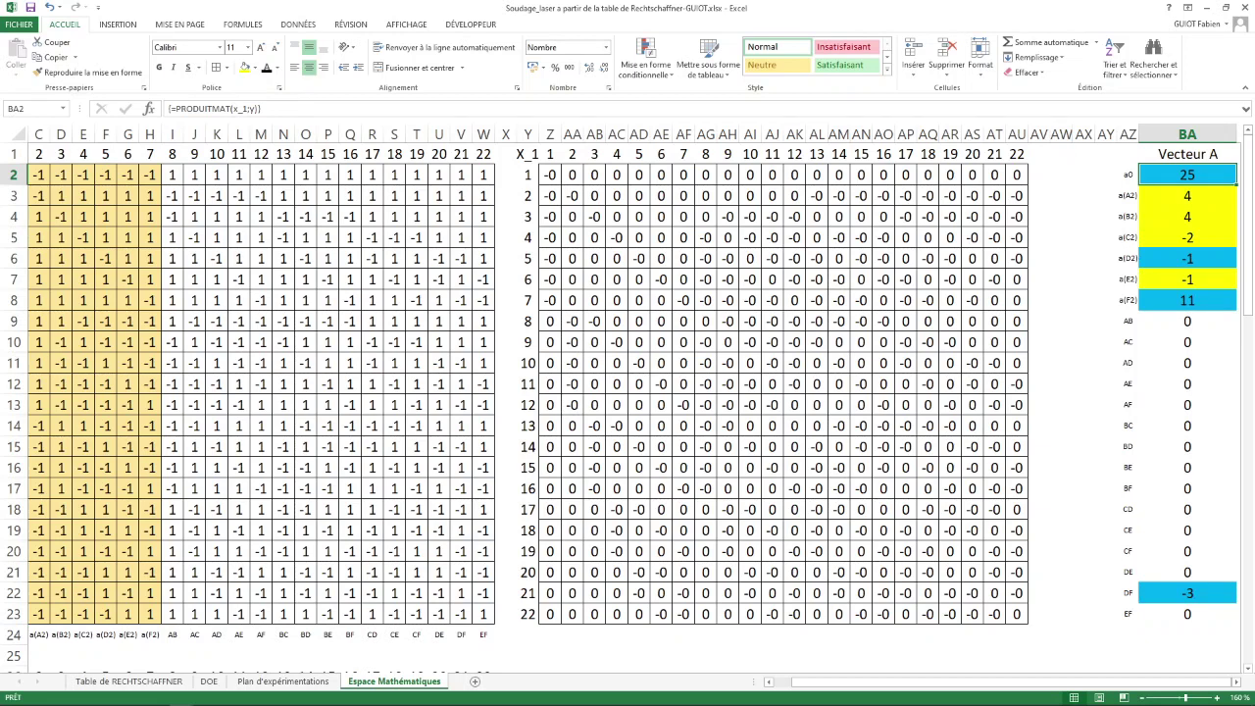
{"action": "left_click", "coordinate": [1127, 174]}
{"action": "left_click", "coordinate": [1187, 196]}
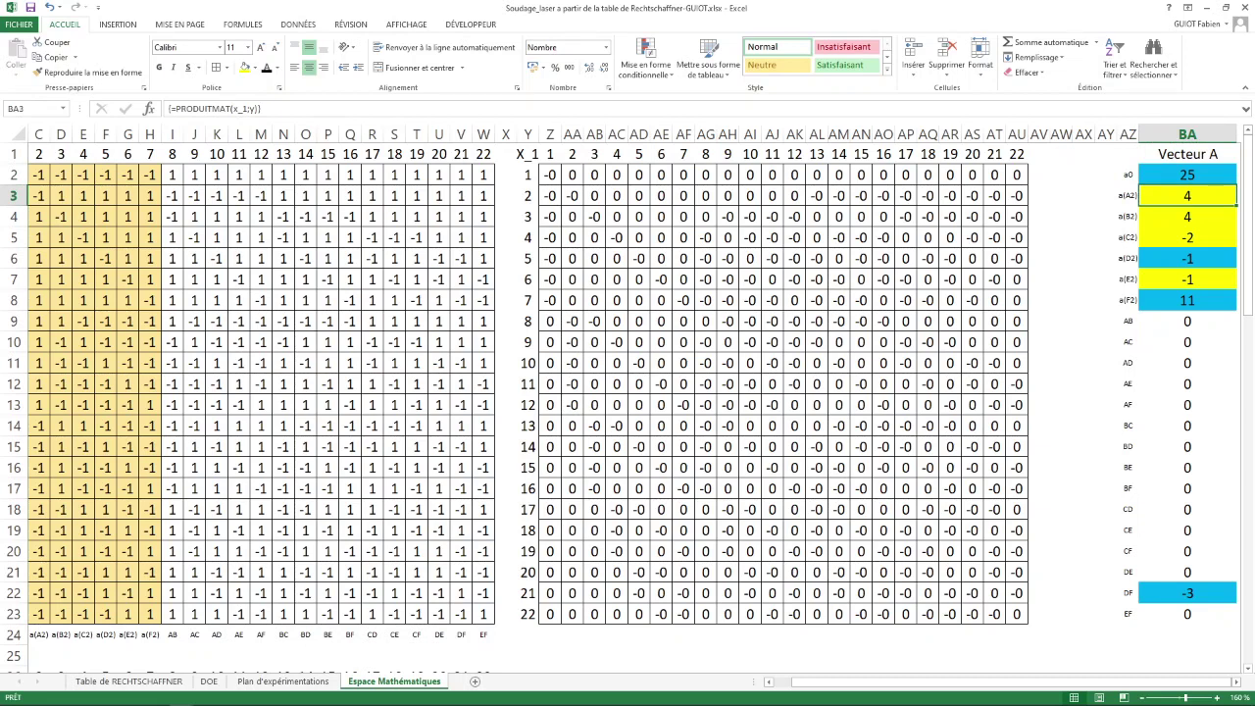
Enter the factor level headers A1 and A2 in cells BD1 and BE1.
{"action": "key", "text": "Up"}
{"action": "key", "text": "Up"}
{"action": "key", "text": "Right"}
{"action": "key", "text": "Right"}
{"action": "key", "text": "Right"}
{"action": "key", "text": "Right"}
{"action": "key", "text": "Right"}
{"action": "key", "text": "Right"}
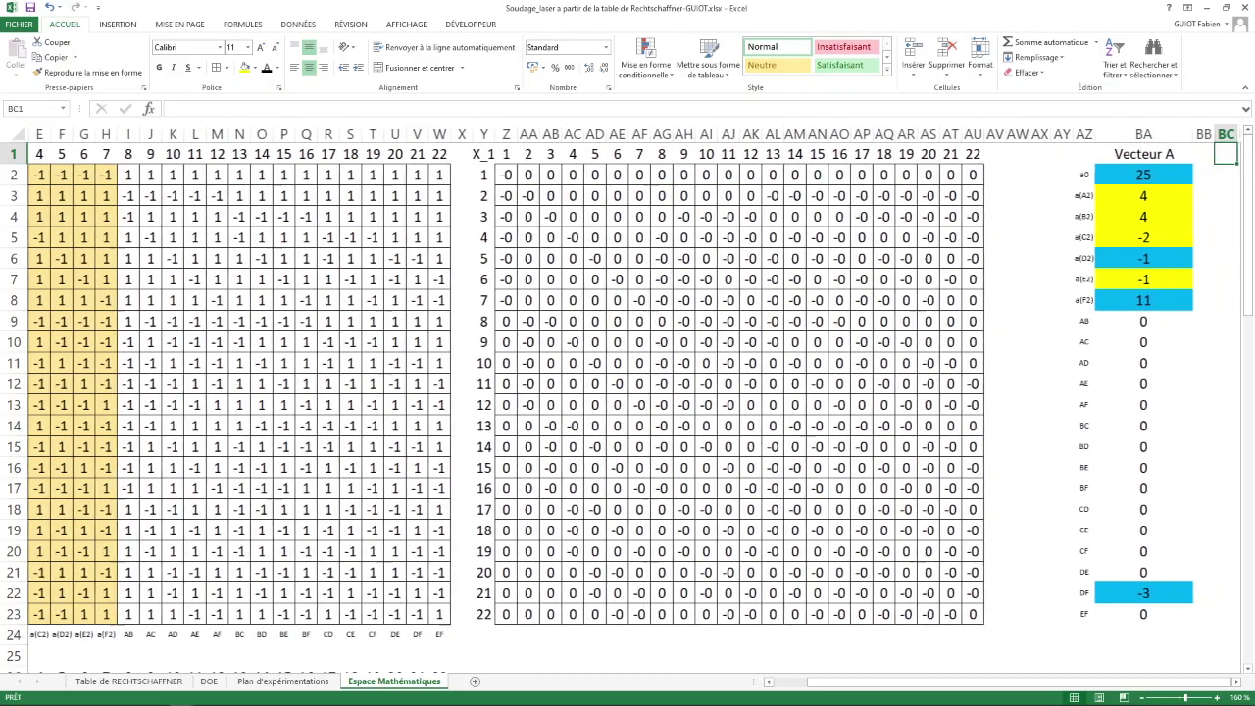
{"action": "key", "text": "Right"}
{"action": "key", "text": "Right"}
{"action": "key", "text": "Right"}
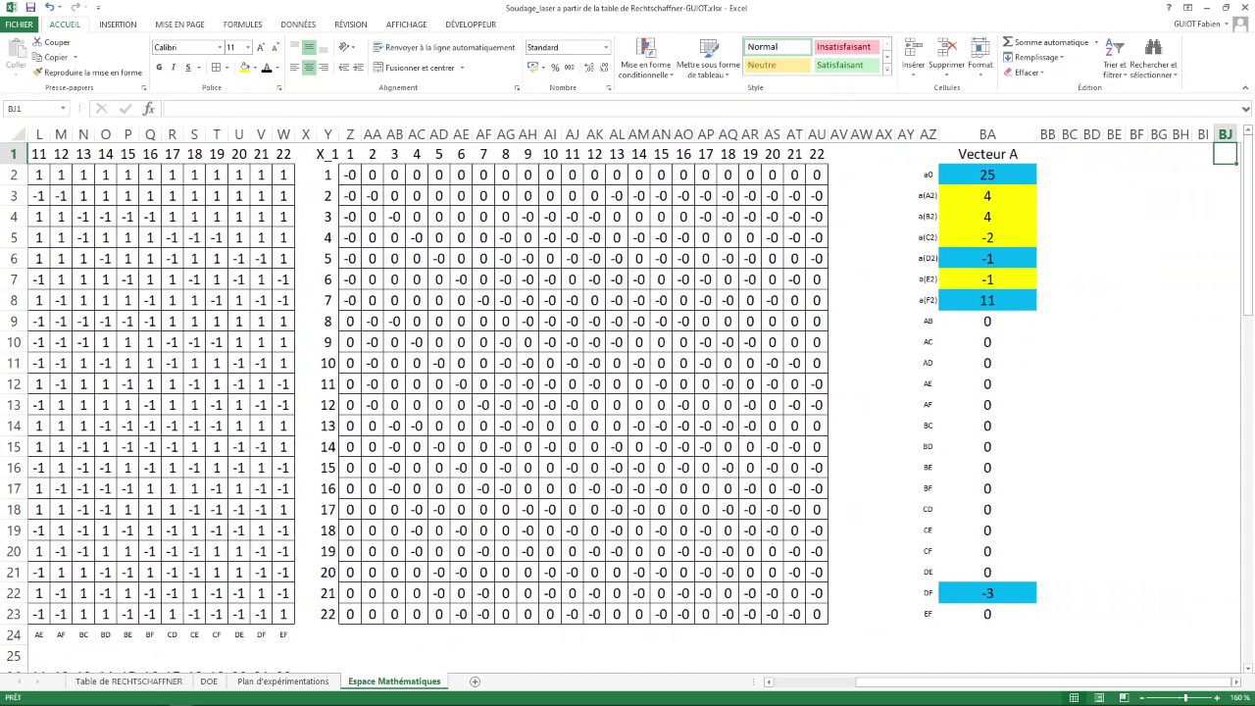
{"action": "key", "text": "Left"}
{"action": "key", "text": "Left"}
{"action": "key", "text": "Left"}
{"action": "key", "text": "Left"}
{"action": "key", "text": "Left"}
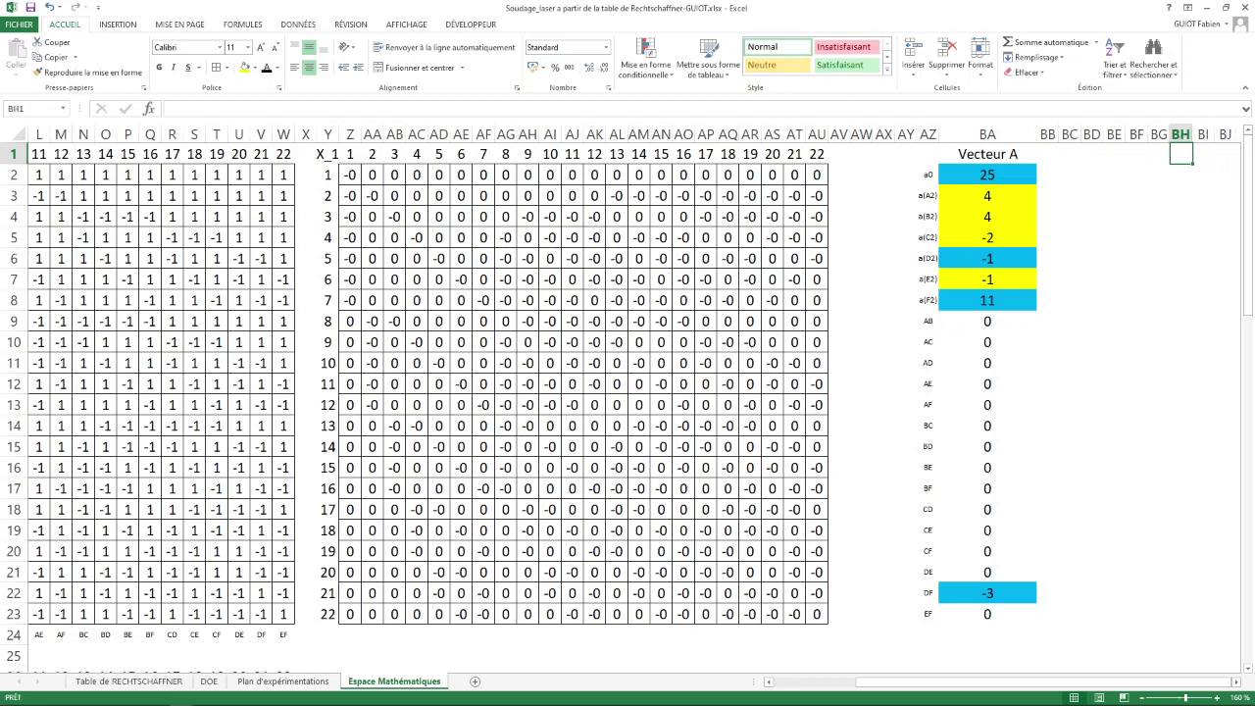
{"action": "key", "text": "Left"}
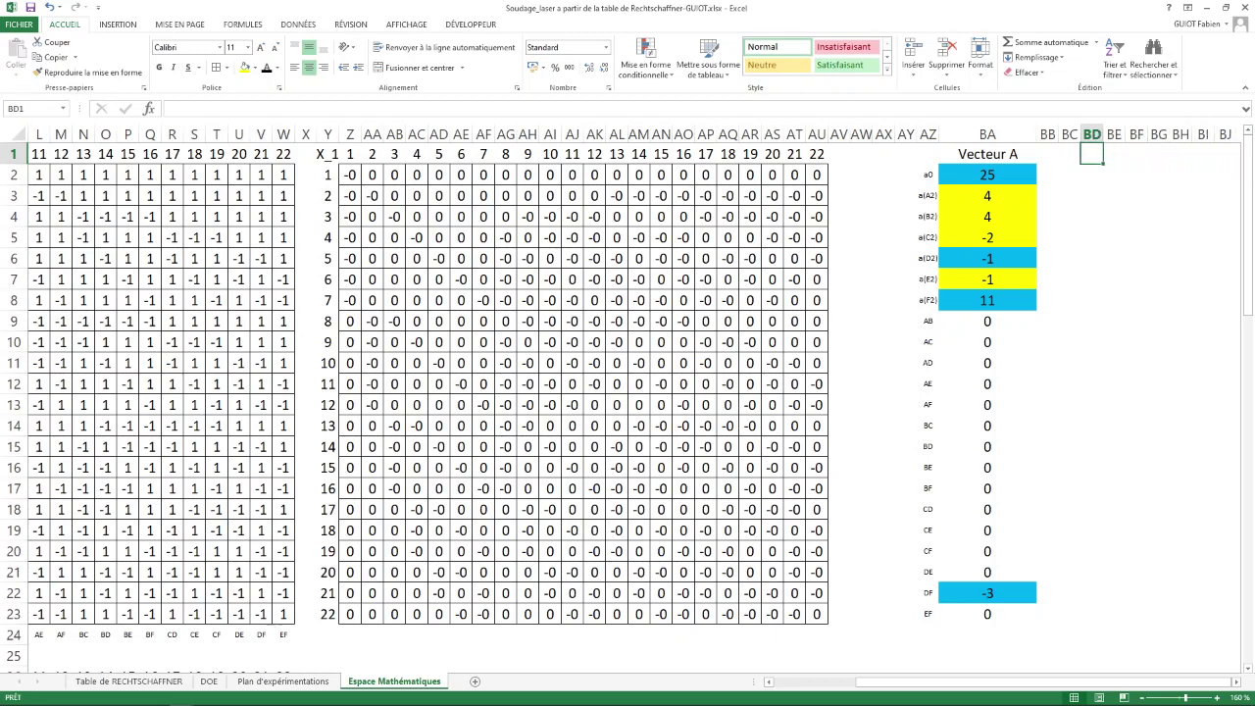
{"action": "type", "text": "A"}
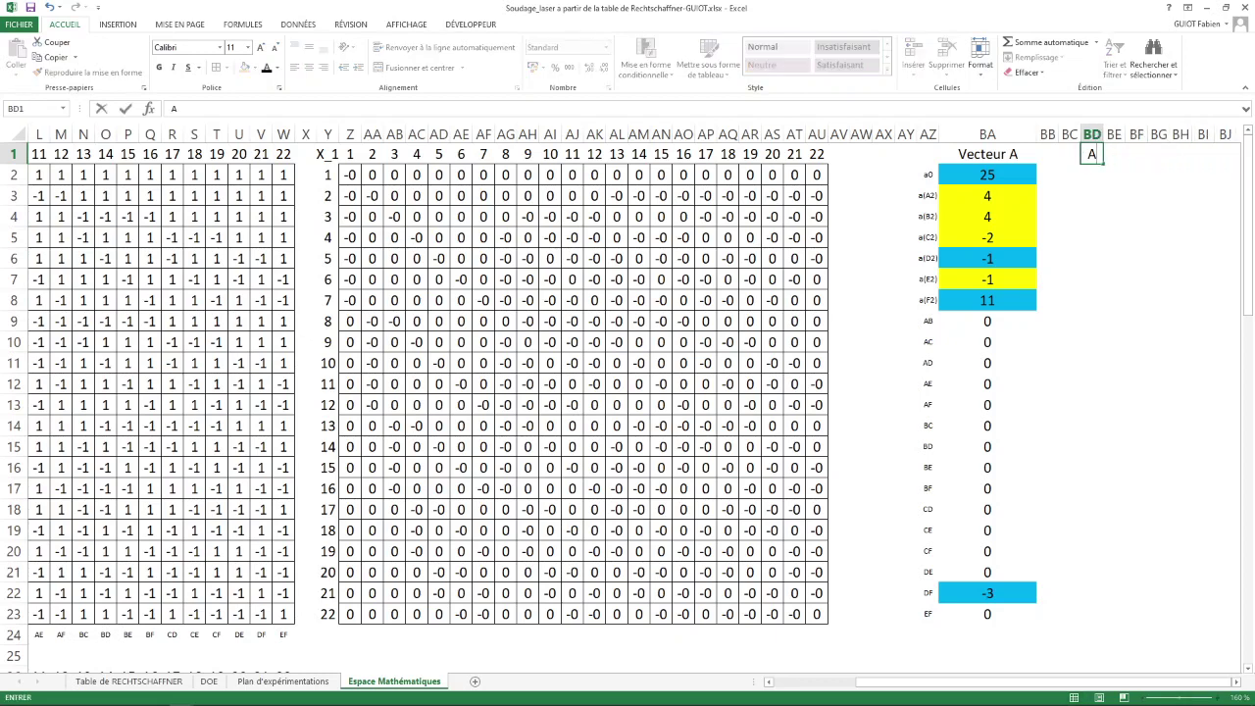
{"action": "type", "text": "1"}
{"action": "key", "text": "Tab"}
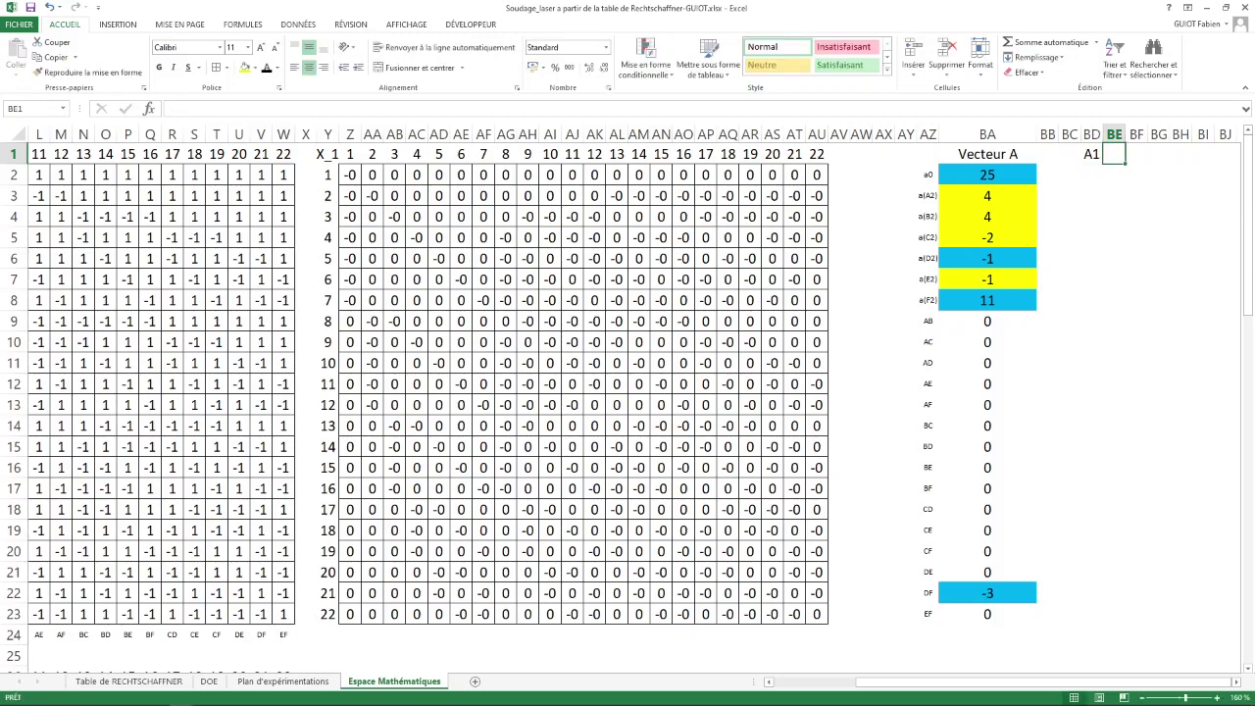
{"action": "type", "text": "A2"}
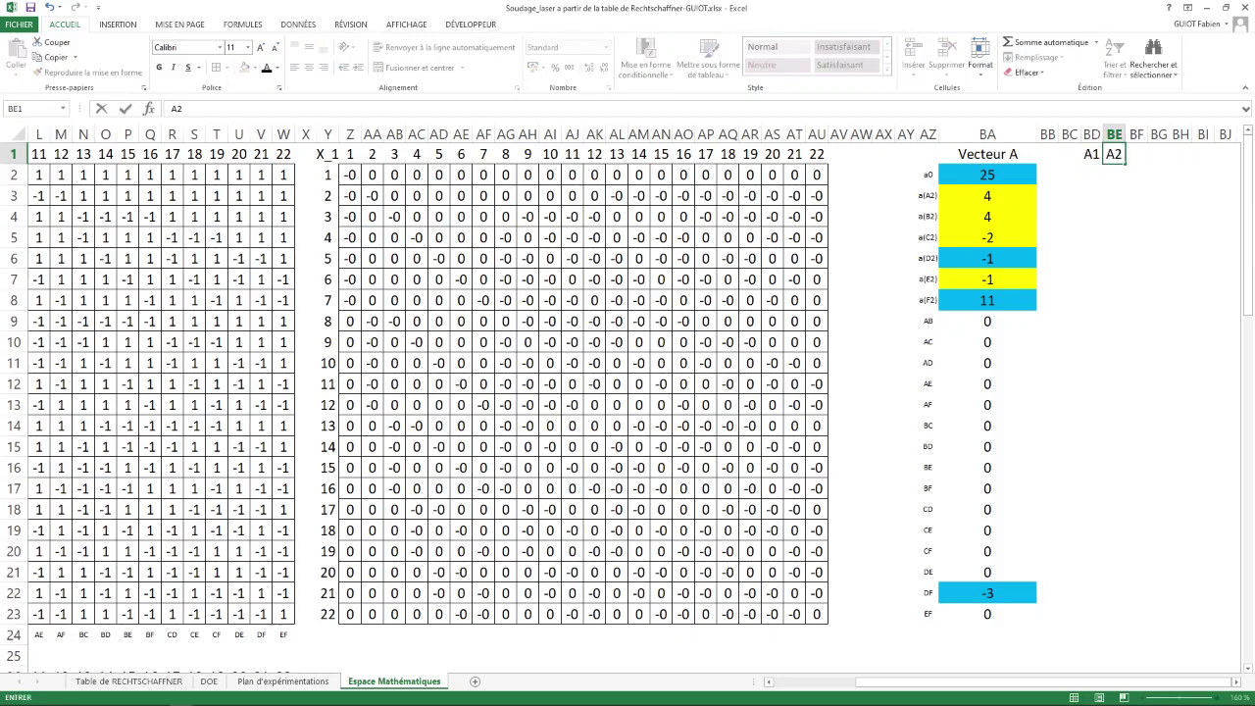
{"action": "key", "text": "Tab"}
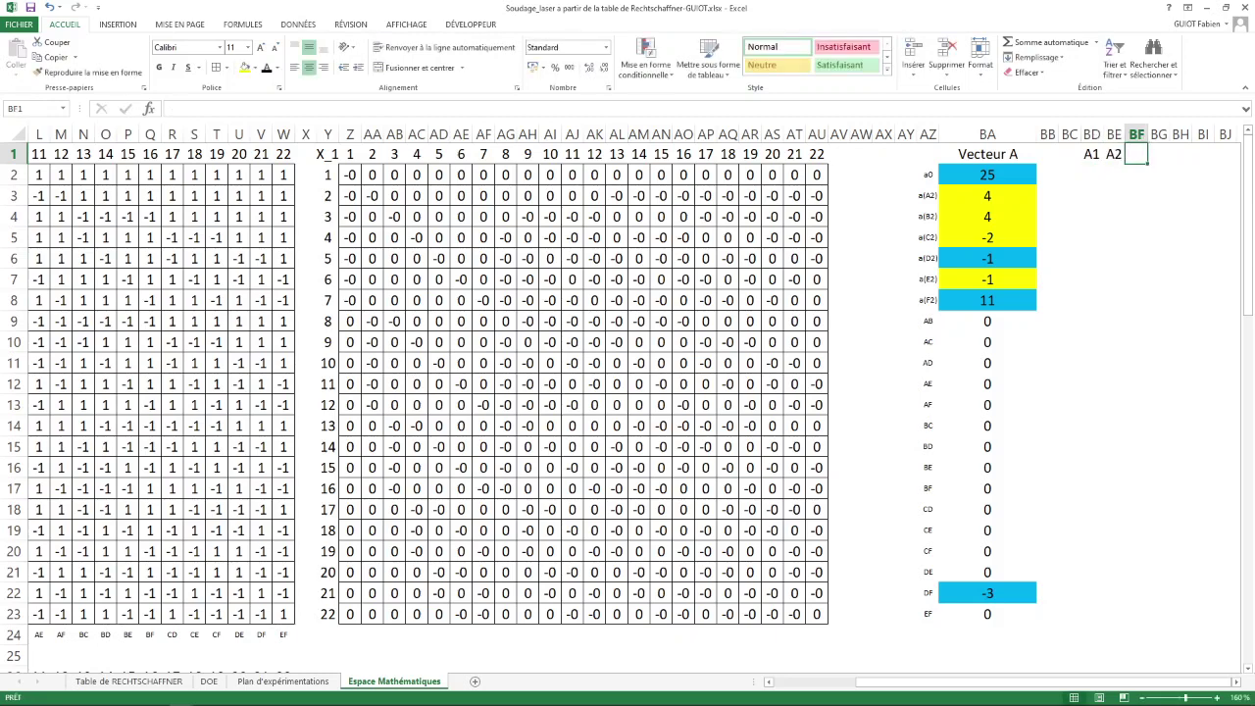
Continue the header row with B1, B2, C1 and C2 in cells BF1 to BI1.
{"action": "type", "text": "B"}
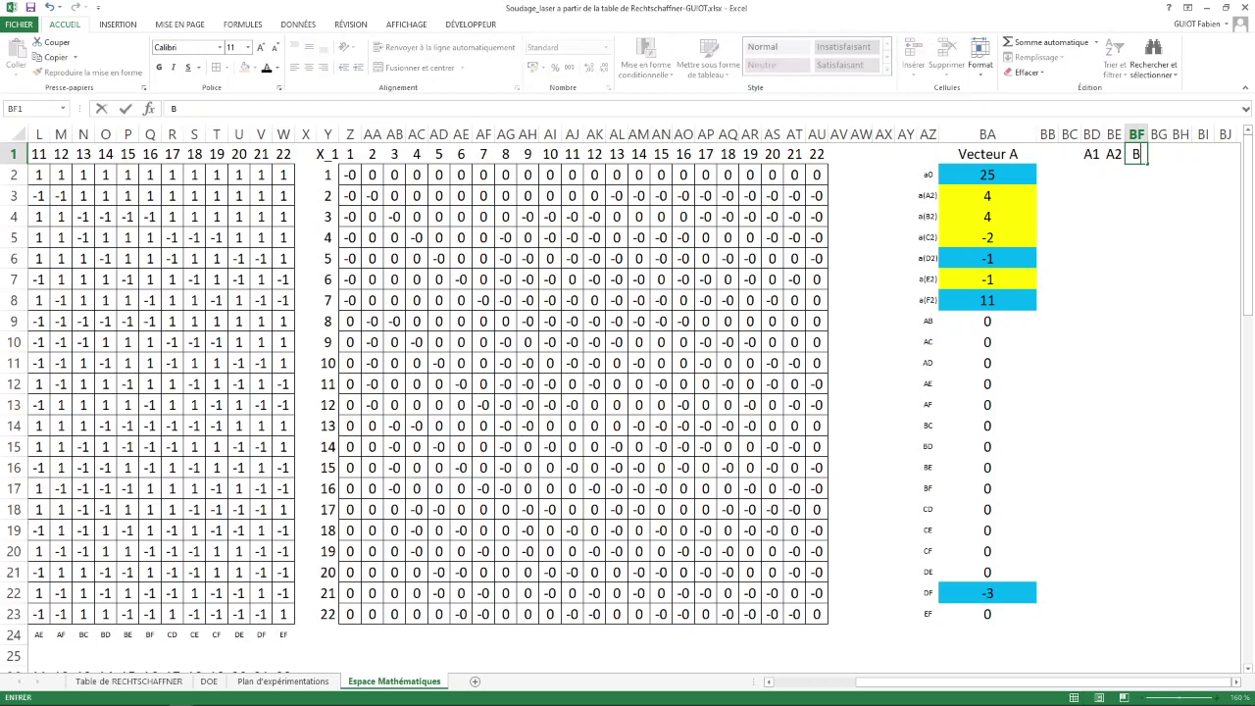
{"action": "type", "text": "1"}
{"action": "key", "text": "Tab"}
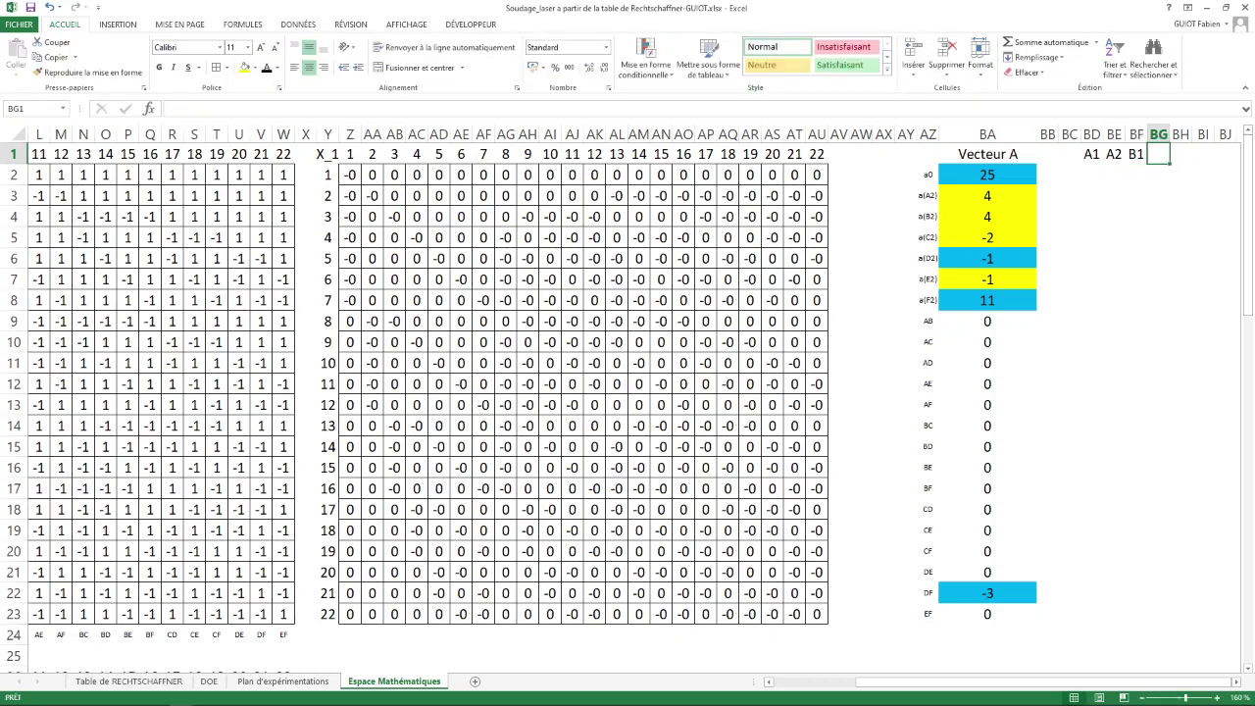
{"action": "type", "text": "B2"}
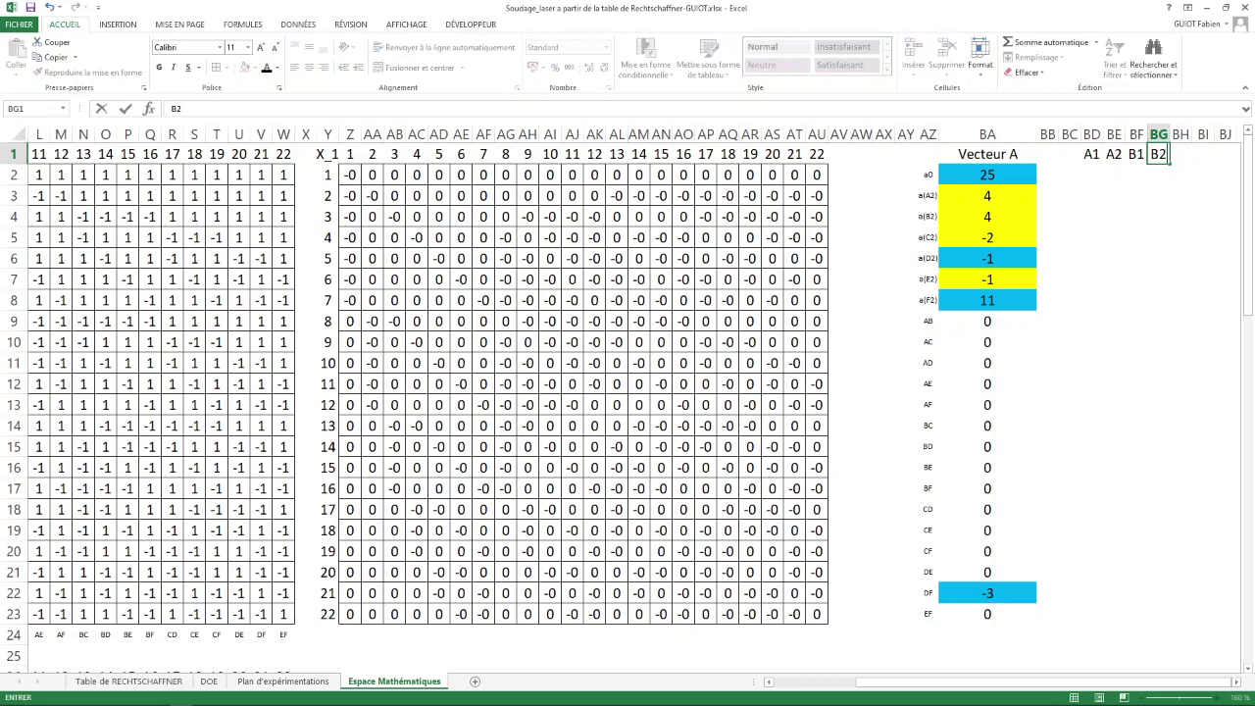
{"action": "key", "text": "Tab"}
{"action": "type", "text": "C1"}
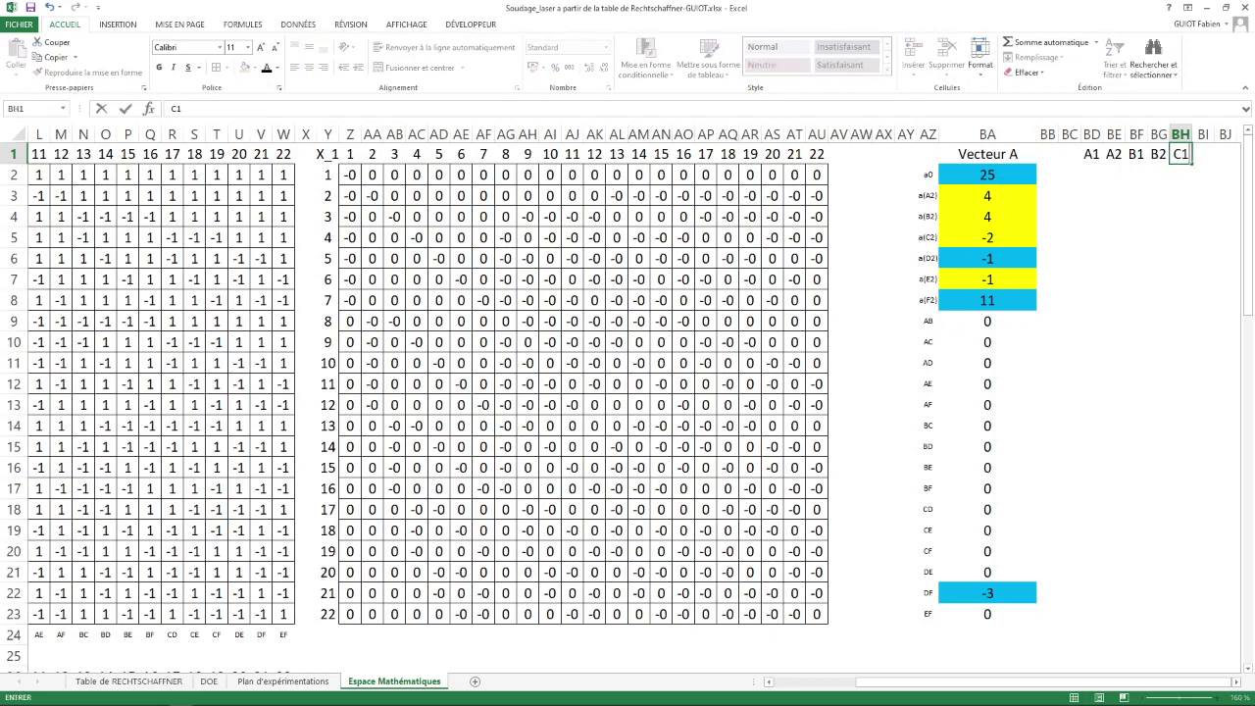
{"action": "key", "text": "Tab"}
{"action": "type", "text": "C2"}
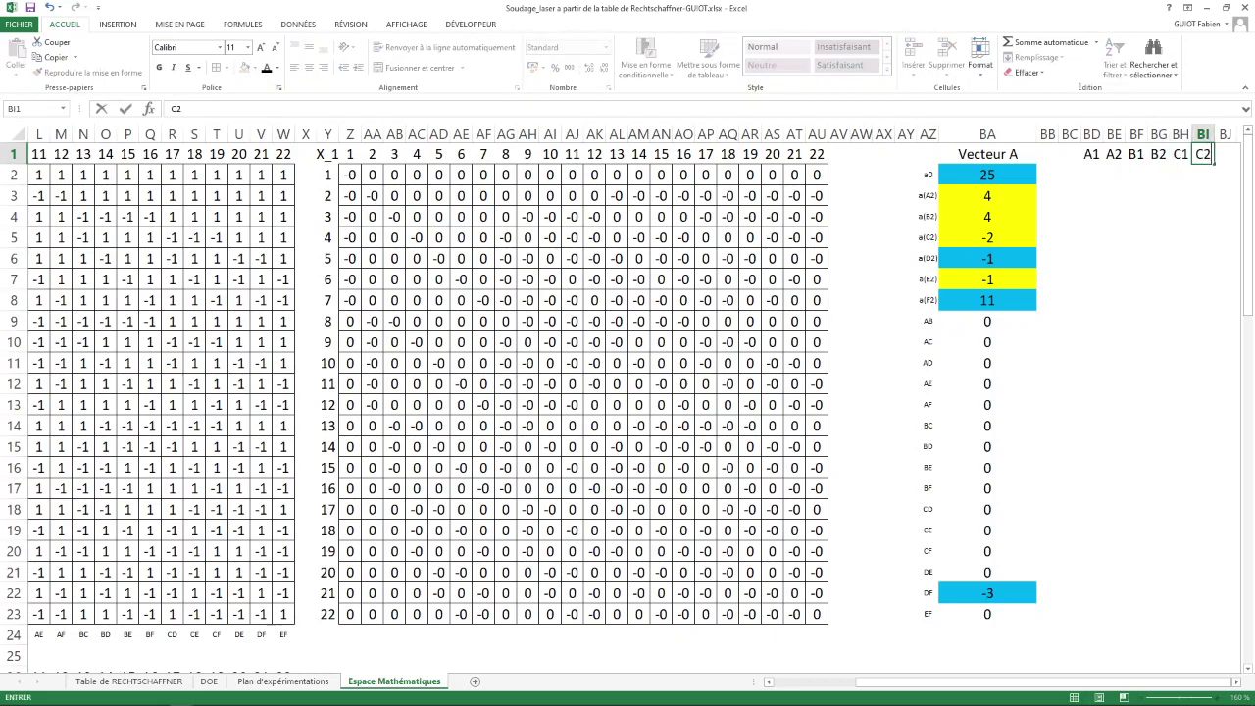
{"action": "key", "text": "Tab"}
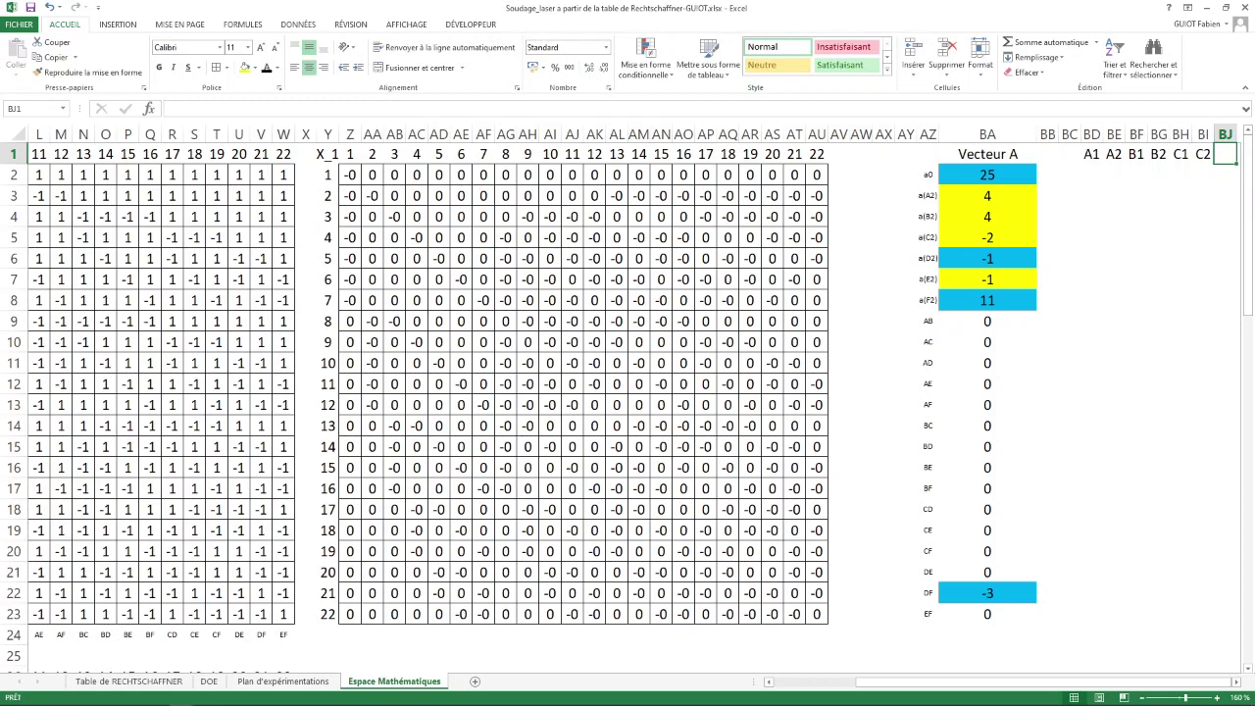
Add the headers D1 and D2 in cells BJ1 and BK1.
{"action": "type", "text": "DA"}
{"action": "key", "text": "BackSpace"}
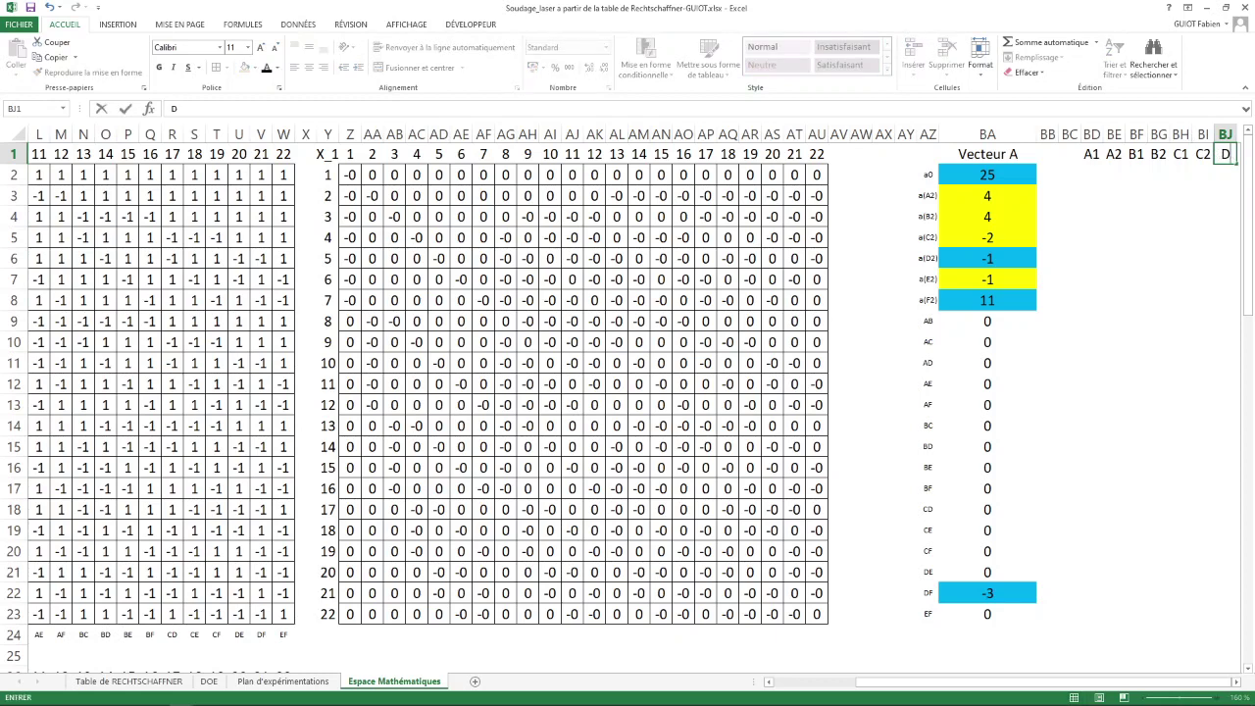
{"action": "type", "text": "A"}
{"action": "key", "text": "BackSpace"}
{"action": "type", "text": "1"}
{"action": "key", "text": "Tab"}
{"action": "type", "text": "D2"}
{"action": "key", "text": "Tab"}
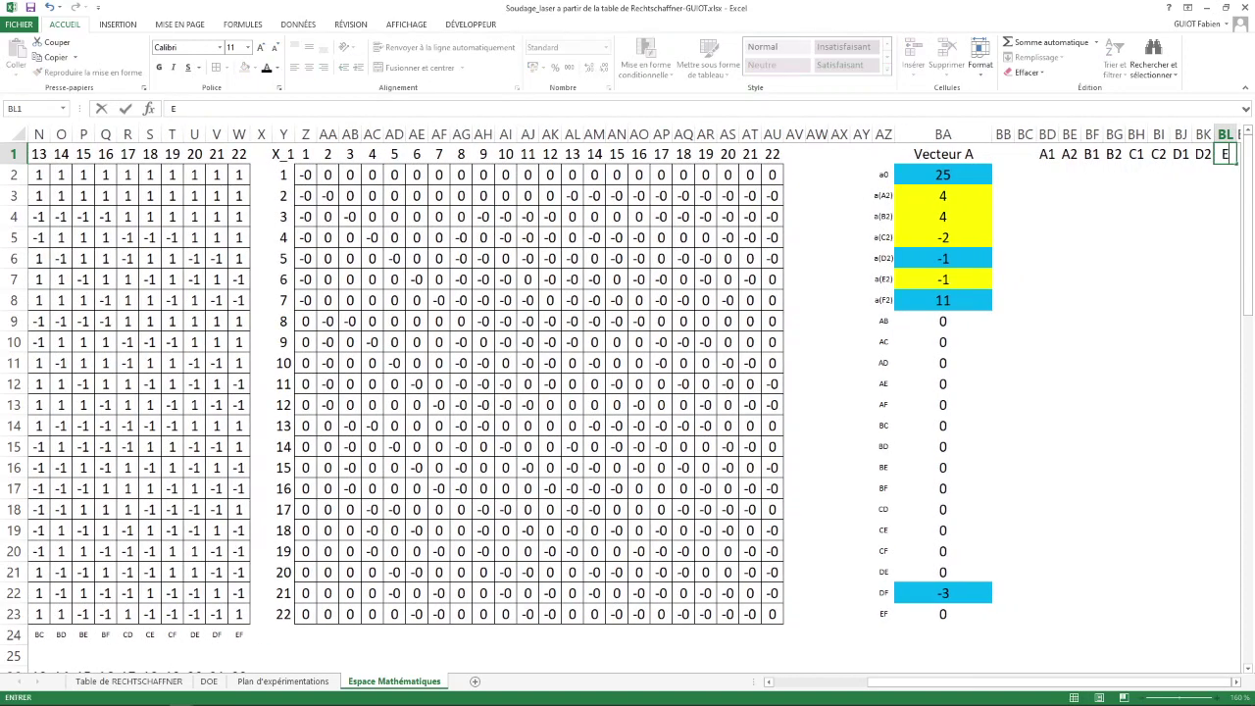
Complete the header row with E1, E2, F1 and F2 in cells BL1 to BO1.
{"action": "type", "text": "E1"}
{"action": "key", "text": "Tab"}
{"action": "type", "text": "E2"}
{"action": "key", "text": "Tab"}
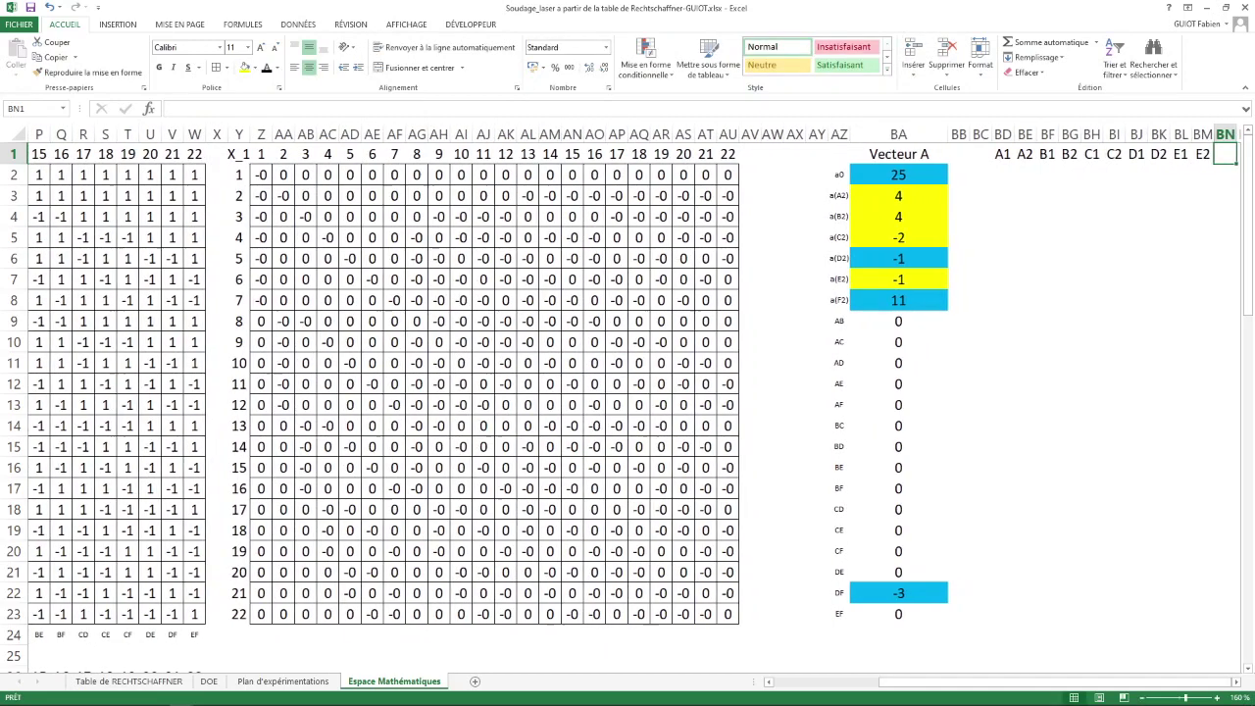
{"action": "type", "text": "F1"}
{"action": "key", "text": "Tab"}
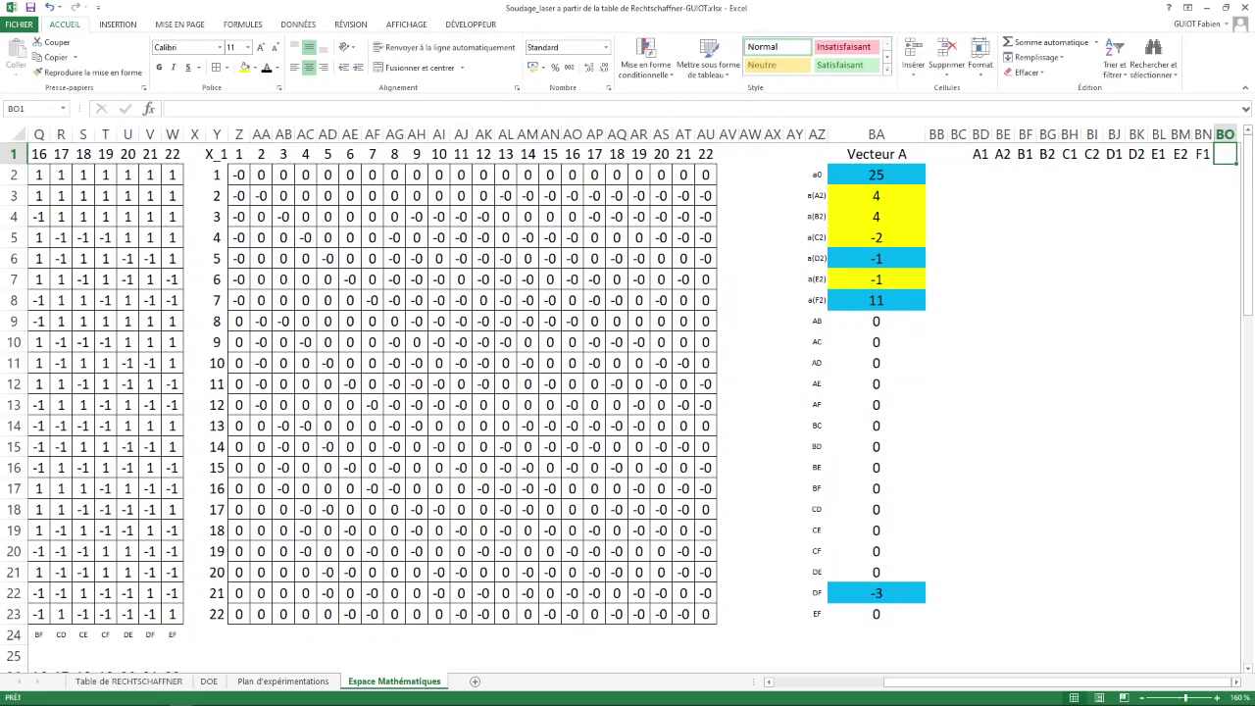
{"action": "type", "text": "F1"}
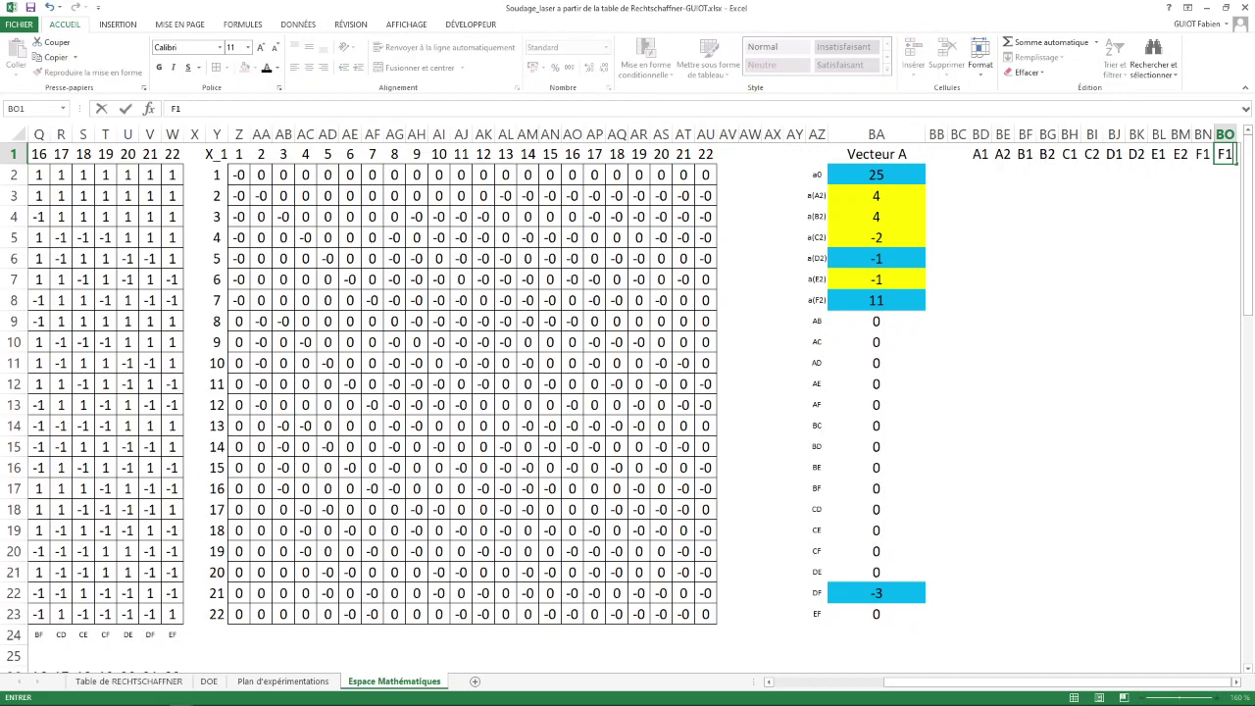
{"action": "key", "text": "BackSpace"}
{"action": "type", "text": "2"}
{"action": "key", "text": "Return"}
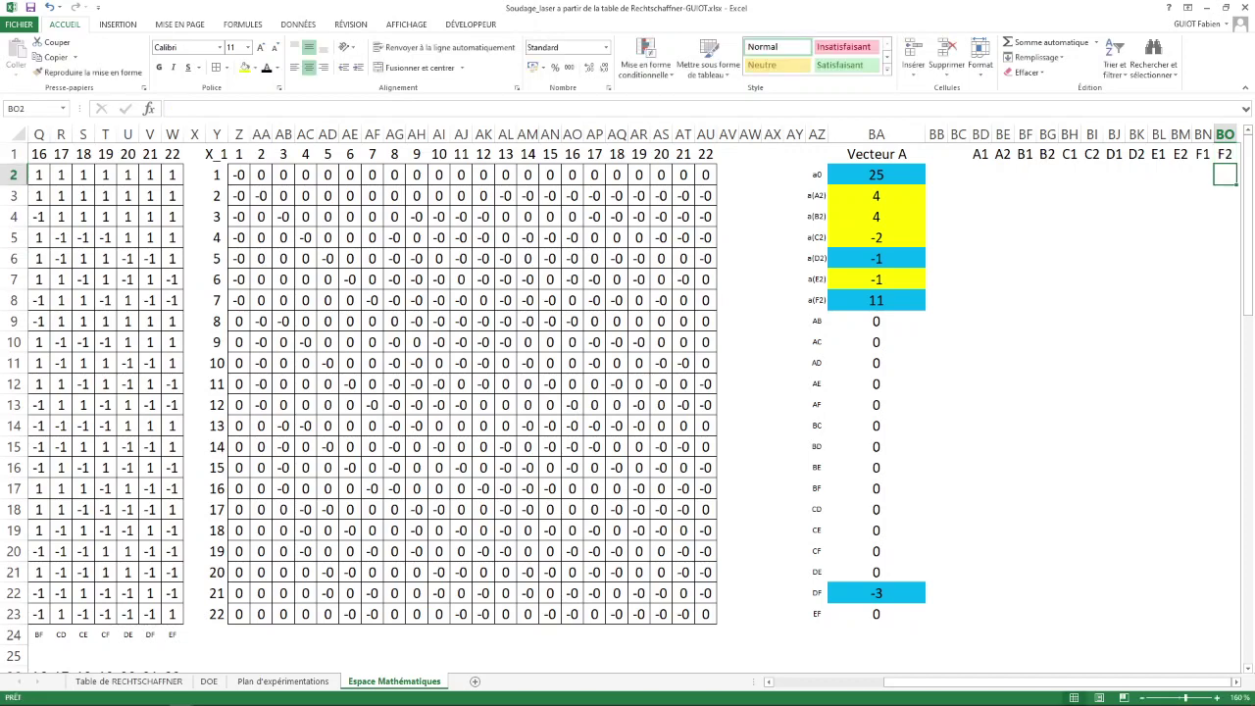
{"action": "left_click", "coordinate": [980, 175]}
{"action": "left_click", "coordinate": [877, 196]}
{"action": "left_click", "coordinate": [1003, 174]}
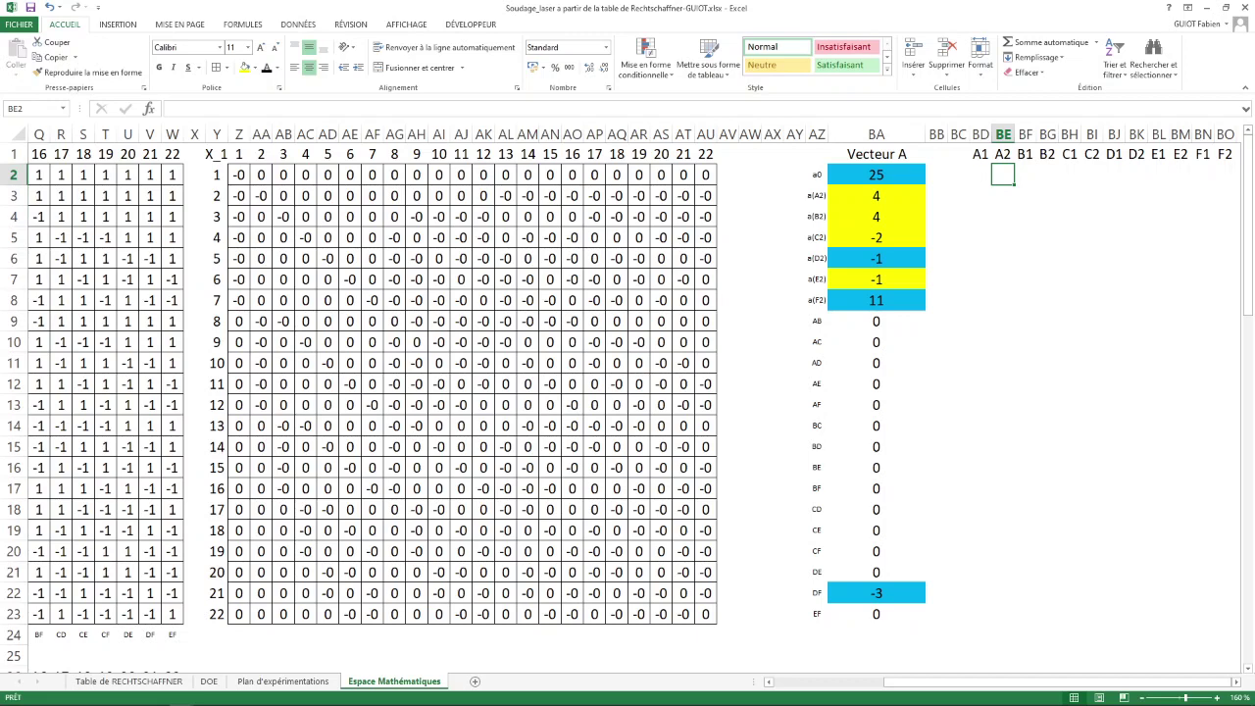
{"action": "key", "text": "alt+Tab"}
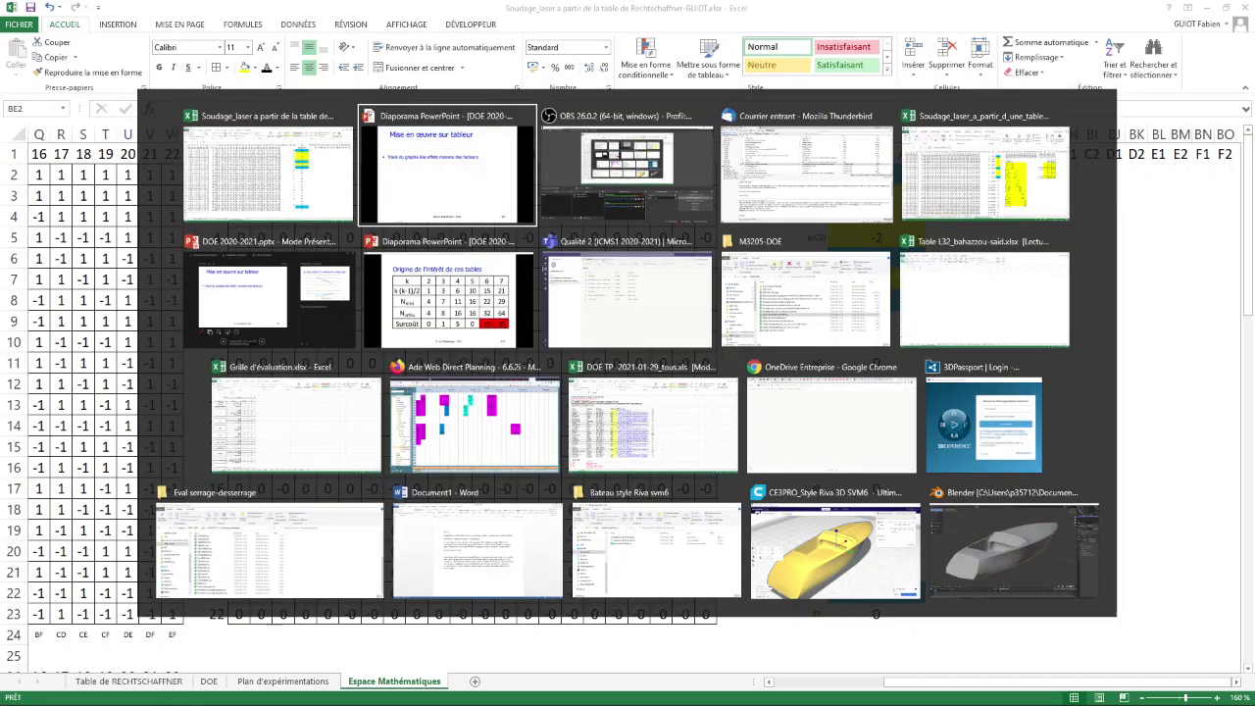
{"action": "key", "text": "alt+Tab"}
{"action": "key", "text": "alt+Tab"}
{"action": "key", "text": "alt+Tab"}
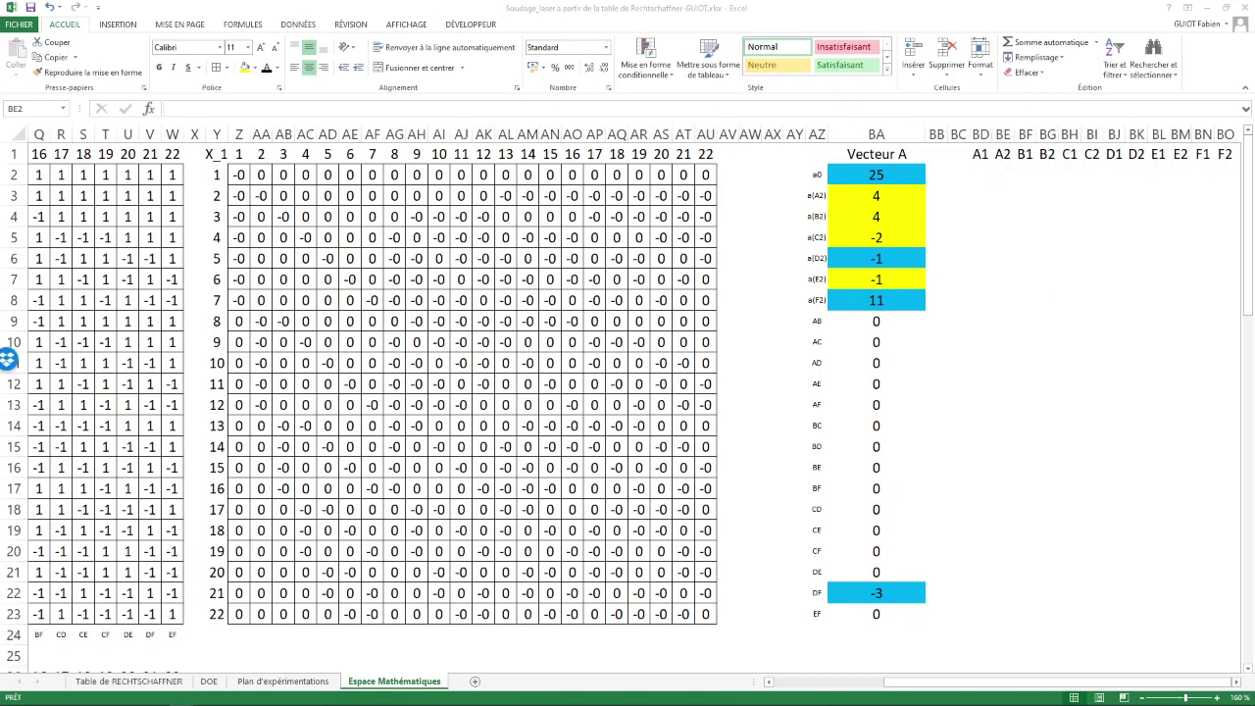
{"action": "key", "text": "F2"}
{"action": "key", "text": "Escape"}
Enter the formula =BA2-BA3 in BD2 under the A1 header, and select BE2 under A2.
{"action": "left_click", "coordinate": [980, 175]}
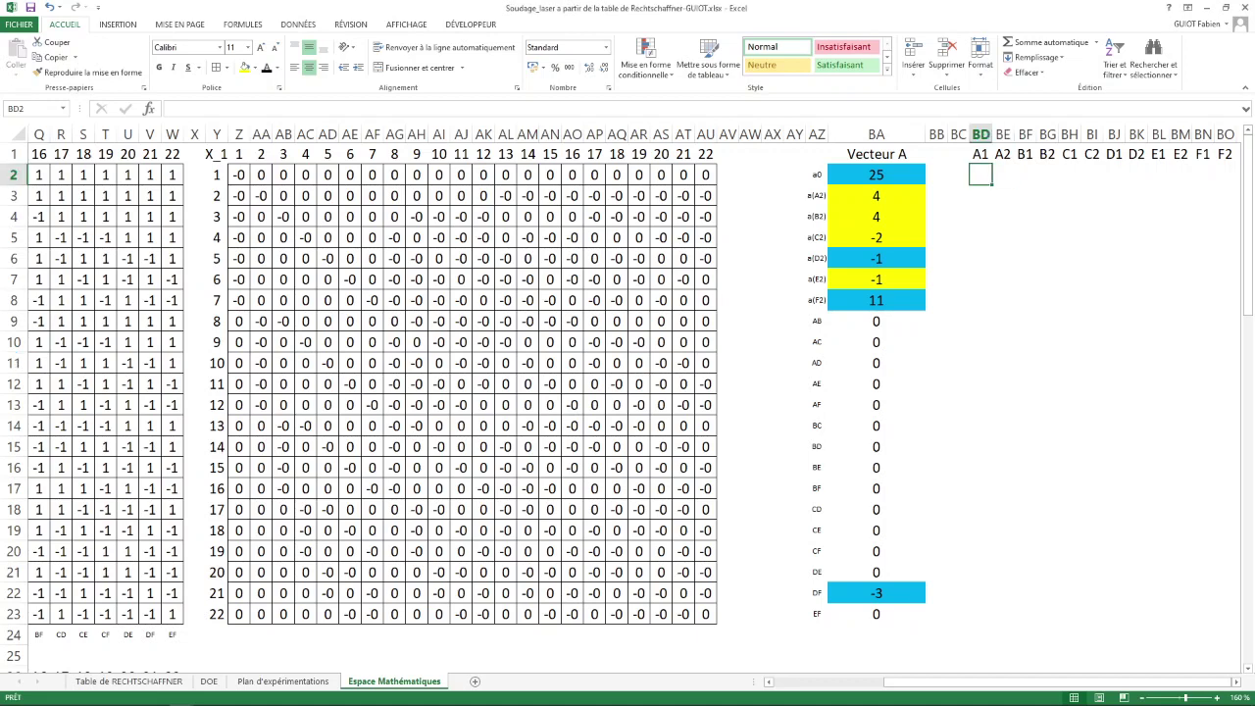
{"action": "type", "text": "+"}
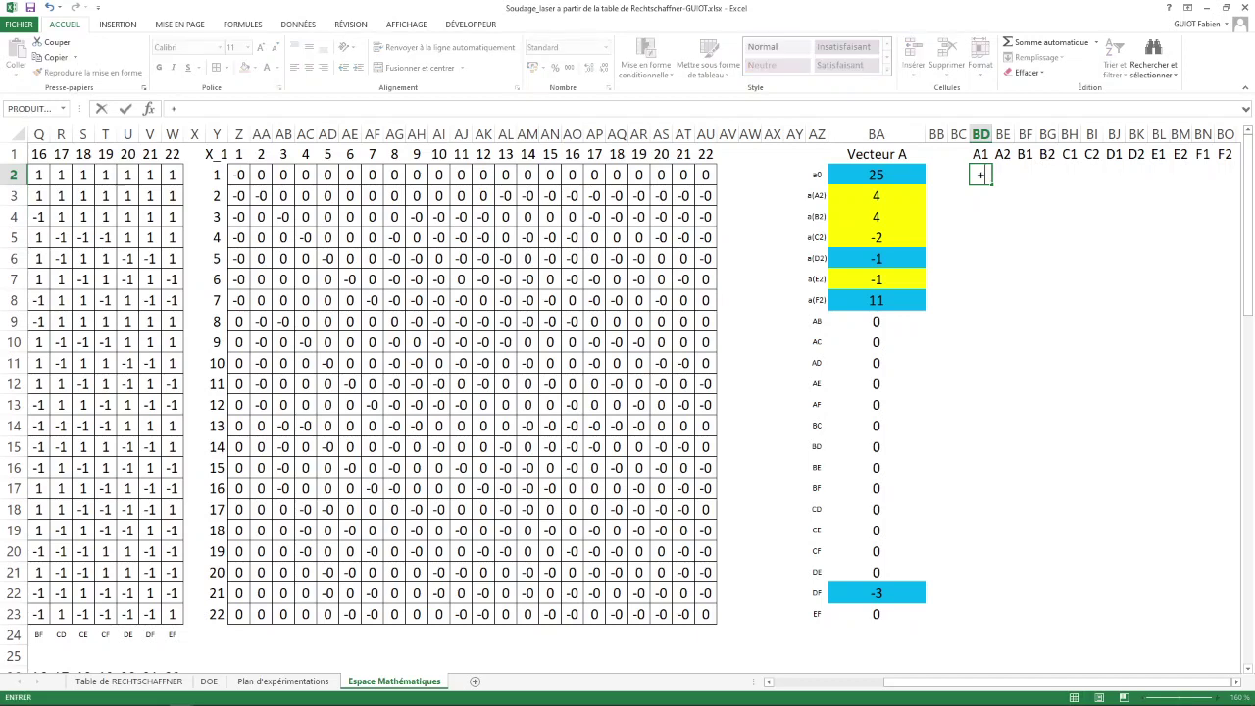
{"action": "key", "text": "Escape"}
{"action": "type", "text": "="}
{"action": "left_click", "coordinate": [877, 175]}
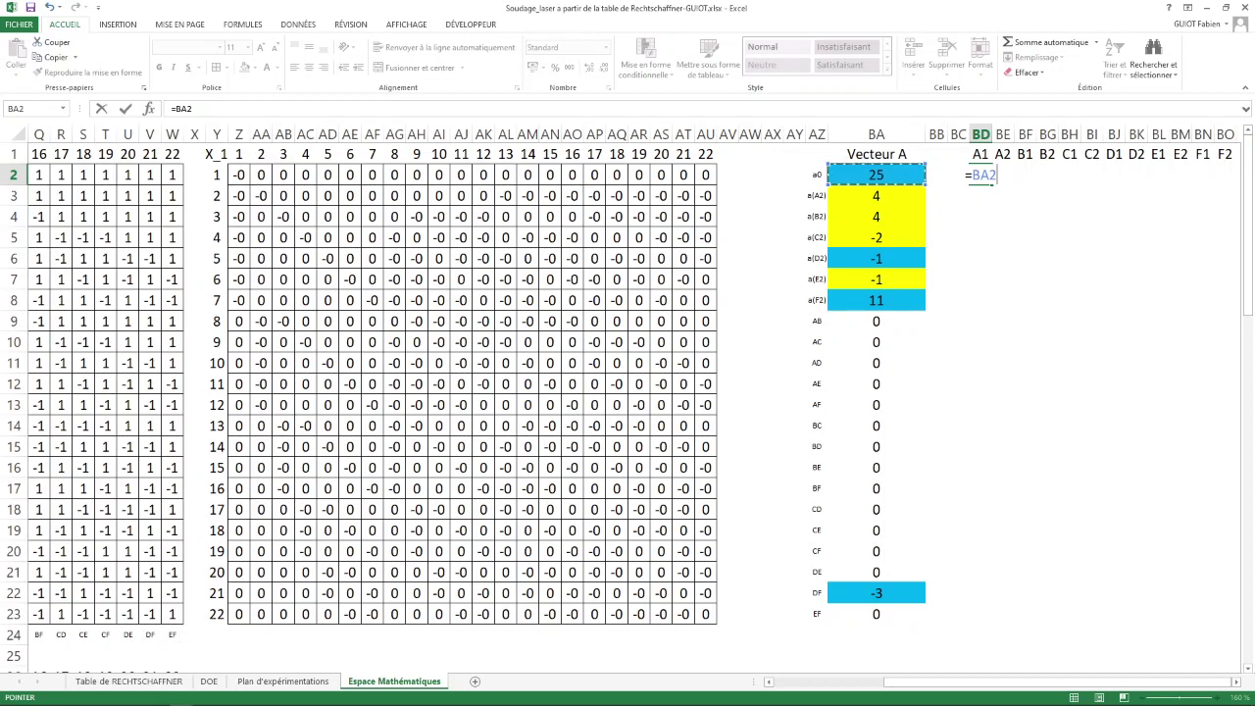
{"action": "type", "text": "6"}
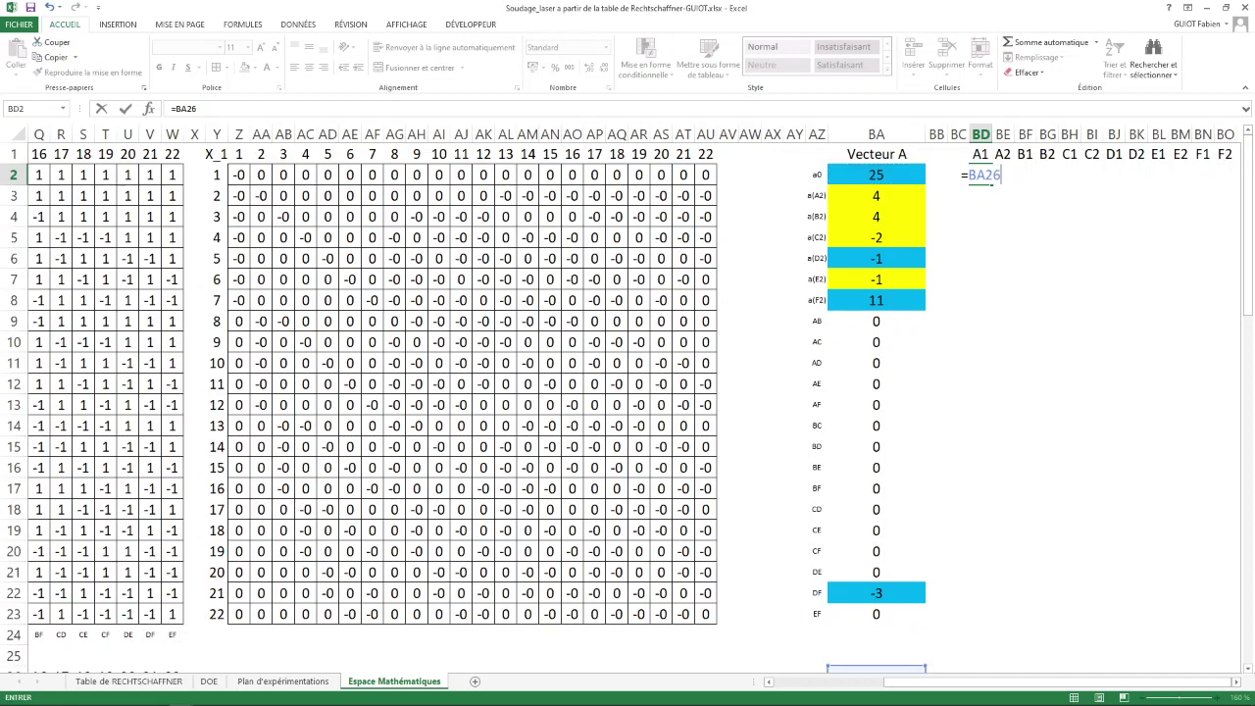
{"action": "key", "text": "BackSpace"}
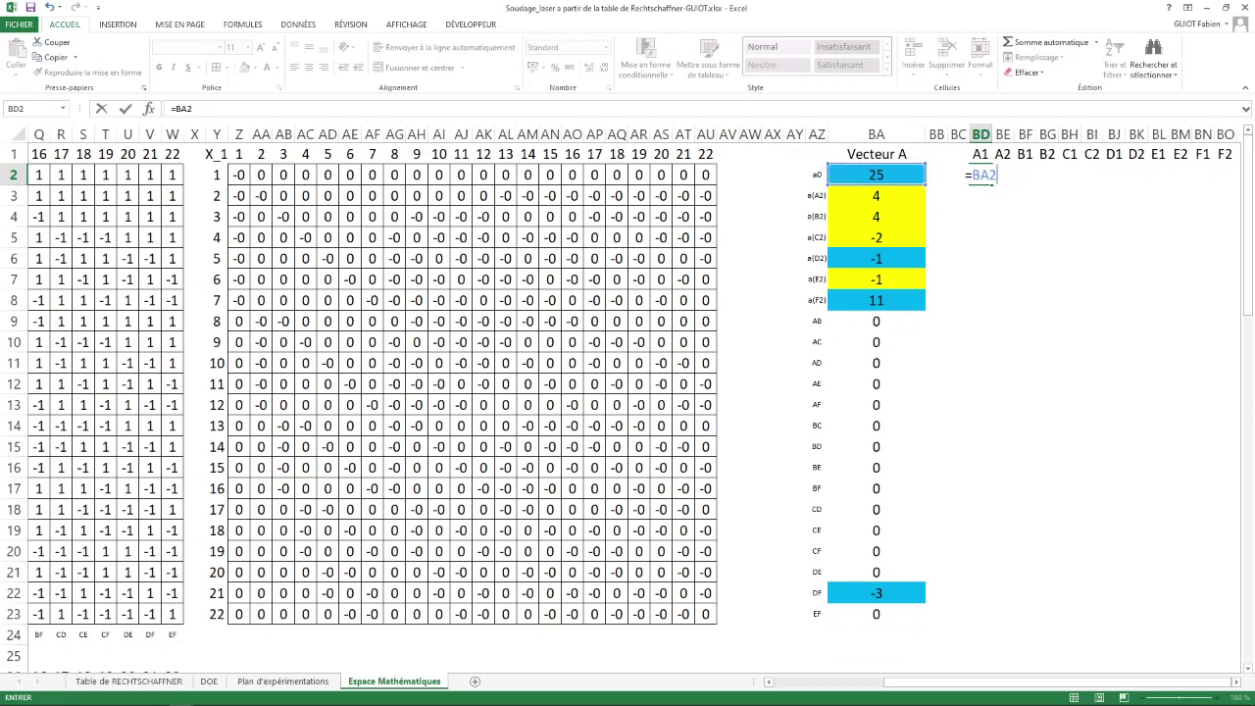
{"action": "type", "text": "-"}
{"action": "key", "text": "Left"}
{"action": "key", "text": "Left"}
{"action": "key", "text": "Left"}
{"action": "key", "text": "Down"}
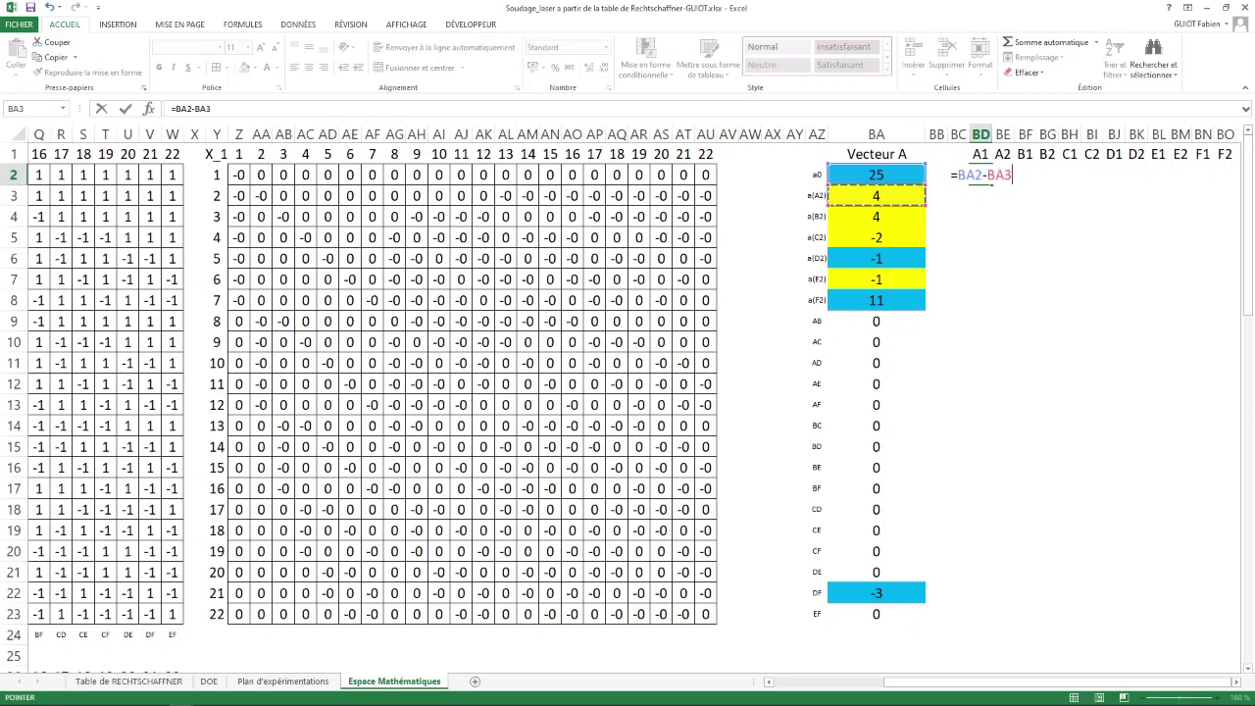
{"action": "key", "text": "ctrl+Return"}
{"action": "key", "text": "Return"}
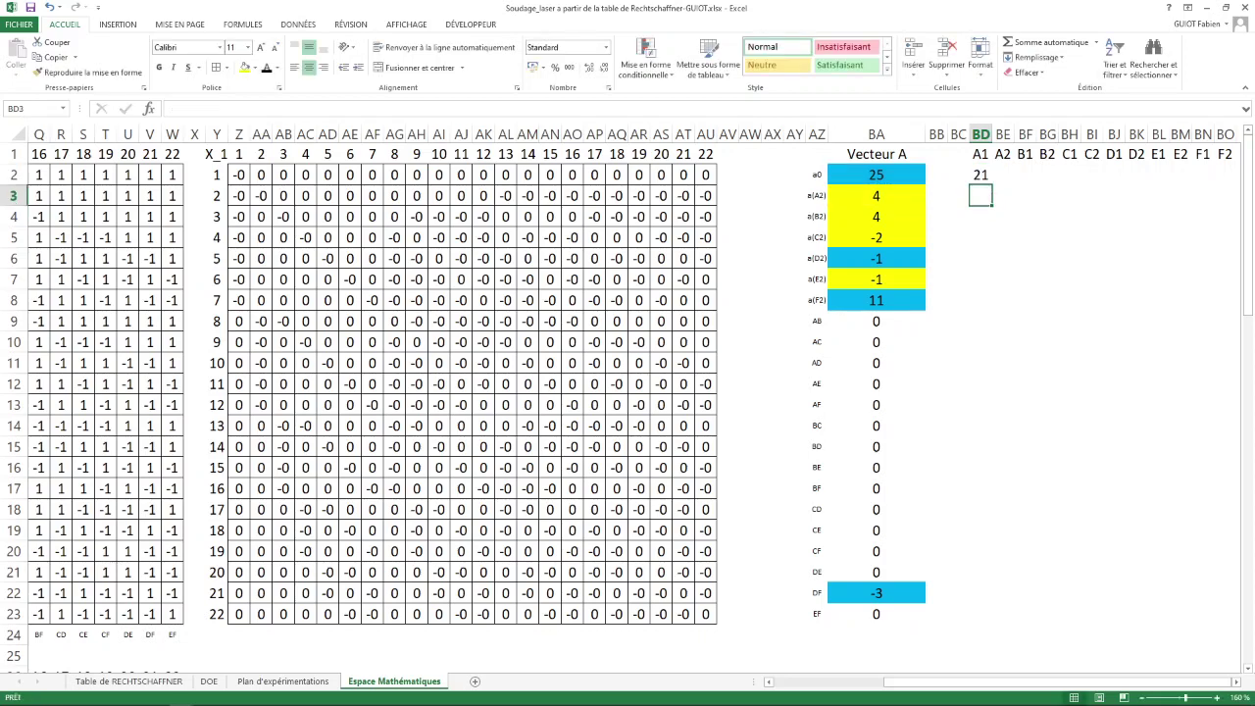
{"action": "key", "text": "Up"}
{"action": "key", "text": "Right"}
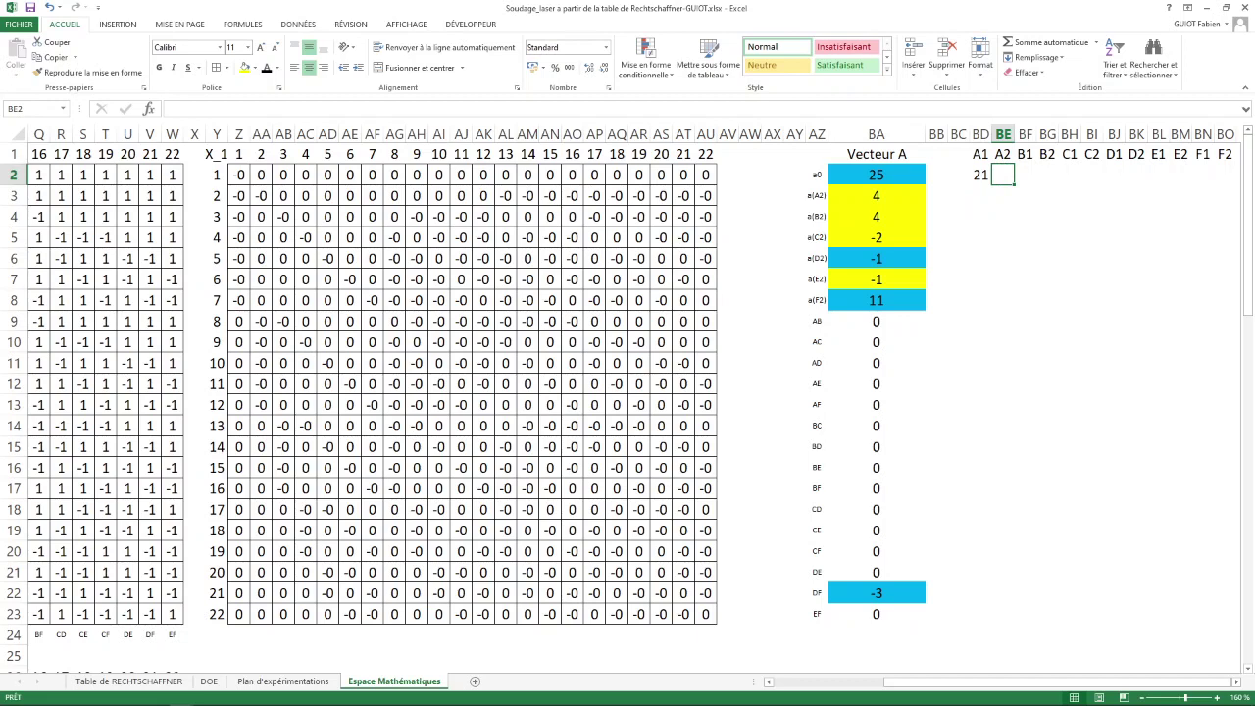
Enter the formula =$BA$2+$BA$3 in BE2 under the A2 header and fill it across to BO2.
{"action": "key", "text": "alt+Tab"}
{"action": "type", "text": "="}
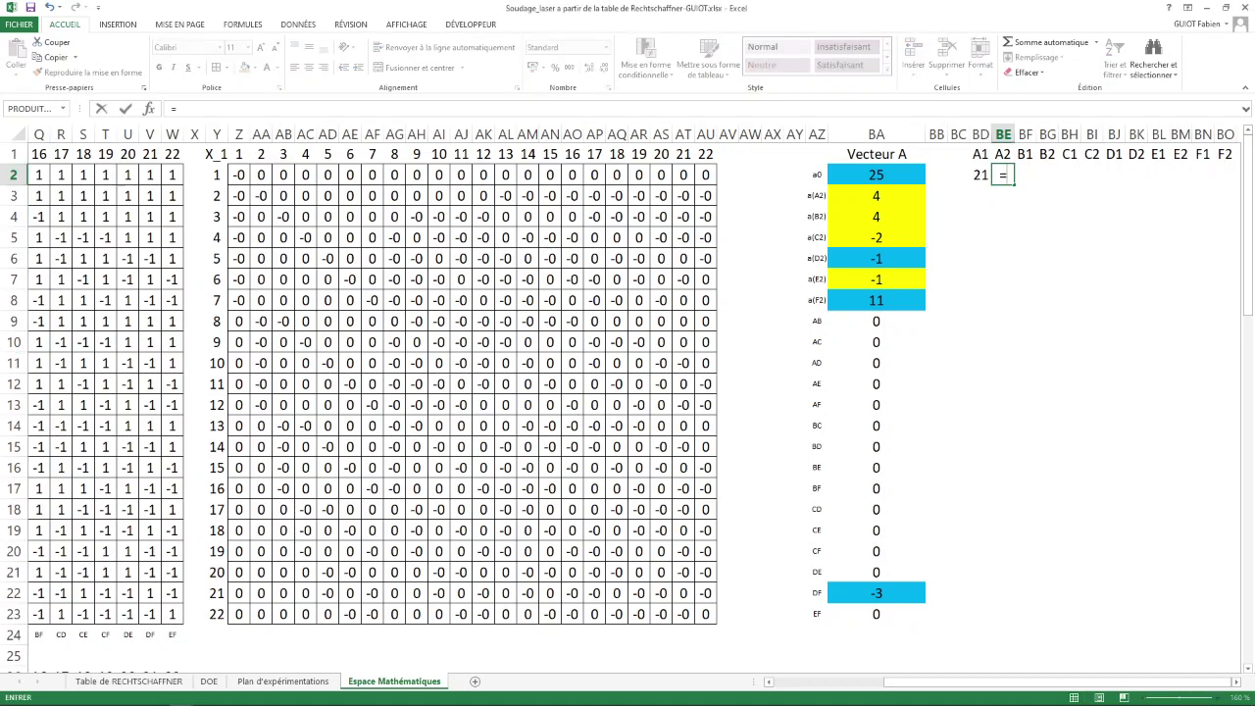
{"action": "left_click", "coordinate": [876, 175]}
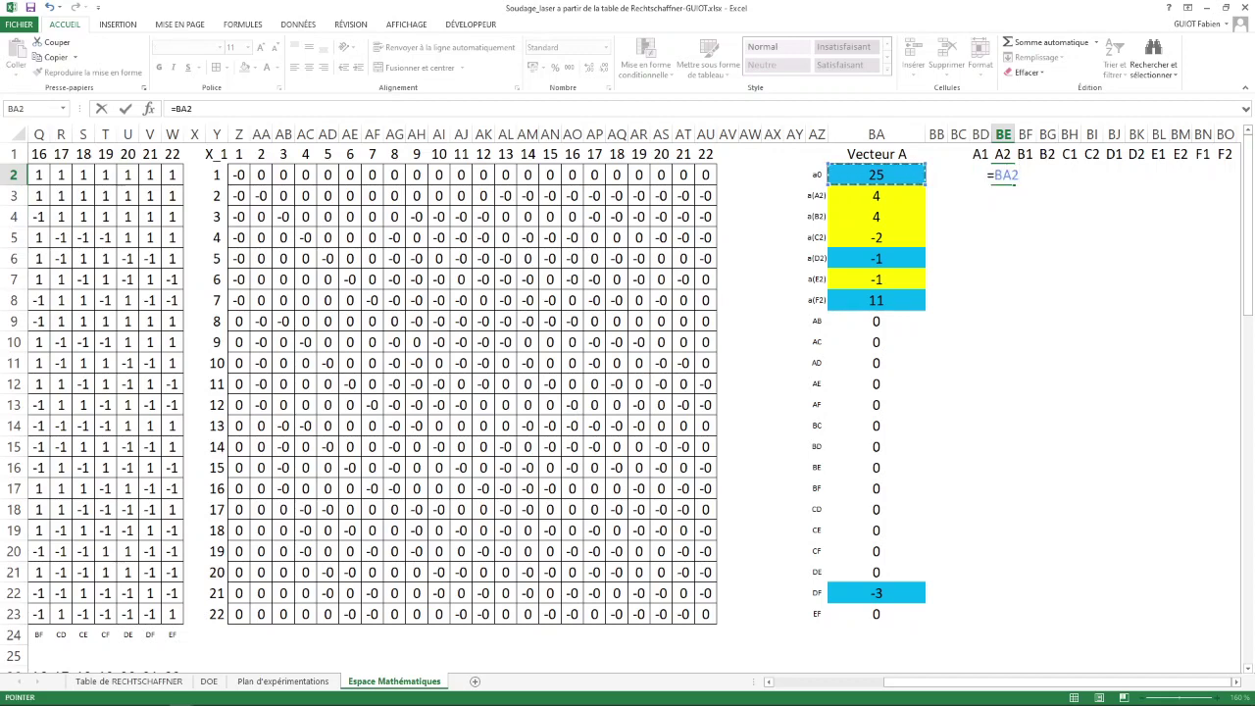
{"action": "key", "text": "F4"}
{"action": "type", "text": "+"}
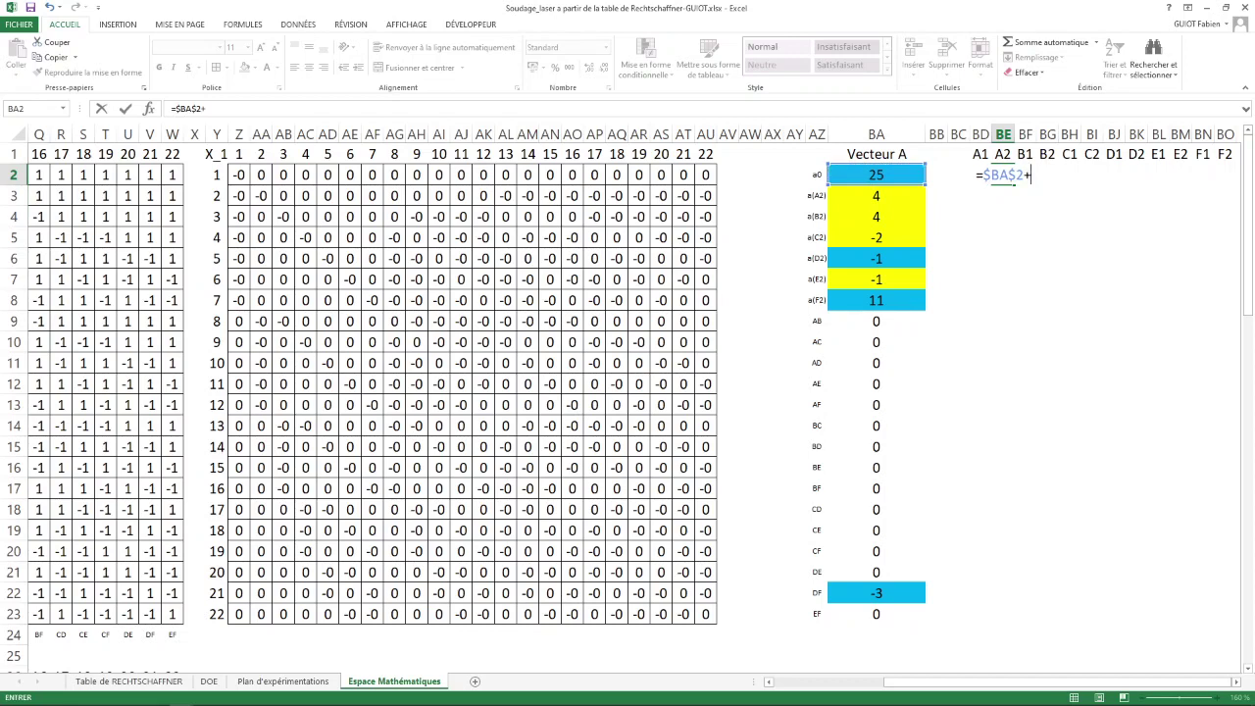
{"action": "left_click", "coordinate": [876, 196]}
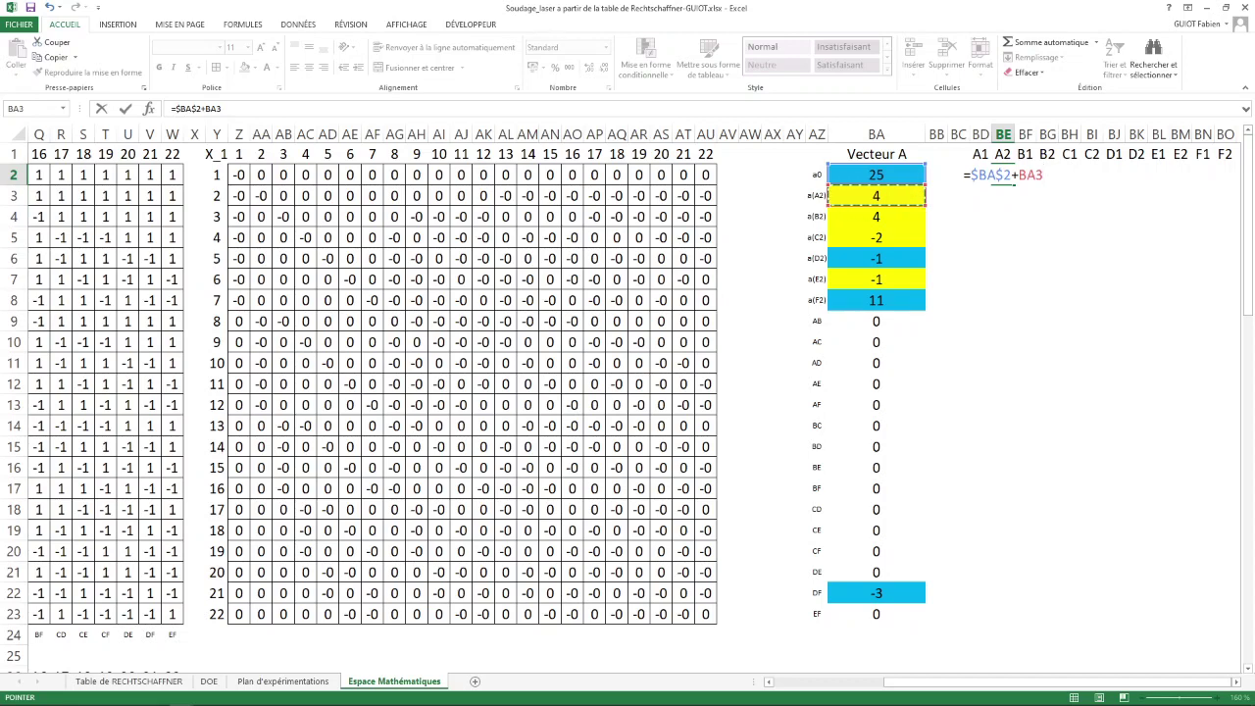
{"action": "key", "text": "F4"}
{"action": "key", "text": "Return"}
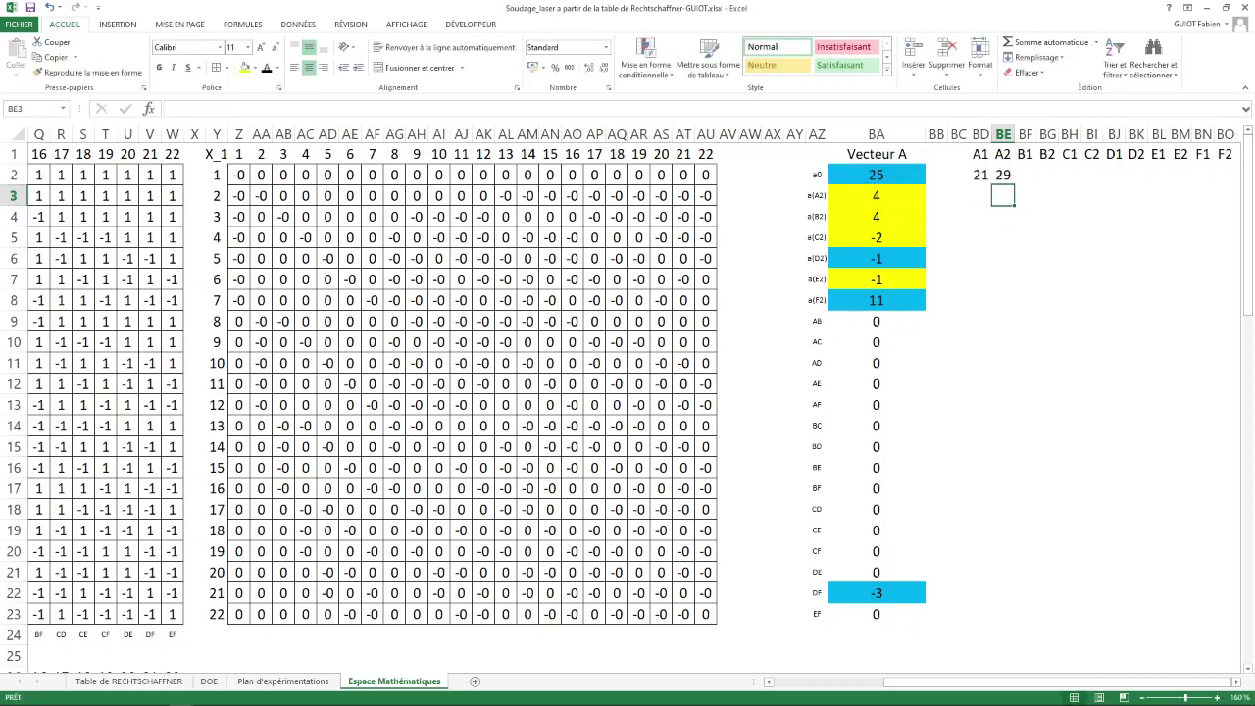
{"action": "left_click", "coordinate": [1003, 175]}
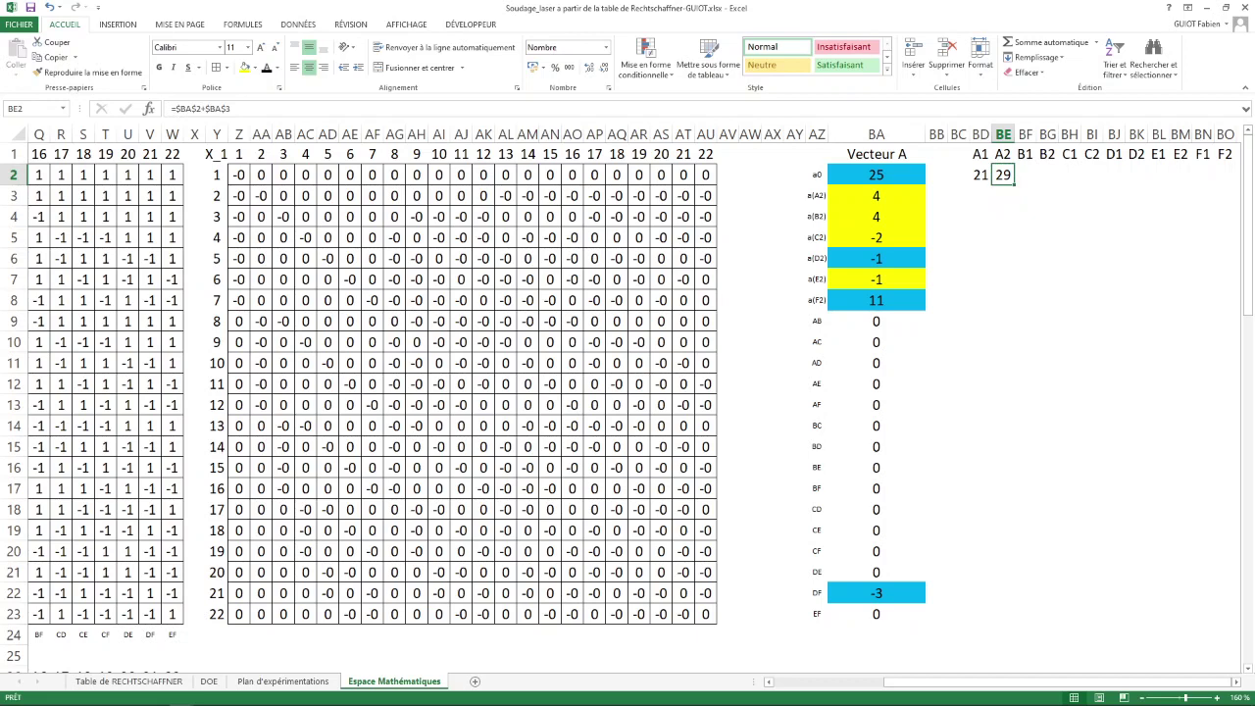
{"action": "left_click_drag", "start_coordinate": [1013, 183], "coordinate": [1227, 178]}
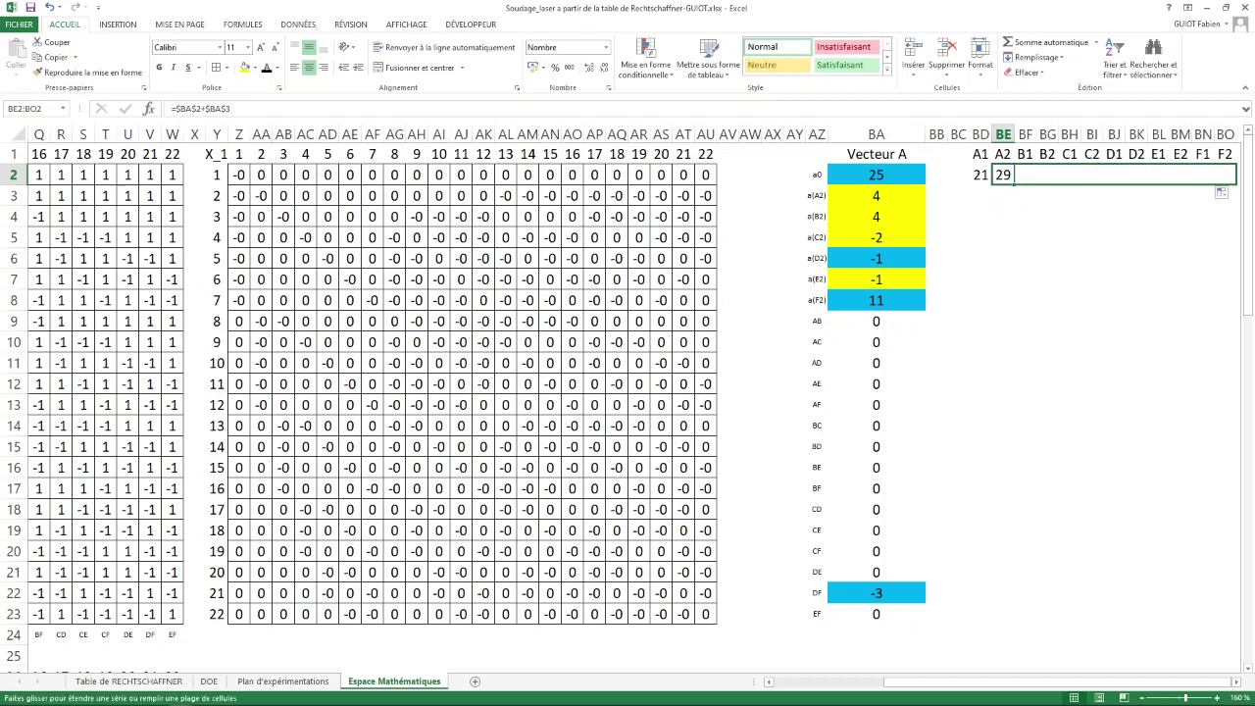
Change the B1 formula in BF2 to =$BA$2-BA4.
{"action": "left_click", "coordinate": [1024, 176]}
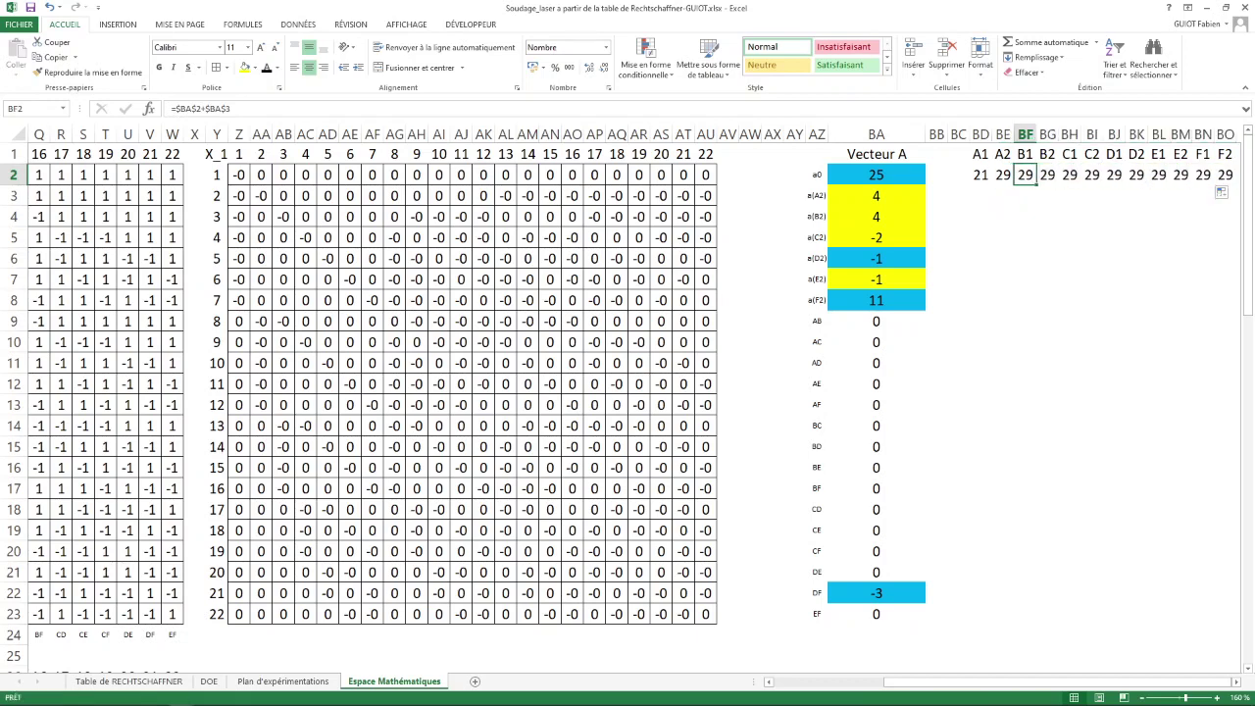
{"action": "double_click", "coordinate": [1024, 174]}
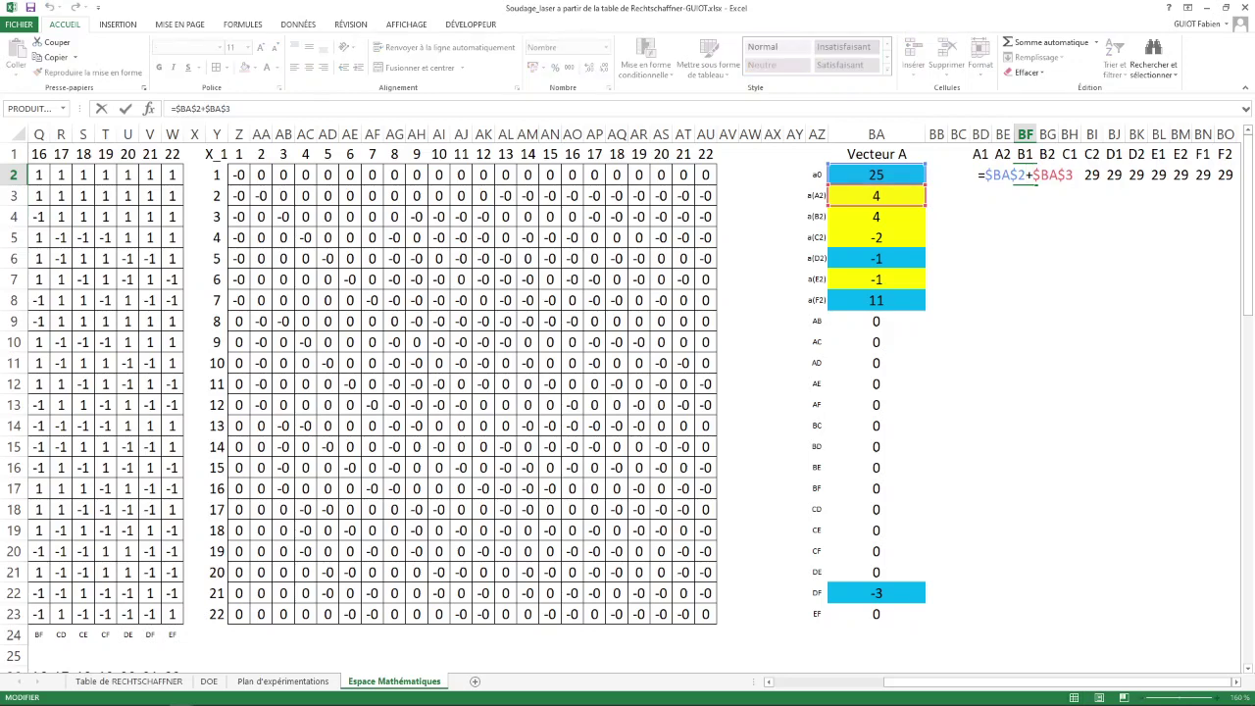
{"action": "key", "text": "BackSpace"}
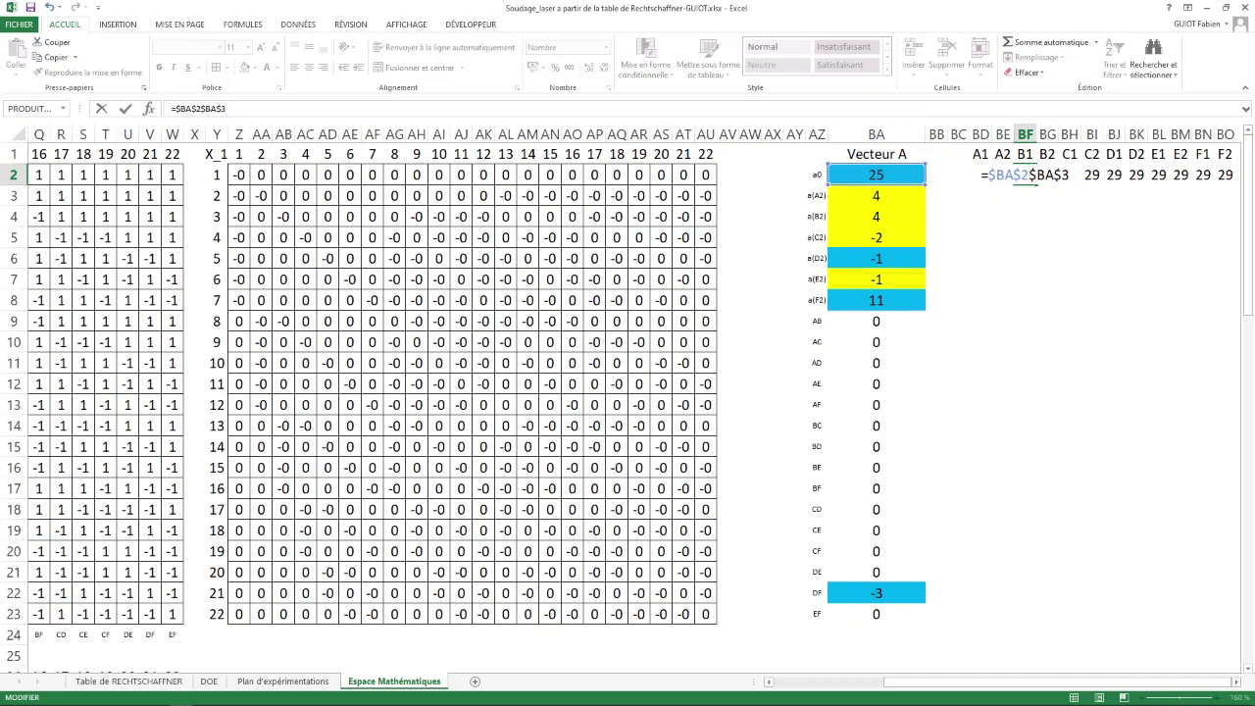
{"action": "type", "text": "-"}
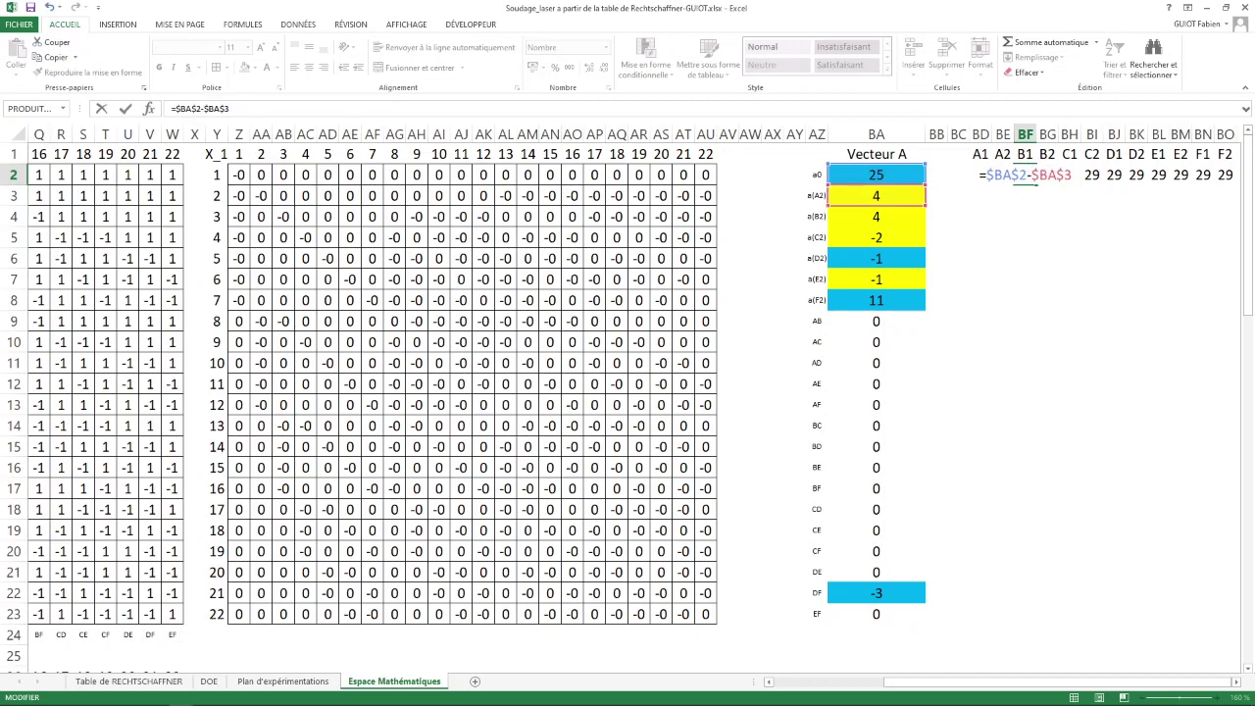
{"action": "left_click", "coordinate": [875, 216]}
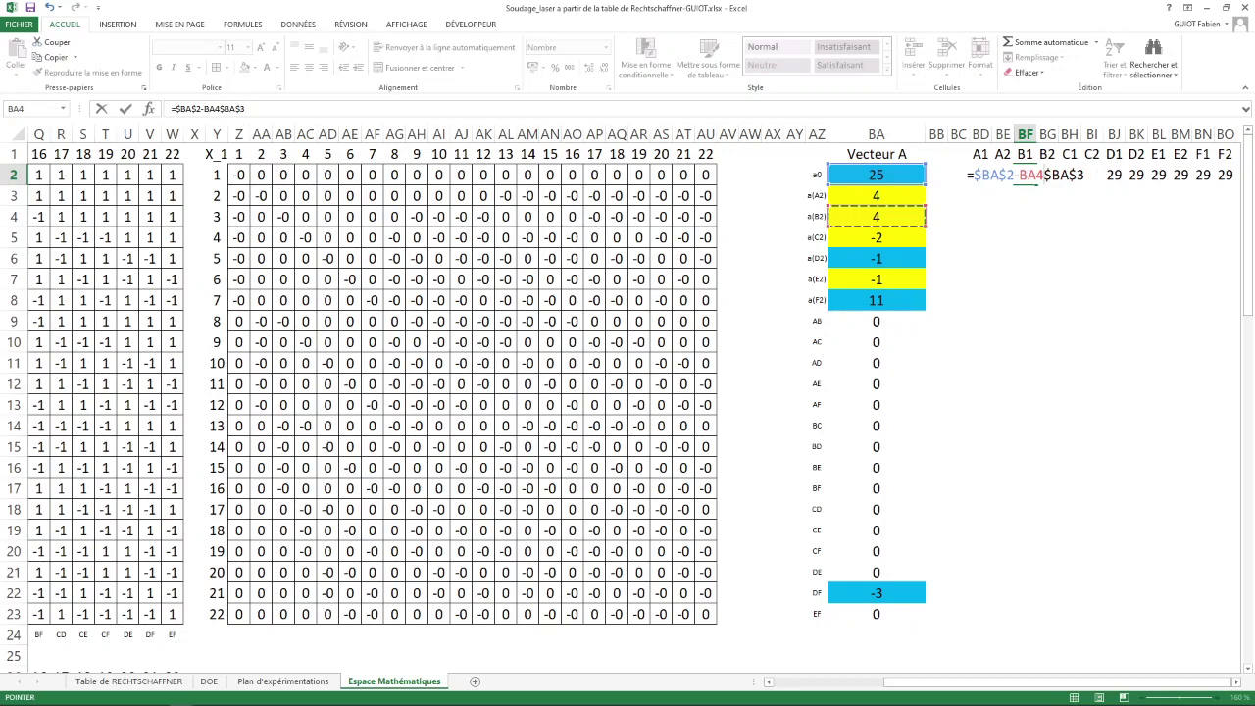
{"action": "key", "text": "Return"}
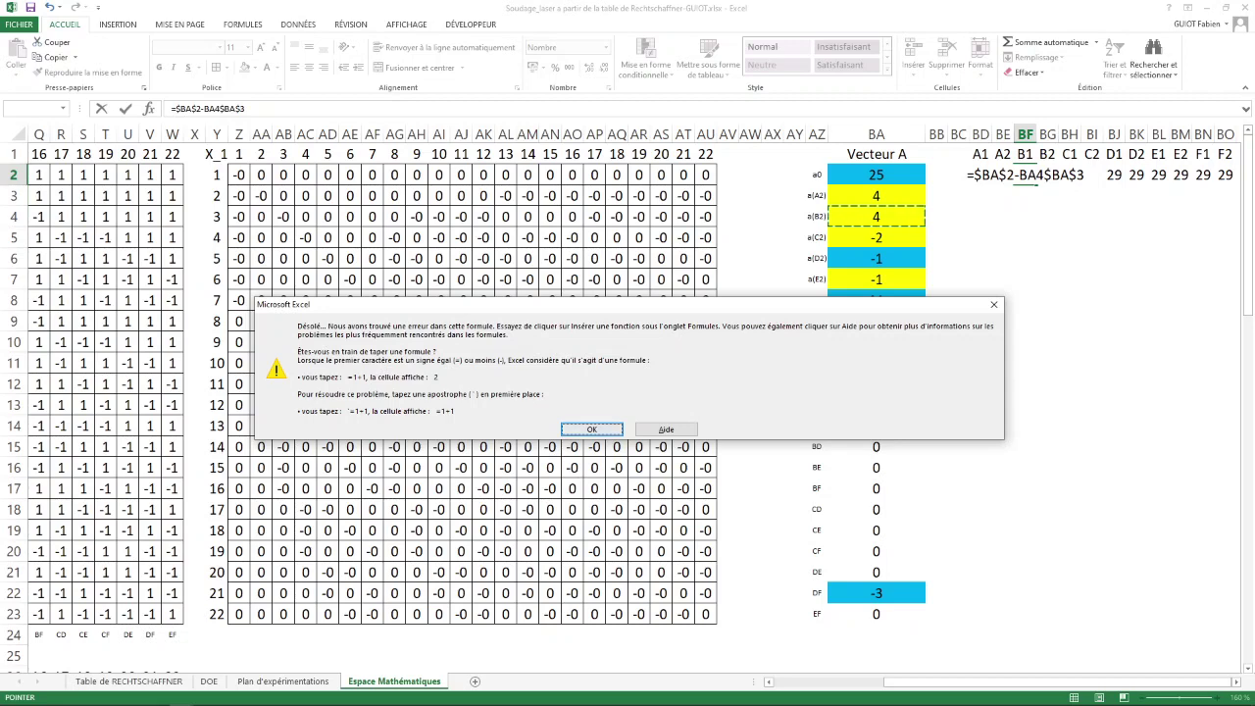
{"action": "key", "text": "Return"}
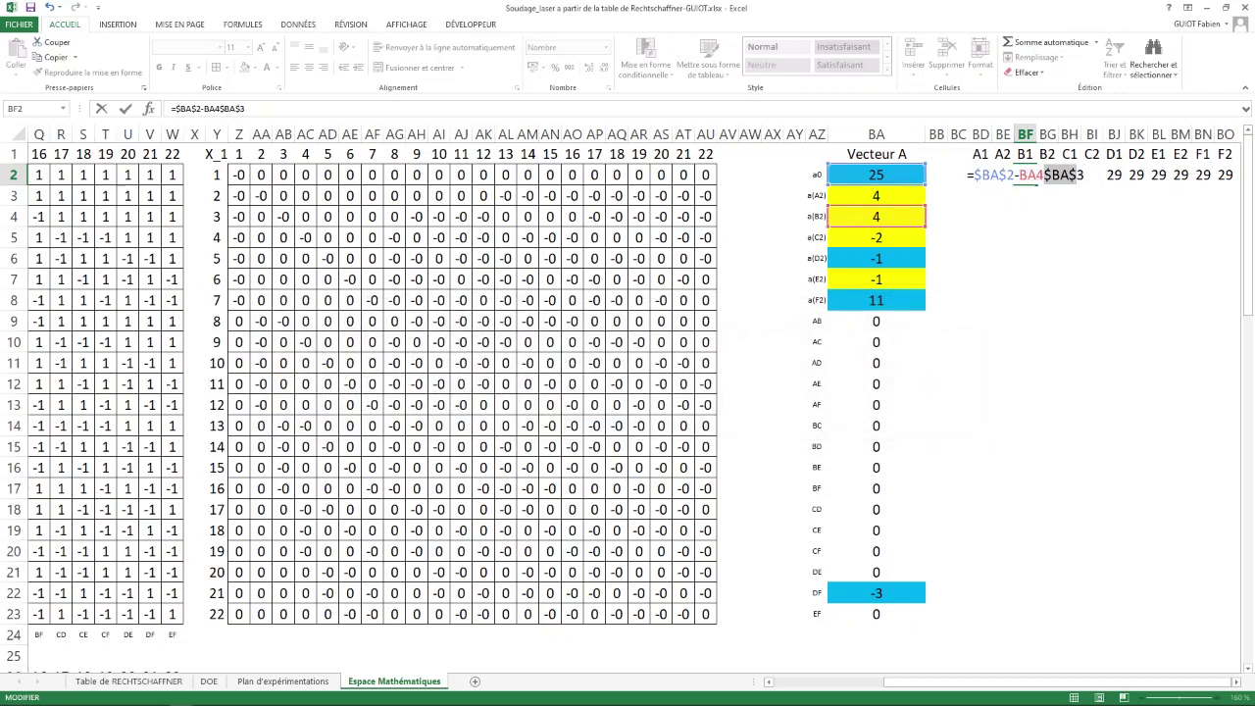
{"action": "key", "text": "BackSpace"}
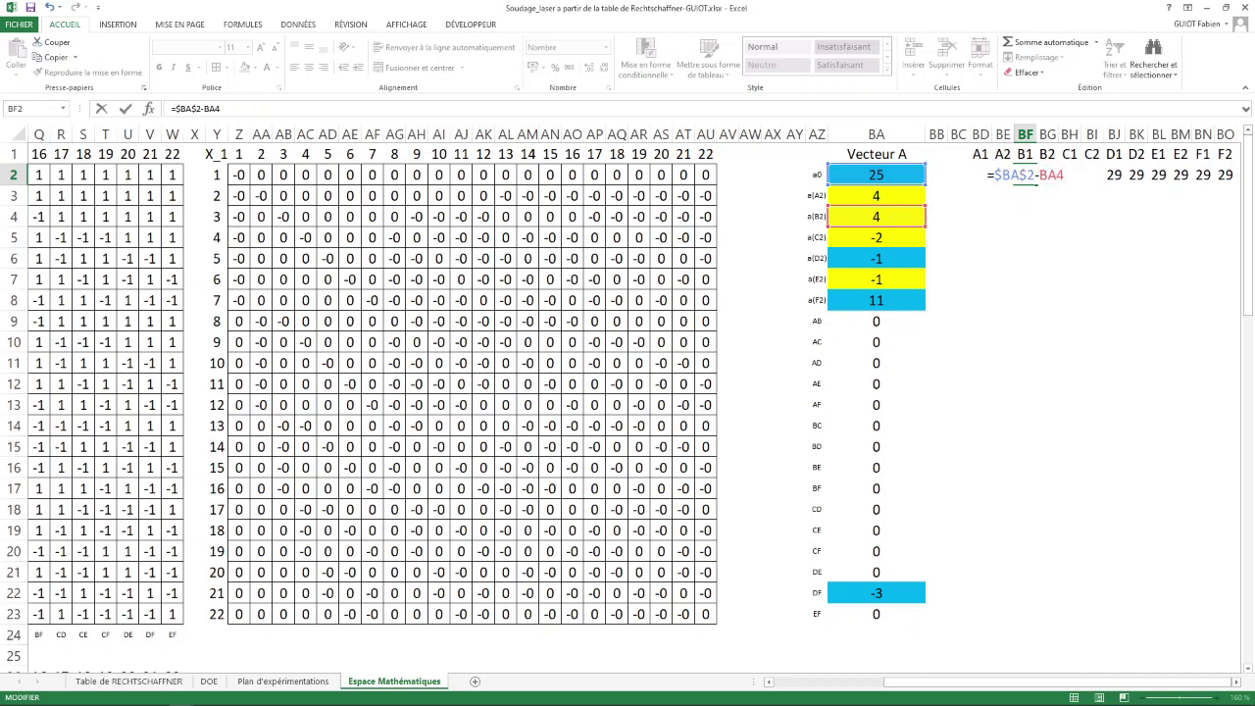
{"action": "key", "text": "Return"}
{"action": "left_click", "coordinate": [1016, 168]}
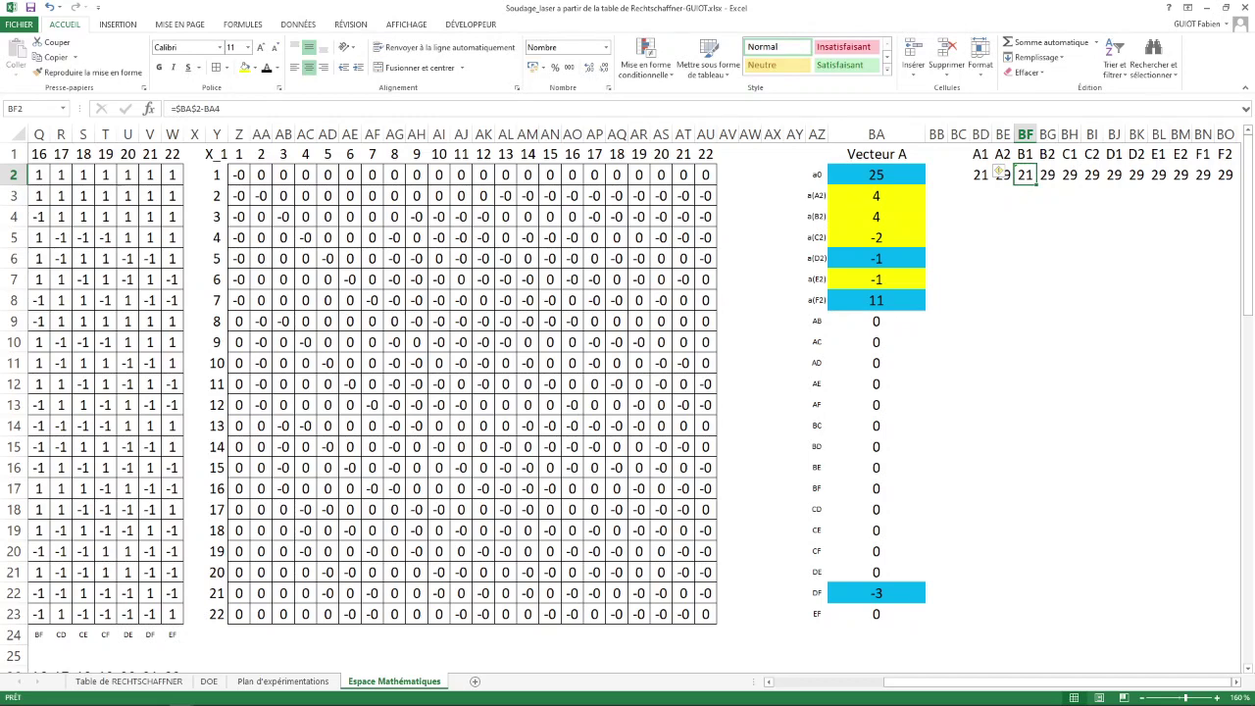
Change the B2 formula in BG2 to =$BA$2+$BA$4.
{"action": "left_click", "coordinate": [1047, 174]}
{"action": "left_click", "coordinate": [1024, 175]}
{"action": "left_click", "coordinate": [1047, 175]}
{"action": "left_click", "coordinate": [1025, 175]}
{"action": "left_click", "coordinate": [1047, 174]}
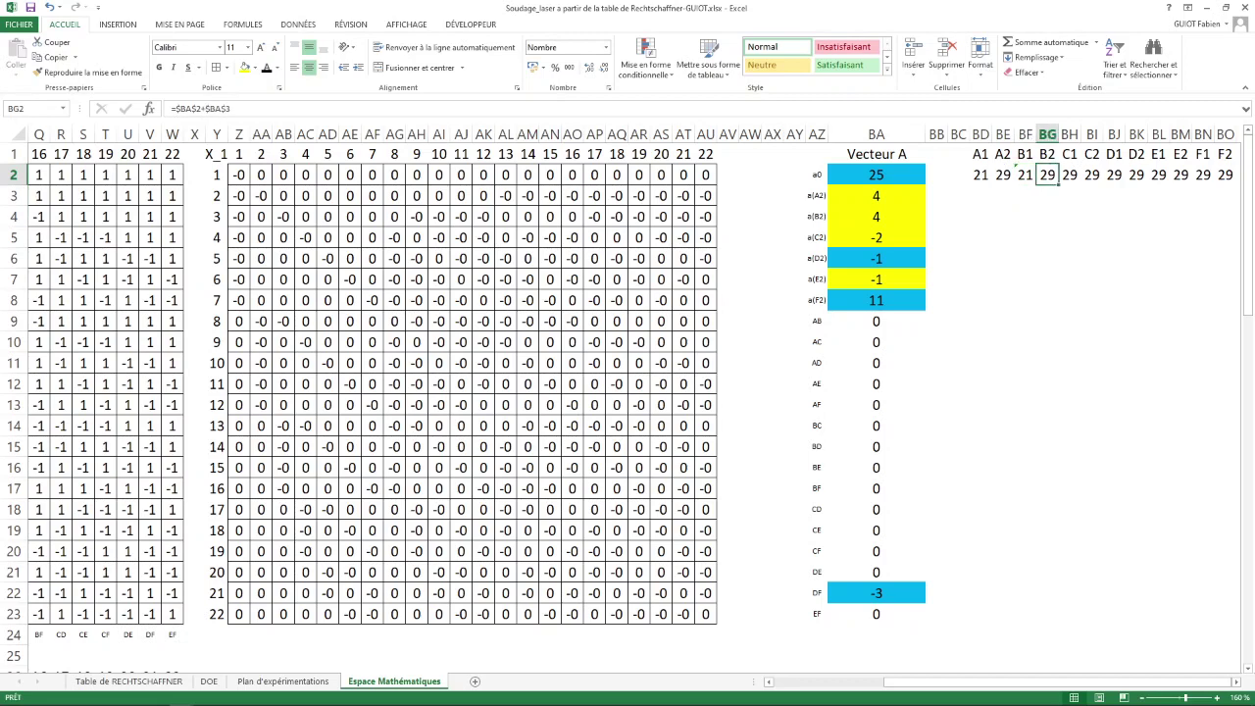
{"action": "double_click", "coordinate": [1047, 175]}
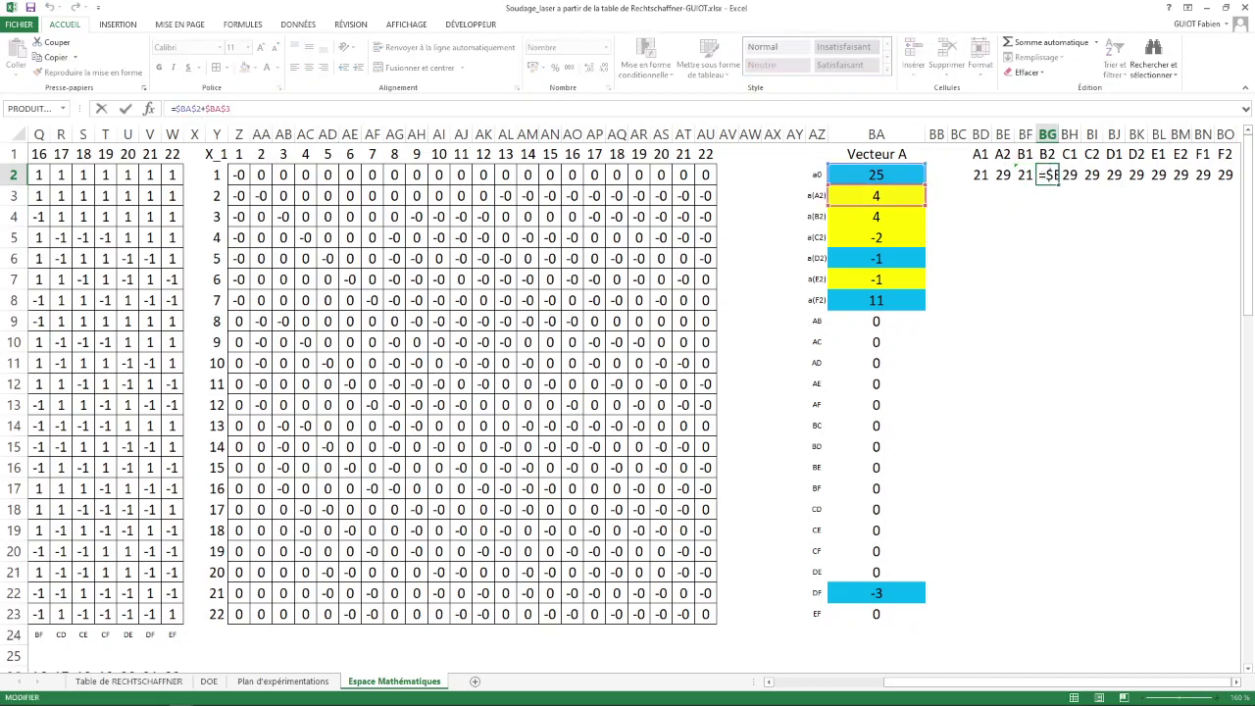
{"action": "key", "text": "BackSpace"}
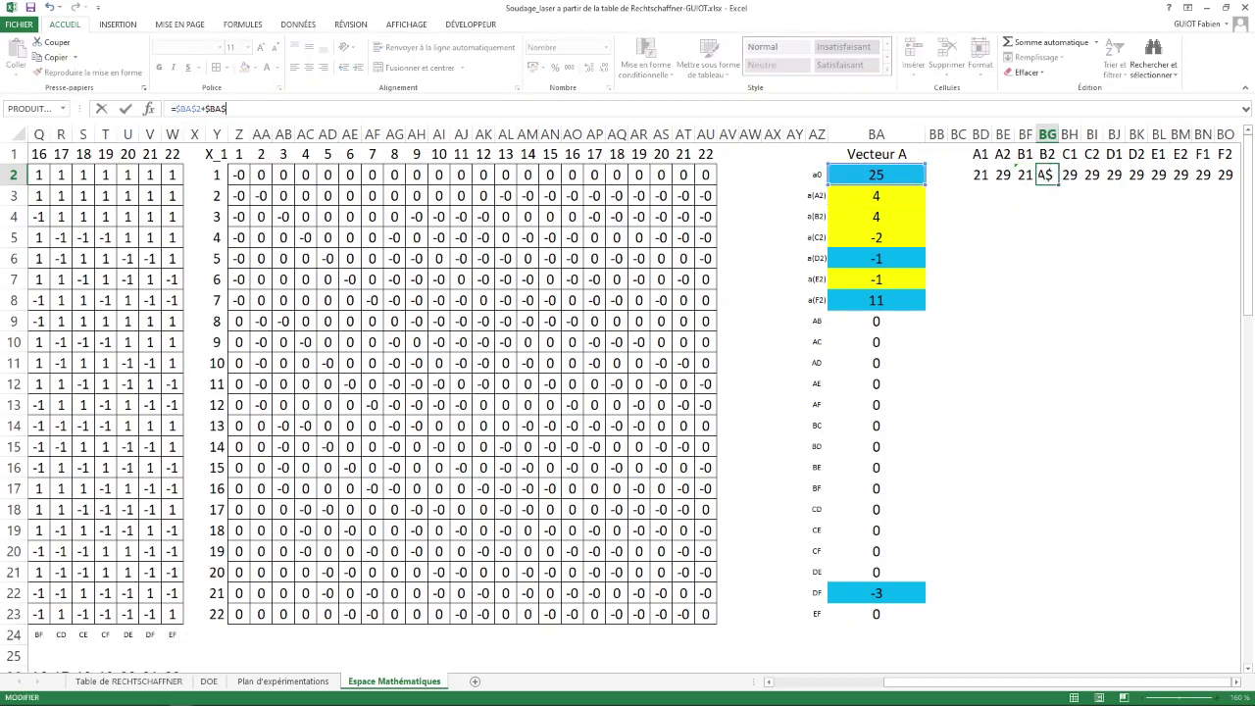
{"action": "type", "text": "4"}
{"action": "key", "text": "Return"}
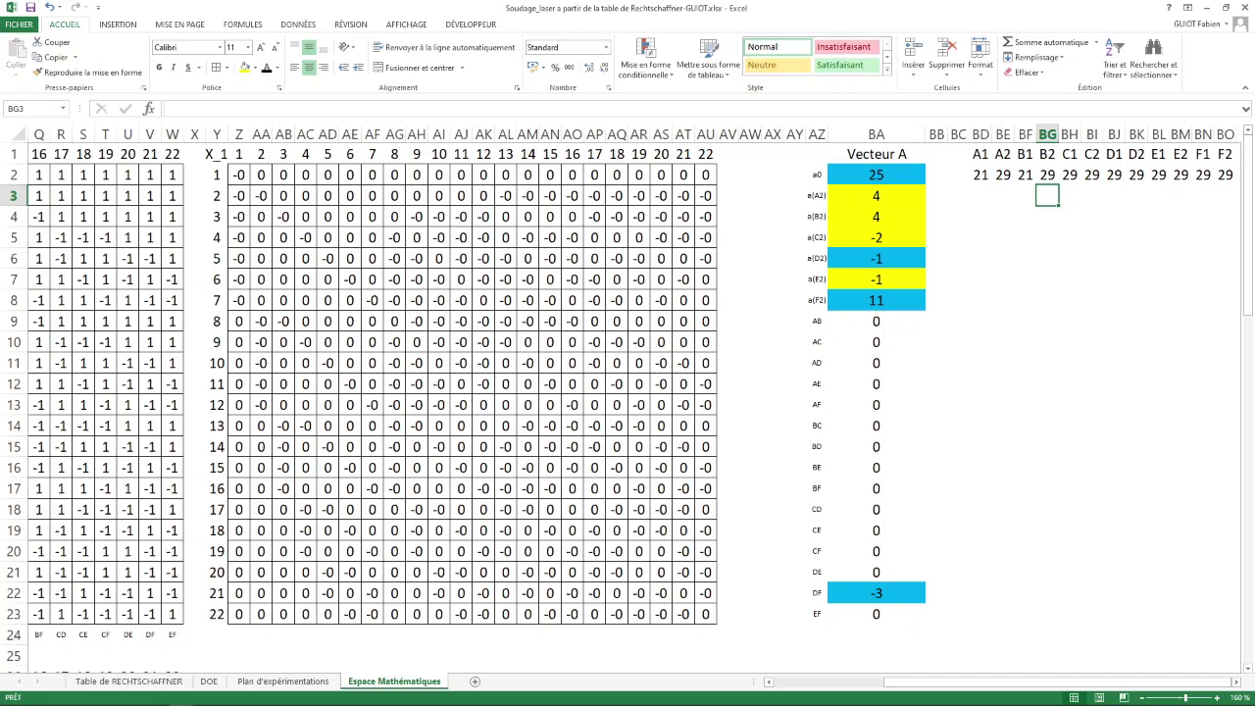
{"action": "left_click", "coordinate": [1047, 175]}
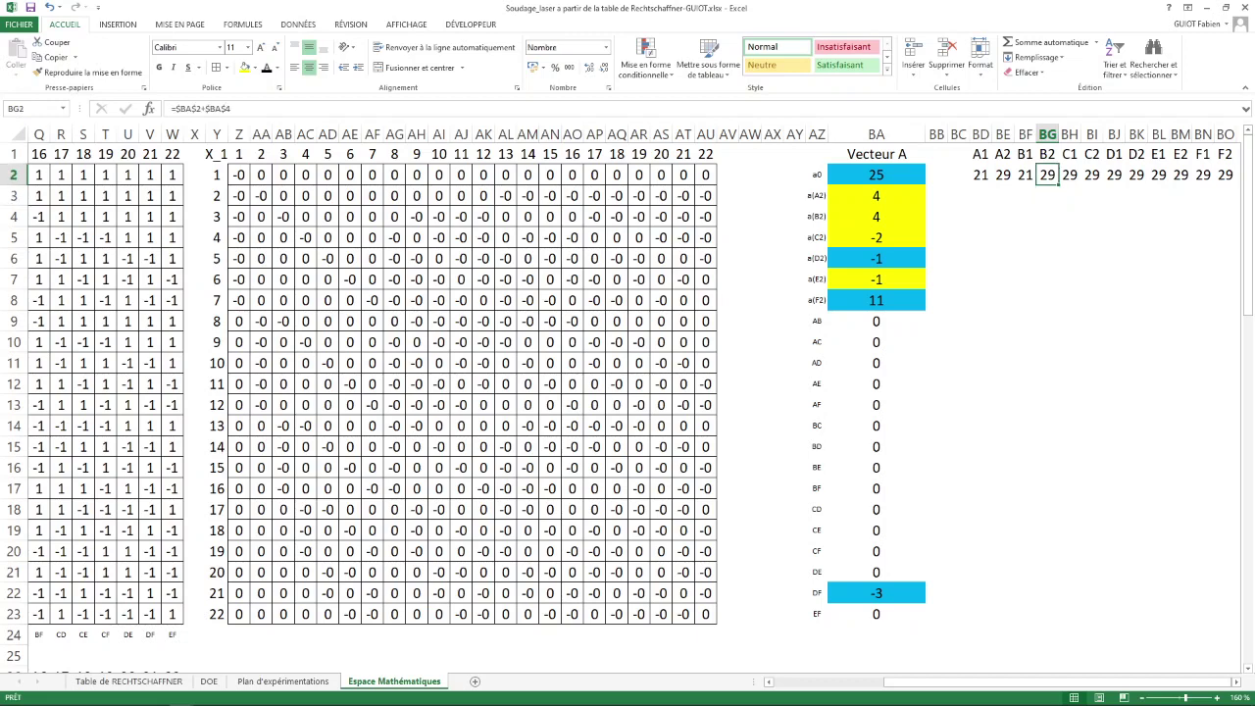
Replace the plus sign in the C1 formula in BH2 with 6, making the first reference $BA$26.
{"action": "left_click", "coordinate": [1069, 176]}
{"action": "double_click", "coordinate": [1072, 174]}
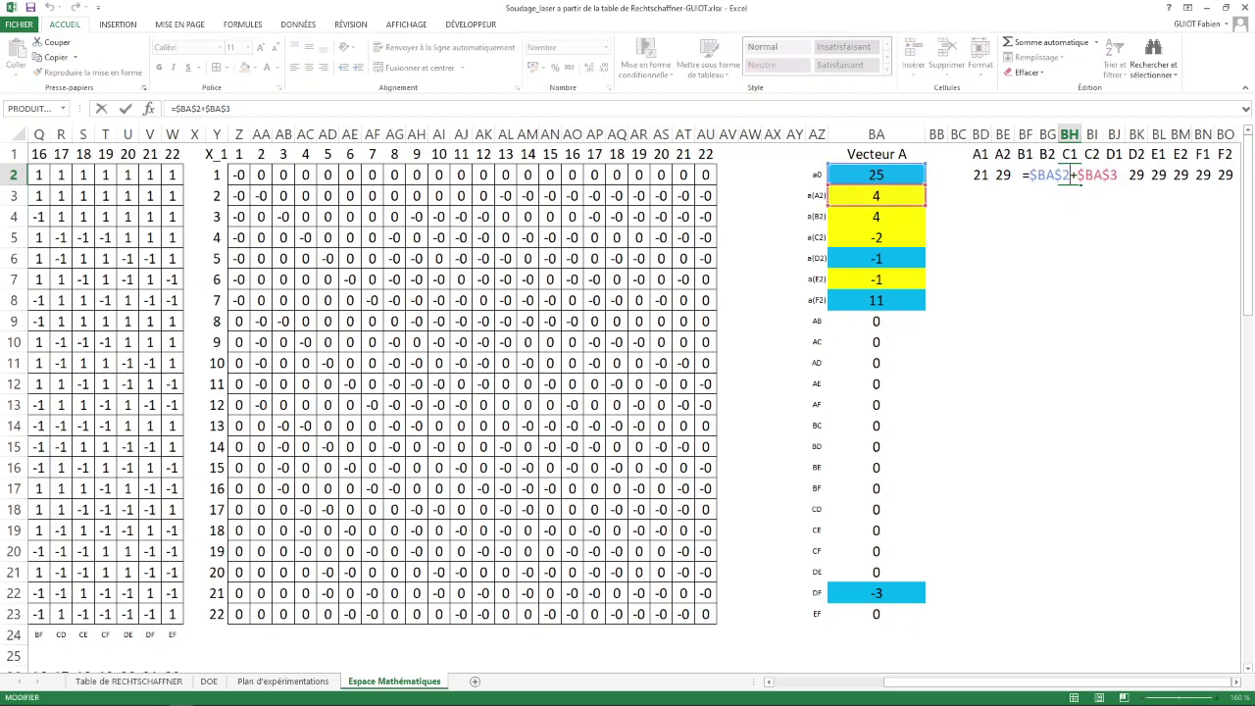
{"action": "key", "text": "Escape"}
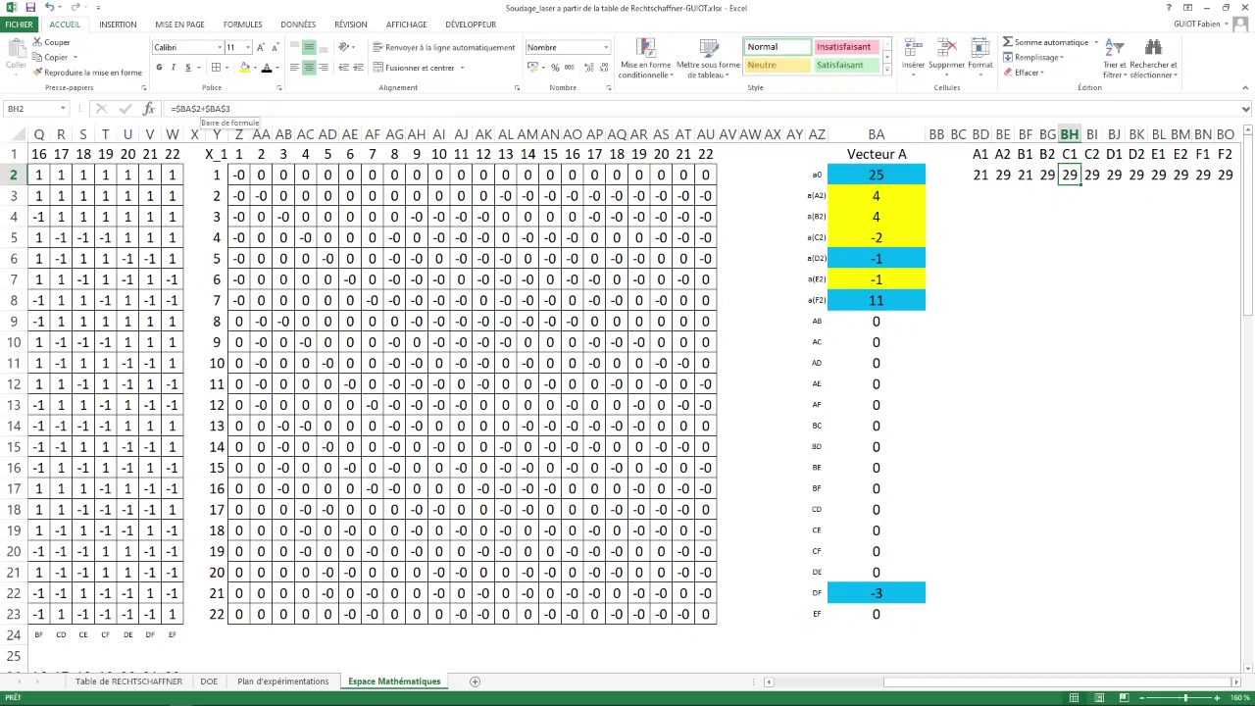
{"action": "left_click", "coordinate": [204, 109]}
{"action": "key", "text": "BackSpace"}
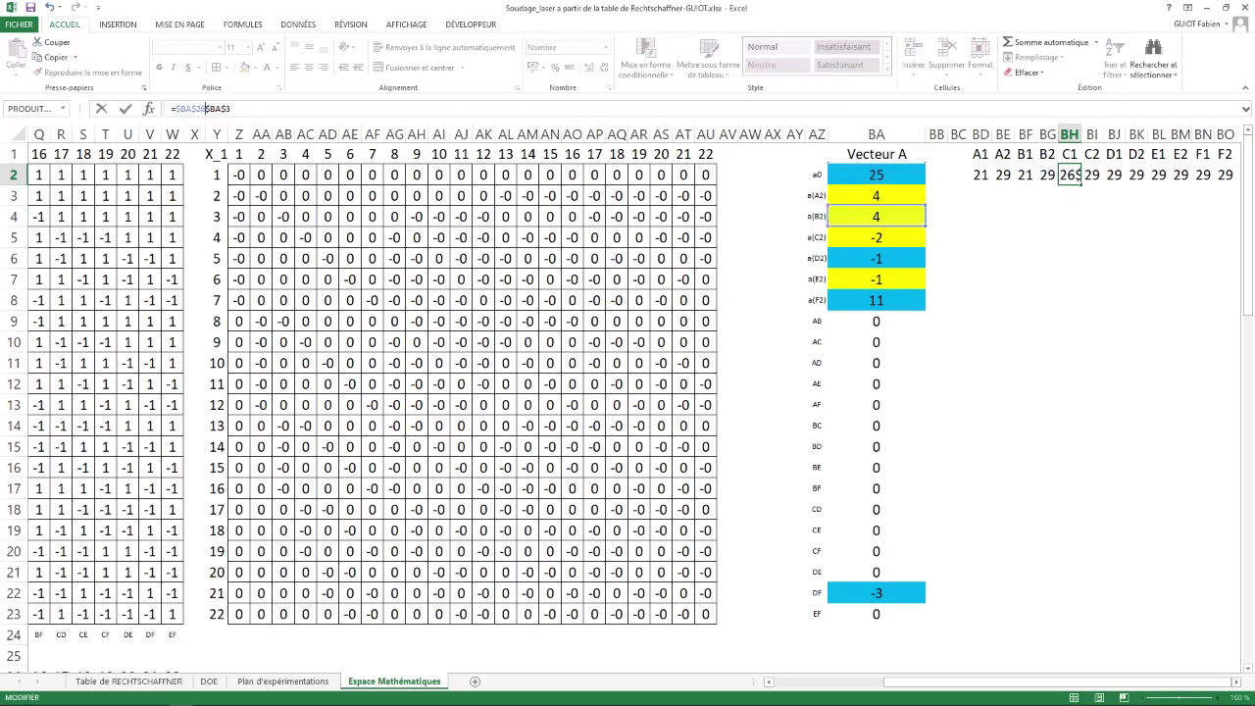
{"action": "type", "text": "6"}
{"action": "key", "text": "Right"}
{"action": "key", "text": "Right"}
{"action": "key", "text": "Right"}
{"action": "key", "text": "Right"}
{"action": "key", "text": "Right"}
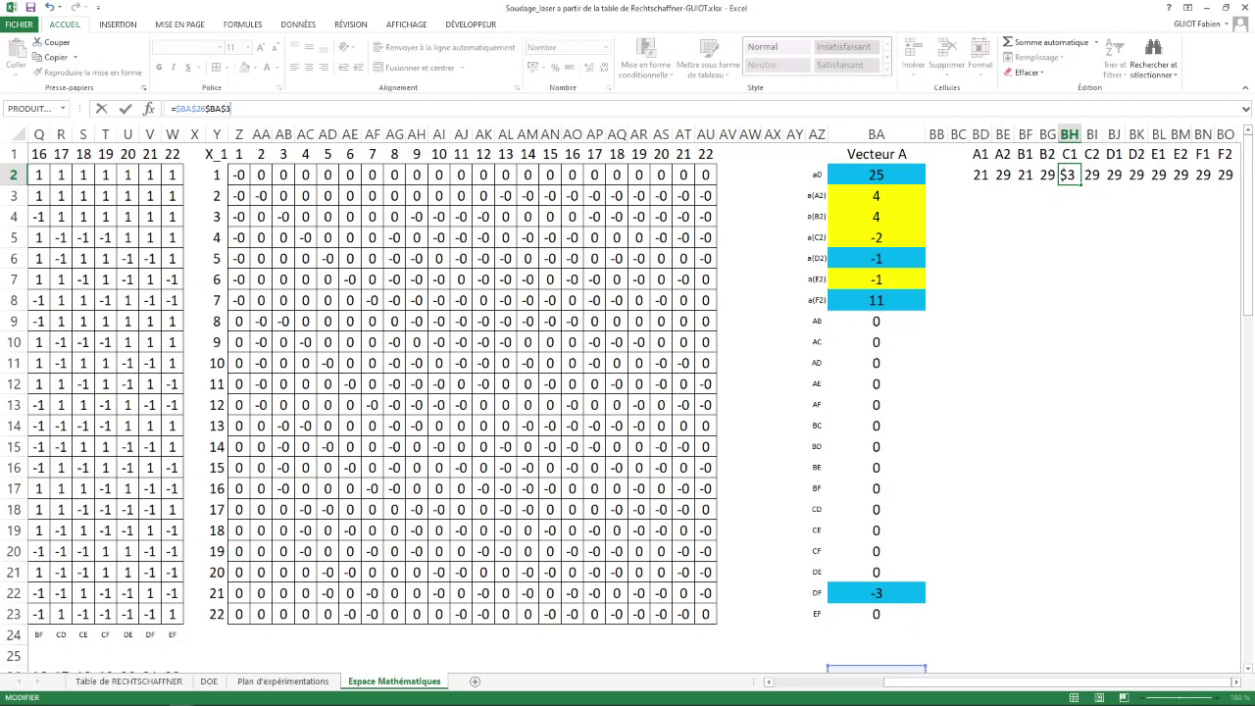
Change the last reference of the C1 formula in BH2 to $BA$5.
{"action": "key", "text": "BackSpace"}
{"action": "key", "text": "Return"}
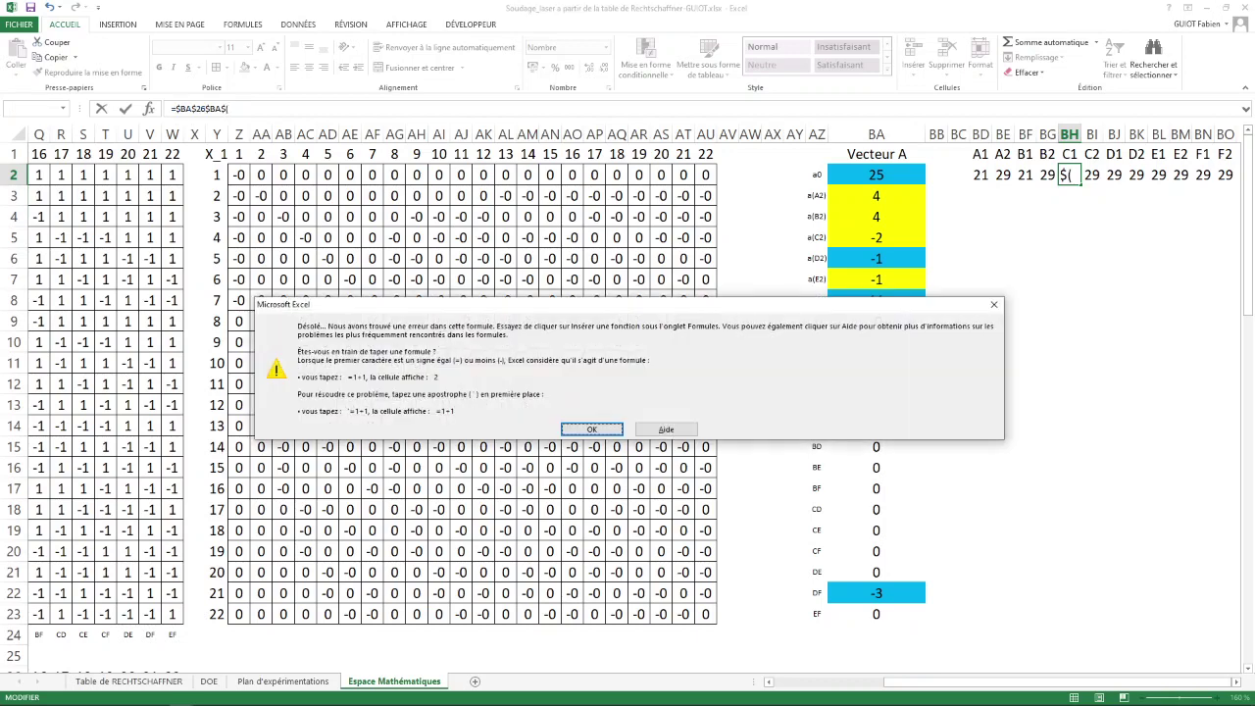
{"action": "key", "text": "Return"}
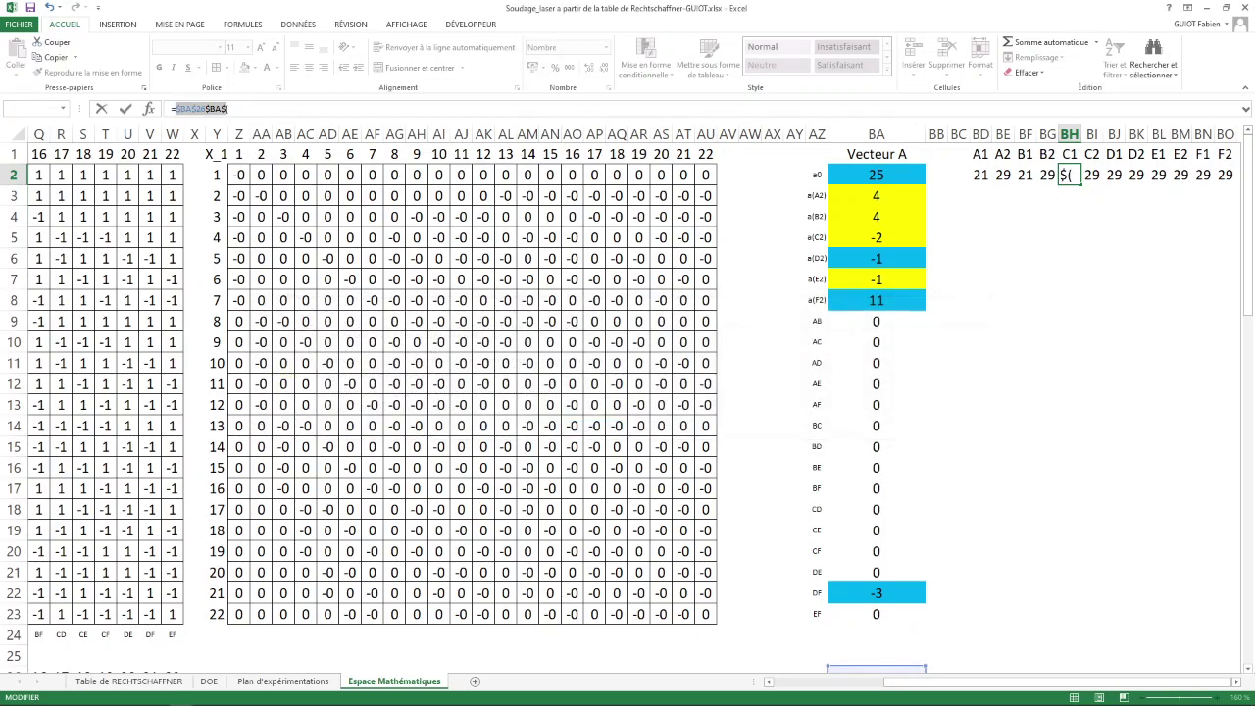
{"action": "left_click", "coordinate": [231, 109]}
{"action": "type", "text": "5"}
{"action": "key", "text": "Return"}
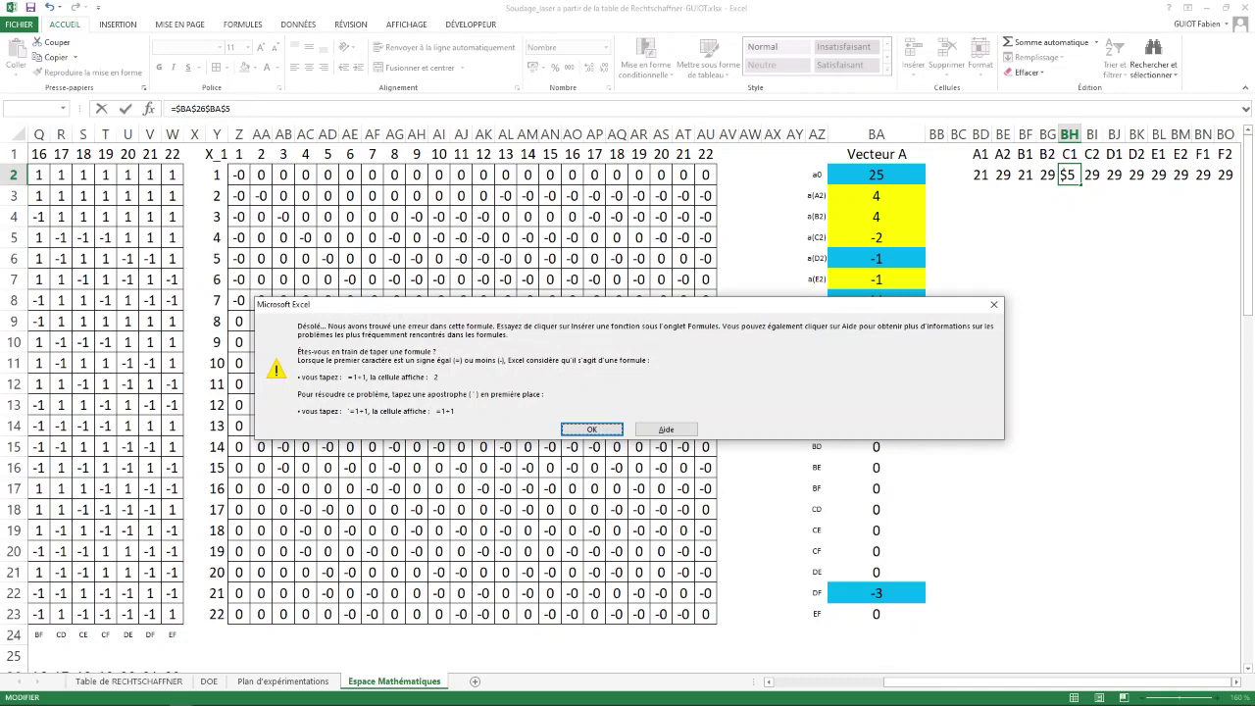
{"action": "key", "text": "Return"}
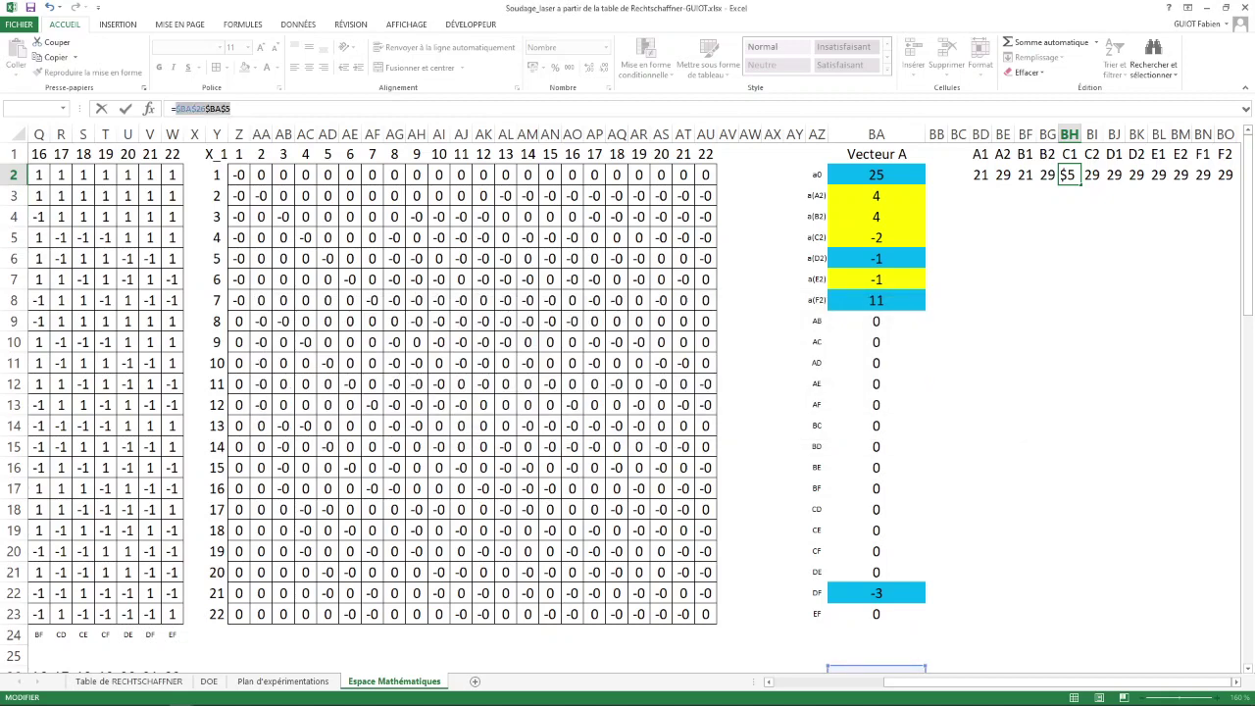
Insert a minus sign between the two references in BH2 and enter the formula as =$BA$26-$BA$5.
{"action": "key", "text": "Right"}
{"action": "key", "text": "Left"}
{"action": "key", "text": "Left"}
{"action": "key", "text": "Left"}
{"action": "key", "text": "Left"}
{"action": "key", "text": "Left"}
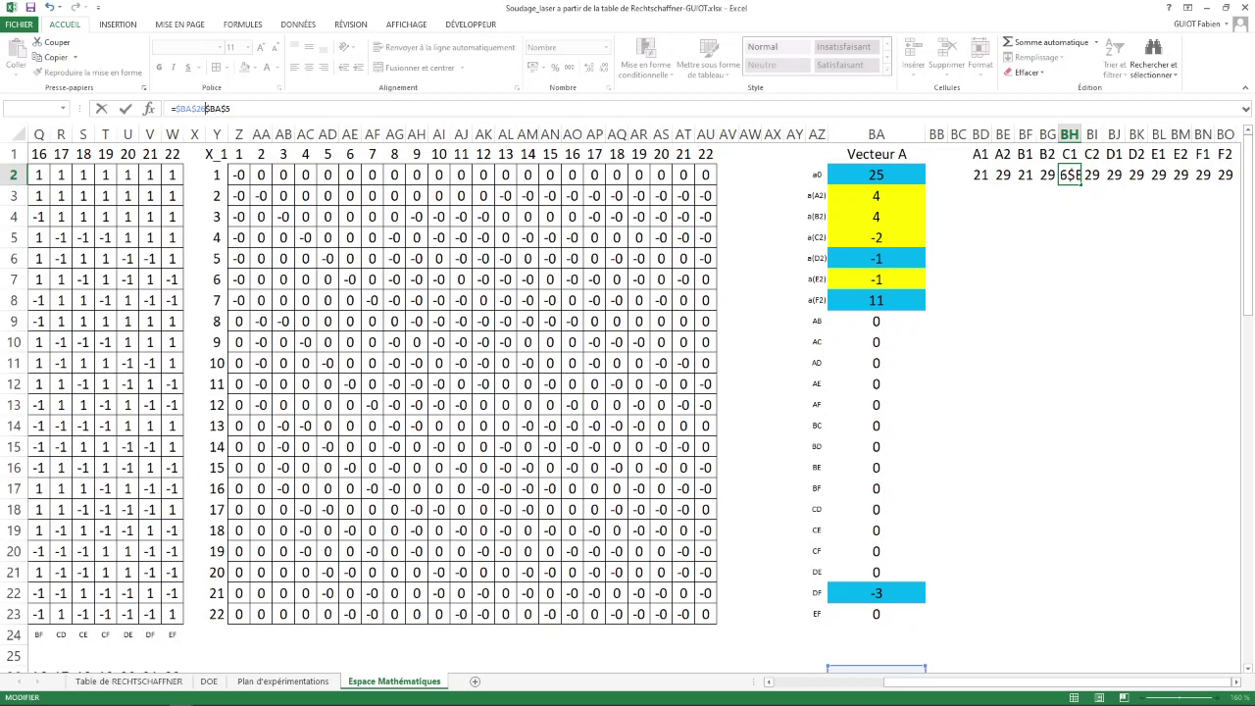
{"action": "type", "text": "-"}
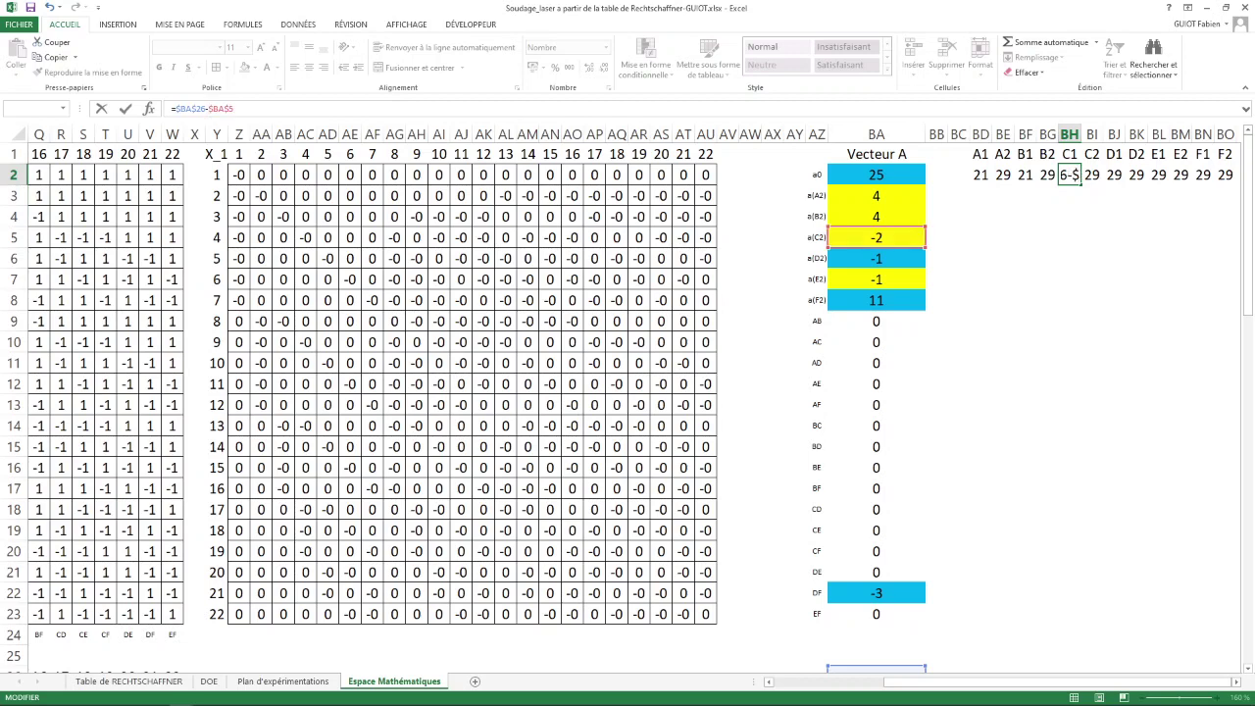
{"action": "key", "text": "Return"}
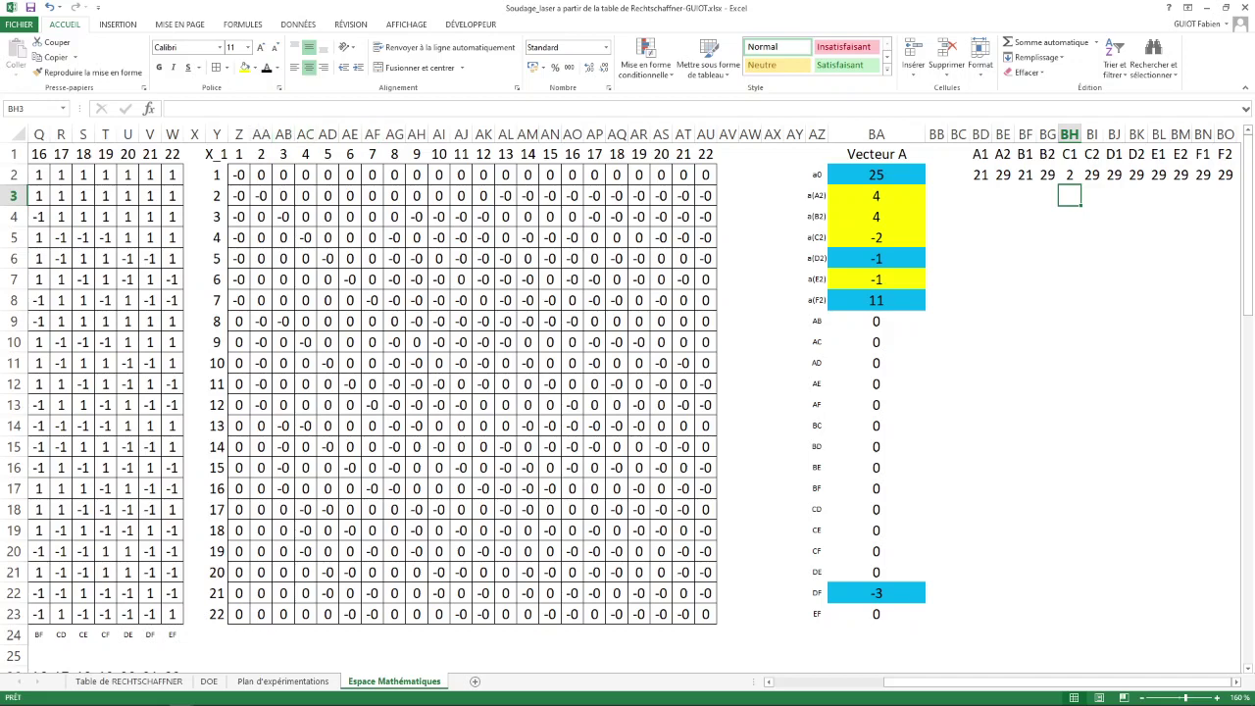
{"action": "key", "text": "Up"}
{"action": "key", "text": "F2"}
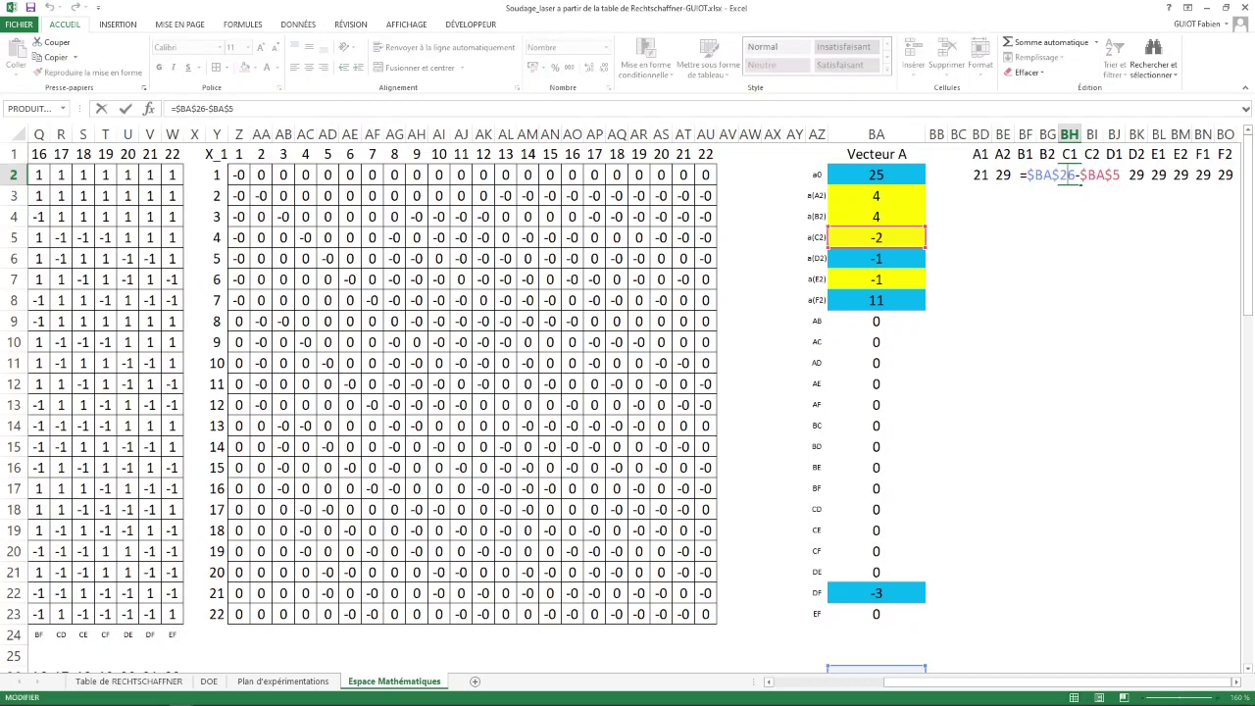
{"action": "key", "text": "Escape"}
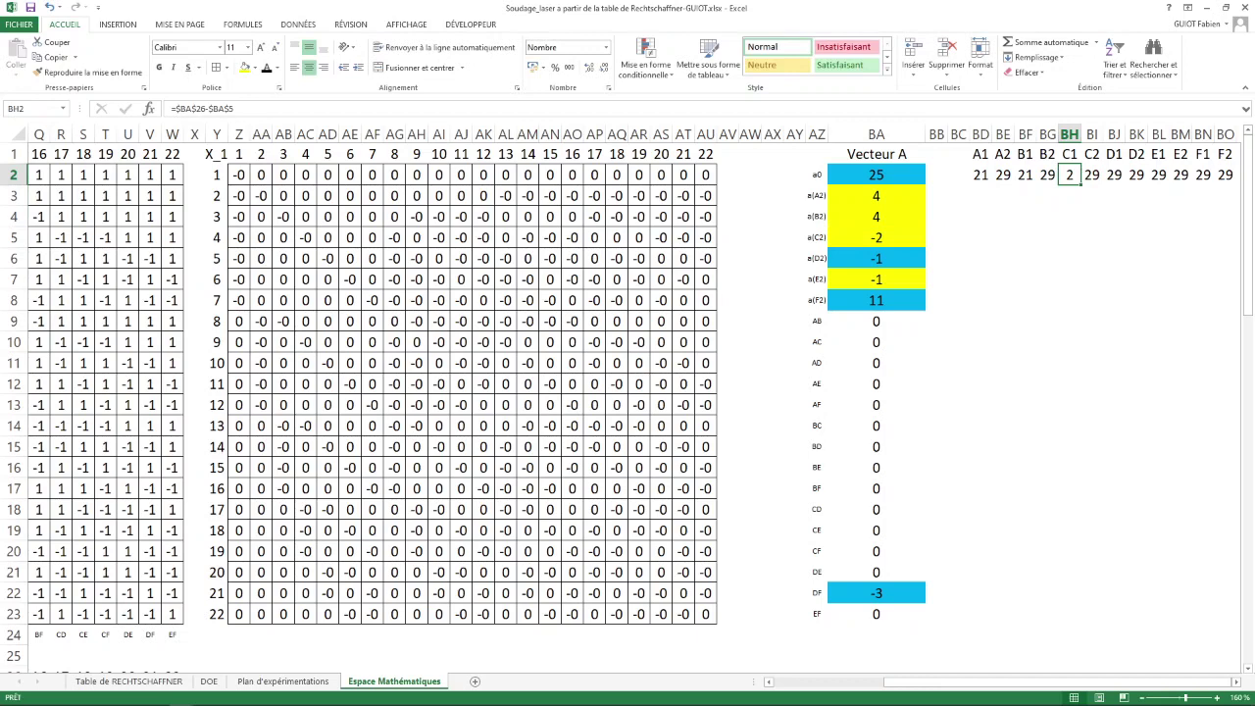
Clear the C1 to F2 formulas in BH2:BO2.
{"action": "key", "text": "shift+Right"}
{"action": "key", "text": "shift+Right"}
{"action": "key", "text": "shift+Right"}
{"action": "key", "text": "shift+Right"}
{"action": "key", "text": "shift+Right"}
{"action": "key", "text": "shift+Right"}
{"action": "key", "text": "shift+Right"}
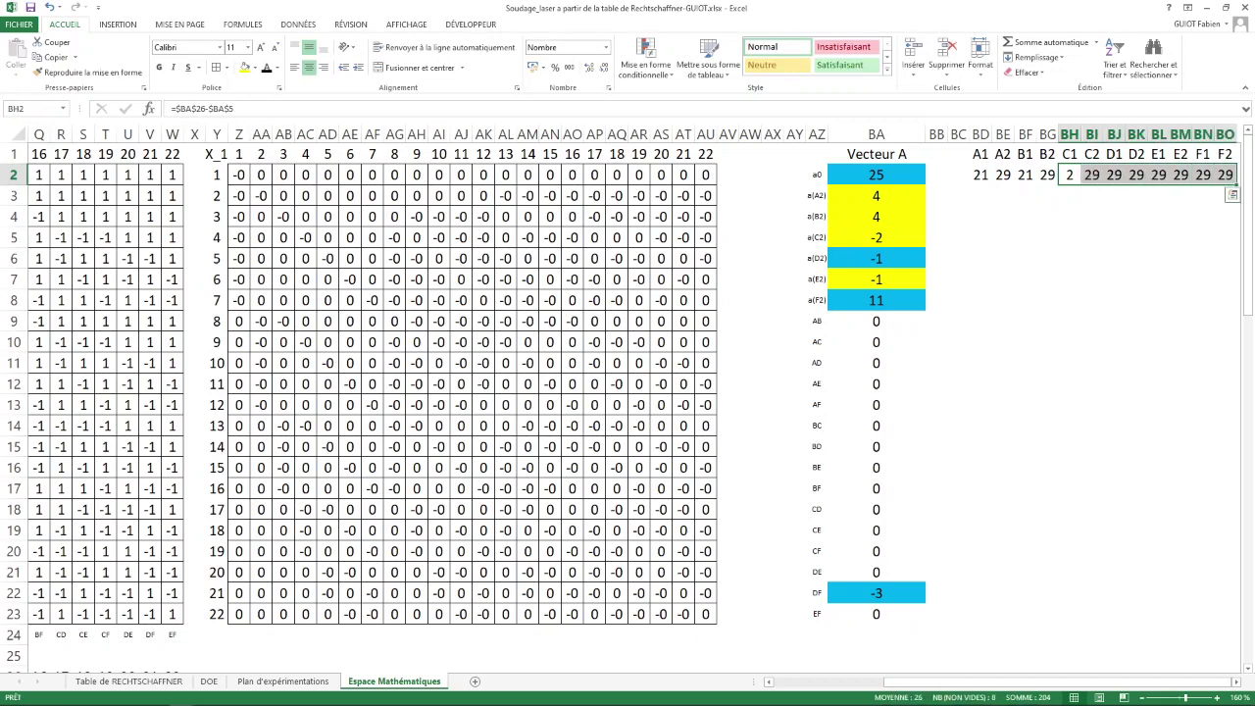
{"action": "key", "text": "Delete"}
Enter the C1 formula =BA2-BA5 in BH2, subtracting the a(C2) coefficient from a0.
{"action": "left_click", "coordinate": [1070, 175]}
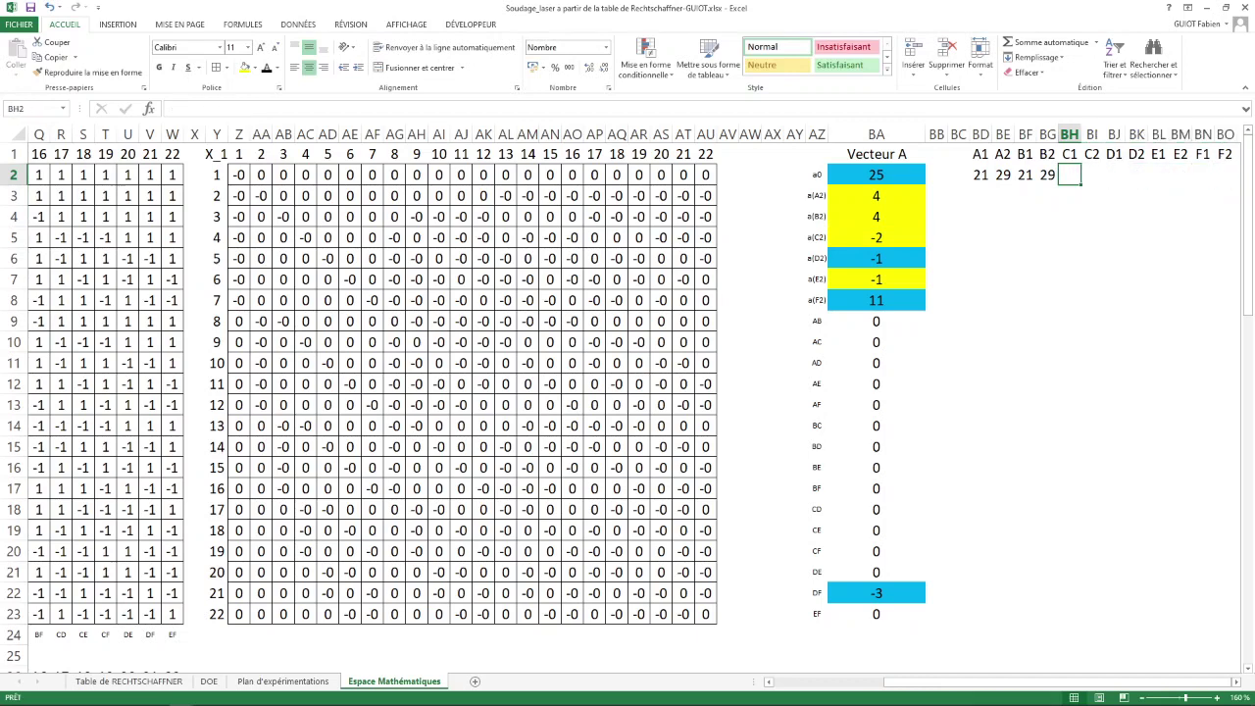
{"action": "type", "text": "="}
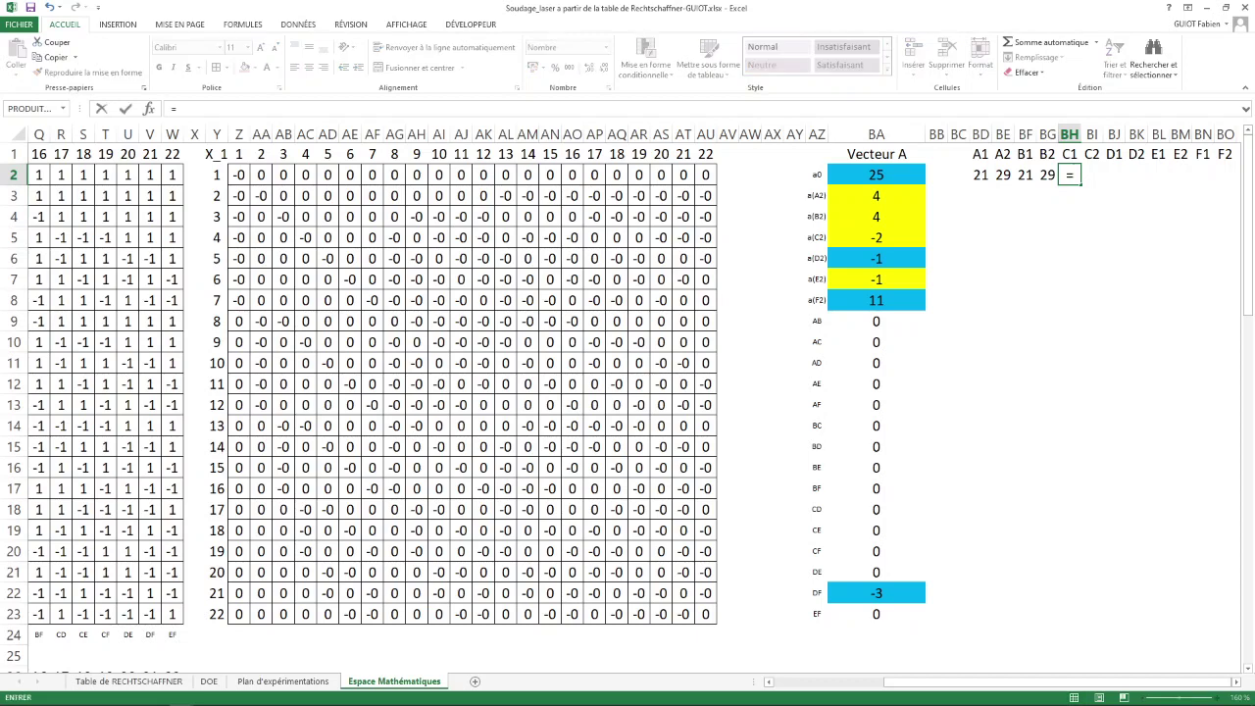
{"action": "left_click", "coordinate": [876, 174]}
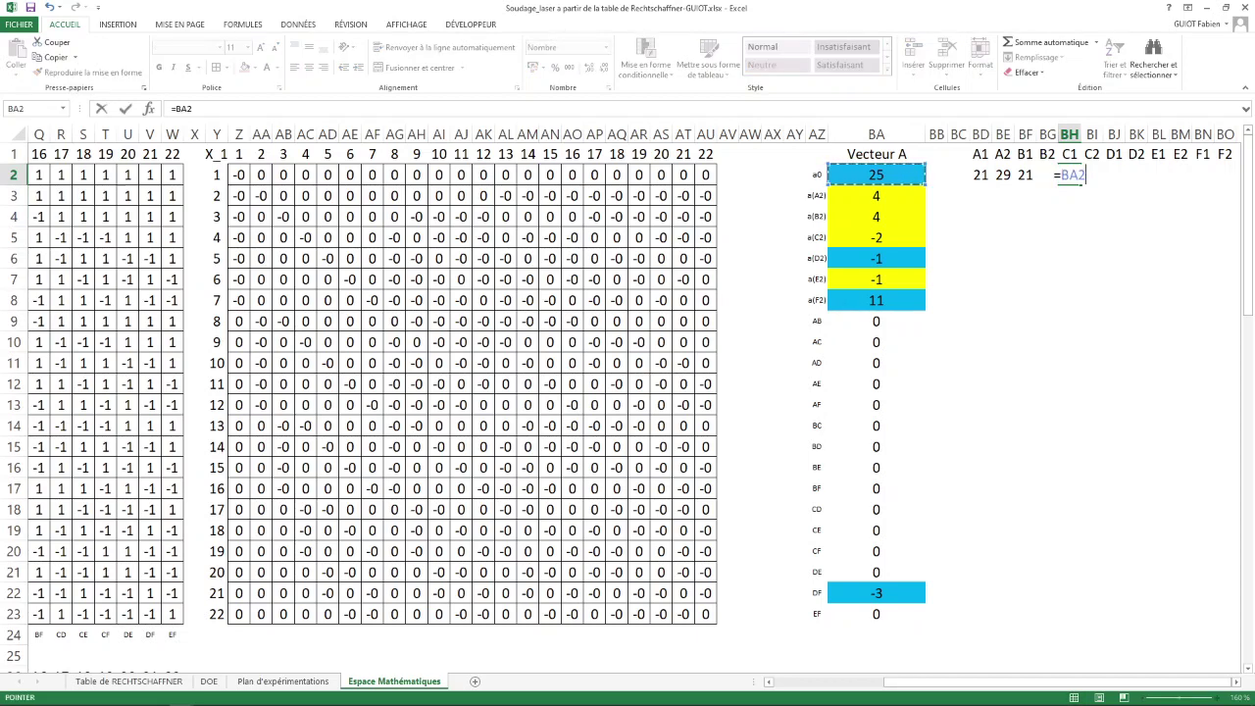
{"action": "type", "text": "-"}
{"action": "left_click", "coordinate": [875, 237]}
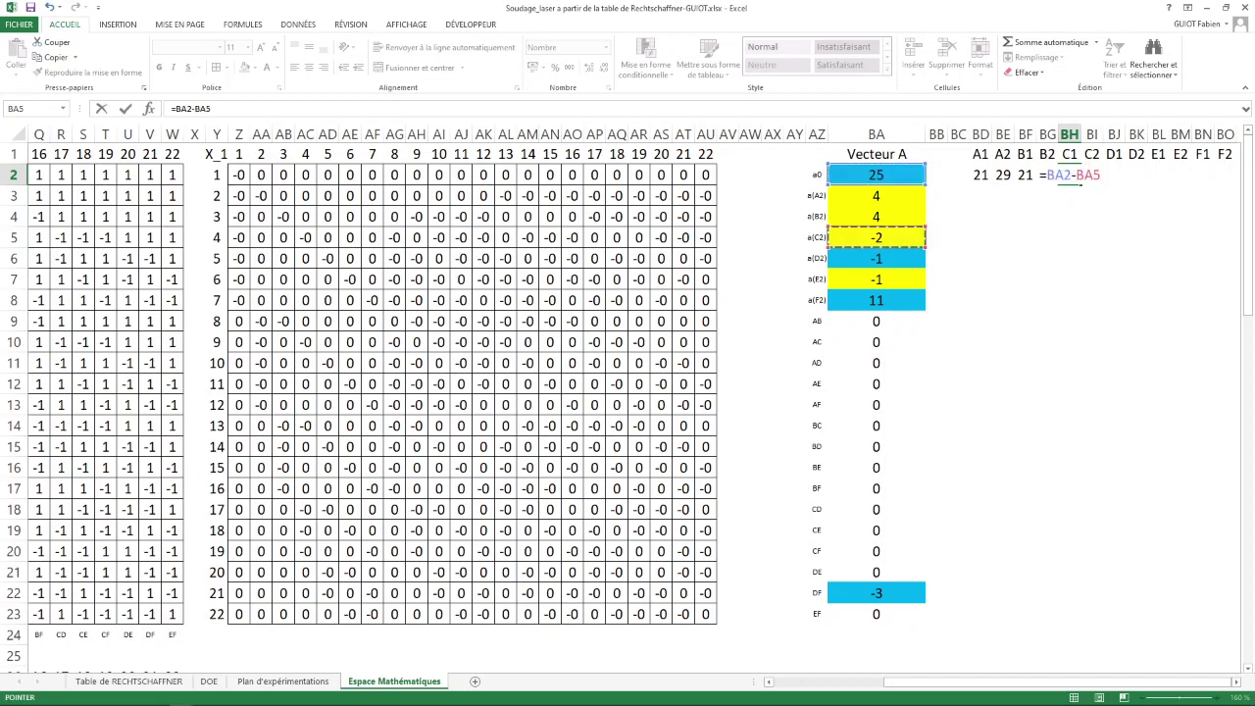
{"action": "key", "text": "Return"}
Enter the C2 formula =BA2+BA5 in BI2, adding the a(C2) coefficient to a0.
{"action": "left_click", "coordinate": [1092, 174]}
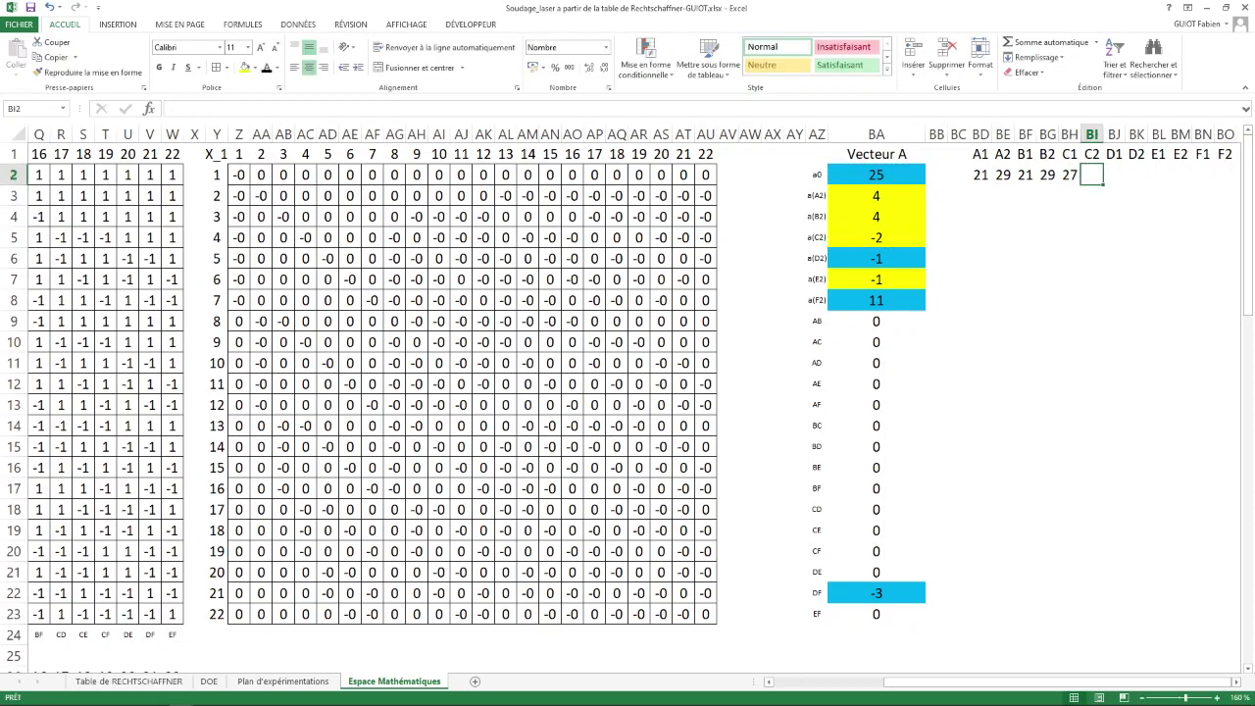
{"action": "type", "text": "="}
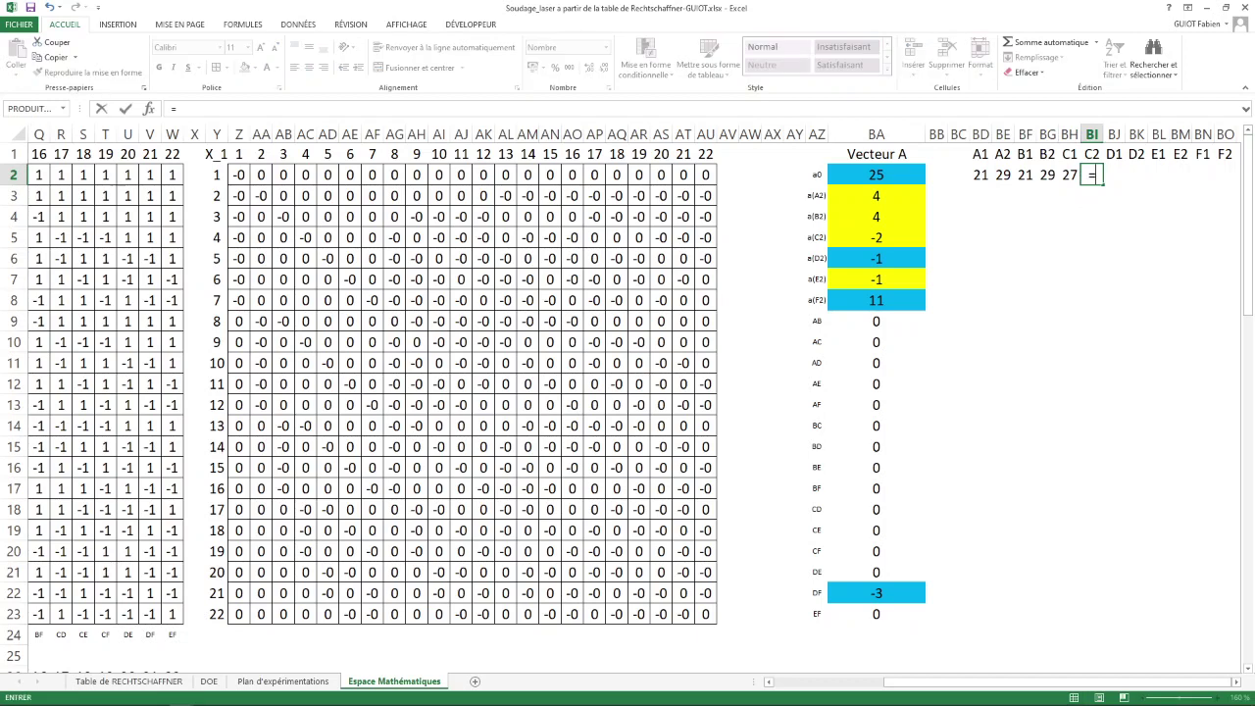
{"action": "left_click", "coordinate": [876, 175]}
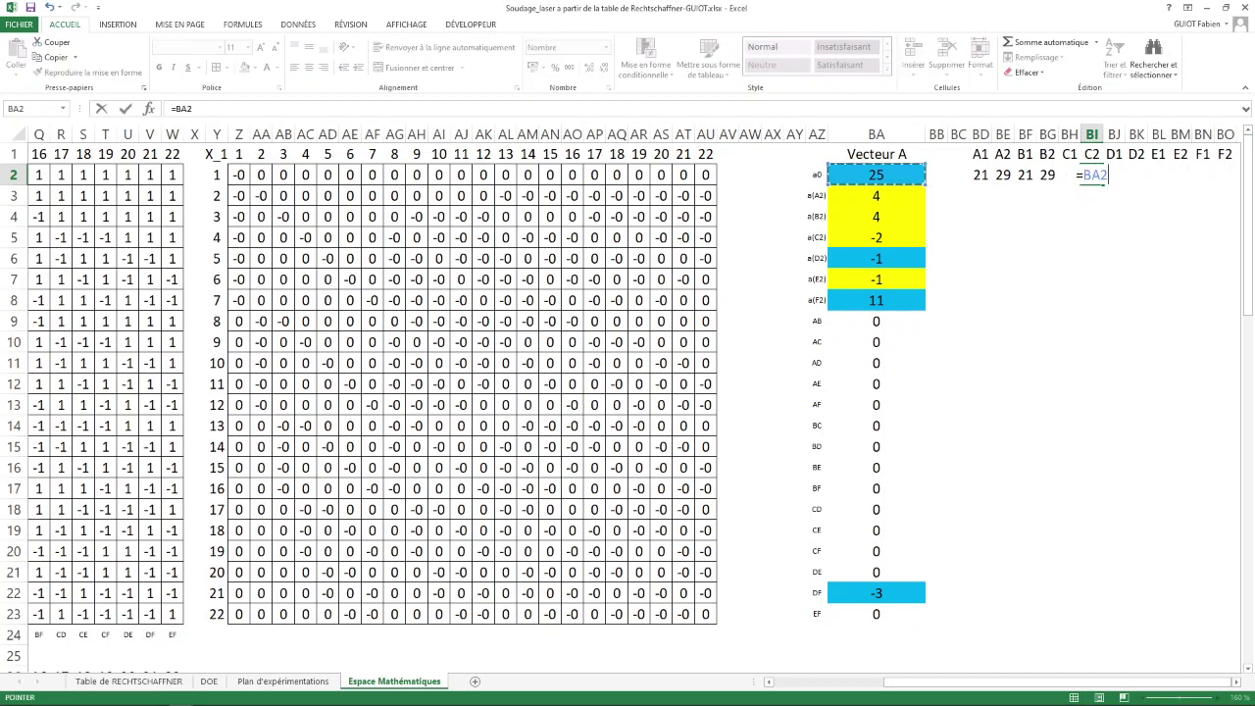
{"action": "type", "text": "+"}
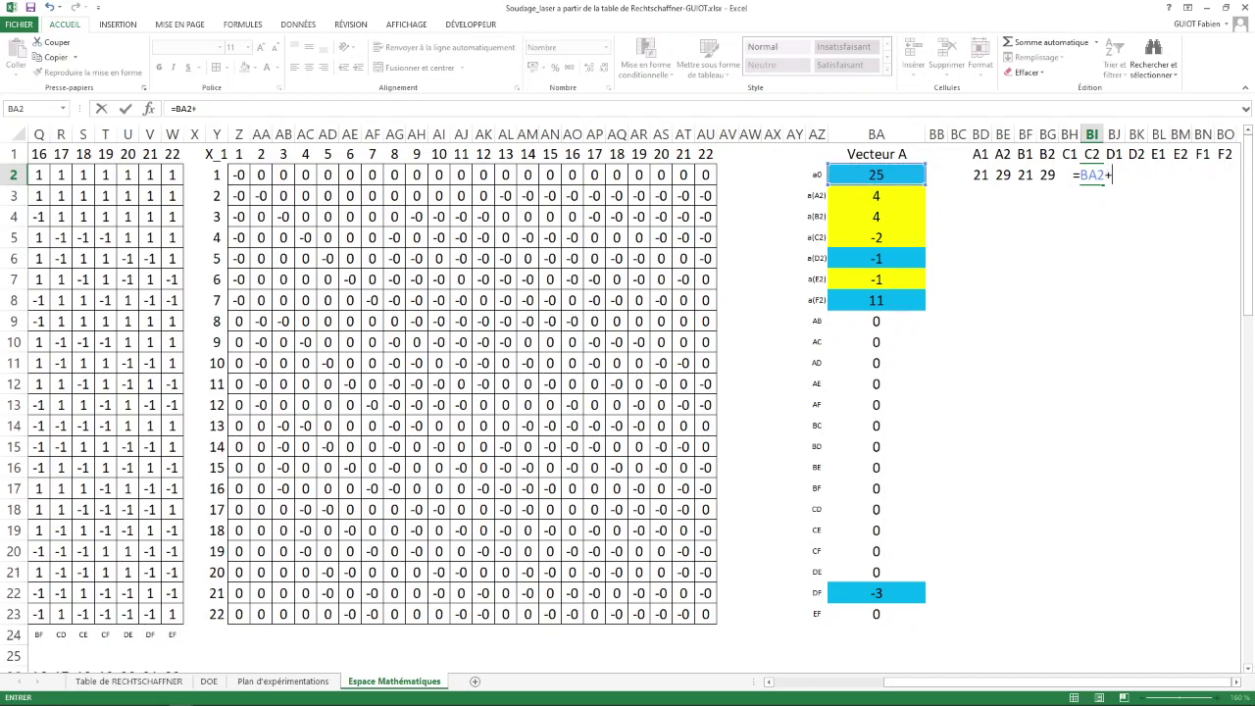
{"action": "left_click", "coordinate": [876, 238]}
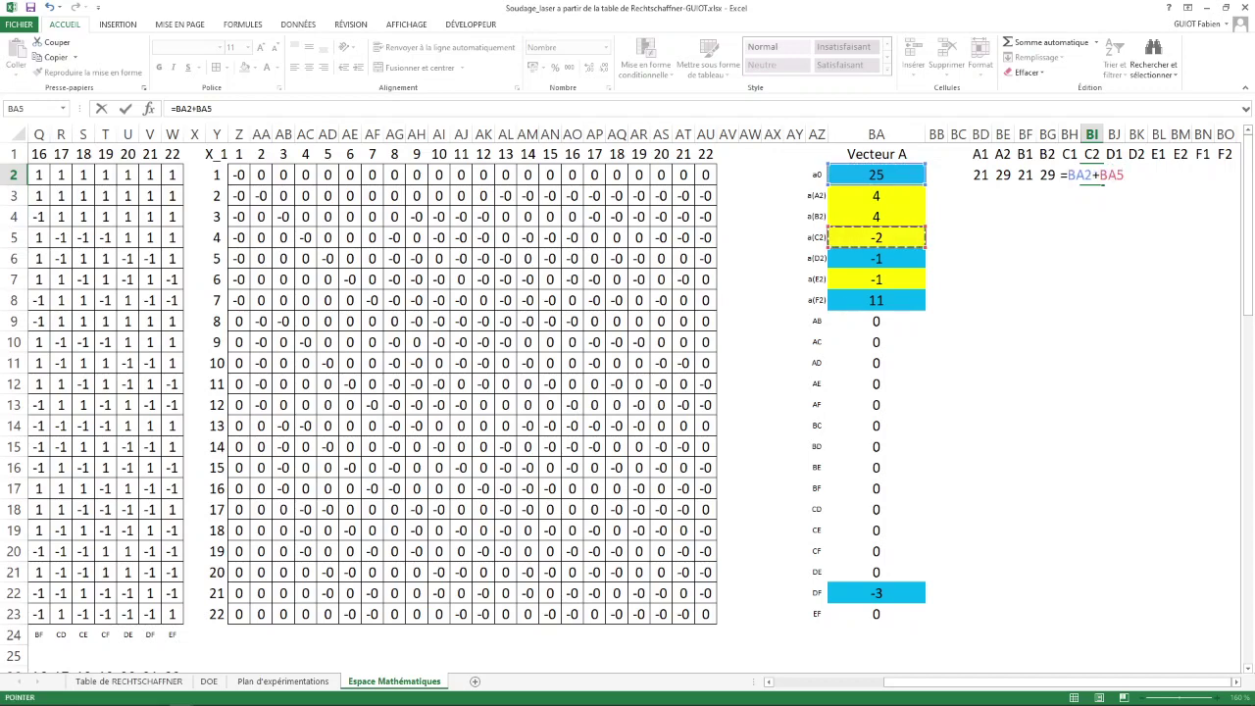
{"action": "key", "text": "Return"}
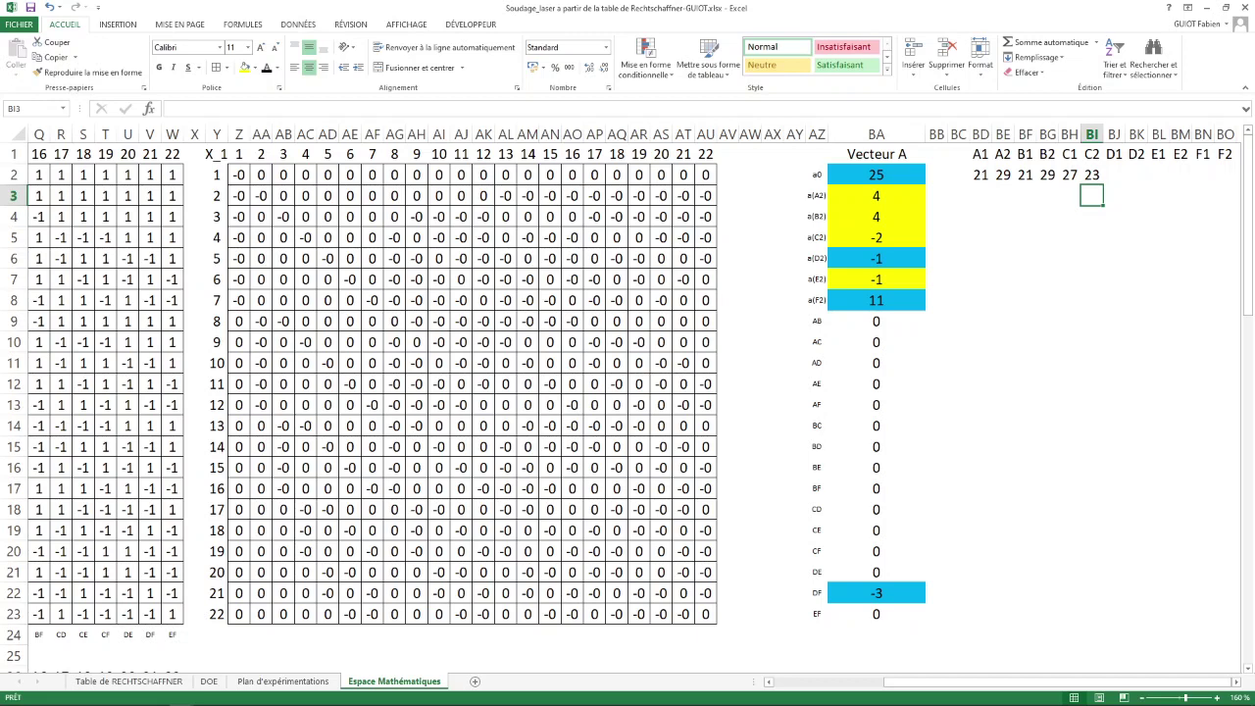
Enter the D1 formula =BA2-BA6 in BJ2, subtracting the a(D2) coefficient from a0.
{"action": "left_click", "coordinate": [1114, 175]}
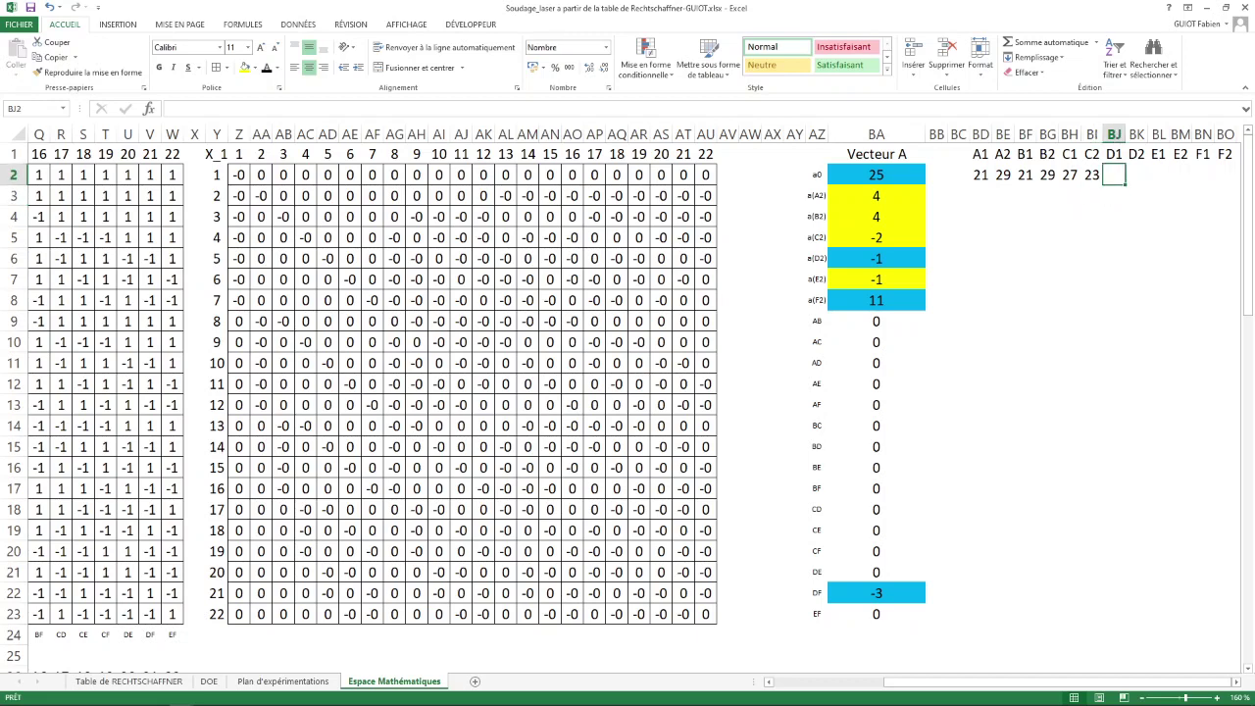
{"action": "type", "text": "="}
{"action": "left_click", "coordinate": [875, 175]}
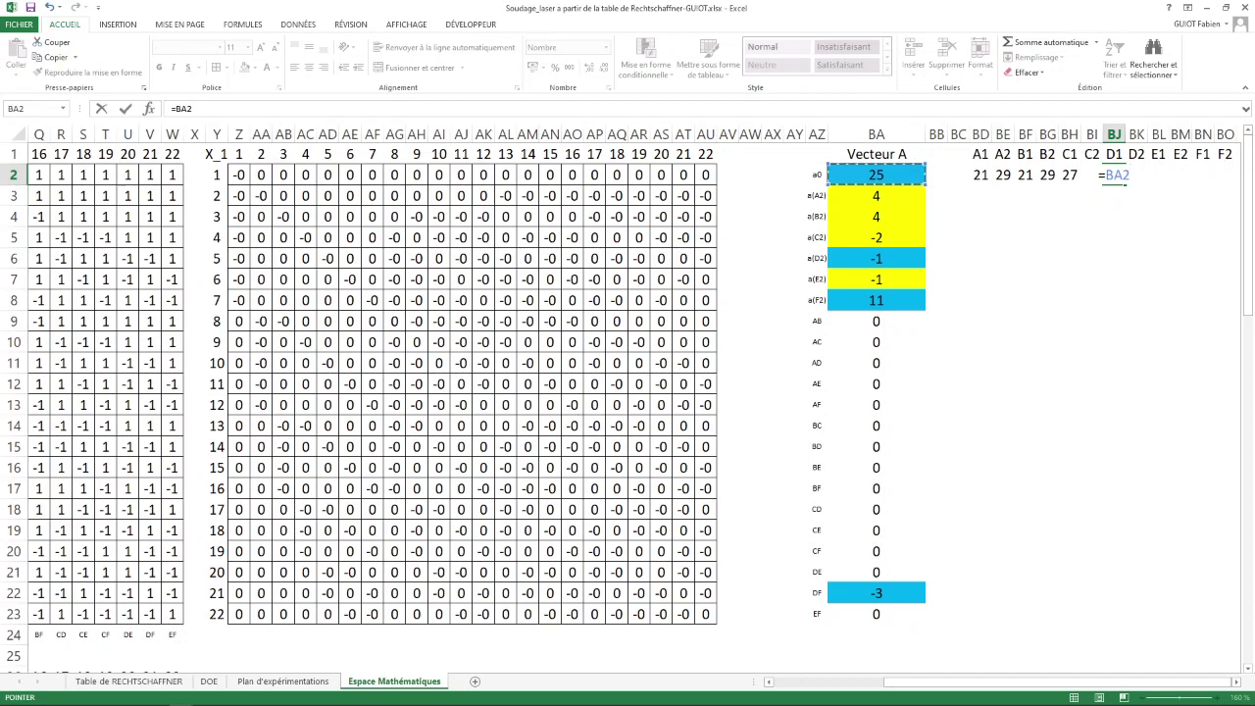
{"action": "type", "text": "-"}
{"action": "left_click", "coordinate": [876, 258]}
{"action": "key", "text": "Return"}
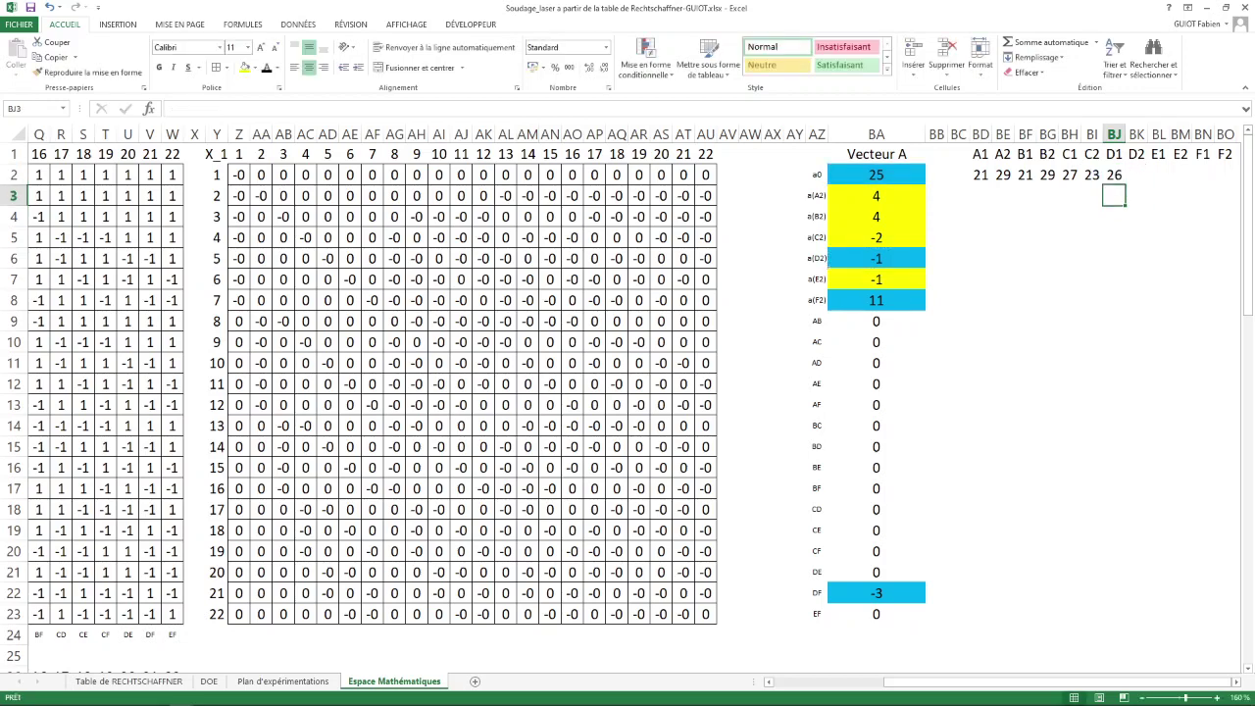
Enter the D2 formula =BA2+BA6 in BK2, adding the a(D2) coefficient to a0.
{"action": "left_click", "coordinate": [1136, 174]}
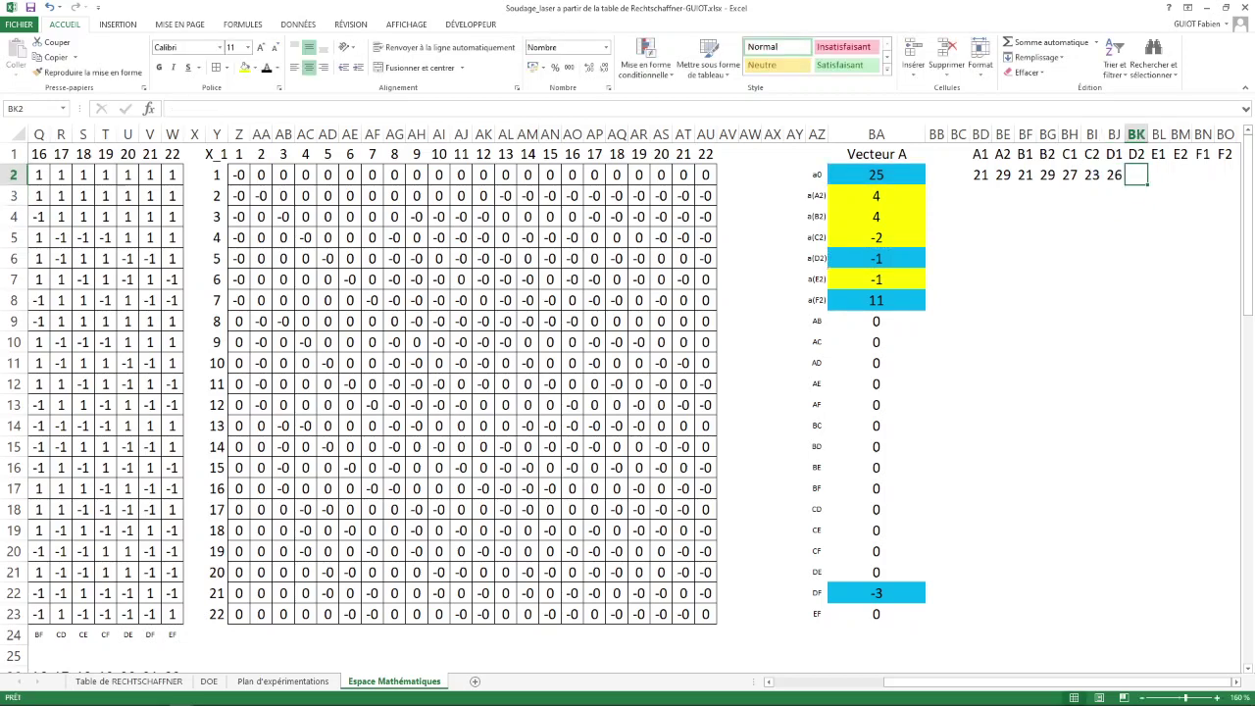
{"action": "type", "text": "="}
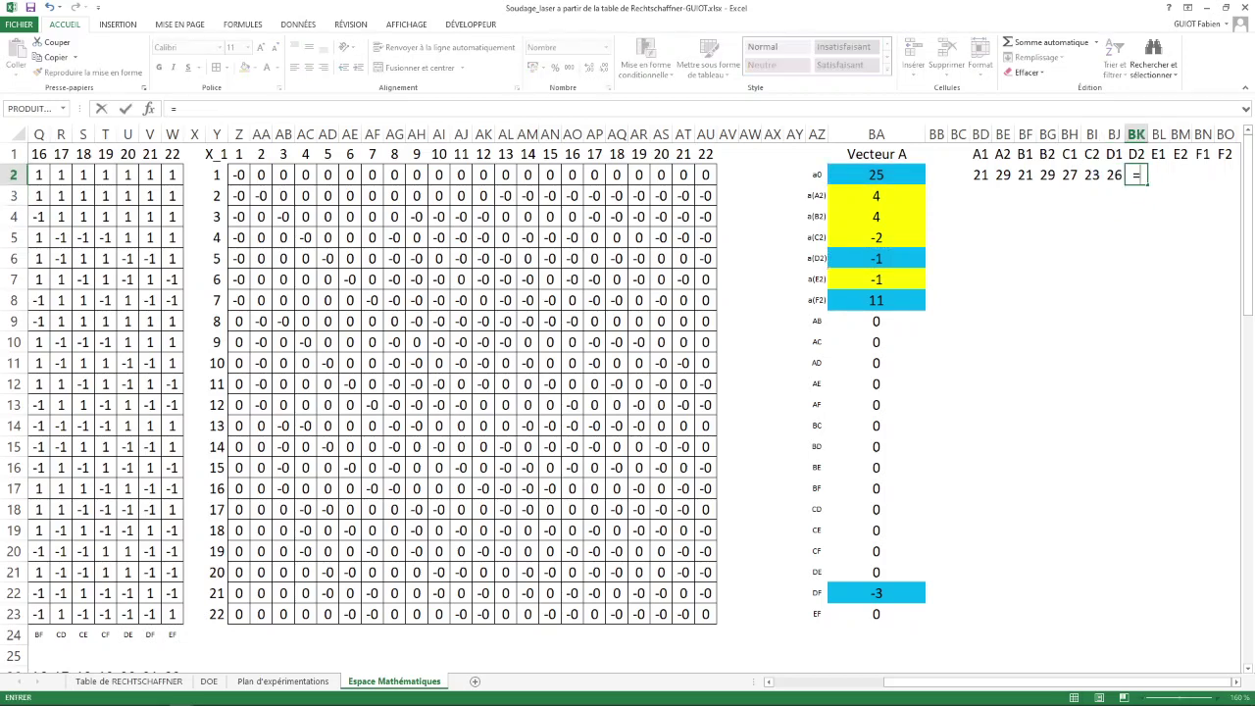
{"action": "left_click", "coordinate": [877, 174]}
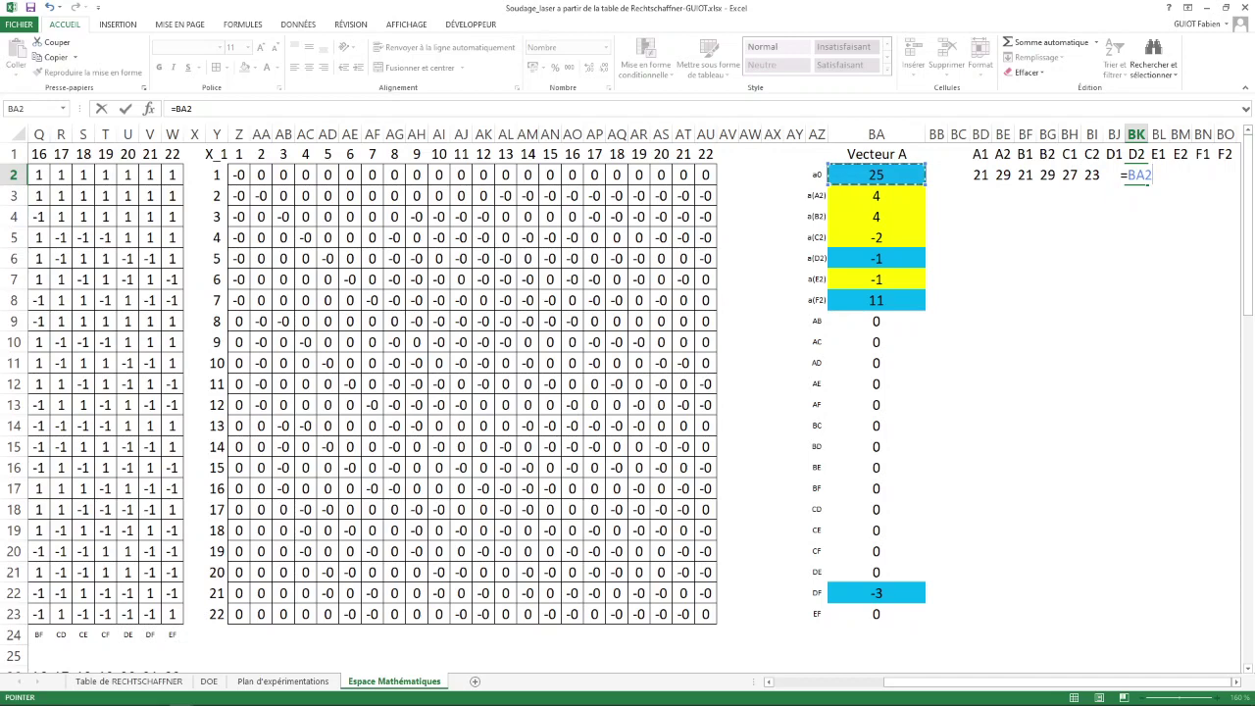
{"action": "type", "text": "+"}
{"action": "left_click", "coordinate": [875, 258]}
{"action": "key", "text": "Return"}
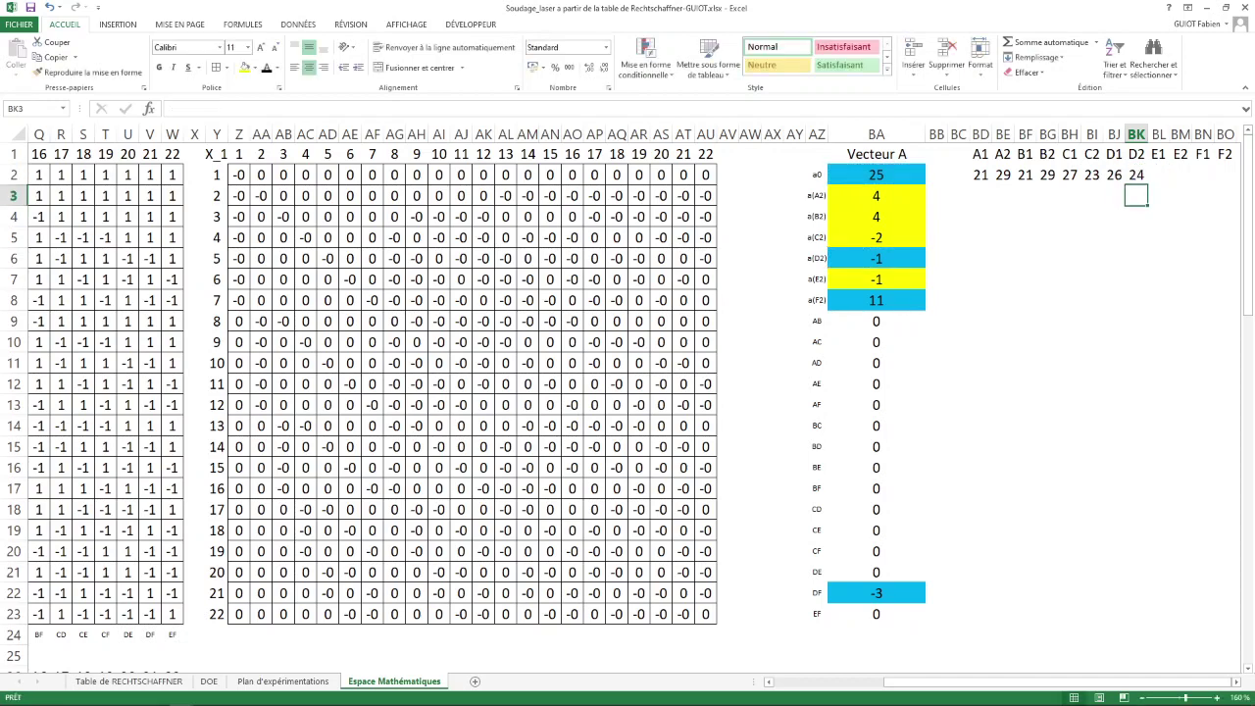
Enter the E1 formula =BA2-BA7 in BL2, subtracting the a(E2) coefficient from a0.
{"action": "left_click", "coordinate": [1159, 174]}
{"action": "type", "text": "="}
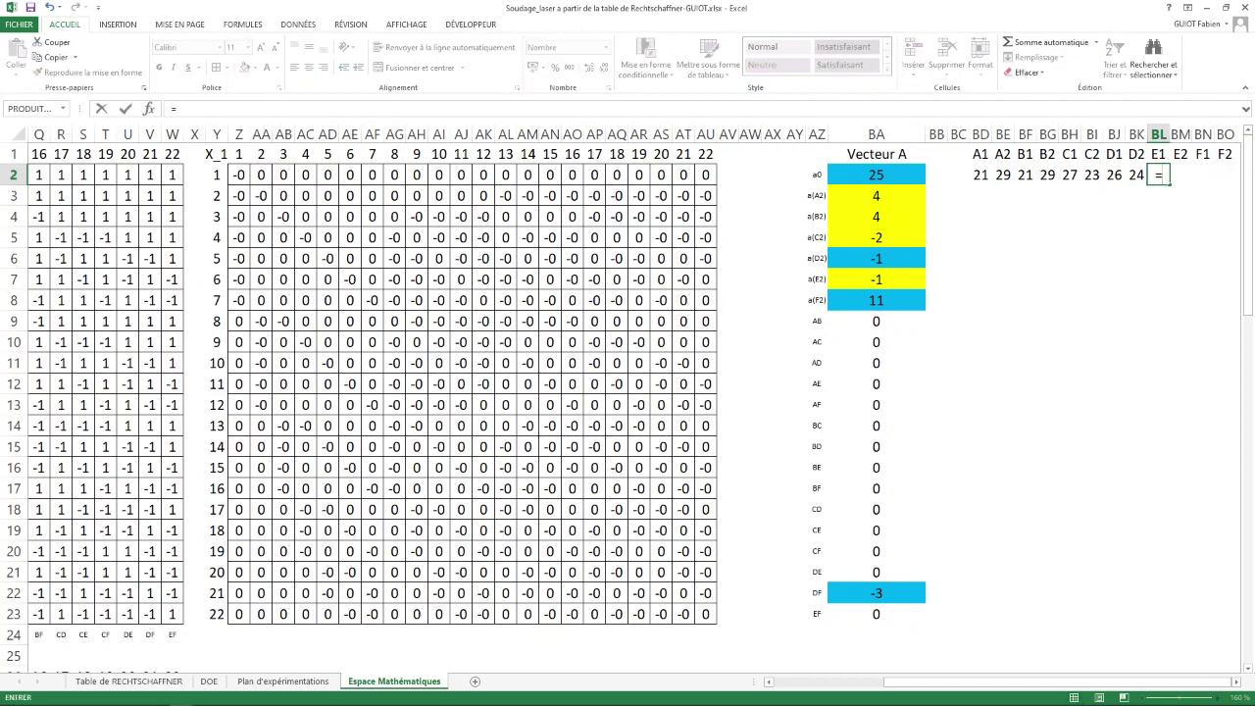
{"action": "left_click", "coordinate": [875, 174]}
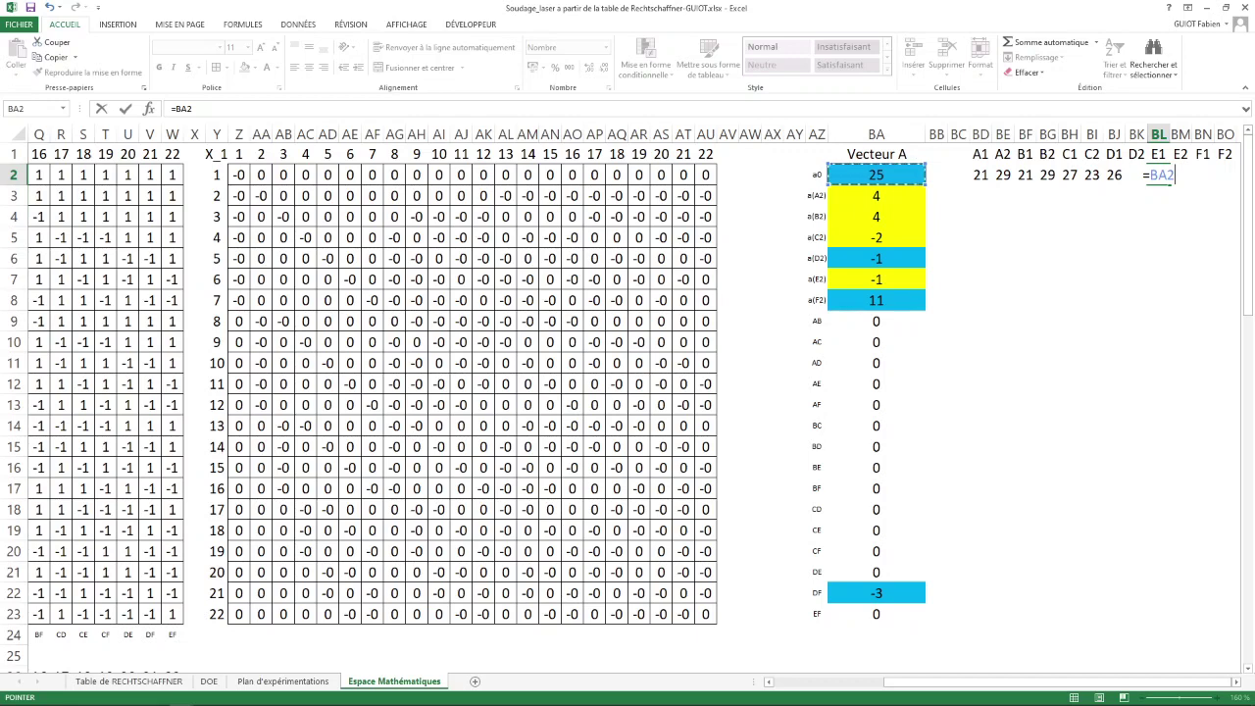
{"action": "type", "text": "-"}
{"action": "left_click", "coordinate": [876, 279]}
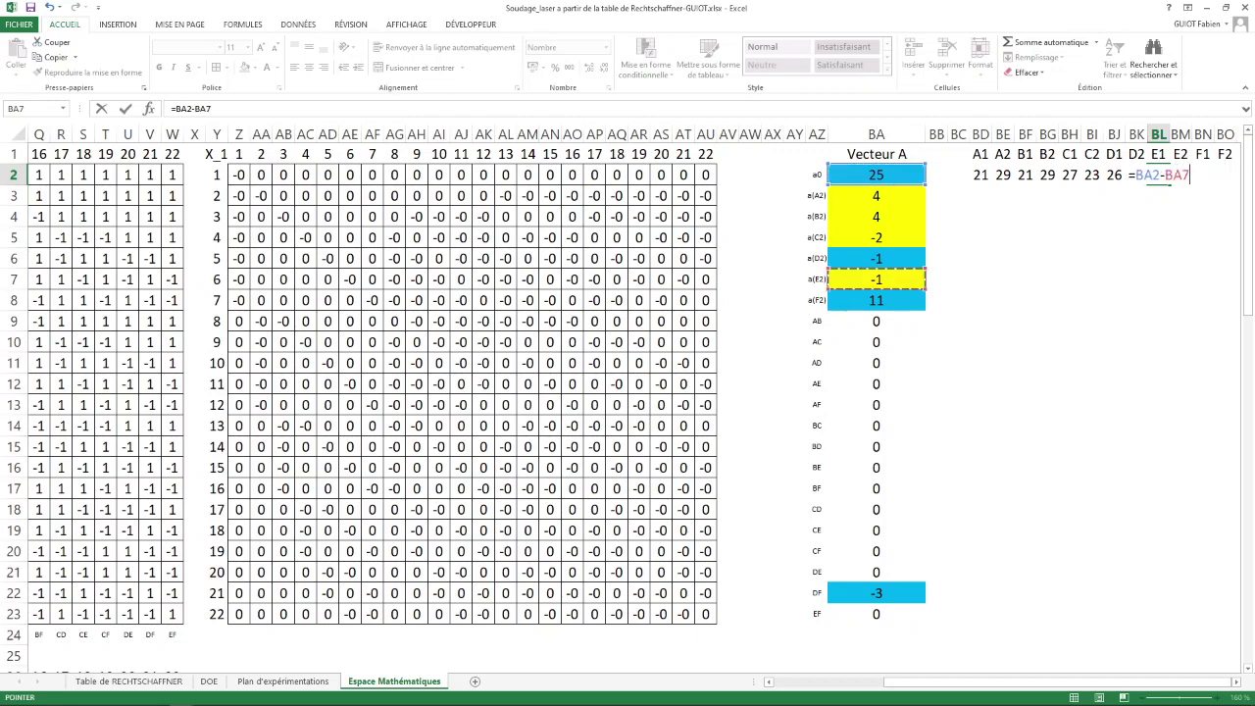
{"action": "key", "text": "Return"}
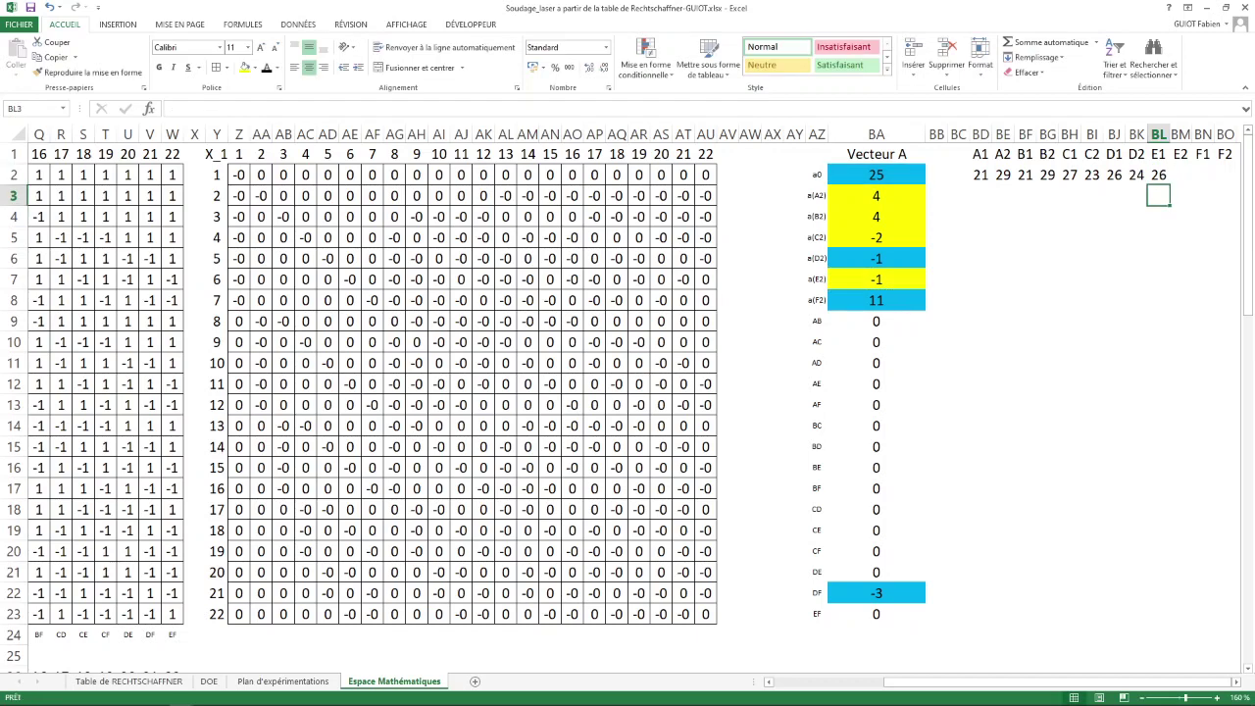
Enter the E2 formula =BA2+BA7 in BM2, adding the a(E2) coefficient to a0.
{"action": "left_click", "coordinate": [1181, 175]}
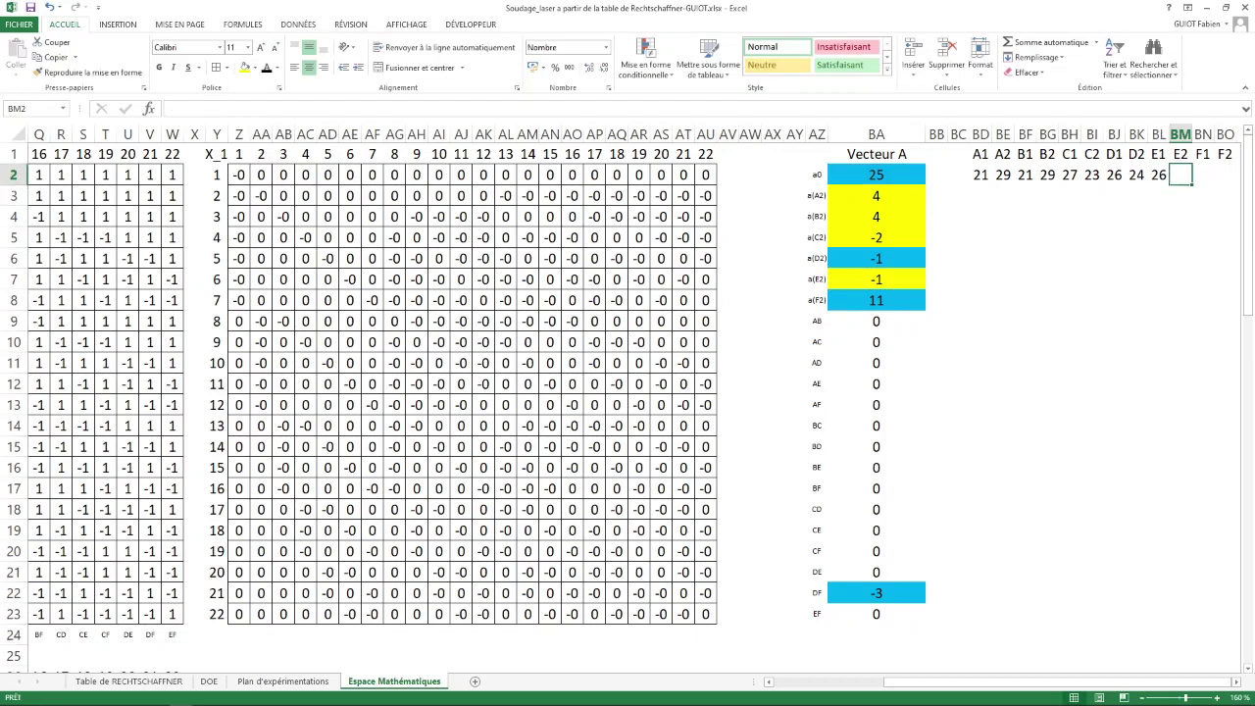
{"action": "type", "text": "="}
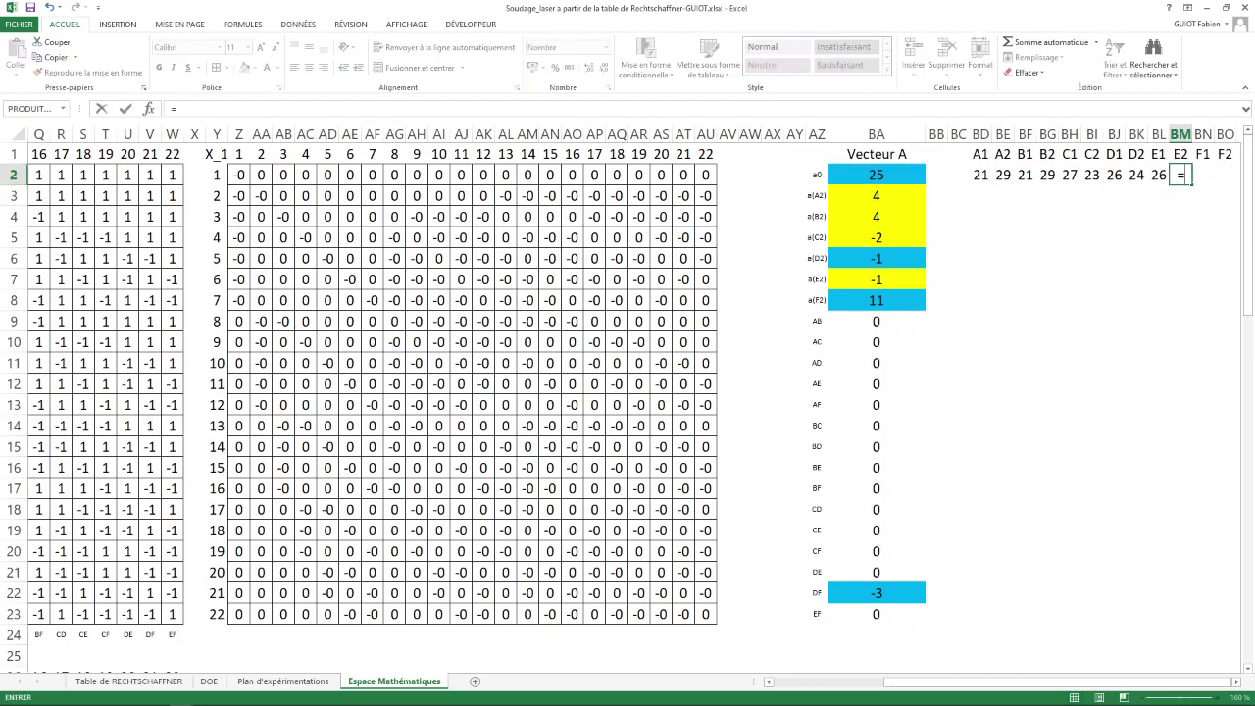
{"action": "left_click", "coordinate": [875, 175]}
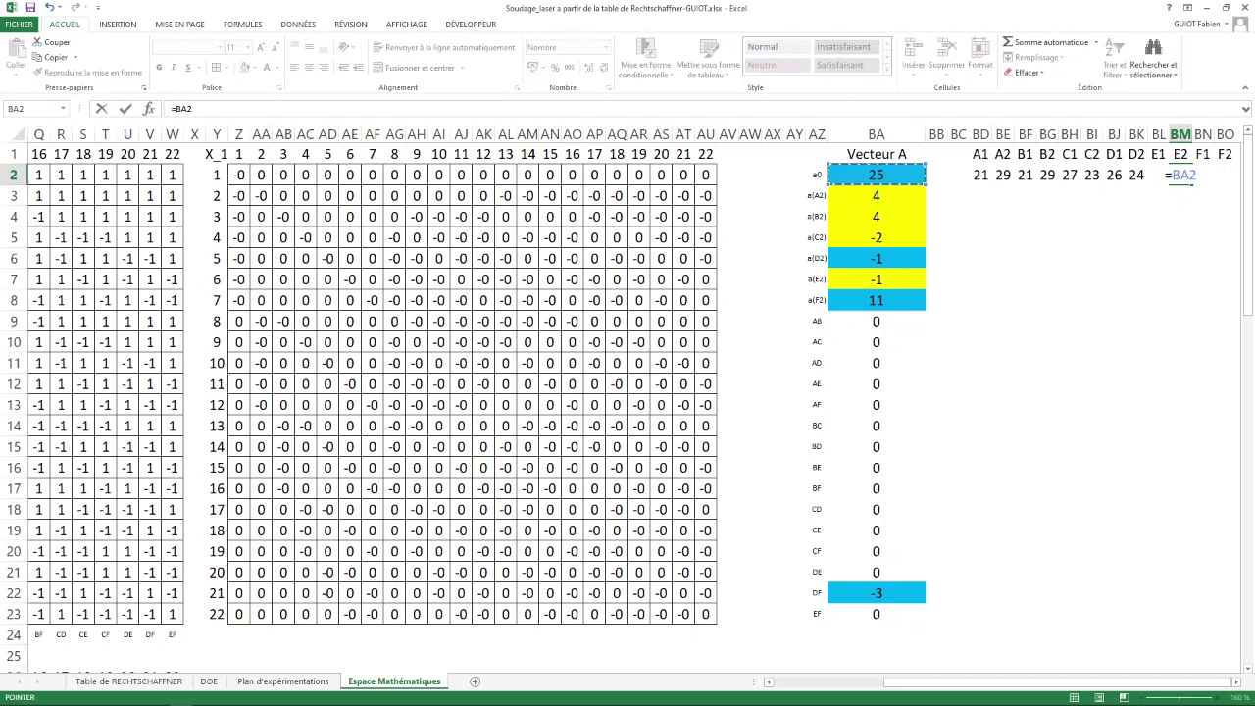
{"action": "type", "text": "+"}
{"action": "left_click", "coordinate": [875, 280]}
{"action": "key", "text": "Return"}
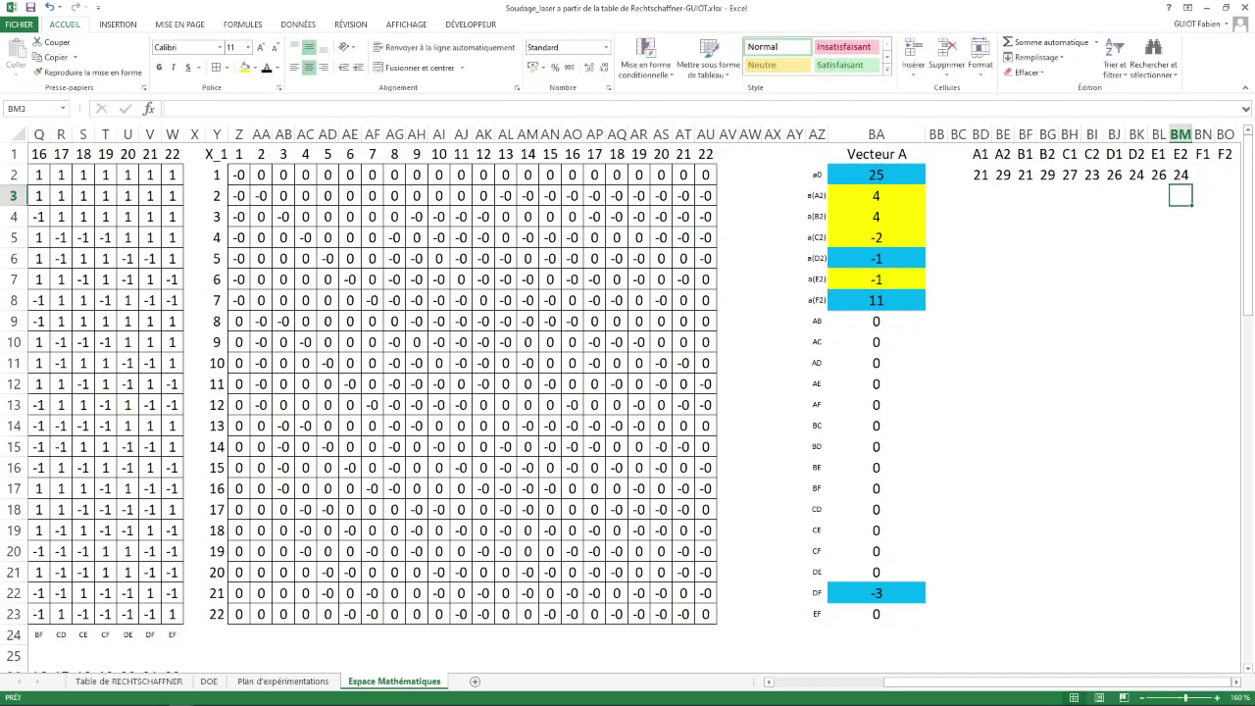
Enter the F1 formula =BA2-BA8 in BN2, subtracting the a(F2) coefficient from a0.
{"action": "left_click", "coordinate": [1203, 174]}
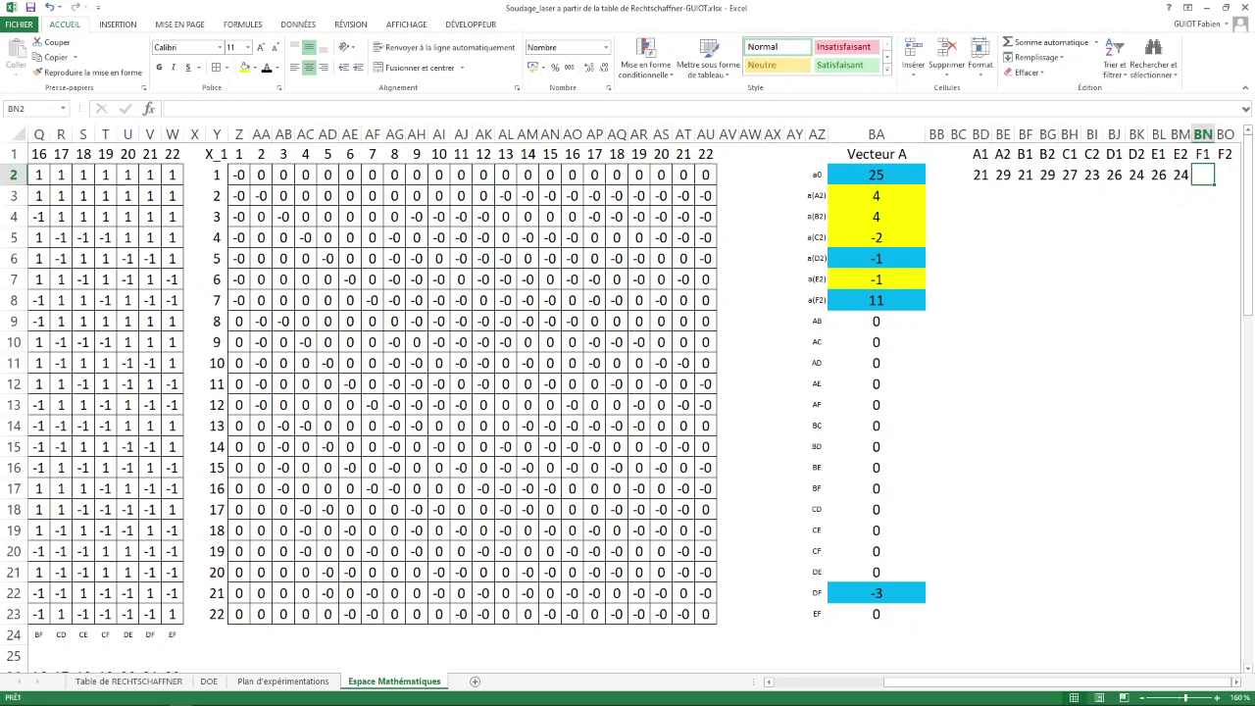
{"action": "type", "text": "="}
{"action": "left_click", "coordinate": [875, 175]}
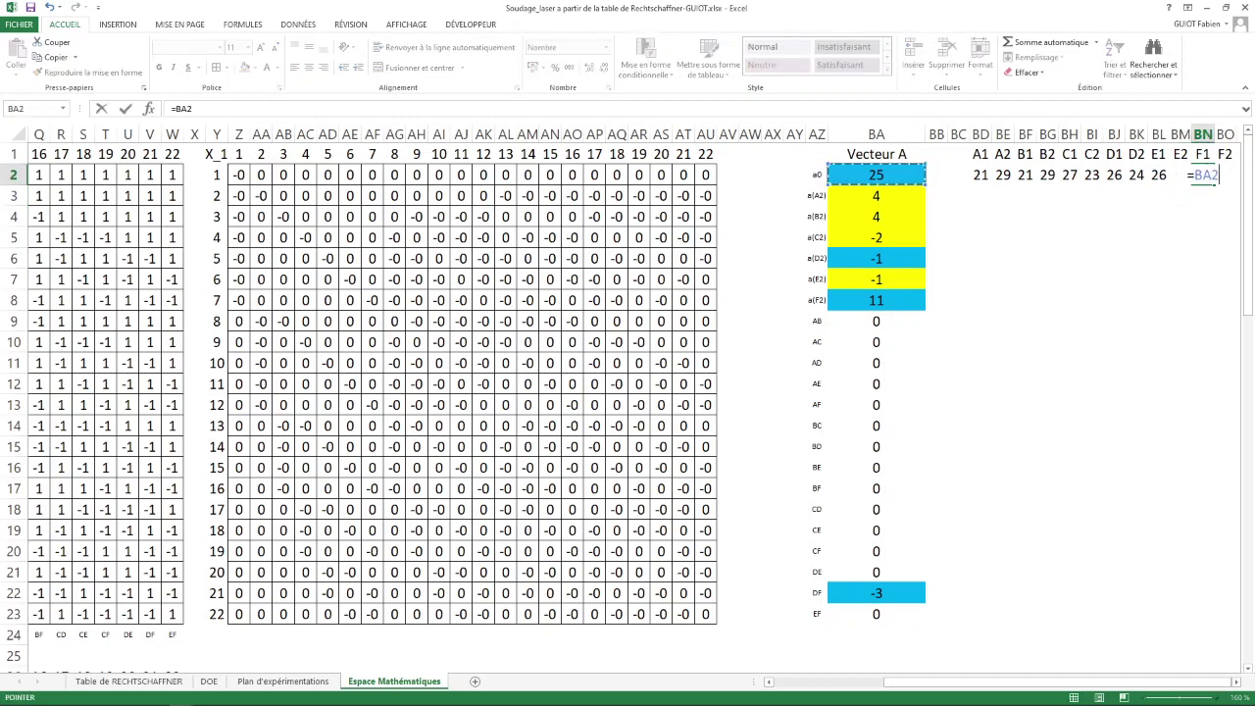
{"action": "type", "text": "-"}
{"action": "left_click", "coordinate": [875, 300]}
{"action": "key", "text": "Return"}
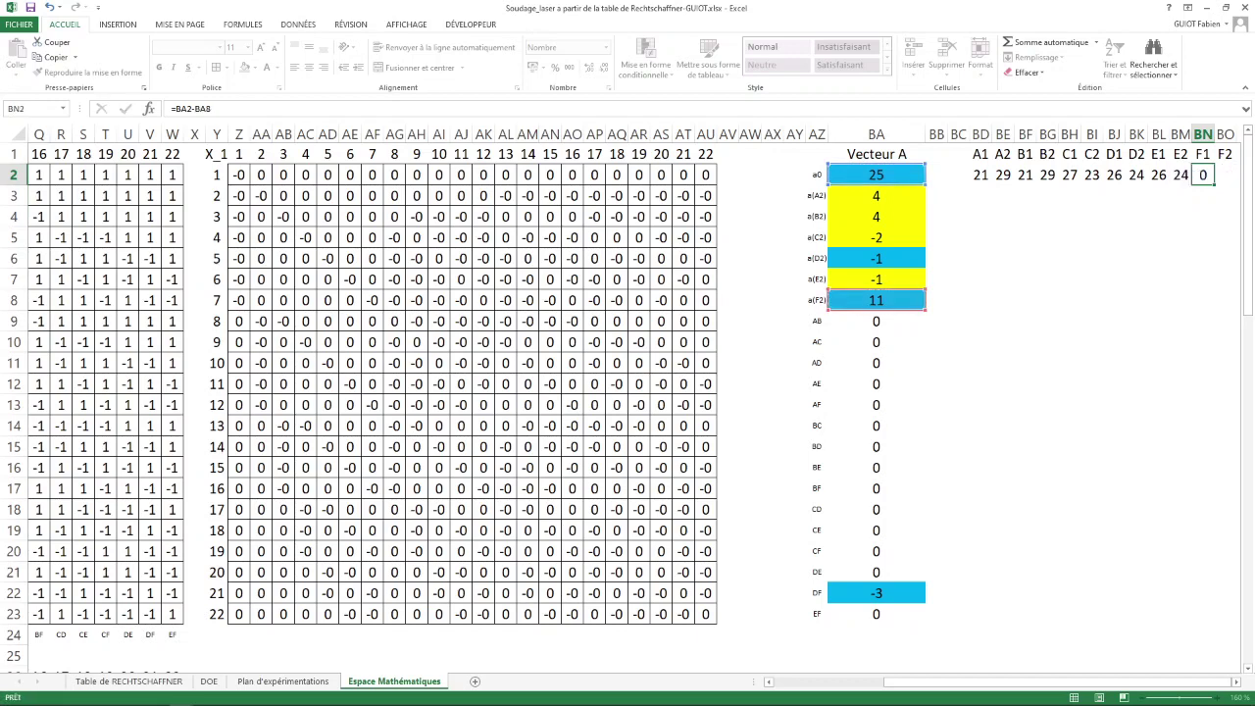
Enter the F2 formula =BA2+BA8 in BO2, adding the a(F2) coefficient to a0.
{"action": "left_click", "coordinate": [1225, 174]}
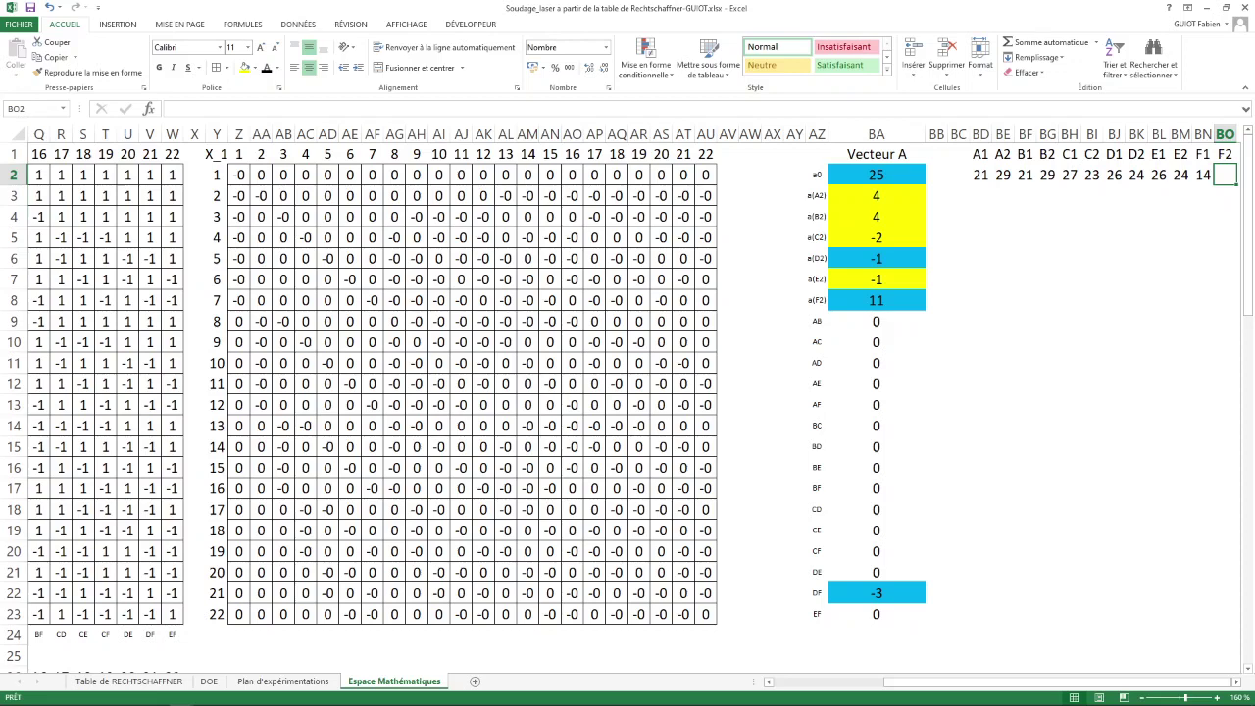
{"action": "type", "text": "="}
{"action": "left_click", "coordinate": [875, 174]}
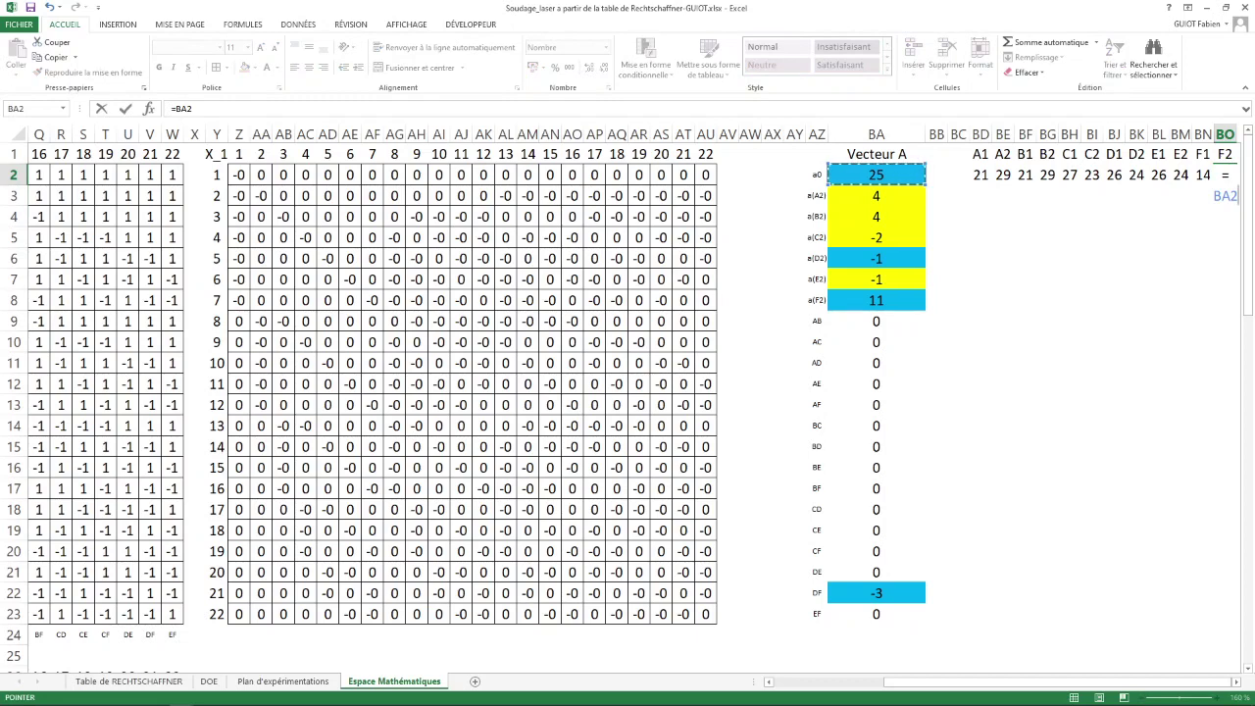
{"action": "type", "text": "+"}
{"action": "left_click", "coordinate": [875, 300]}
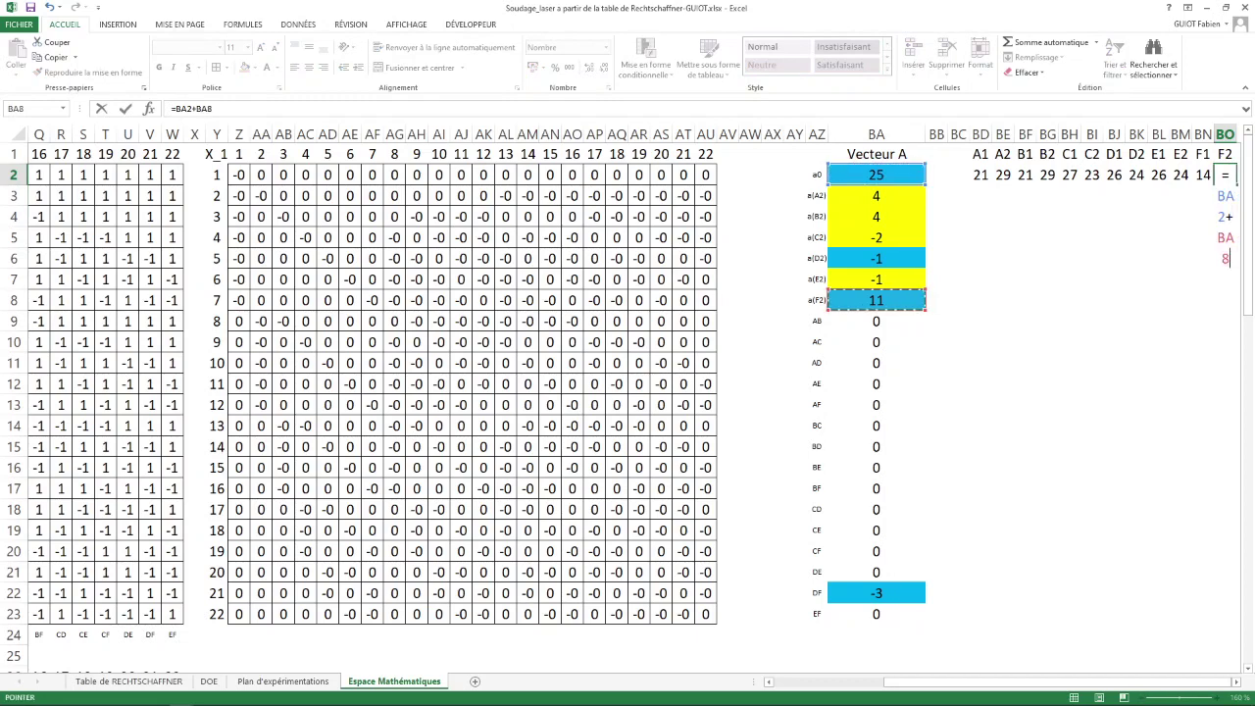
{"action": "key", "text": "Return"}
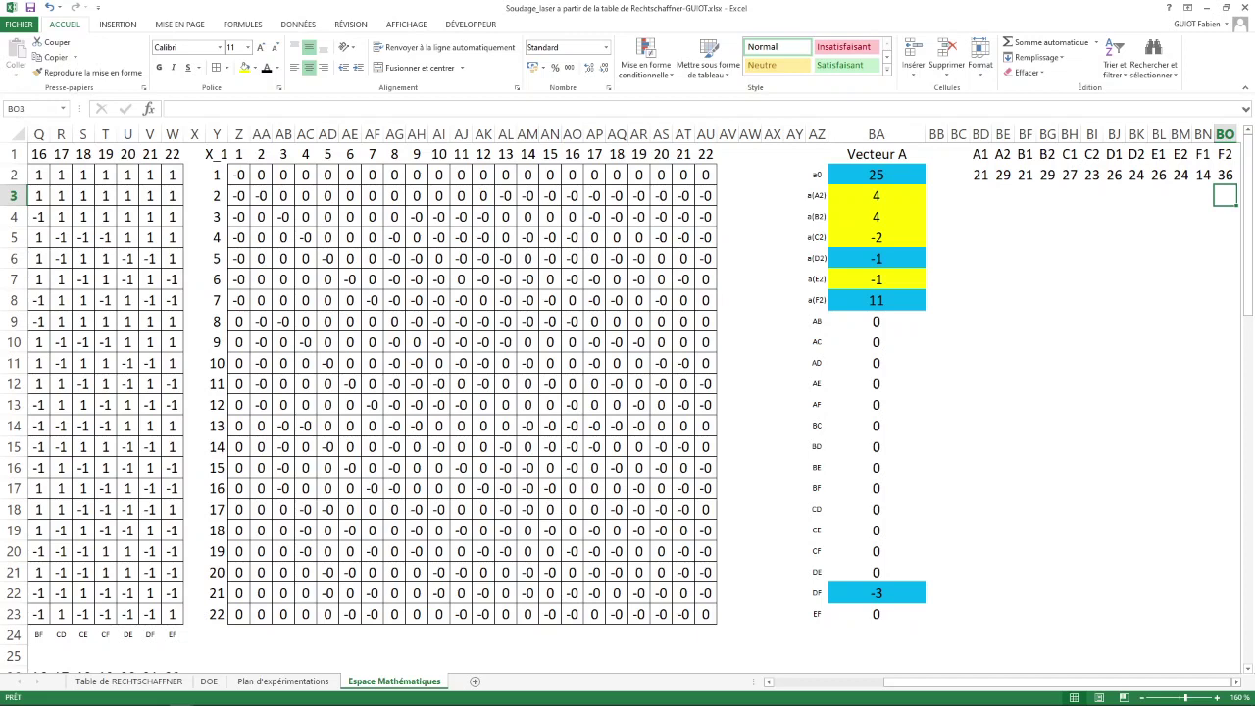
{"action": "left_click", "coordinate": [981, 259]}
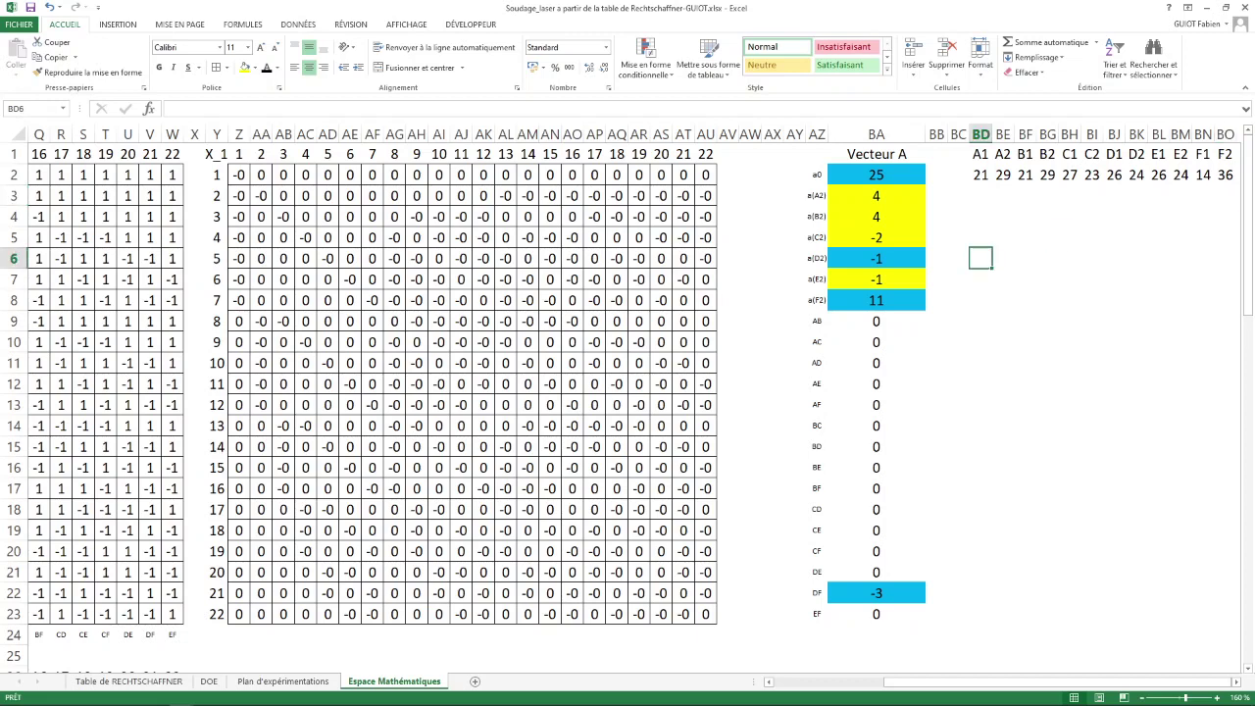
{"action": "left_click_drag", "start_coordinate": [980, 257], "coordinate": [1137, 446]}
{"action": "left_click", "coordinate": [980, 175]}
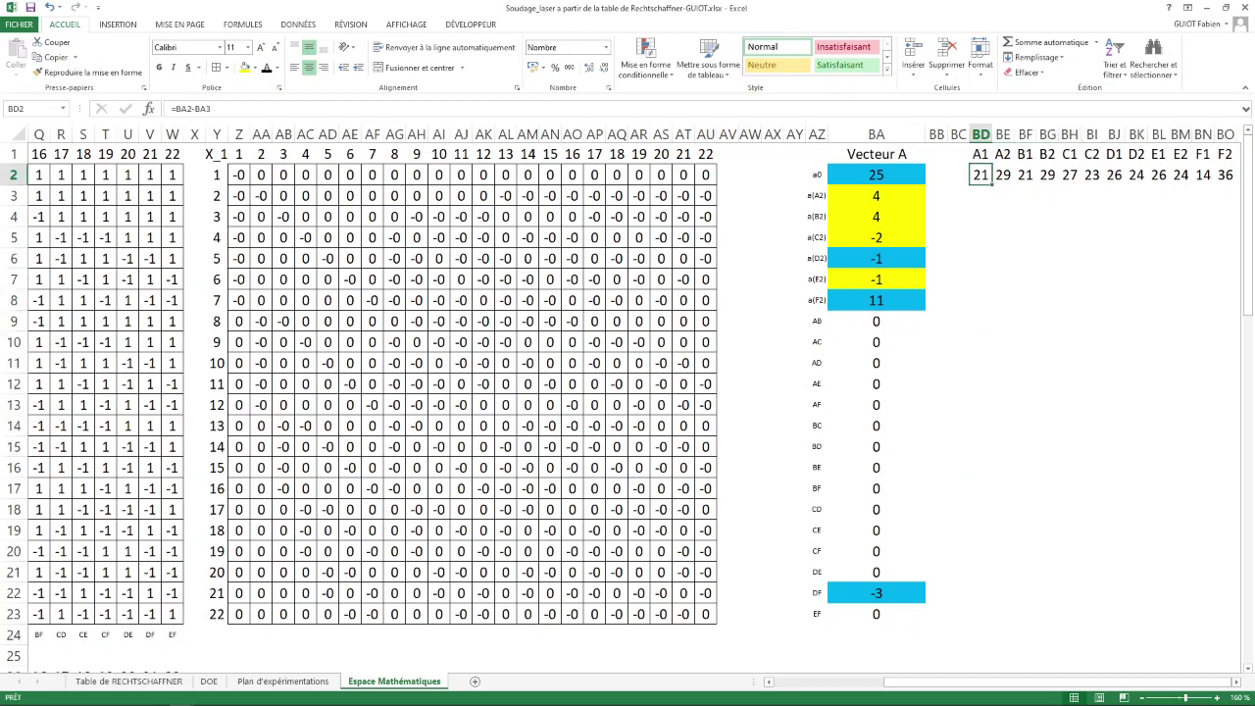
Review the level-mean formulas in row 2 of Espace Mathématiques, from A1 through C2.
{"action": "left_click", "coordinate": [1003, 175]}
{"action": "left_click", "coordinate": [980, 174]}
{"action": "left_click", "coordinate": [1003, 174]}
{"action": "left_click", "coordinate": [1024, 174]}
{"action": "key", "text": "Right"}
{"action": "key", "text": "Right"}
{"action": "key", "text": "Right"}
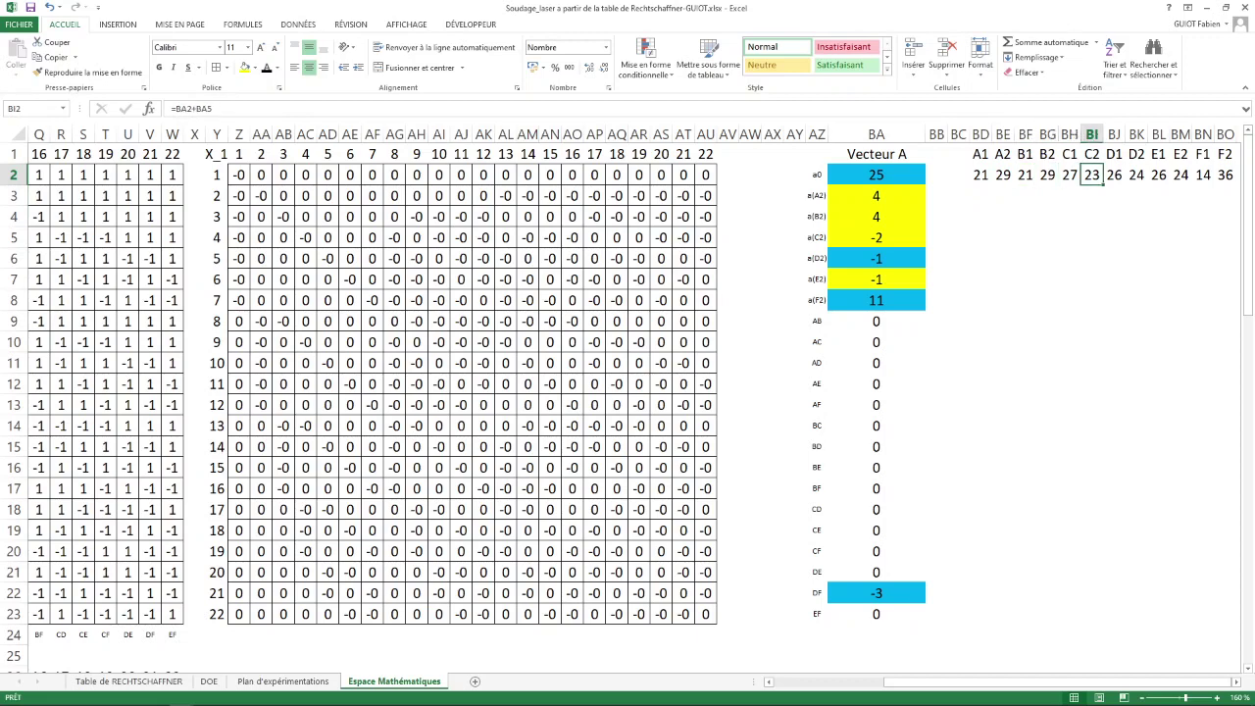
{"action": "left_click", "coordinate": [980, 279]}
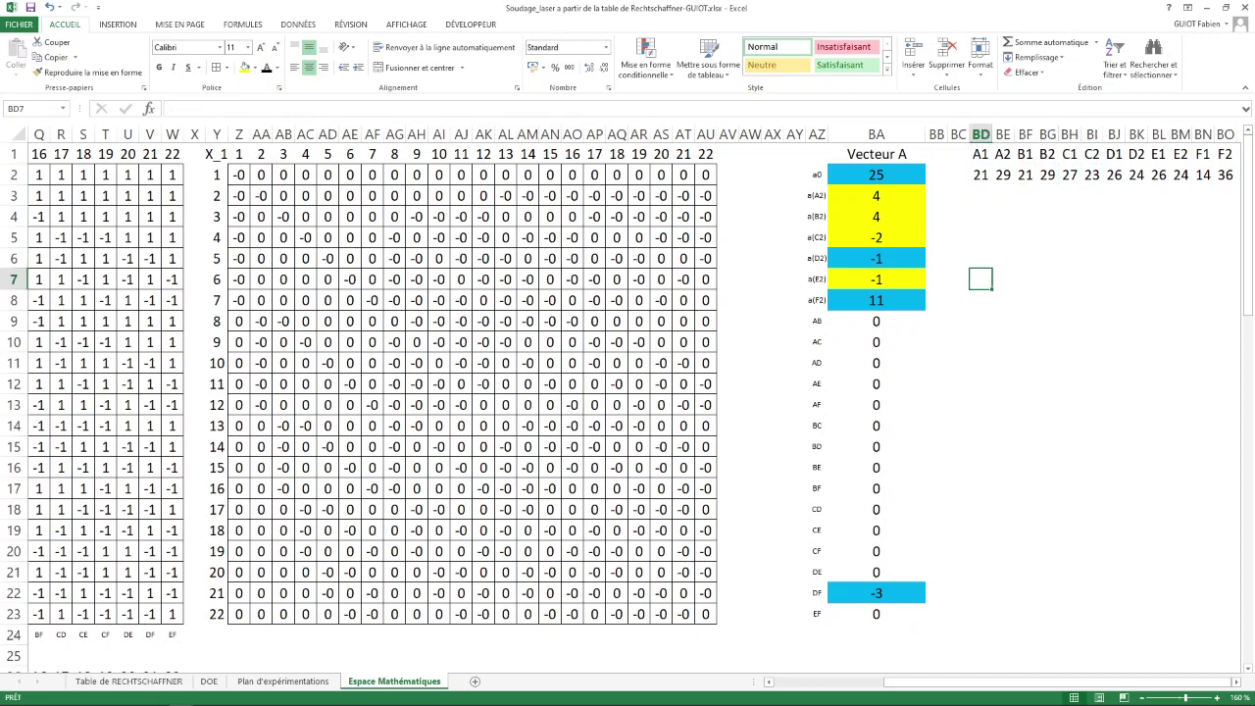
Copy the factor headings A2:G2 from the Plan d'expérimentations sheet and paste them transposed starting at BD4 on Espace Mathématiques.
{"action": "key", "text": "alt+Tab"}
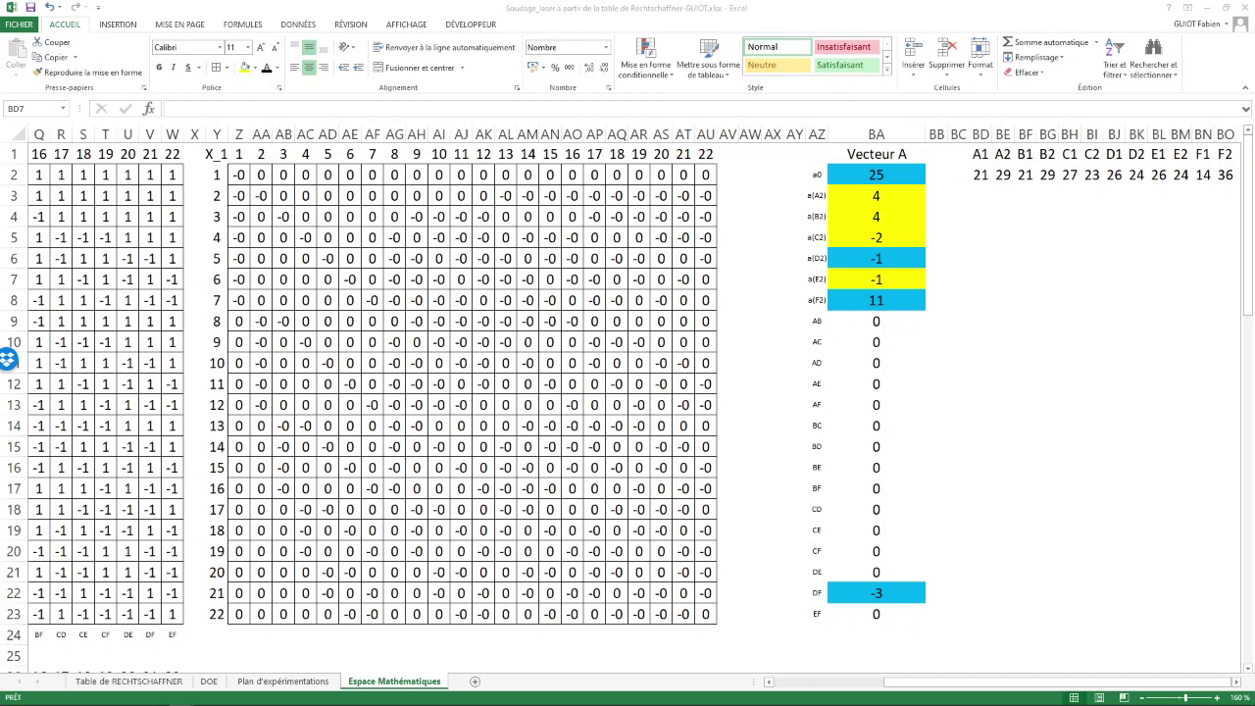
{"action": "key", "text": "alt+Tab"}
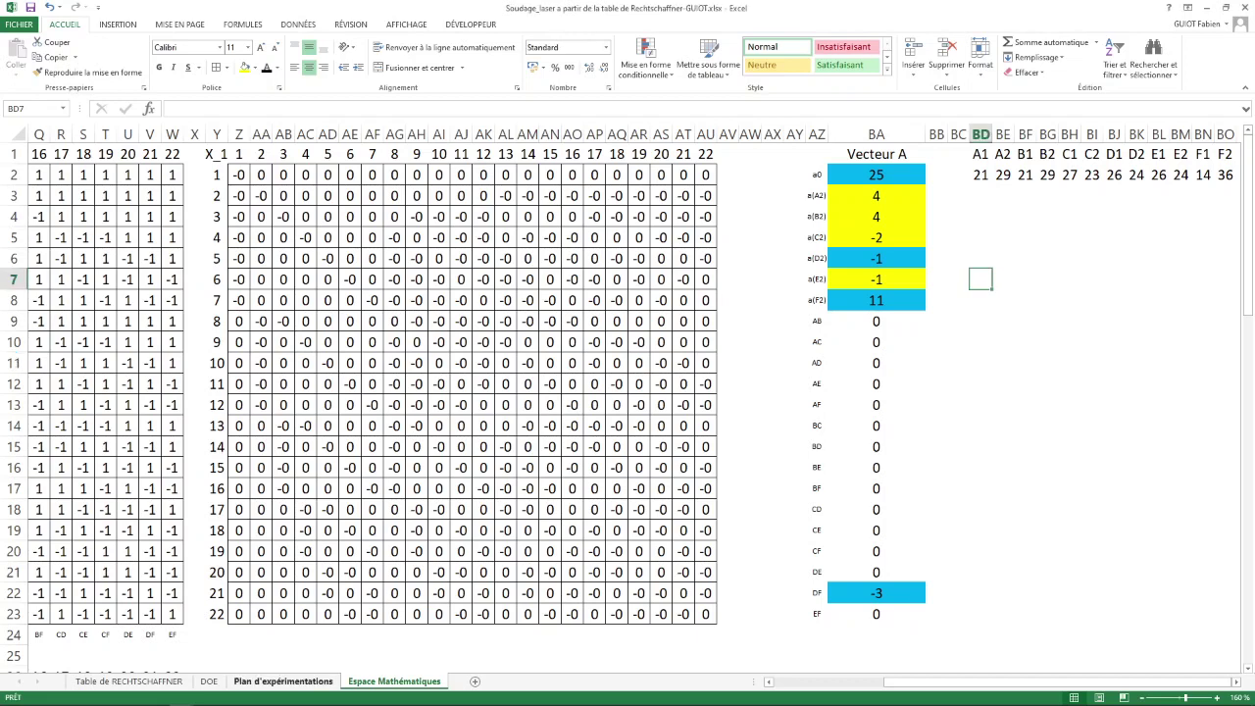
{"action": "key", "text": "ctrl+Page_Up"}
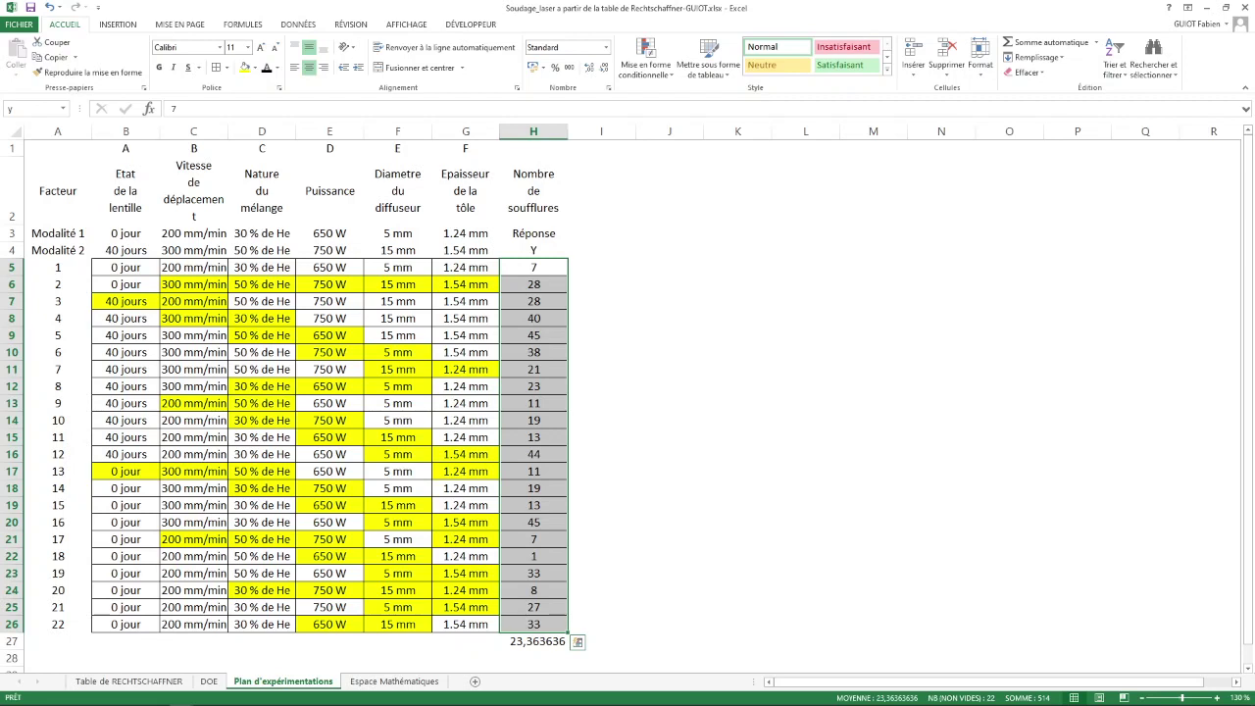
{"action": "left_click_drag", "start_coordinate": [58, 191], "coordinate": [466, 190]}
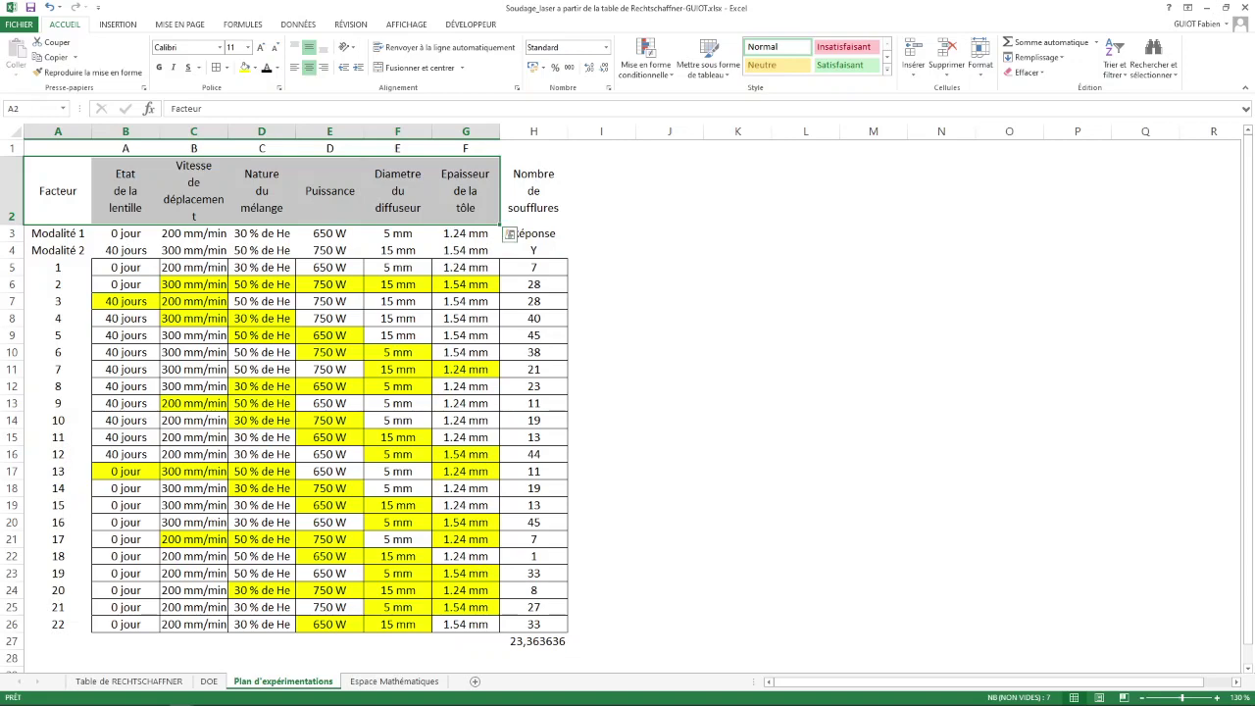
{"action": "key", "text": "ctrl+c"}
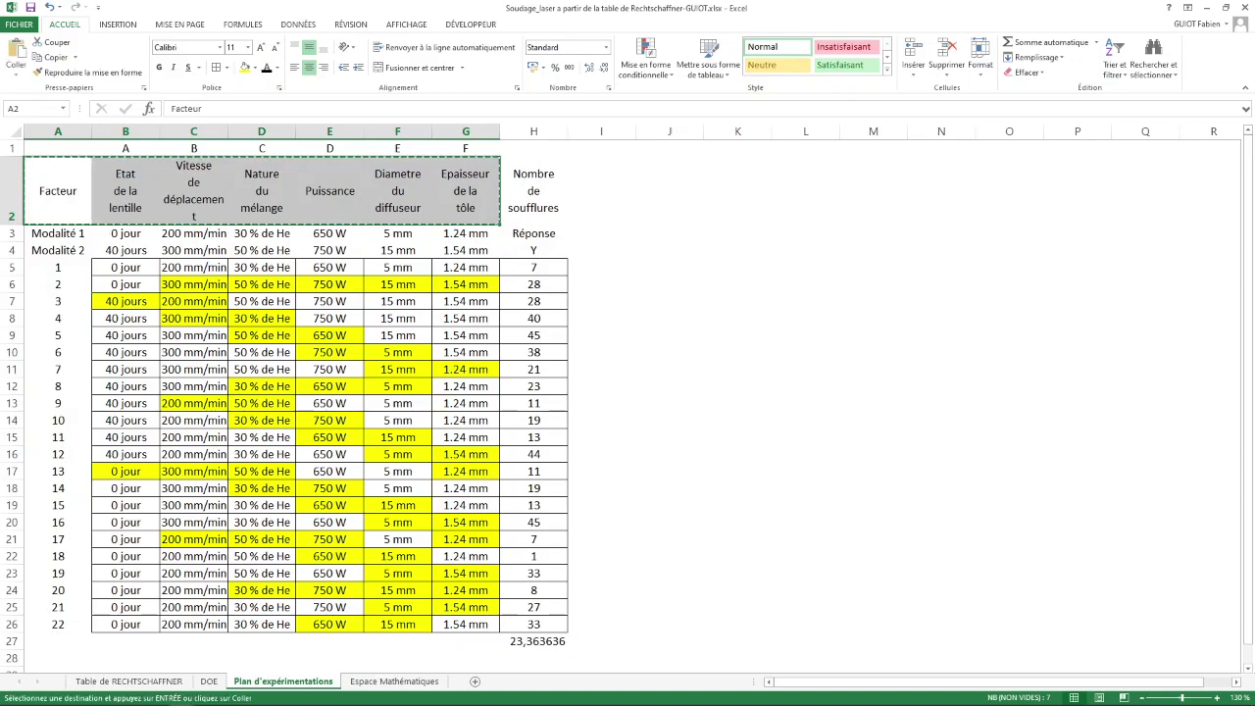
{"action": "left_click", "coordinate": [394, 680]}
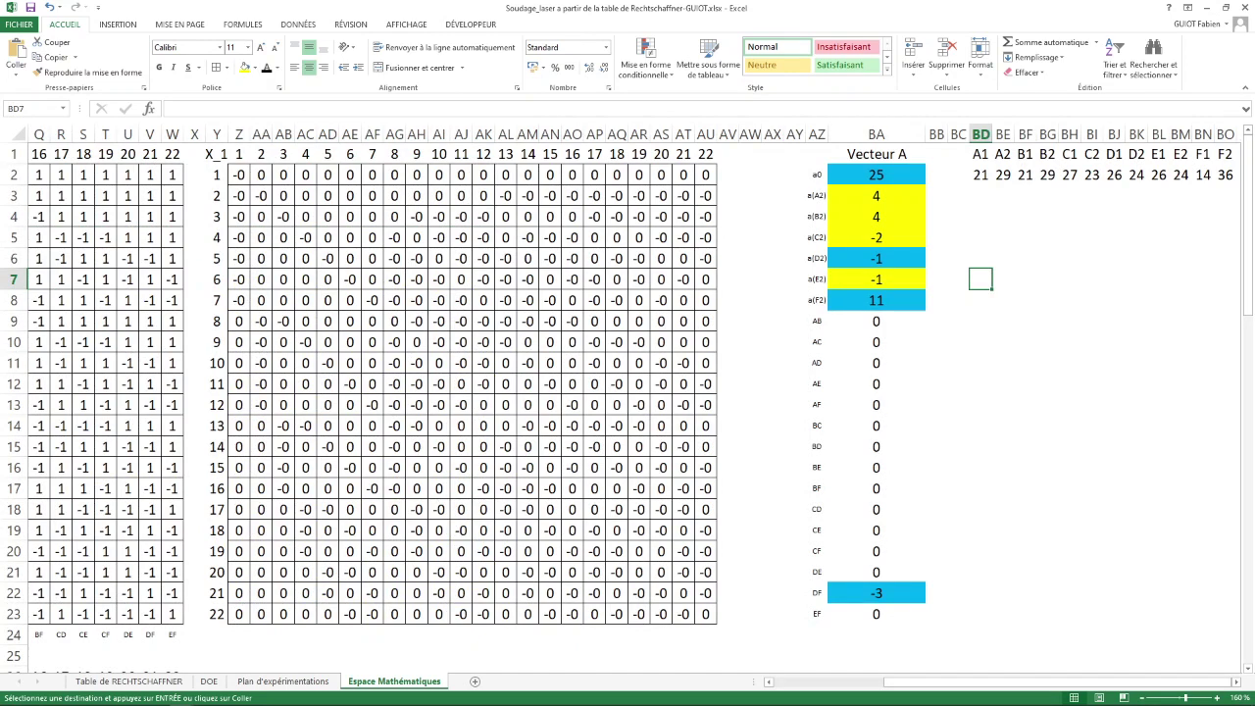
{"action": "left_click", "coordinate": [980, 237]}
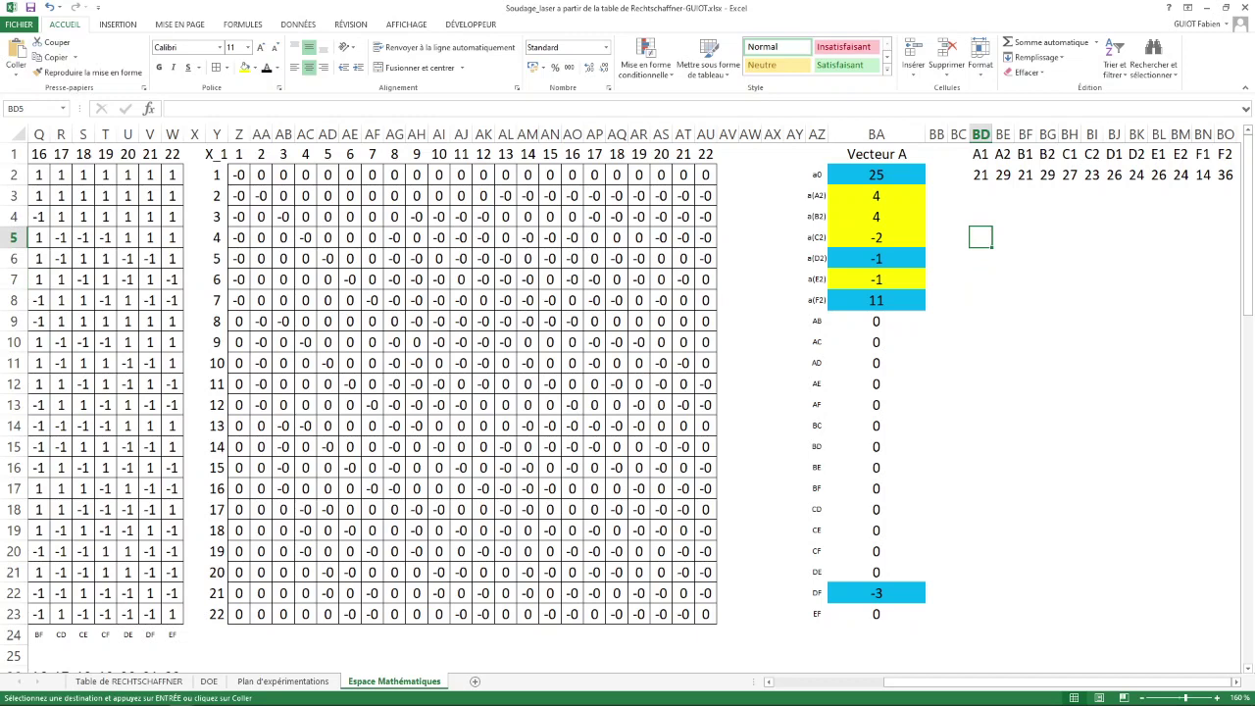
{"action": "left_click", "coordinate": [980, 217]}
{"action": "right_click", "coordinate": [984, 212]}
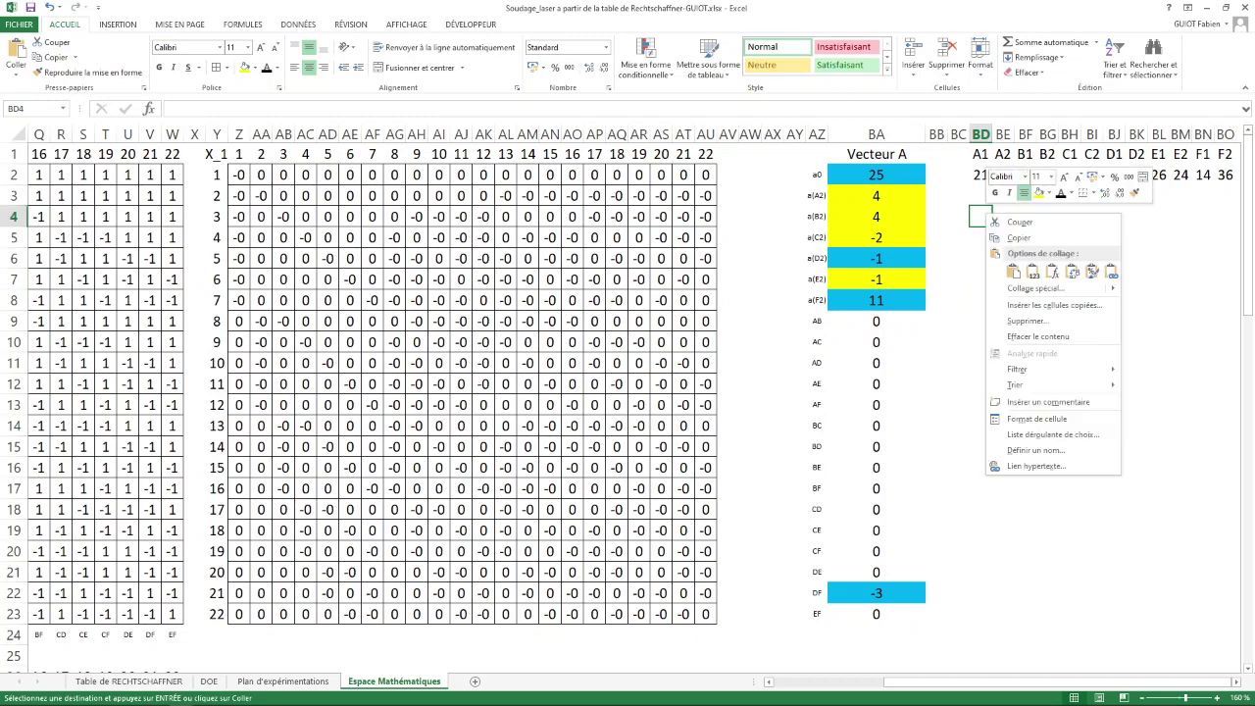
{"action": "left_click", "coordinate": [1072, 270]}
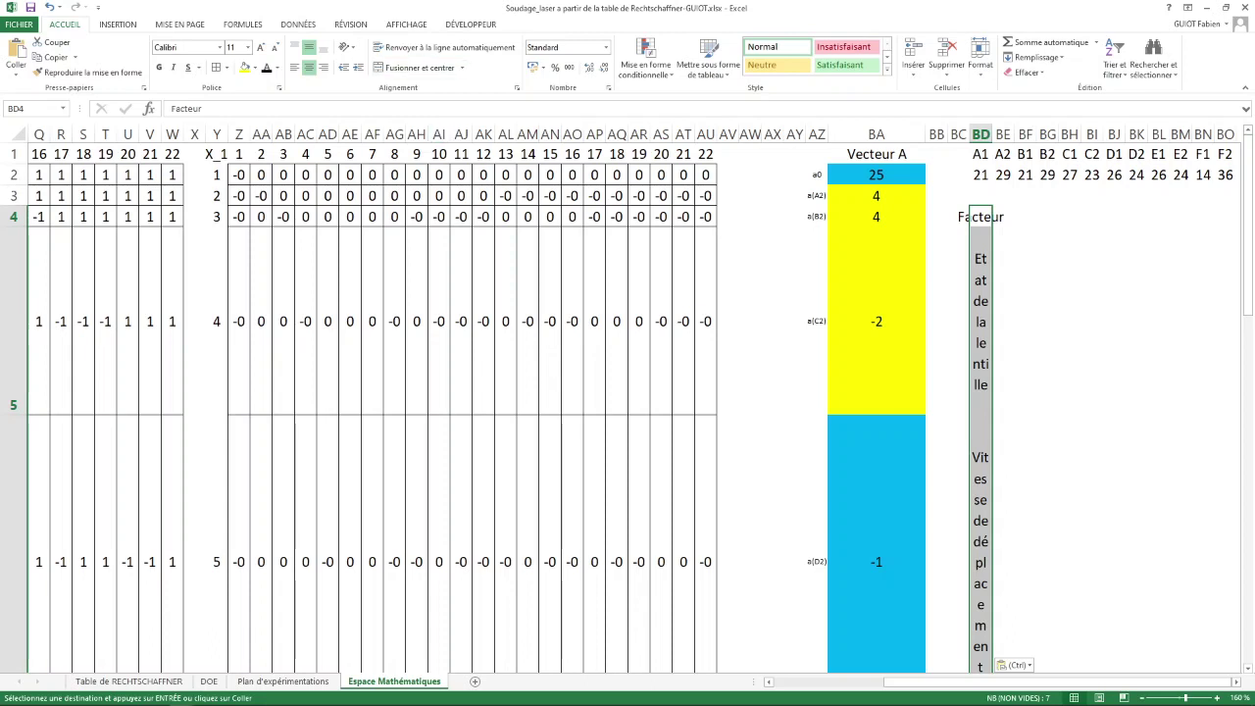
Apply text wrapping to the pasted factor headings and reduce rows 4 to 10 to one uniform height.
{"action": "left_click", "coordinate": [446, 47]}
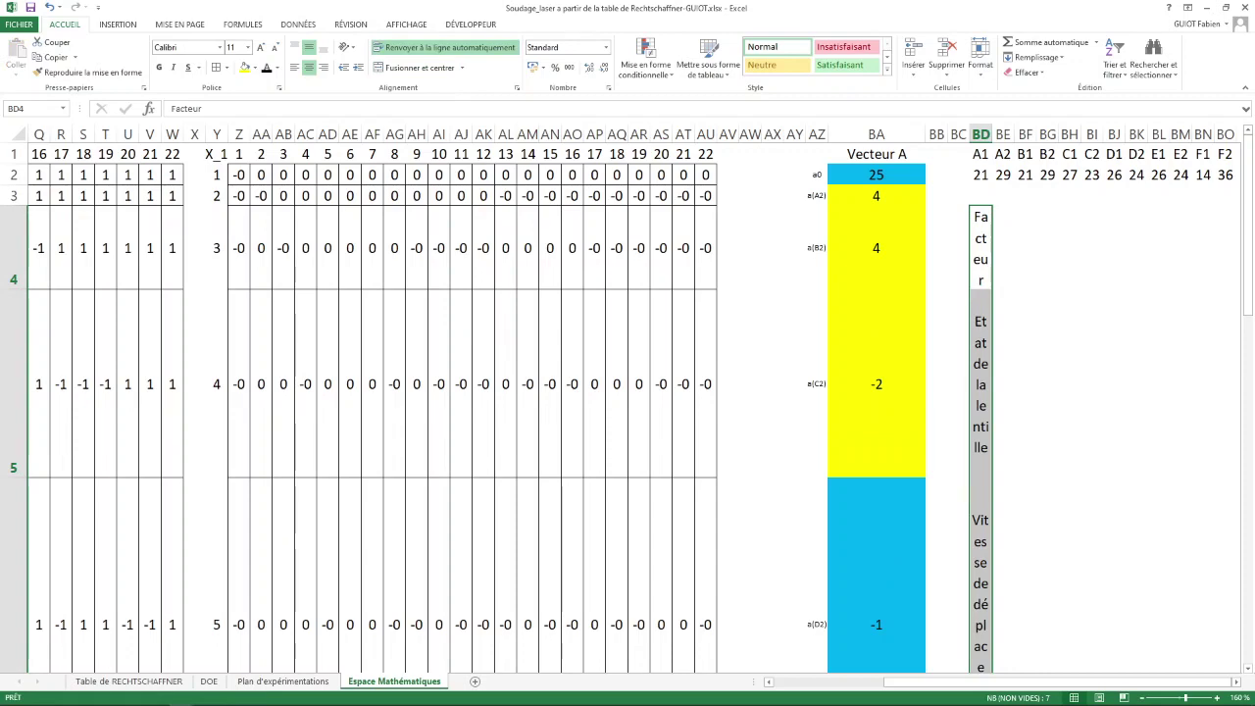
{"action": "left_click_drag", "start_coordinate": [14, 247], "coordinate": [14, 549]}
{"action": "left_click_drag", "start_coordinate": [14, 675], "coordinate": [14, 203]}
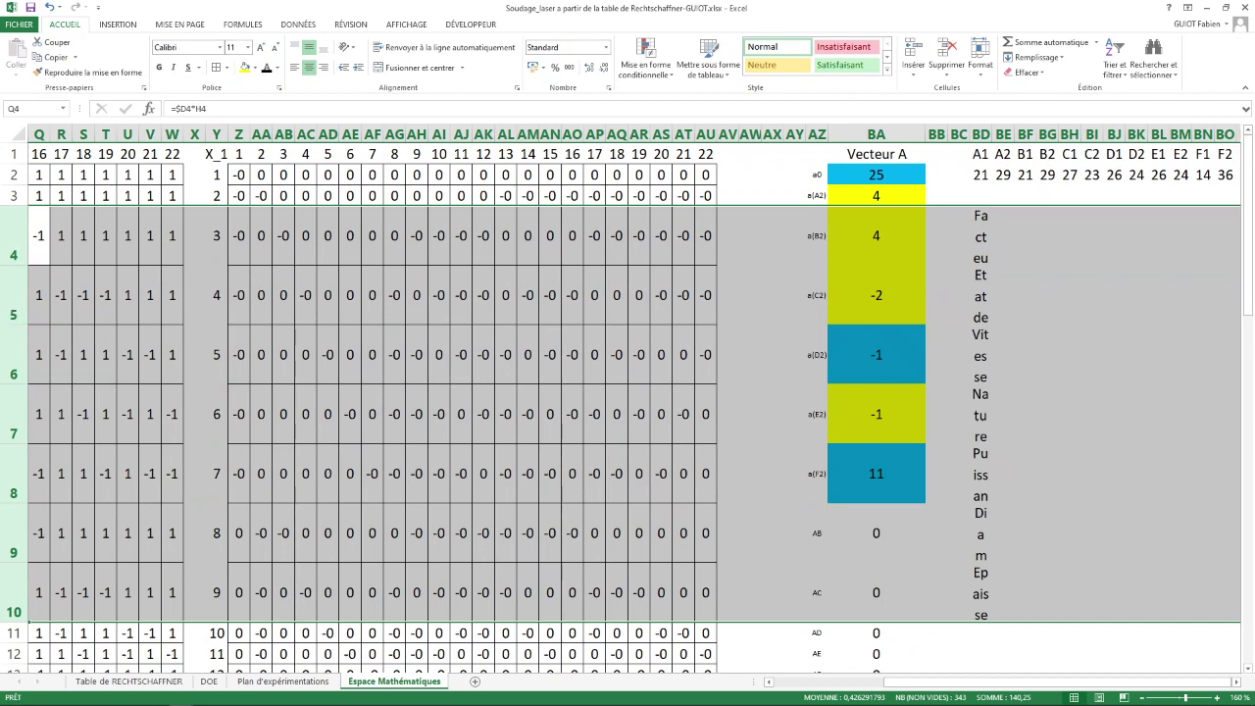
{"action": "left_click_drag", "start_coordinate": [14, 265], "coordinate": [14, 238]}
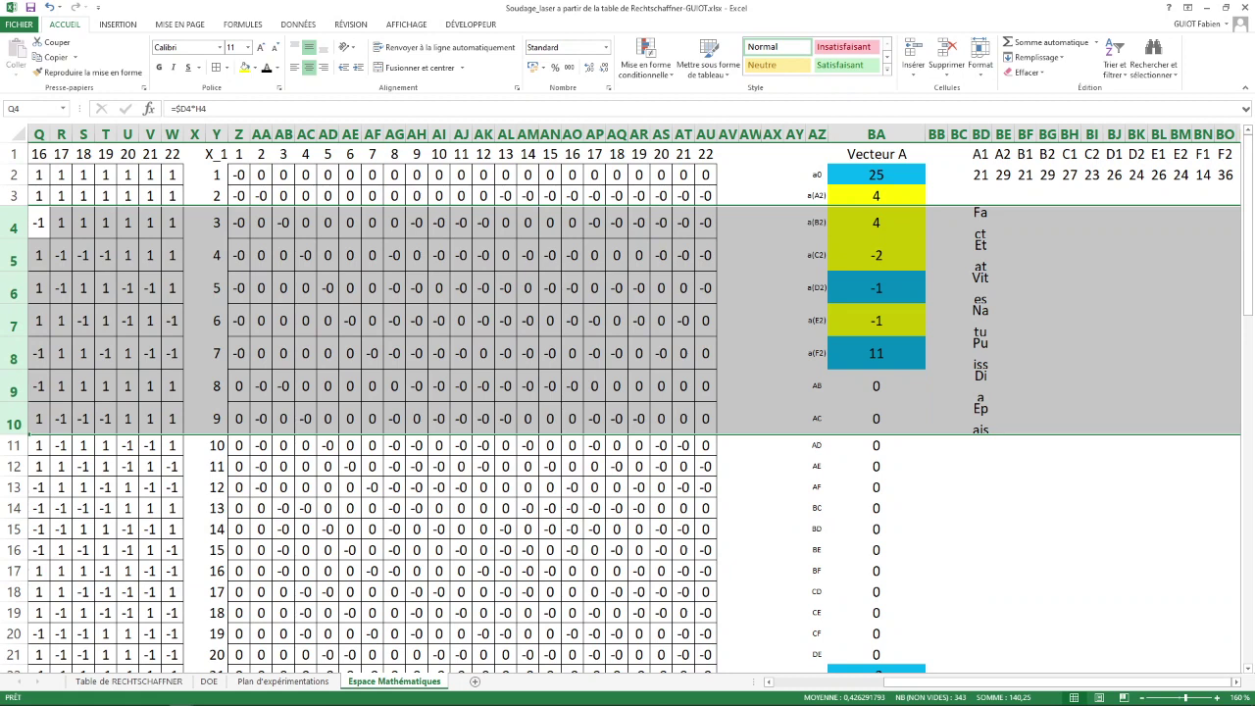
Widen column BD to fit the word Puissance on one line and make rows 4 to 10 two text lines high.
{"action": "left_click_drag", "start_coordinate": [992, 135], "coordinate": [1033, 135]}
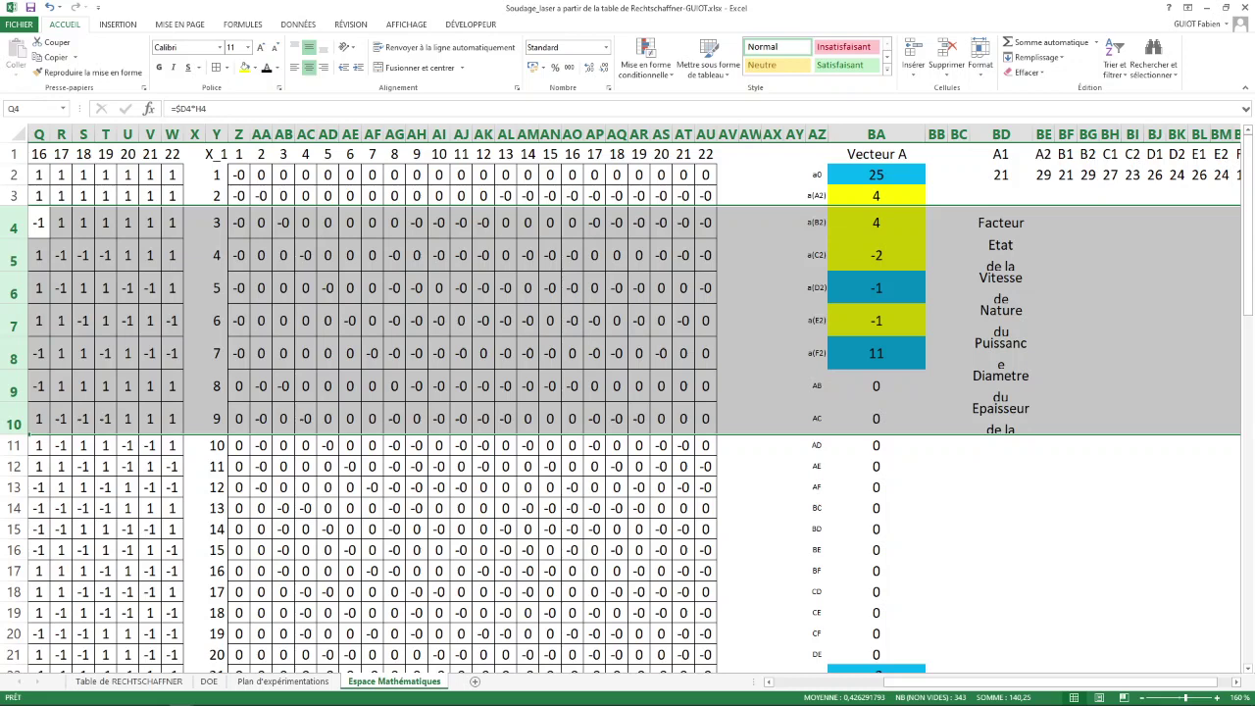
{"action": "left_click_drag", "start_coordinate": [14, 434], "coordinate": [14, 444]}
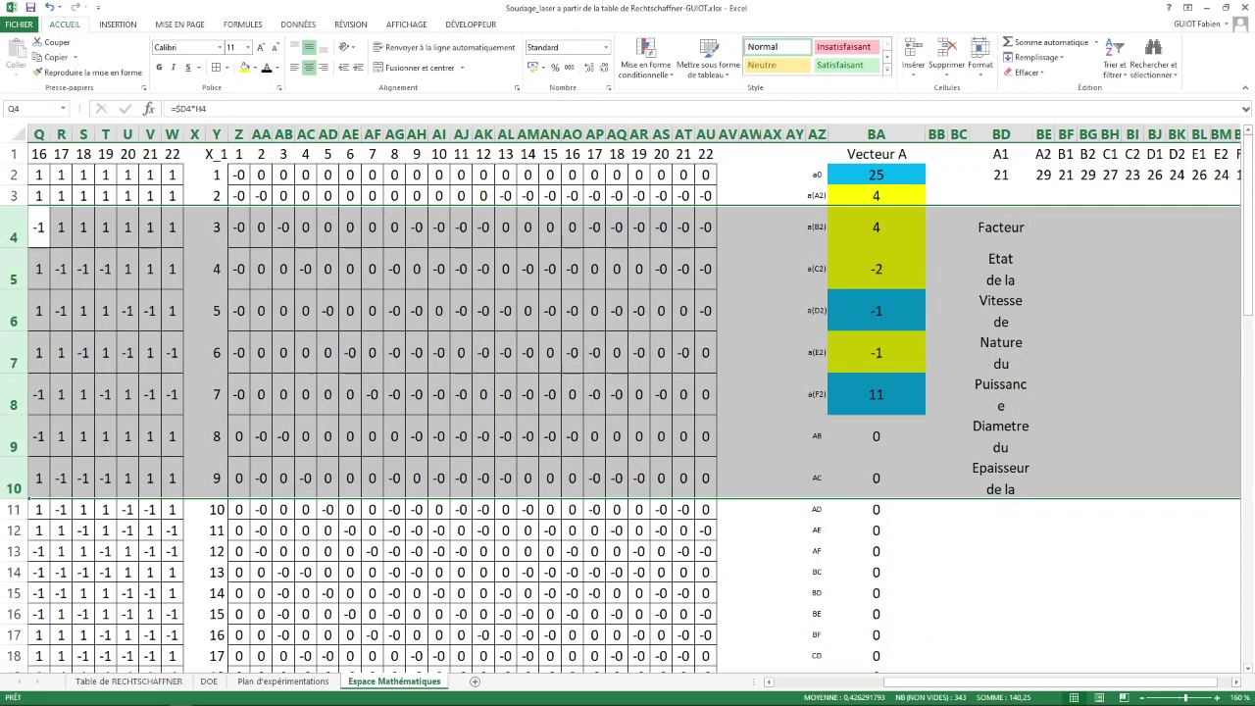
{"action": "left_click", "coordinate": [1000, 269]}
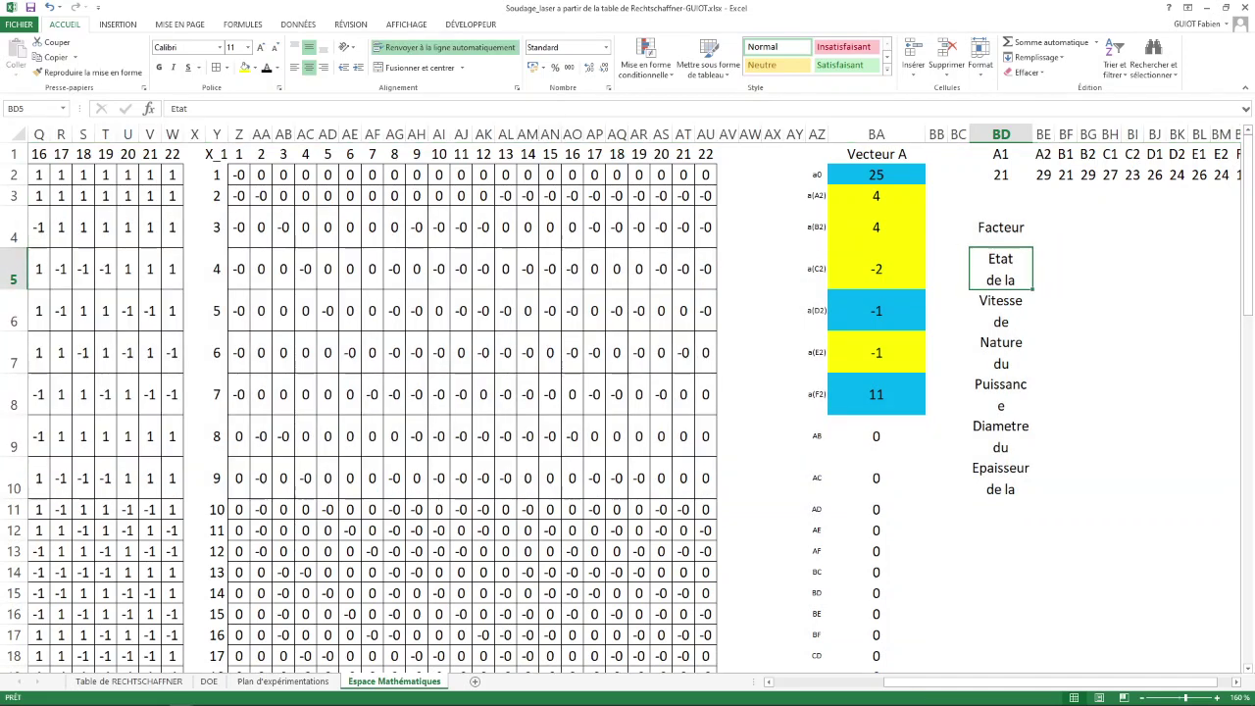
{"action": "left_click", "coordinate": [1000, 227]}
{"action": "left_click", "coordinate": [1000, 269]}
{"action": "left_click", "coordinate": [999, 134]}
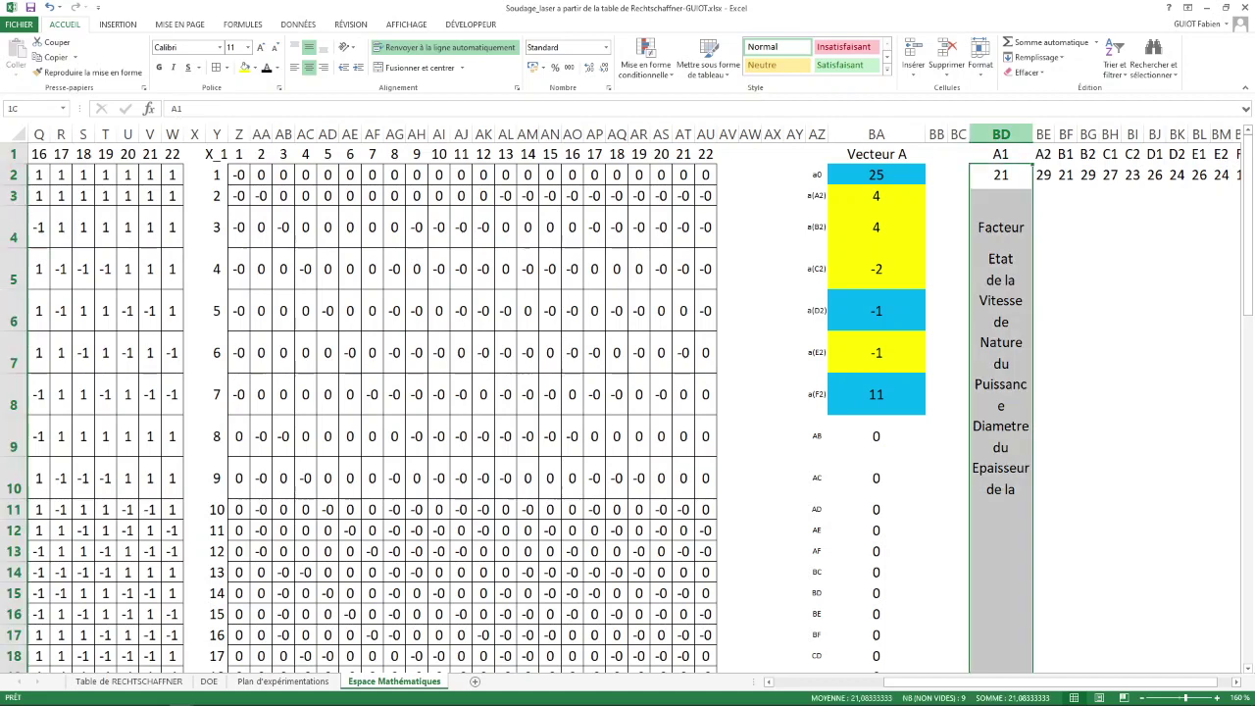
{"action": "left_click_drag", "start_coordinate": [1033, 134], "coordinate": [1070, 134]}
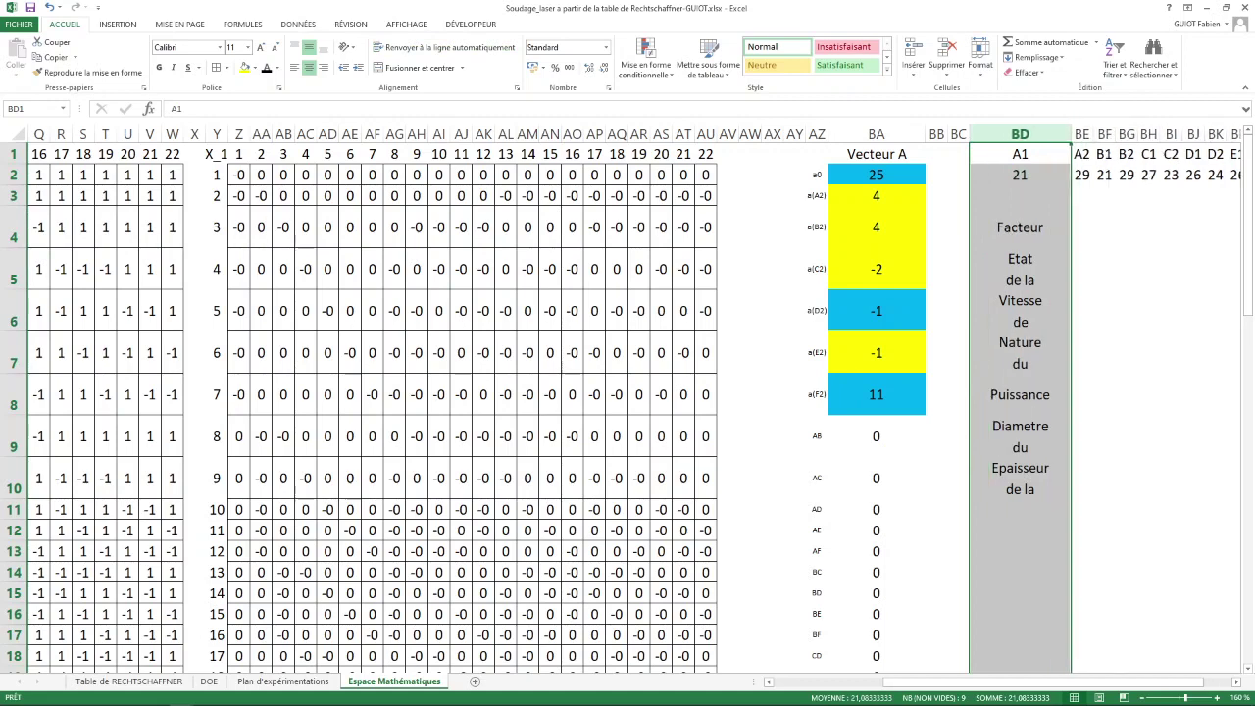
Examine the content of the transposed factor labels in BD4 to BD7.
{"action": "left_click", "coordinate": [1019, 269]}
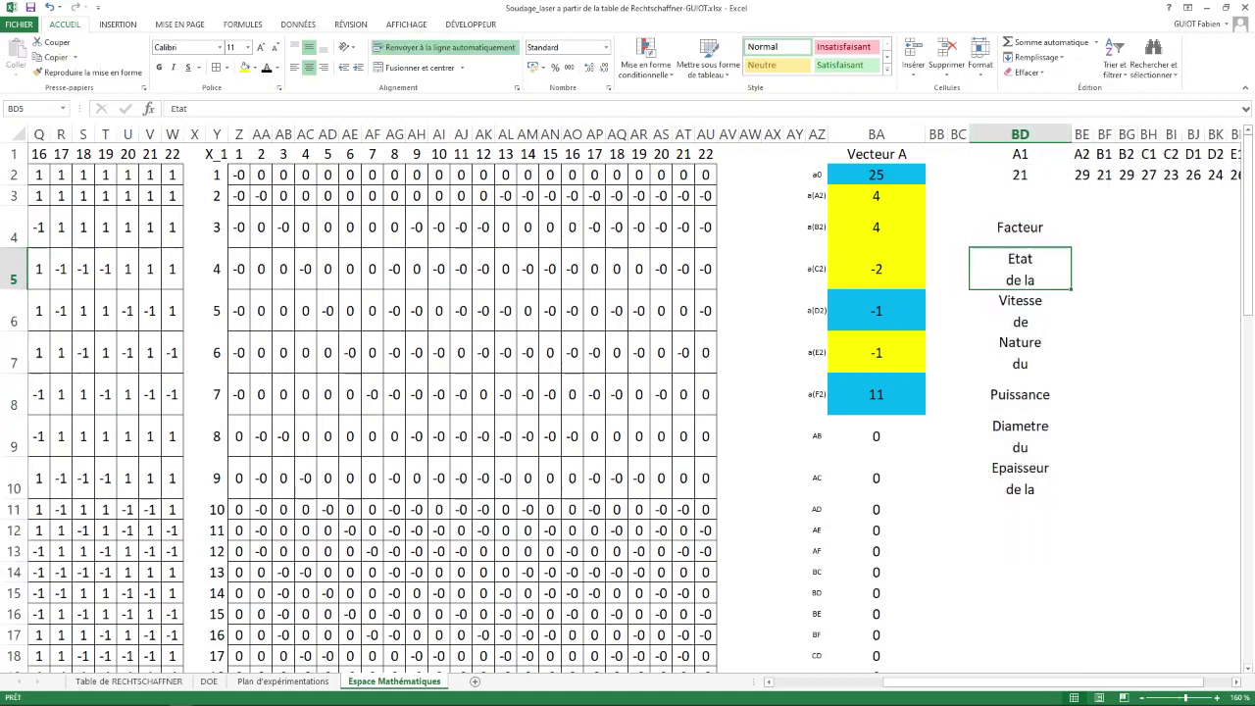
{"action": "left_click", "coordinate": [1019, 227]}
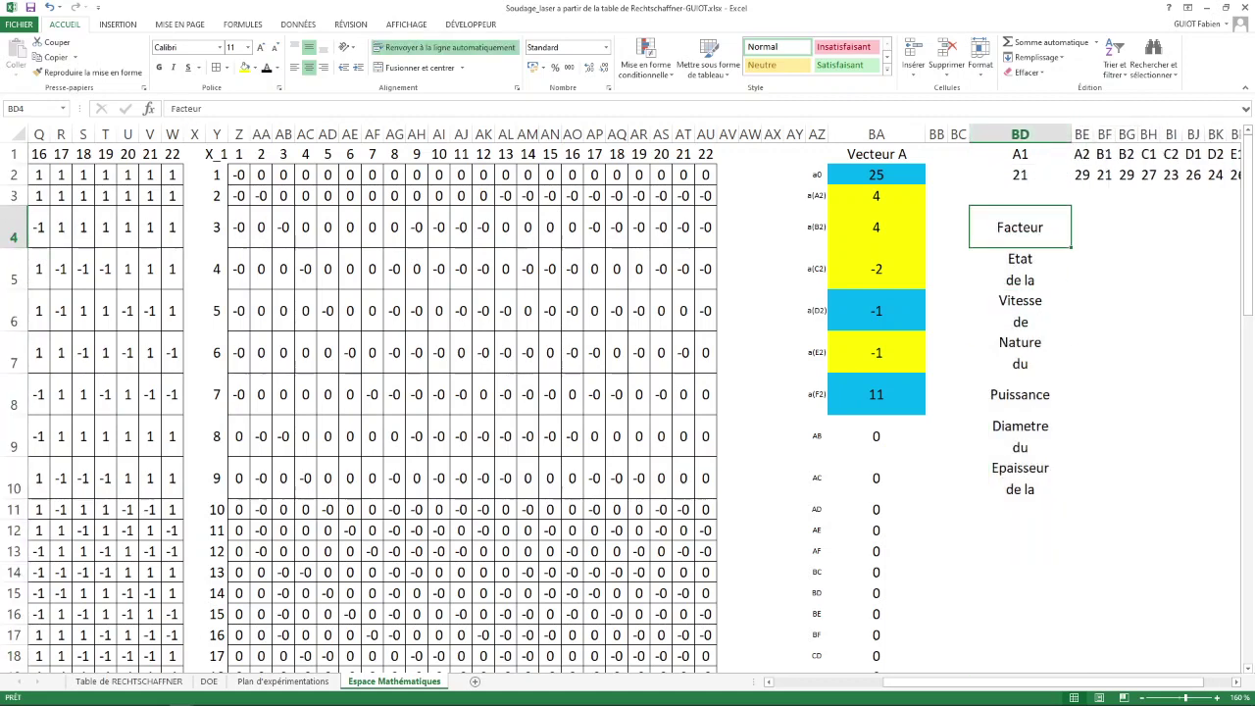
{"action": "left_click_drag", "start_coordinate": [1019, 228], "coordinate": [1020, 316]}
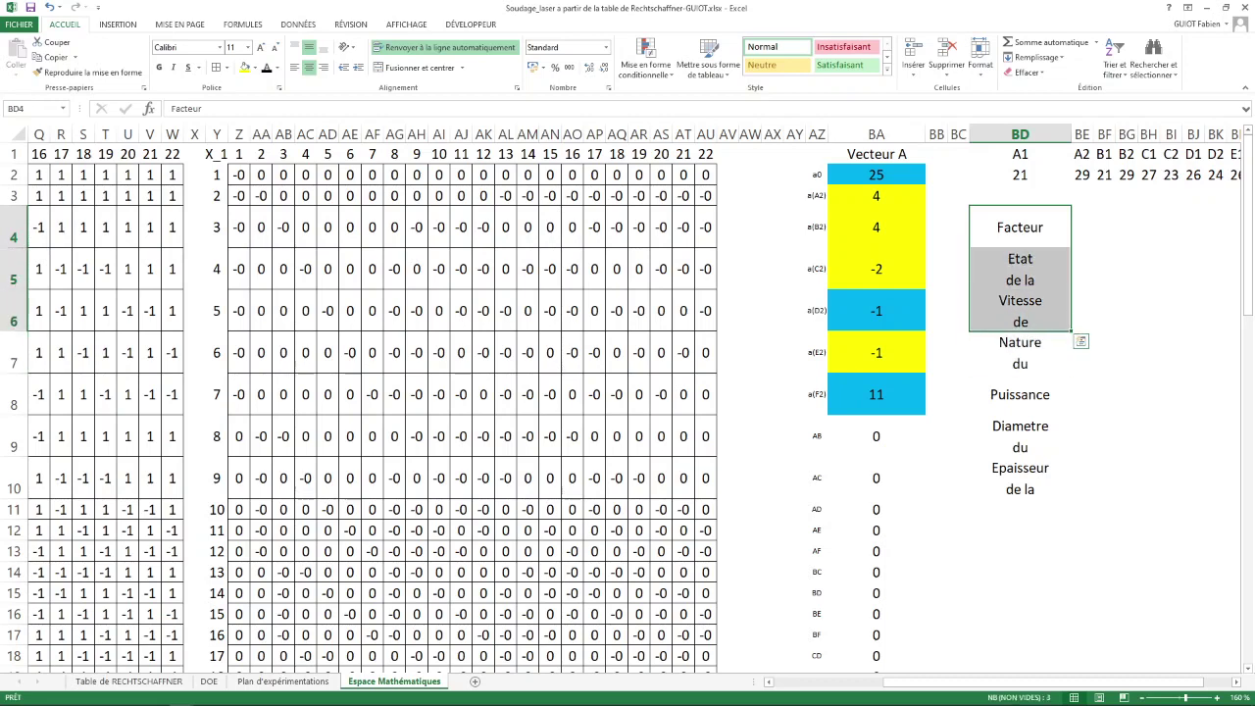
{"action": "left_click", "coordinate": [1020, 269]}
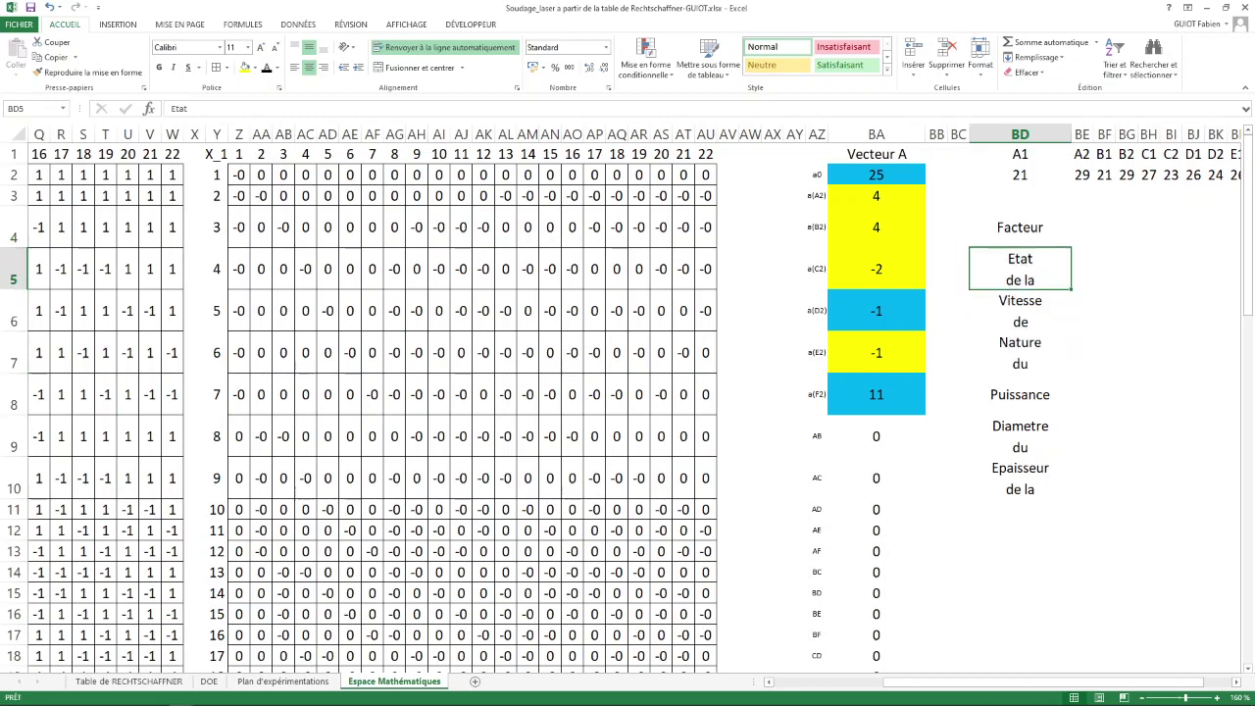
{"action": "key", "text": "Down"}
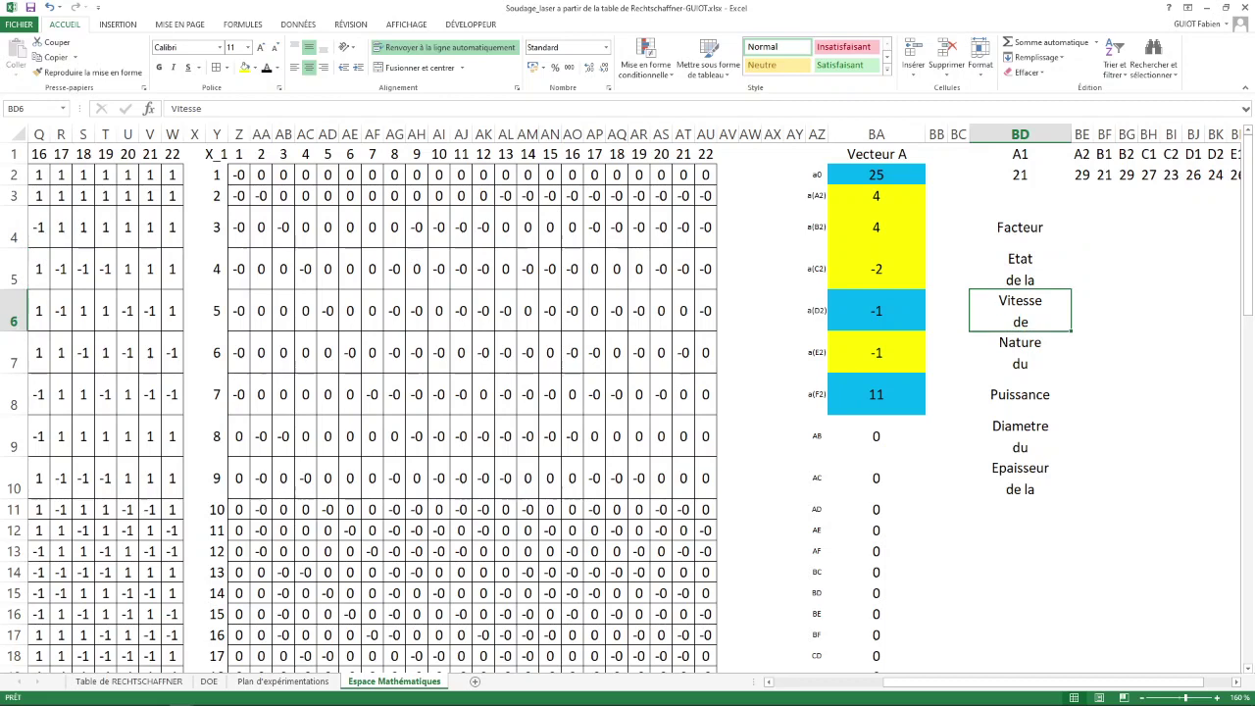
{"action": "key", "text": "Up"}
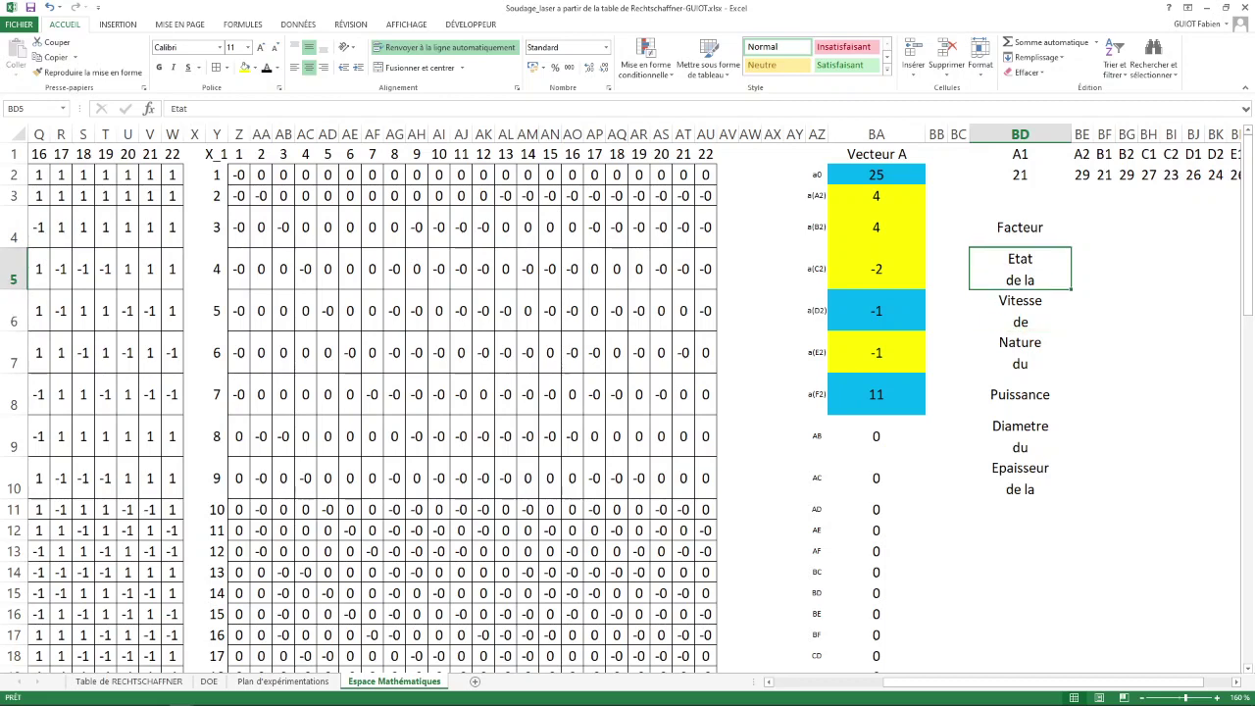
{"action": "key", "text": "Down"}
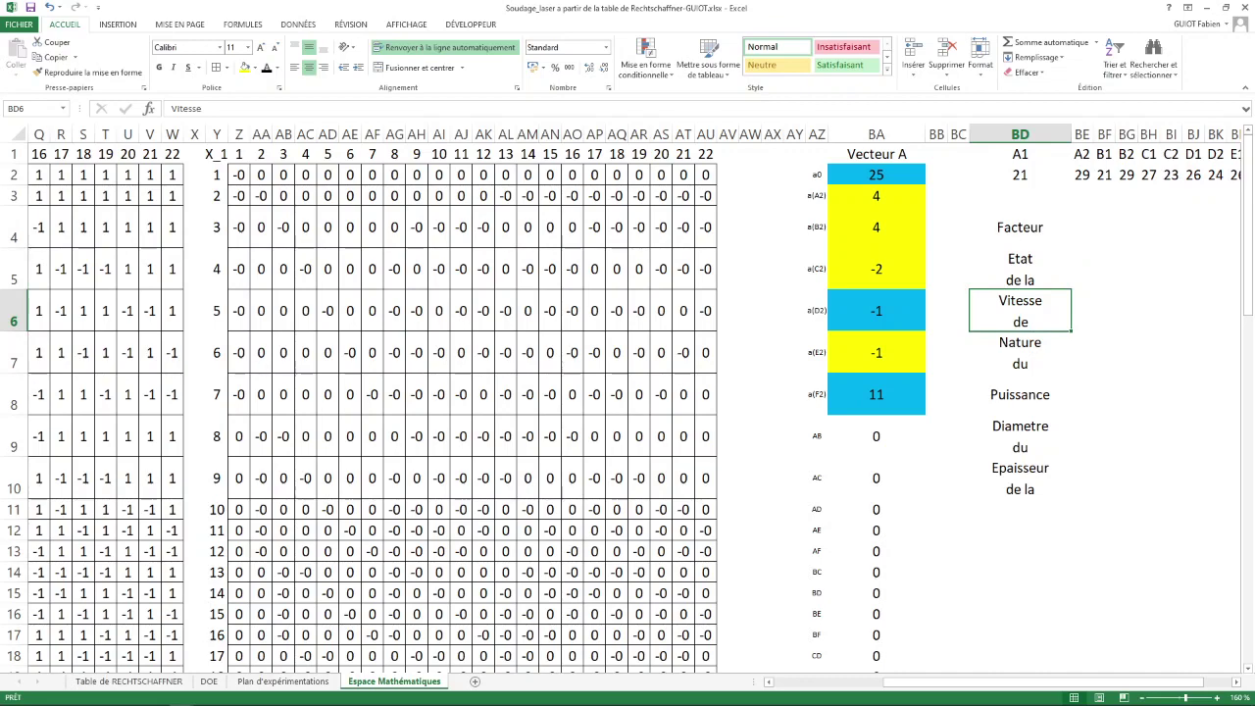
{"action": "key", "text": "Down"}
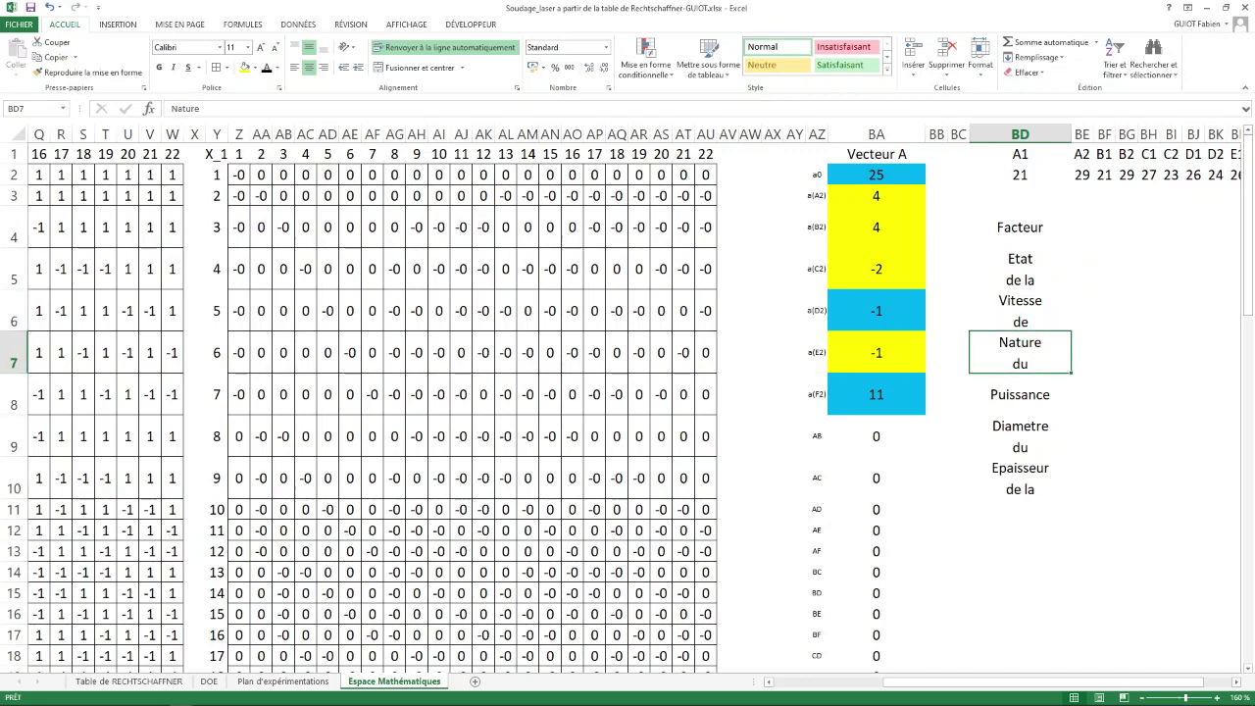
Inspect the full text of the source factor headings in B2 and C2 on the Plan d'expérimentations sheet without editing them.
{"action": "key", "text": "alt+Tab"}
{"action": "key", "text": "alt+Tab"}
{"action": "left_click", "coordinate": [283, 681]}
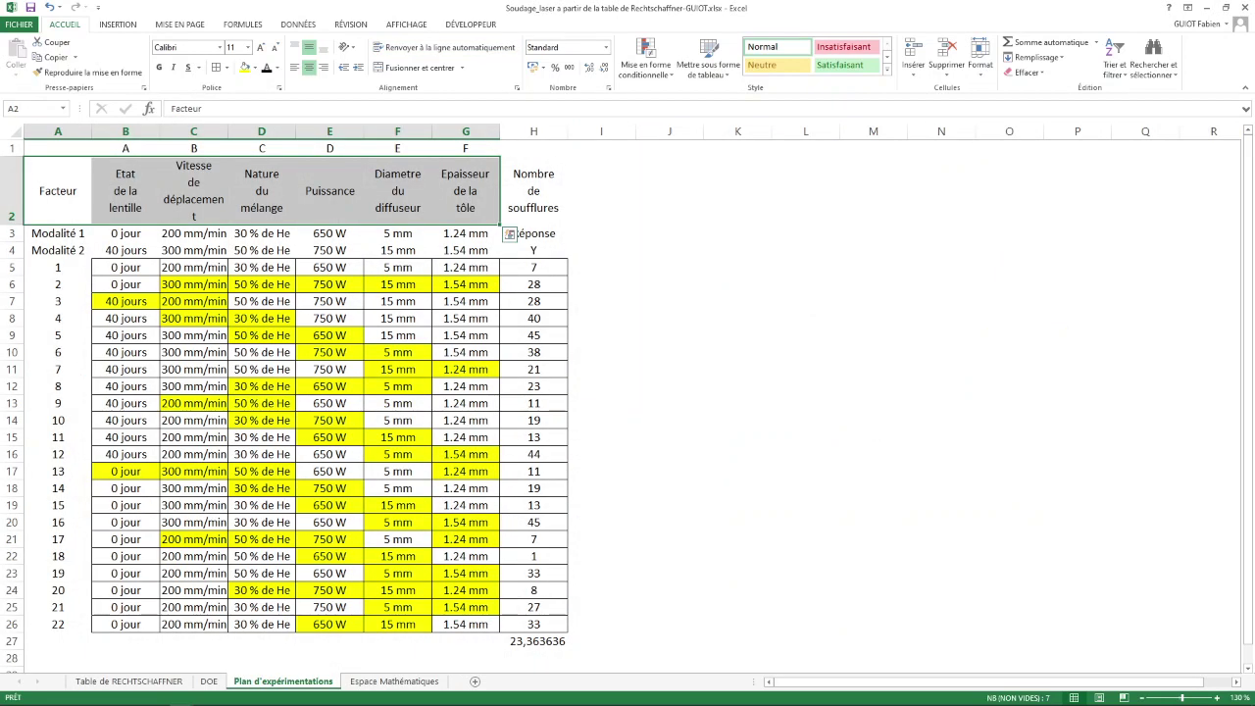
{"action": "left_click", "coordinate": [126, 191]}
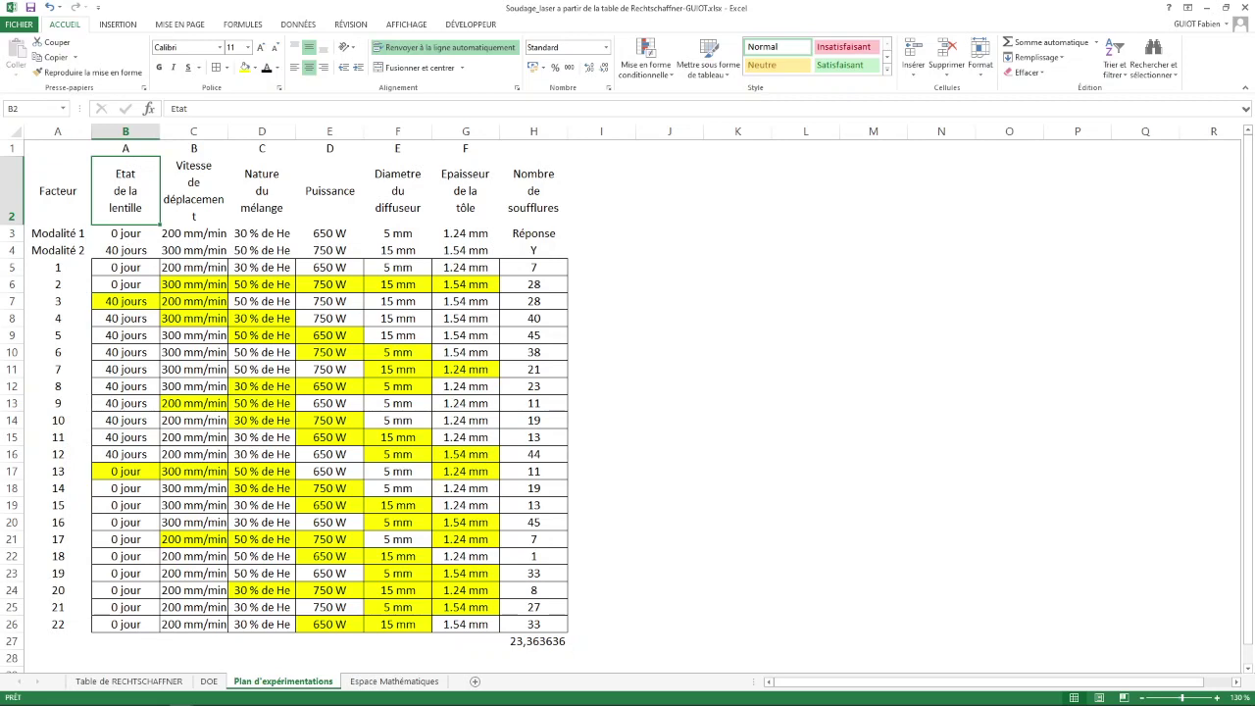
{"action": "left_click", "coordinate": [194, 191]}
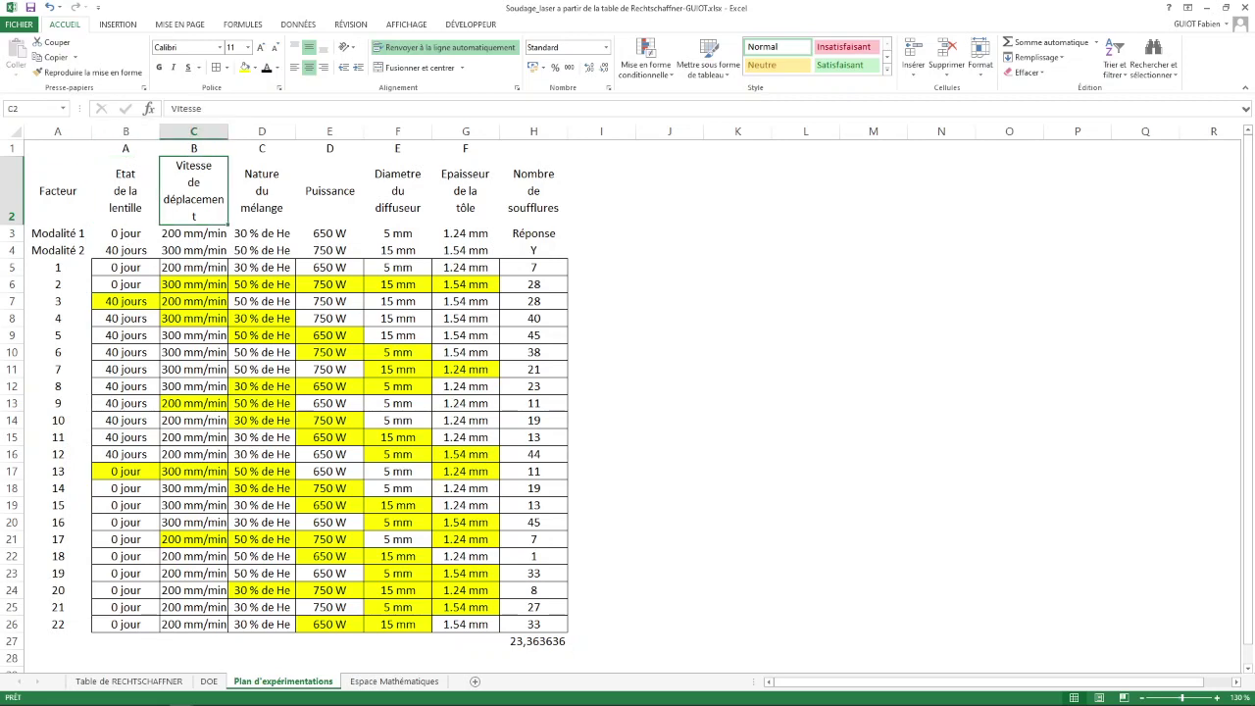
{"action": "left_click", "coordinate": [125, 191]}
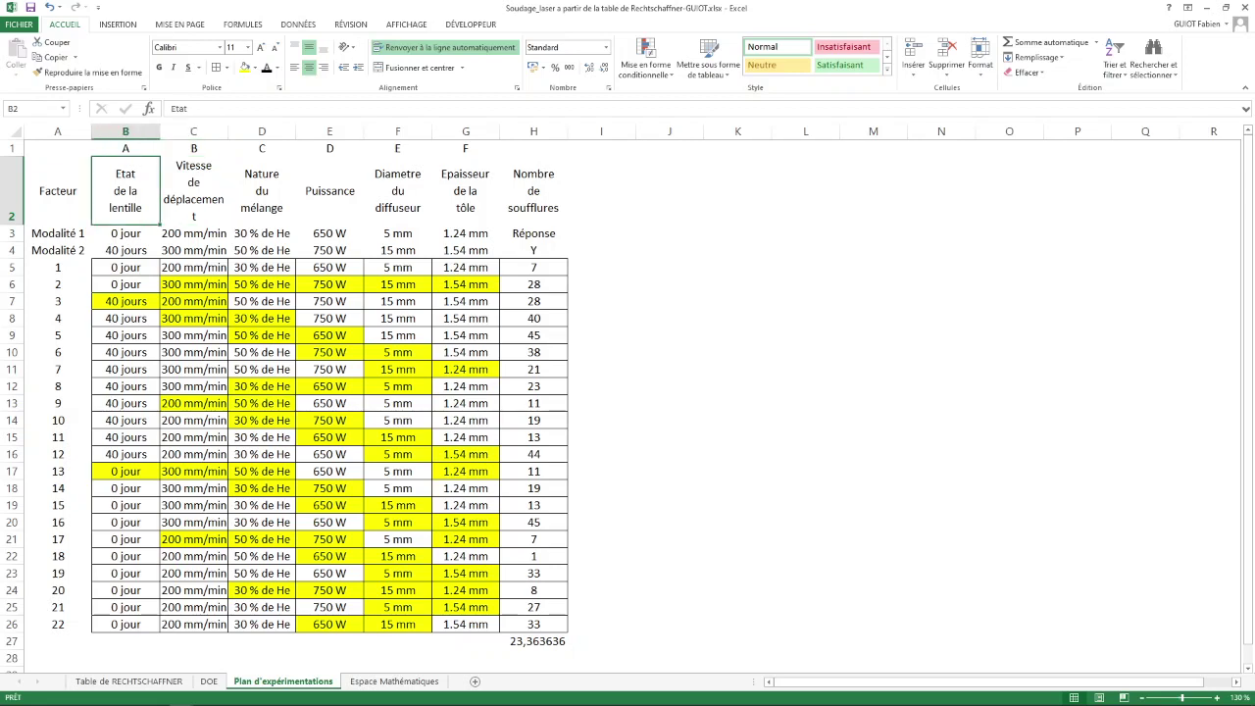
{"action": "left_click", "coordinate": [184, 108]}
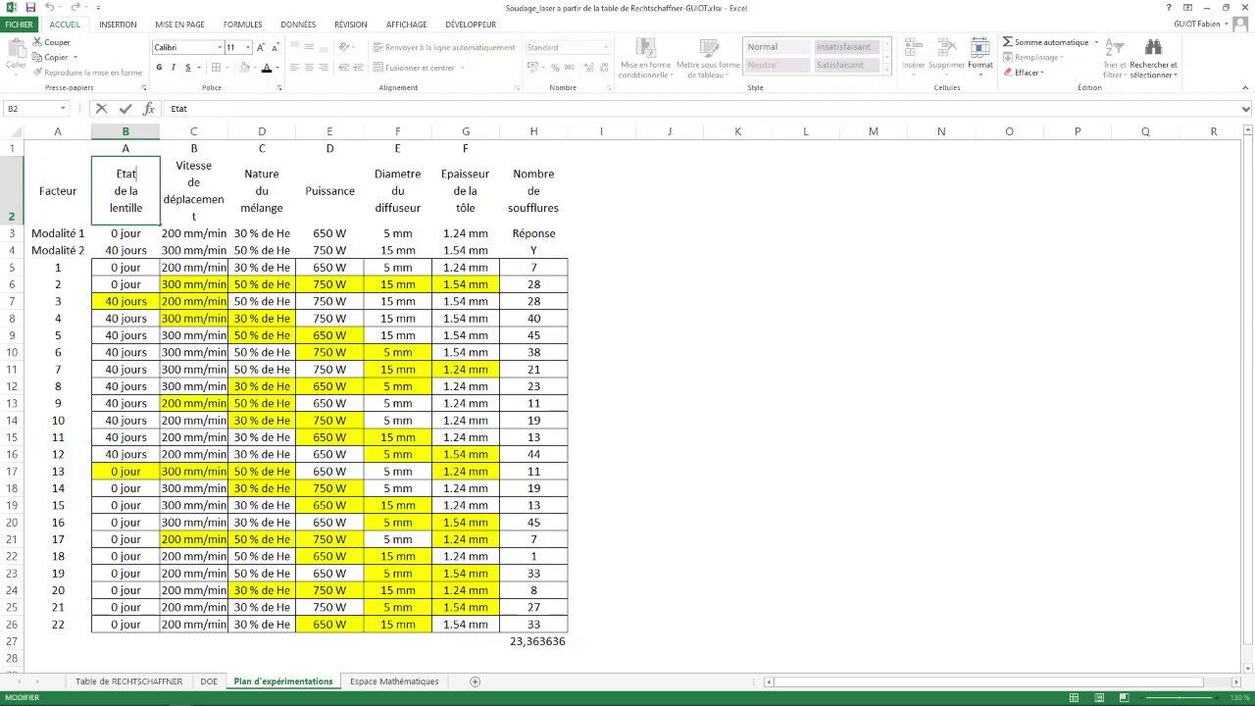
{"action": "key", "text": "F2"}
{"action": "key", "text": "Right"}
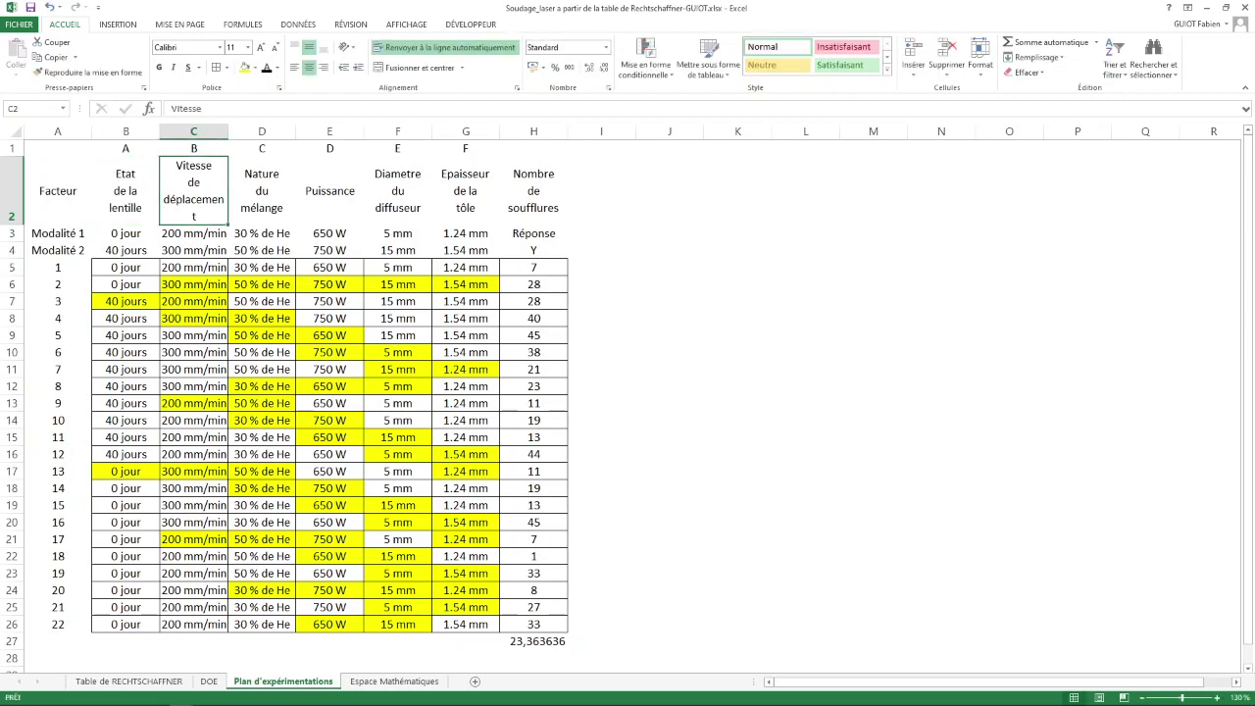
{"action": "key", "text": "F2"}
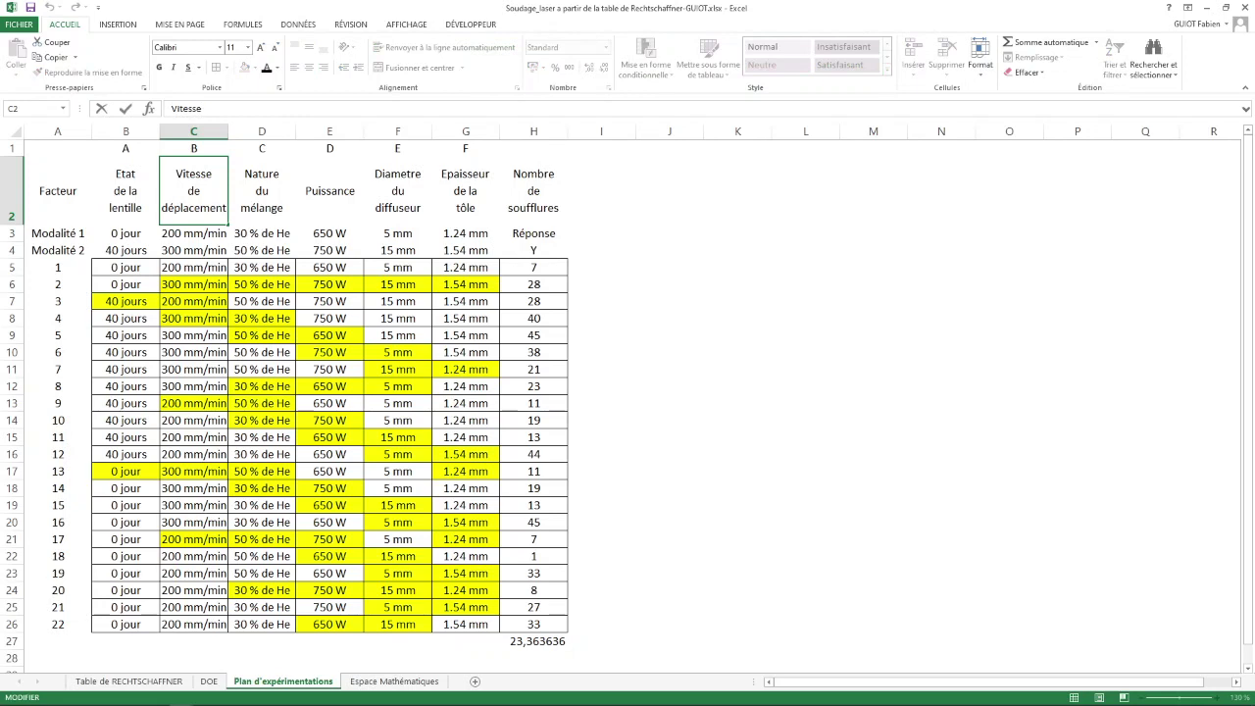
{"action": "key", "text": "Escape"}
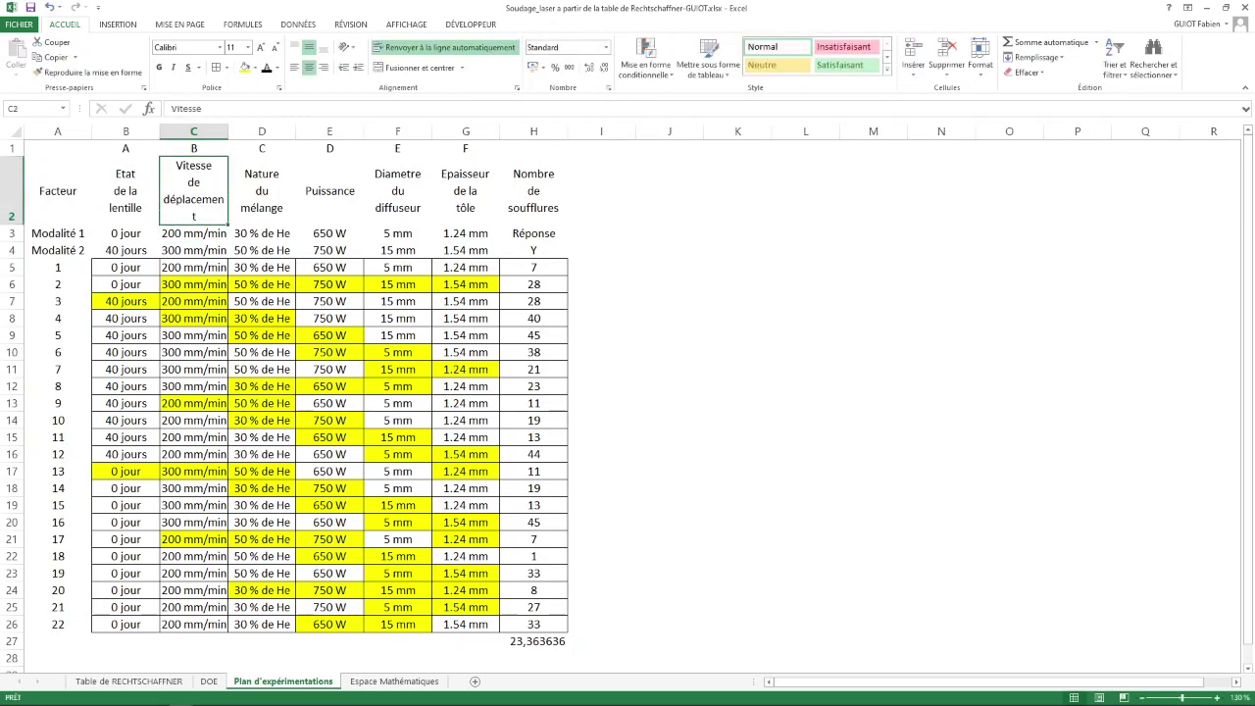
Examine the full text of the factor headings across row 2, from B2 to G2, without editing them.
{"action": "key", "text": "Left"}
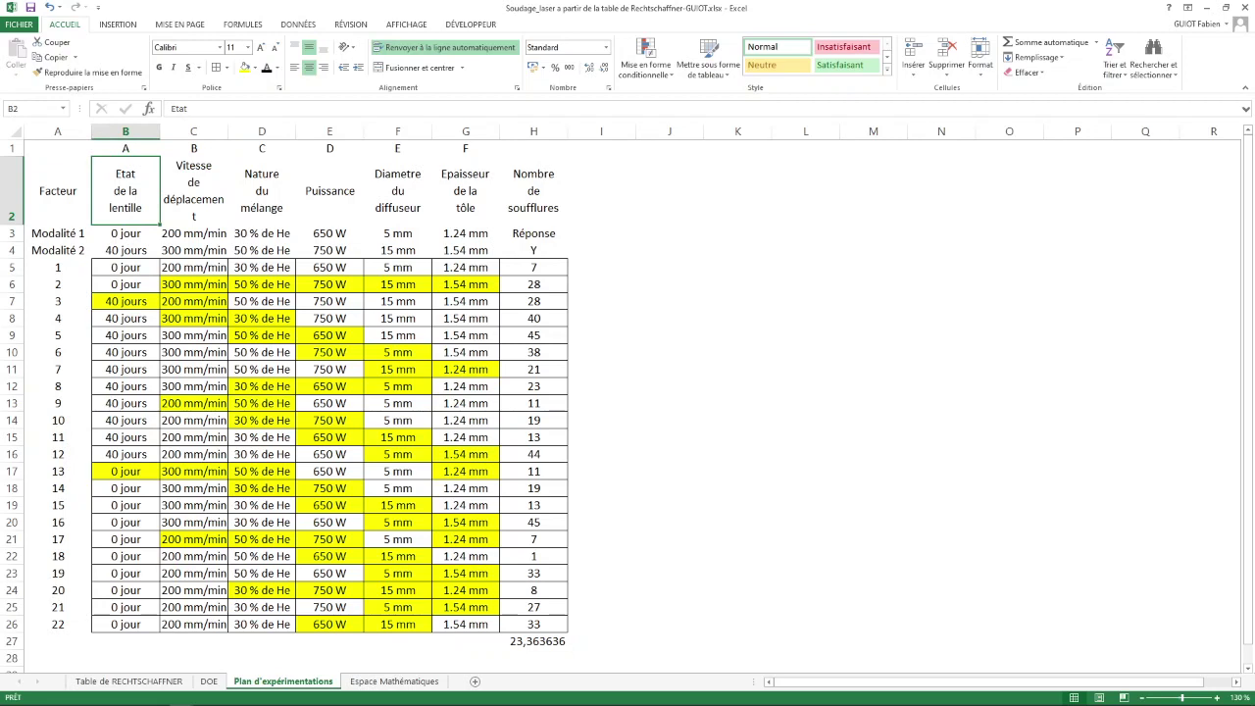
{"action": "key", "text": "Right"}
{"action": "key", "text": "Right"}
{"action": "key", "text": "Right"}
{"action": "key", "text": "Right"}
{"action": "key", "text": "Right"}
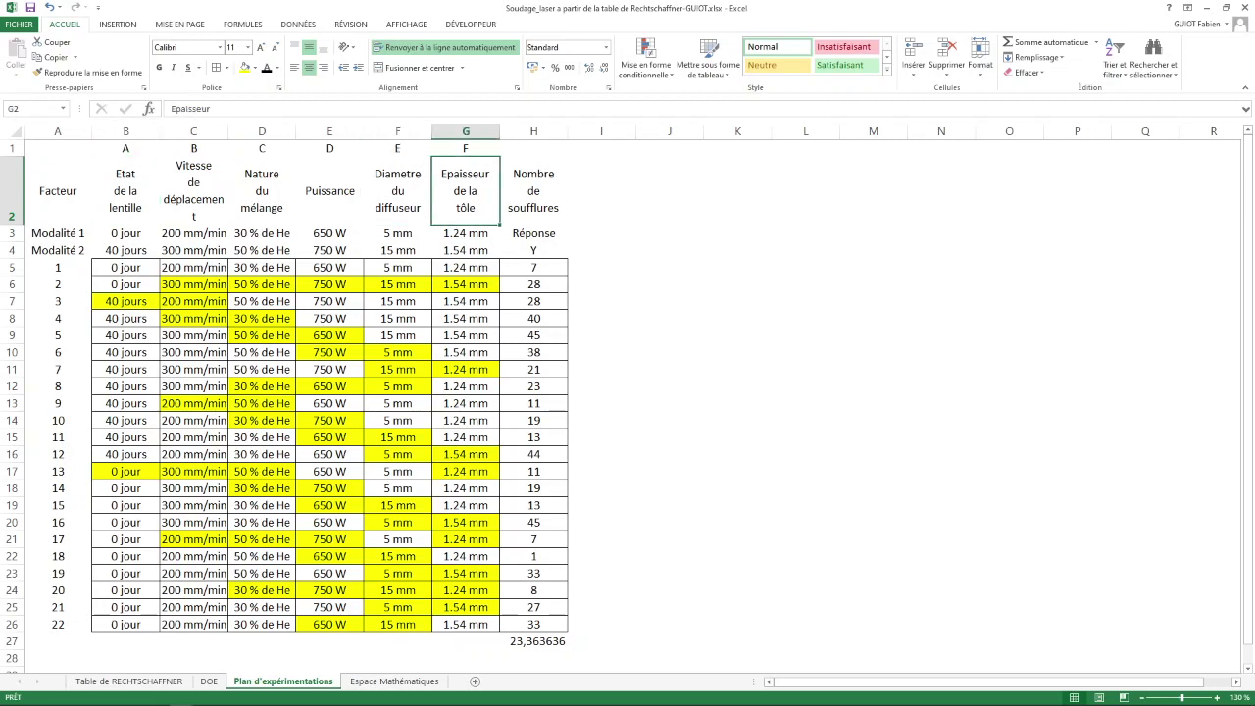
{"action": "left_click", "coordinate": [125, 191]}
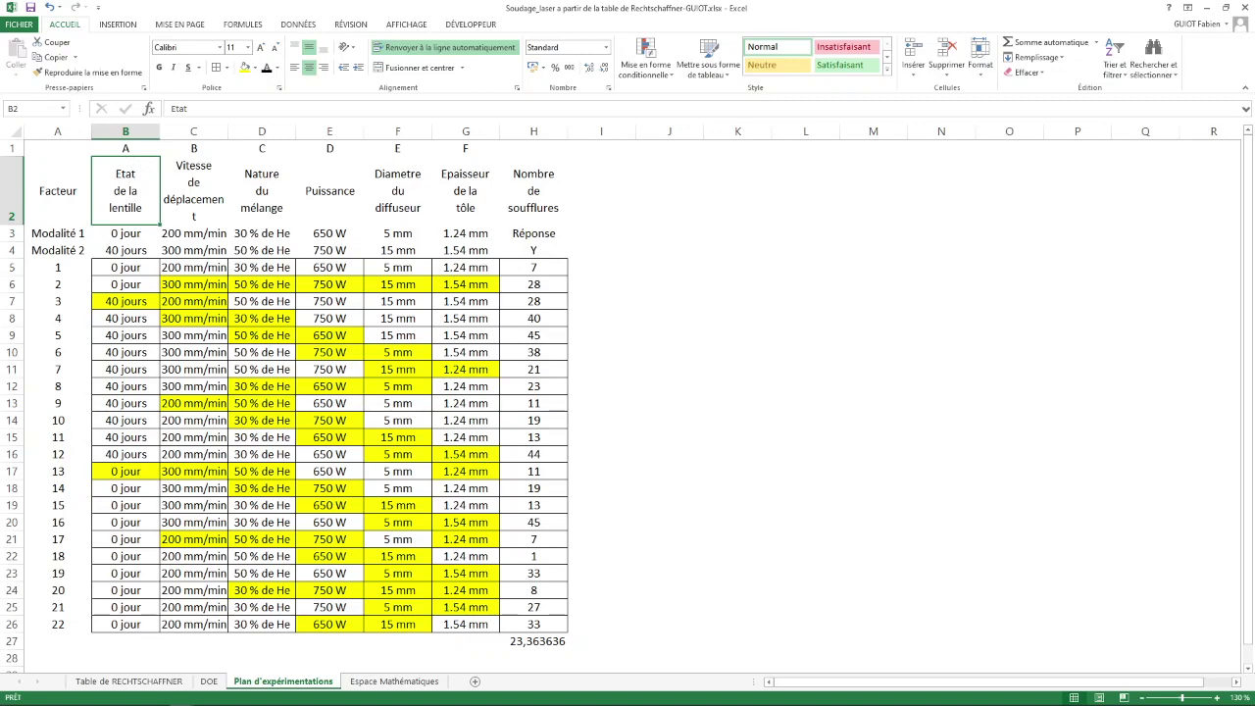
On the Espace Mathématiques sheet, heighten rows 5 and 6 so the three-line labels in BD5 and BD6 fit completely.
{"action": "left_click", "coordinate": [394, 681]}
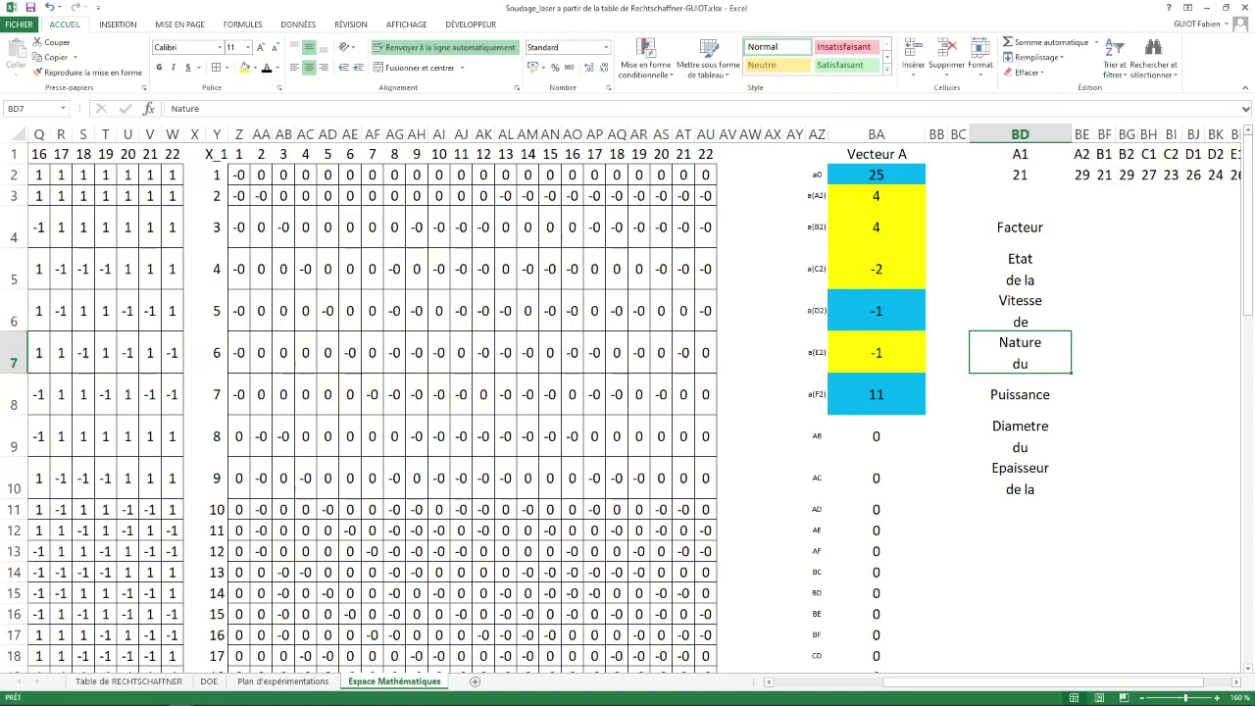
{"action": "left_click", "coordinate": [1019, 269]}
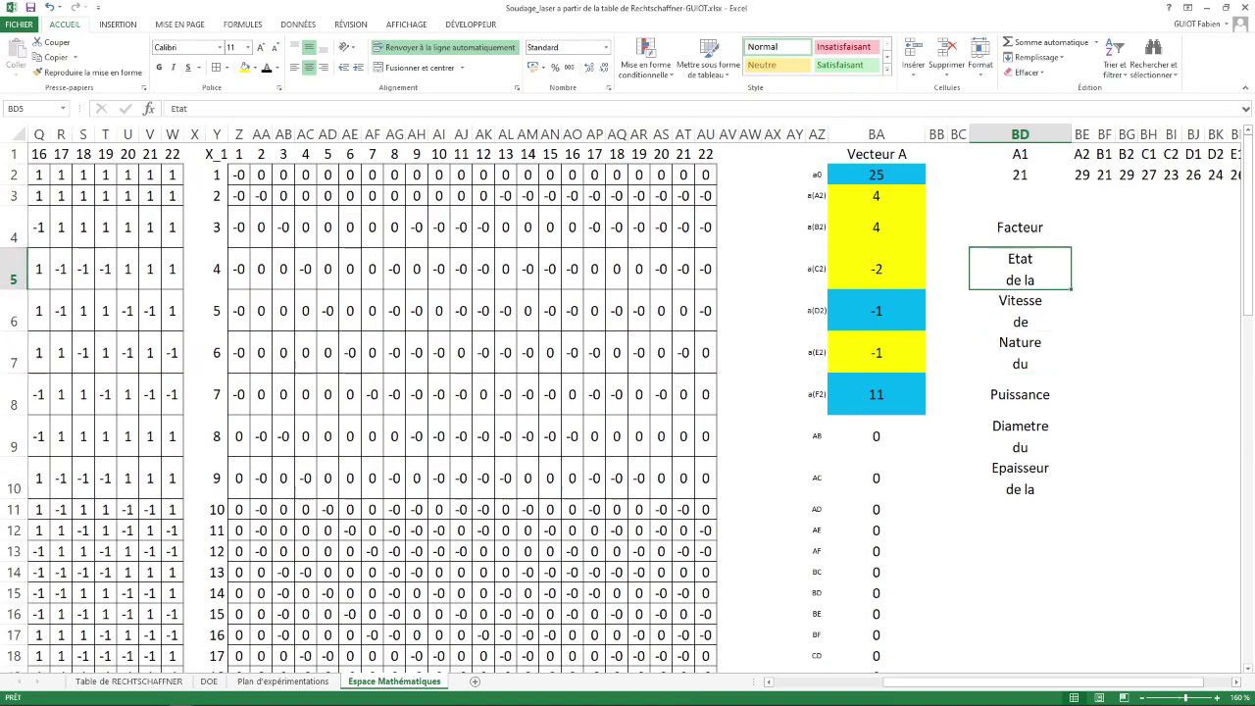
{"action": "key", "text": "F2"}
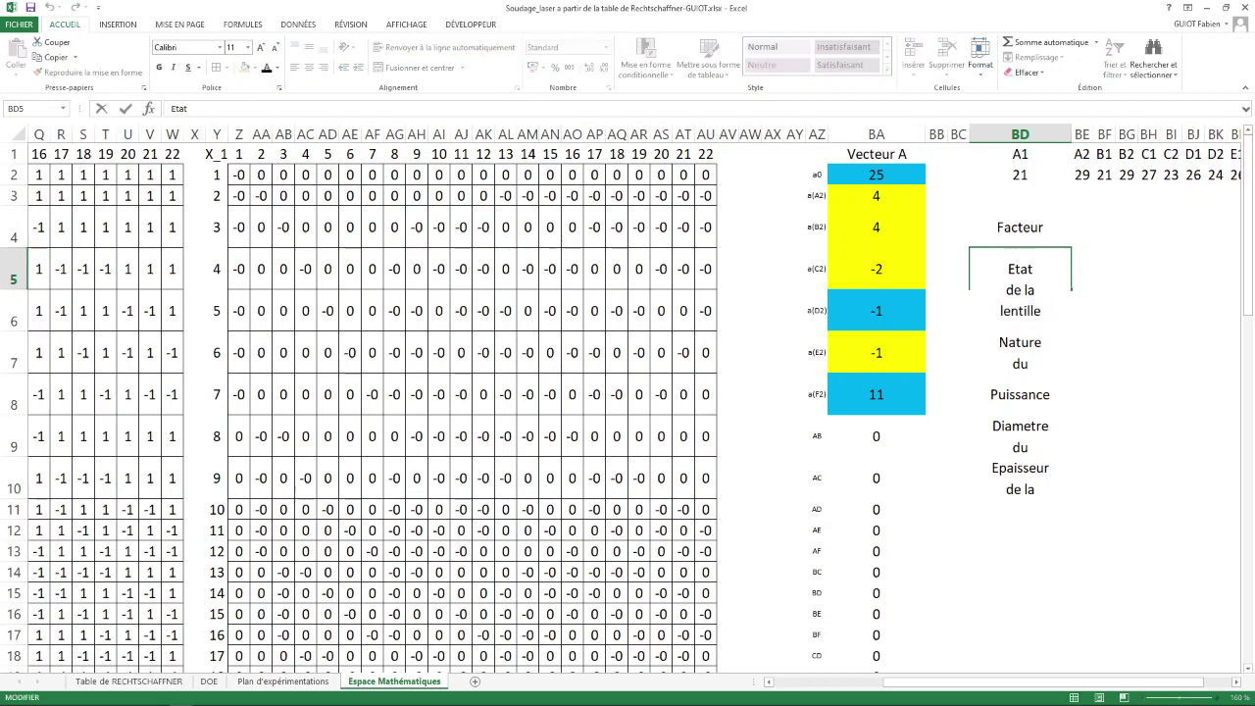
{"action": "key", "text": "Return"}
{"action": "left_click", "coordinate": [1020, 270]}
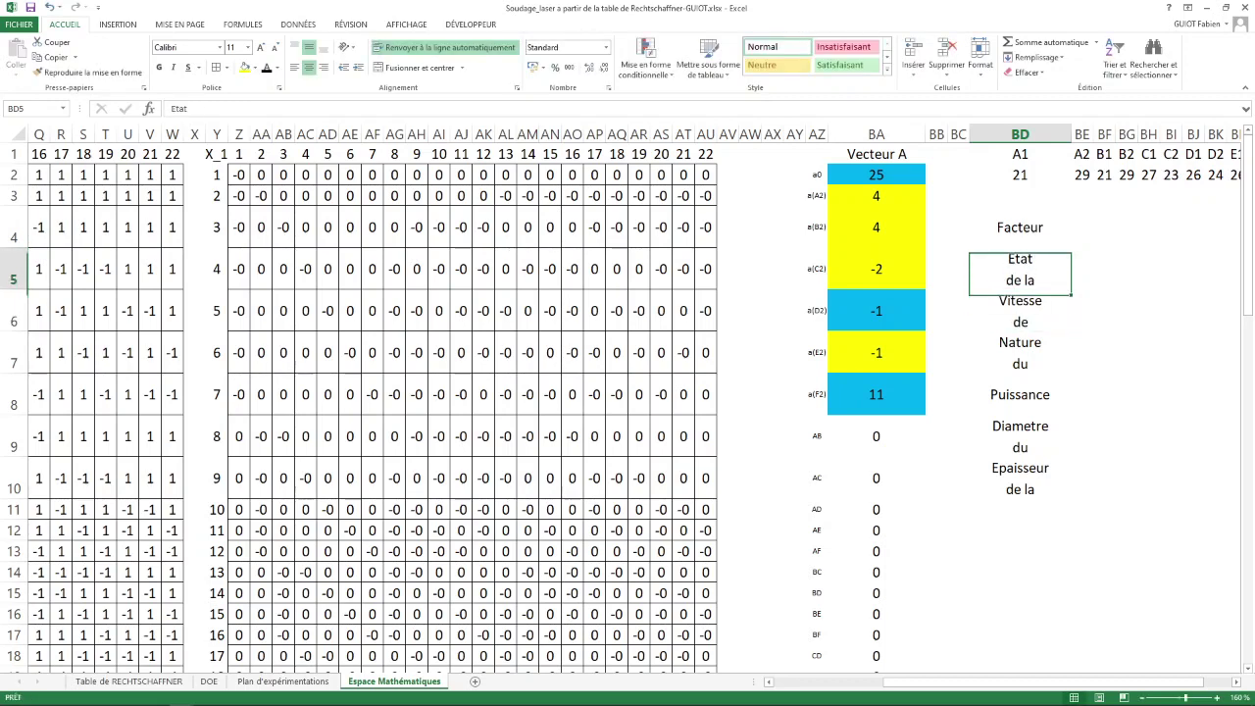
{"action": "left_click_drag", "start_coordinate": [14, 289], "coordinate": [14, 322]}
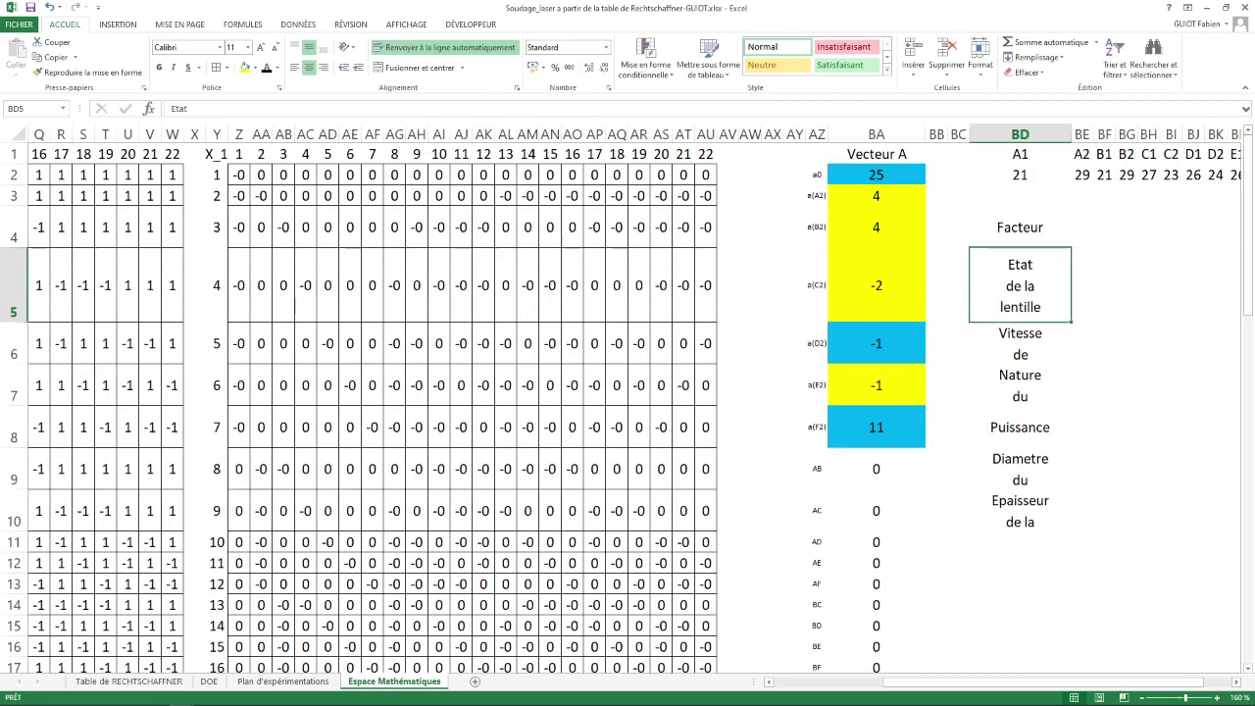
{"action": "left_click", "coordinate": [1019, 343]}
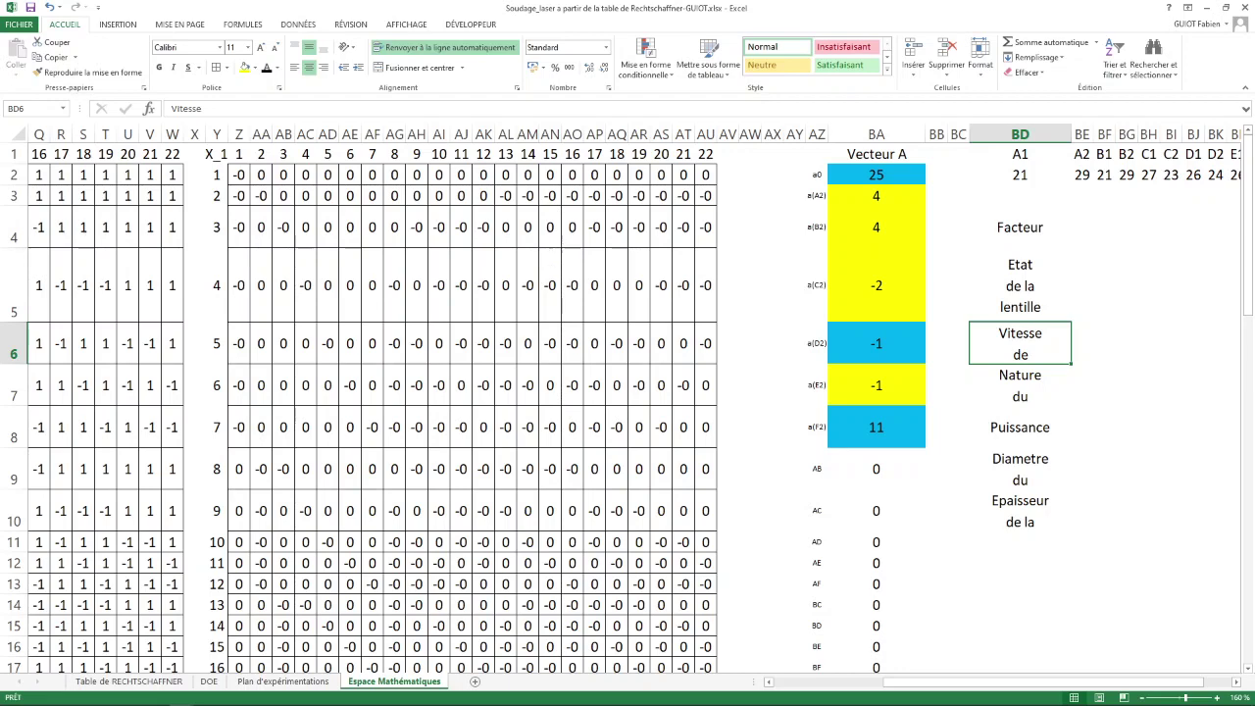
{"action": "left_click_drag", "start_coordinate": [14, 363], "coordinate": [14, 384]}
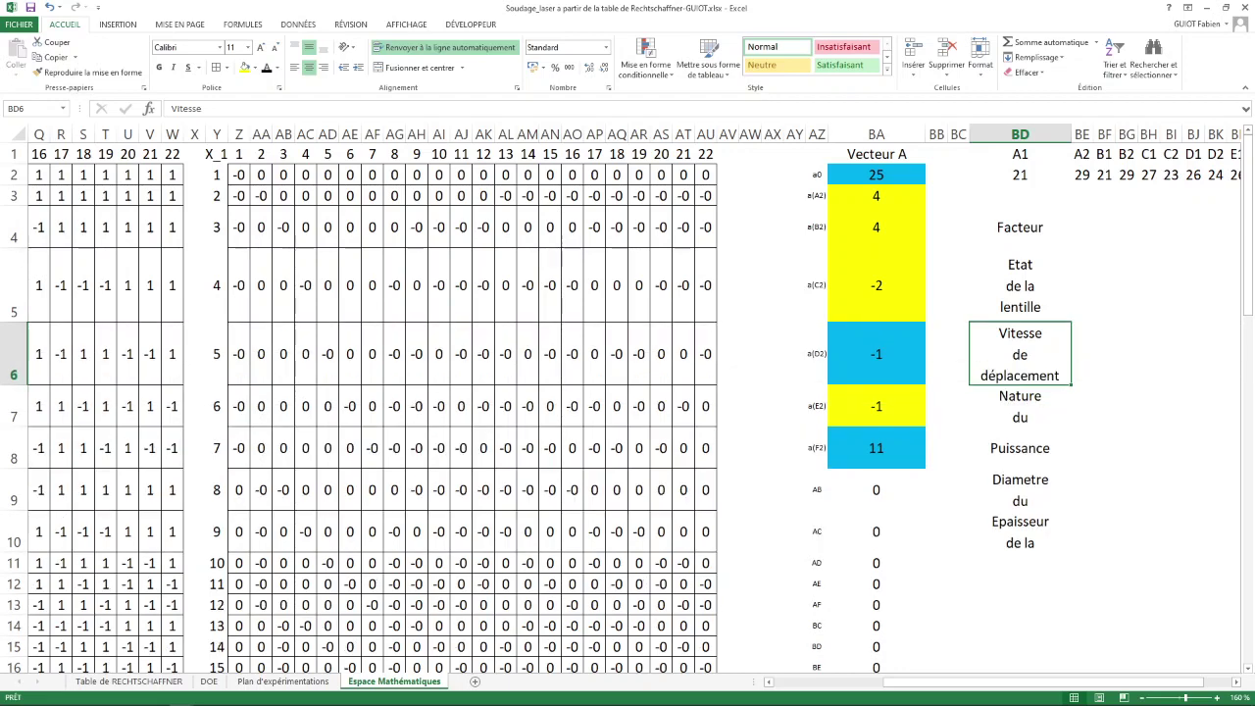
Heighten rows 7, 9 and 10 so the labels in BD7, BD9 and BD10 fit on three lines.
{"action": "left_click", "coordinate": [1020, 406]}
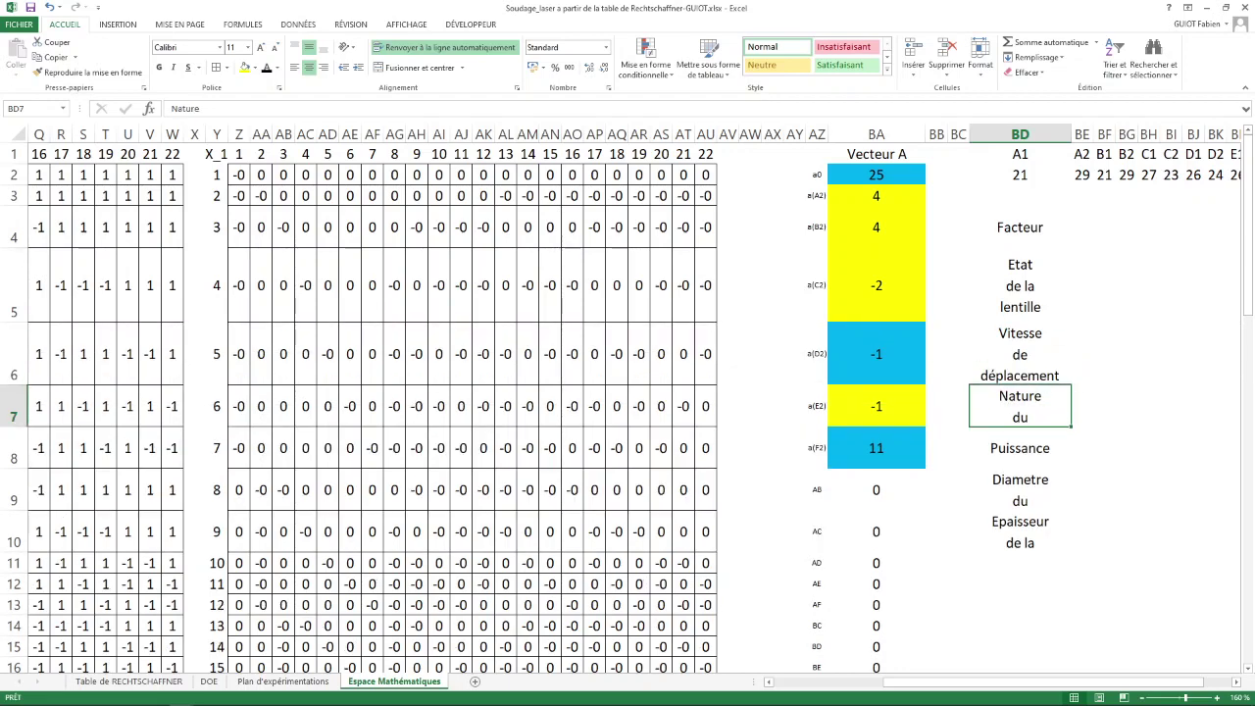
{"action": "left_click_drag", "start_coordinate": [14, 427], "coordinate": [13, 451]}
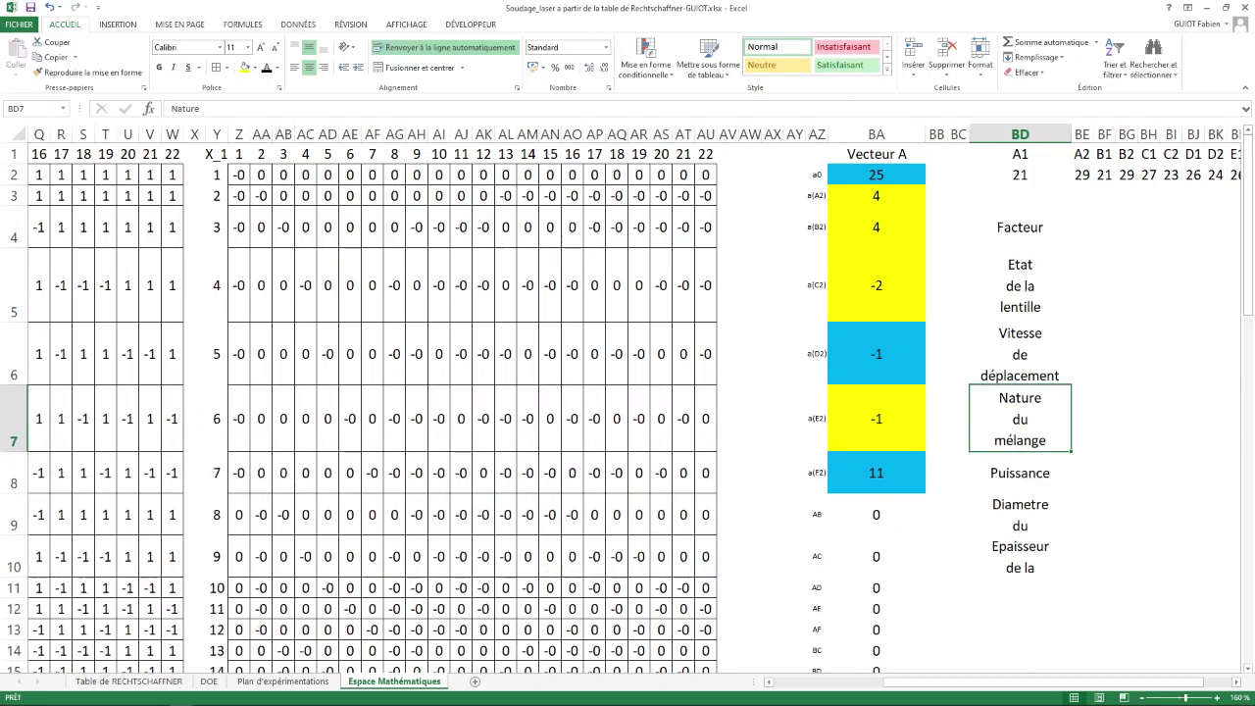
{"action": "left_click", "coordinate": [1020, 473]}
{"action": "left_click", "coordinate": [1020, 515]}
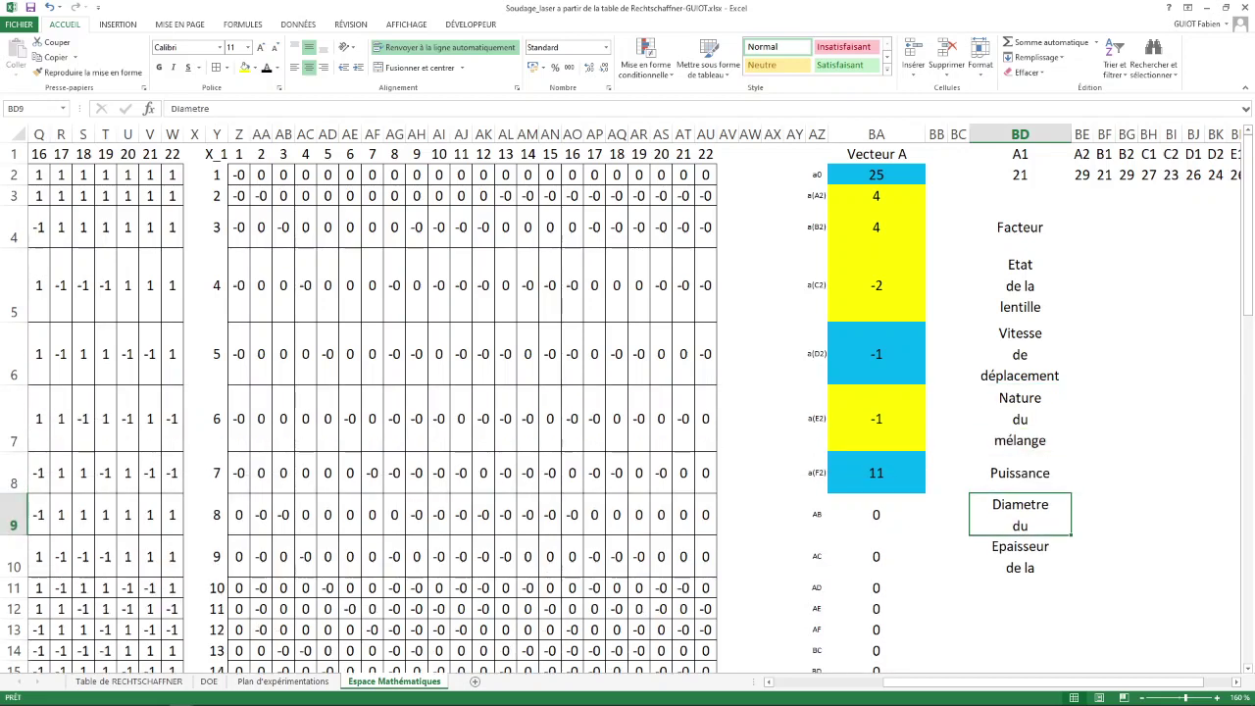
{"action": "left_click_drag", "start_coordinate": [14, 536], "coordinate": [13, 560]}
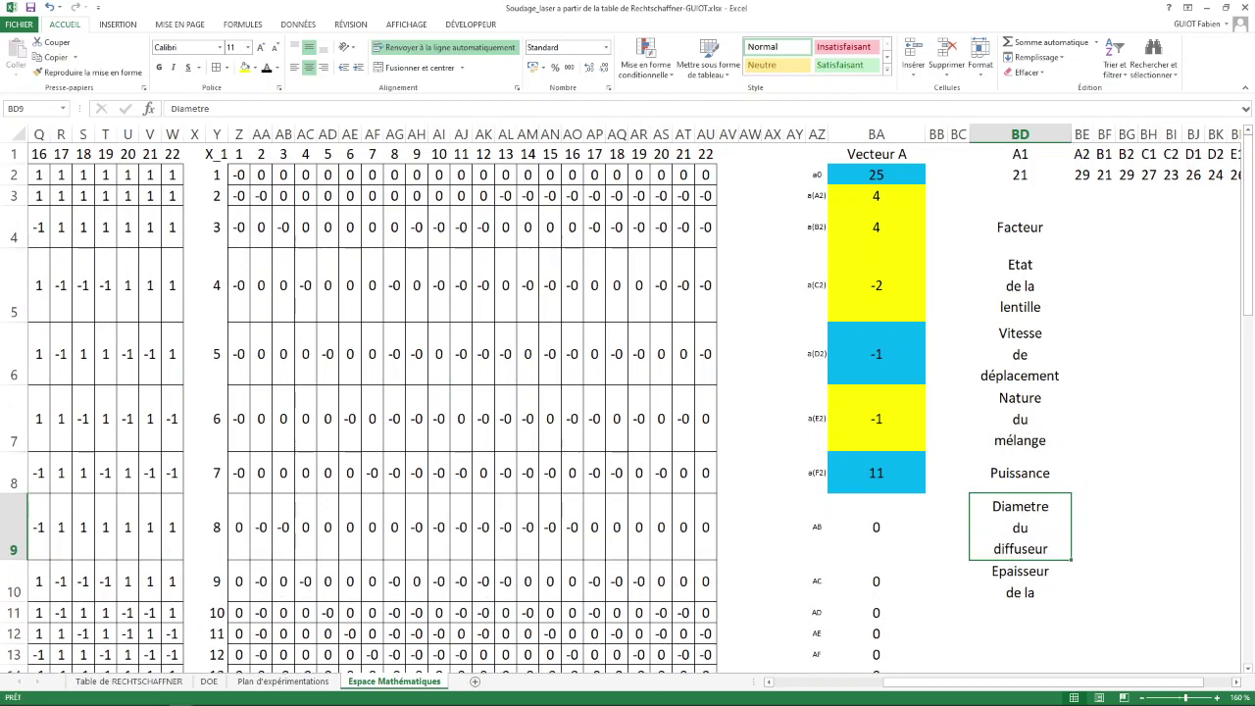
{"action": "left_click", "coordinate": [1019, 582]}
{"action": "left_click_drag", "start_coordinate": [14, 602], "coordinate": [14, 622]}
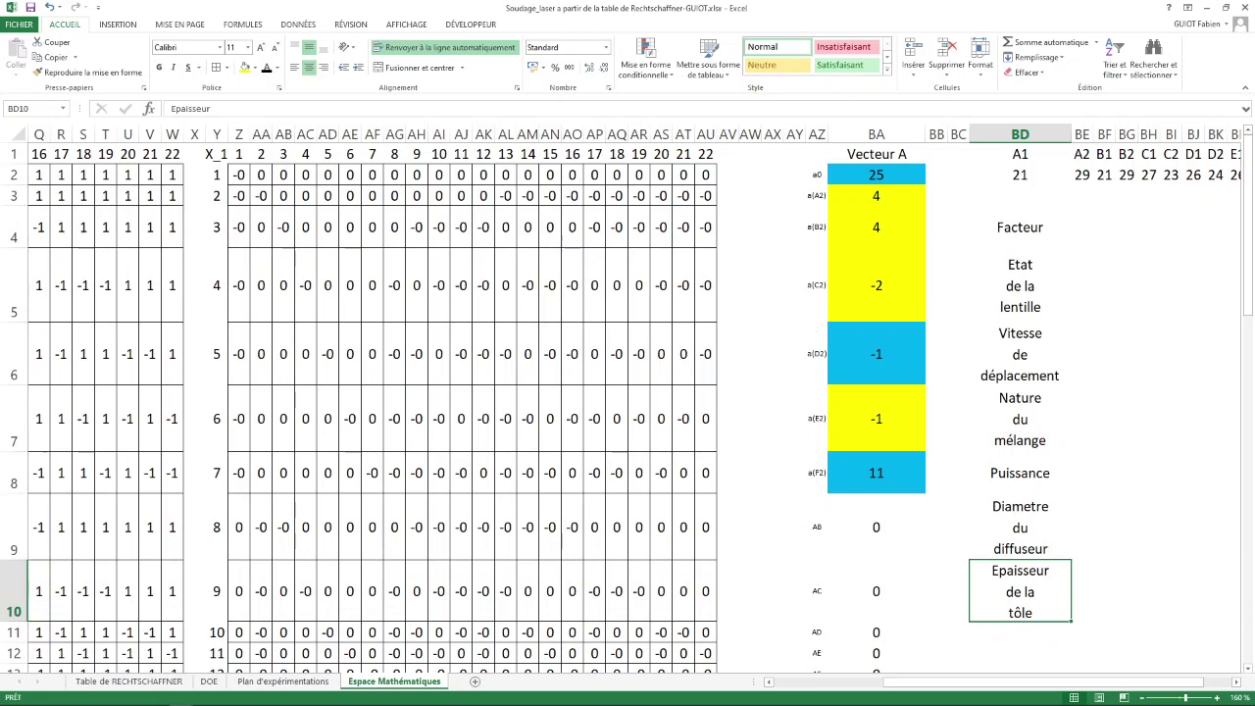
Set the font size of the factor labels in BD4:BD10 to 9.
{"action": "left_click_drag", "start_coordinate": [1020, 226], "coordinate": [1019, 598]}
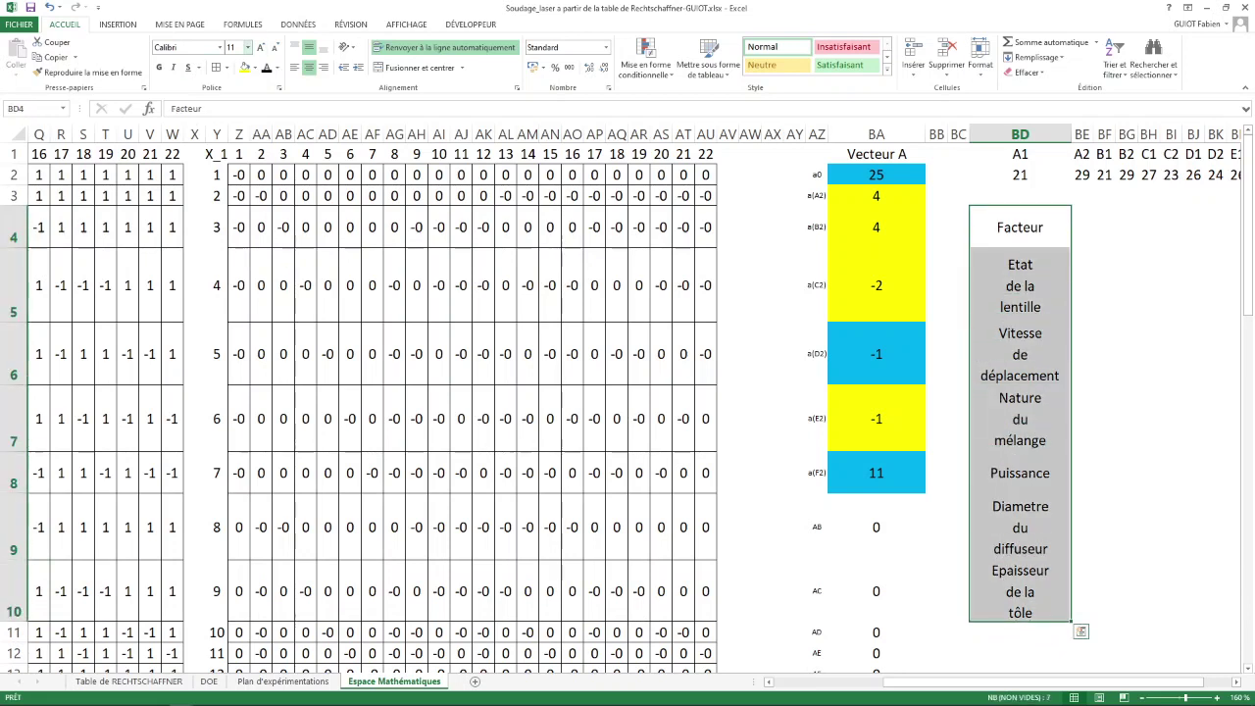
{"action": "left_click", "coordinate": [248, 47]}
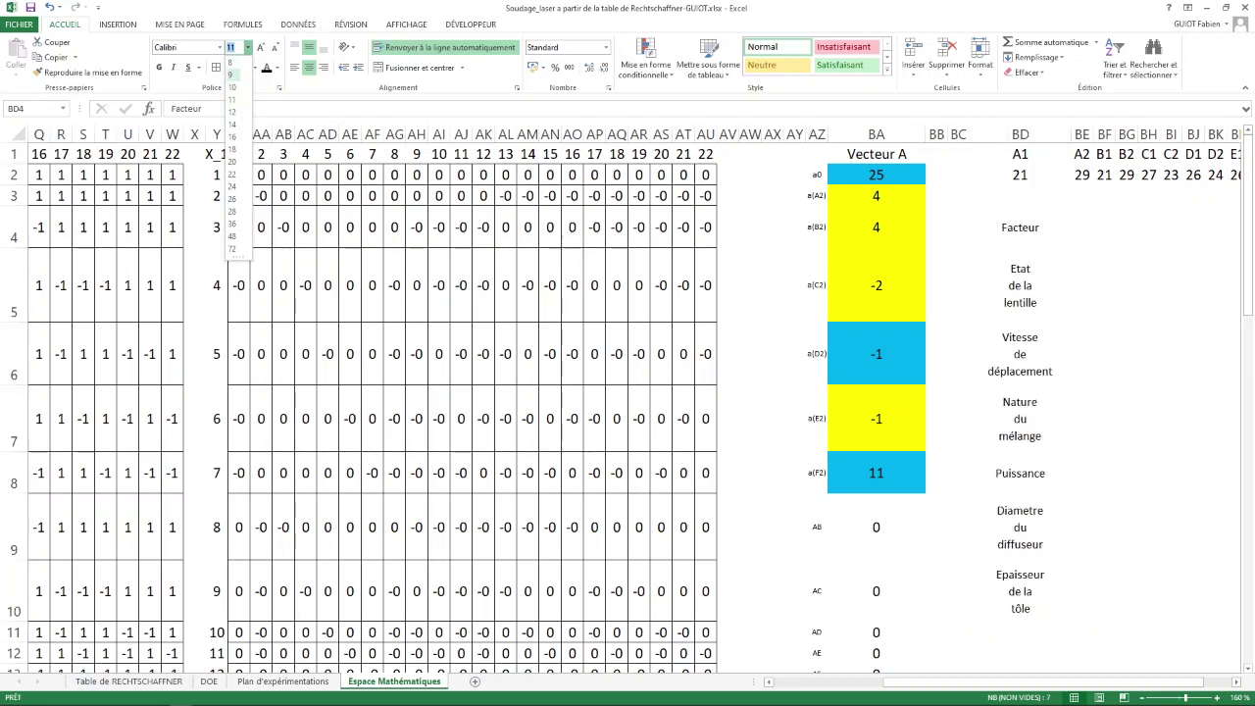
{"action": "left_click", "coordinate": [231, 75]}
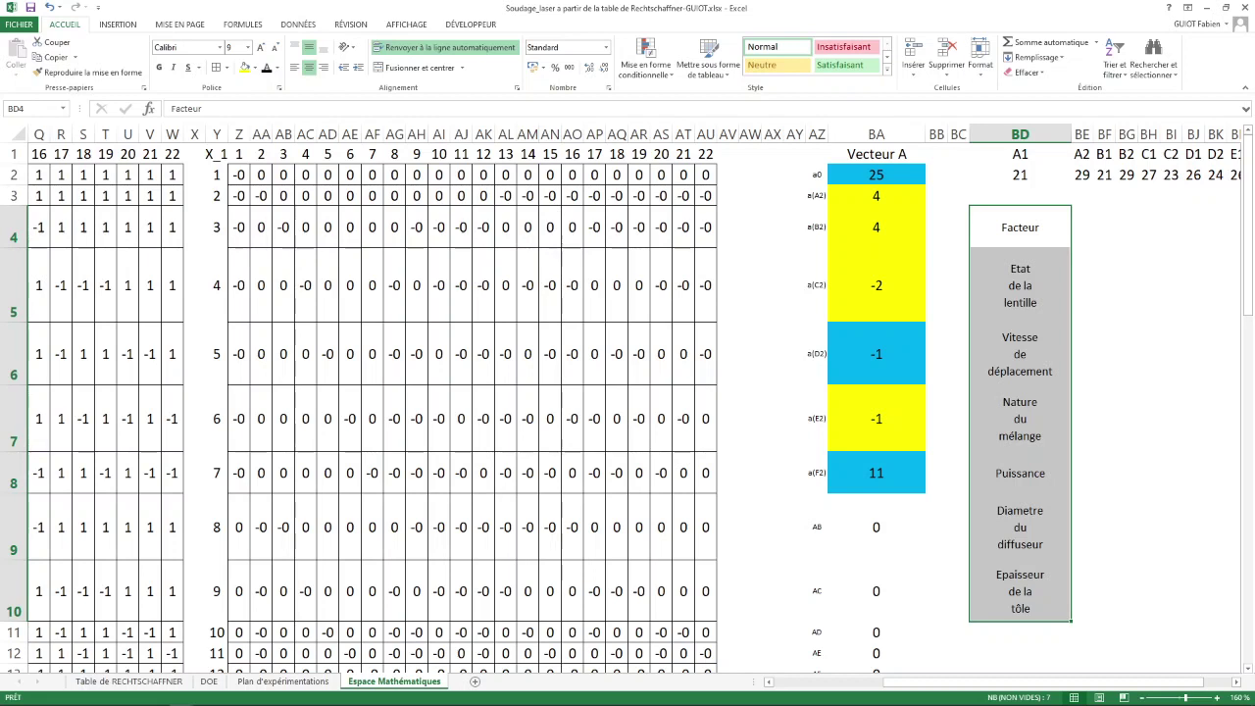
{"action": "key", "text": "alt+Tab"}
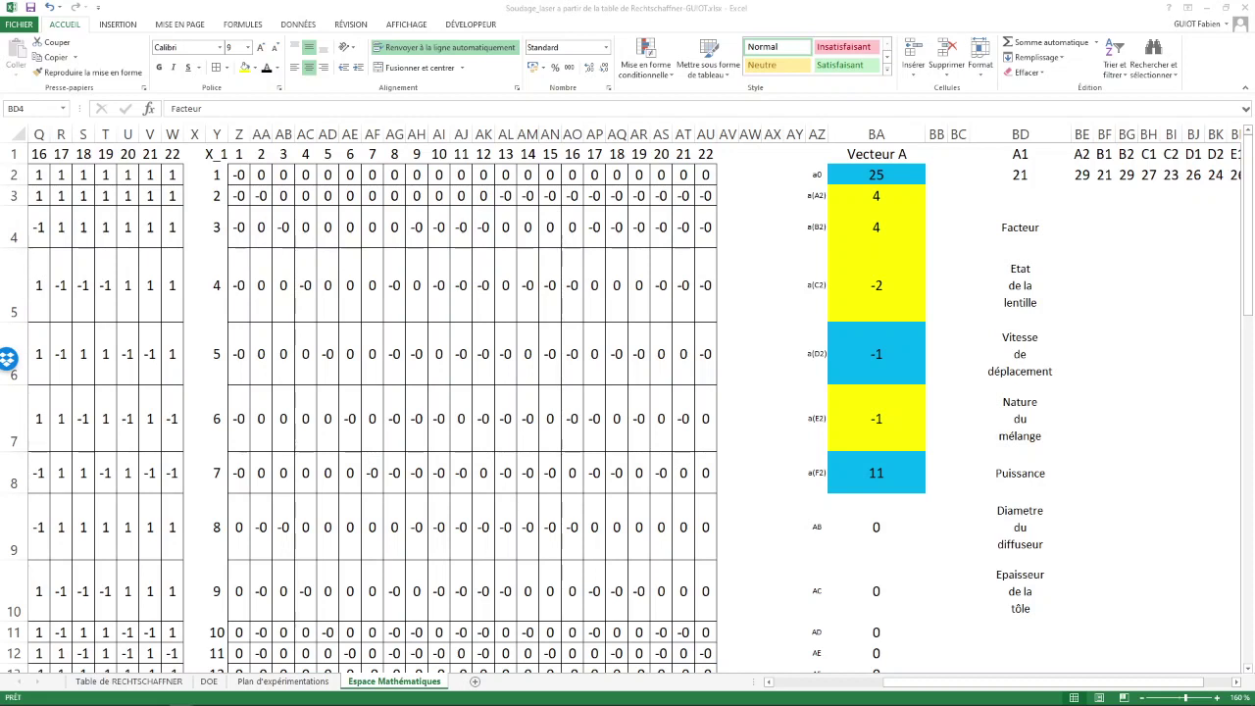
Enter the heading Modalité in BE4, beside the Facteur heading.
{"action": "key", "text": "ctrl+shift+Down"}
{"action": "key", "text": "Right"}
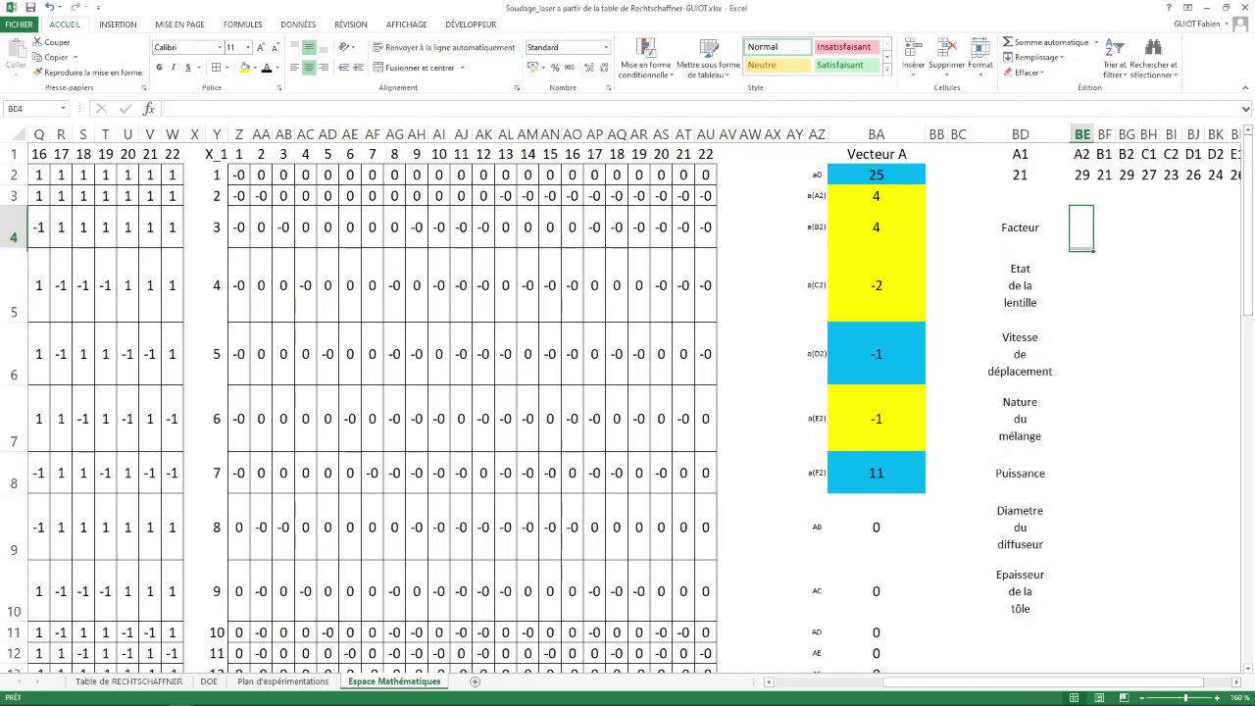
{"action": "type", "text": "Modalité"}
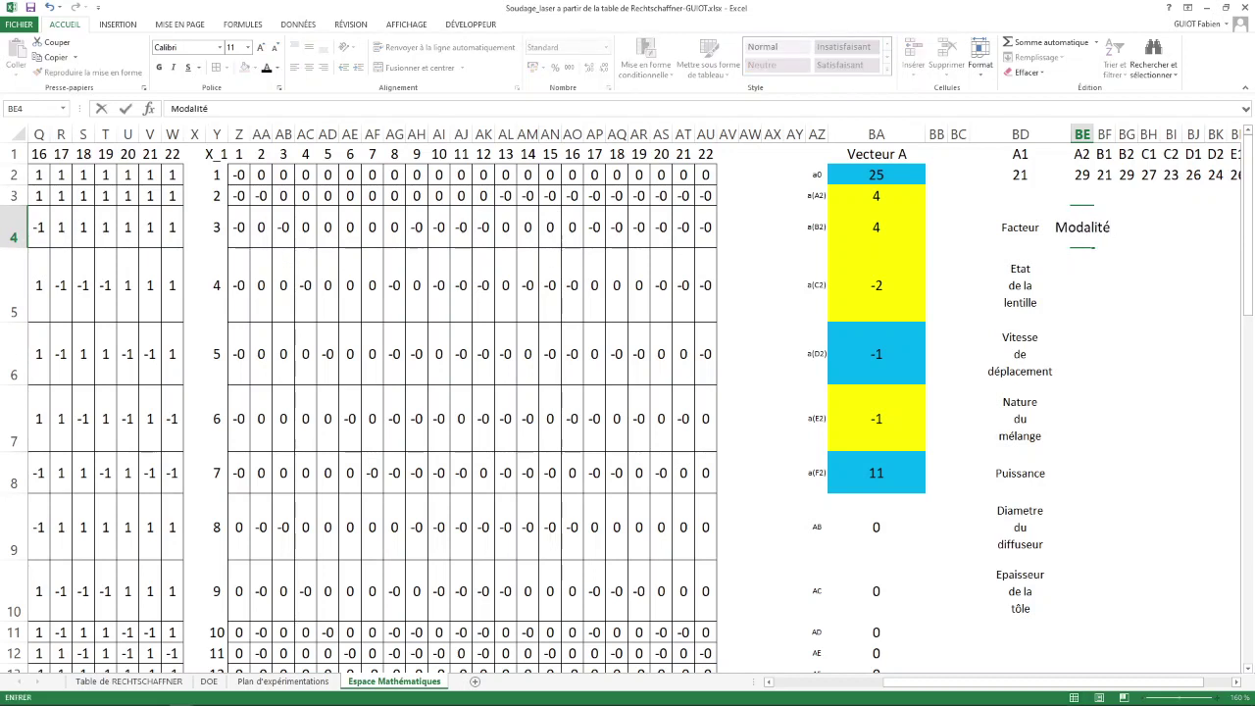
{"action": "key", "text": "Return"}
{"action": "key", "text": "Up"}
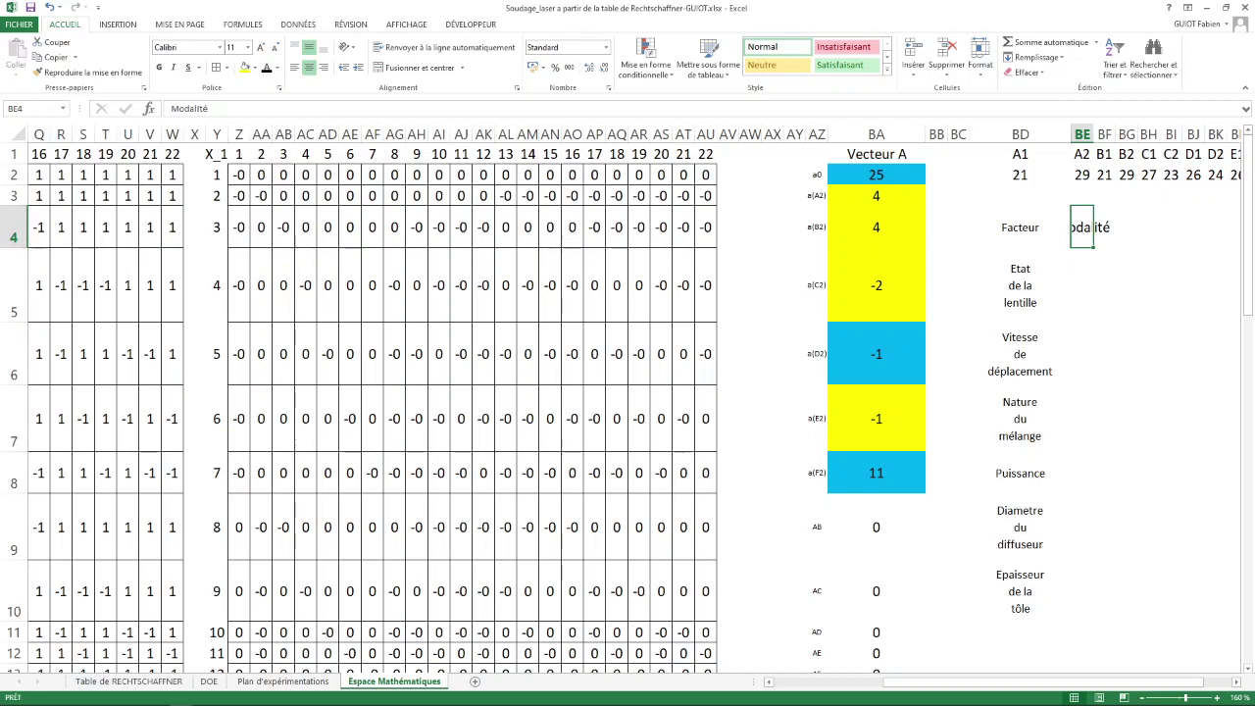
Widen column BE slightly and set the font size of the Modalité heading to 9.
{"action": "left_click_drag", "start_coordinate": [1093, 134], "coordinate": [1105, 134]}
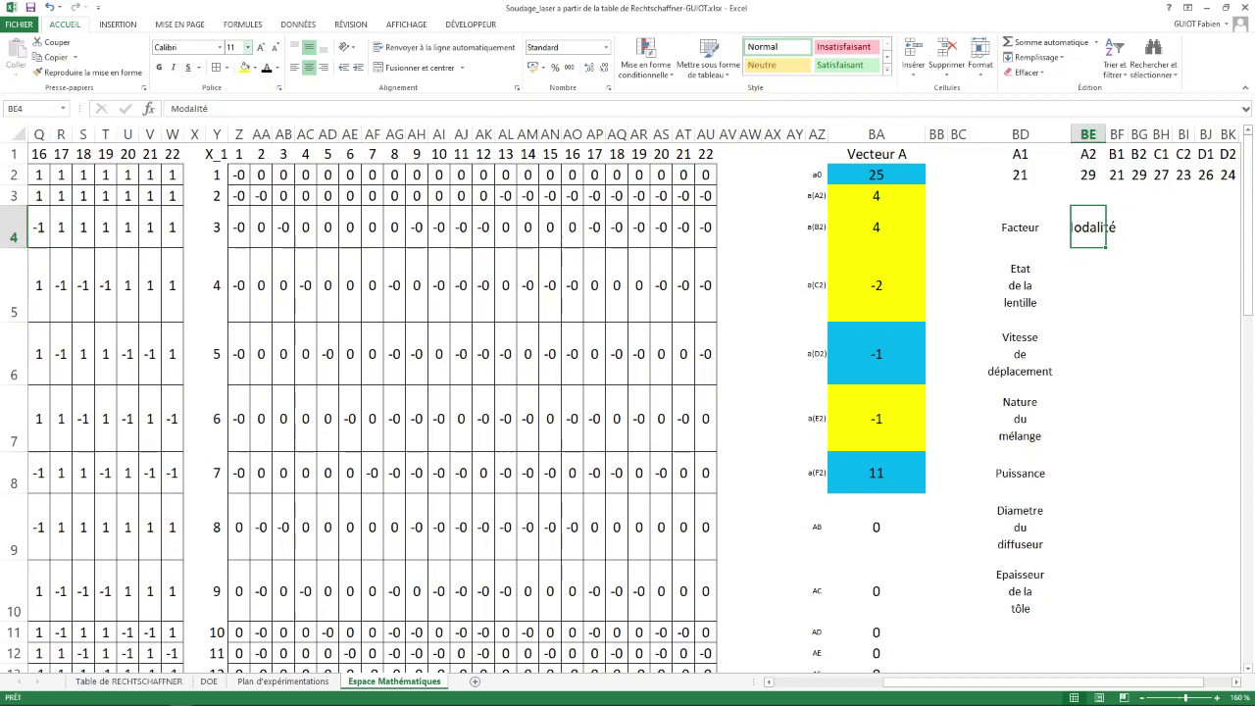
{"action": "left_click", "coordinate": [248, 47]}
{"action": "left_click", "coordinate": [232, 74]}
{"action": "left_click", "coordinate": [1088, 286]}
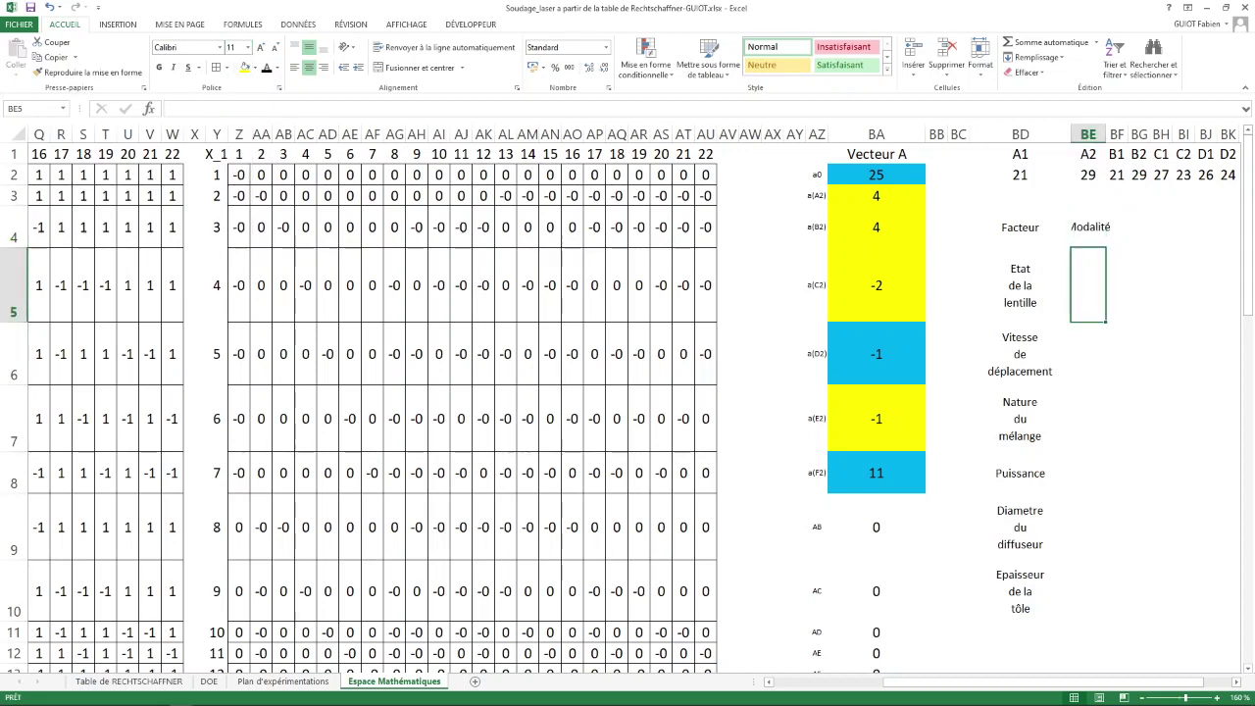
Move the factor labels in BD6:BD10 down one row, leaving an empty row beneath Etat de la lentille.
{"action": "left_click", "coordinate": [1019, 285]}
{"action": "left_click", "coordinate": [1019, 354]}
{"action": "left_click", "coordinate": [1089, 286]}
{"action": "left_click", "coordinate": [1020, 354]}
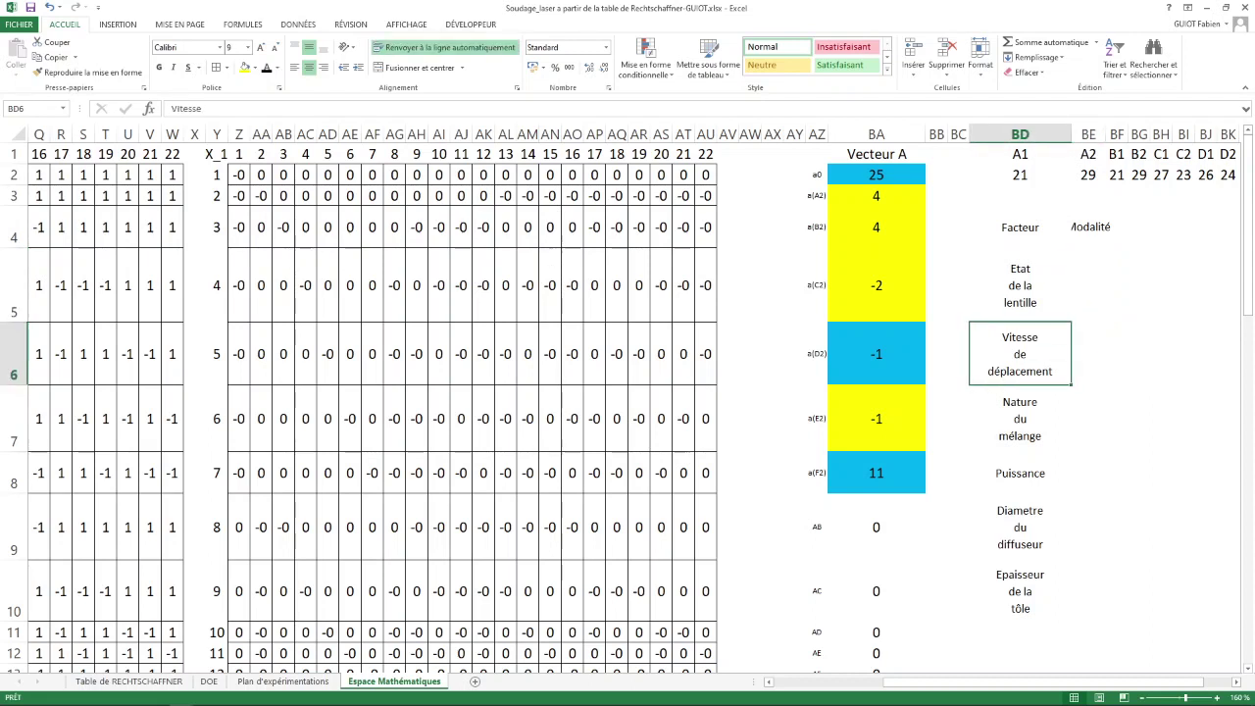
{"action": "key", "text": "shift+Down"}
{"action": "key", "text": "shift+Down"}
{"action": "key", "text": "shift+Down"}
{"action": "key", "text": "shift+Down"}
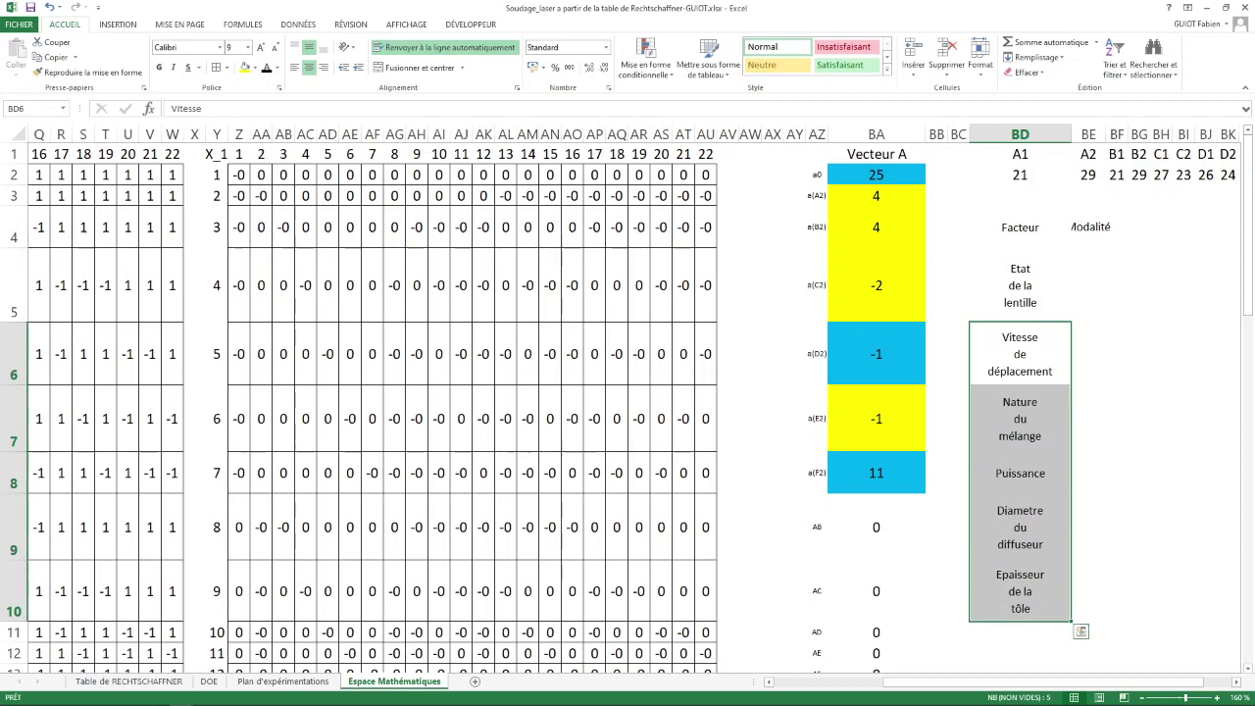
{"action": "left_click_drag", "start_coordinate": [1039, 321], "coordinate": [1039, 384]}
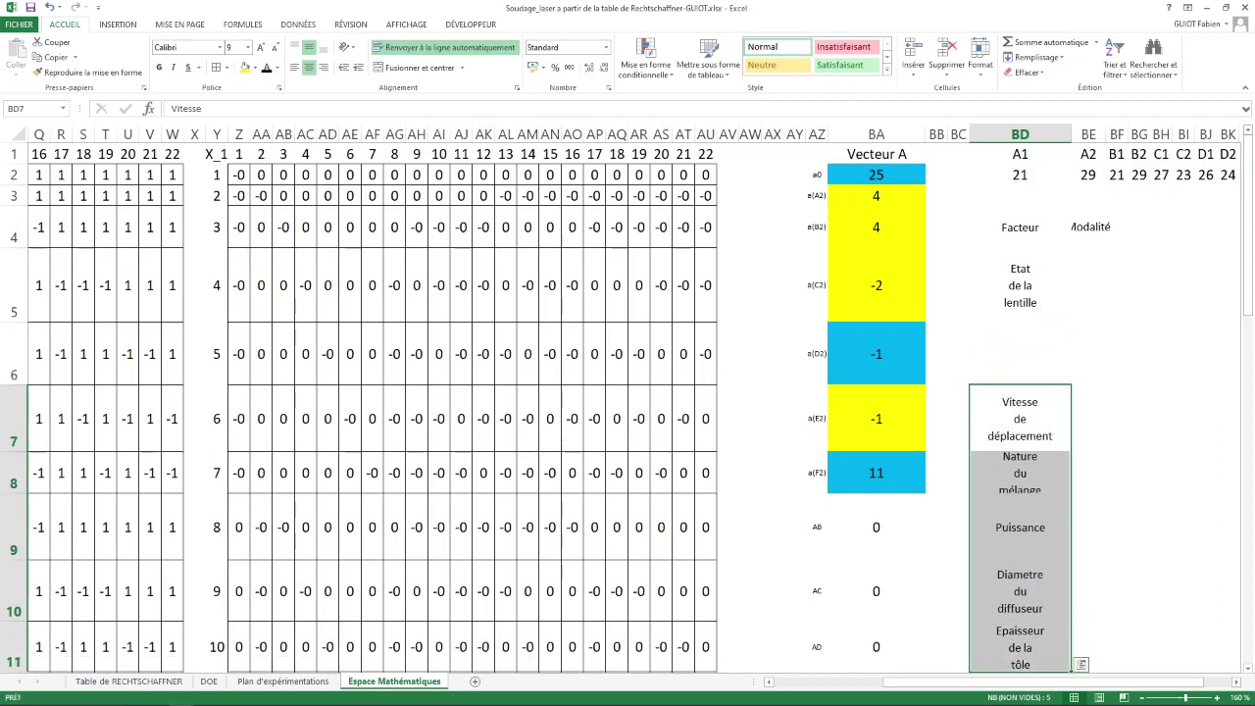
Enter the lens state levels 0 jour in BE5 and 40 jours in BE6.
{"action": "left_click", "coordinate": [1088, 285]}
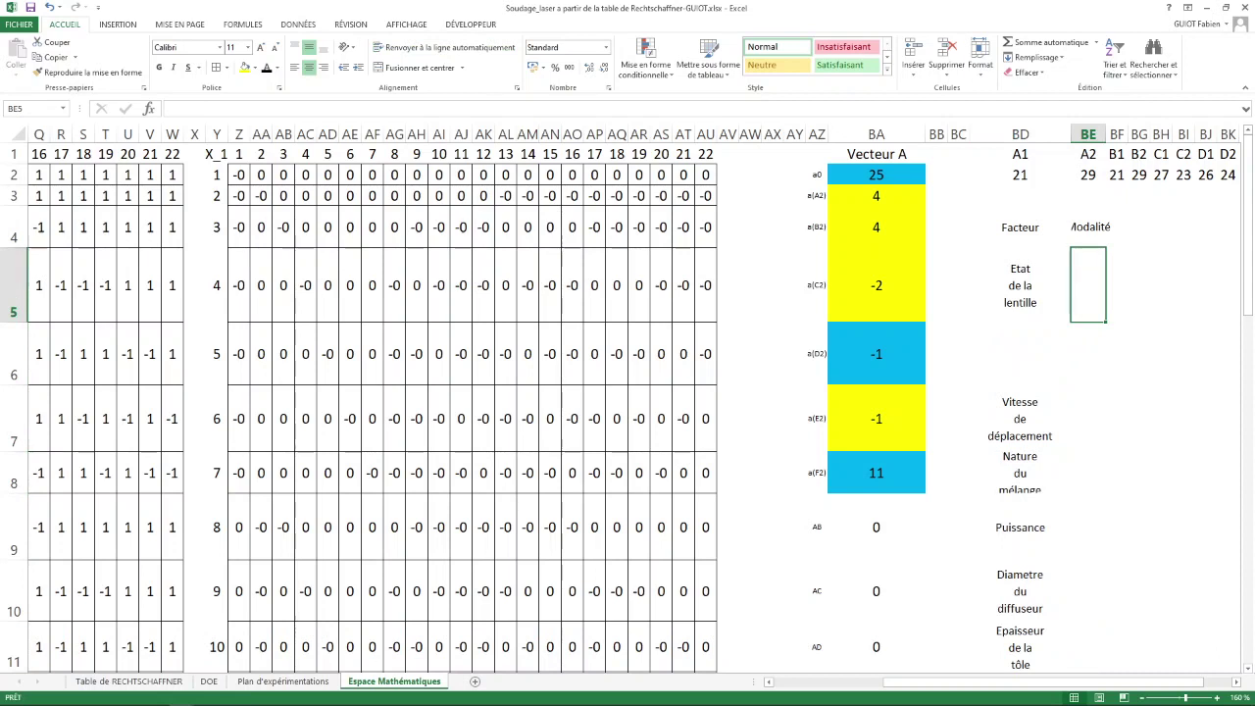
{"action": "key", "text": "F2"}
{"action": "type", "text": "0 jour"}
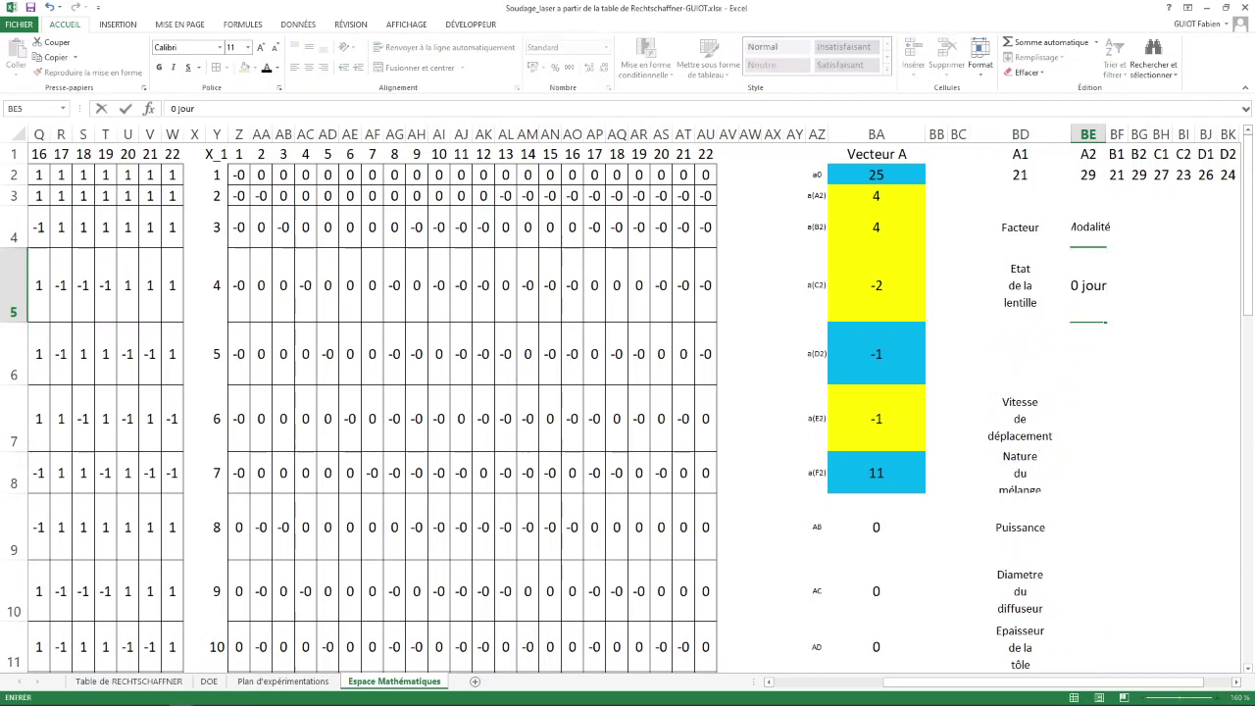
{"action": "key", "text": "Return"}
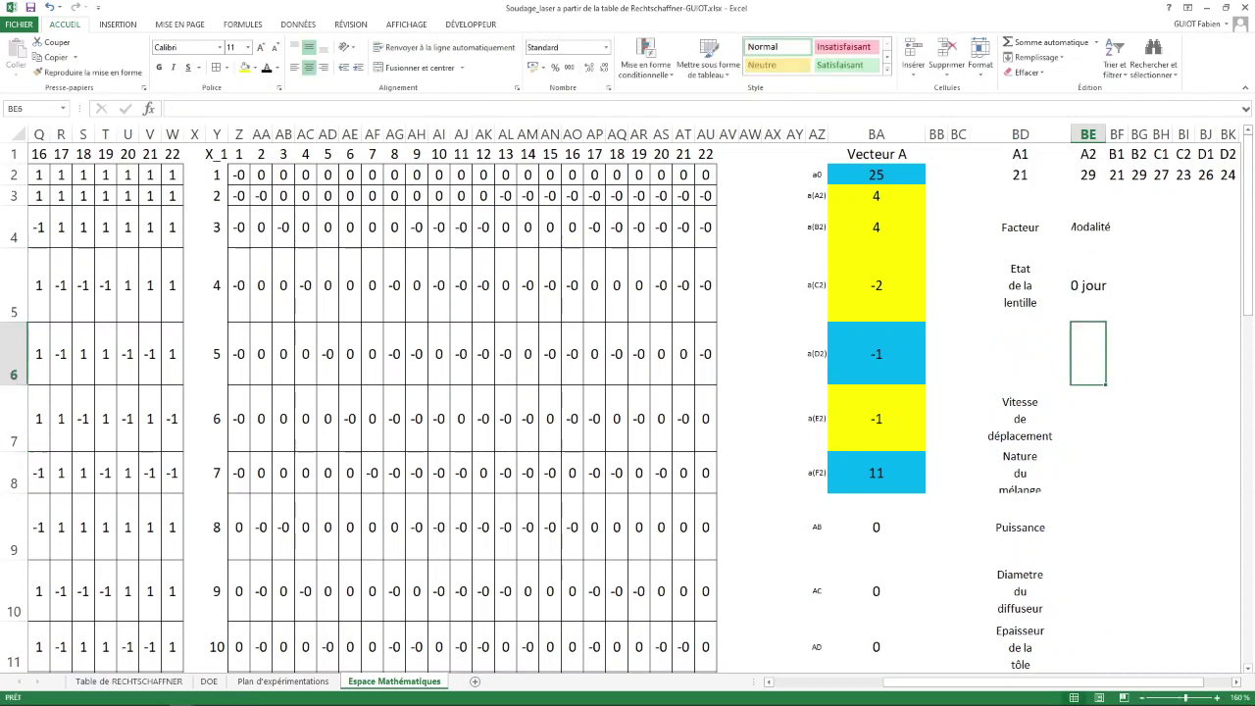
{"action": "type", "text": "40 "}
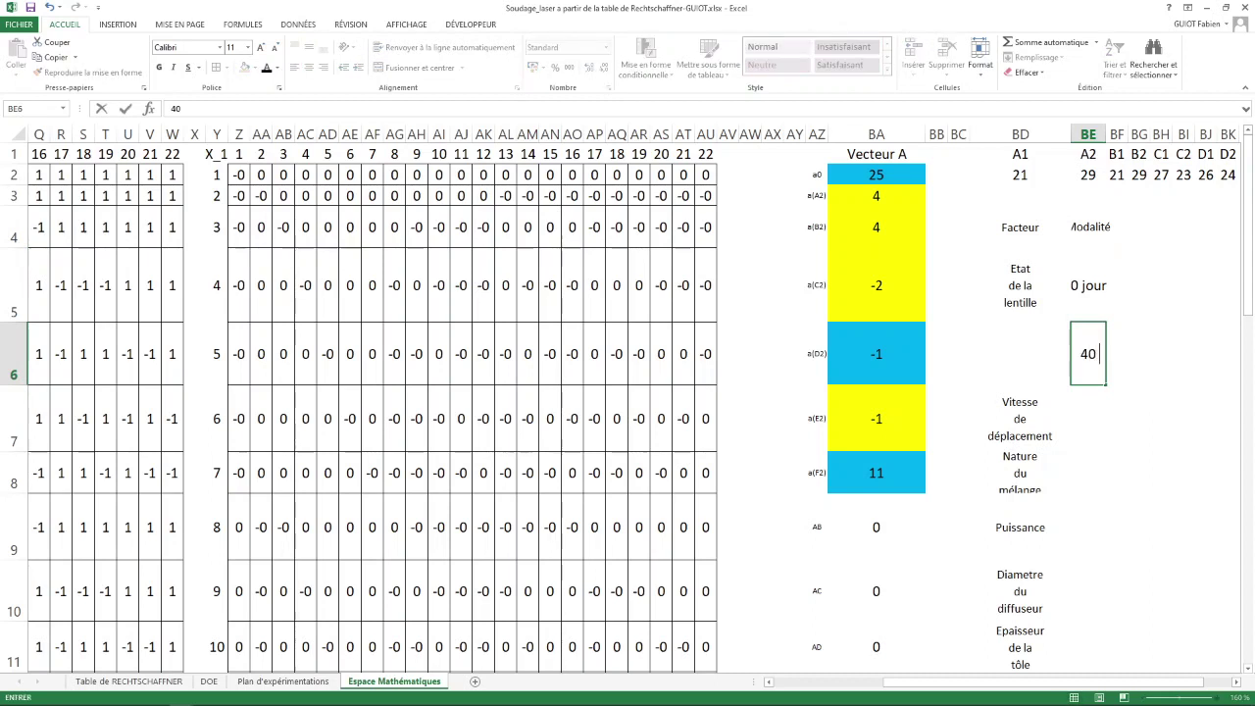
{"action": "type", "text": "jours"}
{"action": "key", "text": "Return"}
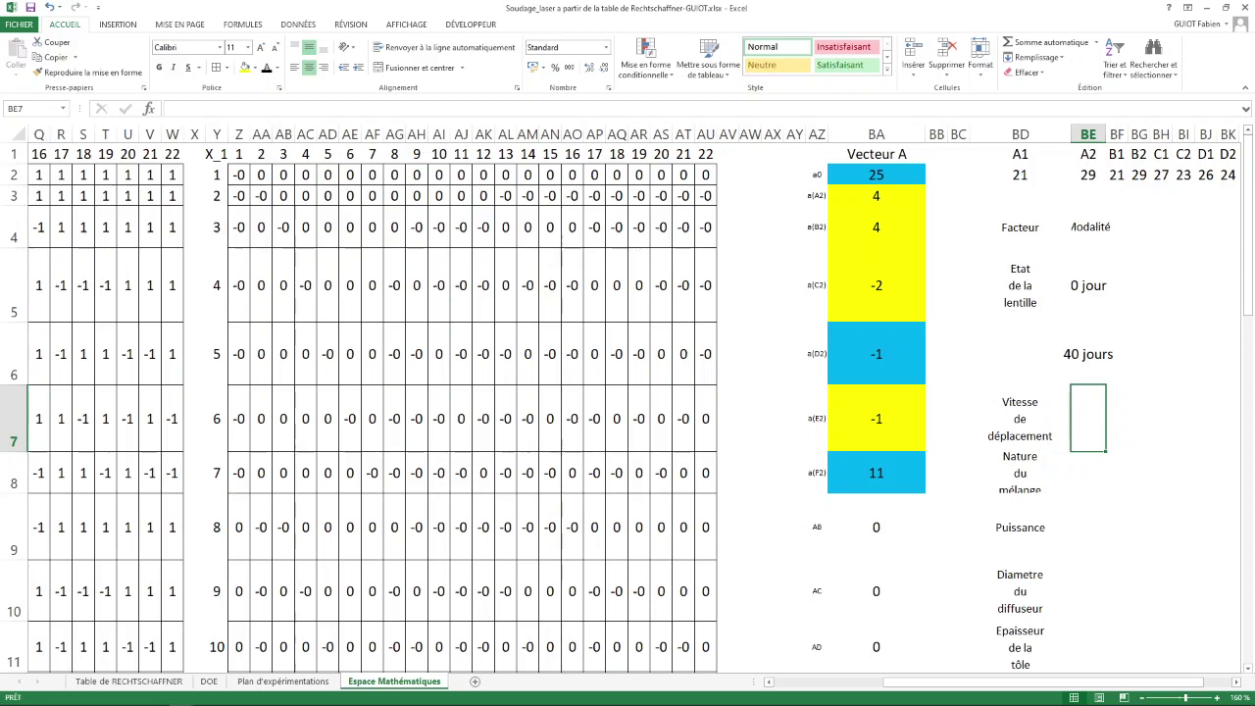
Copy the factor levels in C3:G4 of the Plan d'expérimentations sheet and return to BE7 of Espace Mathématiques.
{"action": "left_click", "coordinate": [283, 680]}
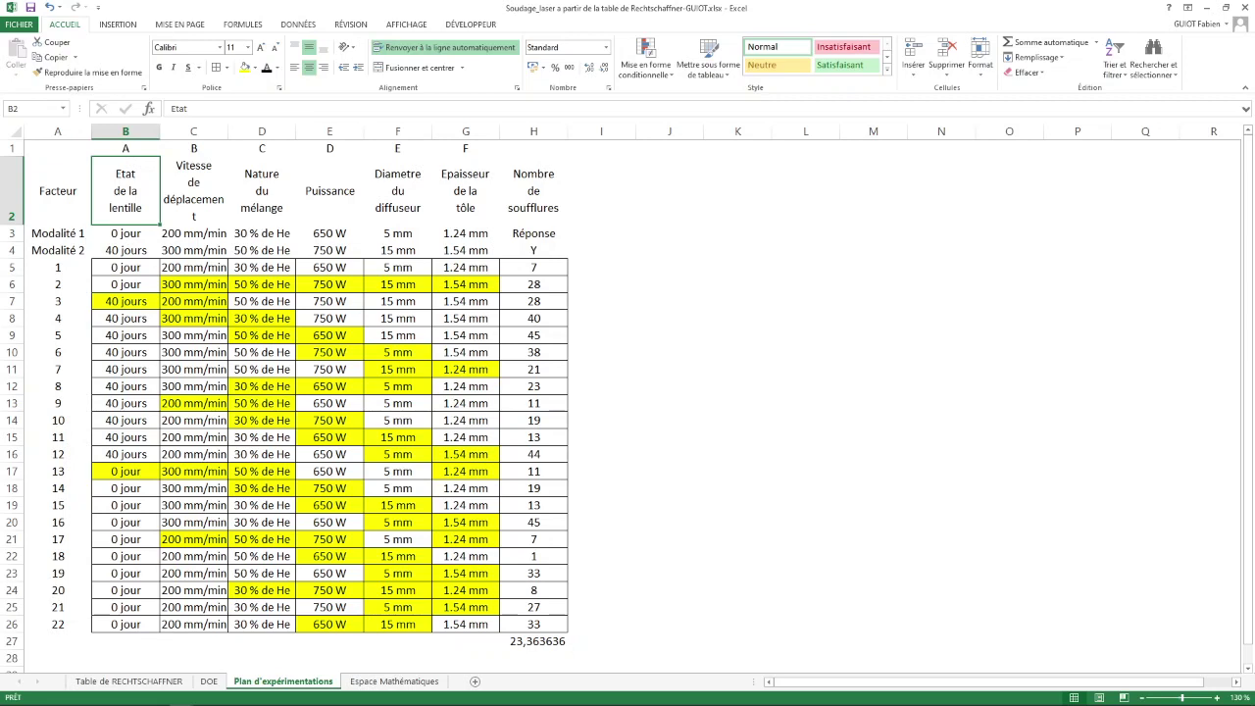
{"action": "left_click_drag", "start_coordinate": [194, 233], "coordinate": [194, 250]}
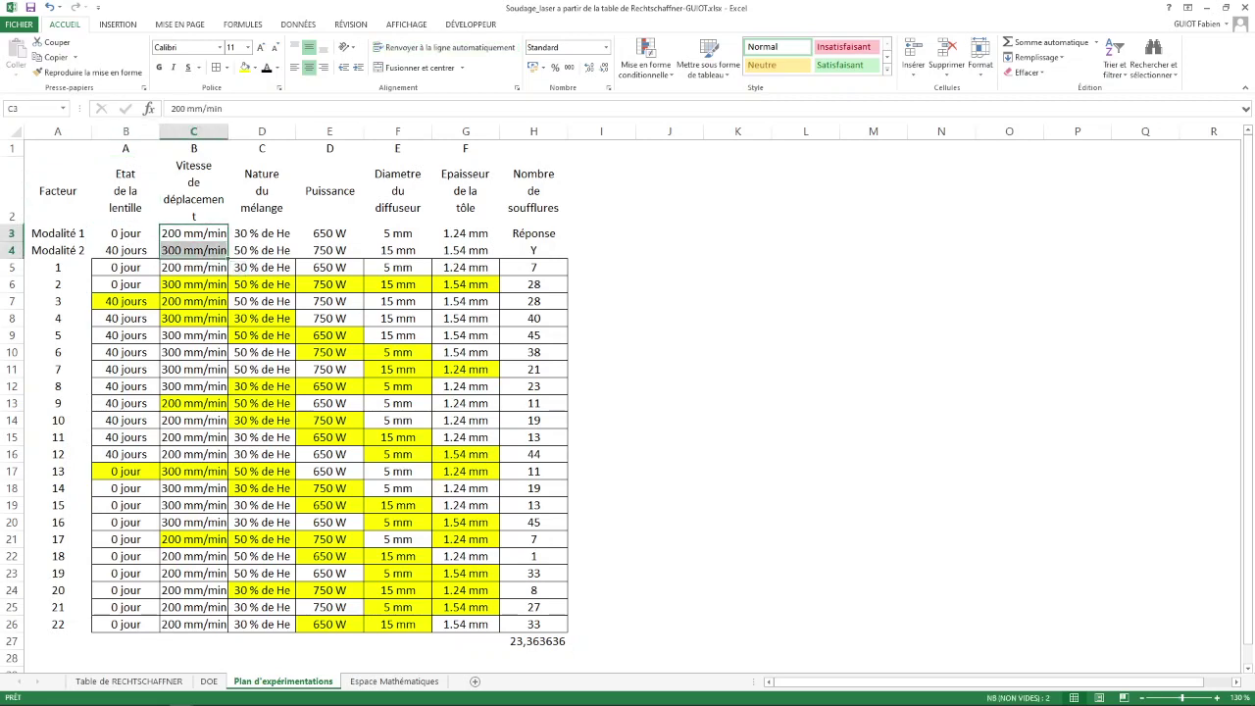
{"action": "key", "text": "shift+Right"}
{"action": "key", "text": "shift+Right"}
{"action": "key", "text": "shift+Right"}
{"action": "key", "text": "shift+Right"}
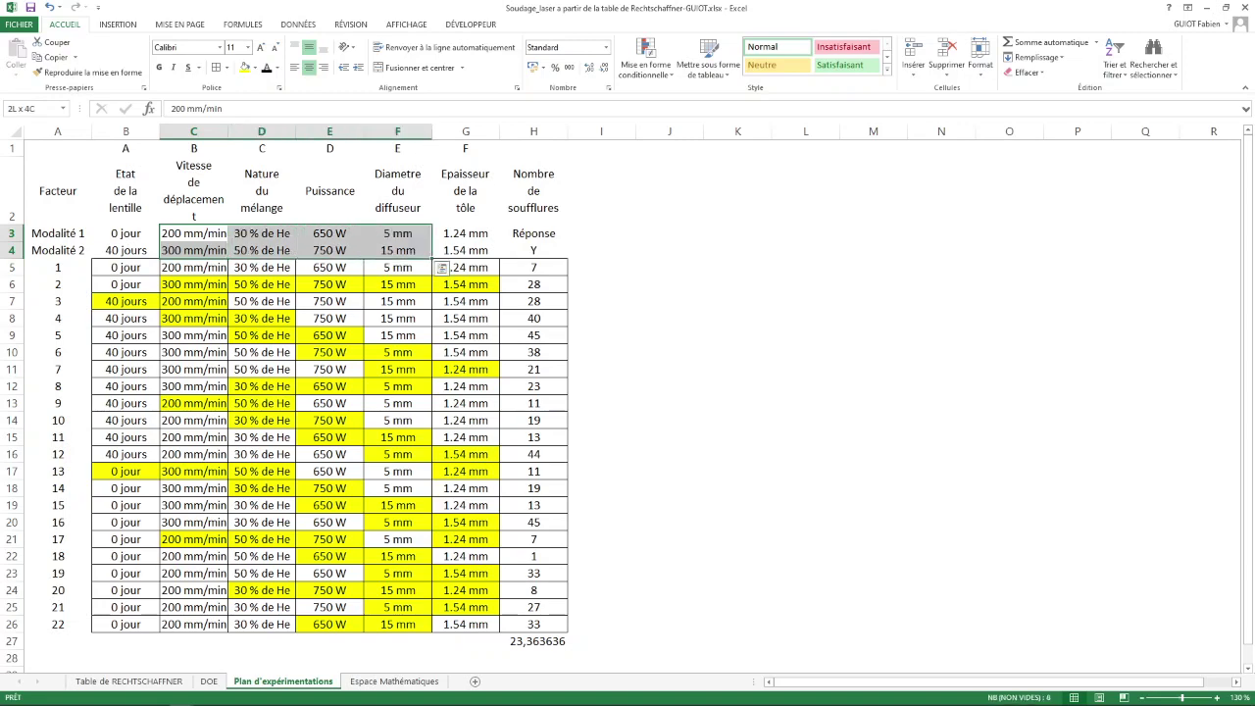
{"action": "key", "text": "ctrl+c"}
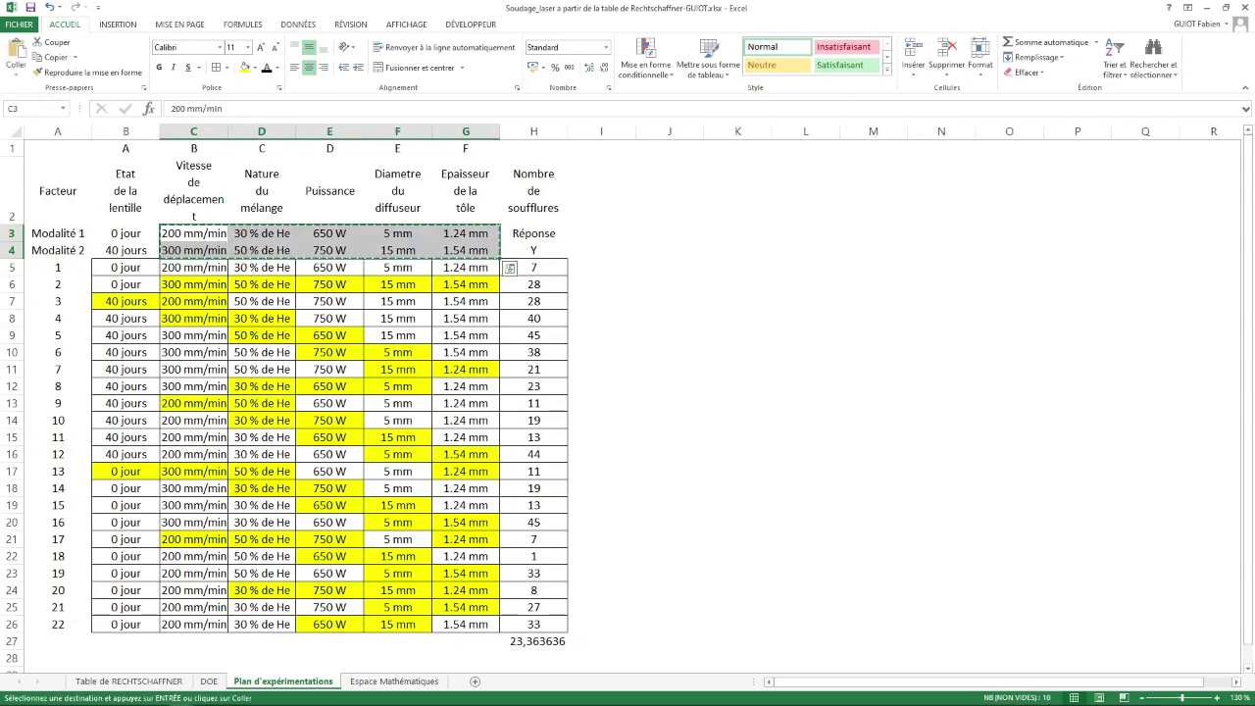
{"action": "key", "text": "ctrl+Page_Down"}
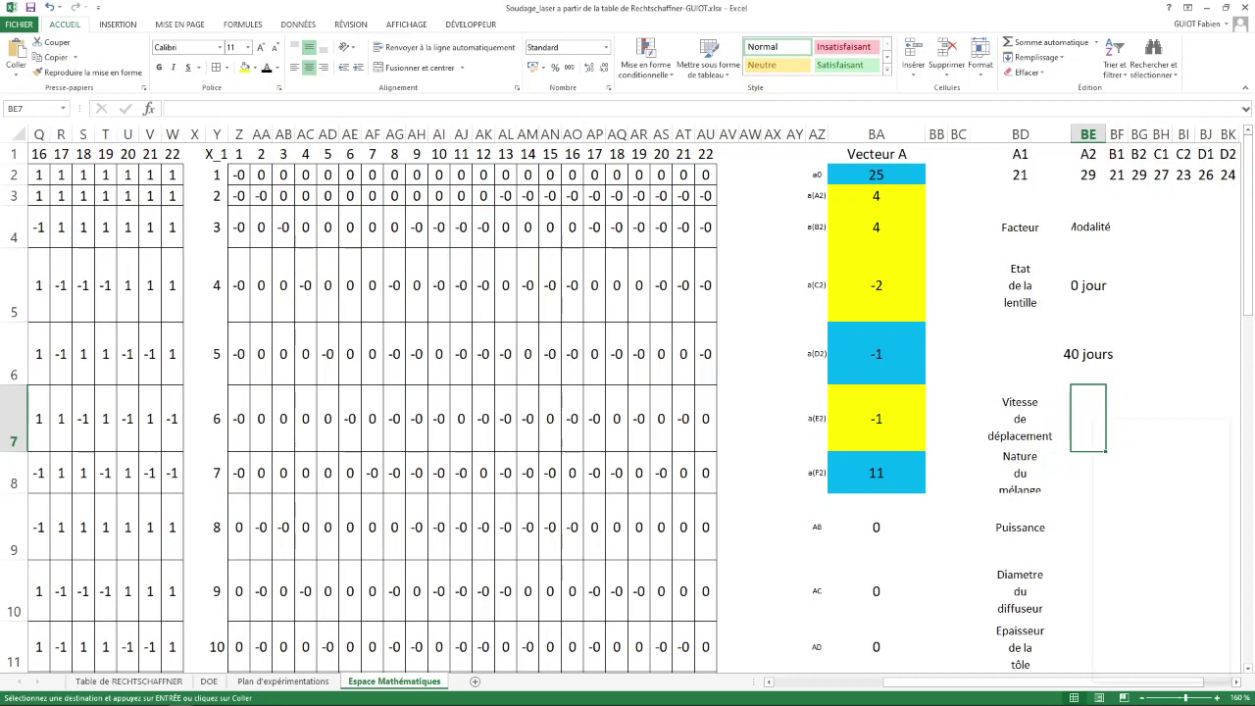
{"action": "right_click", "coordinate": [1094, 421]}
{"action": "key", "text": "Escape"}
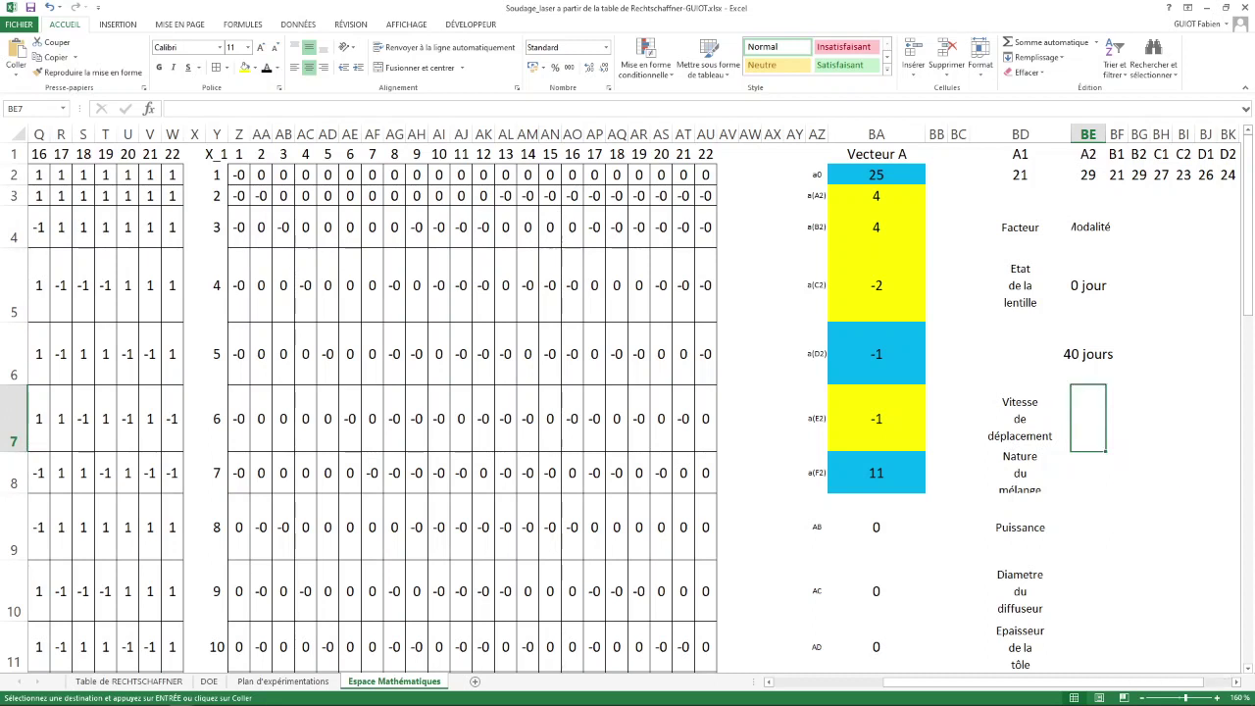
Move the factor labels in BD8:BD11 down one row, leaving an empty row beneath Vitesse de déplacement.
{"action": "left_click", "coordinate": [1019, 473]}
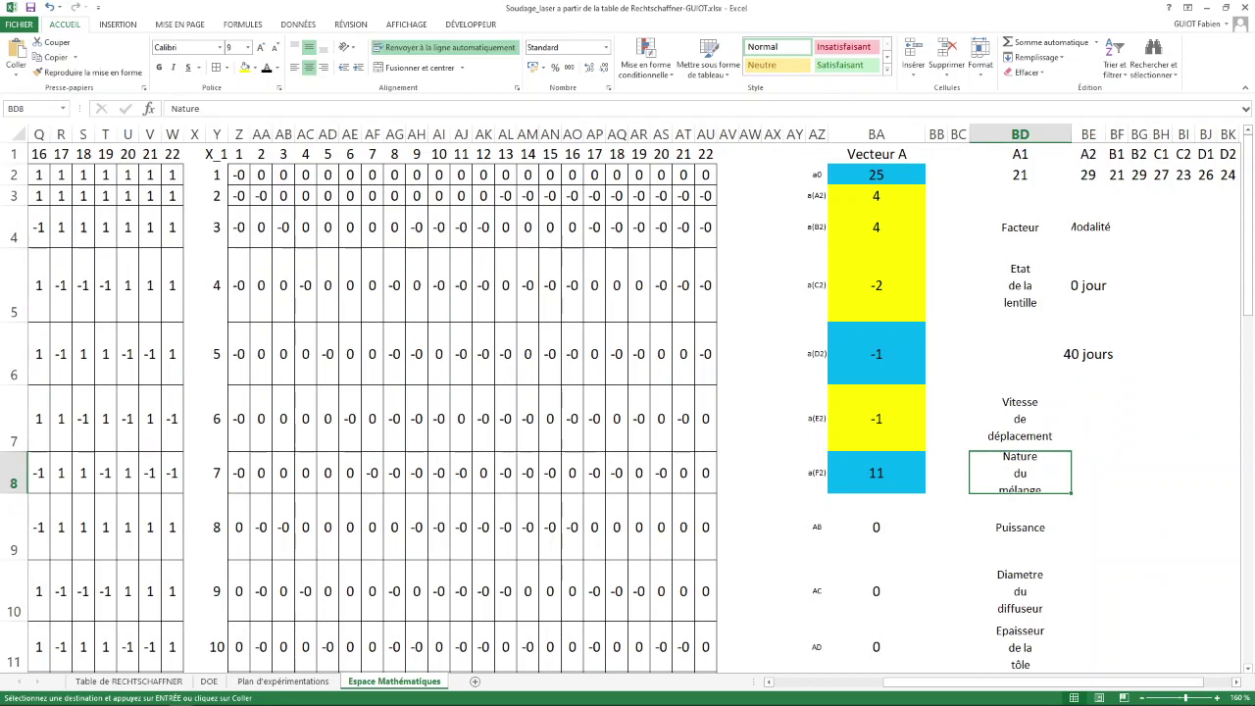
{"action": "key", "text": "shift+Down"}
{"action": "key", "text": "shift+Down"}
{"action": "key", "text": "shift+Down"}
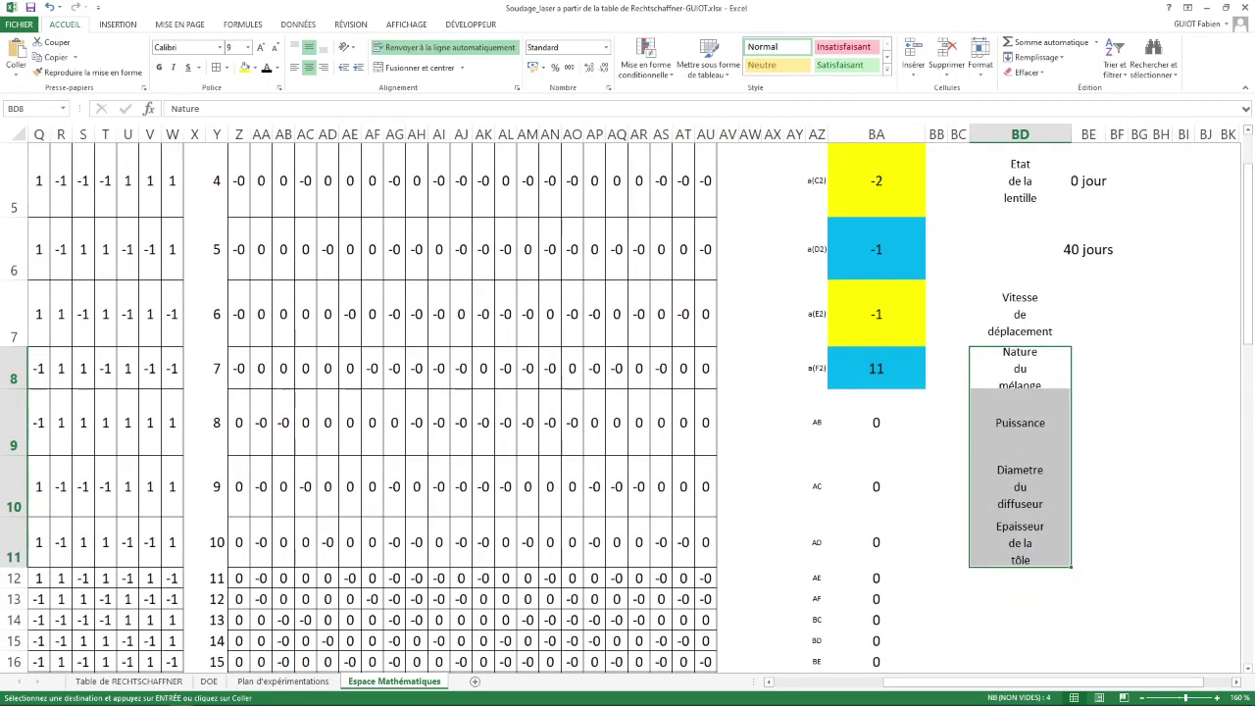
{"action": "left_click_drag", "start_coordinate": [1017, 347], "coordinate": [1017, 405]}
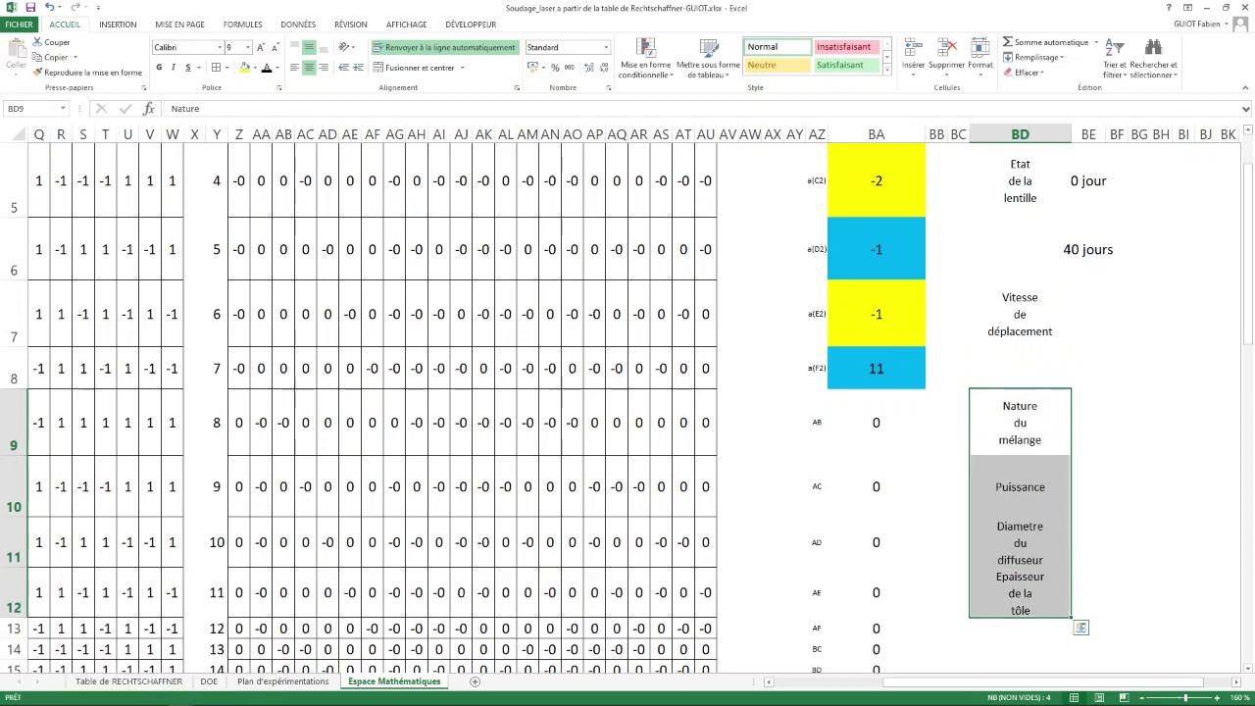
Move the Puissance, Diametre du diffuseur and Epaisseur de la tôle labels down one row to BD11:BD13.
{"action": "left_click", "coordinate": [1019, 486]}
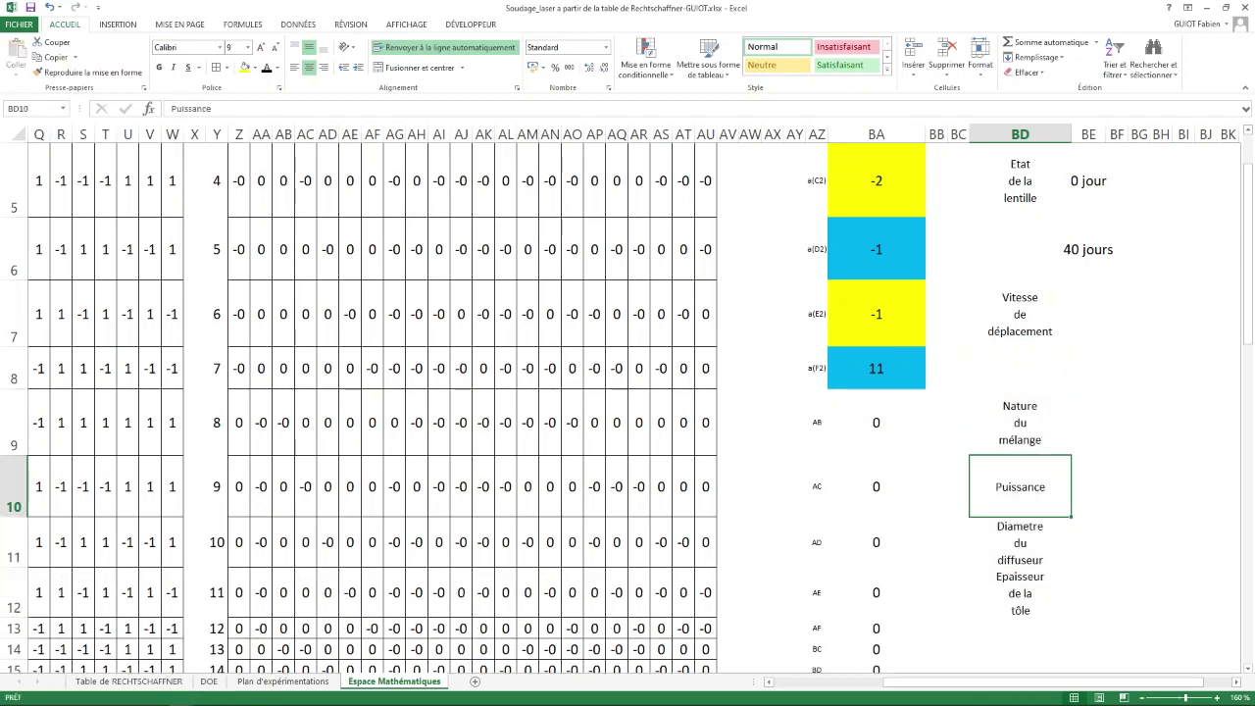
{"action": "left_click_drag", "start_coordinate": [1020, 486], "coordinate": [1019, 592]}
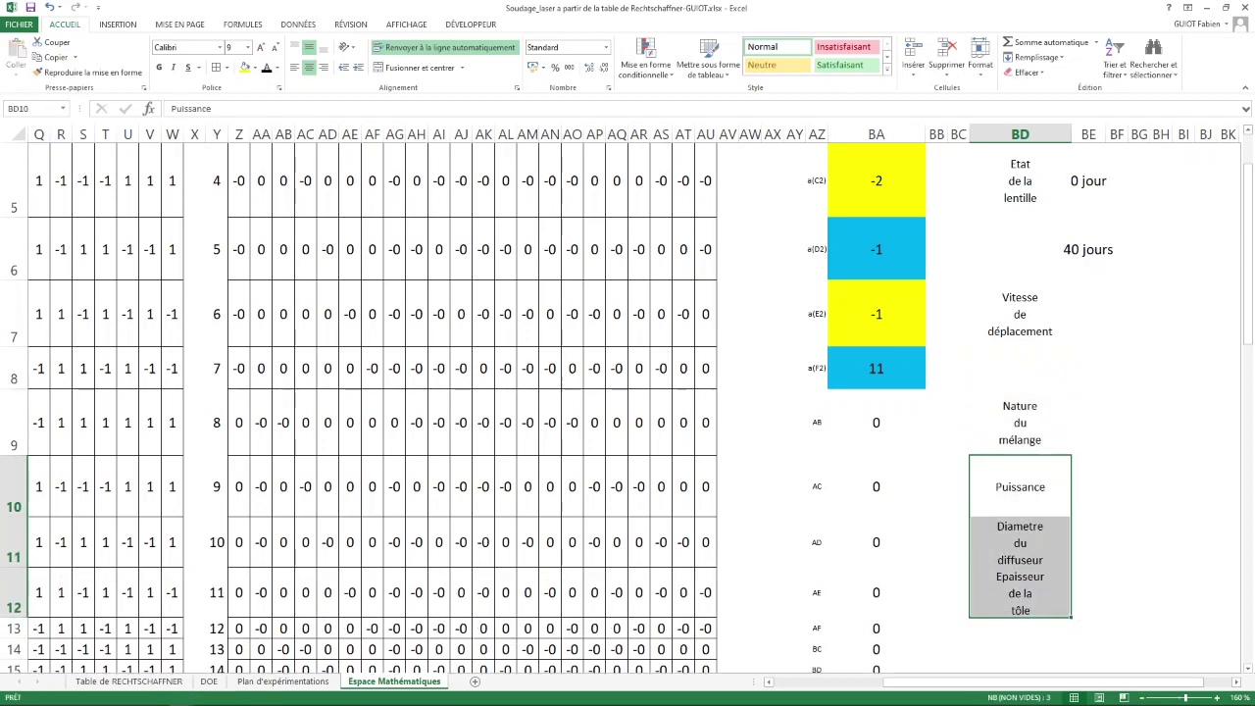
{"action": "key", "text": "ctrl+x"}
{"action": "key", "text": "Down"}
{"action": "key", "text": "Return"}
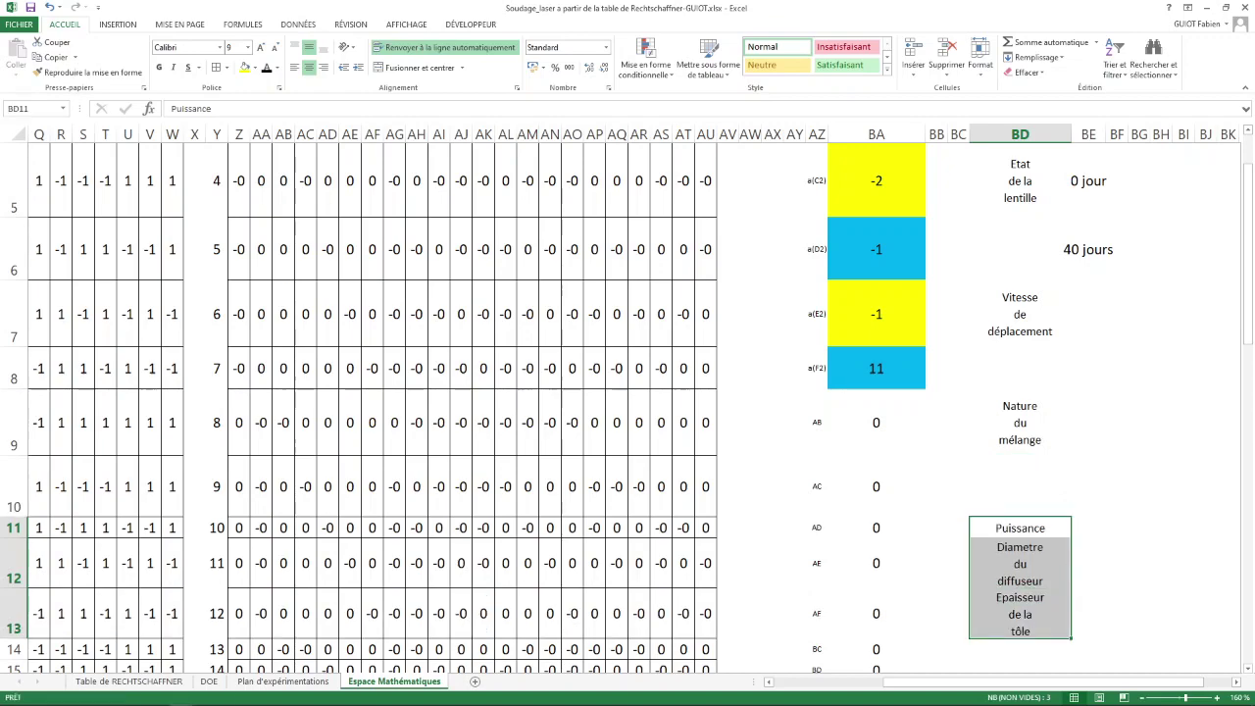
Move the Diametre du diffuseur and Epaisseur de la tôle labels down one row to BD13:BD14.
{"action": "scroll", "coordinate": [627, 406], "scroll_direction": "down", "scroll_amount": 3}
{"action": "scroll", "coordinate": [627, 407], "scroll_direction": "up", "scroll_amount": 3}
{"action": "key", "text": "Down"}
{"action": "key", "text": "shift+Down"}
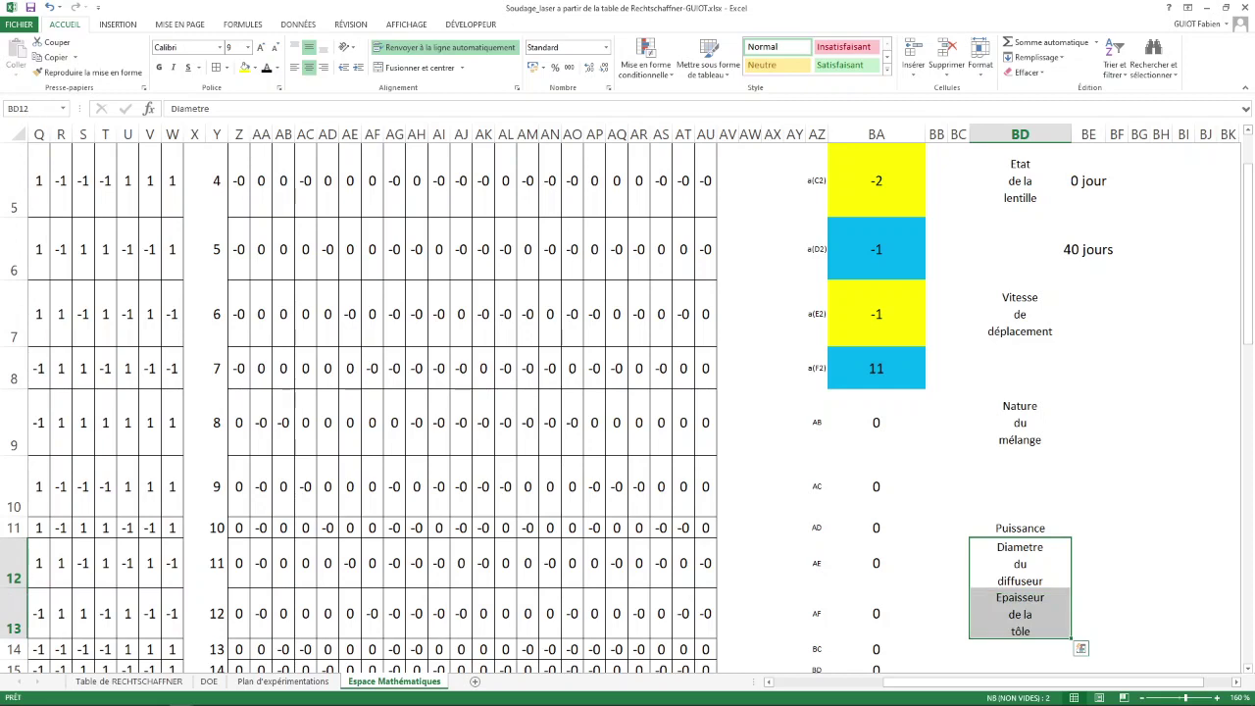
{"action": "key", "text": "ctrl+x"}
{"action": "key", "text": "Down"}
{"action": "key", "text": "Return"}
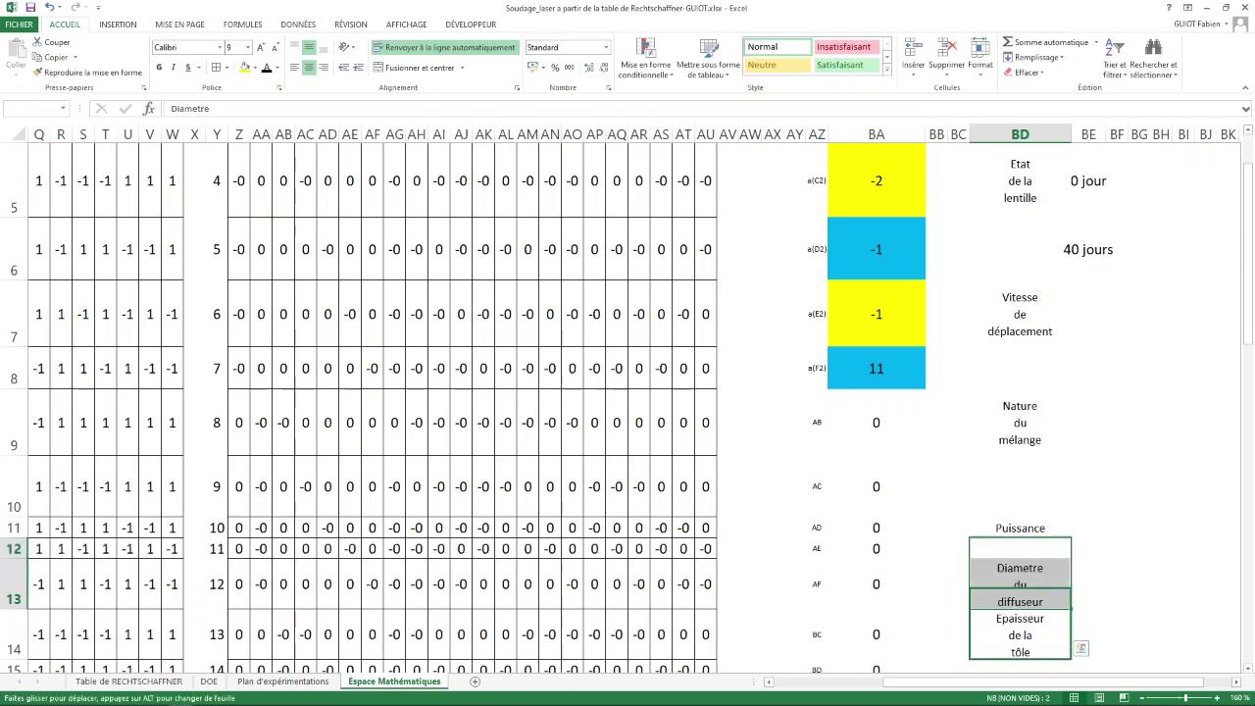
Move the Epaisseur de la tôle label down one row to BD15.
{"action": "left_click", "coordinate": [1020, 431]}
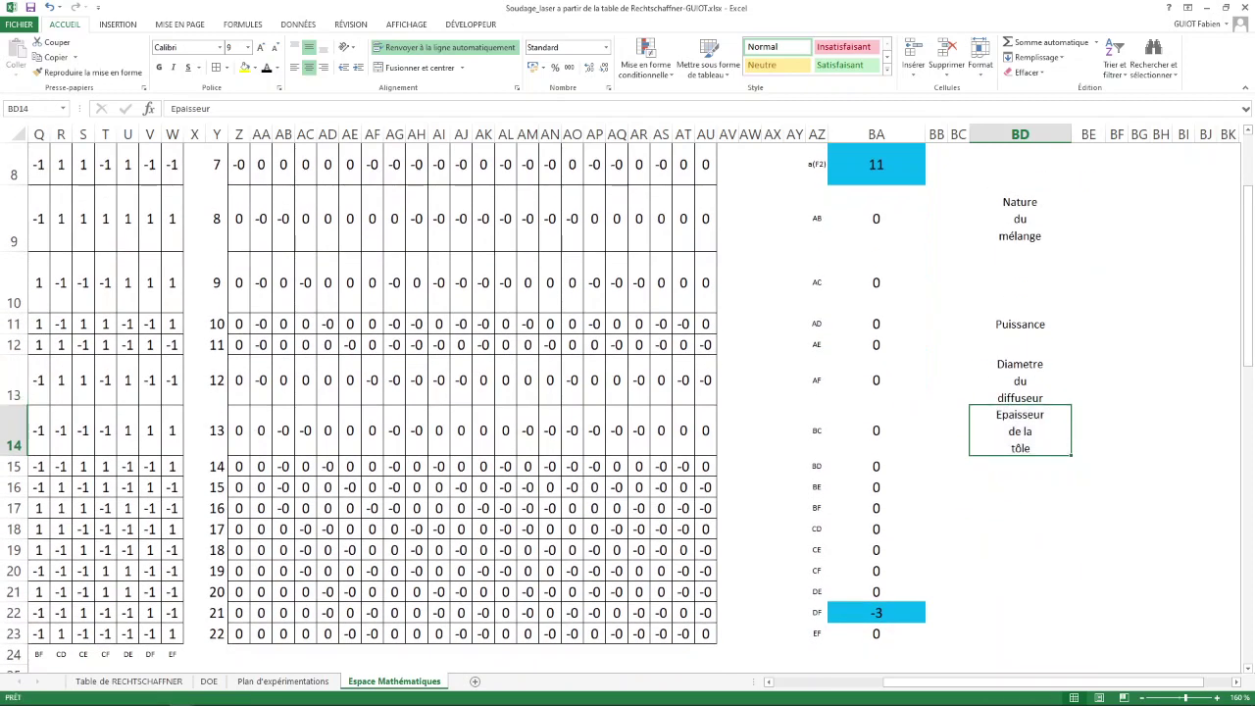
{"action": "key", "text": "ctrl+x"}
{"action": "key", "text": "Down"}
{"action": "key", "text": "Return"}
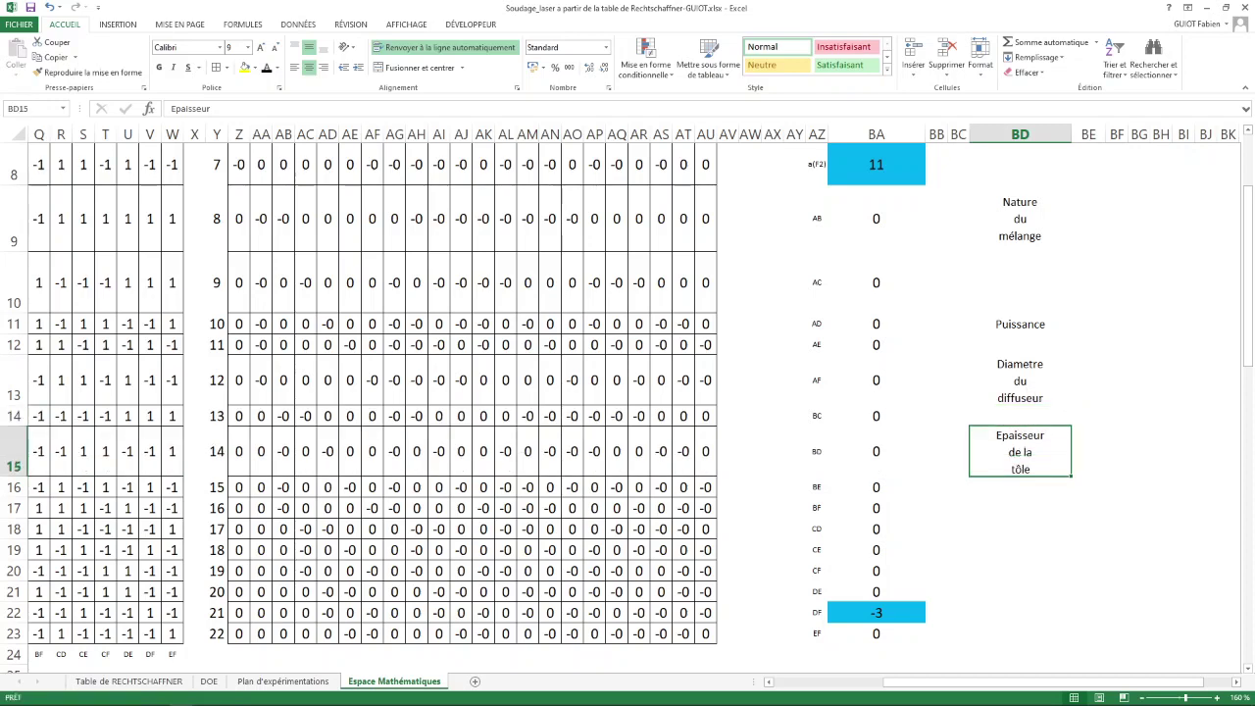
Try to paste the levels from C3:G4 of the Plan d'expérimentations sheet transposed into Espace Mathématiques, starting at BE7.
{"action": "scroll", "coordinate": [633, 408], "scroll_direction": "up", "scroll_amount": 3}
{"action": "left_click", "coordinate": [1088, 419]}
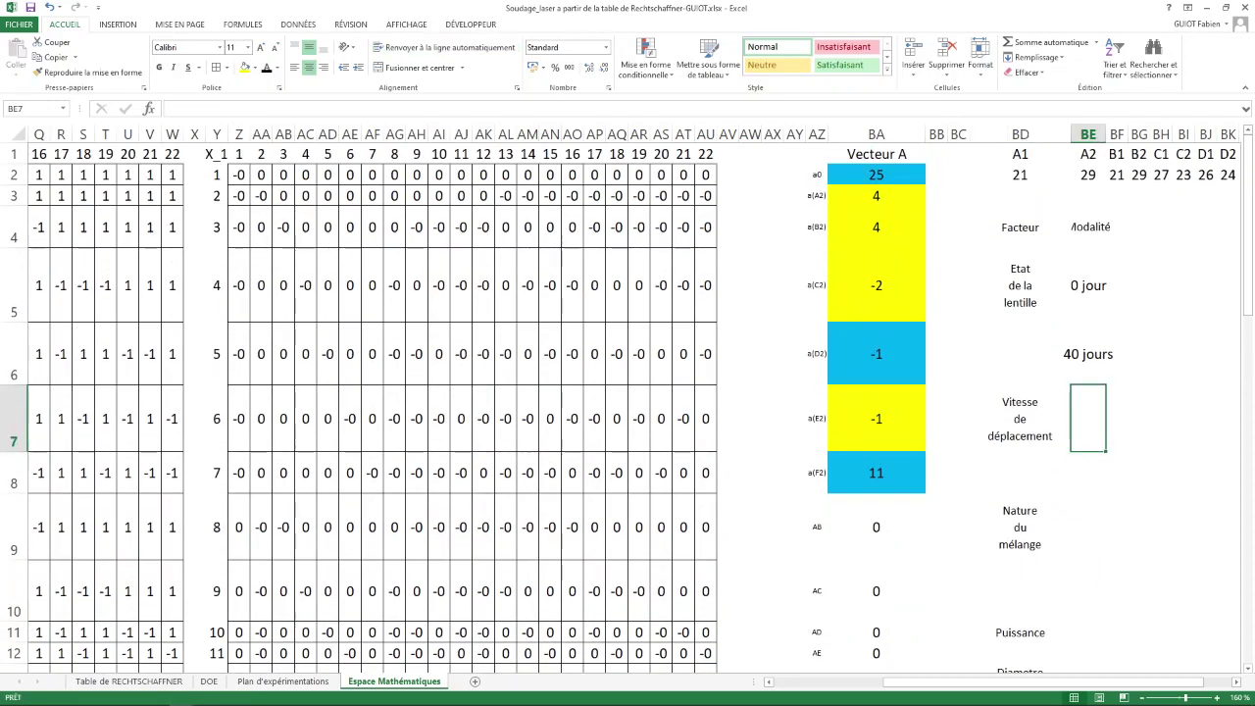
{"action": "right_click", "coordinate": [1092, 417]}
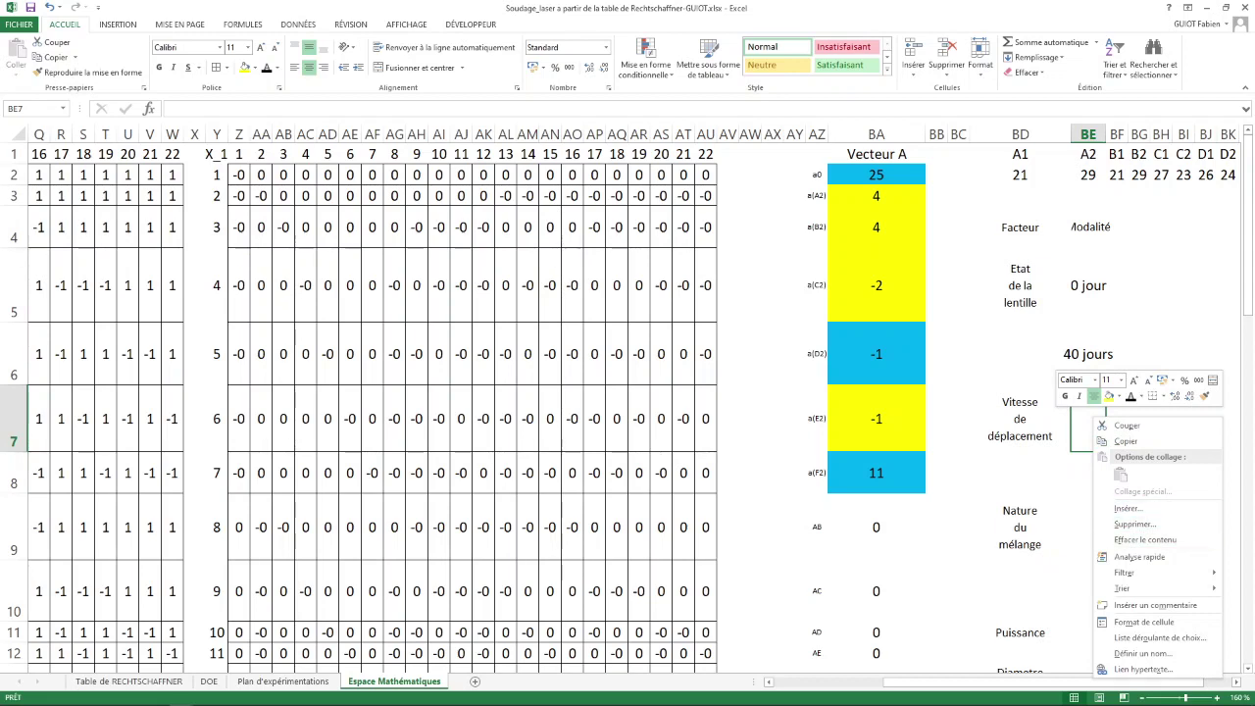
{"action": "left_click", "coordinate": [283, 681]}
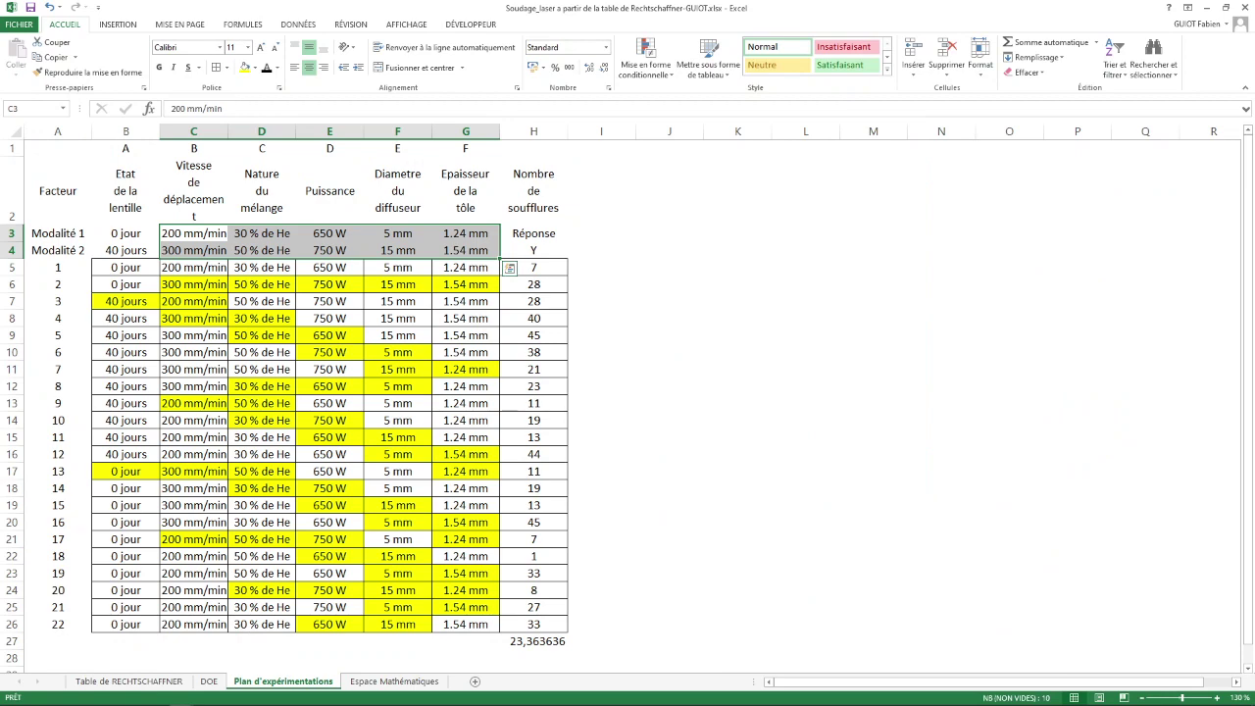
{"action": "key", "text": "ctrl+c"}
{"action": "key", "text": "ctrl+Page_Down"}
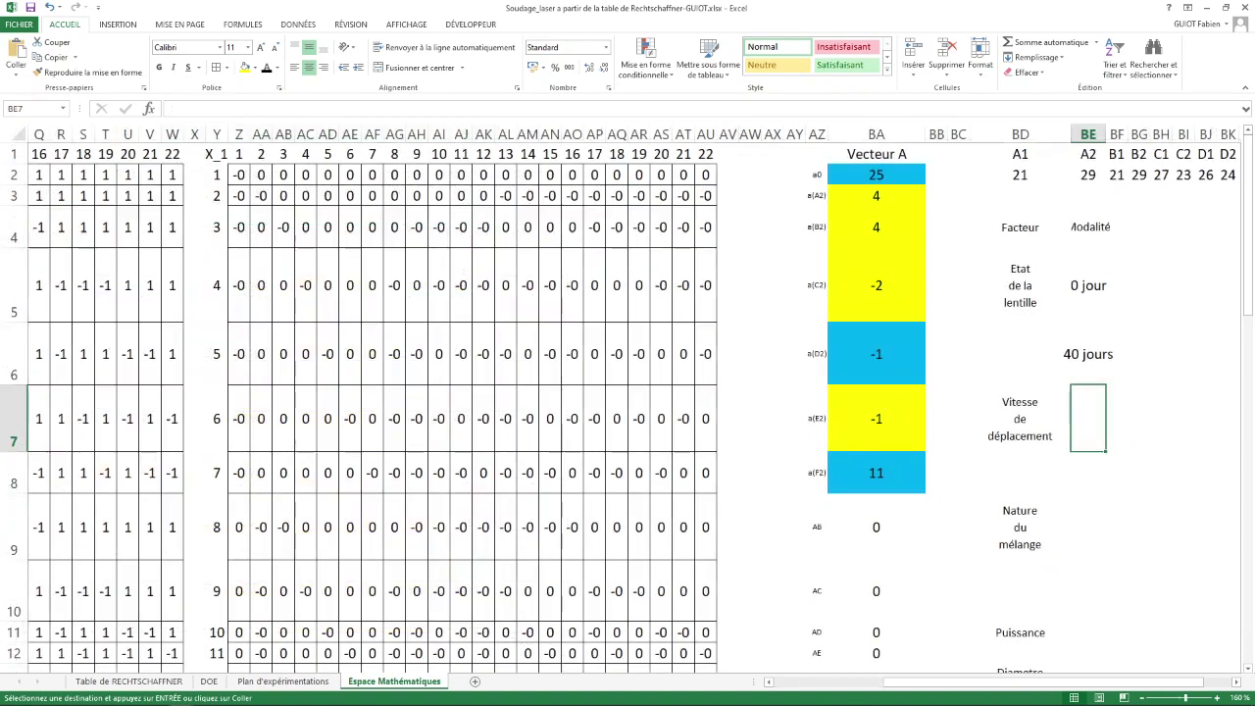
{"action": "key", "text": "shift+F10"}
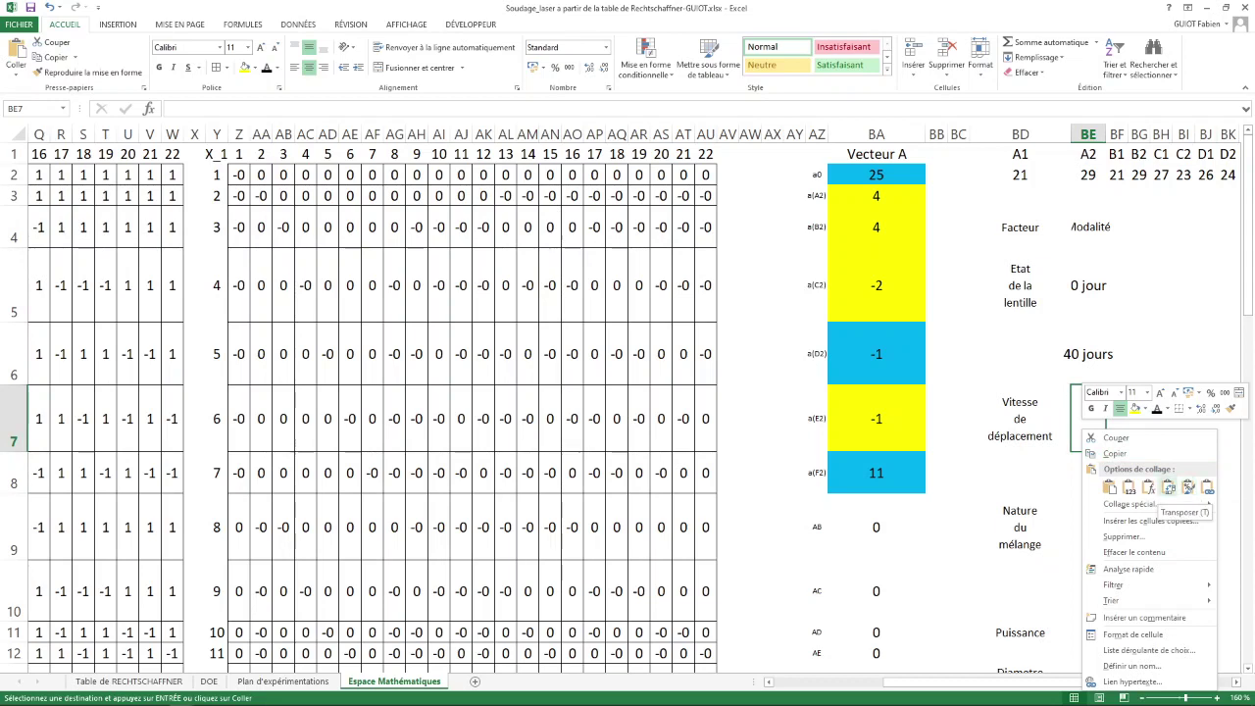
{"action": "key", "text": "Return"}
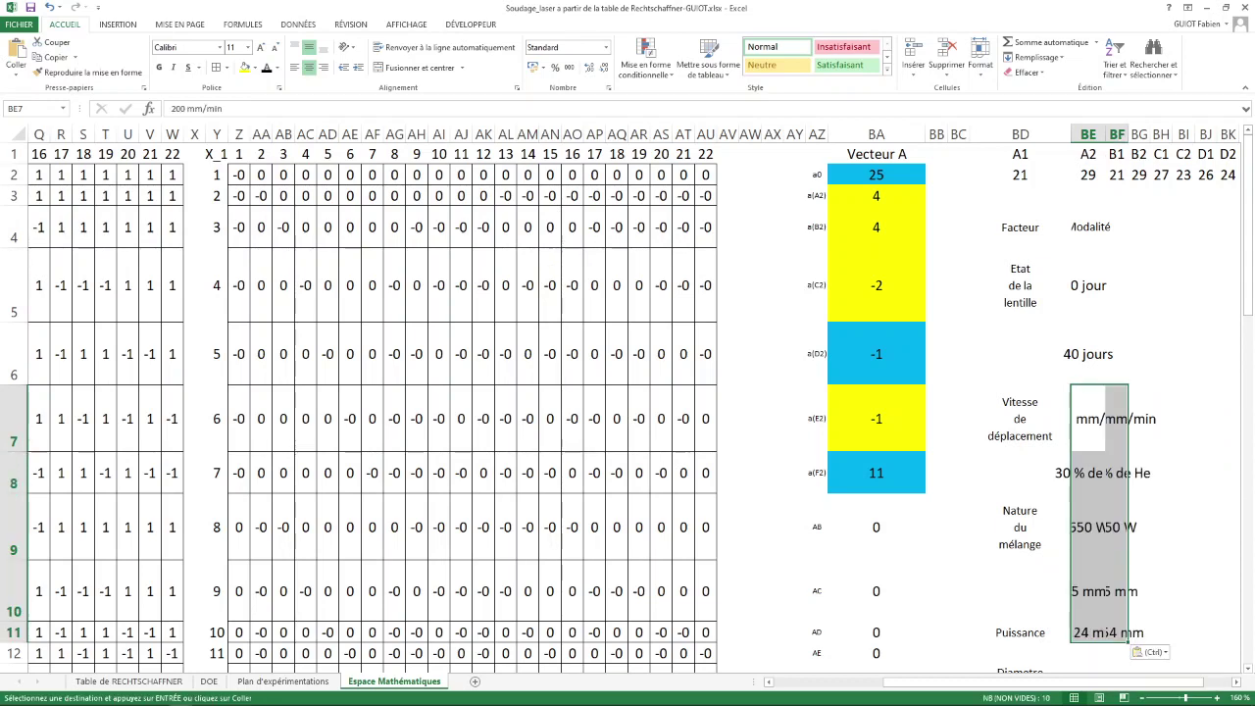
Check the pasted levels against the factor labels and undo the transposed paste.
{"action": "scroll", "coordinate": [633, 407], "scroll_direction": "down", "scroll_amount": 1}
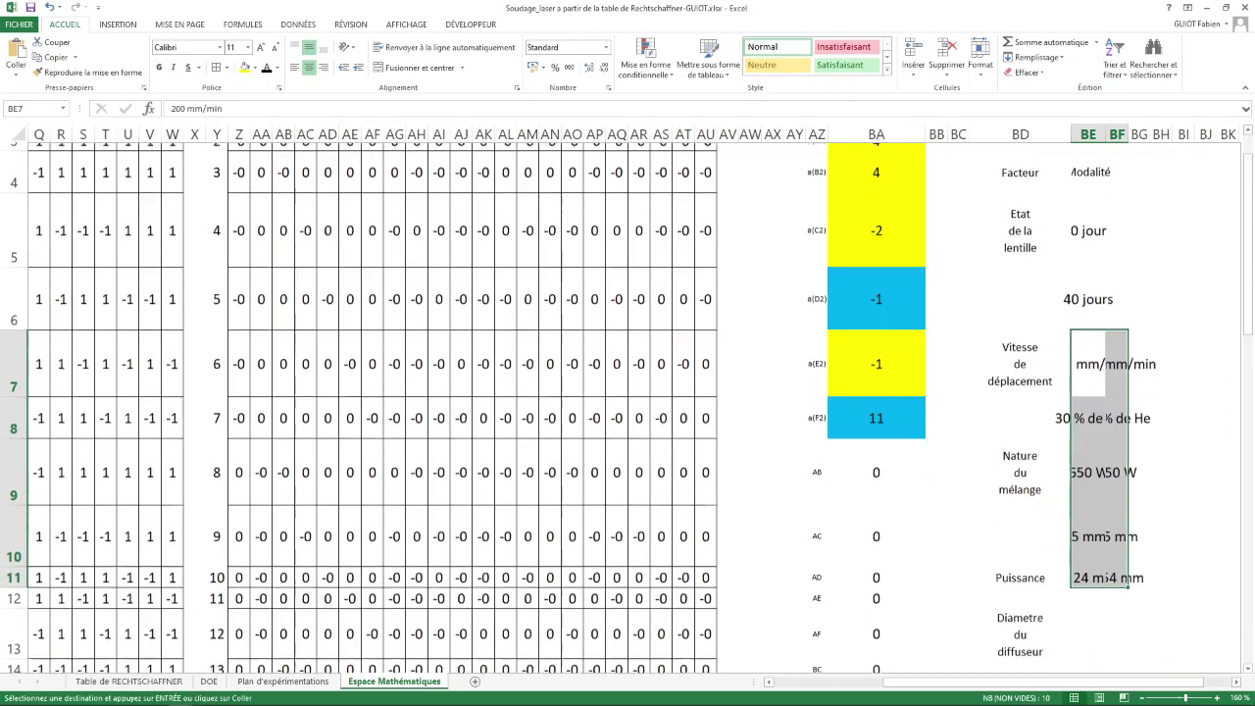
{"action": "left_click", "coordinate": [1088, 356]}
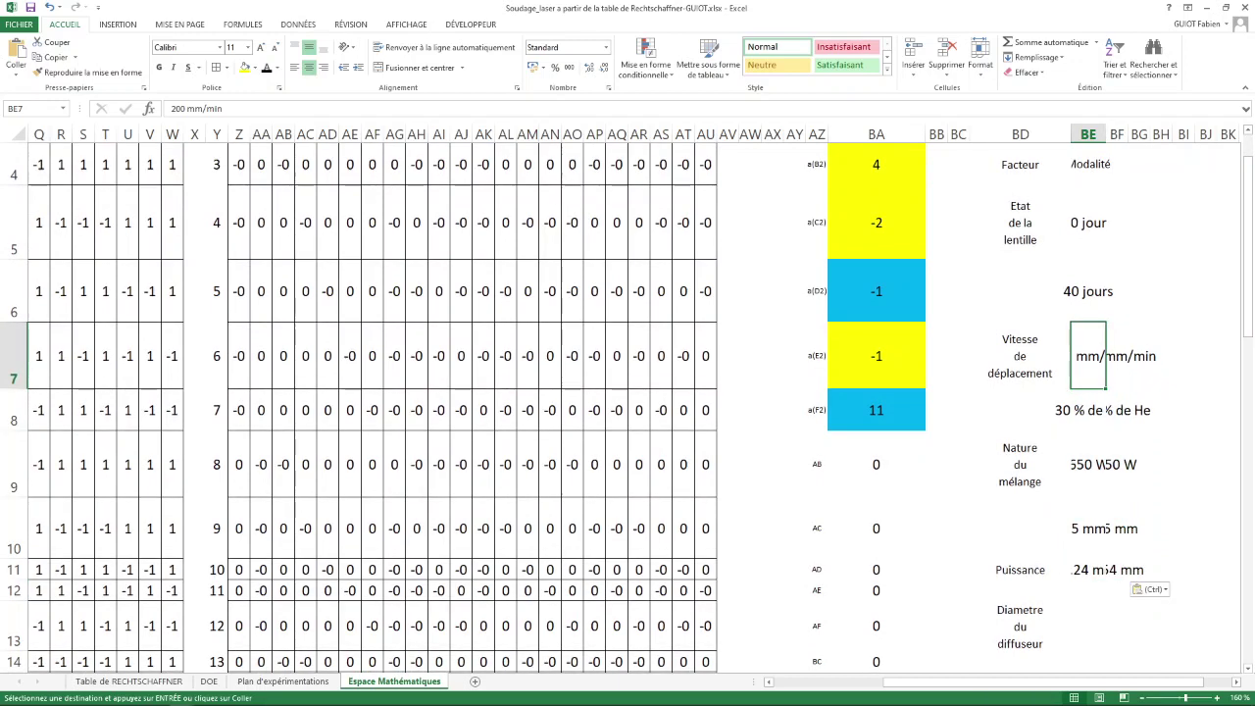
{"action": "left_click", "coordinate": [1139, 356]}
{"action": "left_click", "coordinate": [1088, 410]}
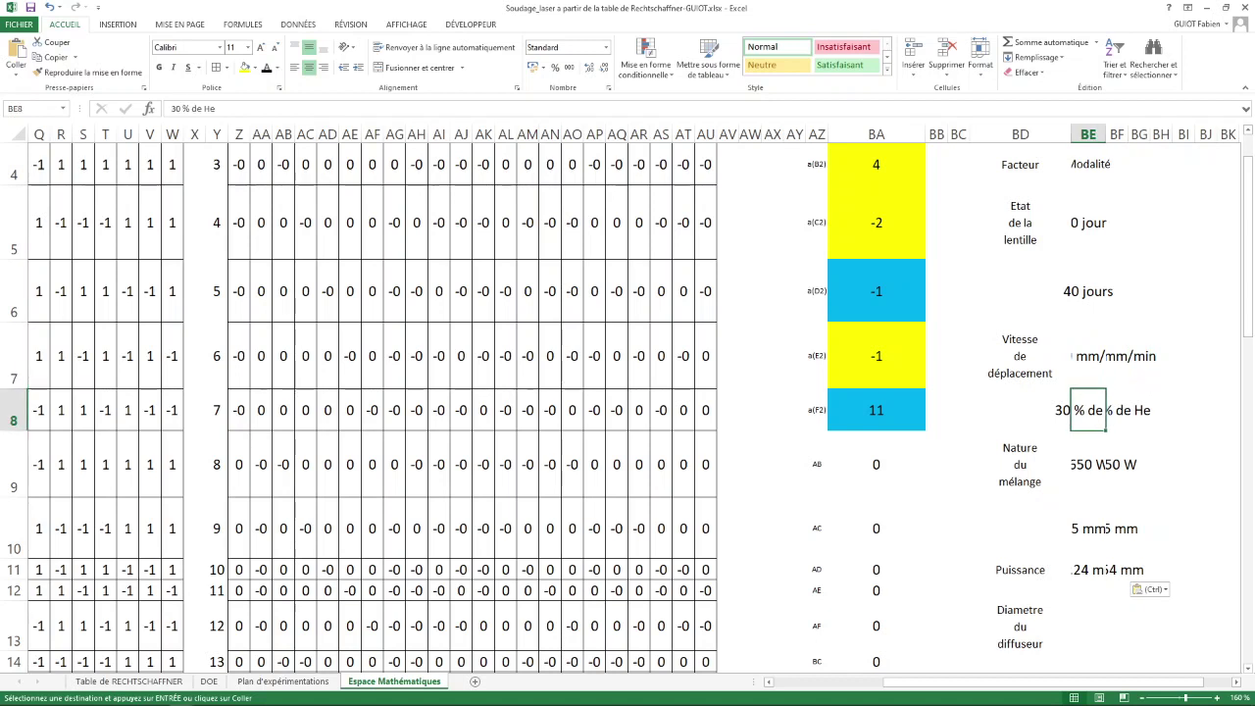
{"action": "left_click", "coordinate": [1088, 355]}
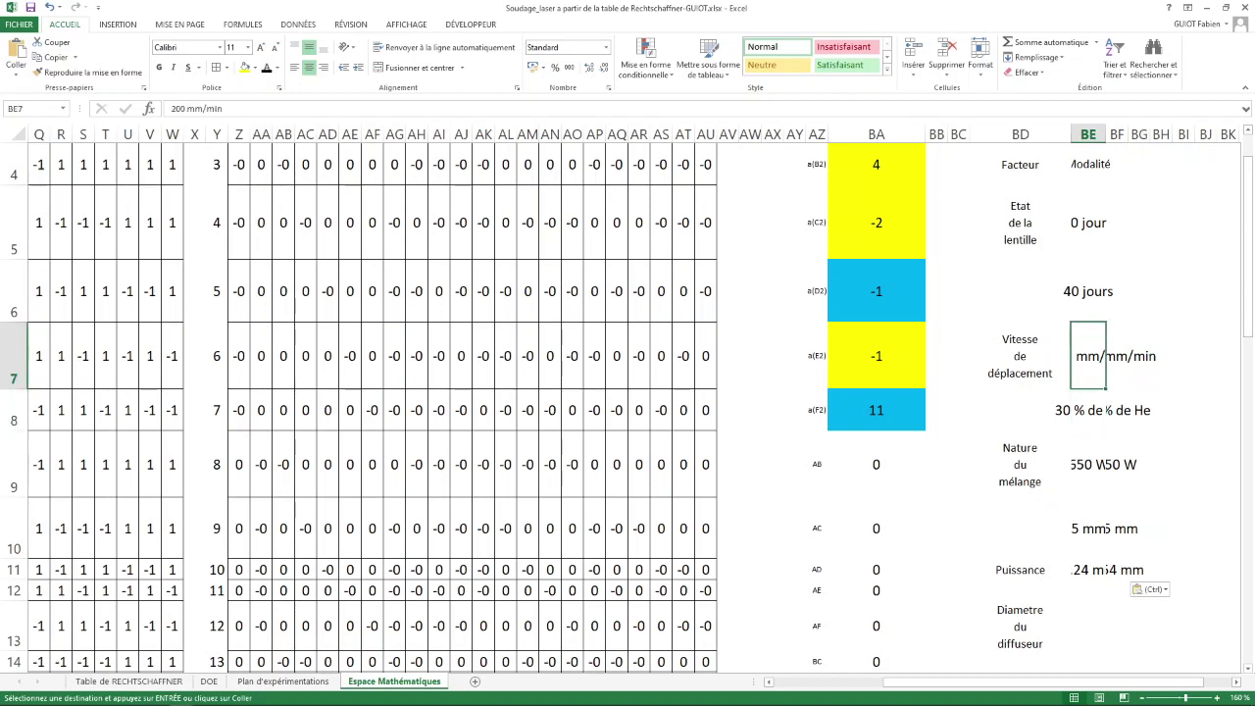
{"action": "key", "text": "ctrl+z"}
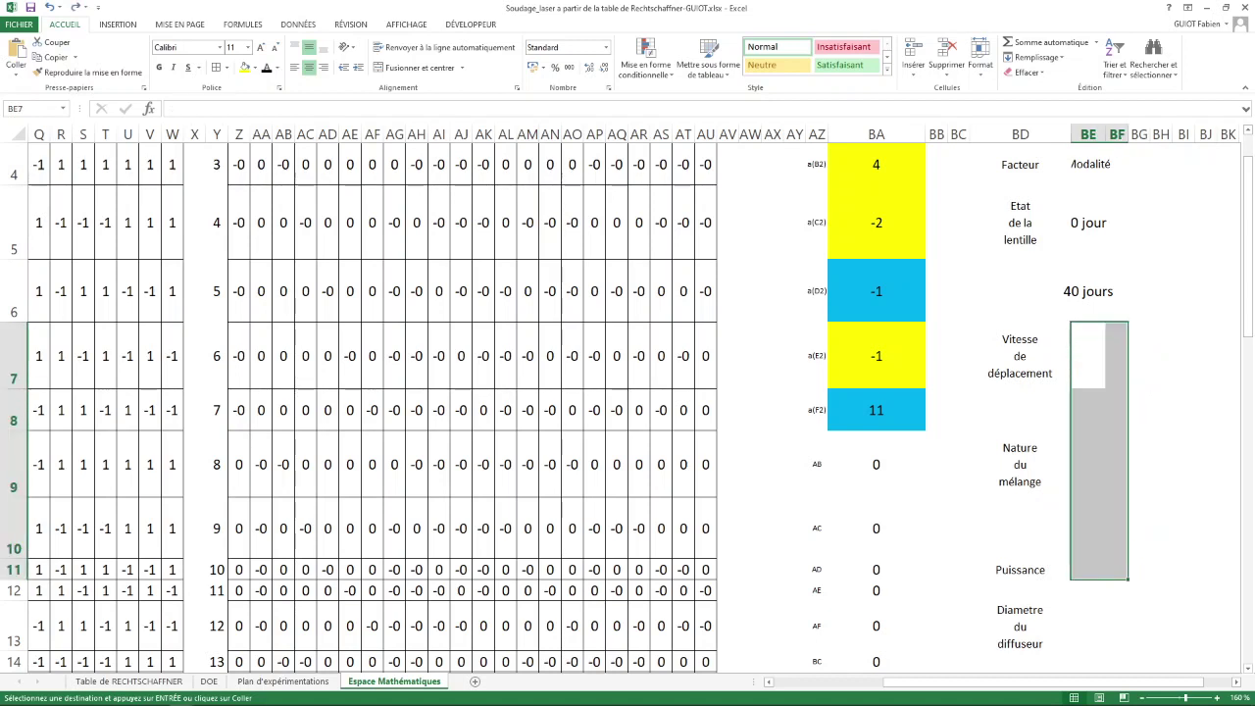
Enter the travel speed levels 200 mm/min in BE7 and 300 mm/min in BE8.
{"action": "left_click", "coordinate": [1088, 356]}
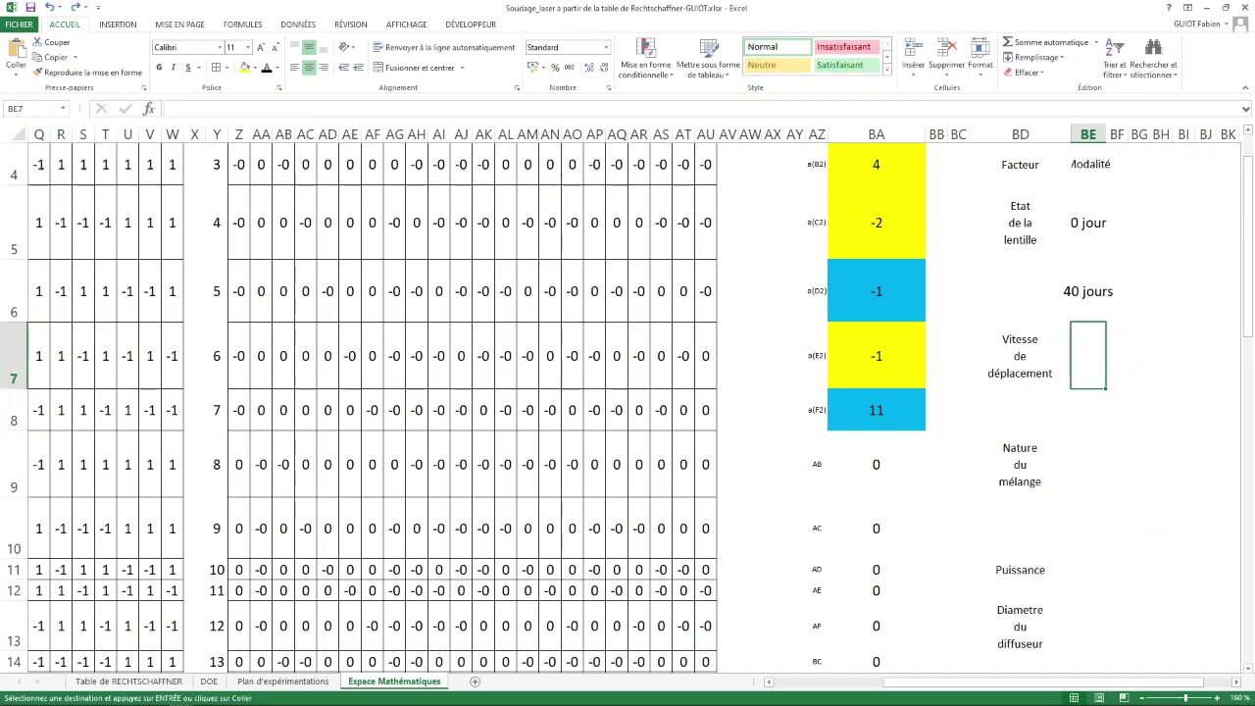
{"action": "type", "text": "200 mm/mi"}
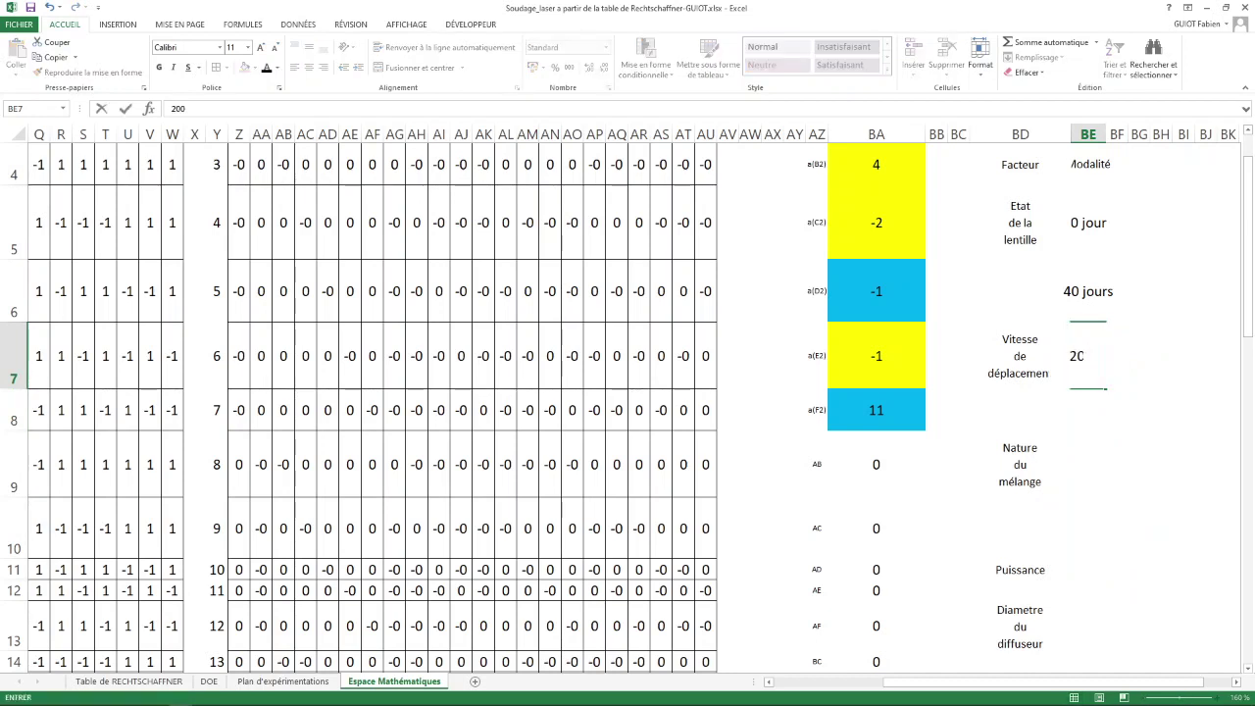
{"action": "type", "text": "n"}
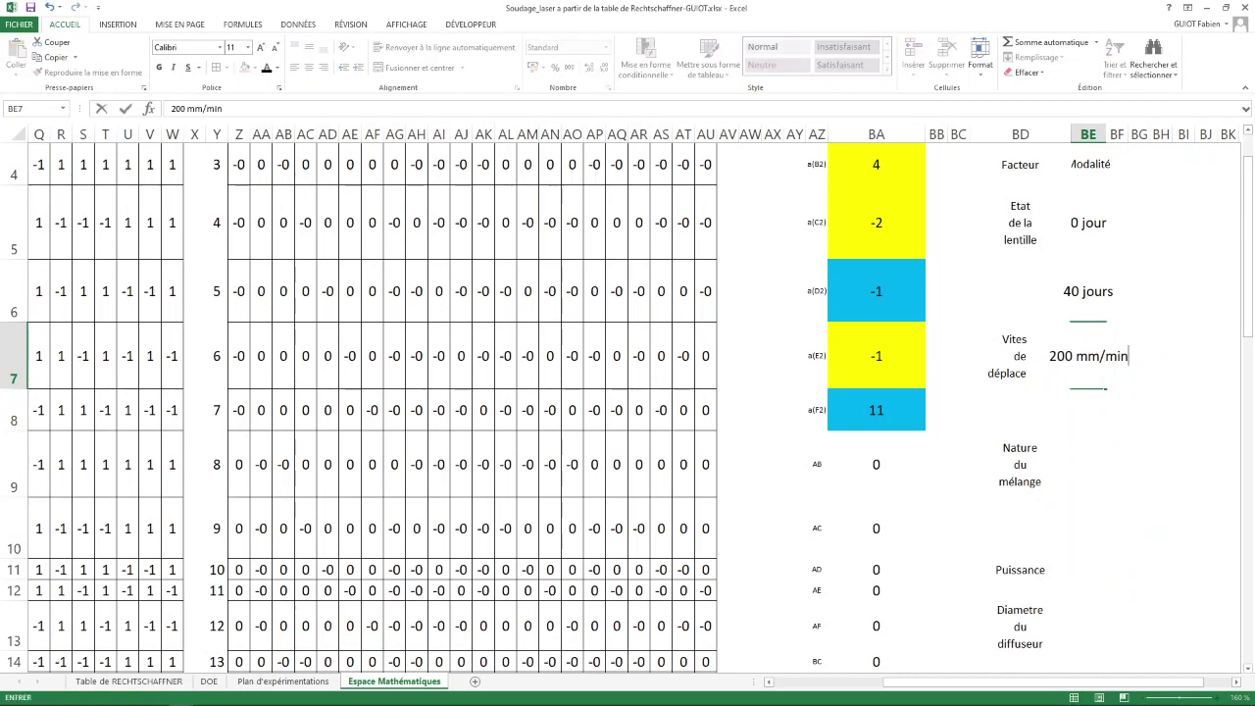
{"action": "key", "text": "Return"}
{"action": "type", "text": "3"}
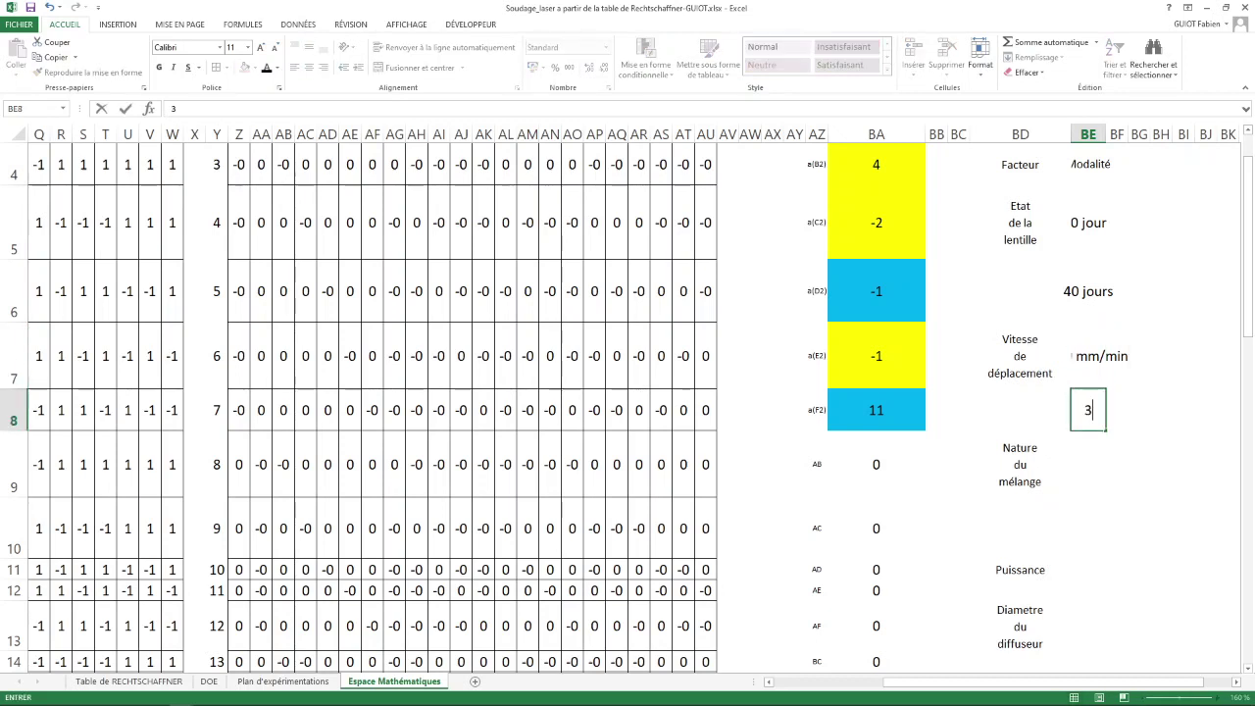
{"action": "type", "text": "00 mm"}
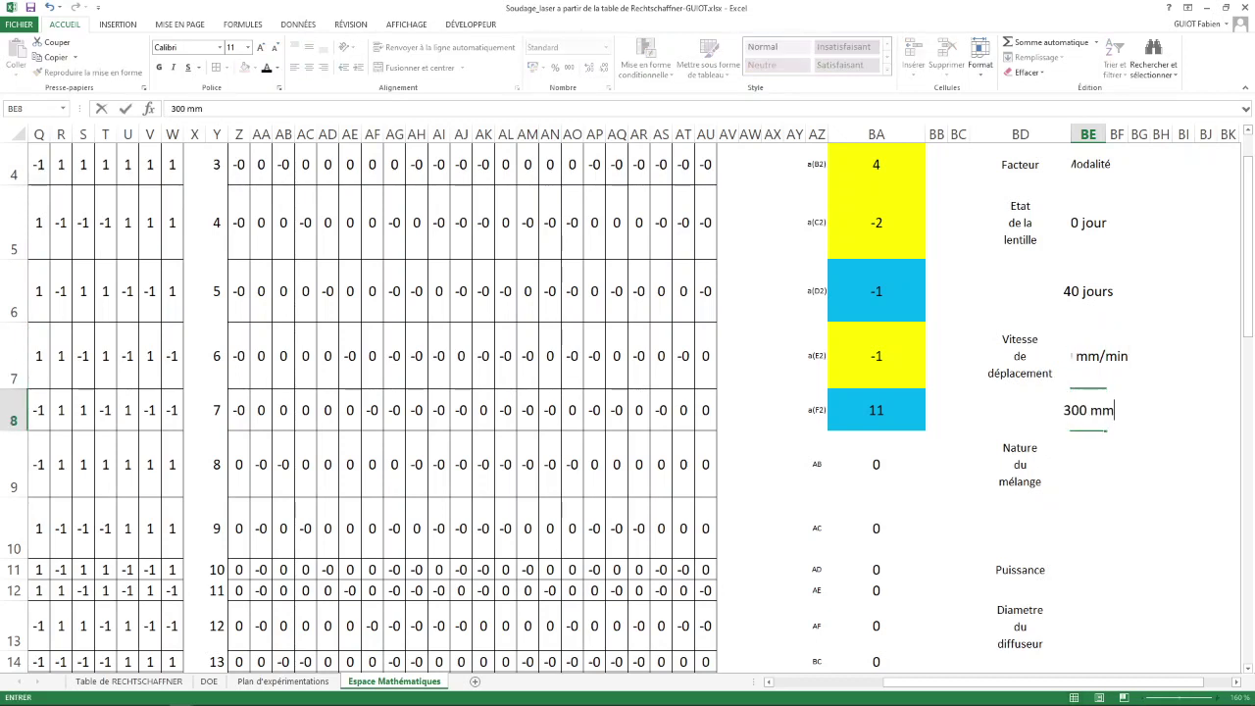
{"action": "type", "text": "/min"}
{"action": "key", "text": "Return"}
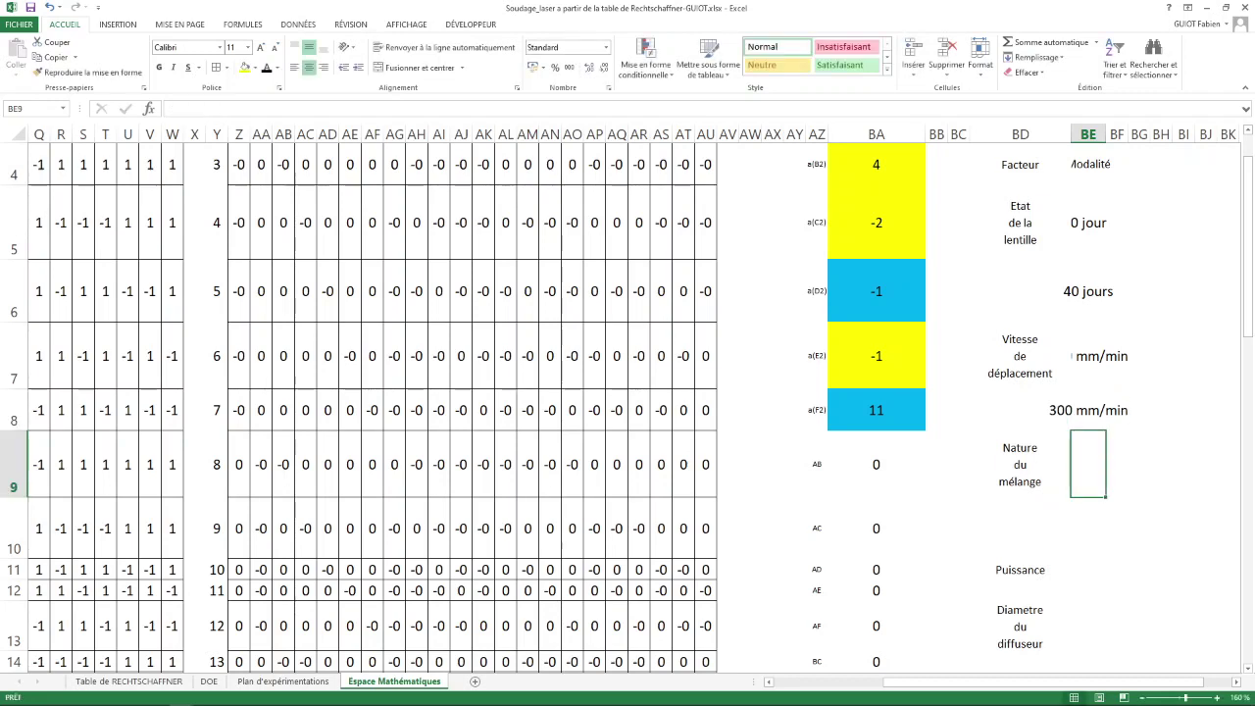
Copy the gas mixture levels 30 % de He and 50 % de He from Plan d'expérimentations into Espace Mathématiques BE9:BE10.
{"action": "key", "text": "ctrl+Page_Up"}
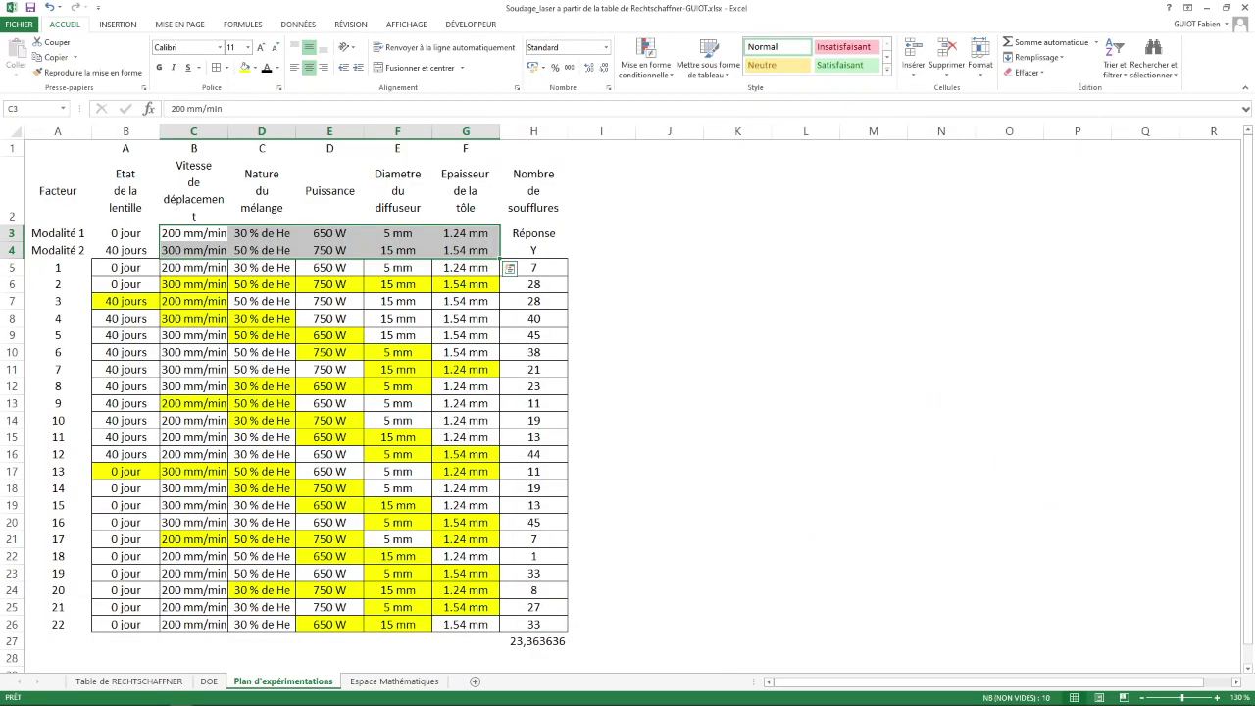
{"action": "left_click_drag", "start_coordinate": [261, 234], "coordinate": [262, 250]}
{"action": "key", "text": "ctrl+c"}
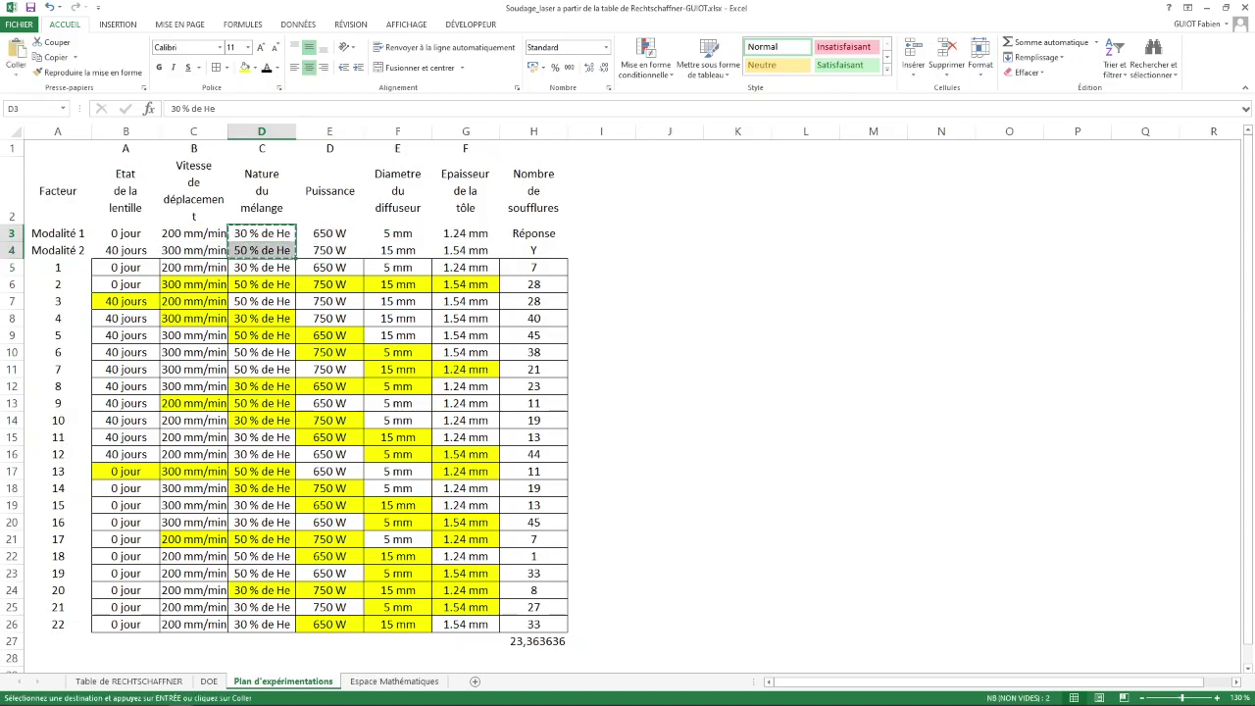
{"action": "key", "text": "ctrl+Page_Down"}
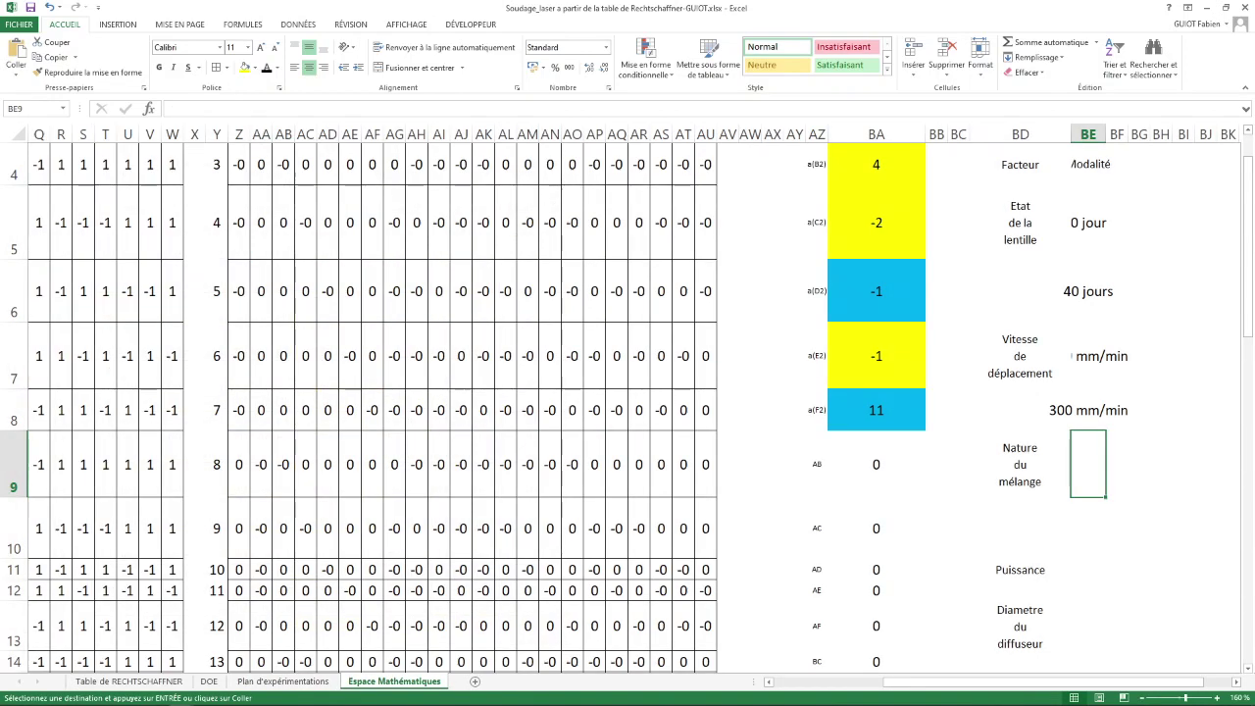
{"action": "key", "text": "ctrl+v"}
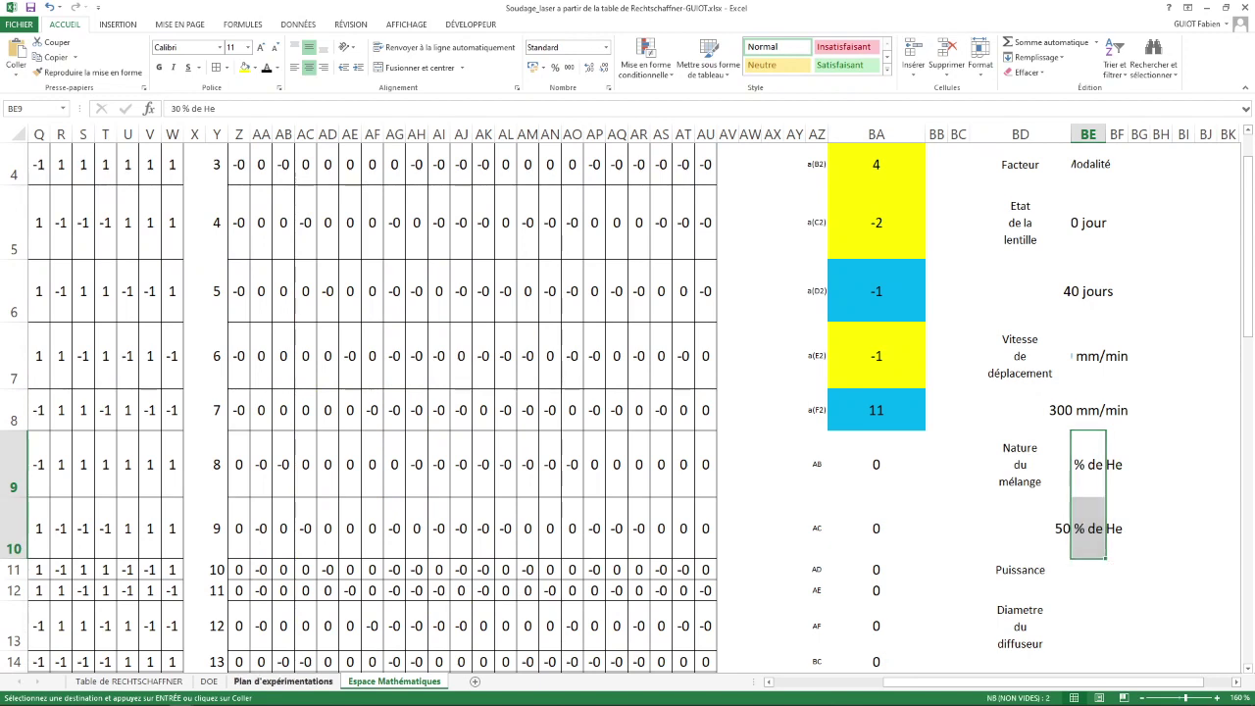
Copy the Puissance levels 650 W and 750 W from Plan d'expérimentations into BE11:BE12 of Espace Mathématiques.
{"action": "key", "text": "ctrl+Page_Up"}
{"action": "key", "text": "Right"}
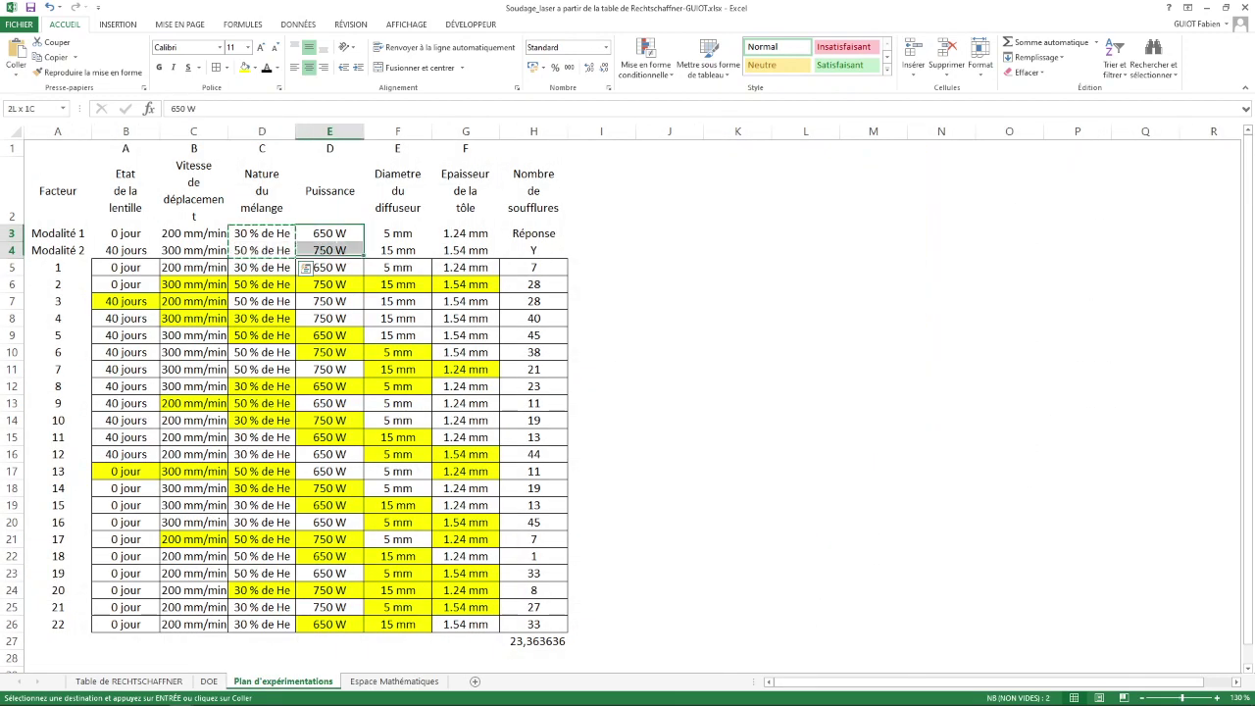
{"action": "key", "text": "shift+Down"}
{"action": "key", "text": "ctrl+c"}
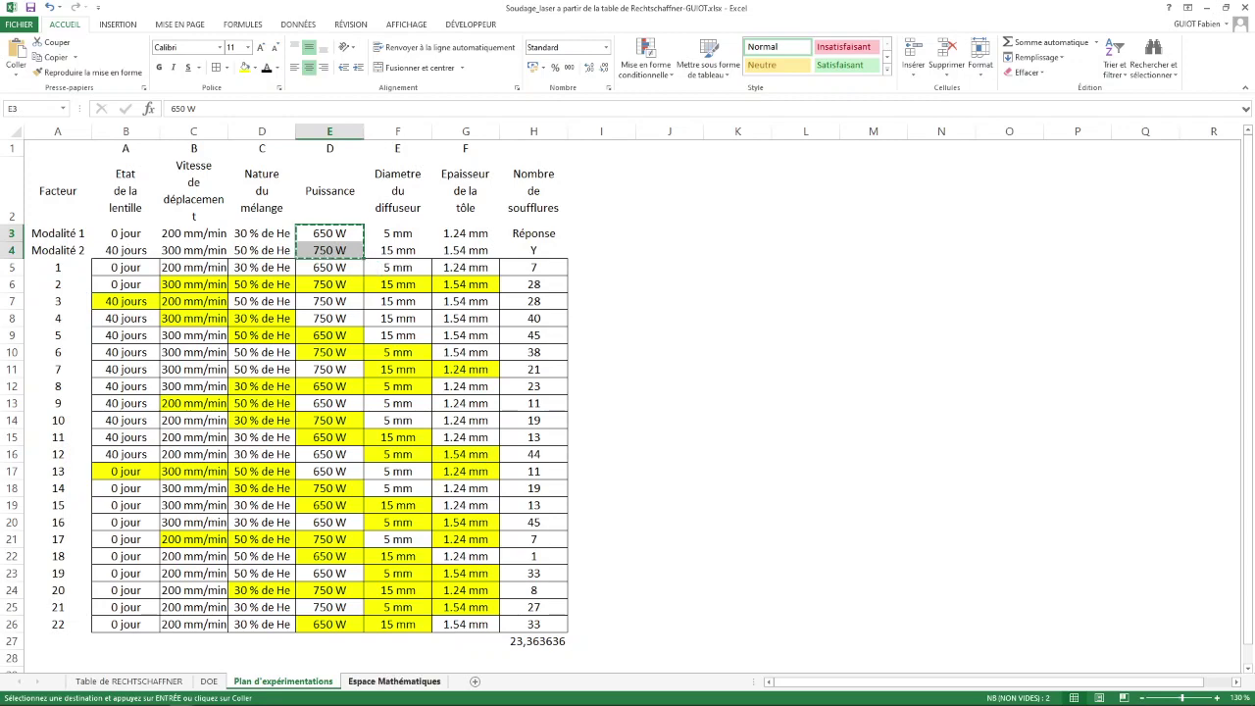
{"action": "key", "text": "ctrl+Page_Down"}
{"action": "left_click", "coordinate": [1088, 570]}
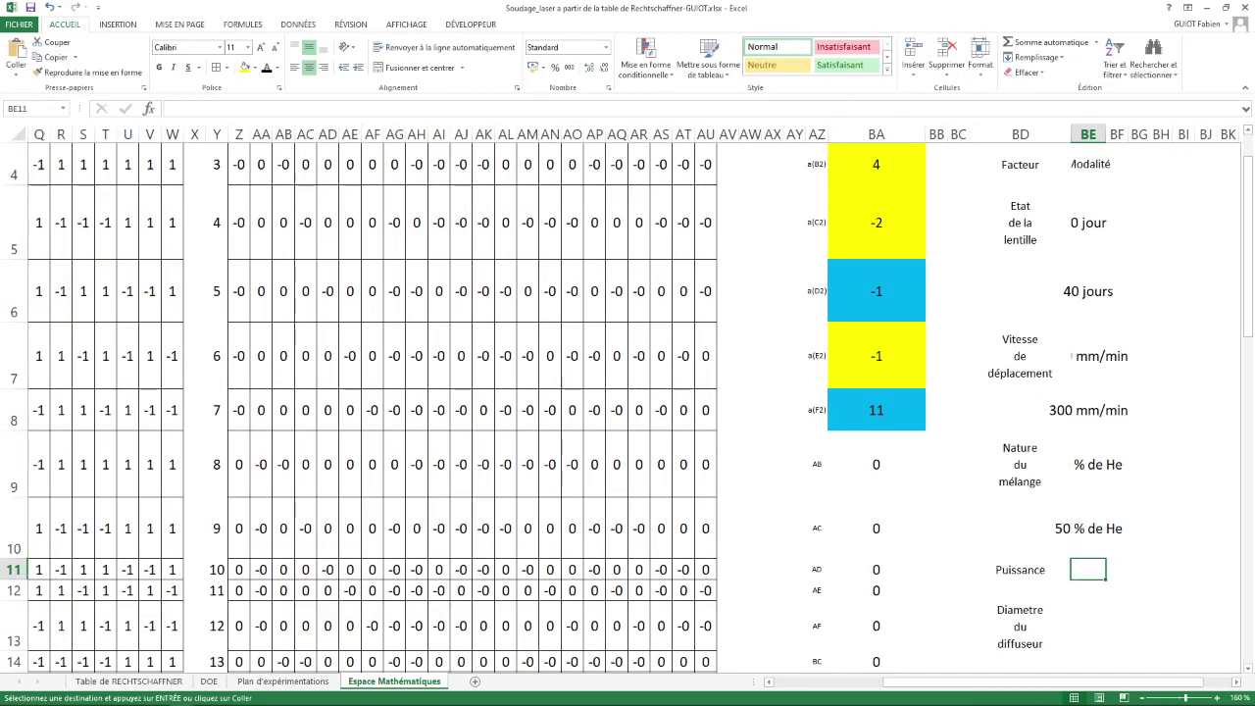
{"action": "key", "text": "ctrl+v"}
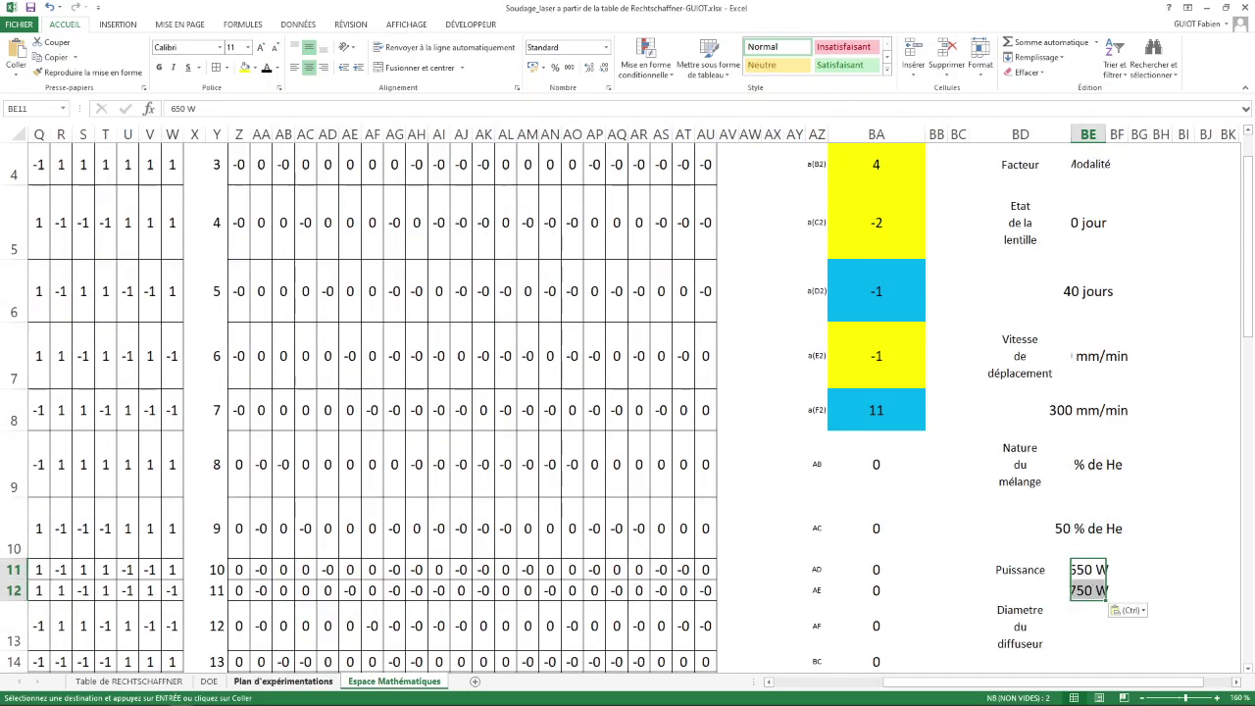
Copy the diffuser diameter levels 5 mm and 15 mm from Plan d'expérimentations into BE13:BE14 of Espace Mathématiques.
{"action": "left_click", "coordinate": [284, 680]}
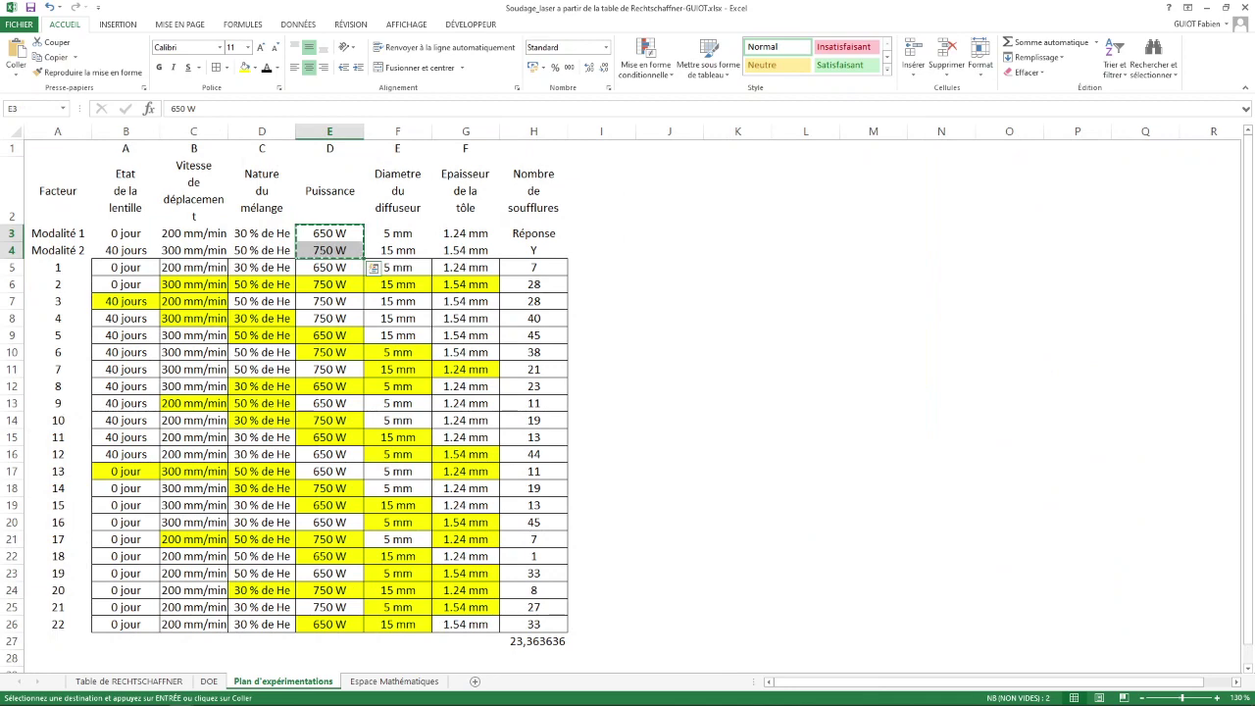
{"action": "left_click_drag", "start_coordinate": [397, 233], "coordinate": [397, 250]}
{"action": "key", "text": "ctrl+c"}
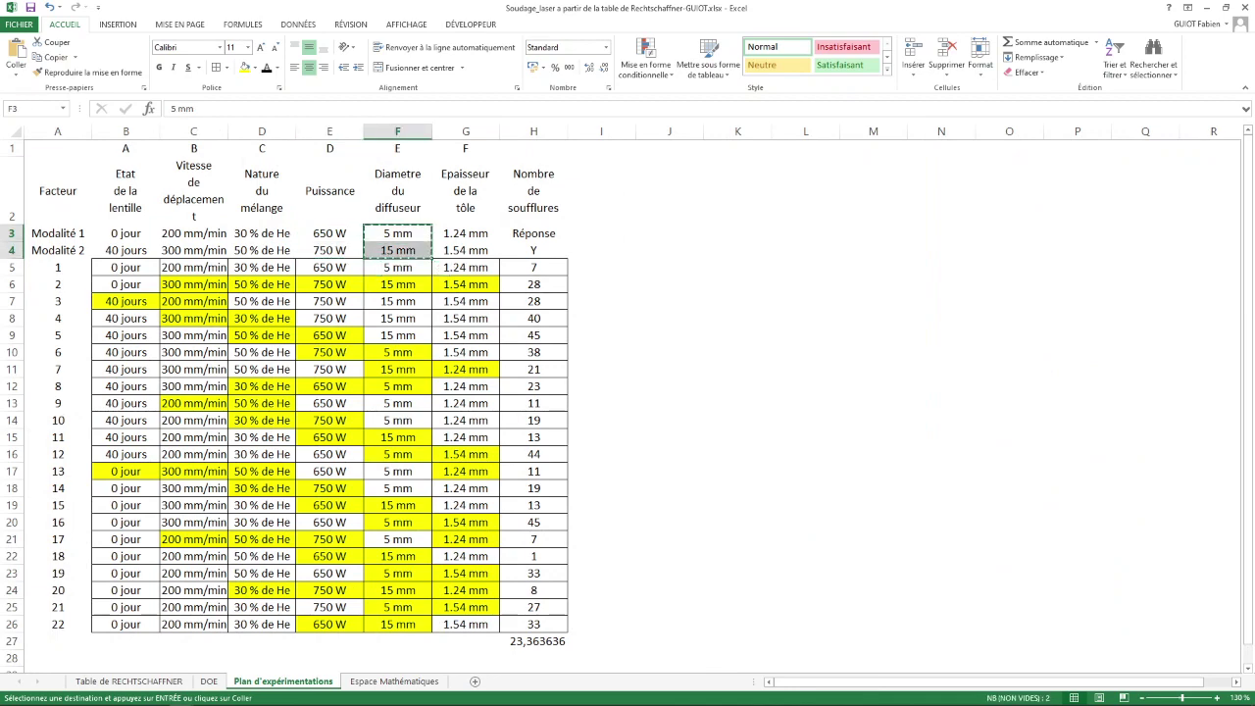
{"action": "left_click", "coordinate": [394, 681]}
{"action": "left_click", "coordinate": [1088, 625]}
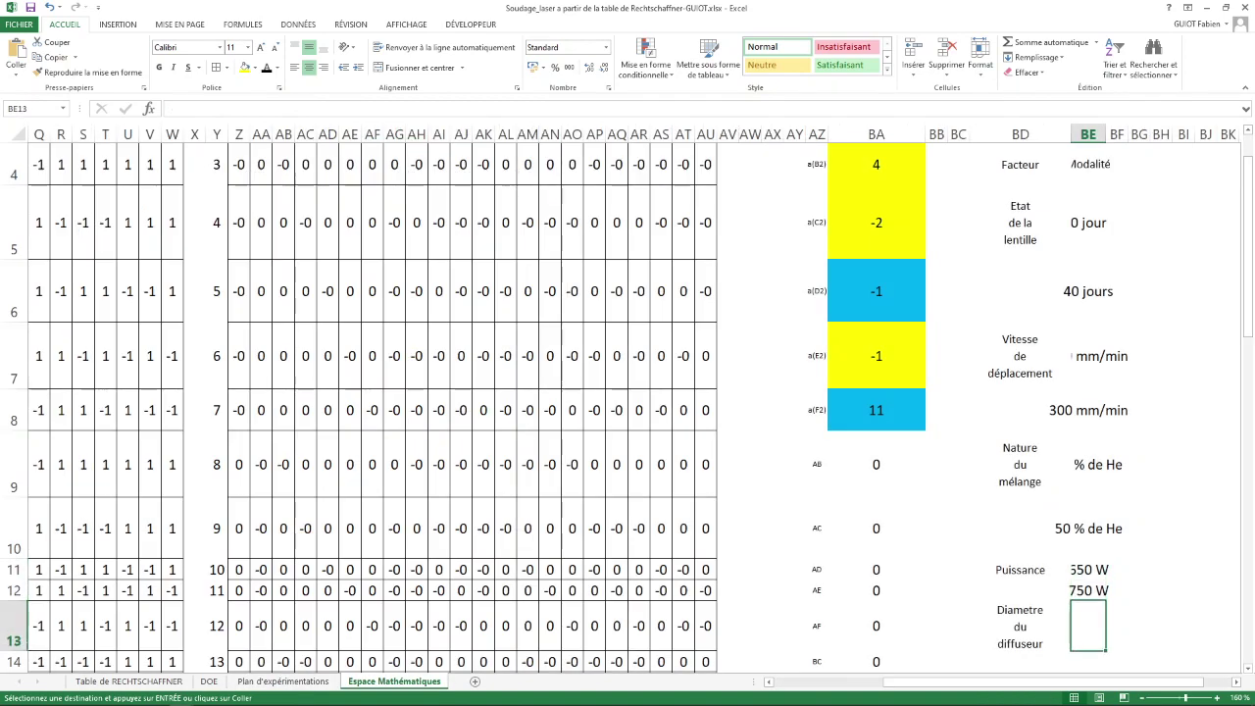
{"action": "key", "text": "ctrl+v"}
Copy the sheet thickness levels 1.24 mm and 1.54 mm from Plan d'expérimentations into BE15:BE16 of Espace Mathématiques.
{"action": "scroll", "coordinate": [627, 408], "scroll_direction": "down", "scroll_amount": 1}
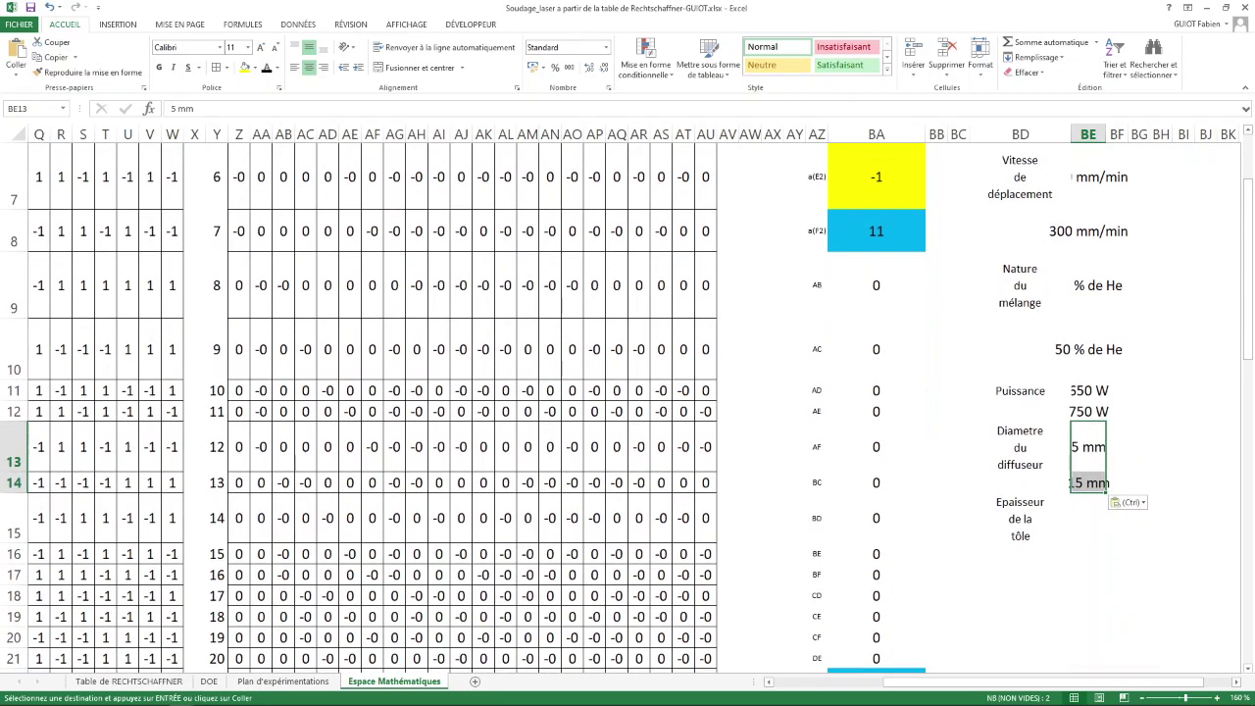
{"action": "left_click", "coordinate": [284, 681]}
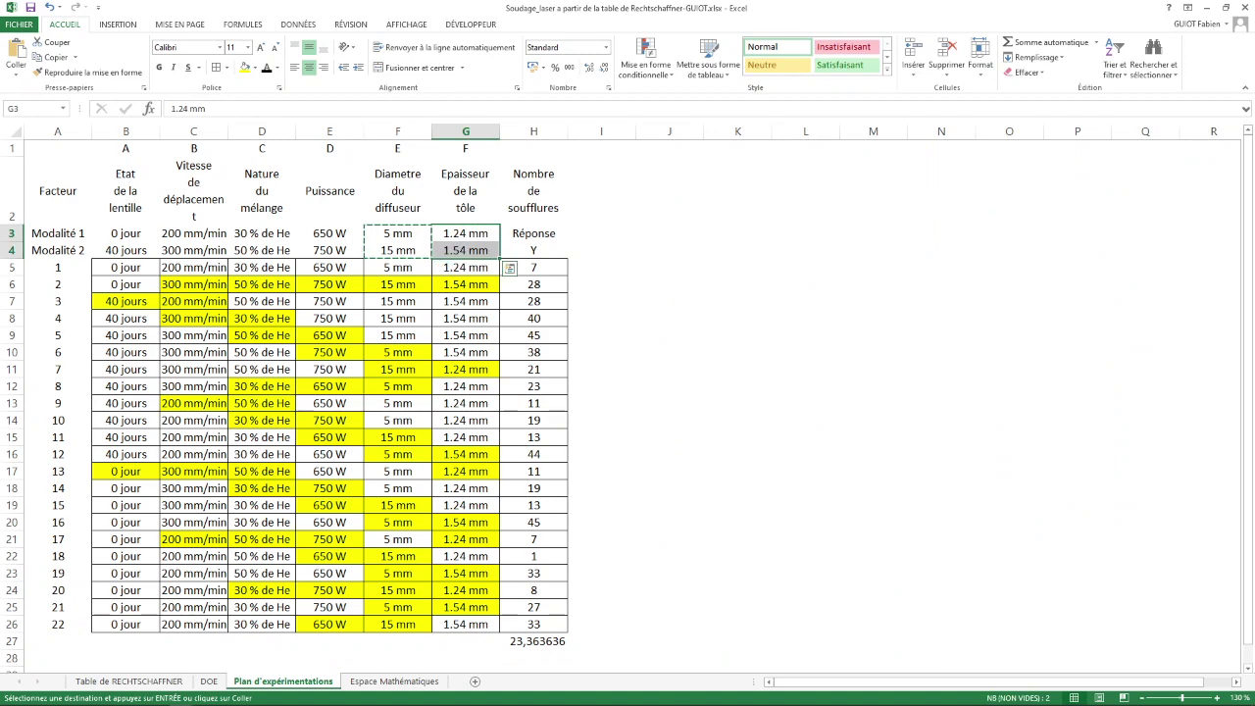
{"action": "key", "text": "ctrl+c"}
{"action": "key", "text": "ctrl+Page_Down"}
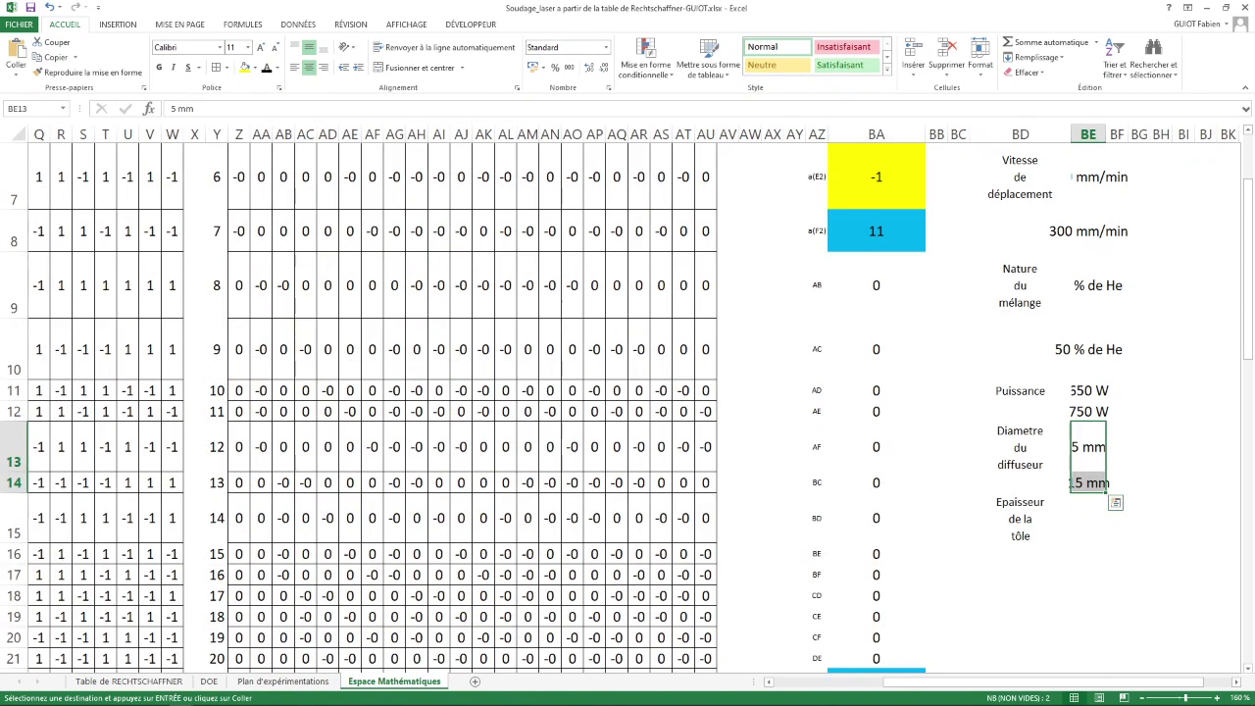
{"action": "left_click", "coordinate": [1088, 518]}
{"action": "key", "text": "ctrl+v"}
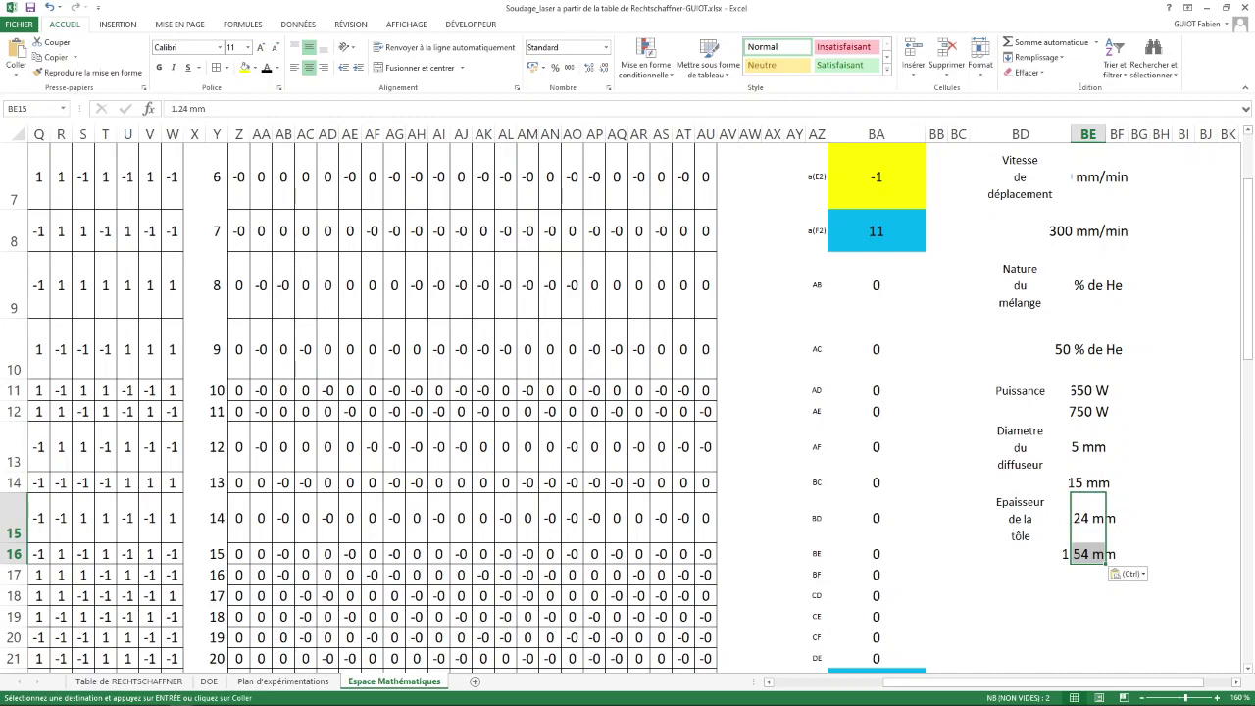
Set the font size of BD4:BH16 to 8 and widen column BE so the full level texts fit.
{"action": "scroll", "coordinate": [628, 402], "scroll_direction": "up", "scroll_amount": 2}
{"action": "left_click_drag", "start_coordinate": [1020, 227], "coordinate": [1171, 624]}
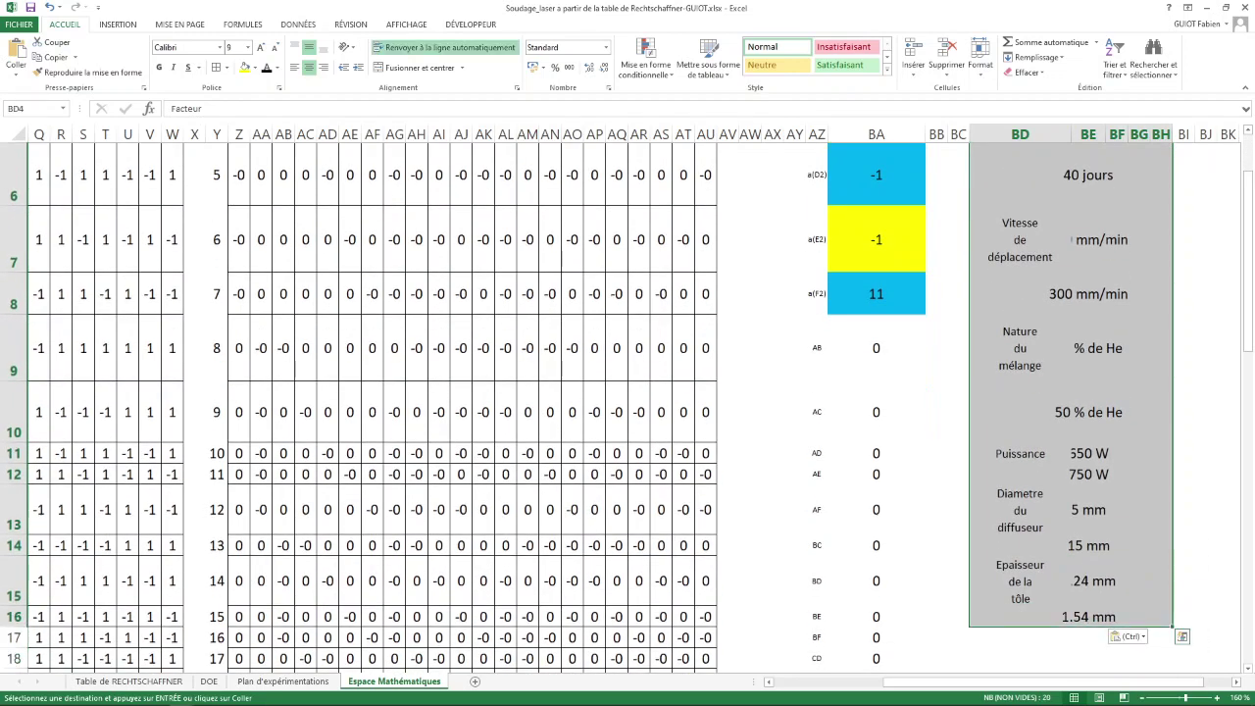
{"action": "left_click", "coordinate": [248, 47]}
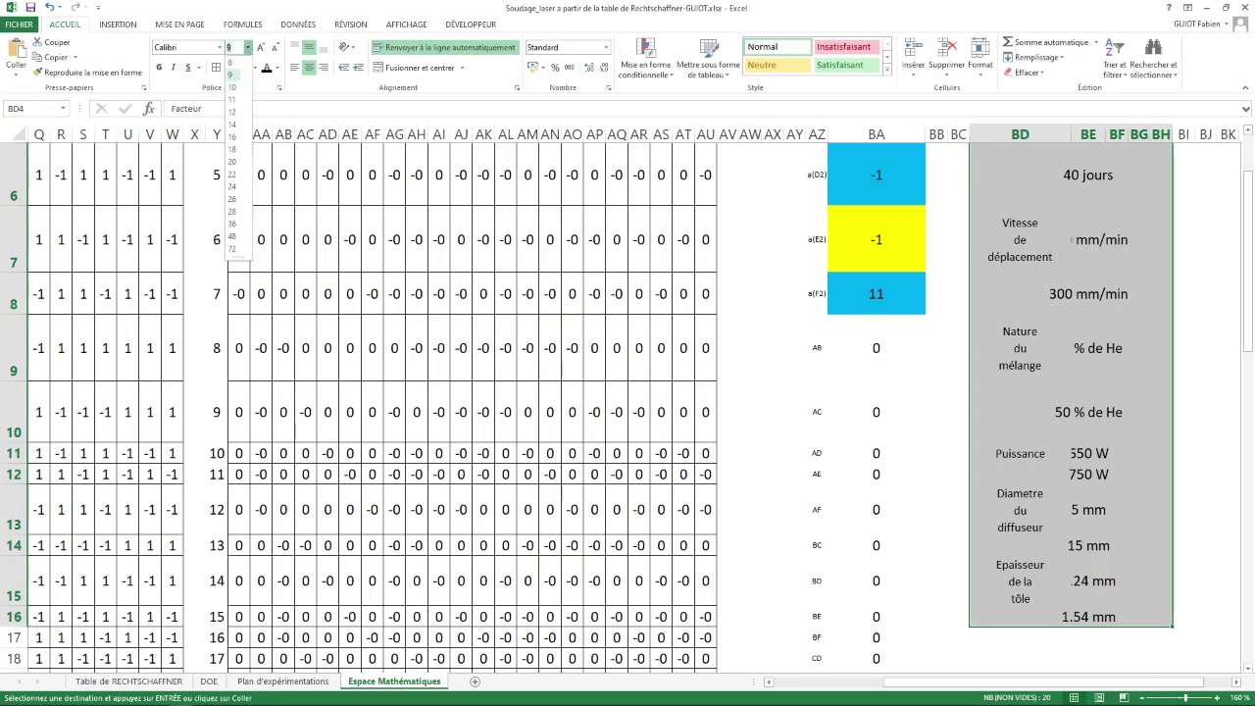
{"action": "left_click", "coordinate": [232, 62]}
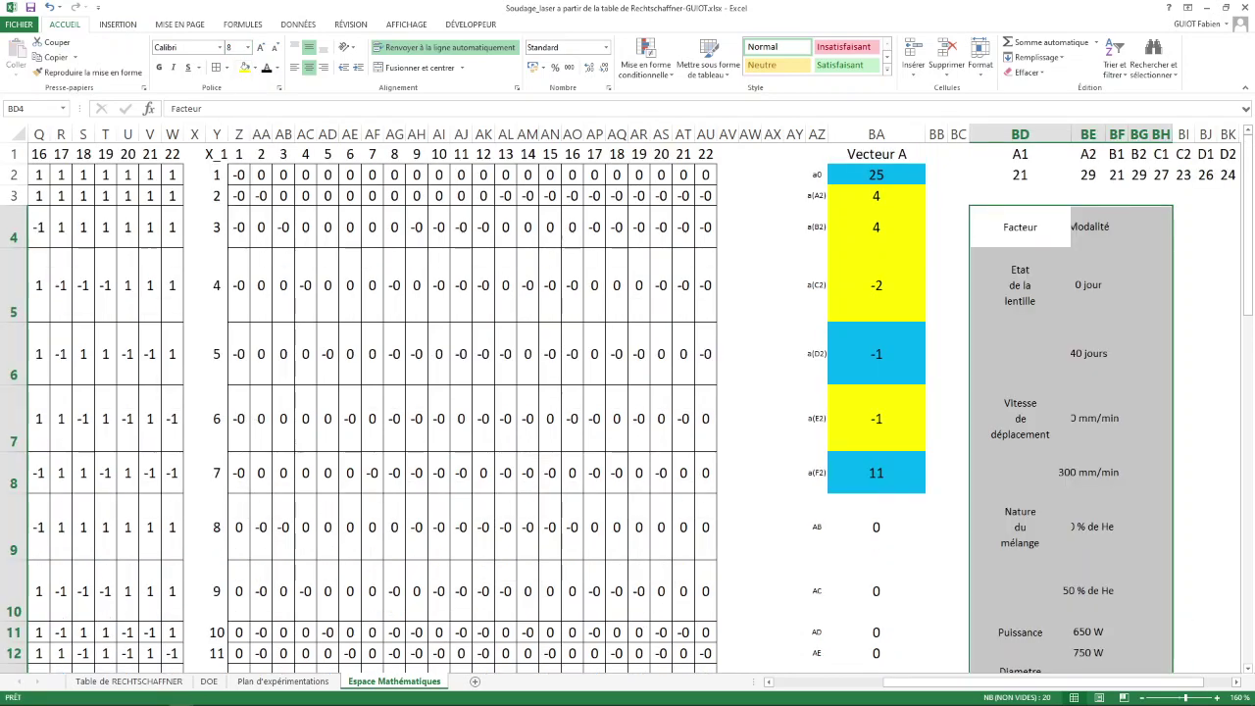
{"action": "left_click", "coordinate": [1088, 227]}
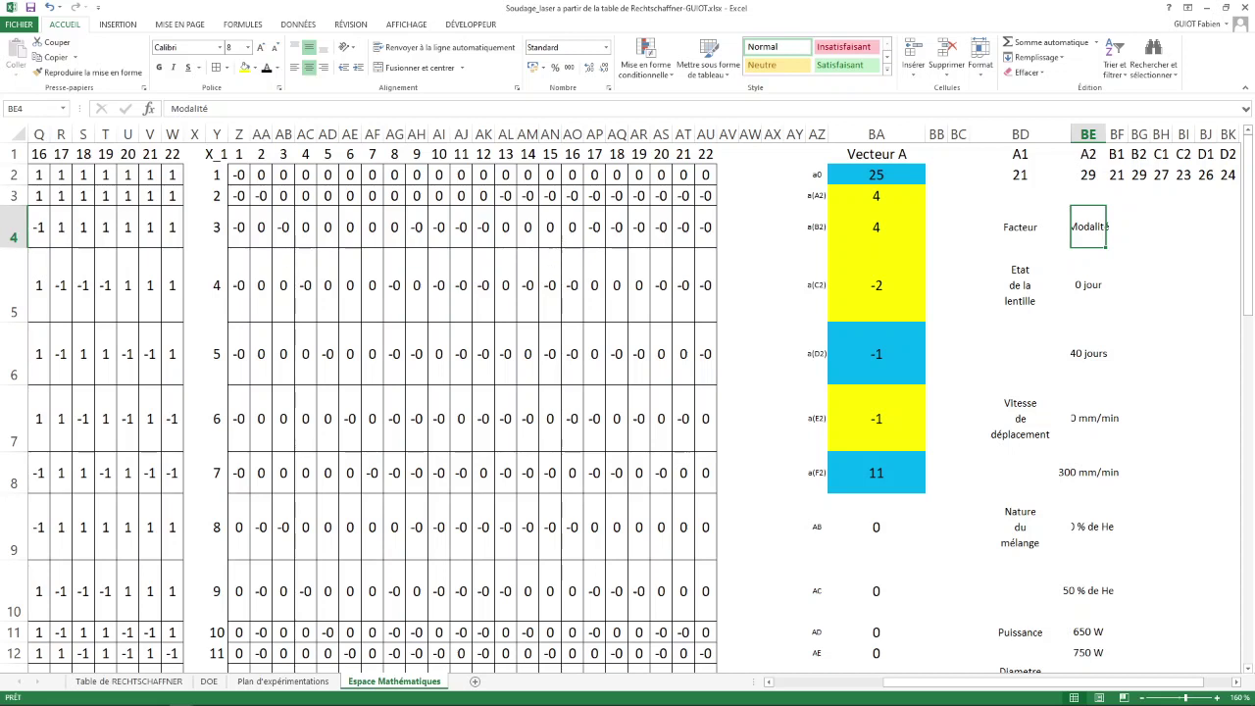
{"action": "left_click_drag", "start_coordinate": [1106, 134], "coordinate": [1149, 134]}
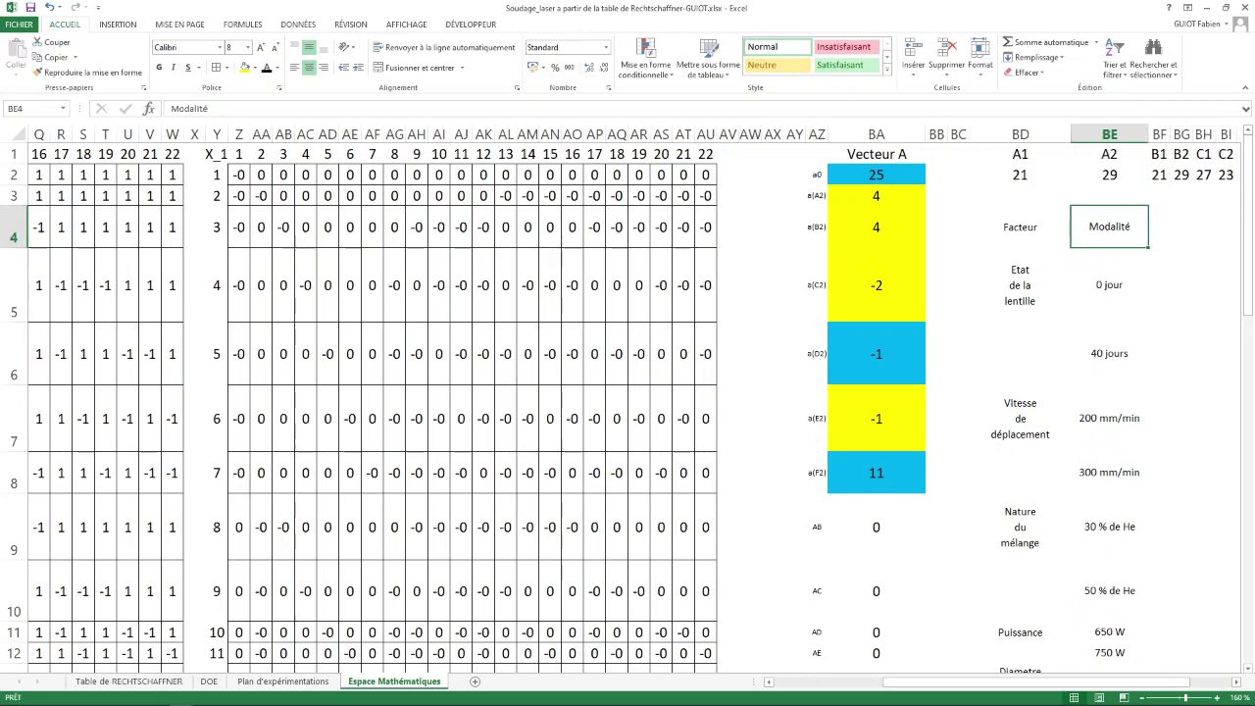
Apply all borders to the mean responses in BD2:BO2 and to the table cells BD4:BE5 and BE6:BE16.
{"action": "left_click_drag", "start_coordinate": [1019, 174], "coordinate": [1137, 175]}
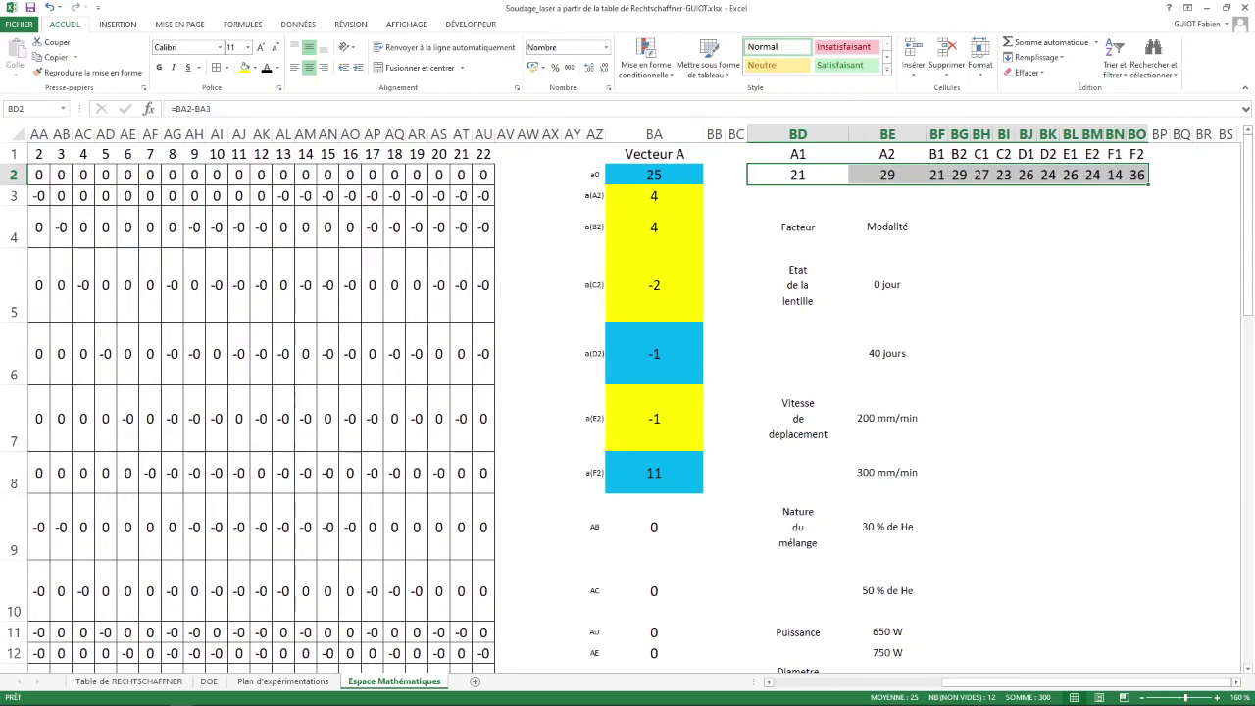
{"action": "left_click", "coordinate": [215, 67]}
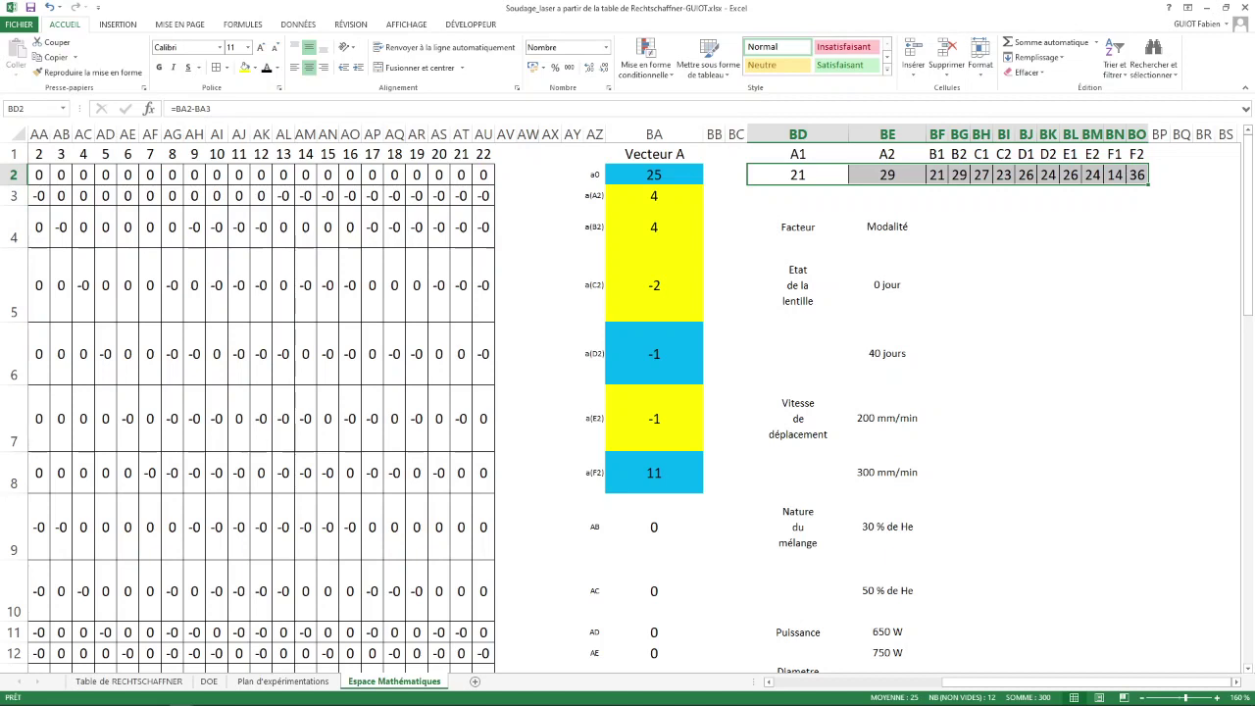
{"action": "left_click_drag", "start_coordinate": [797, 226], "coordinate": [882, 289]}
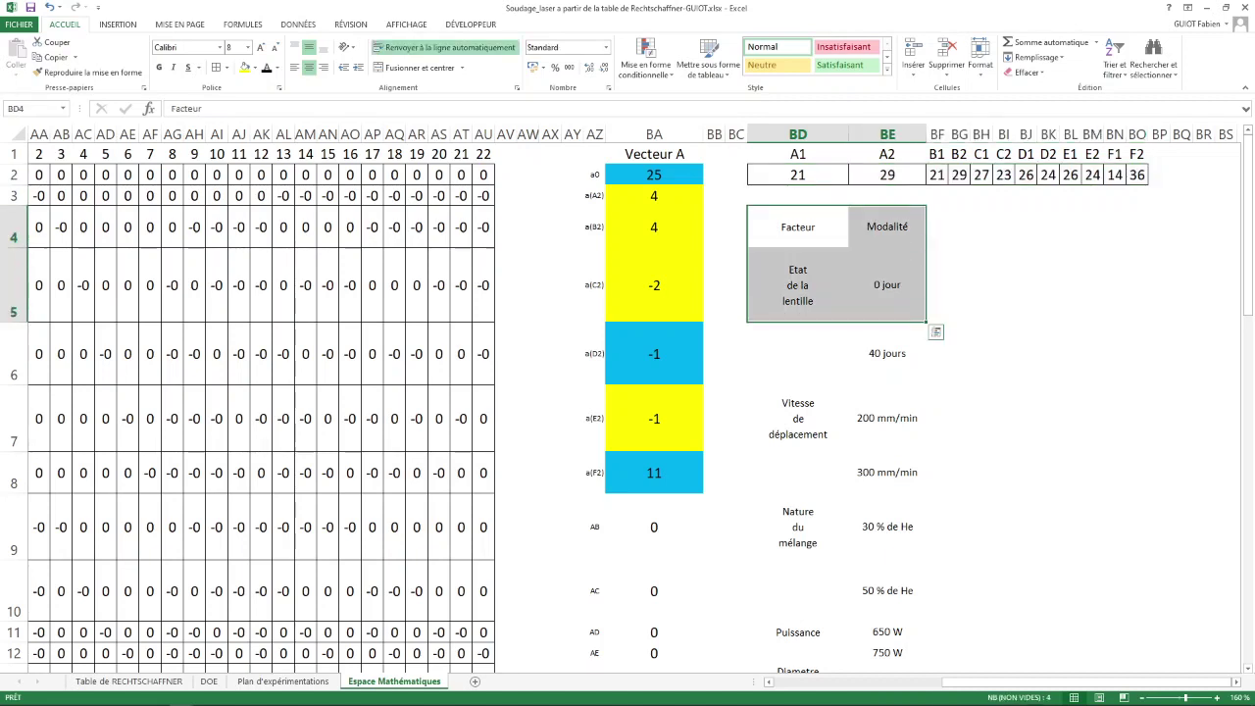
{"action": "left_click", "coordinate": [218, 68]}
{"action": "left_click_drag", "start_coordinate": [888, 353], "coordinate": [887, 610]}
{"action": "left_click", "coordinate": [216, 67]}
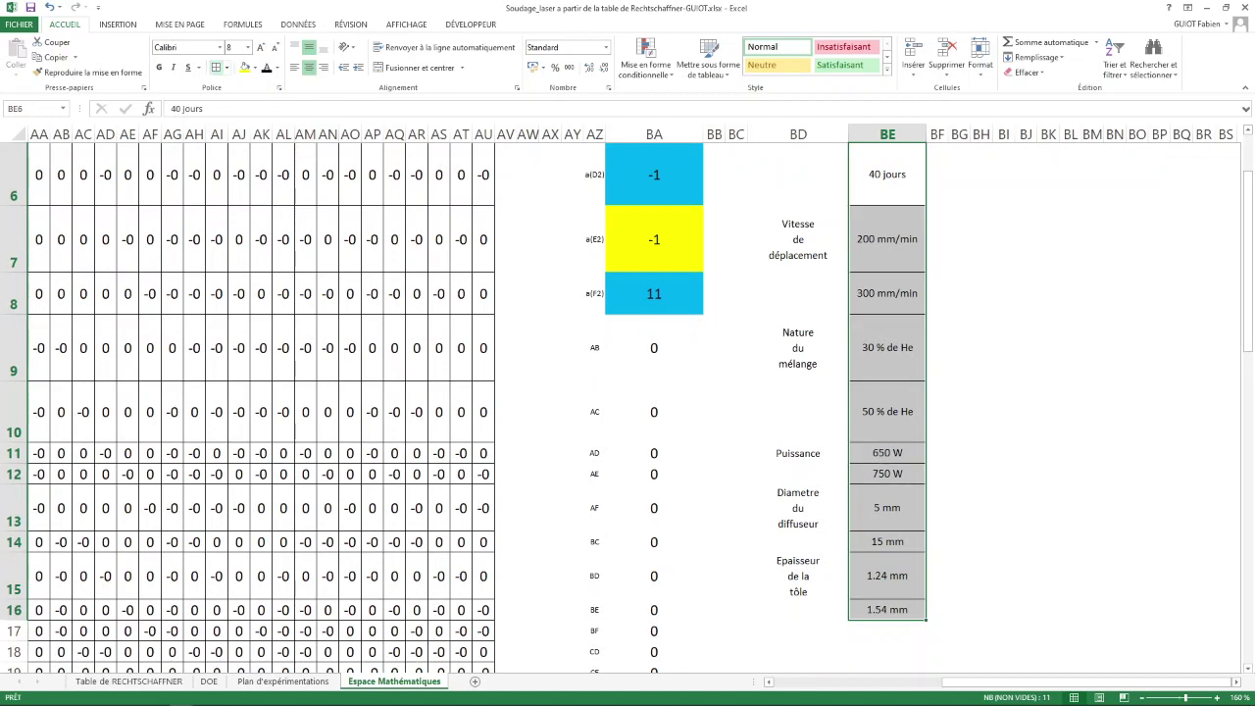
Apply borders to the remaining factor label cells BD7, BD9, BD11, BD13 and BD15.
{"action": "left_click", "coordinate": [798, 239]}
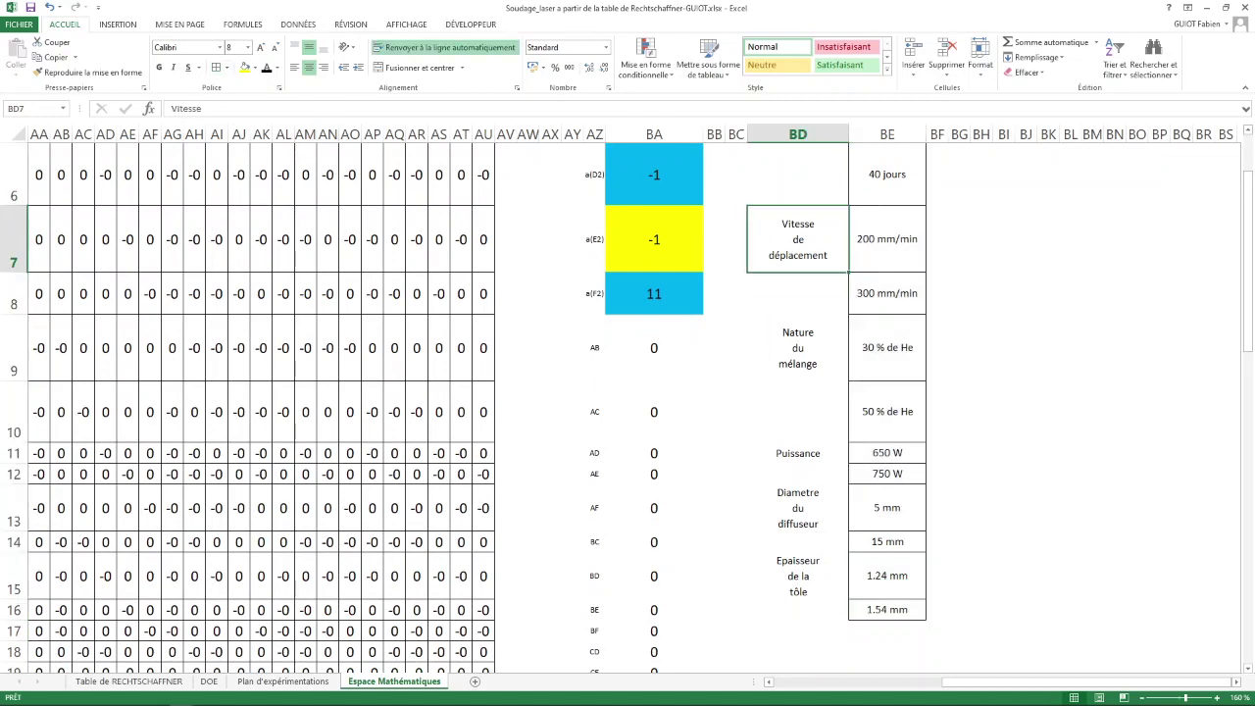
{"action": "left_click", "coordinate": [216, 67]}
{"action": "left_click", "coordinate": [798, 348]}
{"action": "left_click", "coordinate": [216, 66]}
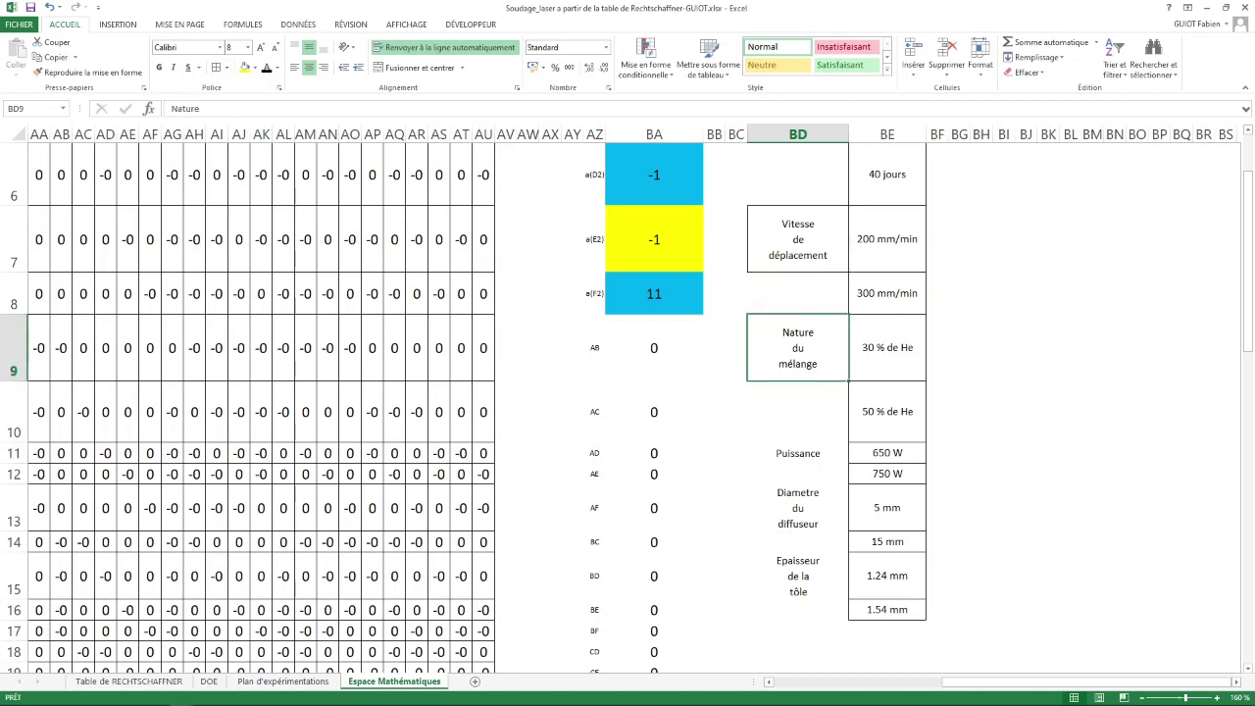
{"action": "left_click", "coordinate": [798, 453]}
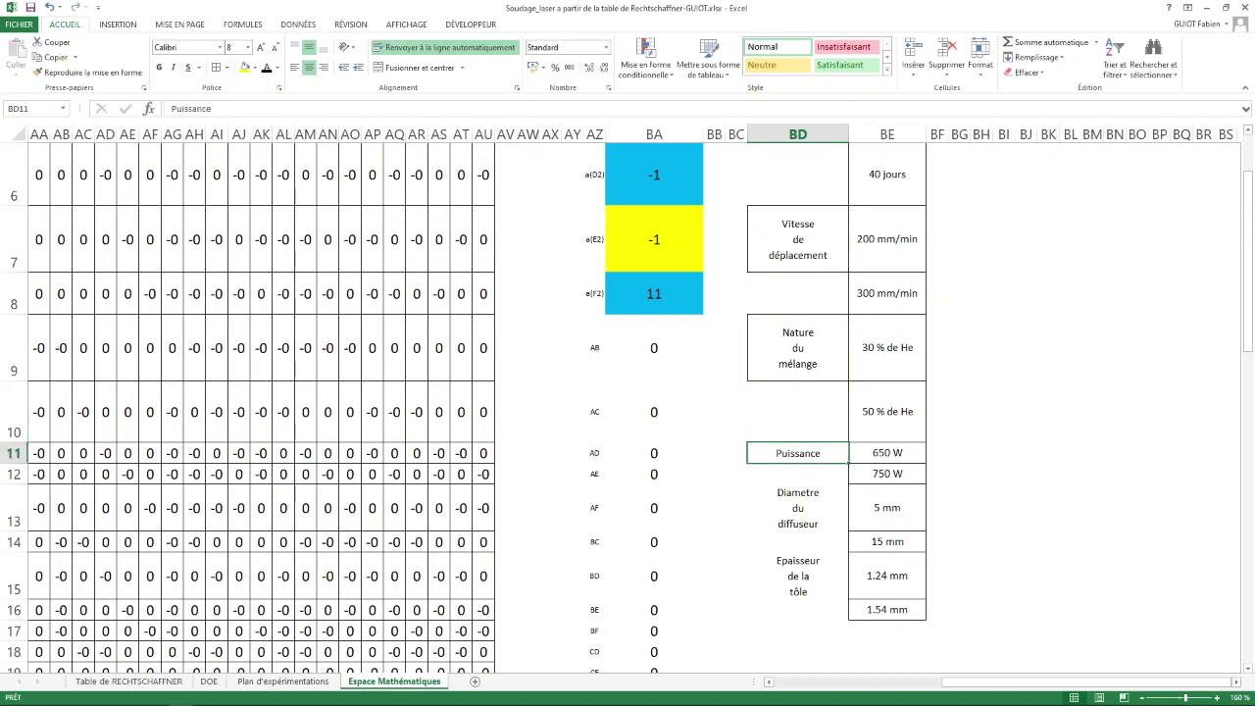
{"action": "left_click", "coordinate": [216, 67]}
{"action": "left_click", "coordinate": [798, 508]}
{"action": "left_click", "coordinate": [216, 68]}
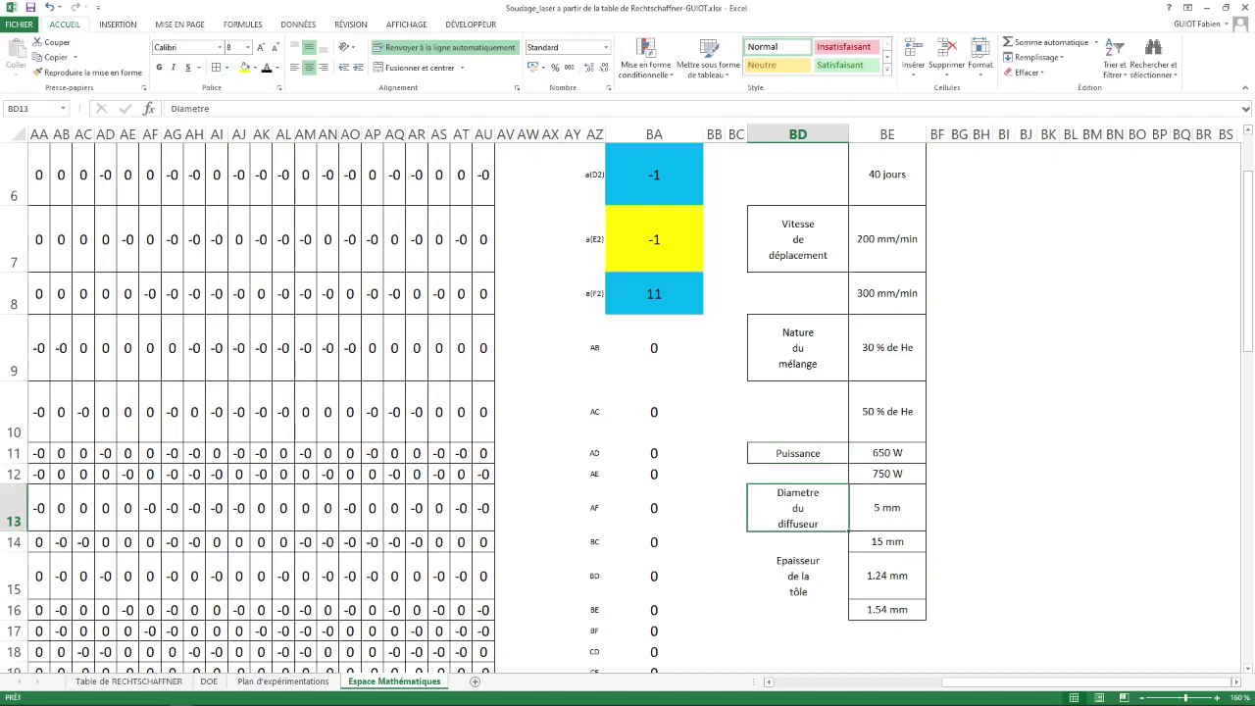
{"action": "left_click", "coordinate": [798, 577]}
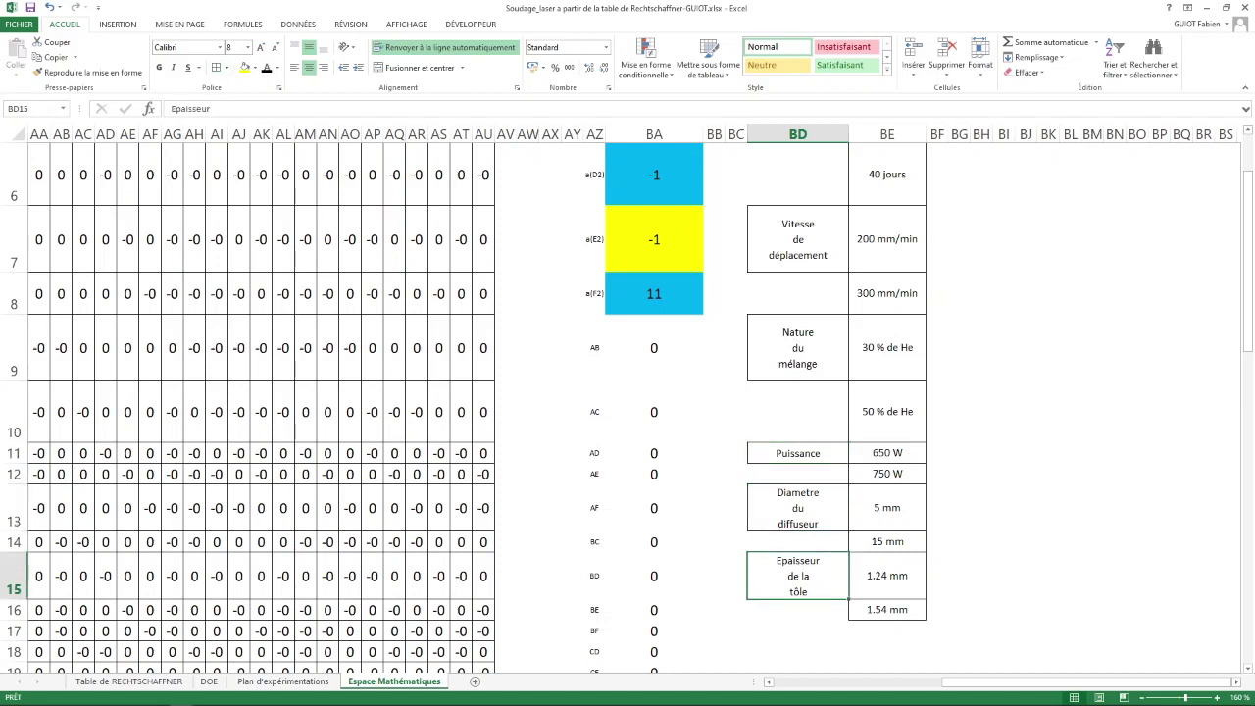
{"action": "left_click", "coordinate": [217, 67]}
Apply all borders to the lens condition response cells BF5:BF6 and the travel speed response cells BG7:BG8.
{"action": "double_click", "coordinate": [1003, 413]}
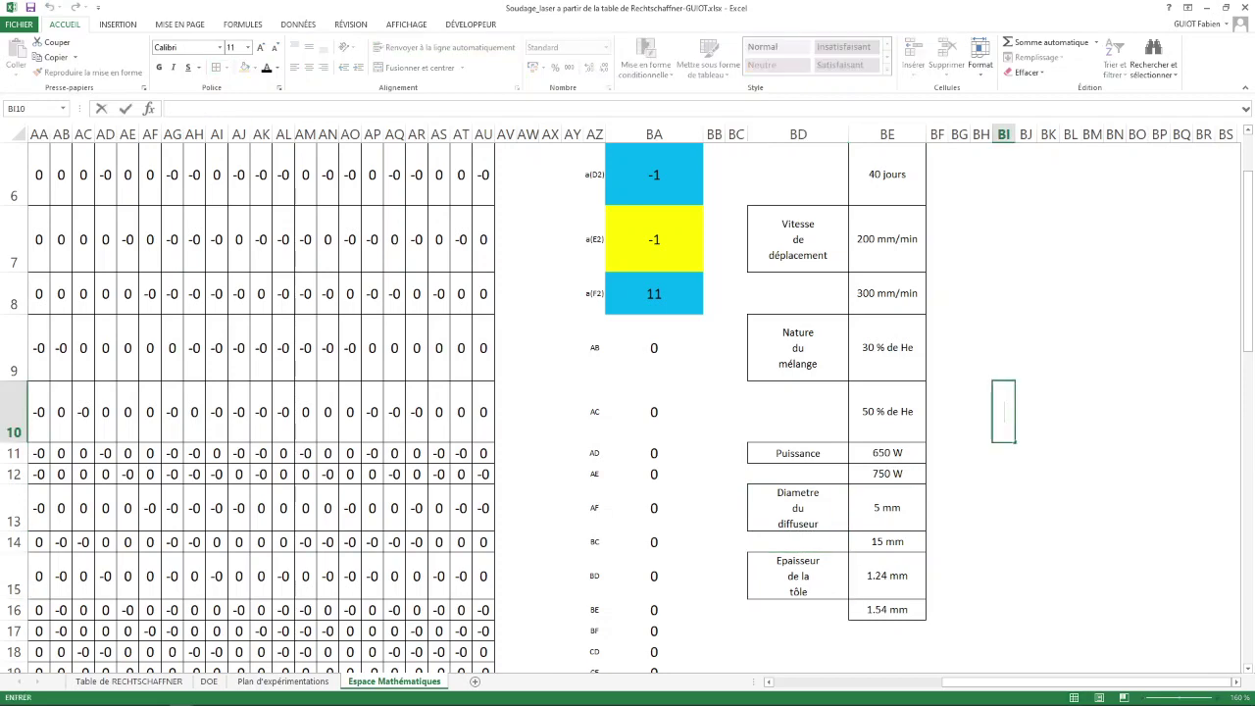
{"action": "scroll", "coordinate": [1004, 413], "scroll_direction": "up", "scroll_amount": 2}
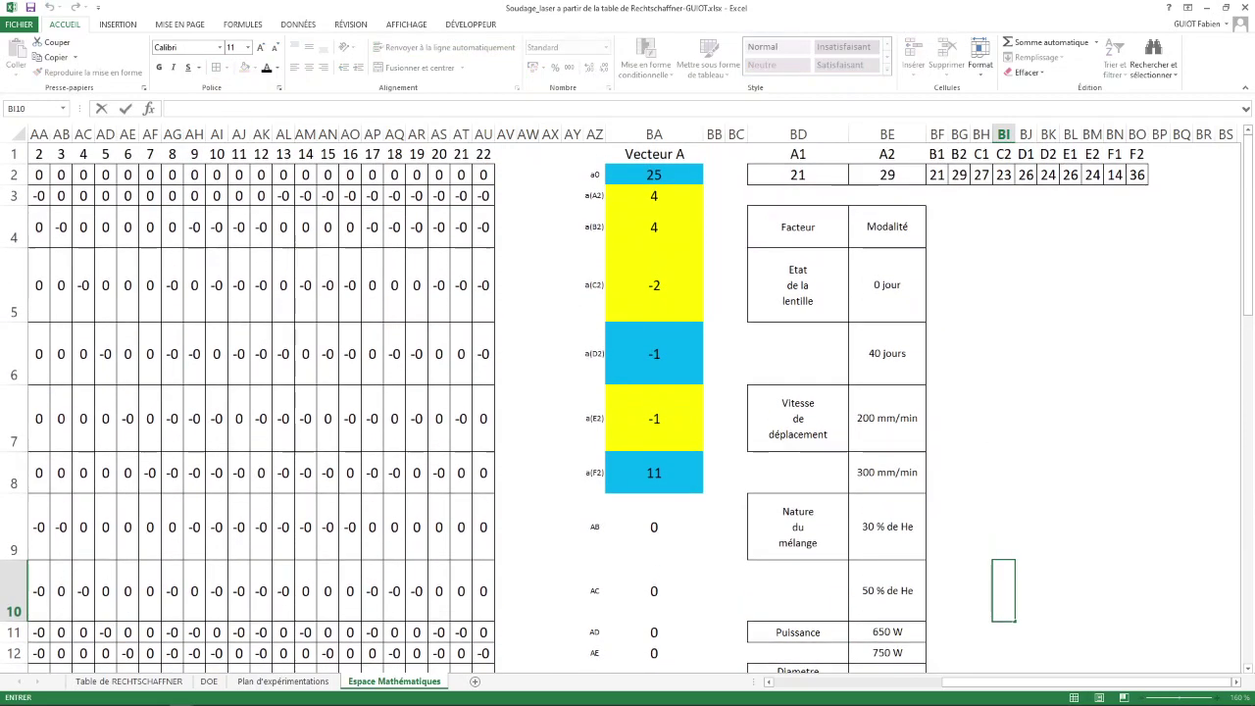
{"action": "left_click", "coordinate": [937, 284]}
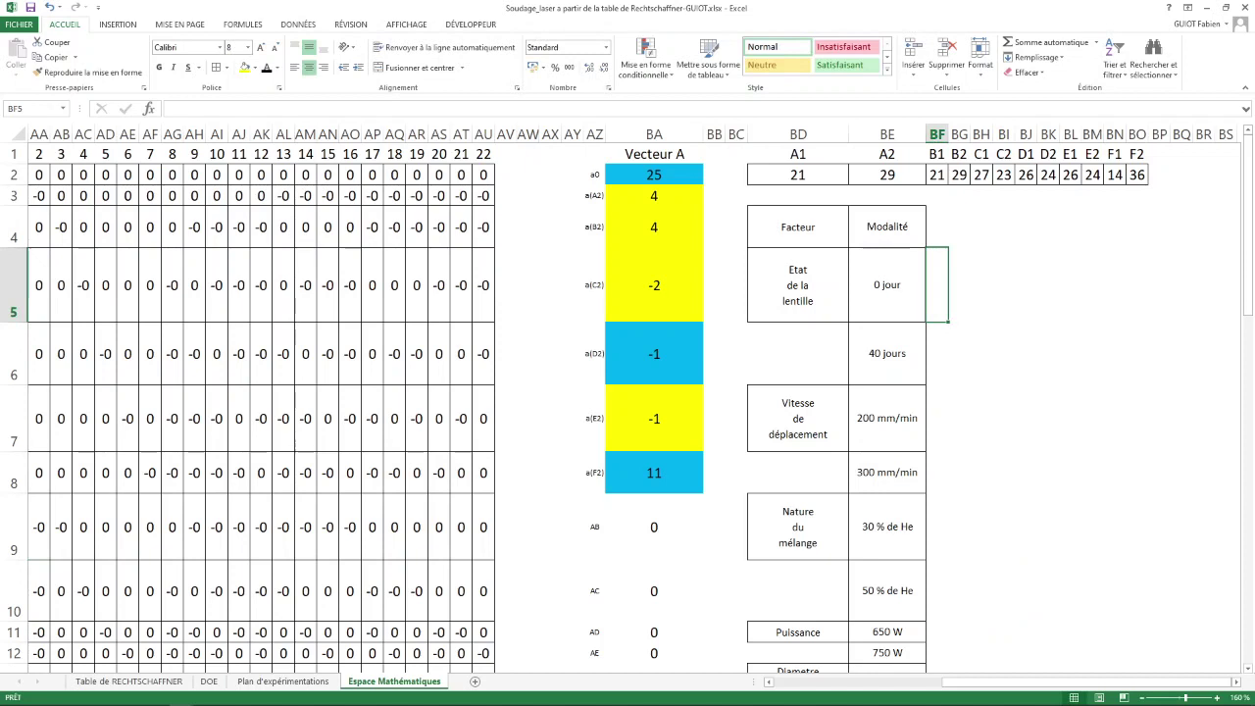
{"action": "left_click_drag", "start_coordinate": [938, 284], "coordinate": [937, 353]}
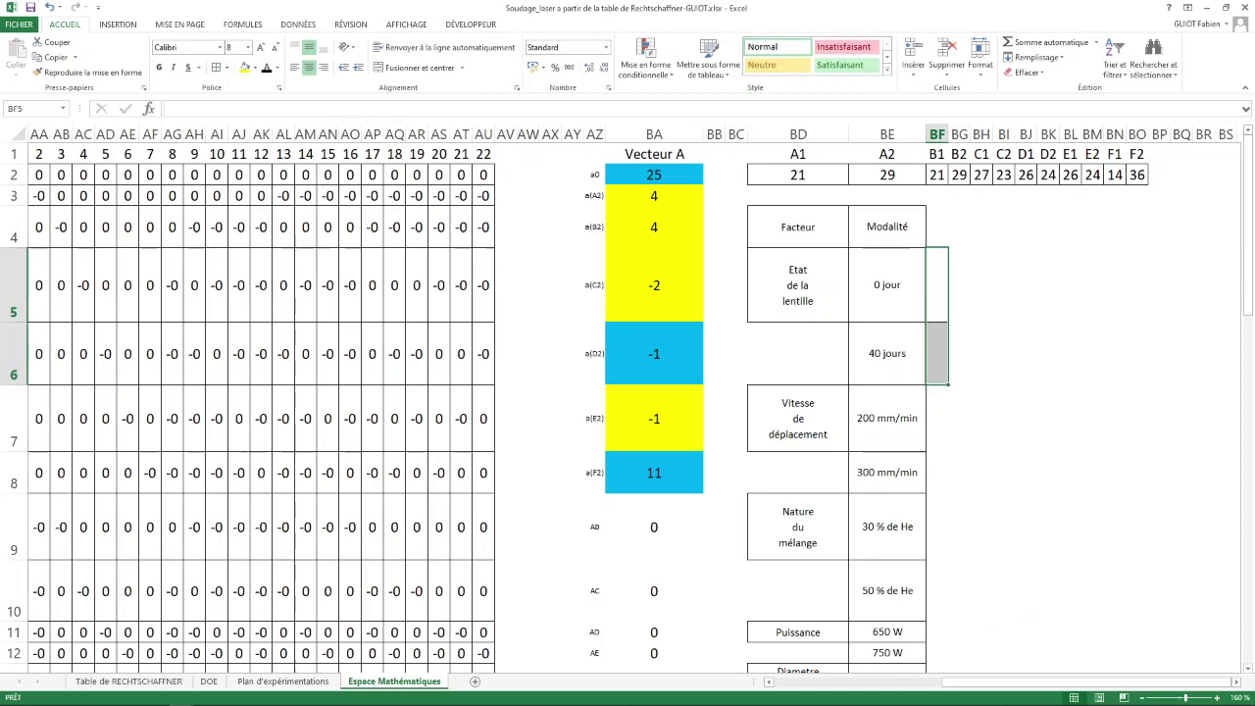
{"action": "left_click_drag", "start_coordinate": [961, 418], "coordinate": [979, 418]}
{"action": "left_click", "coordinate": [961, 418]}
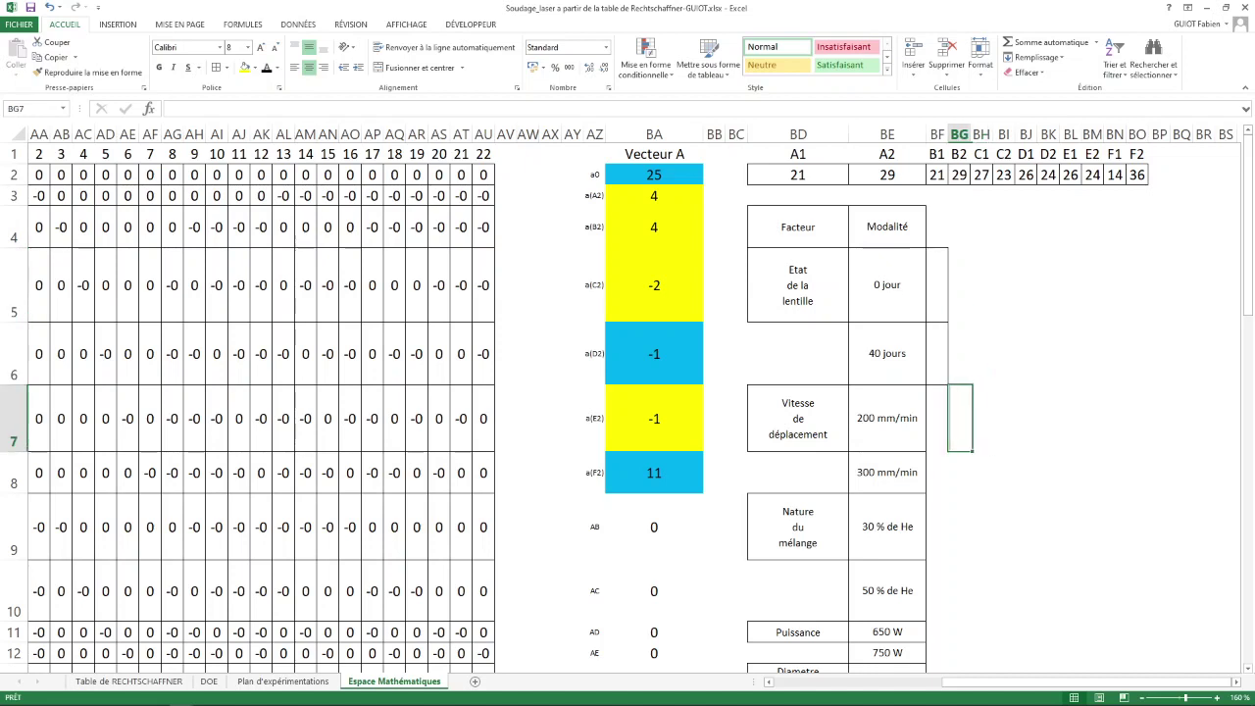
{"action": "key", "text": "shift+Down"}
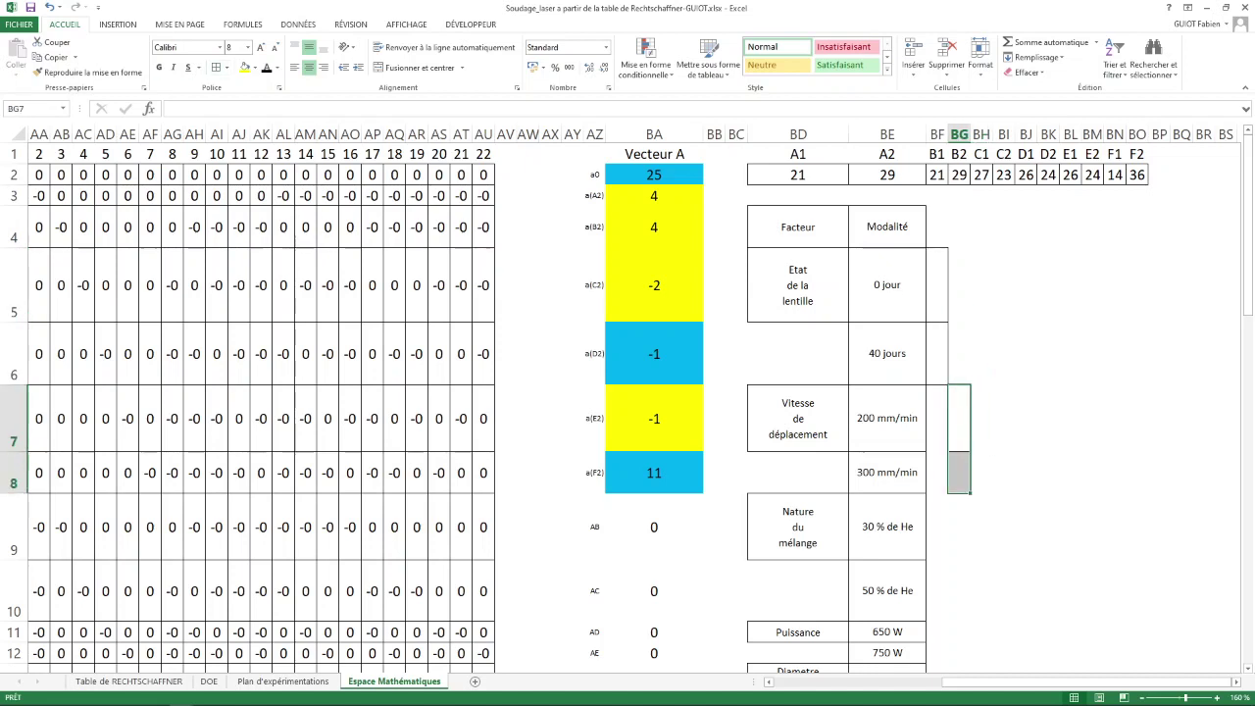
{"action": "key", "text": "ctrl+shift+ampersand"}
Continue the staircase of bordered response cells with BH9:BH10, BI11:BI12, BJ13:BJ14 and BK15:BK16.
{"action": "left_click", "coordinate": [981, 527]}
{"action": "key", "text": "shift+Down"}
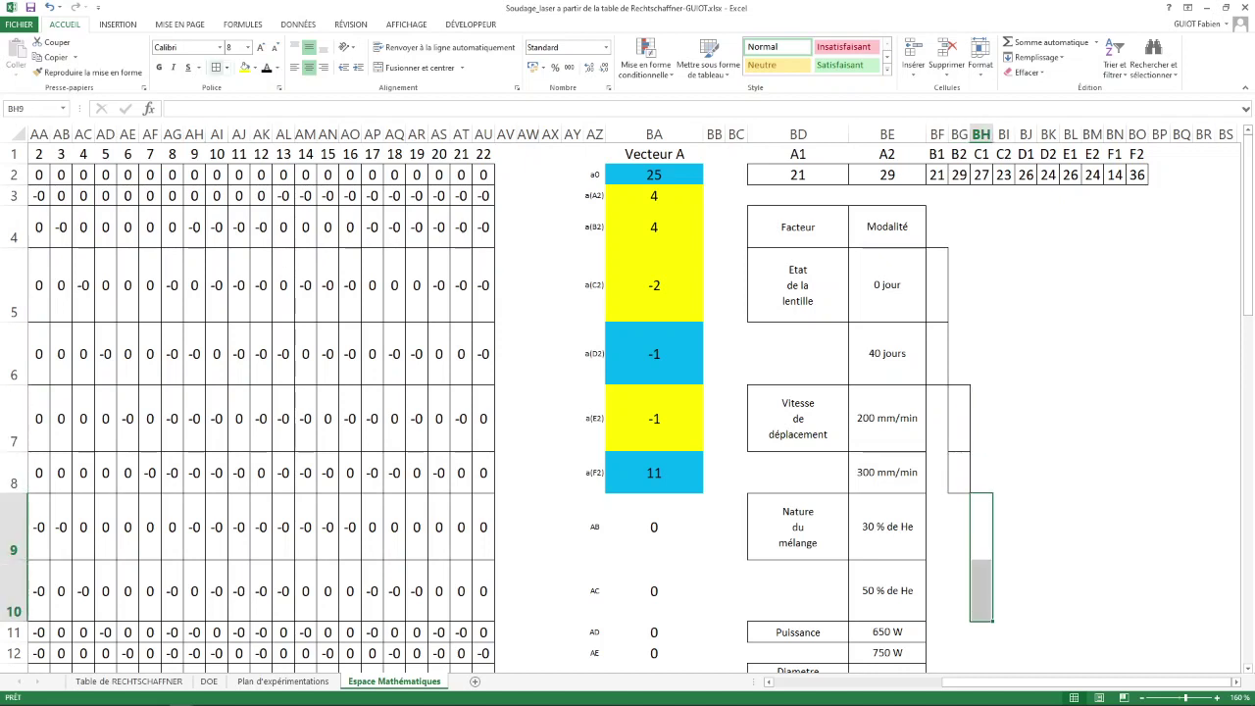
{"action": "scroll", "coordinate": [627, 402], "scroll_direction": "down", "scroll_amount": 3}
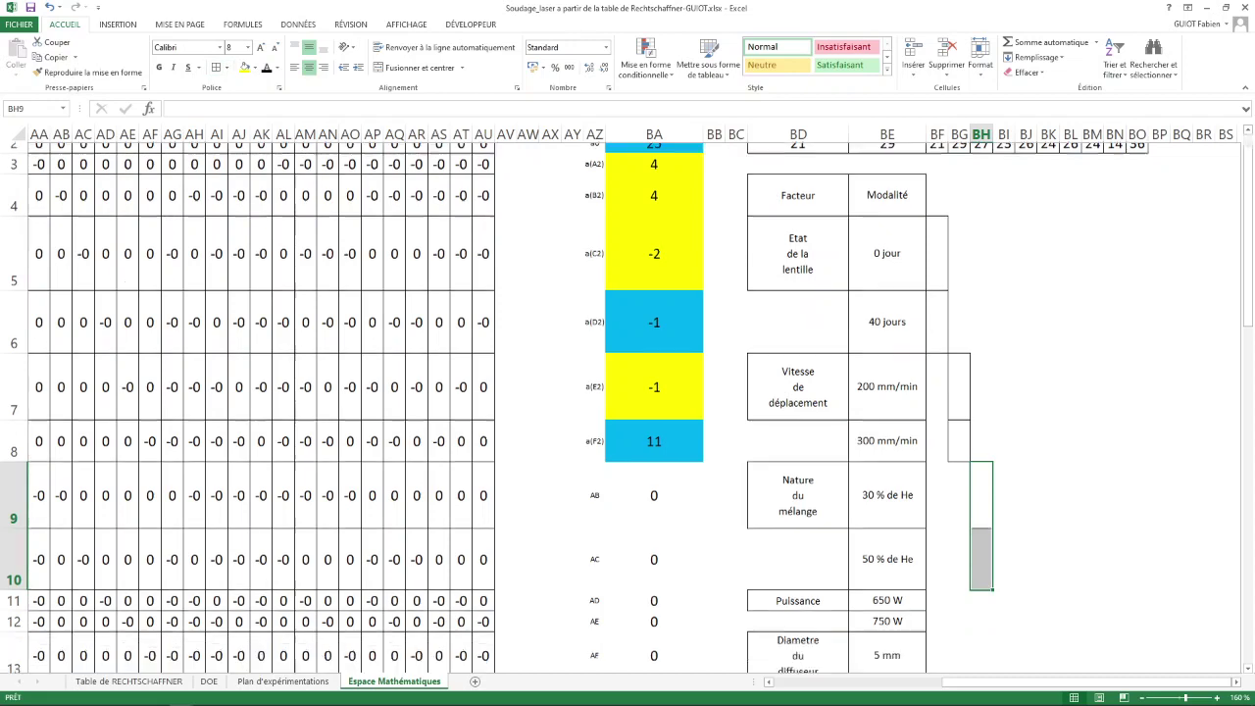
{"action": "left_click_drag", "start_coordinate": [1003, 215], "coordinate": [1047, 372]}
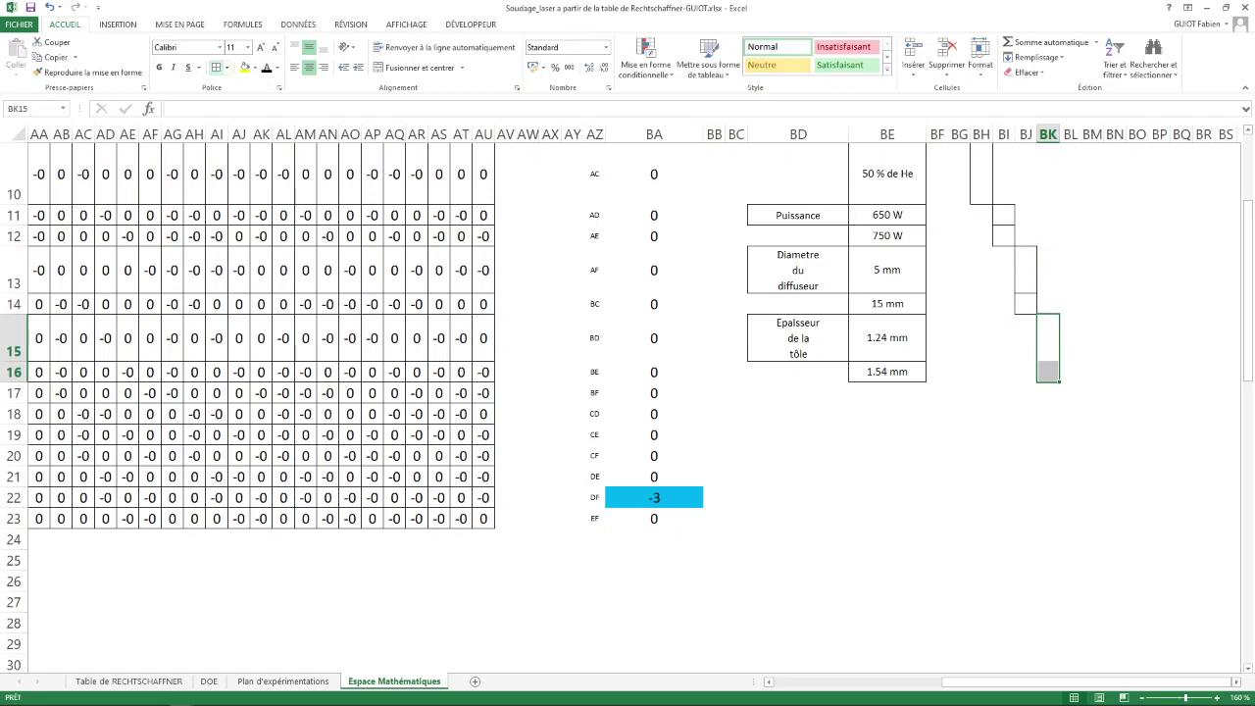
Link the lens condition responses to means A1 and A2, with =BD2 in BF5 and =BE2 in BF6.
{"action": "scroll", "coordinate": [627, 407], "scroll_direction": "up", "scroll_amount": 2}
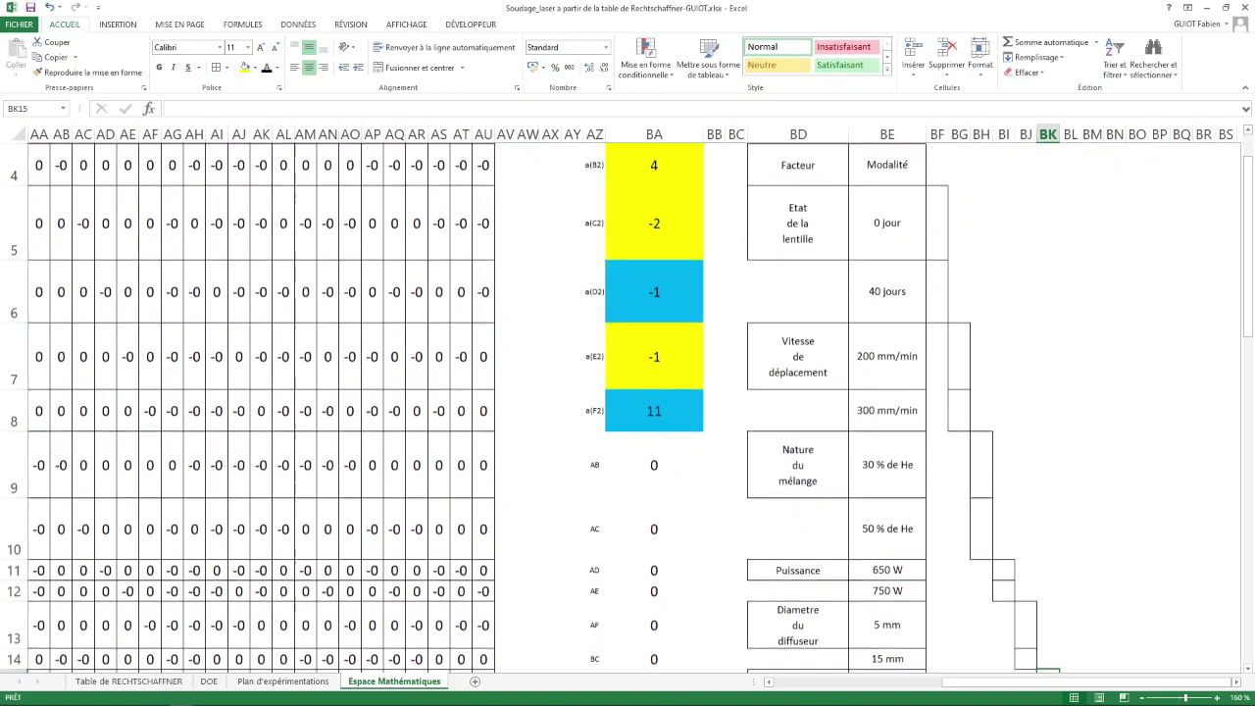
{"action": "scroll", "coordinate": [627, 407], "scroll_direction": "up", "scroll_amount": 1}
{"action": "left_click", "coordinate": [938, 284]}
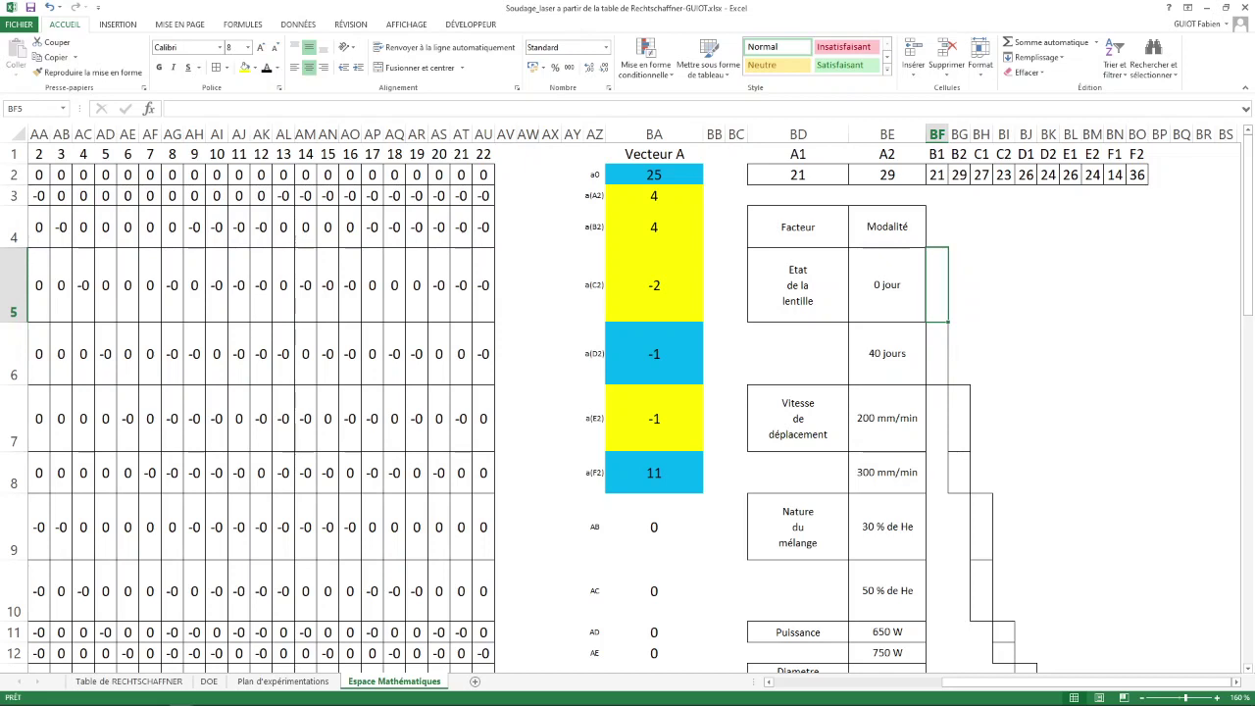
{"action": "type", "text": "="}
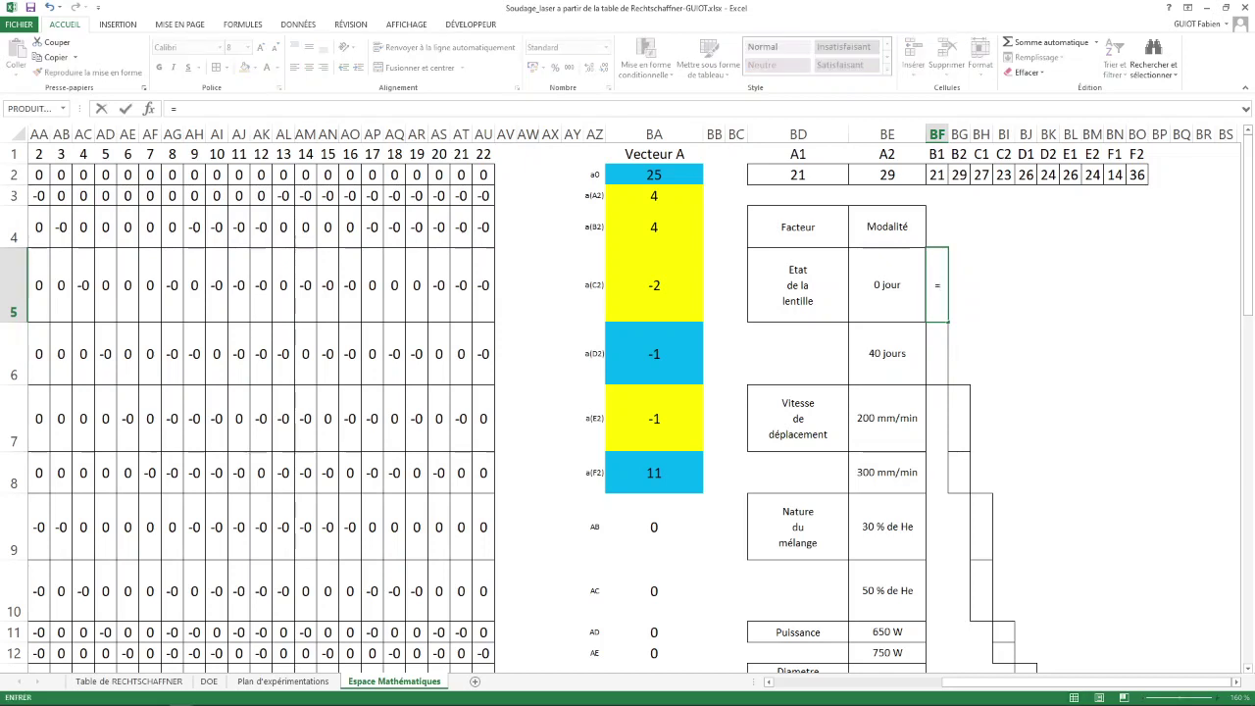
{"action": "left_click", "coordinate": [797, 176]}
{"action": "key", "text": "Return"}
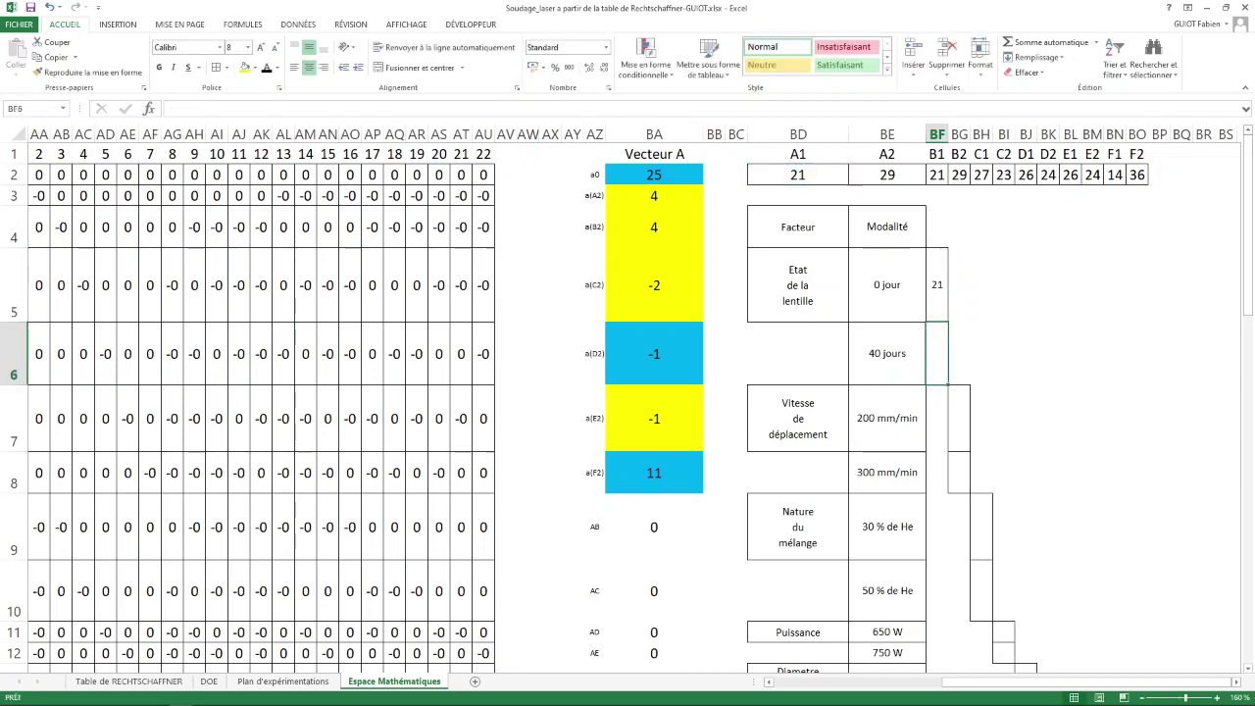
{"action": "type", "text": "="}
{"action": "left_click", "coordinate": [887, 175]}
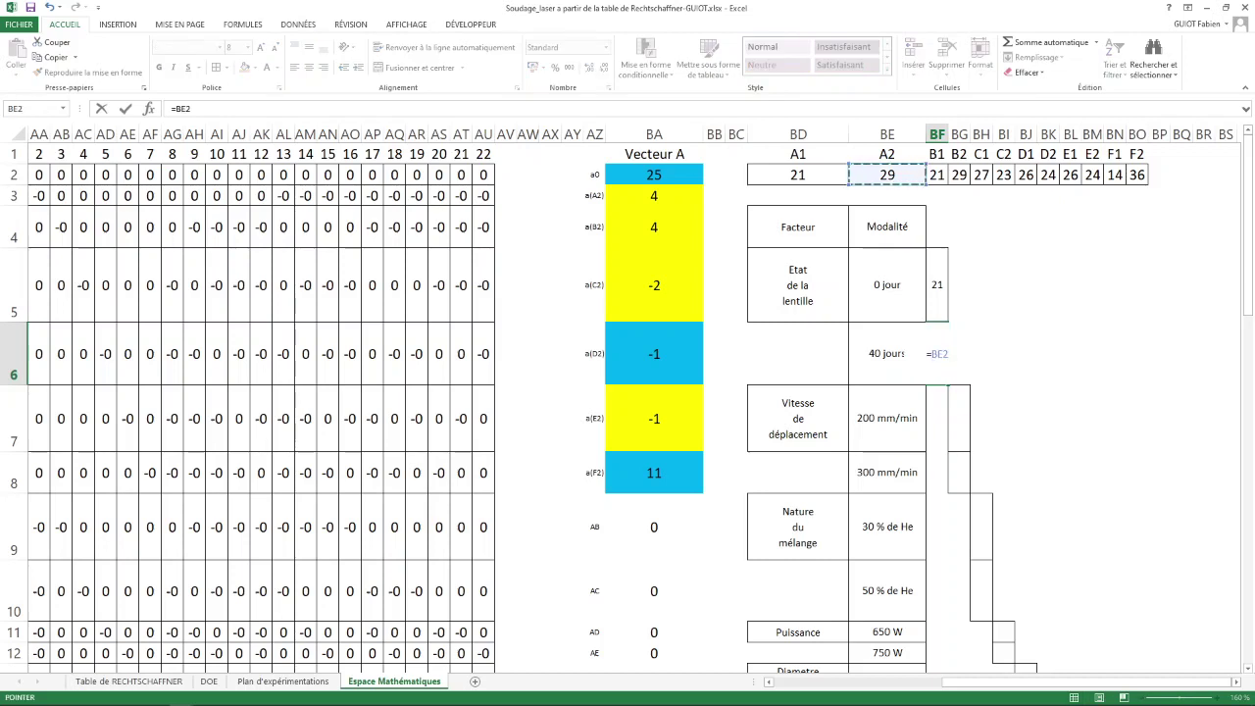
{"action": "key", "text": "Return"}
Link the travel speed responses to means B1 and B2, with =BF2 in BG7 and =BG2 in BG8.
{"action": "left_click", "coordinate": [959, 419]}
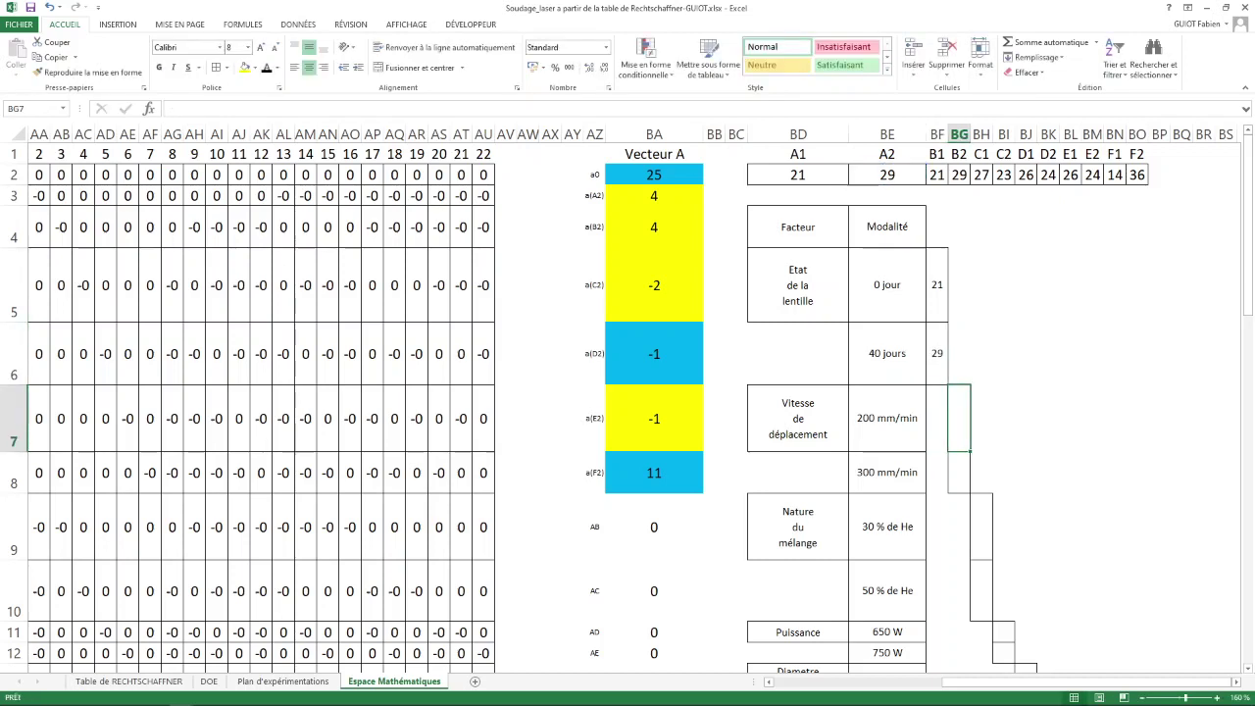
{"action": "type", "text": "="}
{"action": "left_click", "coordinate": [937, 175]}
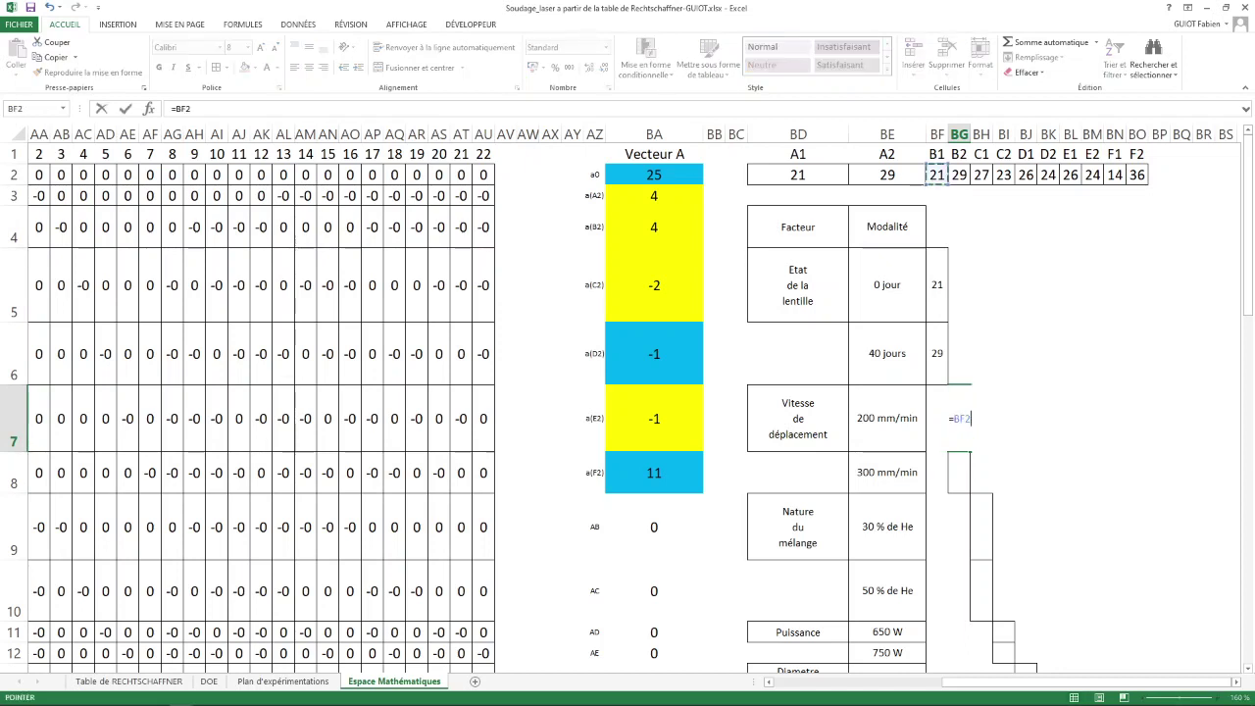
{"action": "key", "text": "Return"}
{"action": "type", "text": "="}
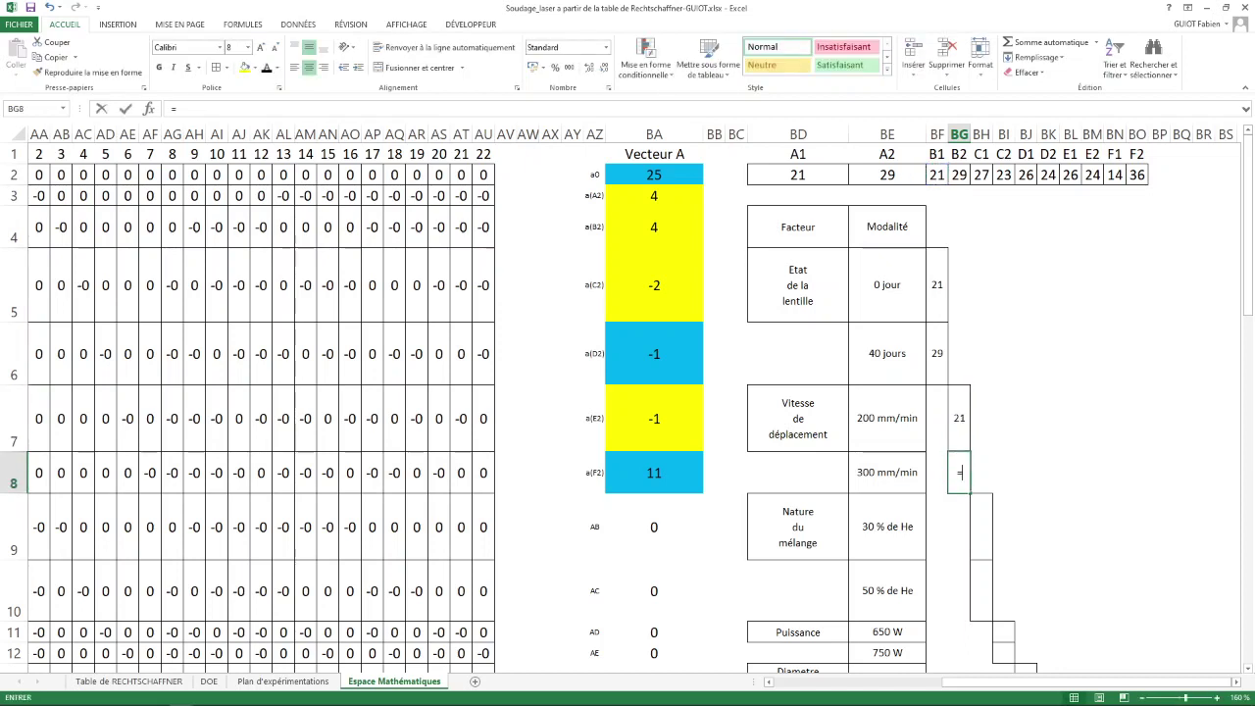
{"action": "left_click", "coordinate": [959, 175]}
{"action": "key", "text": "Return"}
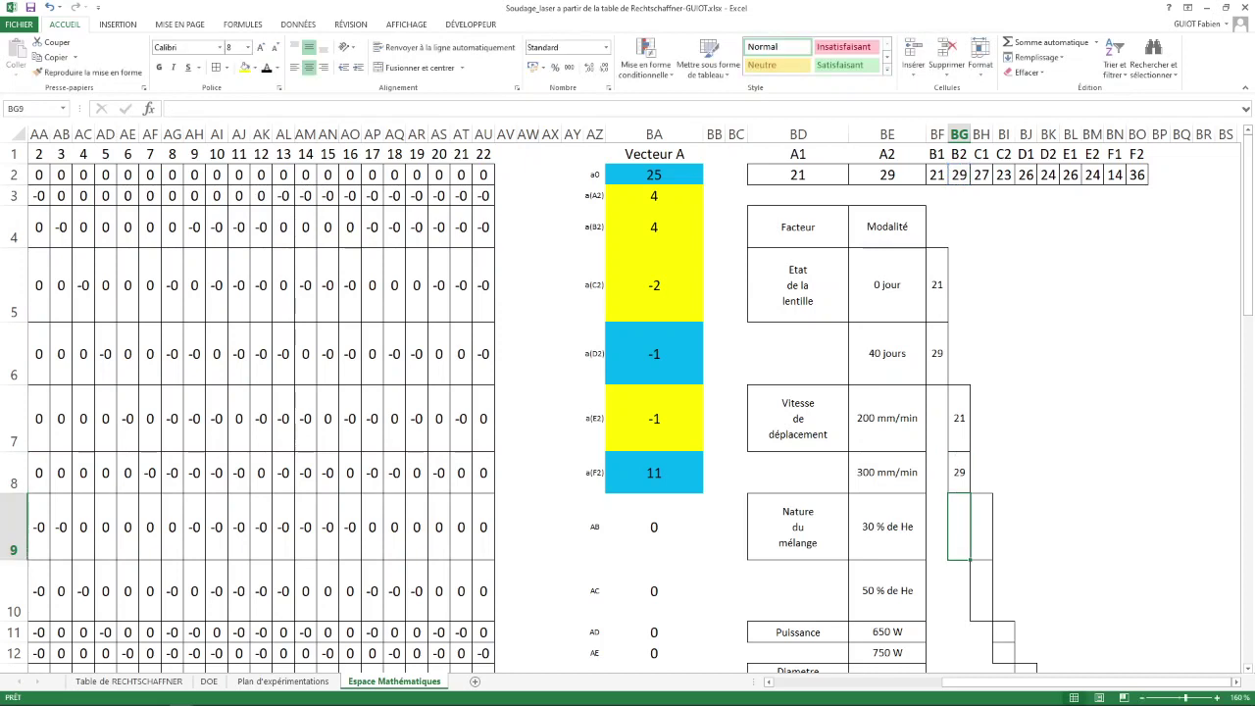
Link the gas mixture responses to means C1 and C2, with =BH2 in BH9 and =BI2 in BH10.
{"action": "key", "text": "Right"}
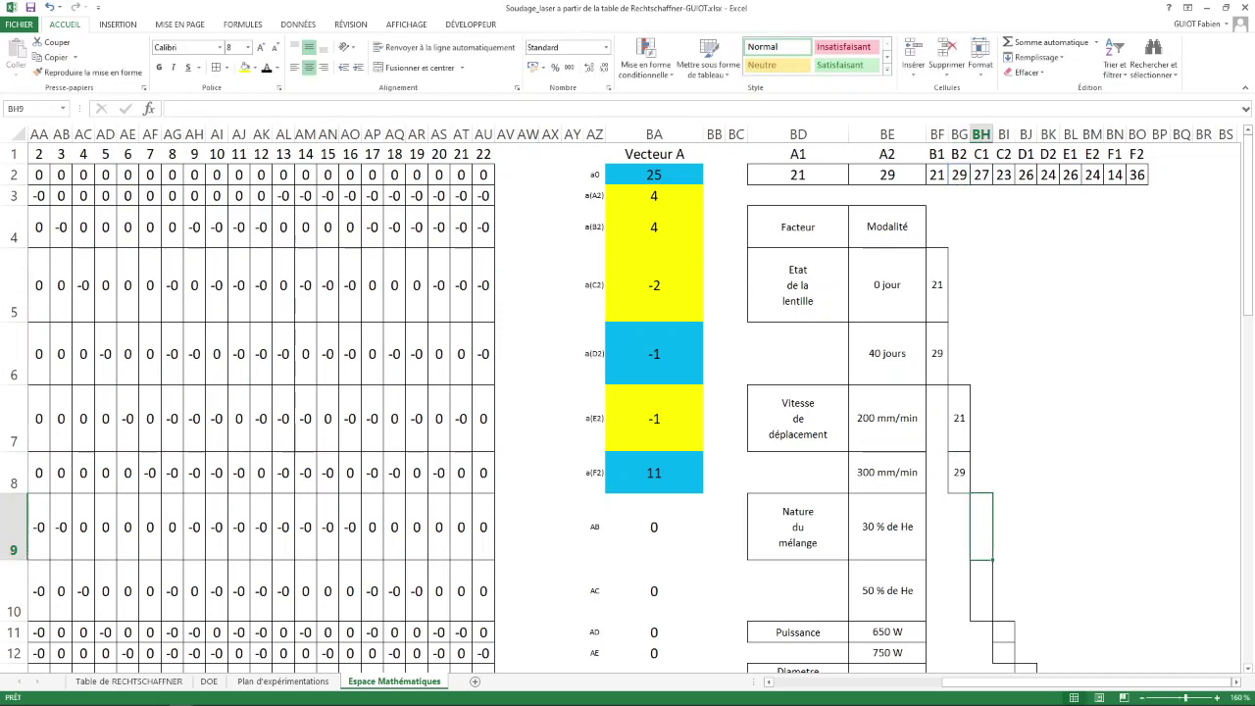
{"action": "type", "text": "="}
{"action": "left_click", "coordinate": [981, 175]}
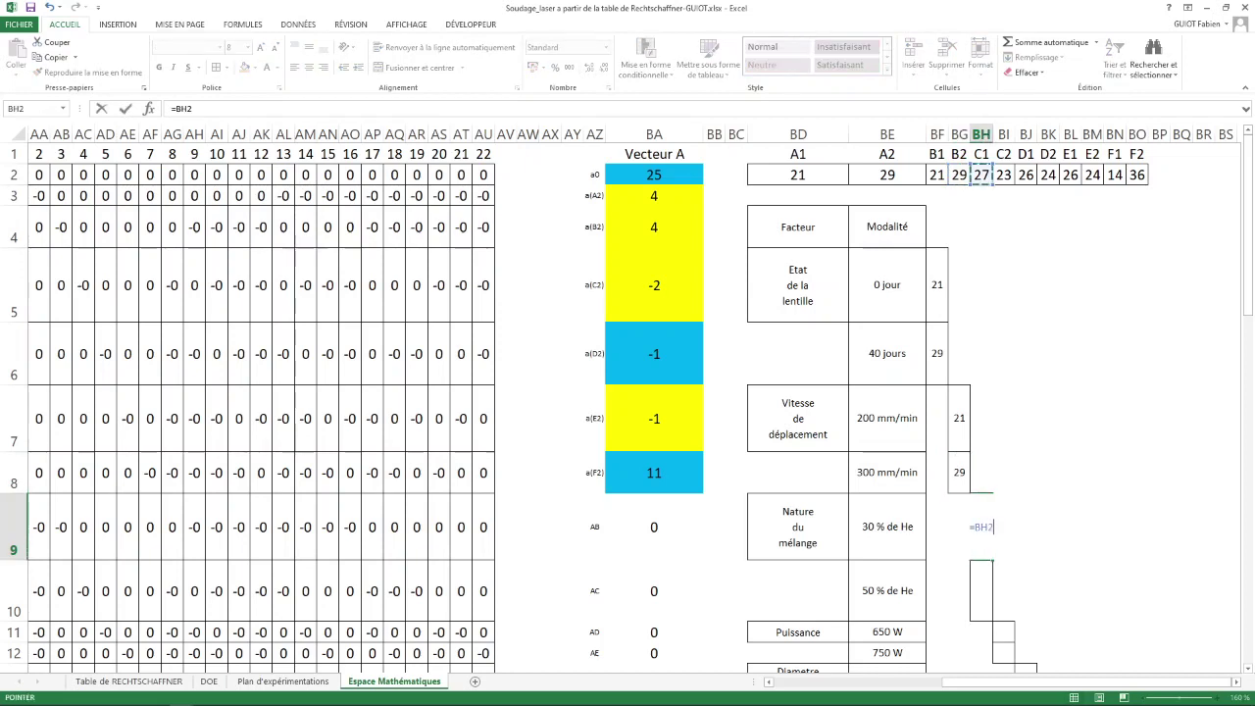
{"action": "key", "text": "Return"}
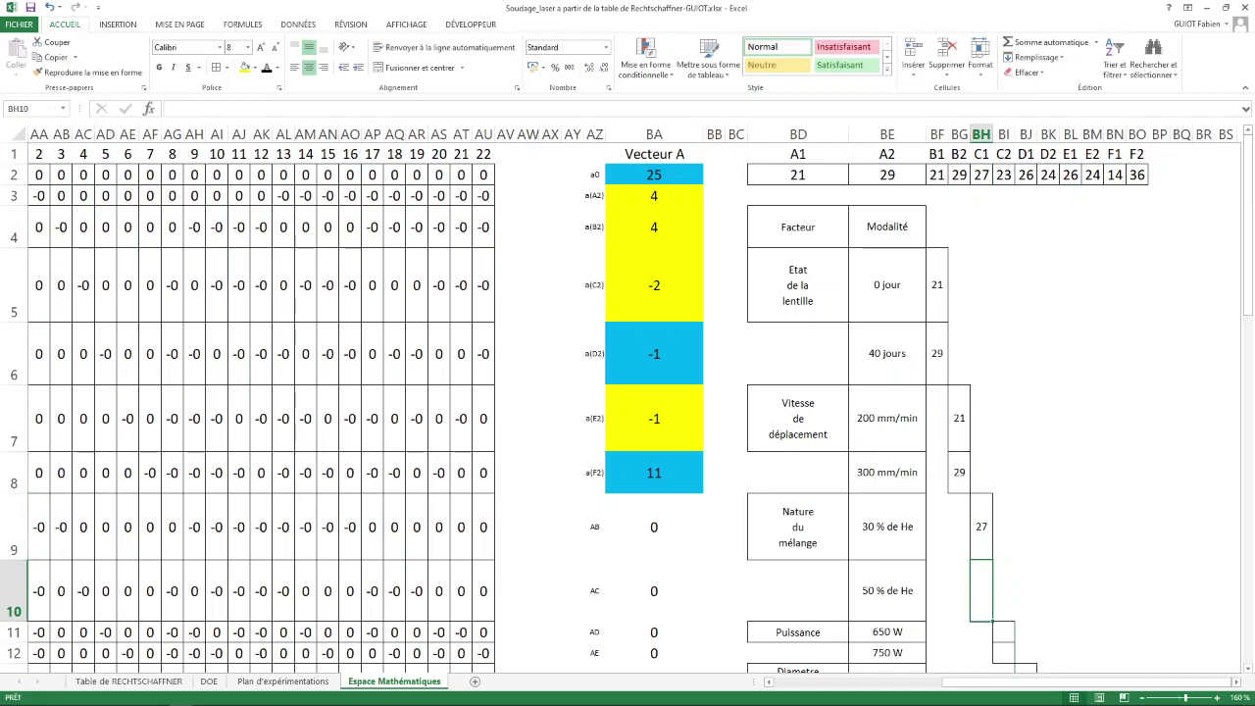
{"action": "type", "text": "="}
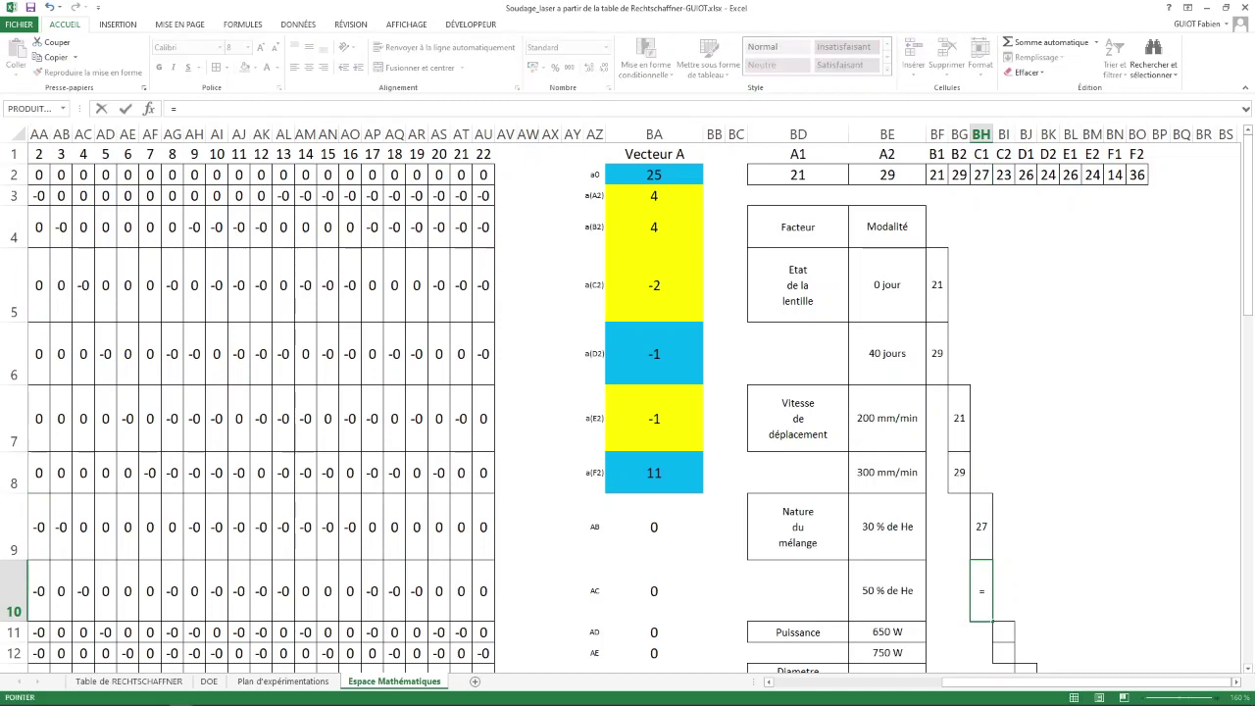
{"action": "left_click", "coordinate": [1003, 174]}
{"action": "key", "text": "Return"}
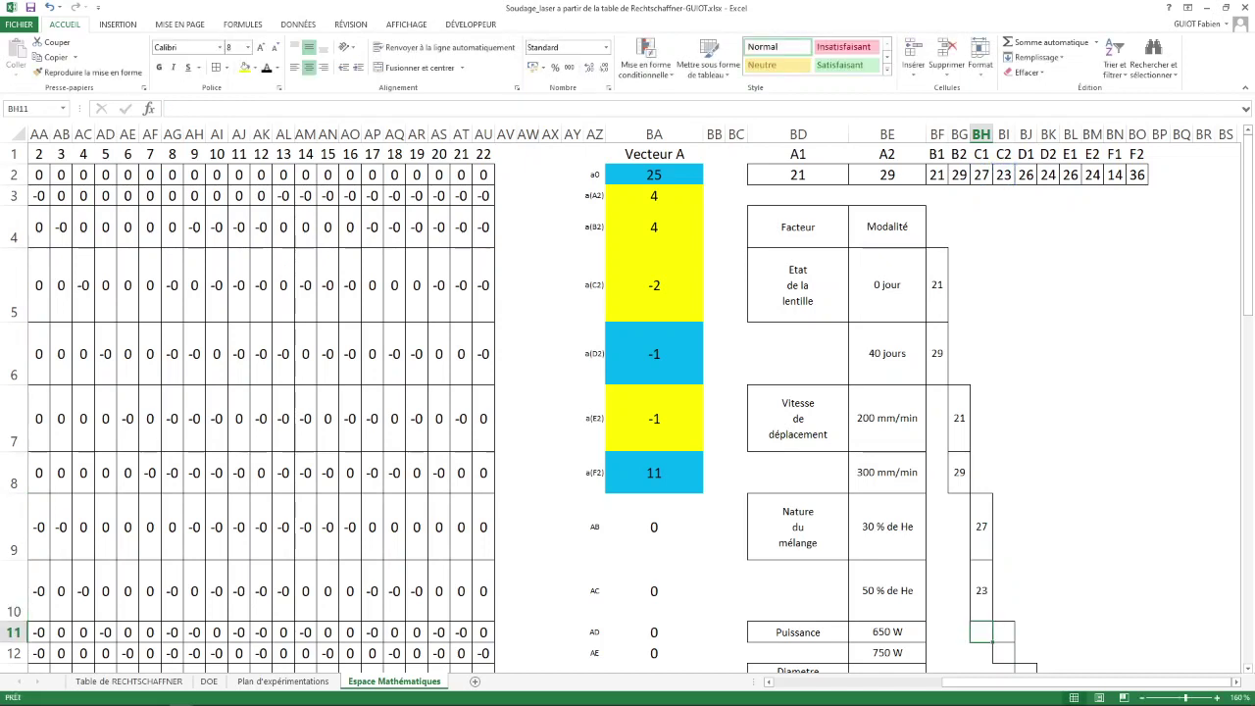
Link the power responses to means D1 and D2, with =BJ2 in BI11 and =BK2 in BI12.
{"action": "left_click", "coordinate": [1003, 632]}
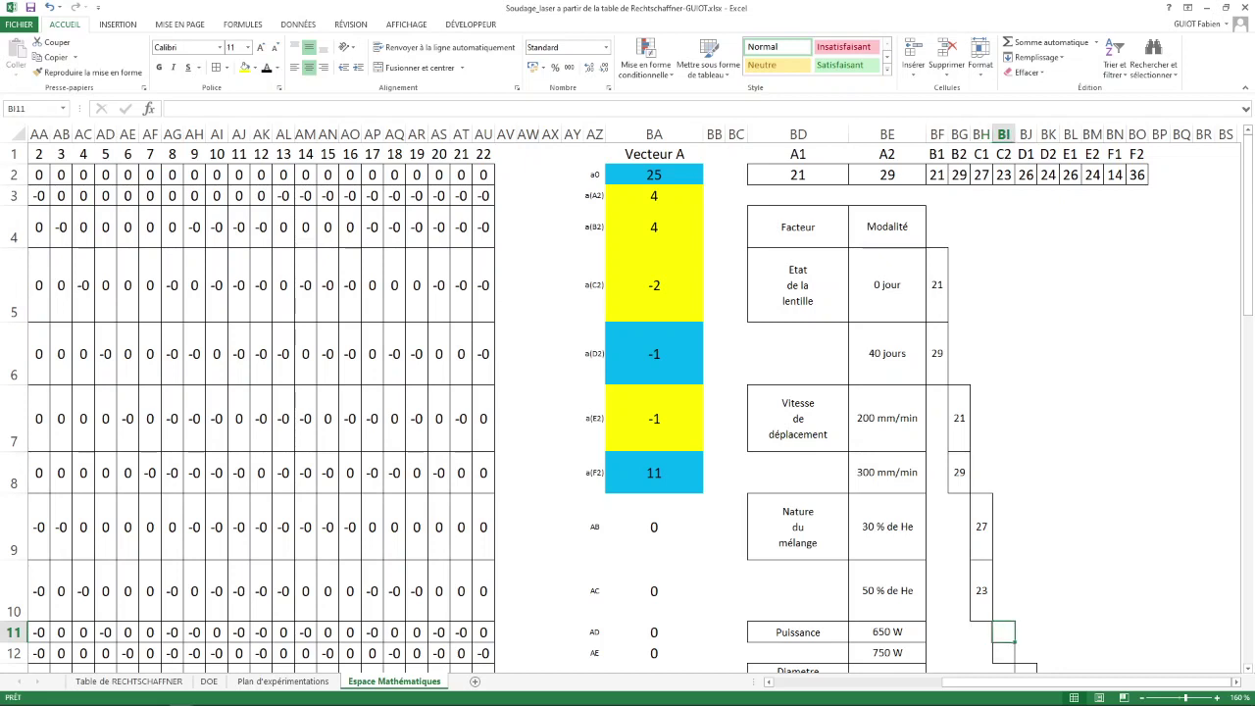
{"action": "type", "text": "="}
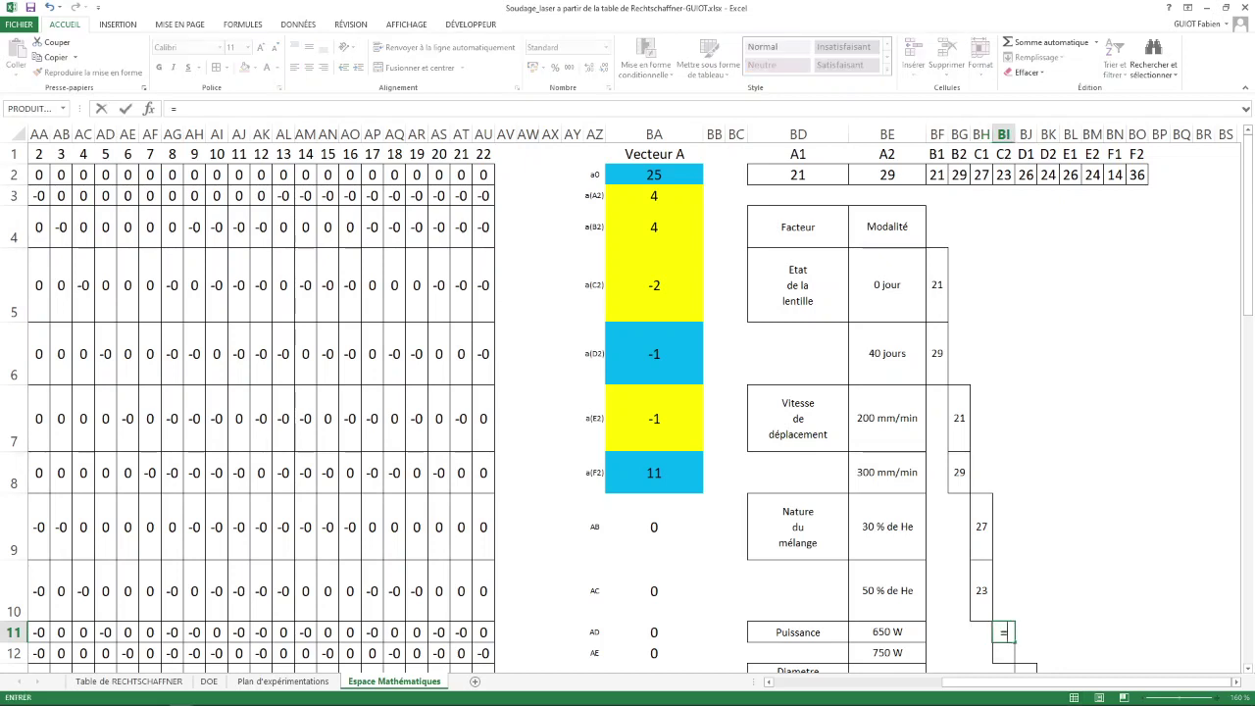
{"action": "left_click", "coordinate": [1026, 174]}
{"action": "key", "text": "Return"}
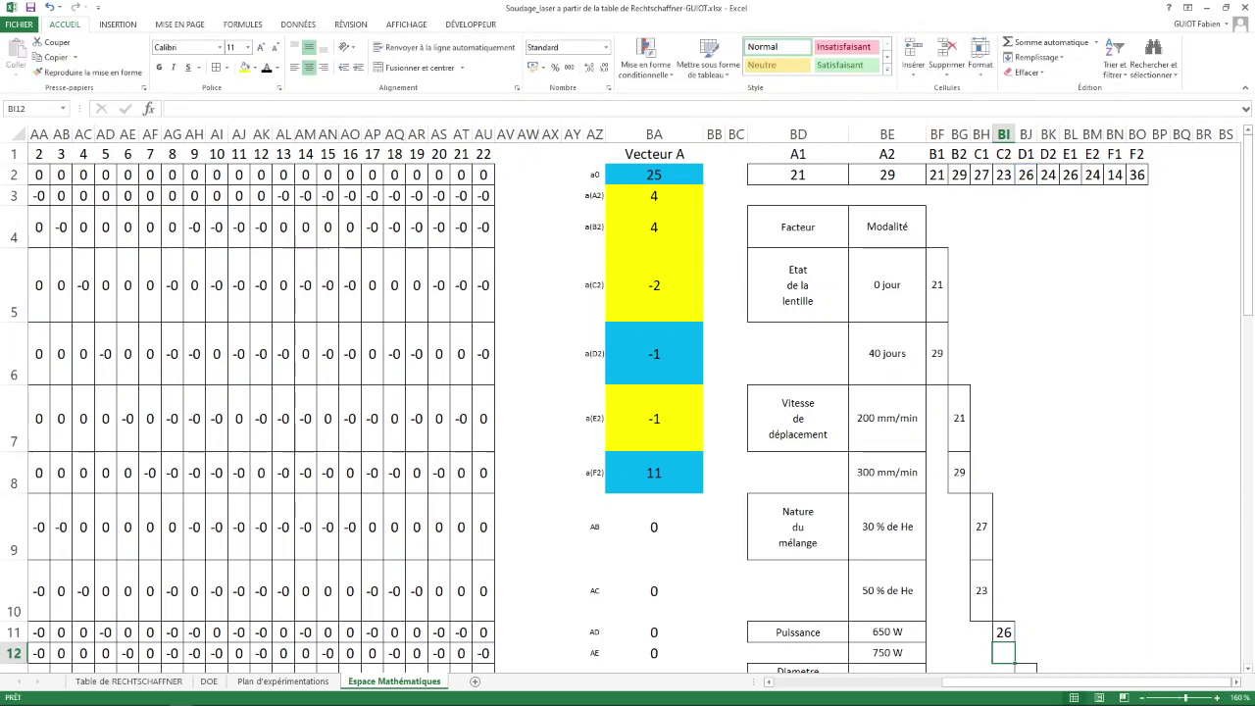
{"action": "type", "text": "="}
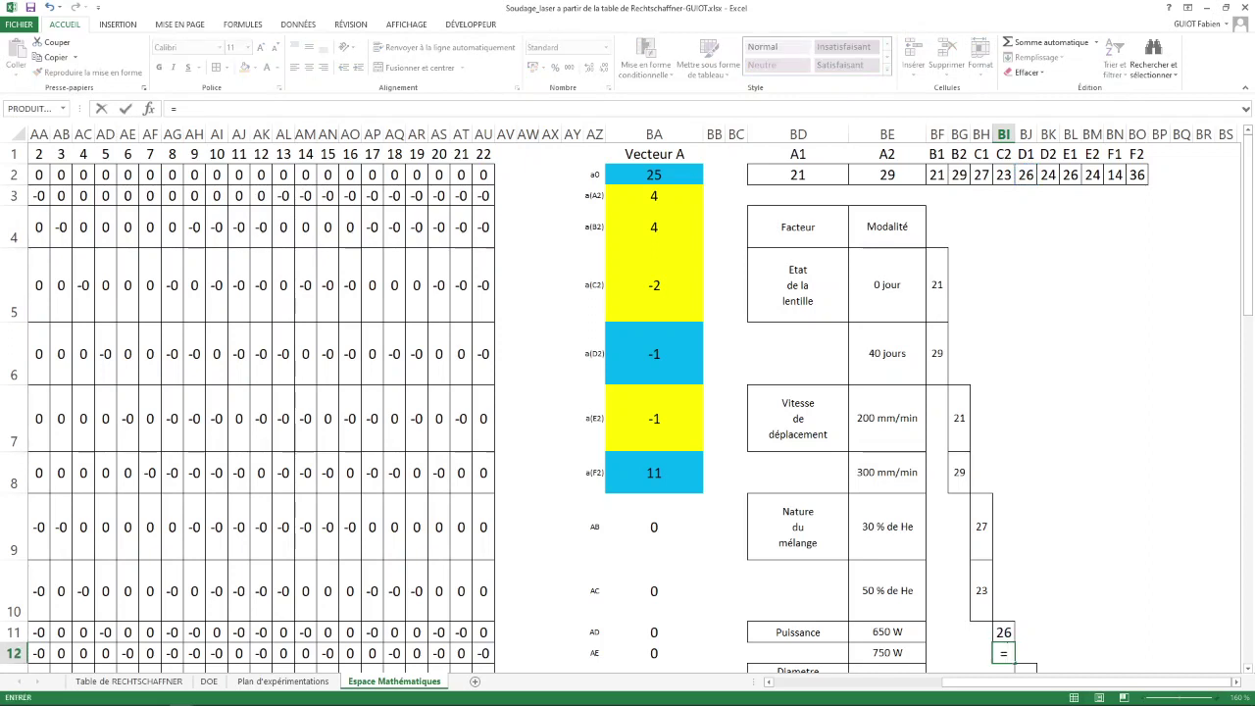
{"action": "type", "text": "BK2"}
{"action": "key", "text": "Return"}
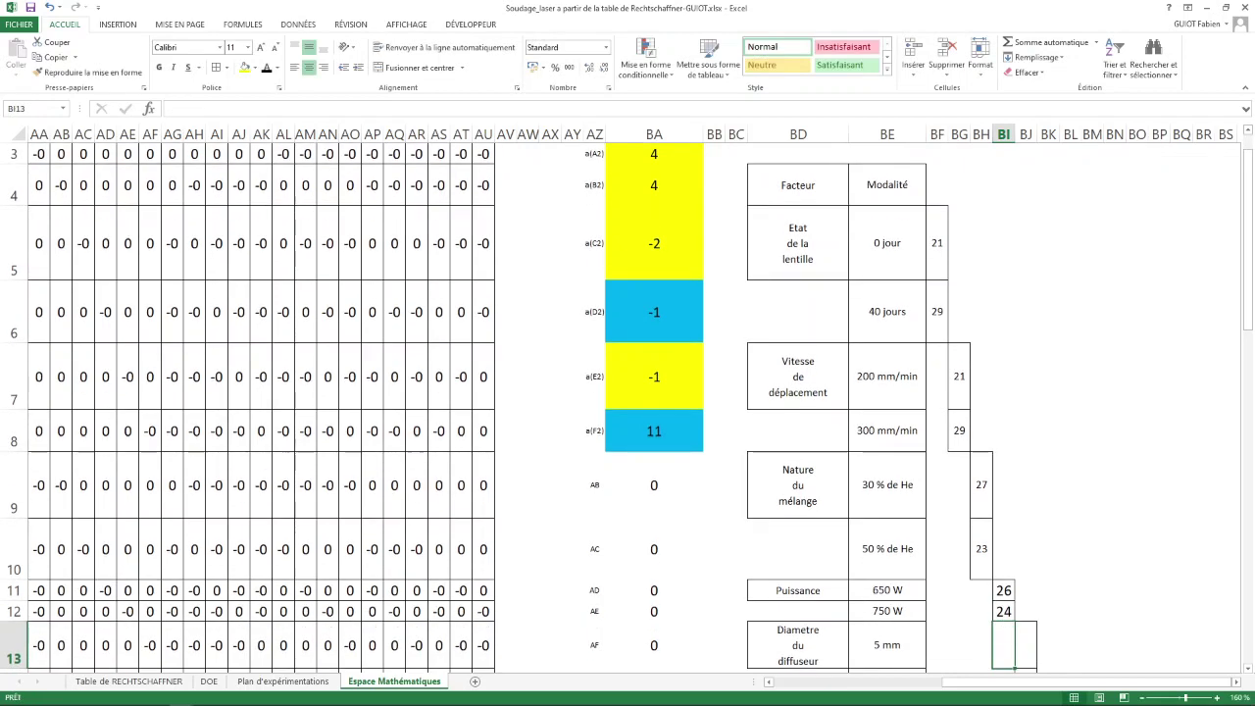
Link the diffuser diameter responses to means E1 and E2, with =BL2 in BJ13 and =BM2 in BJ14.
{"action": "key", "text": "Right"}
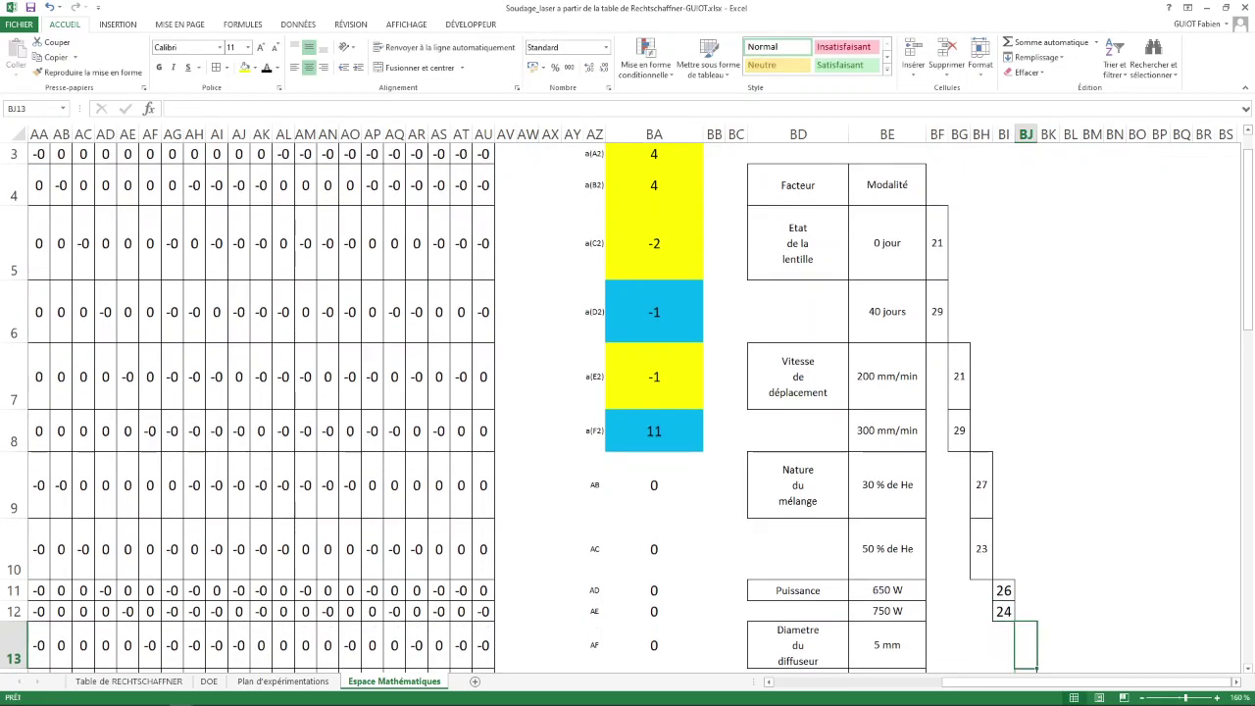
{"action": "type", "text": "="}
{"action": "scroll", "coordinate": [627, 392], "scroll_direction": "up", "scroll_amount": 1}
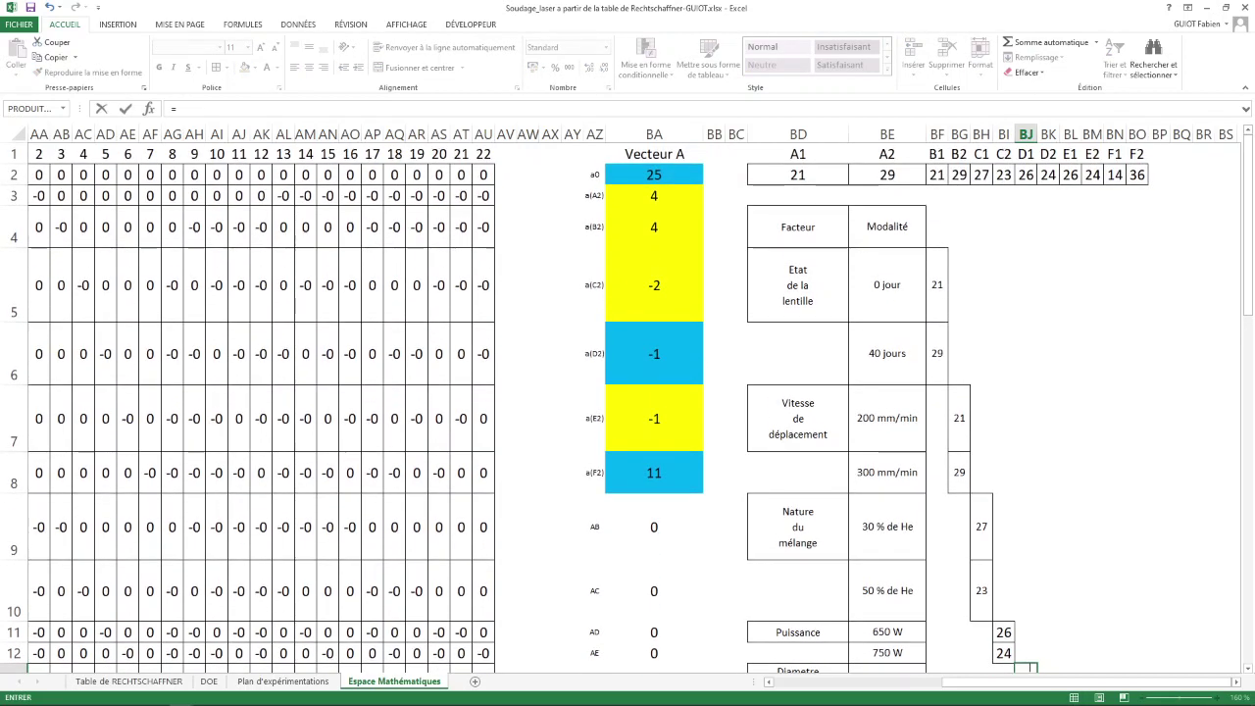
{"action": "left_click", "coordinate": [1071, 175]}
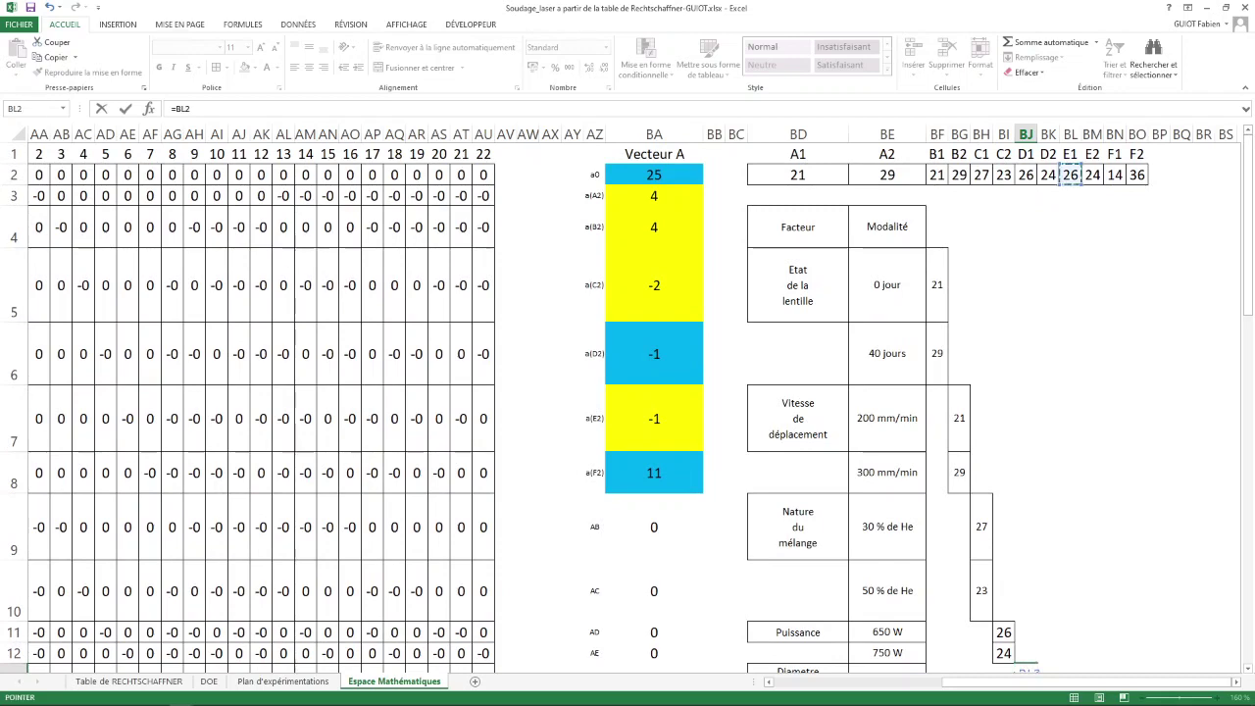
{"action": "key", "text": "Return"}
{"action": "type", "text": "="}
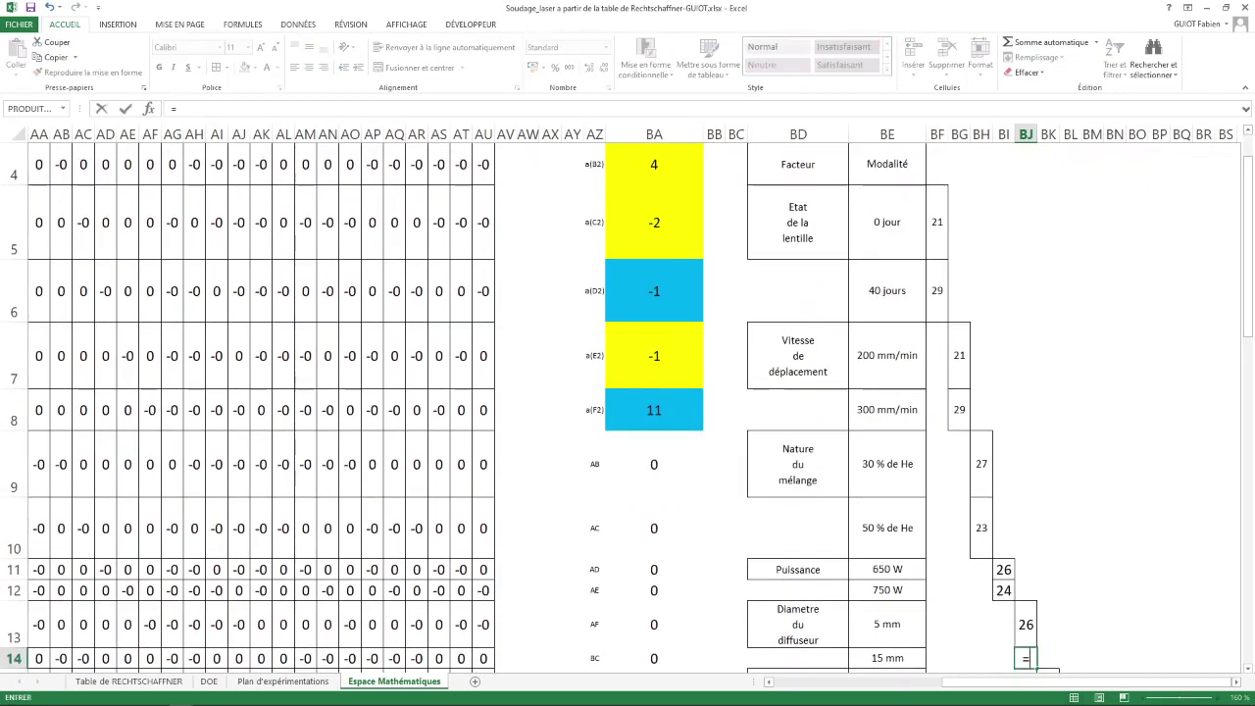
{"action": "scroll", "coordinate": [628, 392], "scroll_direction": "up", "scroll_amount": 1}
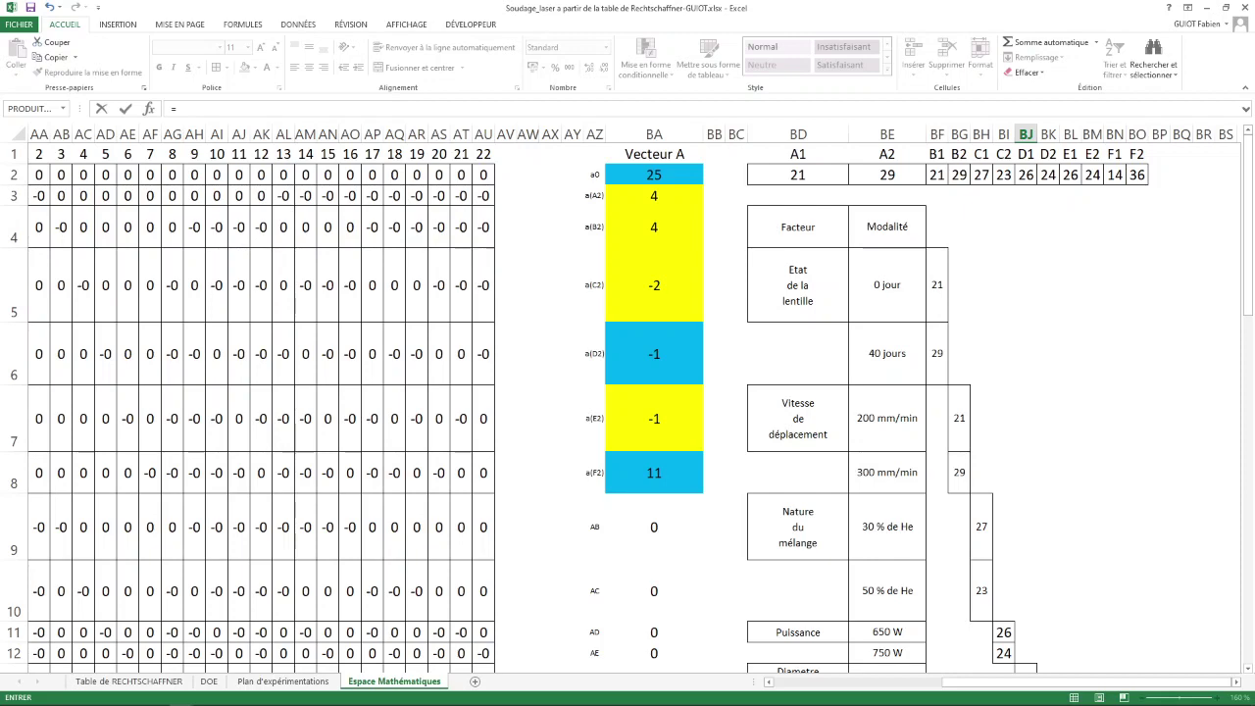
{"action": "left_click", "coordinate": [1093, 174]}
{"action": "key", "text": "Return"}
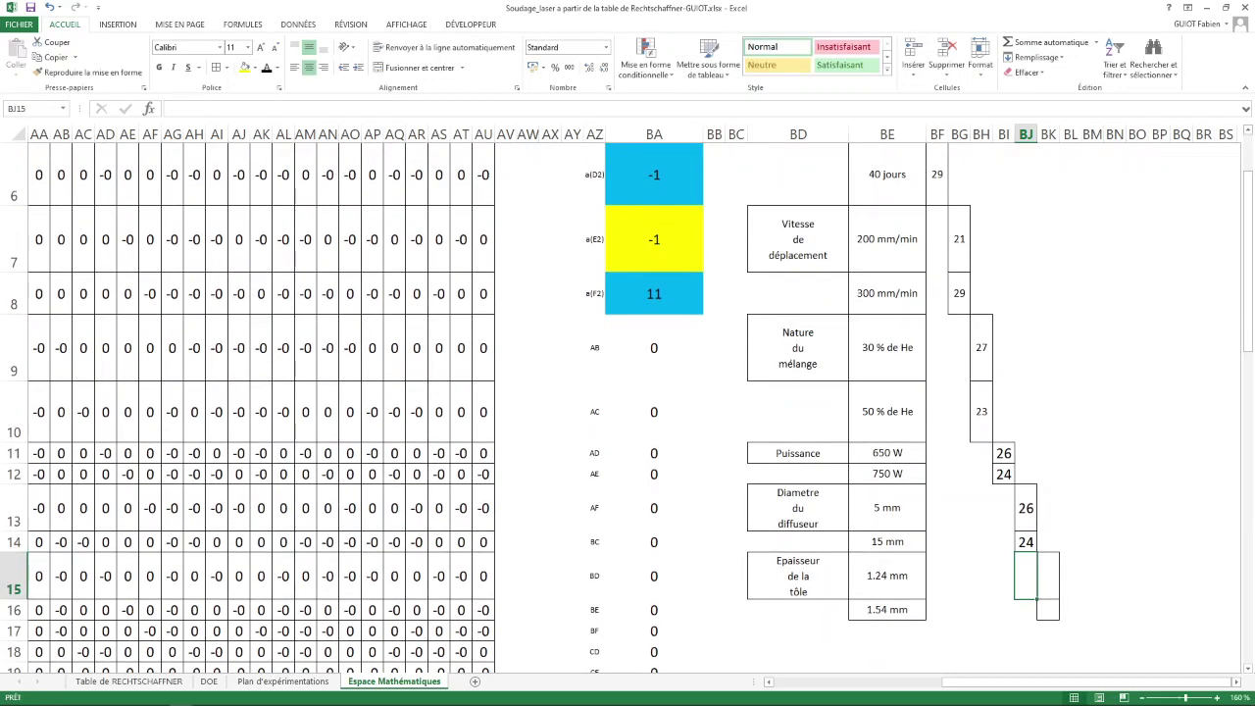
Link the sheet thickness responses to means F1 and F2, with =BN2 in BK15 and =BO2 in BK16.
{"action": "left_click", "coordinate": [1048, 575]}
{"action": "type", "text": "="}
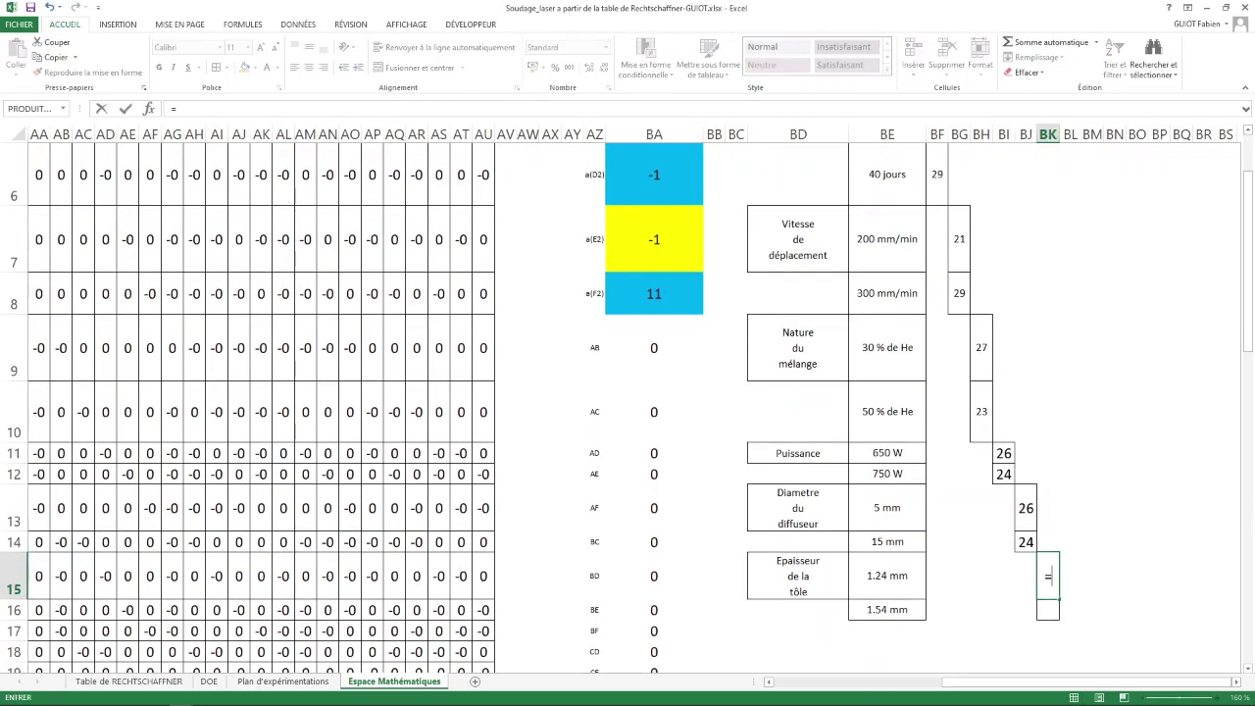
{"action": "scroll", "coordinate": [627, 393], "scroll_direction": "up", "scroll_amount": 2}
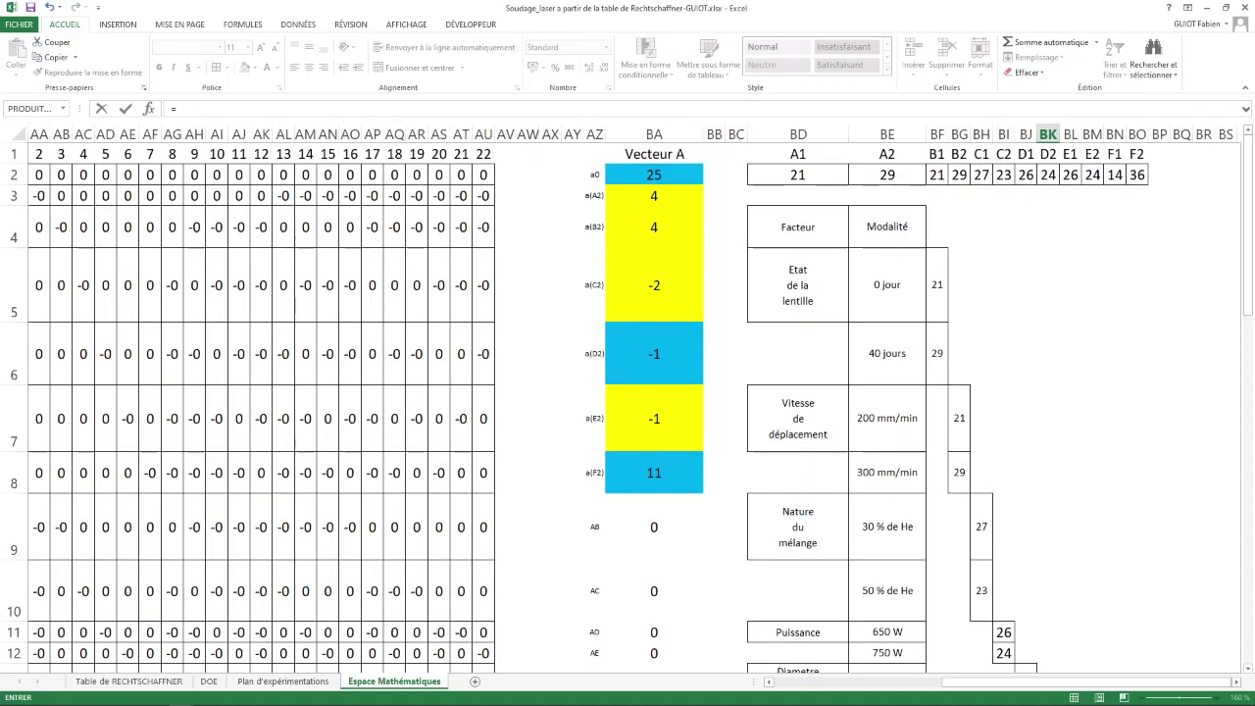
{"action": "left_click", "coordinate": [1115, 175]}
{"action": "key", "text": "ctrl+Return"}
{"action": "scroll", "coordinate": [627, 392], "scroll_direction": "down", "scroll_amount": 2}
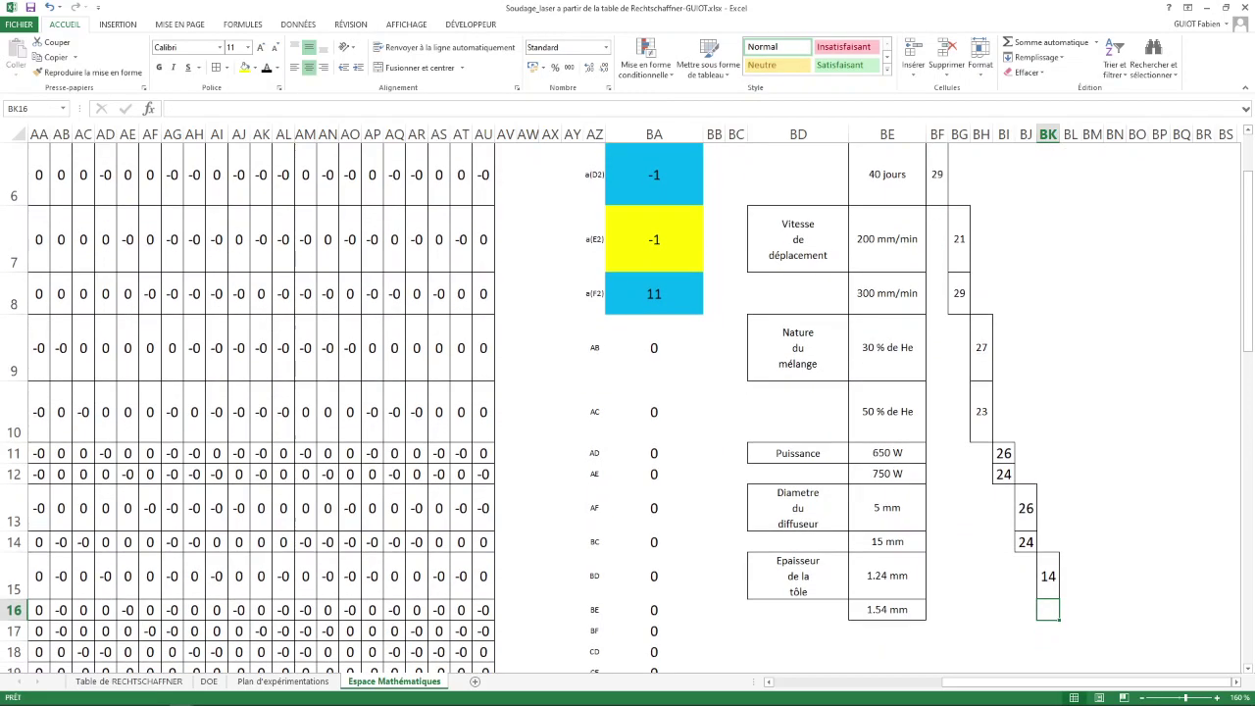
{"action": "left_click", "coordinate": [1045, 617]}
{"action": "type", "text": "="}
{"action": "scroll", "coordinate": [627, 392], "scroll_direction": "up", "scroll_amount": 2}
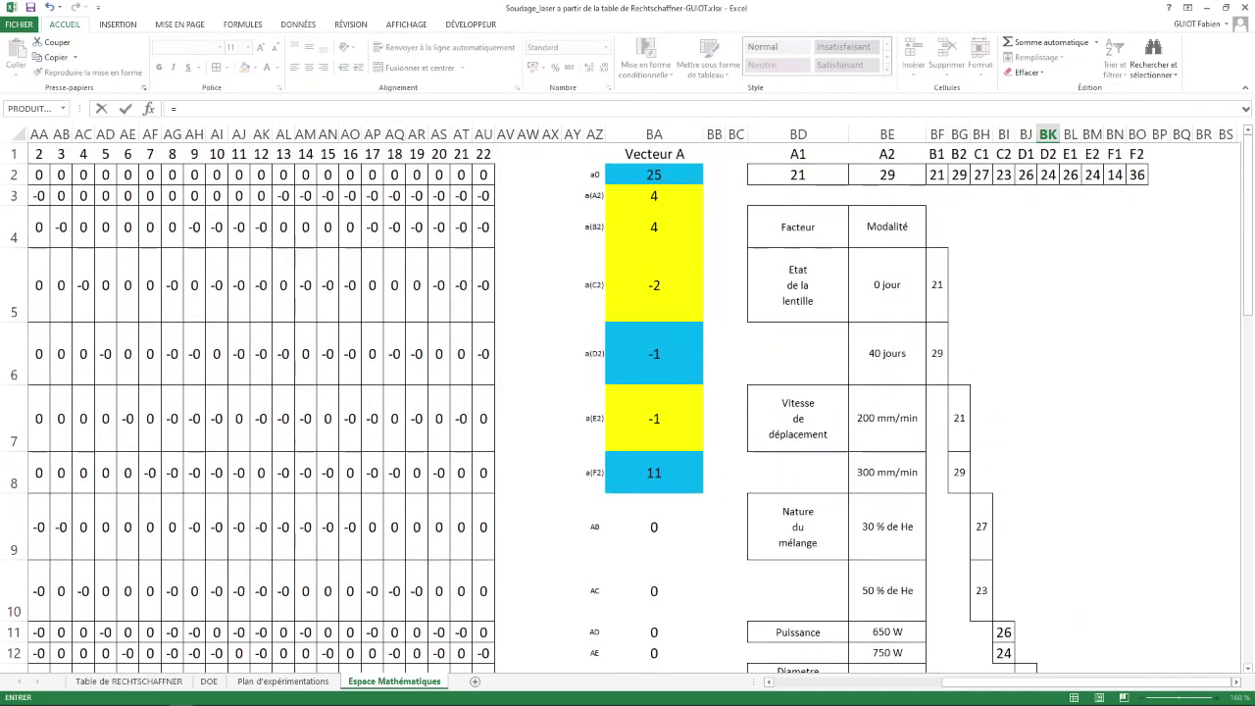
{"action": "left_click", "coordinate": [1137, 174]}
{"action": "key", "text": "ctrl+Return"}
{"action": "key", "text": "Down"}
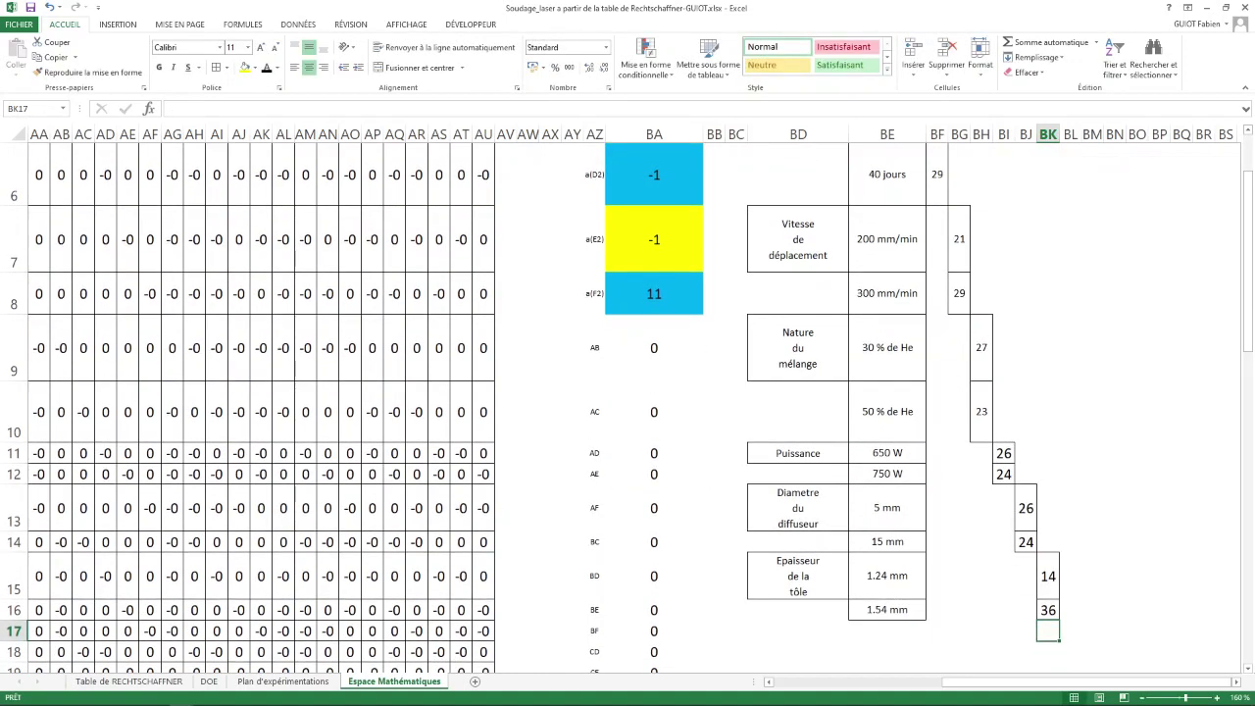
{"action": "left_click", "coordinate": [1114, 348]}
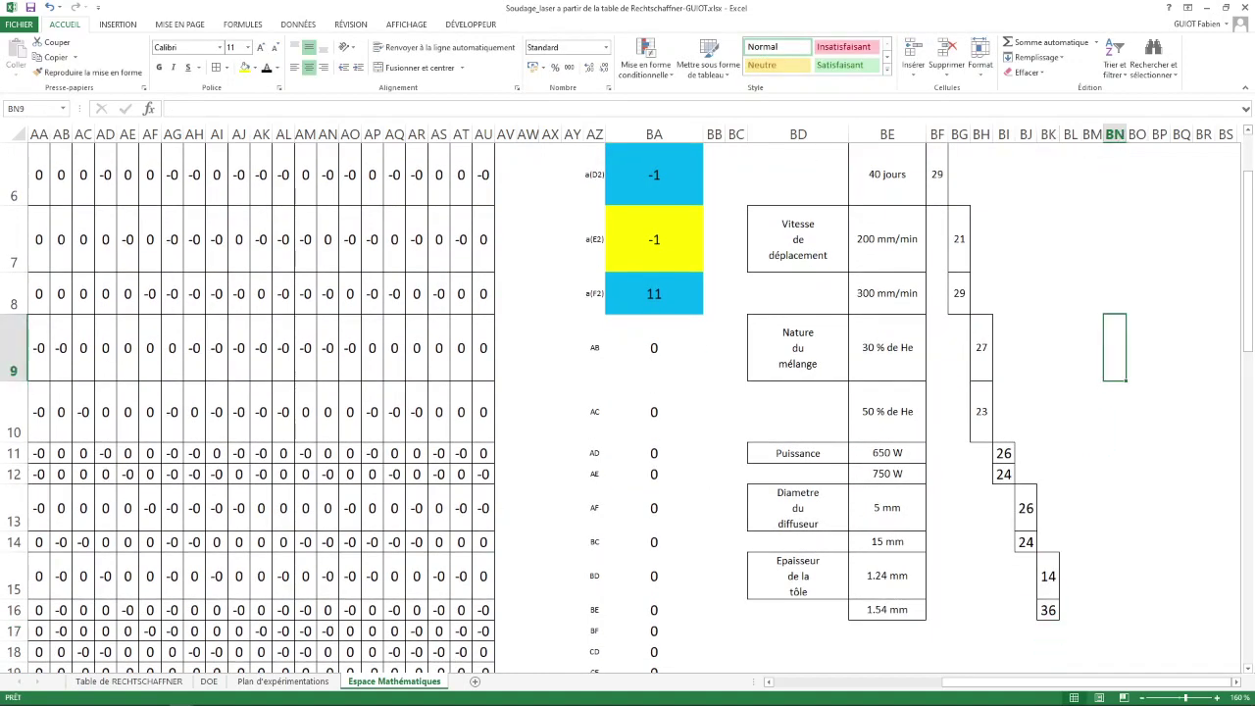
Fill the factor response table from BD5 to BK16 with yellow.
{"action": "left_click_drag", "start_coordinate": [1048, 610], "coordinate": [797, 255]}
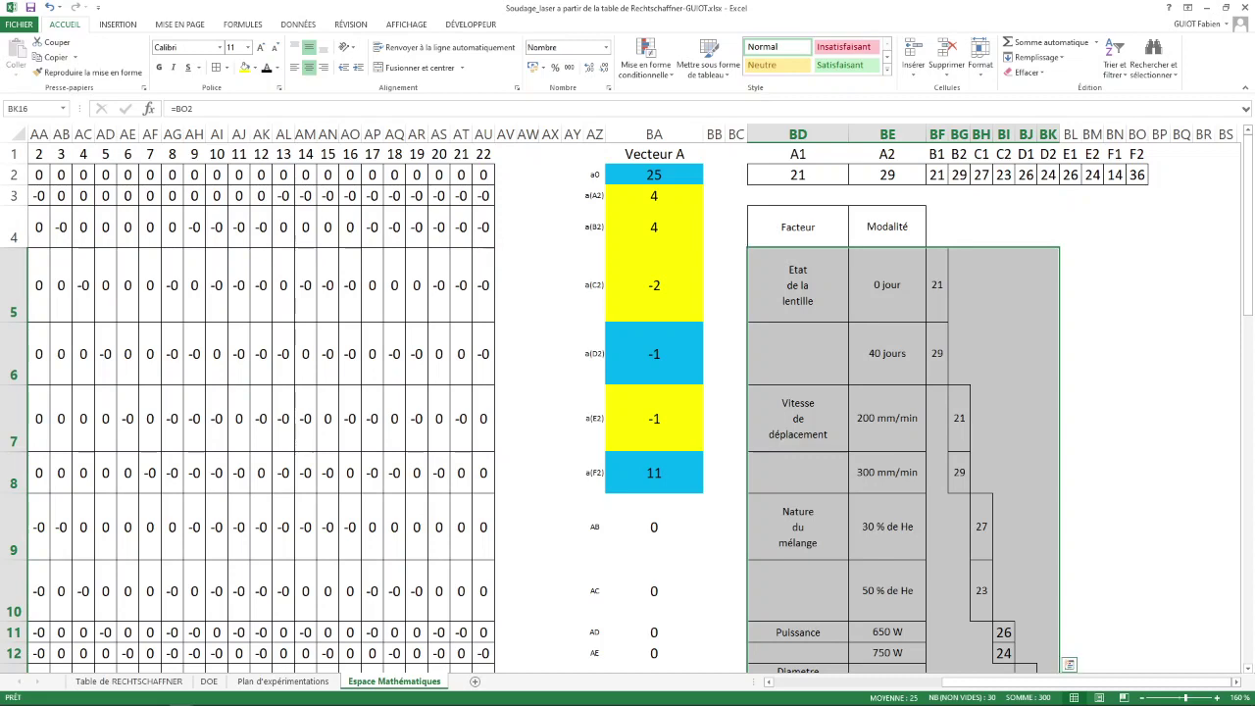
{"action": "left_click", "coordinate": [245, 67]}
{"action": "scroll", "coordinate": [627, 392], "scroll_direction": "down", "scroll_amount": 3}
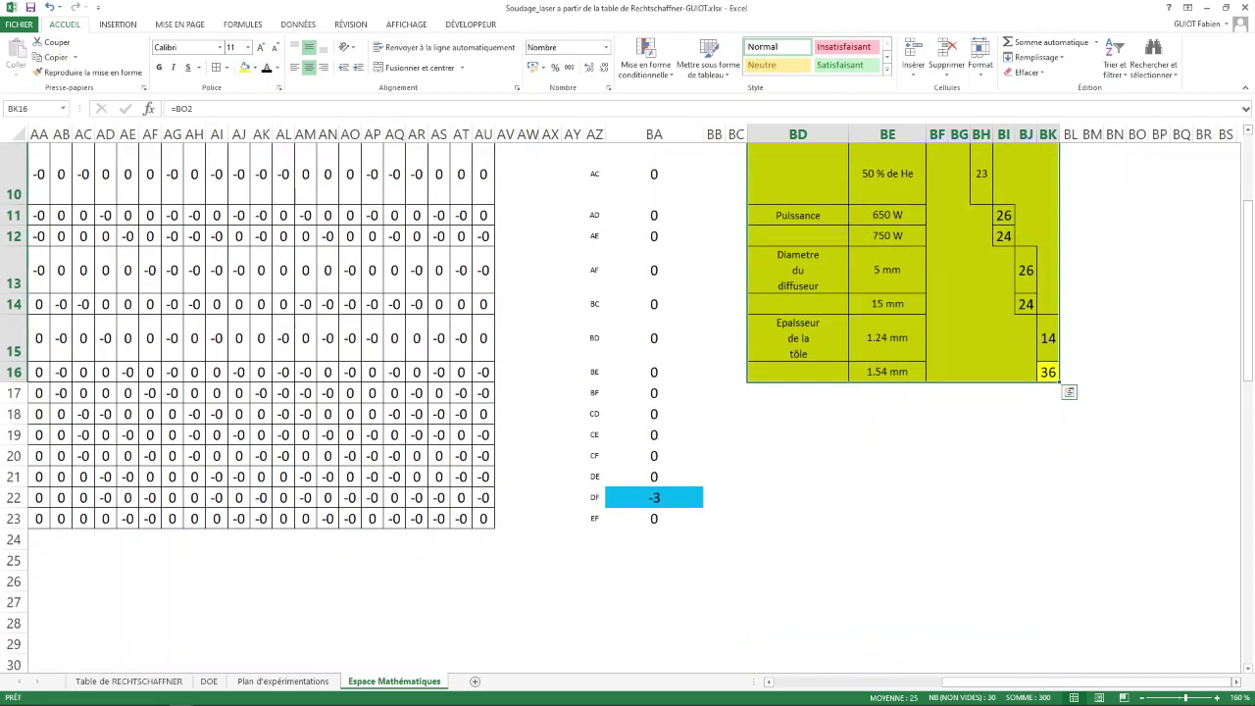
{"action": "scroll", "coordinate": [627, 392], "scroll_direction": "up", "scroll_amount": 3}
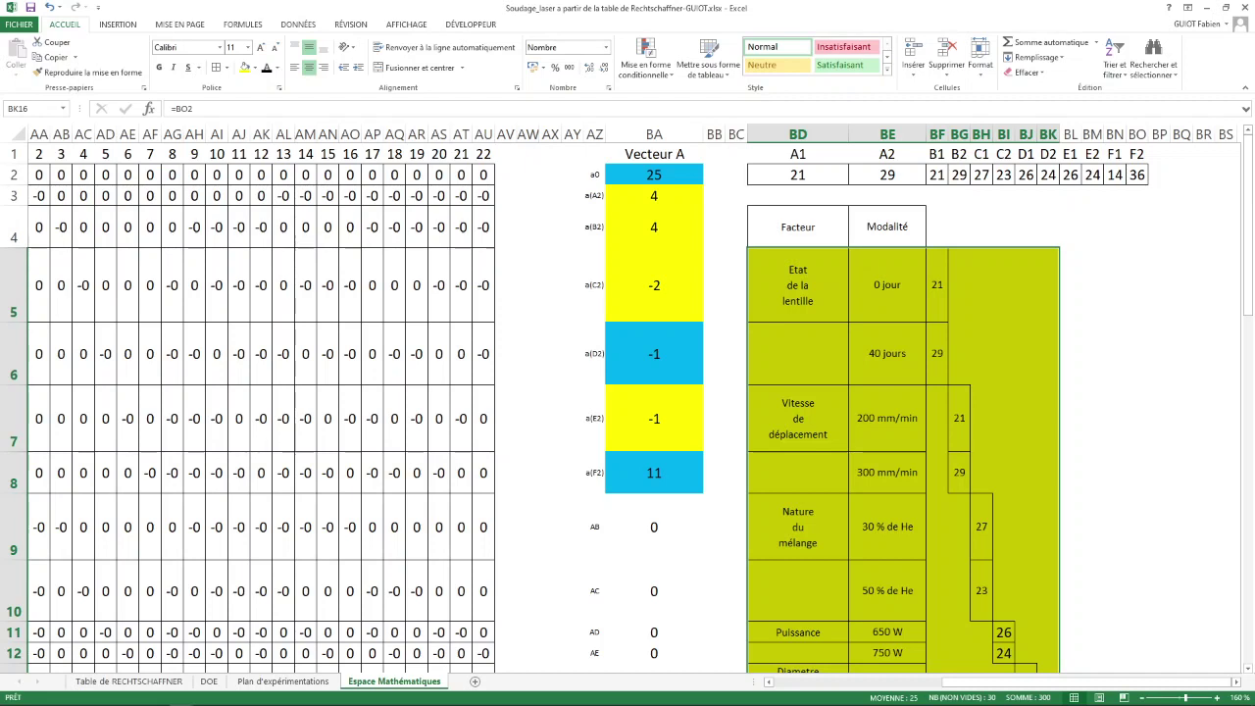
Reduce the heights of rows 5 to 9 so they fit the factor labels more tightly.
{"action": "left_click_drag", "start_coordinate": [14, 322], "coordinate": [13, 304]}
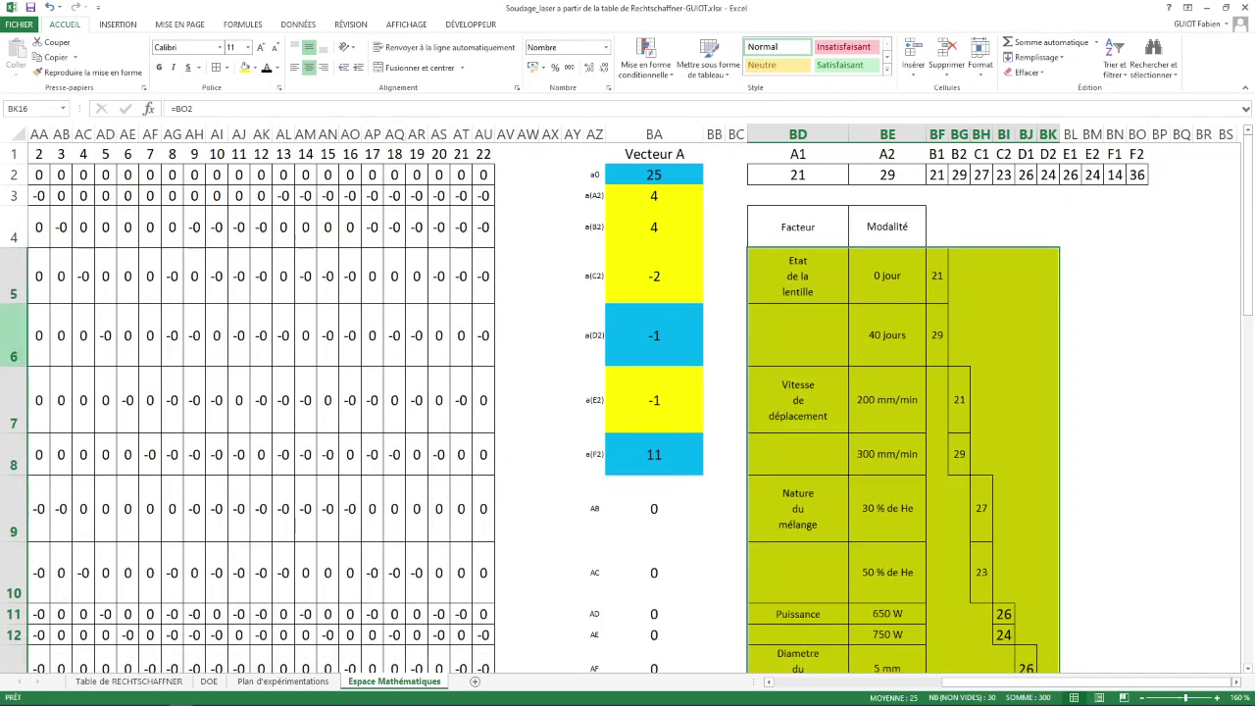
{"action": "left_click_drag", "start_coordinate": [13, 365], "coordinate": [14, 334]}
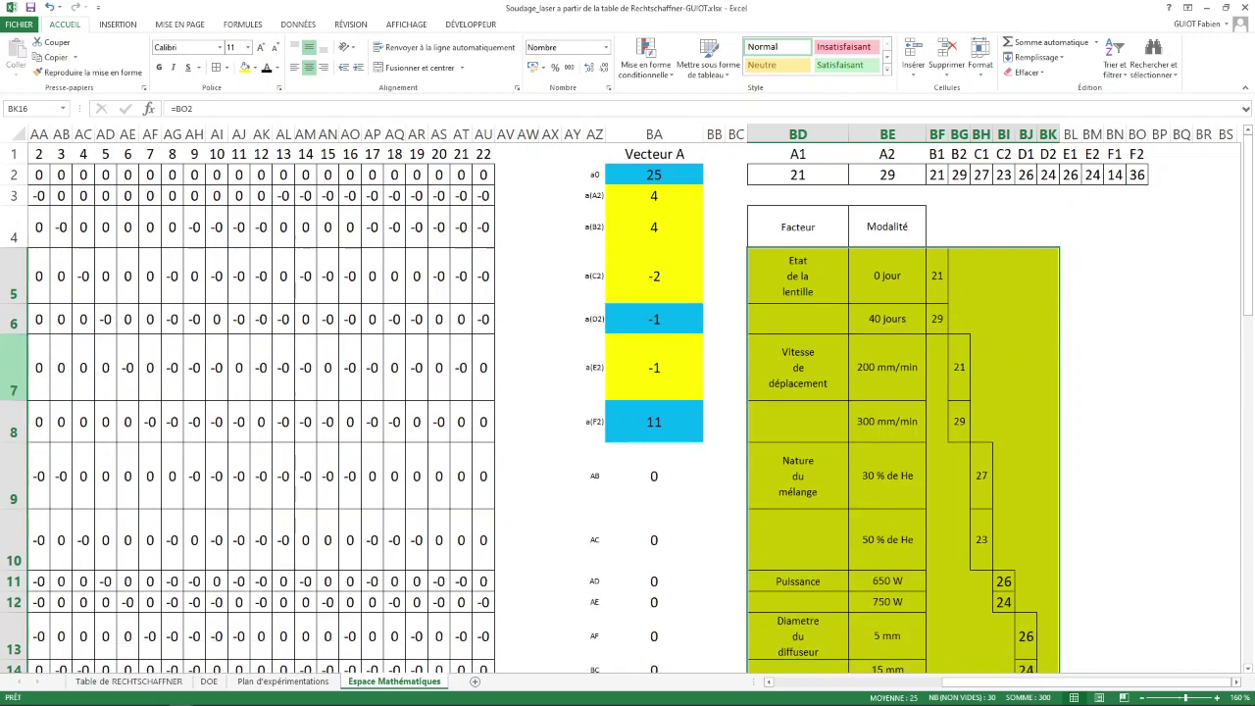
{"action": "mouse_move", "coordinate": [14, 399]}
{"action": "left_mouse_down"}
{"action": "mouse_move", "coordinate": [14, 427]}
{"action": "mouse_move", "coordinate": [14, 413]}
{"action": "left_mouse_up"}
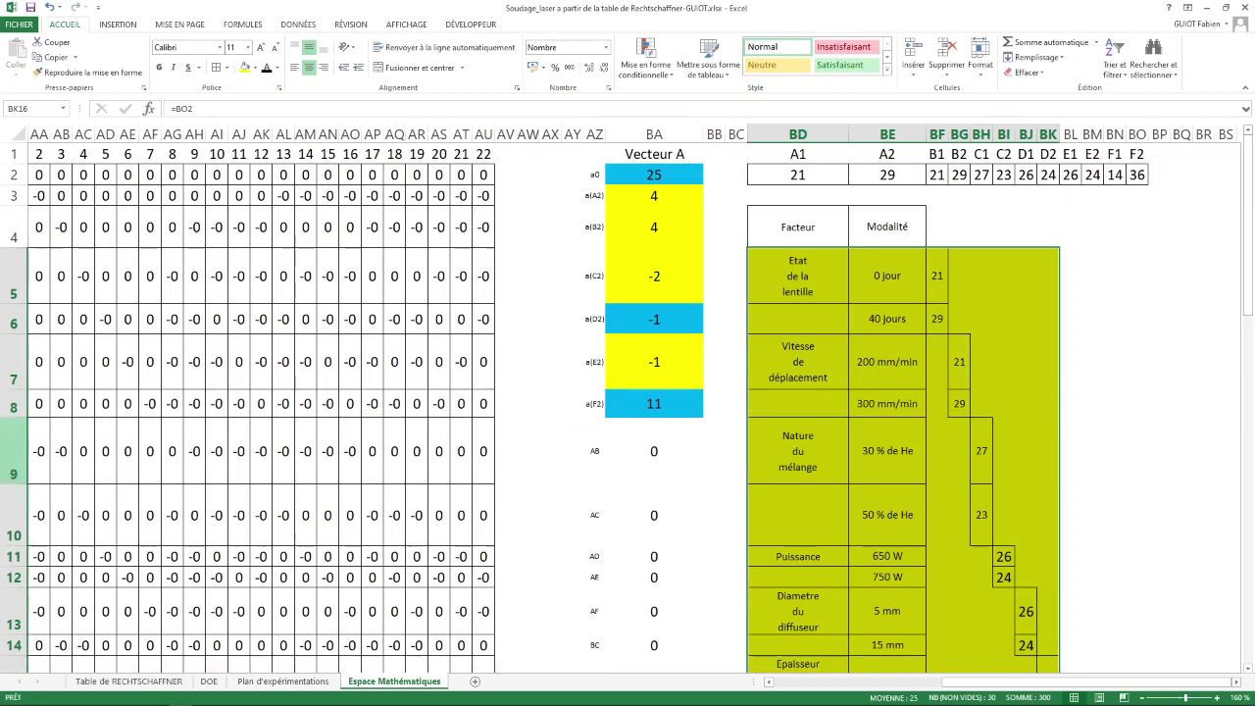
{"action": "mouse_move", "coordinate": [13, 484]}
{"action": "left_mouse_down"}
{"action": "mouse_move", "coordinate": [14, 466]}
{"action": "mouse_move", "coordinate": [13, 476]}
{"action": "left_mouse_up"}
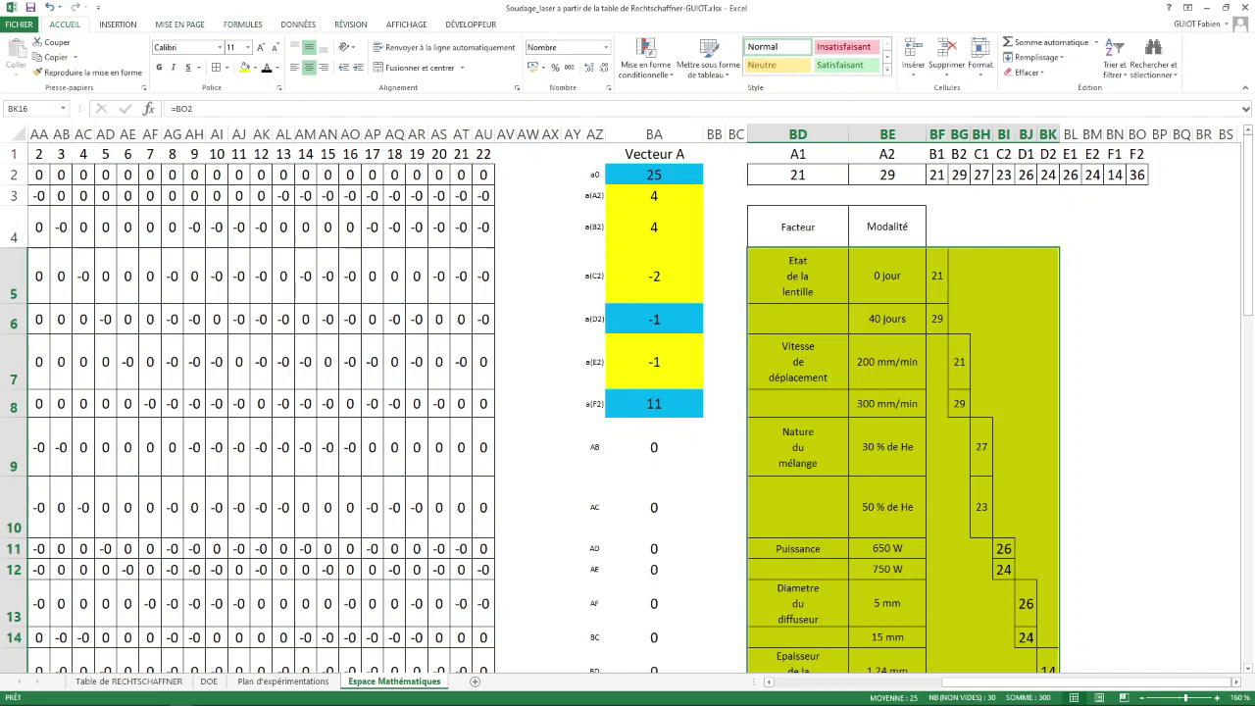
Insert a line chart with markers from the table range BD5:BK16.
{"action": "left_click", "coordinate": [118, 25]}
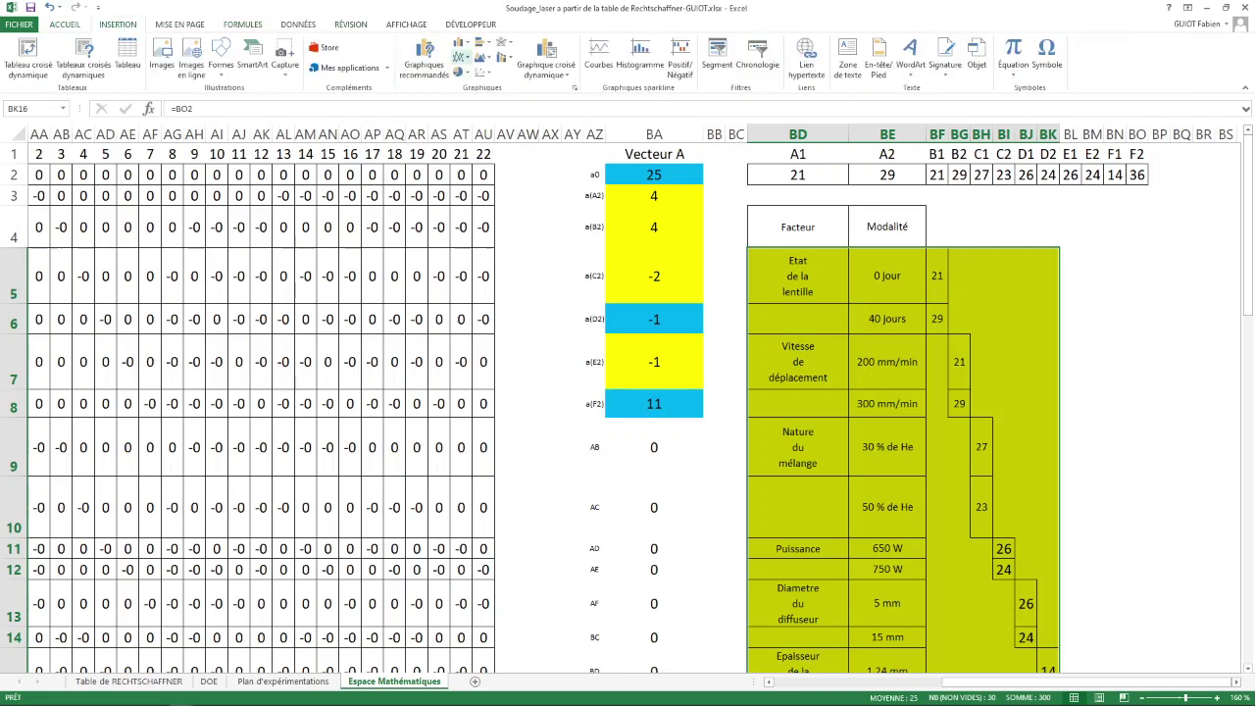
{"action": "left_click", "coordinate": [461, 57]}
{"action": "left_click", "coordinate": [476, 134]}
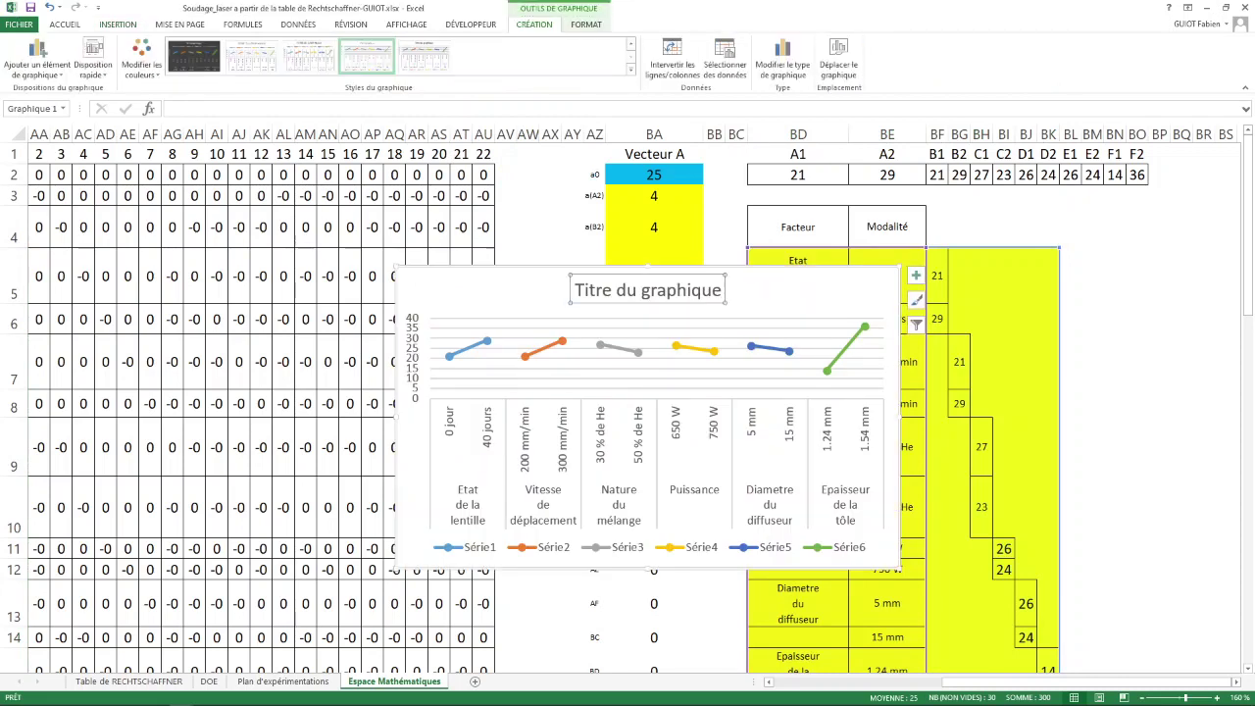
Delete the title and the legend from the line chart.
{"action": "key", "text": "Delete"}
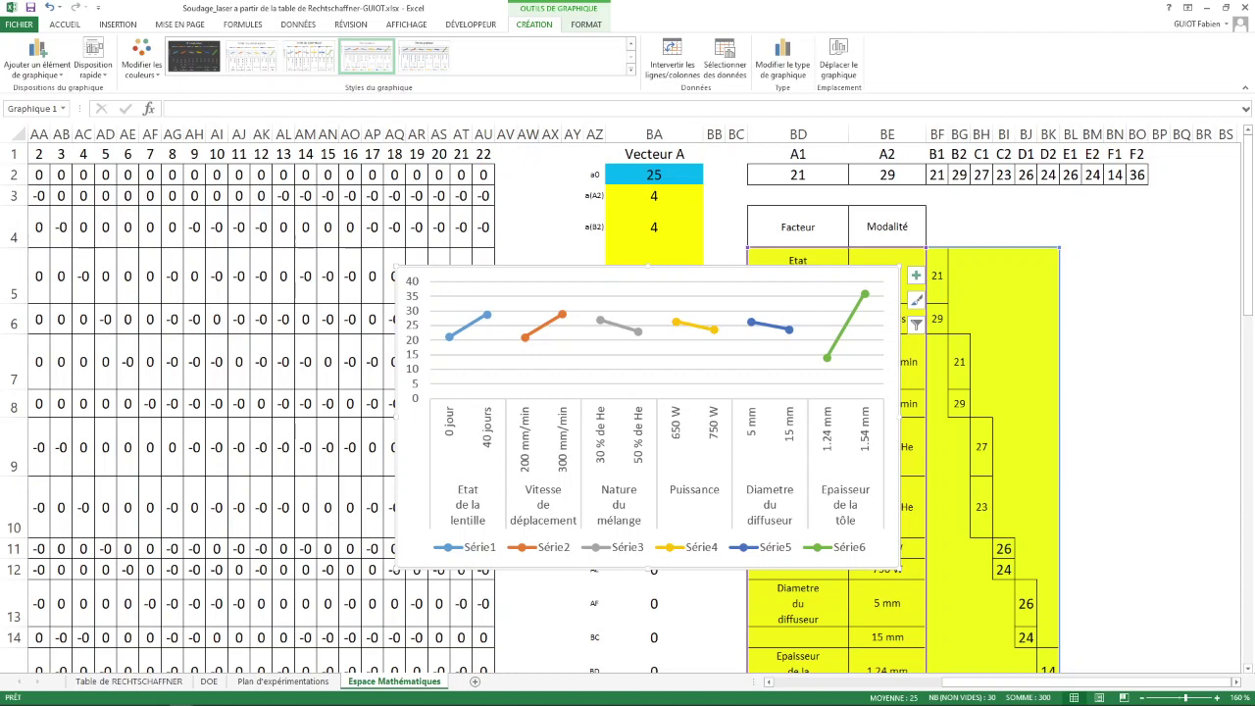
{"action": "left_click", "coordinate": [647, 547]}
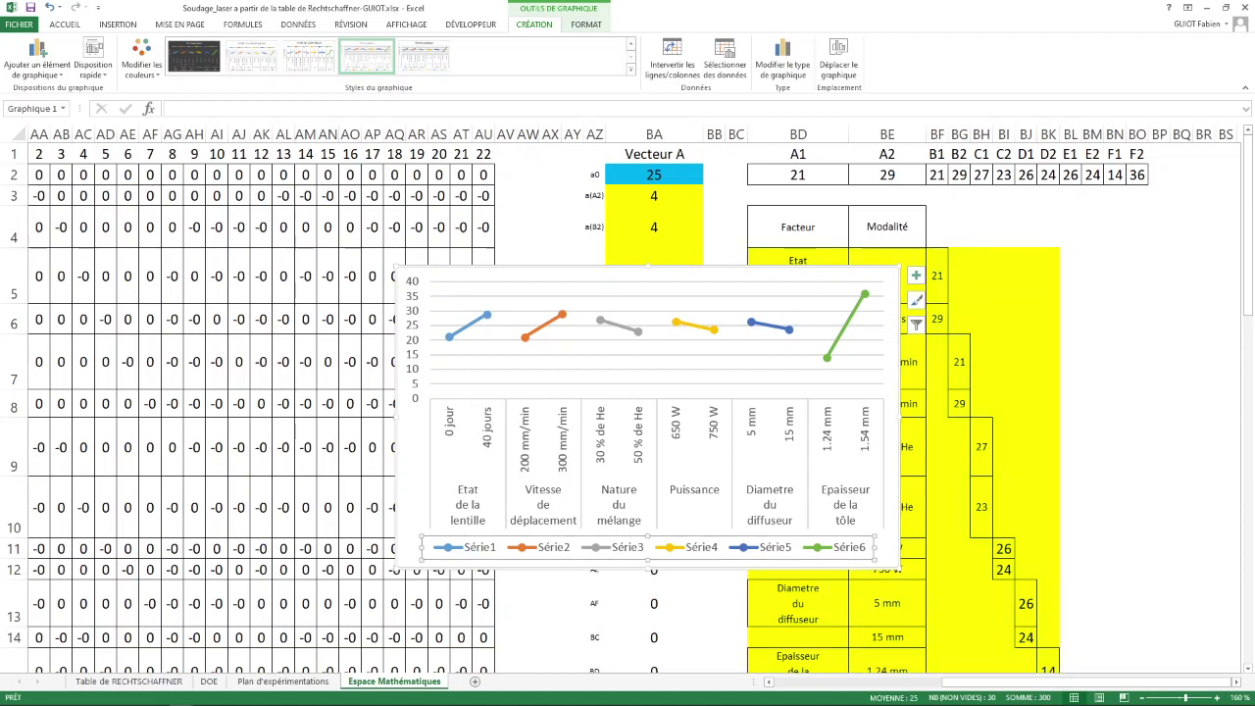
{"action": "key", "text": "Delete"}
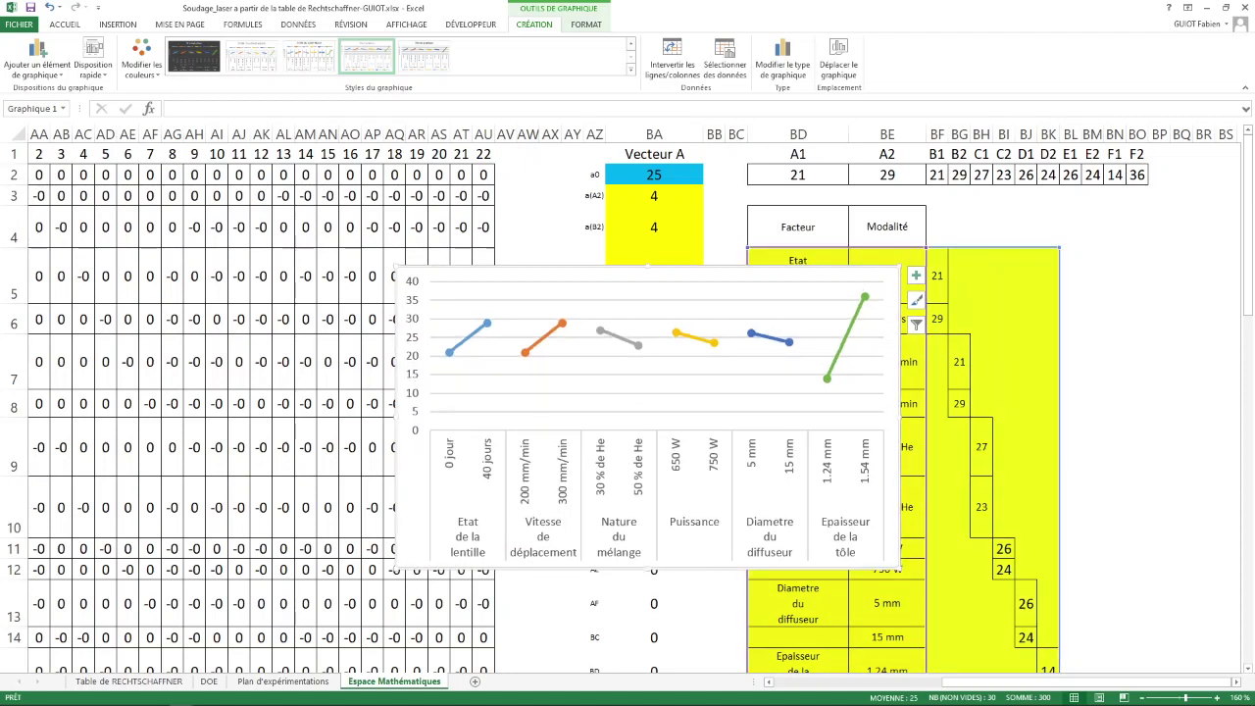
Move the chart to a new sheet named "Graphe des effets moyens".
{"action": "right_click", "coordinate": [899, 397]}
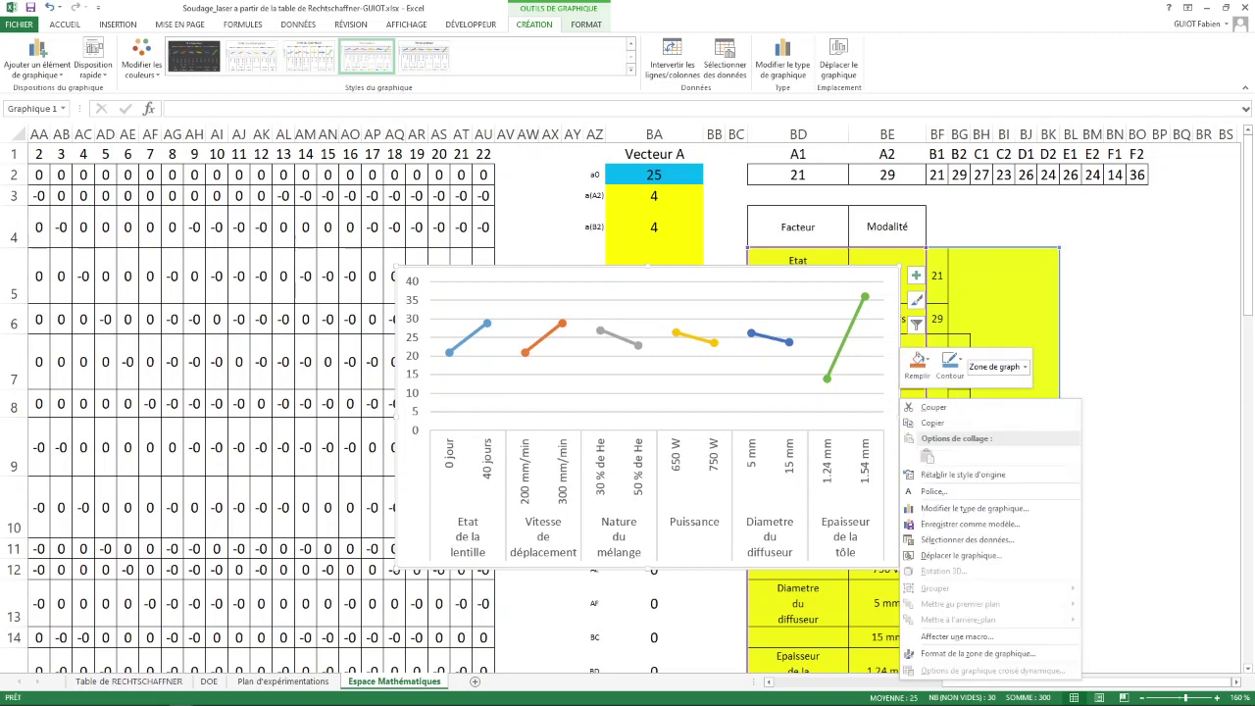
{"action": "key", "text": "Down"}
{"action": "key", "text": "Return"}
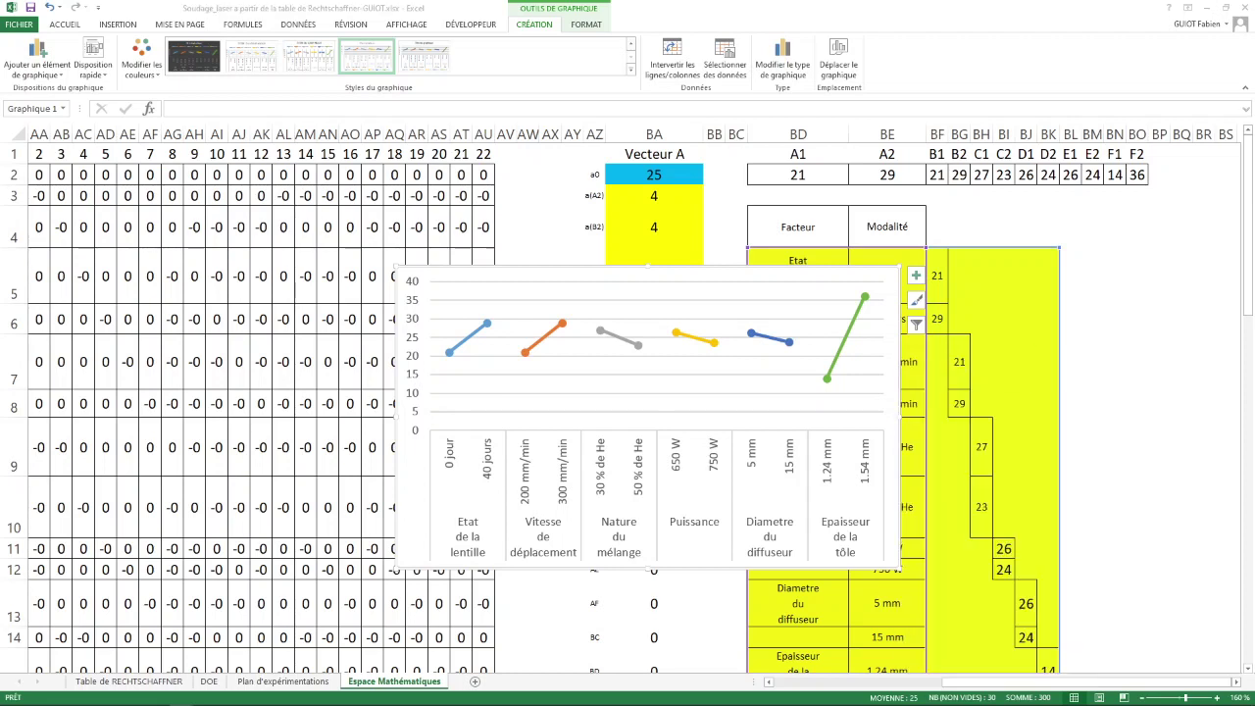
{"action": "key", "text": "alt+n"}
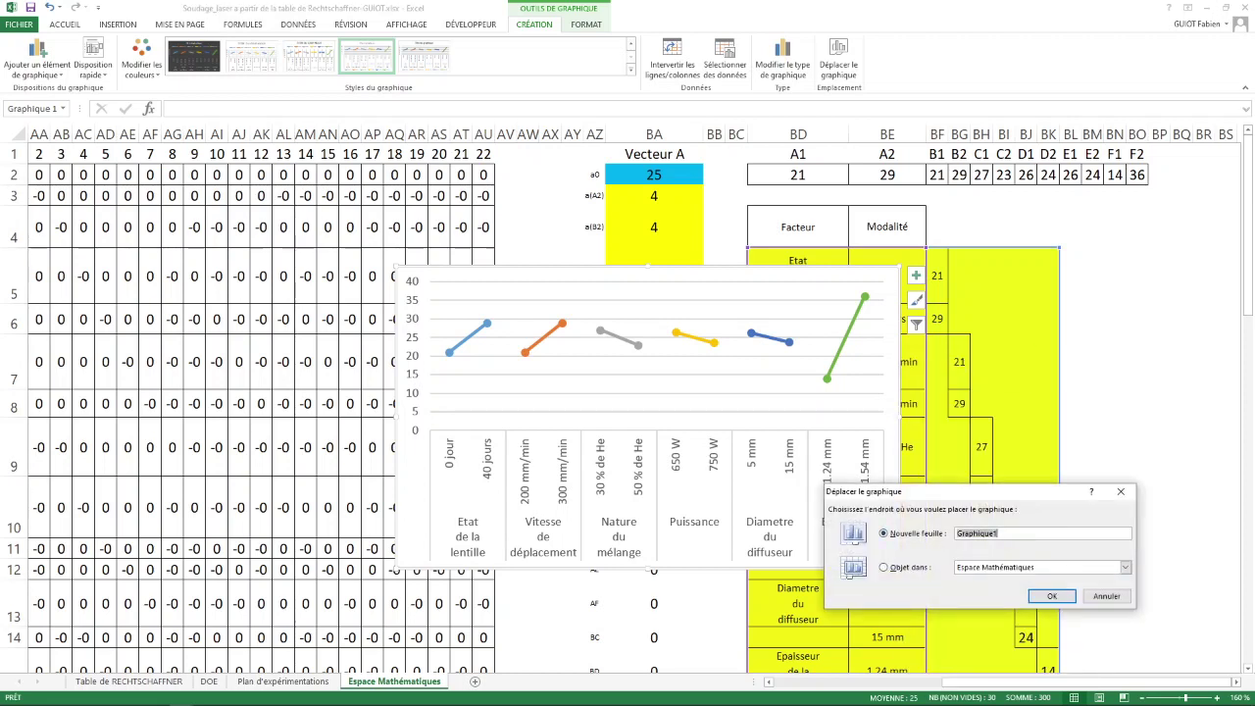
{"action": "type", "text": "Graphe des effets moyens"}
{"action": "key", "text": "Return"}
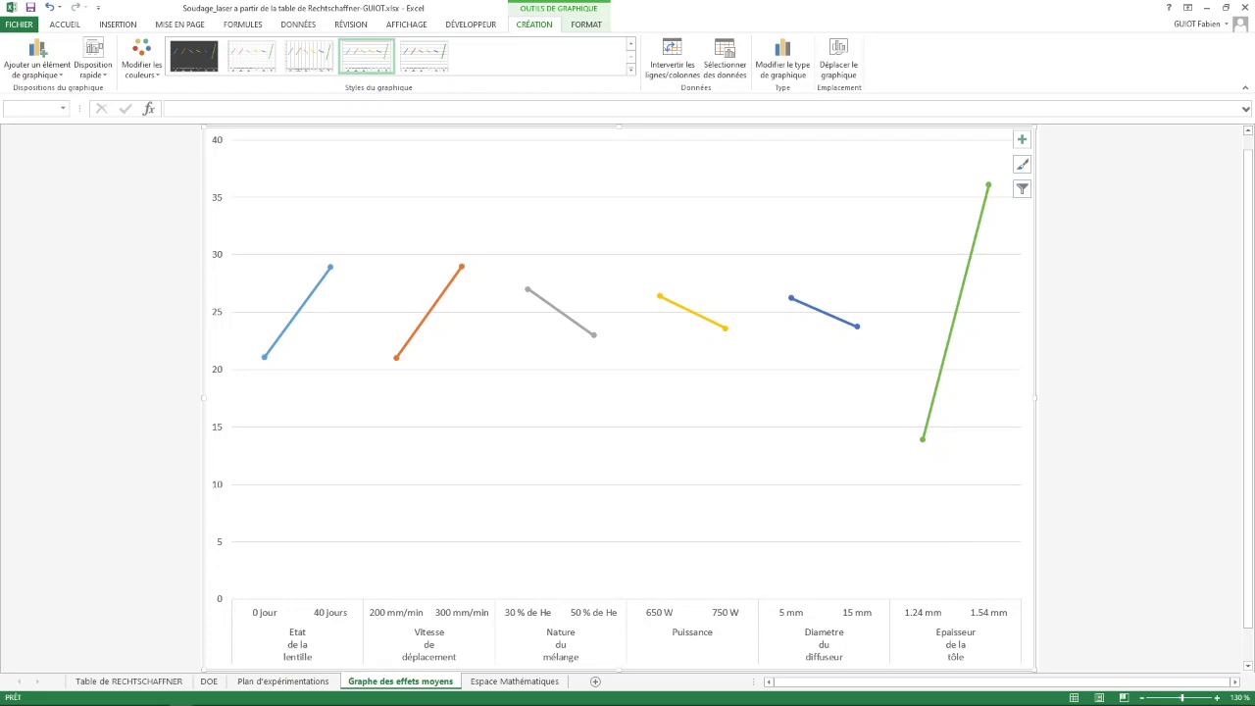
Add data labels to the blue lens condition series (Etat de la lentille).
{"action": "left_click", "coordinate": [297, 312]}
{"action": "right_click", "coordinate": [297, 311]}
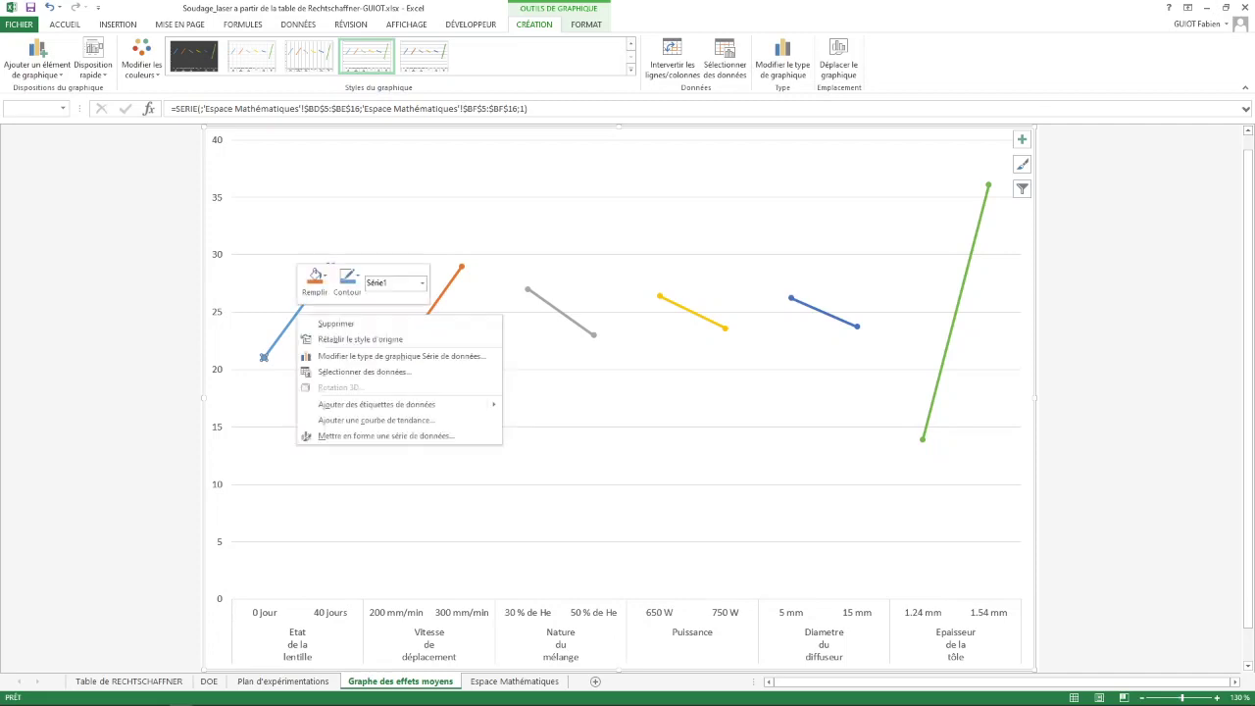
{"action": "mouse_move", "coordinate": [412, 403]}
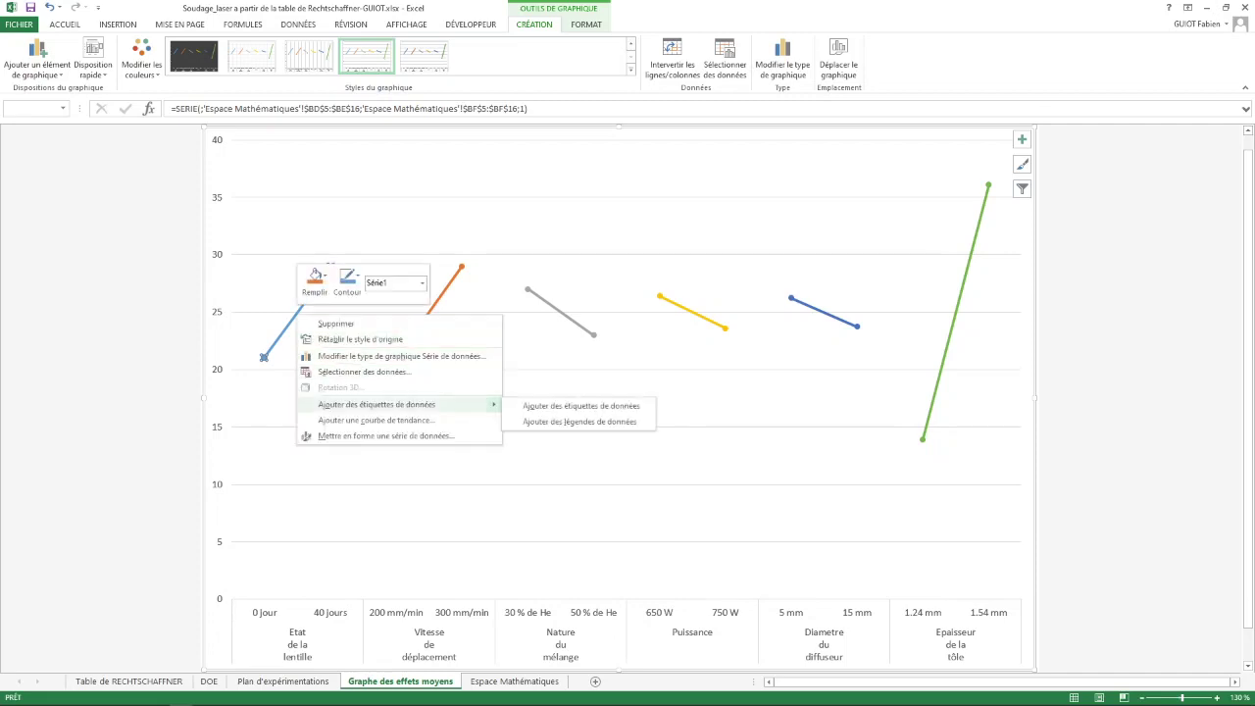
{"action": "left_click", "coordinate": [581, 406]}
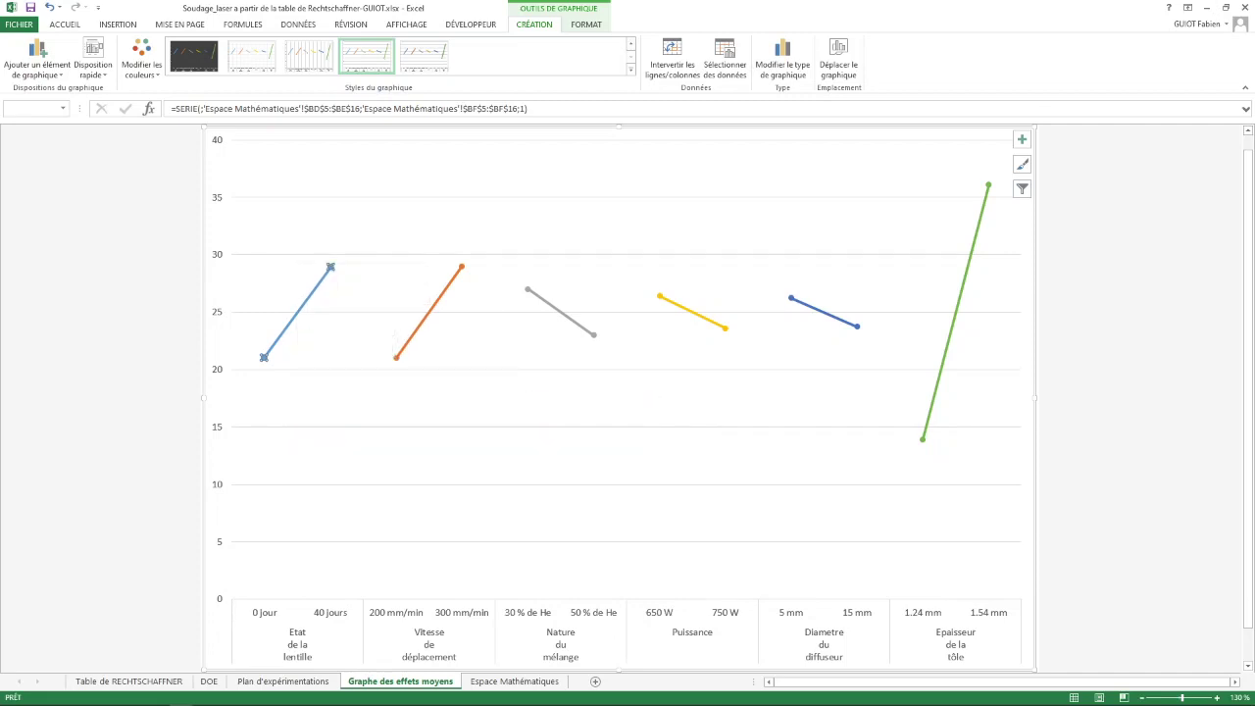
Add data labels to the orange travel speed series (Vitesse de déplacement).
{"action": "left_click", "coordinate": [424, 313]}
{"action": "left_click", "coordinate": [428, 312]}
{"action": "right_click", "coordinate": [434, 304]}
{"action": "key", "text": "Right"}
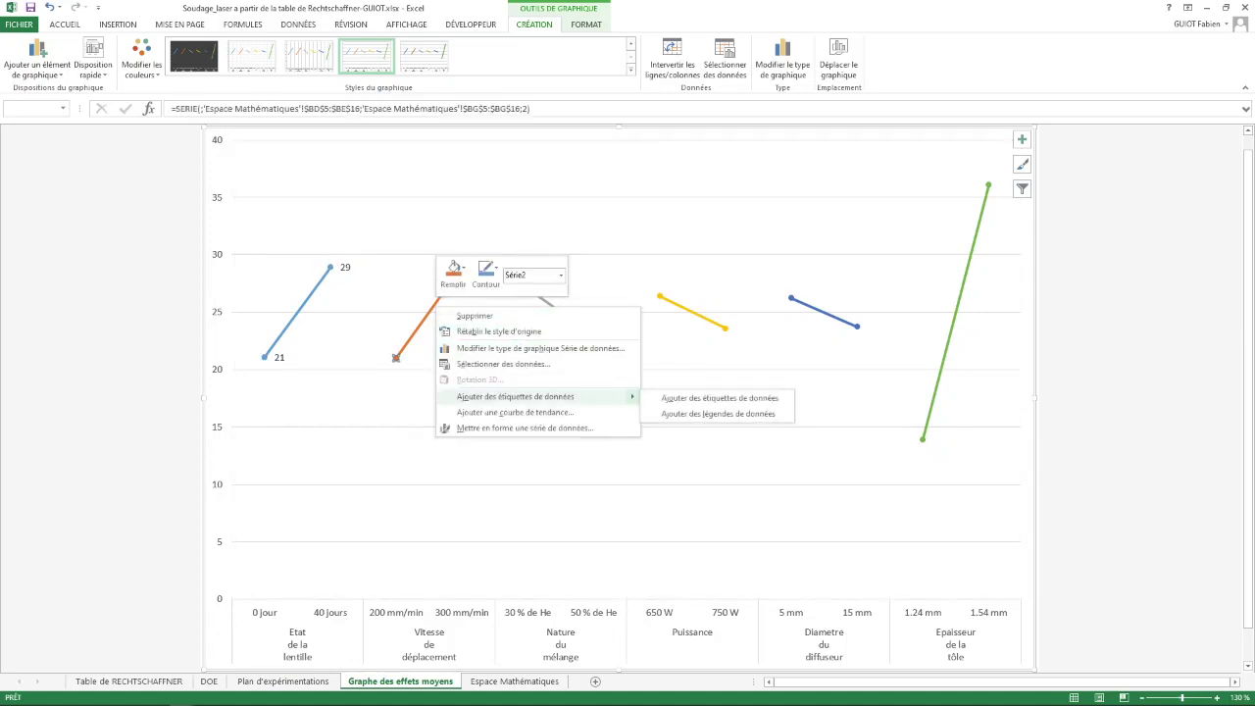
{"action": "key", "text": "Return"}
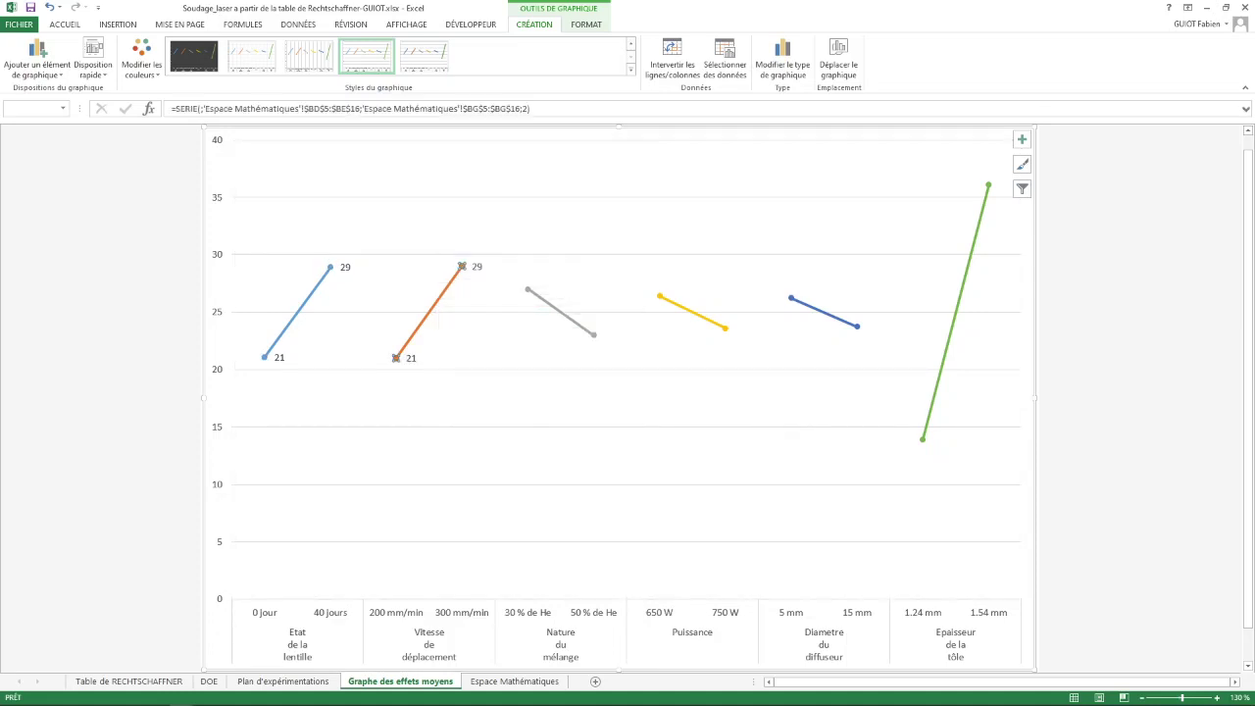
Add data labels to the grey gas mixture series (Nature du mélange).
{"action": "left_click", "coordinate": [562, 312]}
{"action": "key", "text": "shift+F10"}
{"action": "key", "text": "Down"}
{"action": "key", "text": "Down"}
{"action": "key", "text": "Down"}
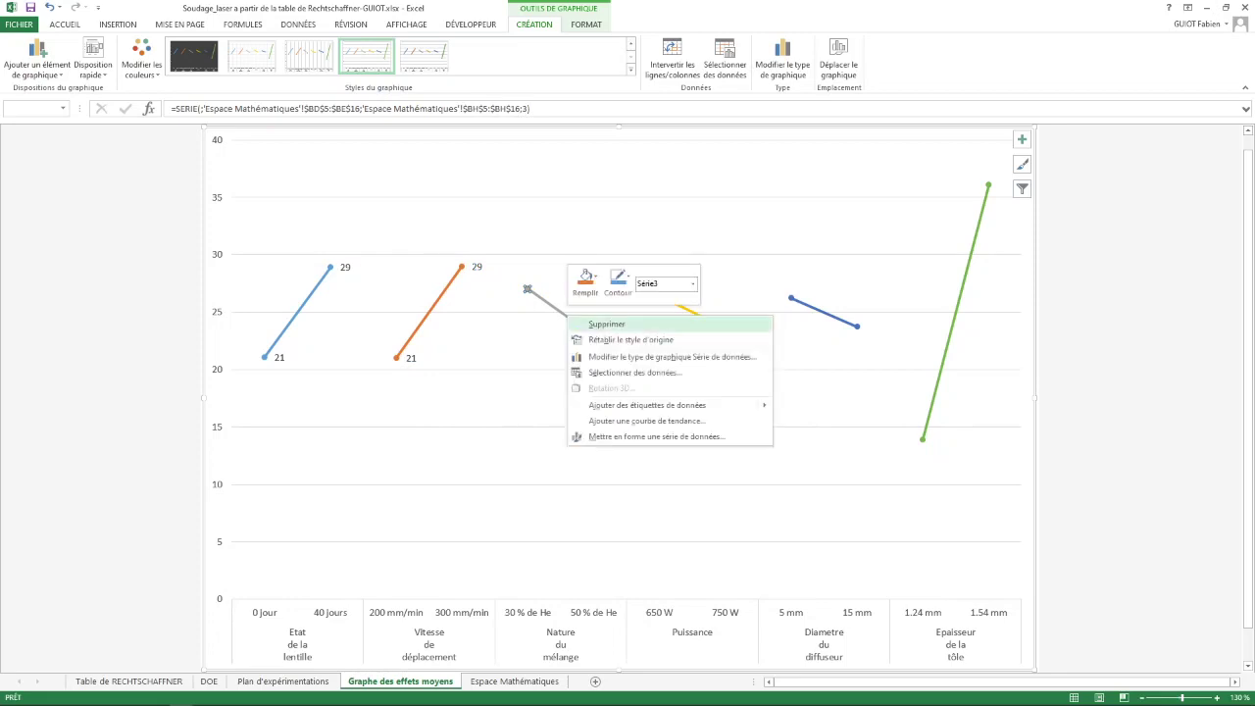
{"action": "key", "text": "Down"}
{"action": "key", "text": "Down"}
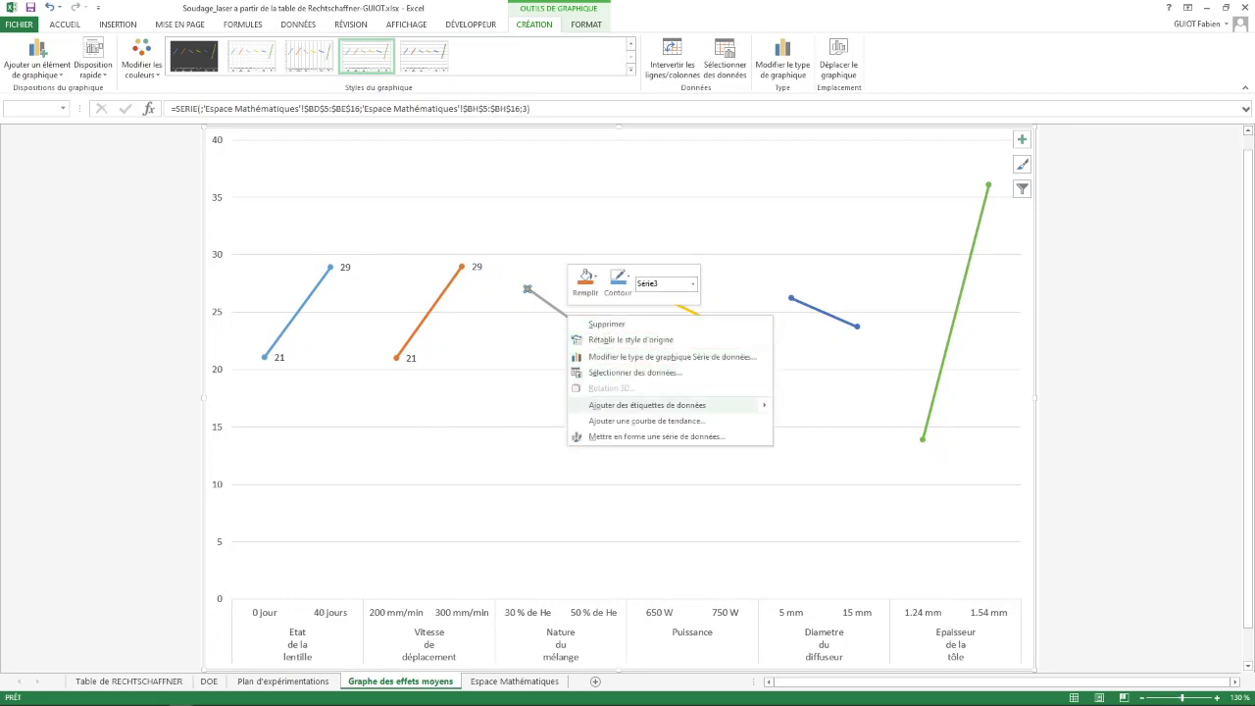
{"action": "key", "text": "Right"}
{"action": "key", "text": "Return"}
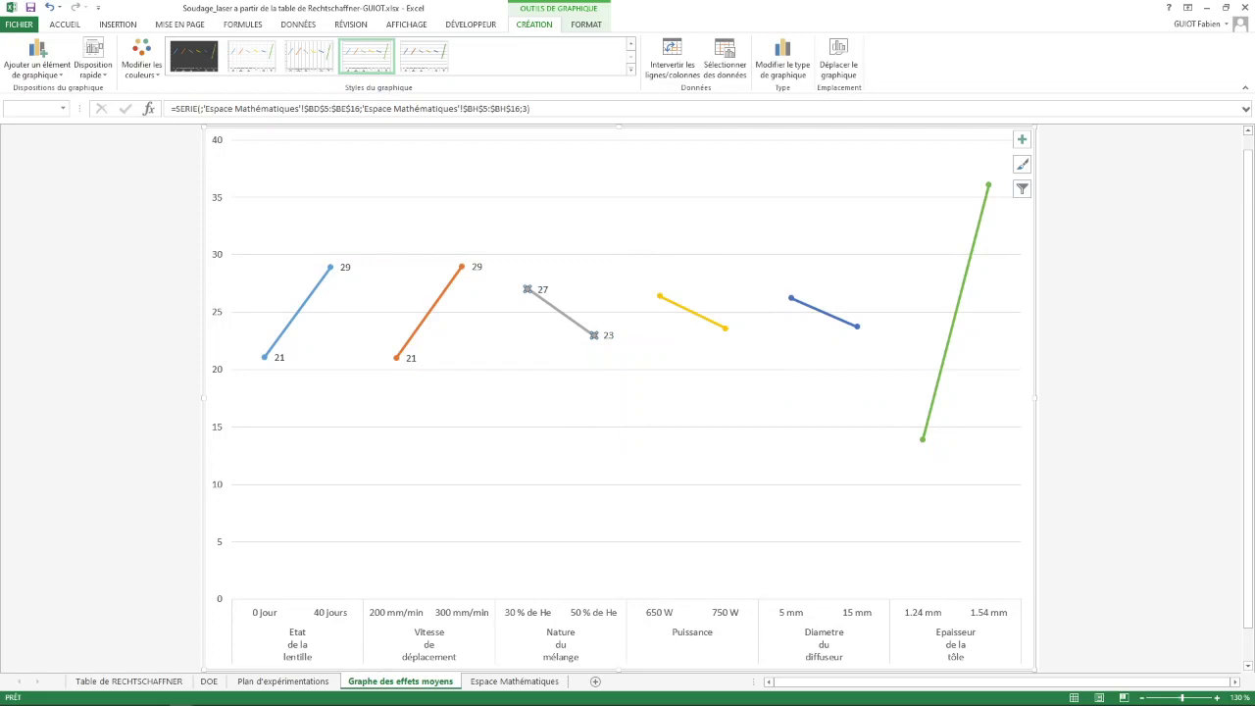
Add data callouts to the yellow power series (Puissance).
{"action": "key", "text": "Right"}
{"action": "right_click", "coordinate": [694, 313]}
{"action": "key", "text": "Down"}
{"action": "key", "text": "Down"}
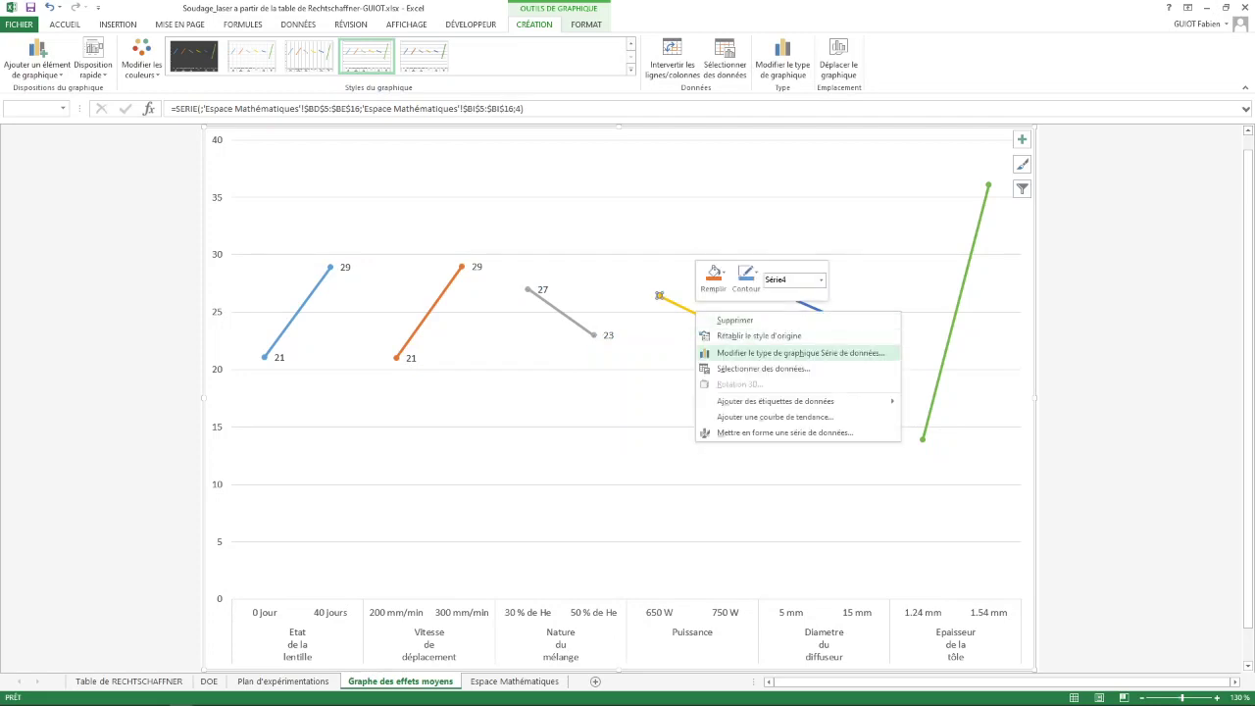
{"action": "key", "text": "Down"}
{"action": "key", "text": "Down"}
{"action": "key", "text": "Right"}
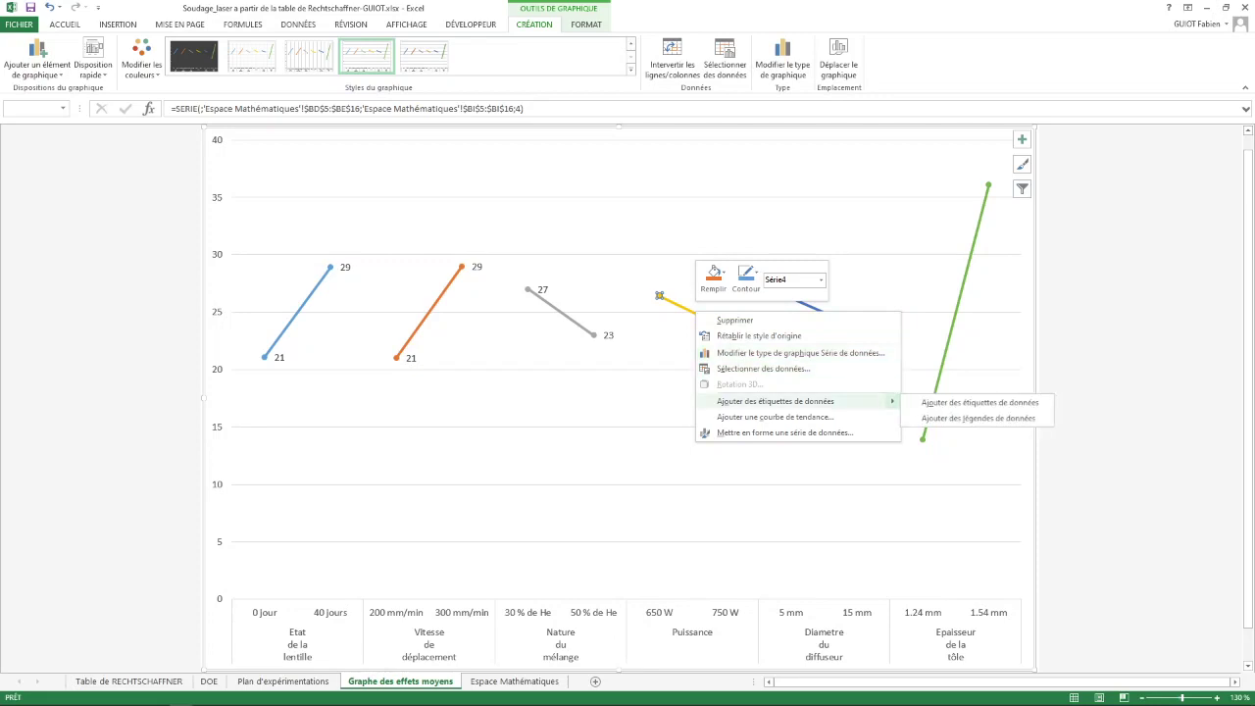
{"action": "key", "text": "Down"}
{"action": "key", "text": "Return"}
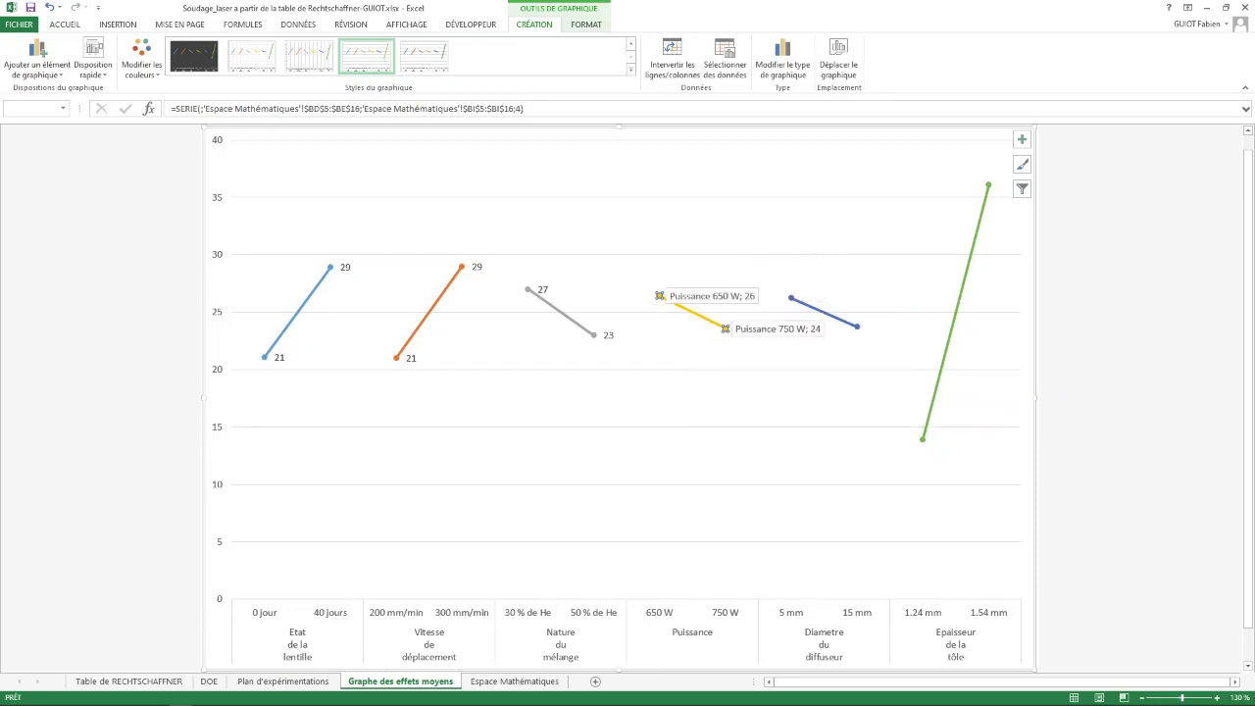
Add data labels to the dark blue diffuser diameter series (Diametre du diffuseur).
{"action": "key", "text": "Right"}
{"action": "key", "text": "shift+F10"}
{"action": "key", "text": "Down"}
{"action": "key", "text": "Down"}
{"action": "key", "text": "Down"}
{"action": "key", "text": "Down"}
{"action": "key", "text": "Down"}
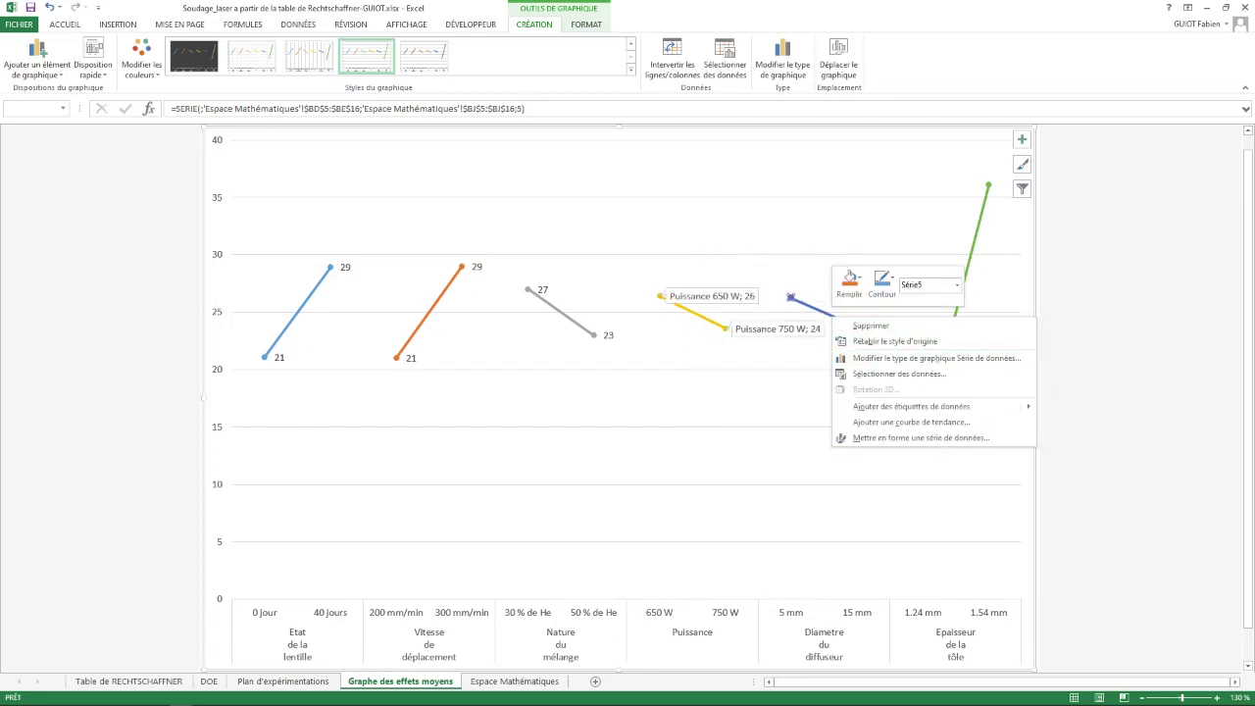
{"action": "key", "text": "Right"}
{"action": "key", "text": "Return"}
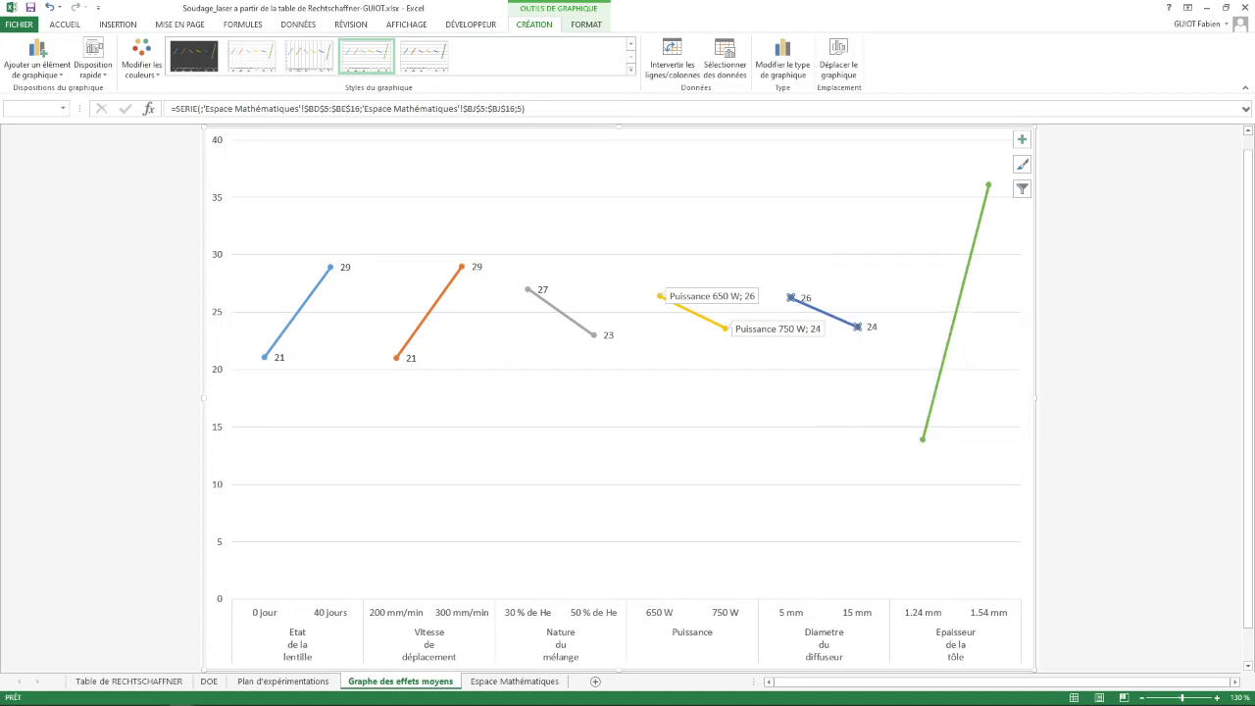
Add data labels to the green sheet thickness series (Epaisseur de la tôle).
{"action": "key", "text": "Right"}
{"action": "key", "text": "shift+F10"}
{"action": "key", "text": "Down"}
{"action": "key", "text": "Down"}
{"action": "key", "text": "Down"}
{"action": "key", "text": "Down"}
{"action": "key", "text": "Down"}
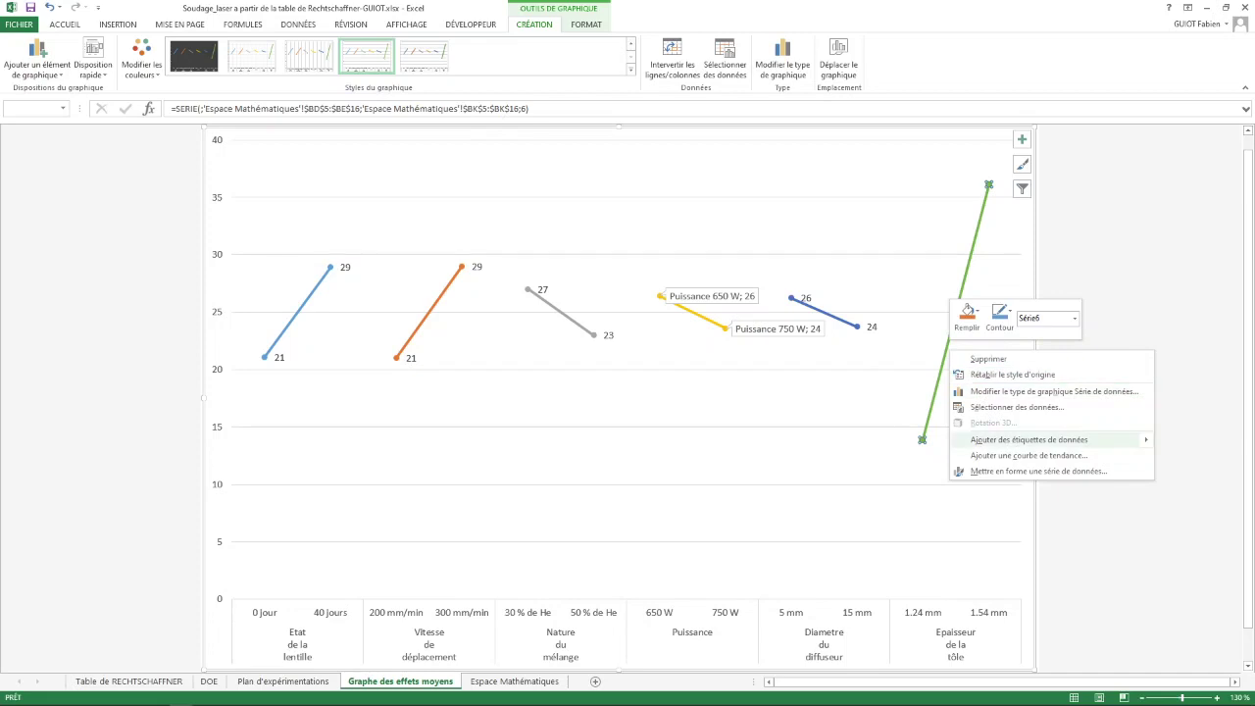
{"action": "key", "text": "Right"}
{"action": "key", "text": "Return"}
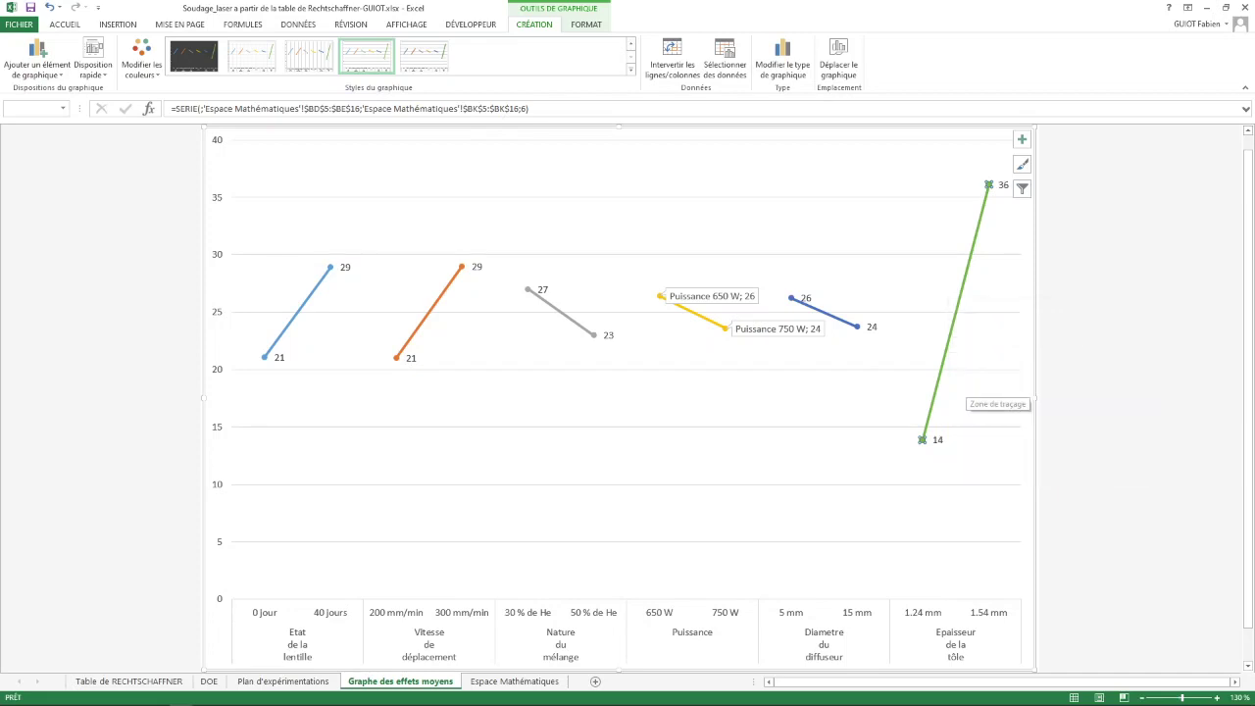
{"action": "left_click", "coordinate": [668, 418]}
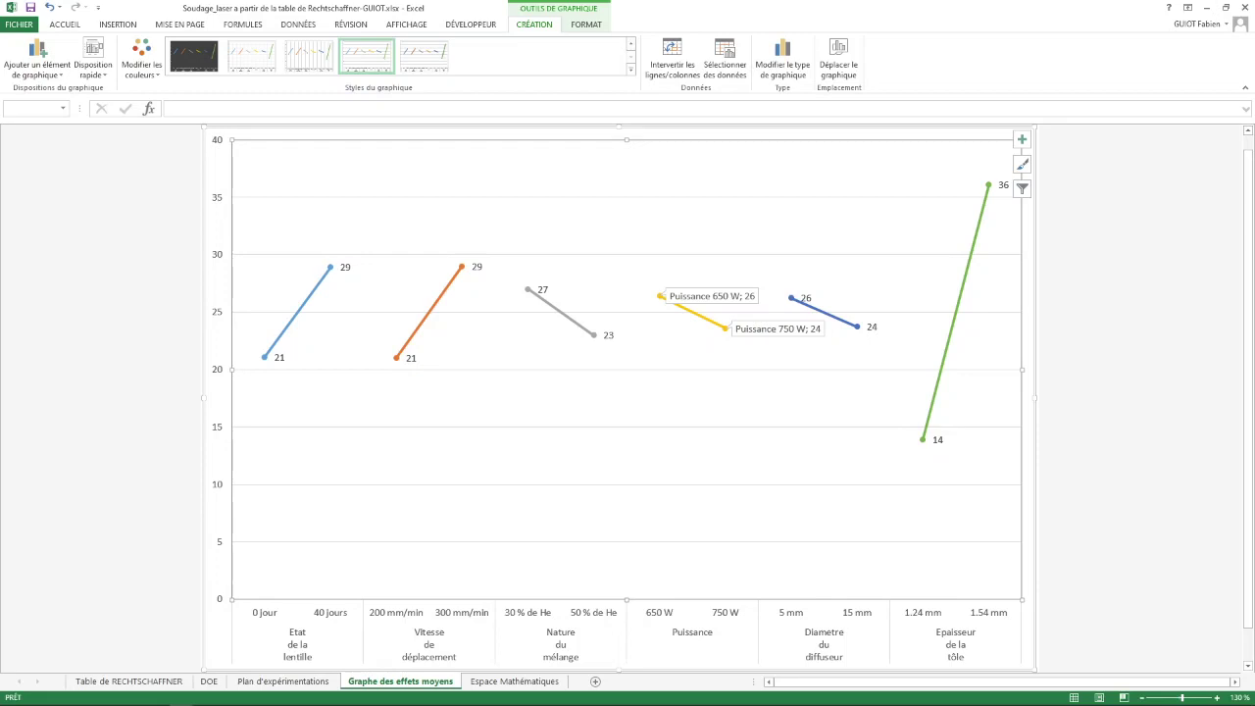
{"action": "left_click", "coordinate": [699, 316]}
{"action": "right_click", "coordinate": [699, 315]}
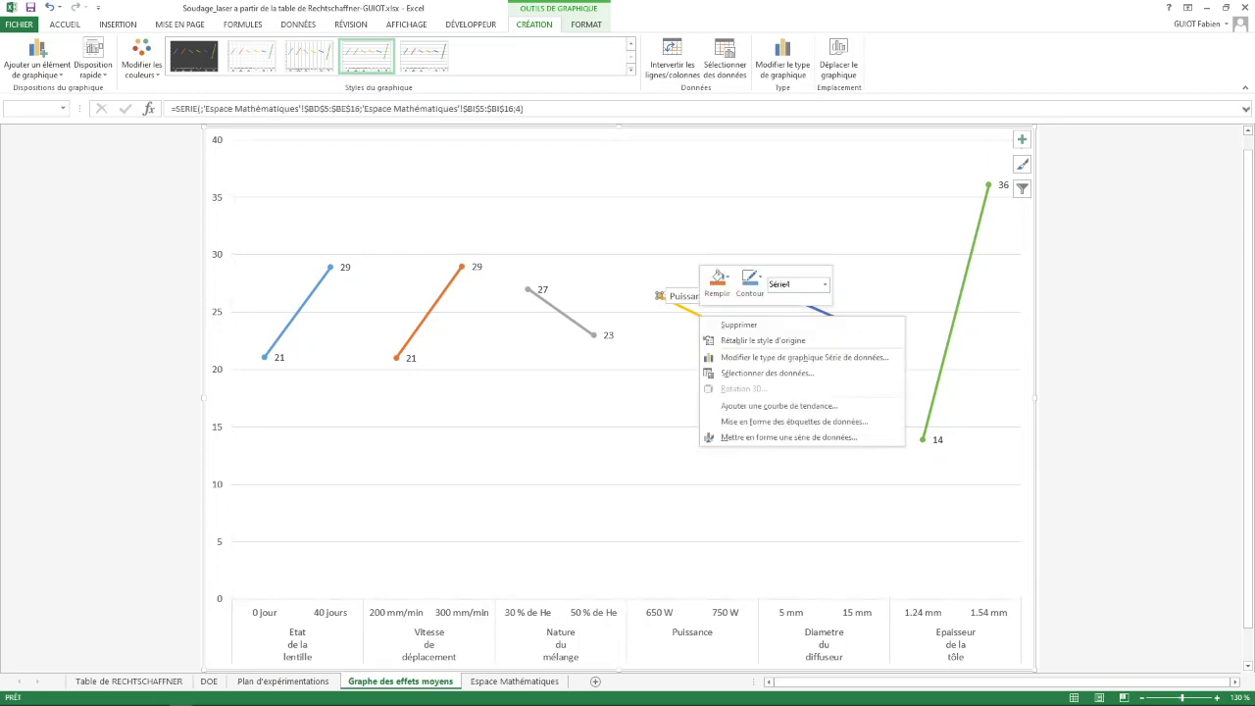
{"action": "key", "text": "Down"}
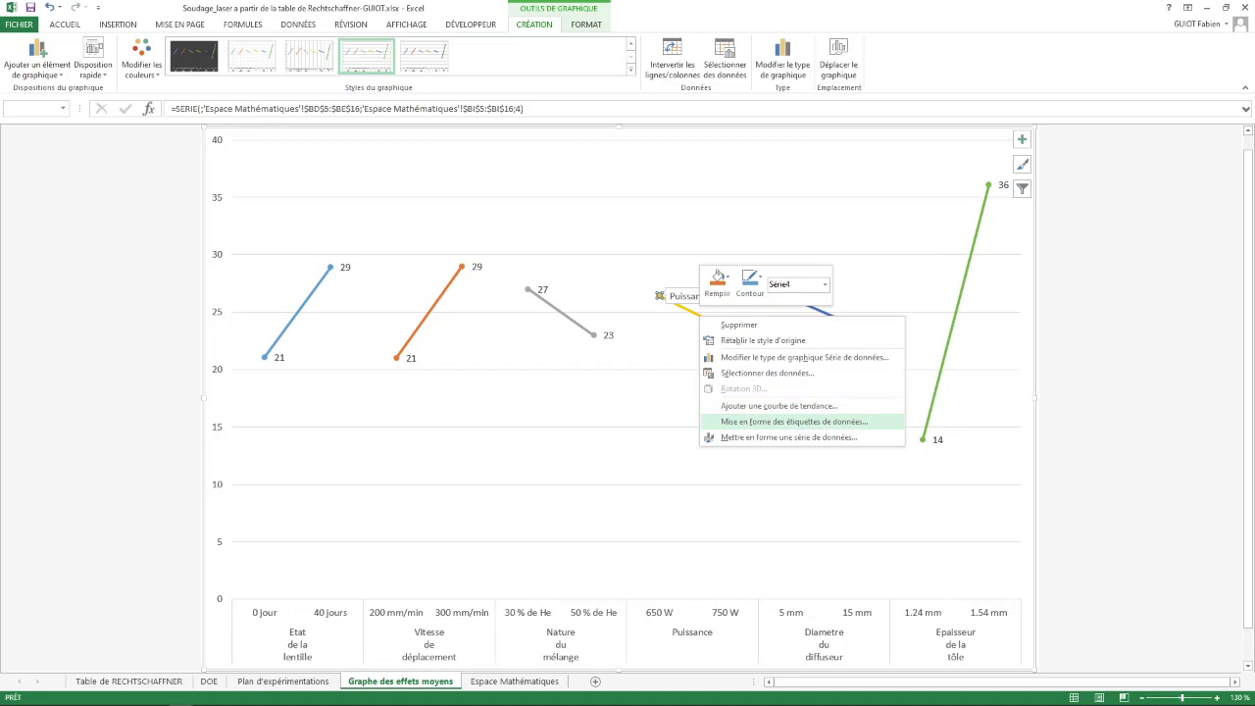
{"action": "key", "text": "Up"}
{"action": "key", "text": "Down"}
{"action": "key", "text": "Down"}
{"action": "key", "text": "Up"}
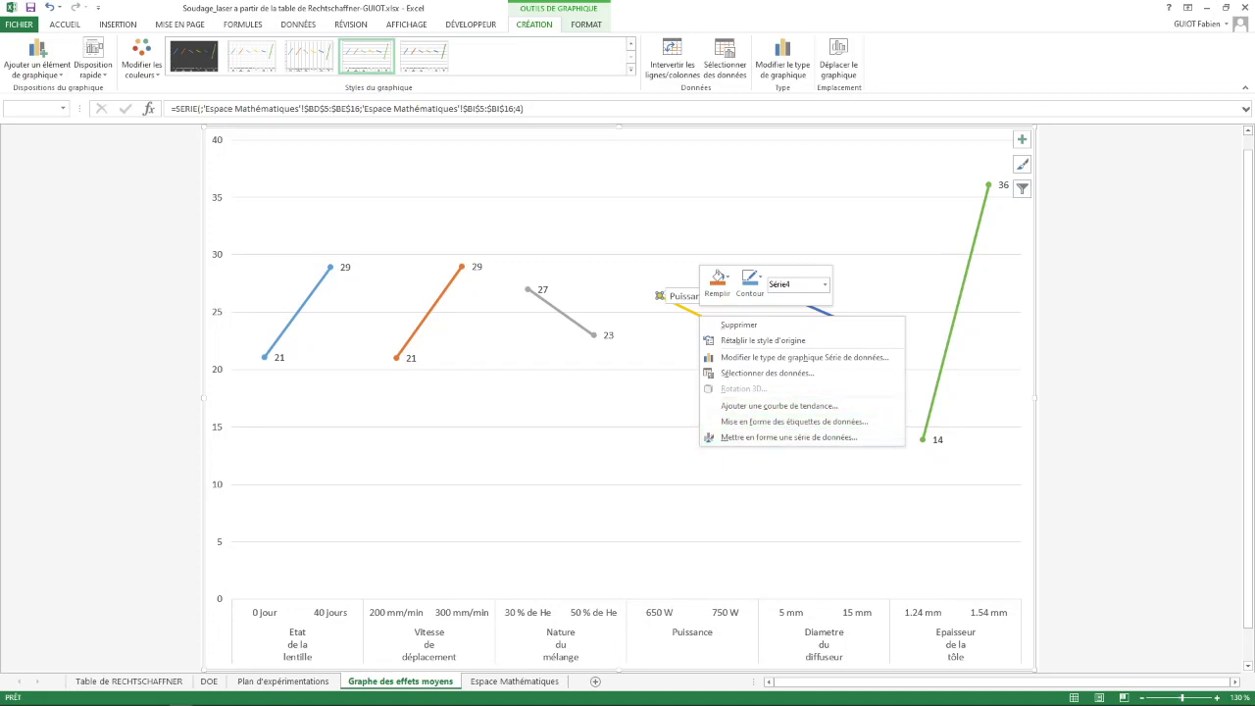
{"action": "key", "text": "Escape"}
Delete the data callouts from the yellow power series (Puissance).
{"action": "left_click", "coordinate": [708, 296]}
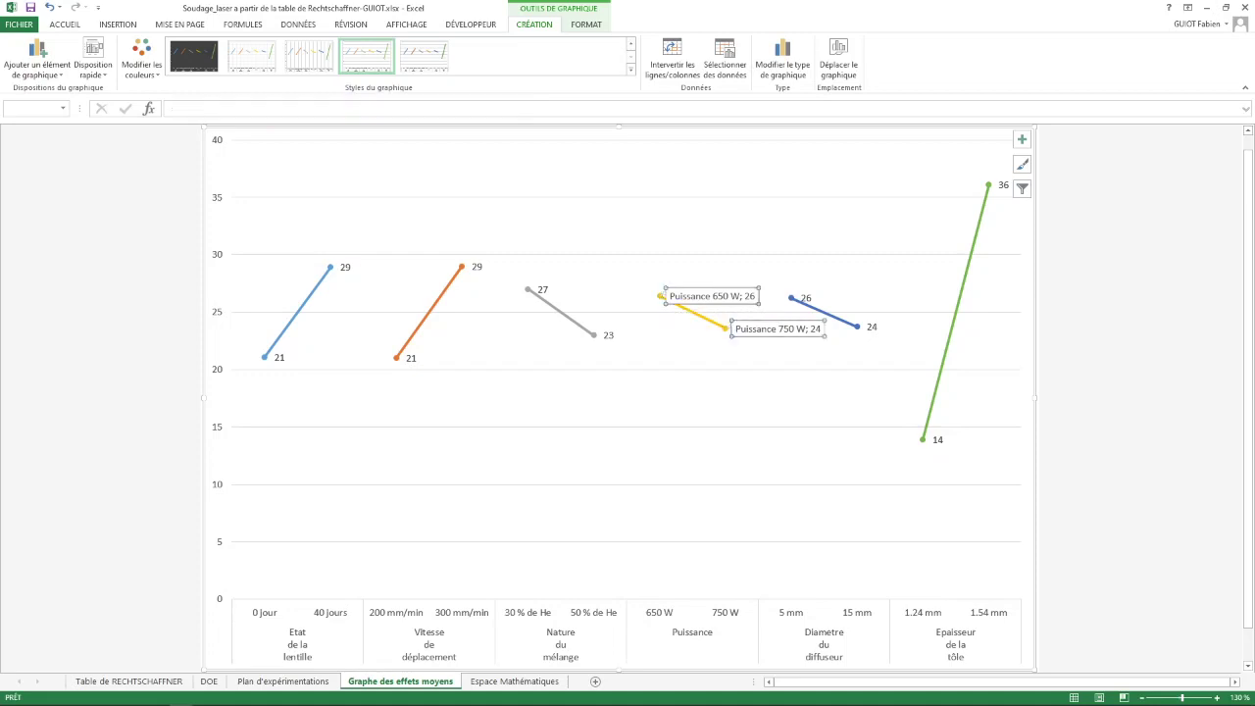
{"action": "key", "text": "Delete"}
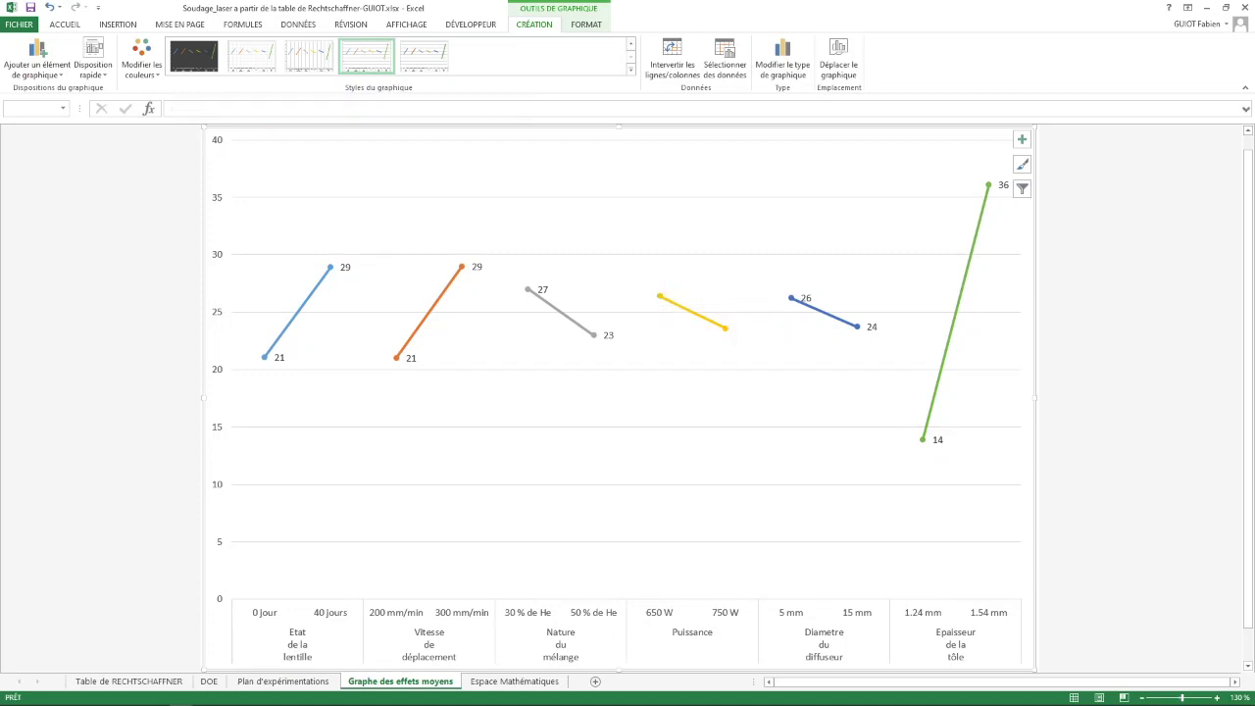
{"action": "right_click", "coordinate": [692, 312]}
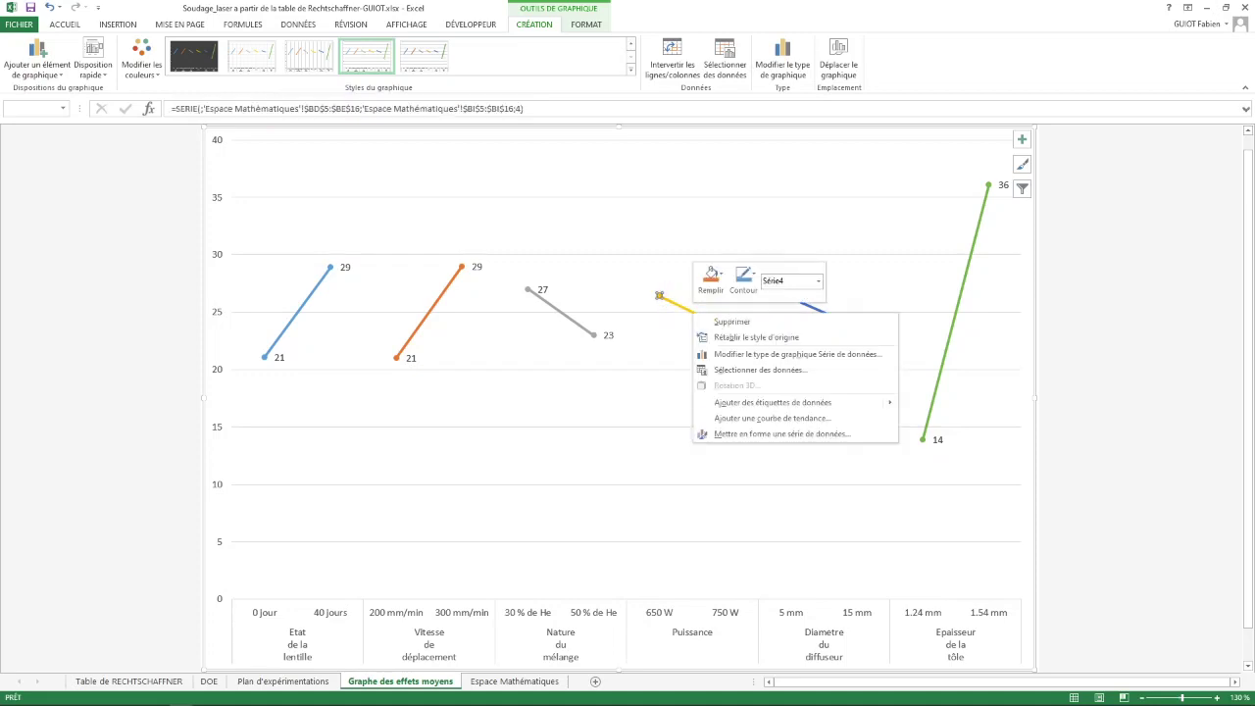
{"action": "mouse_move", "coordinate": [863, 402]}
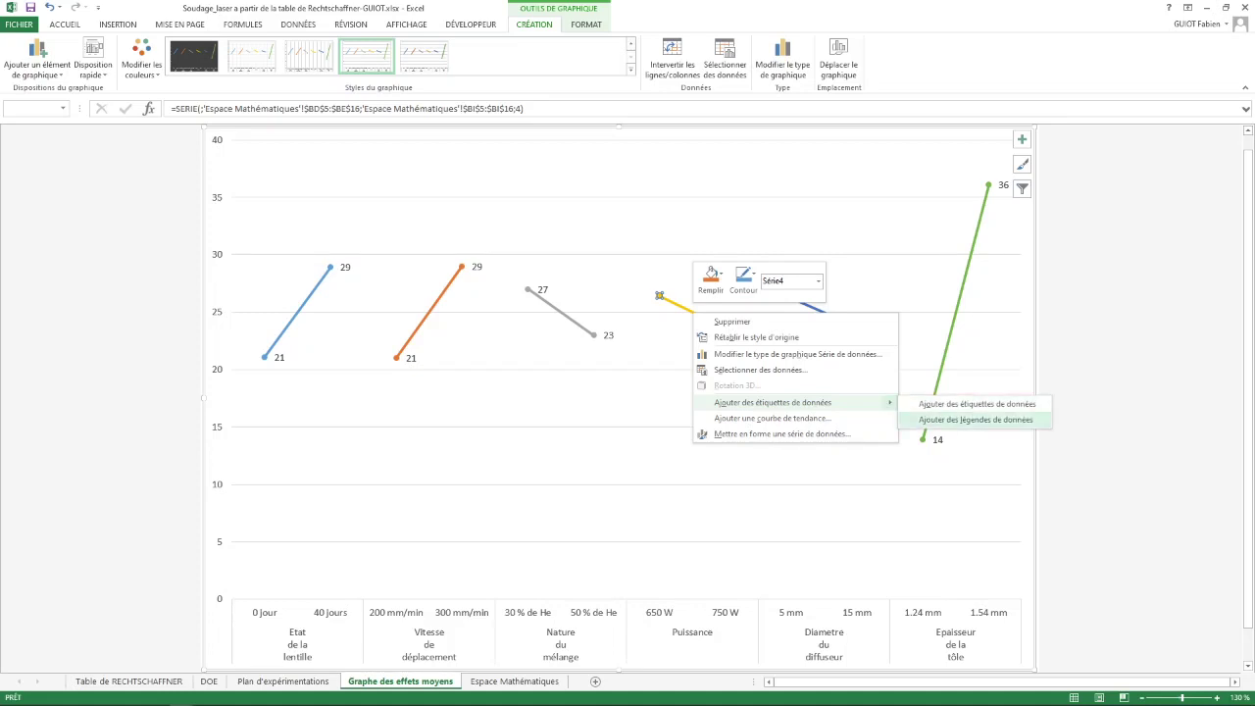
{"action": "left_click", "coordinate": [966, 417]}
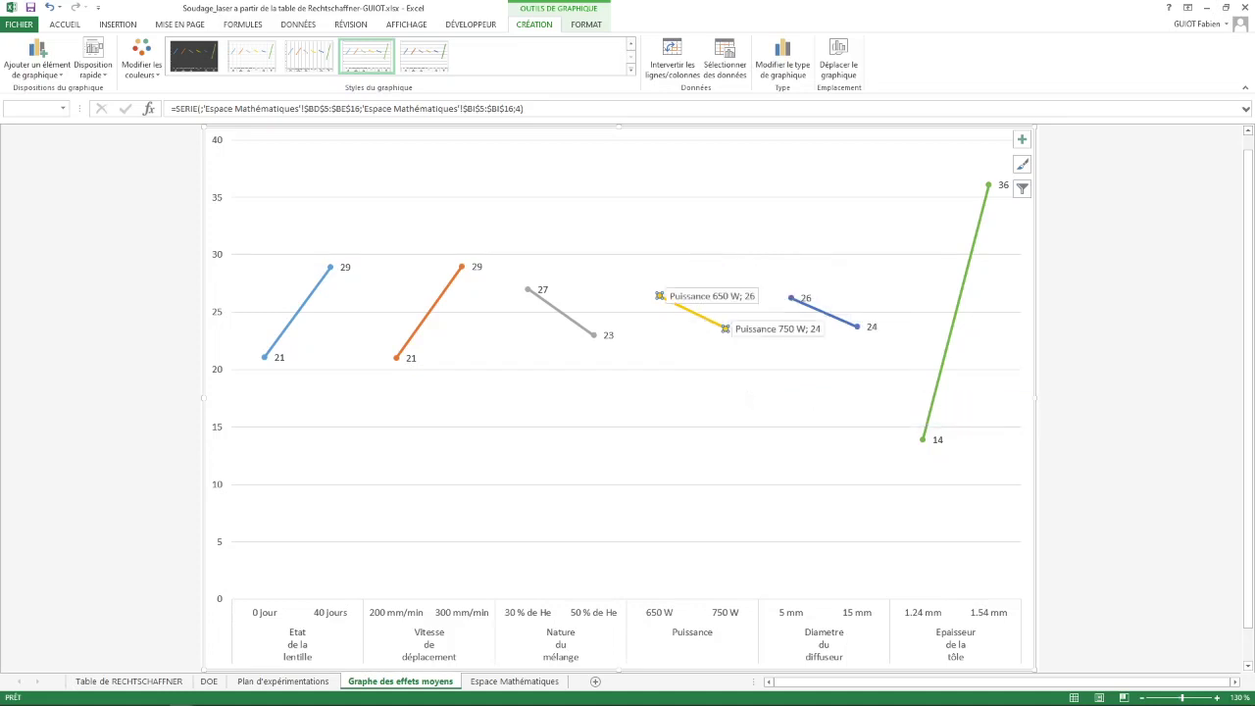
{"action": "left_click", "coordinate": [725, 329]}
{"action": "left_click", "coordinate": [725, 329]}
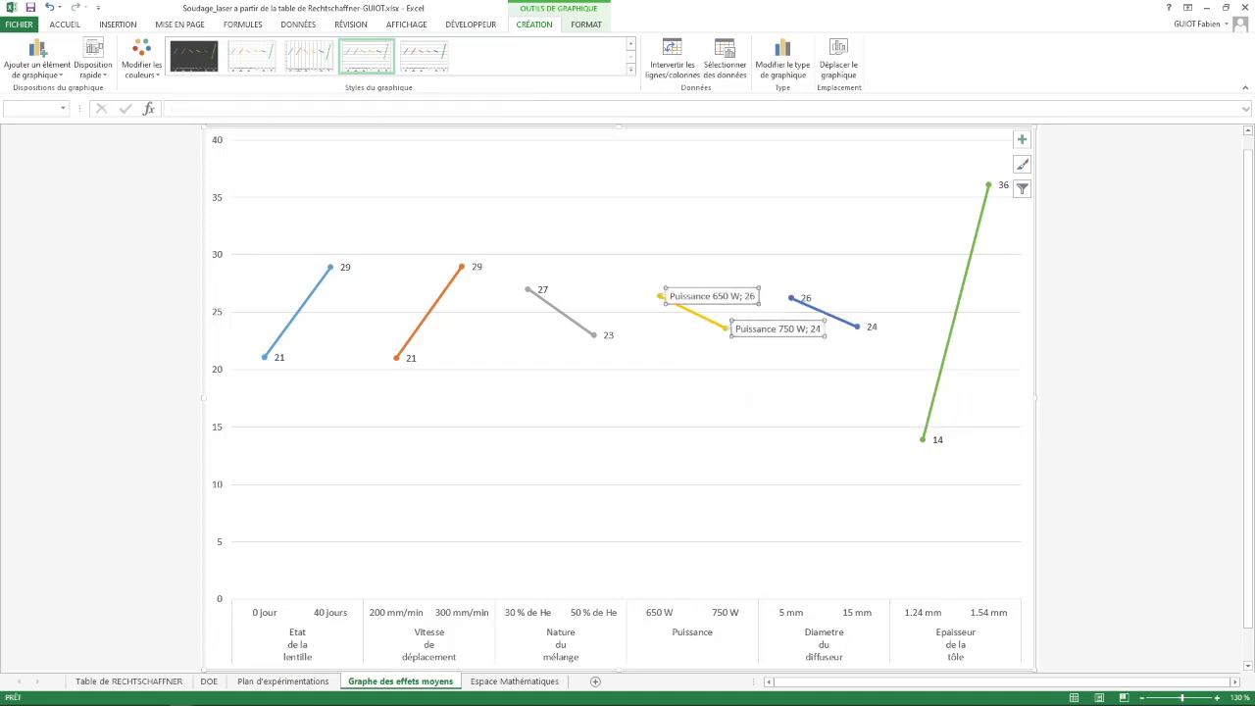
{"action": "key", "text": "Delete"}
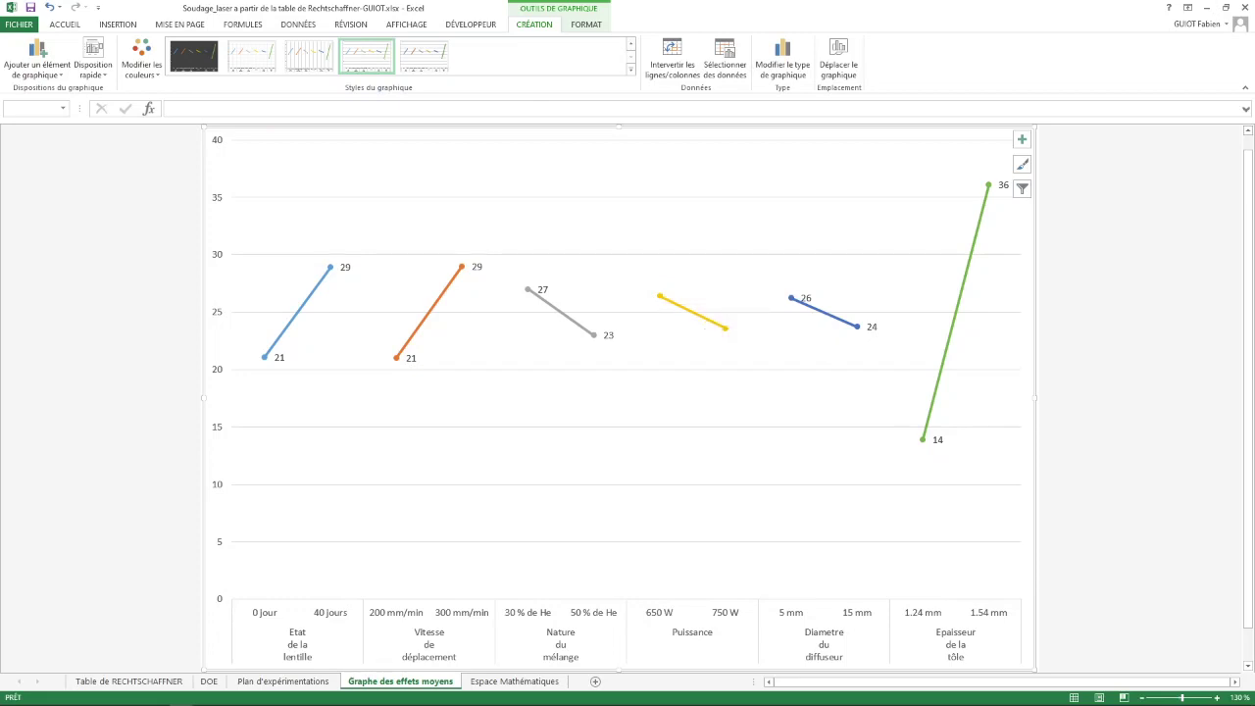
Add plain data labels to the yellow power series (Puissance) and save the workbook.
{"action": "left_click", "coordinate": [698, 314]}
{"action": "right_click", "coordinate": [698, 313]}
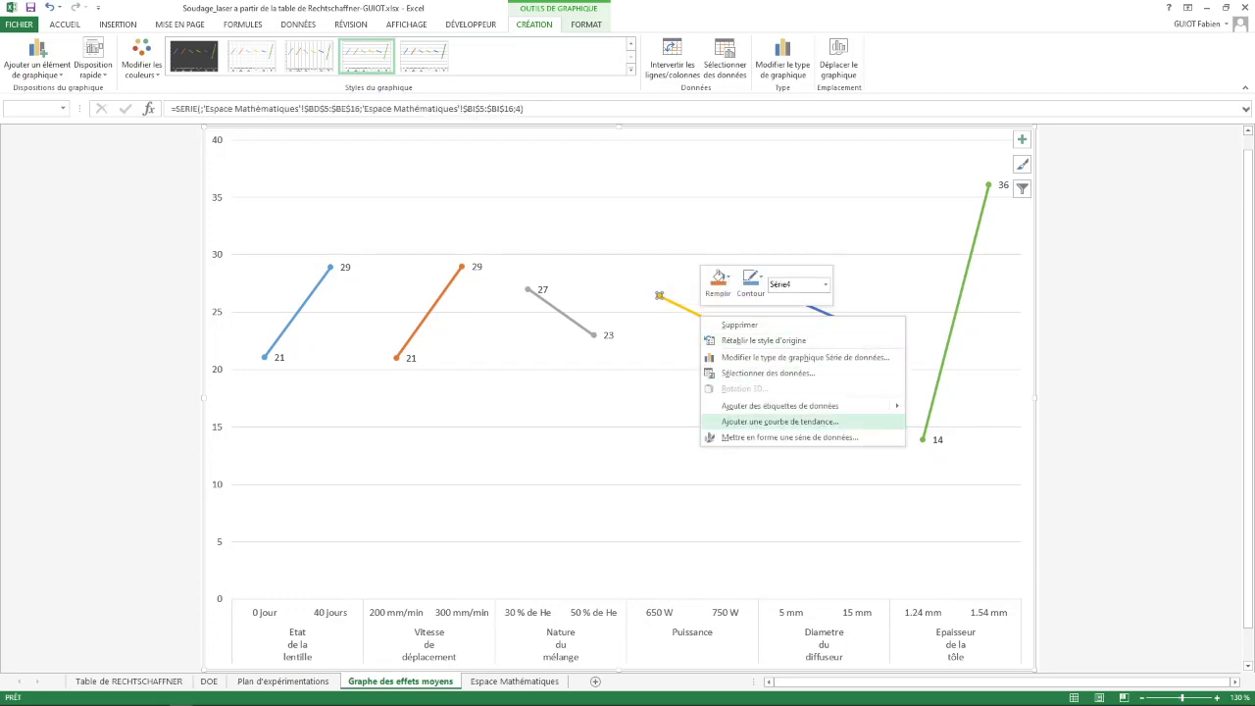
{"action": "mouse_move", "coordinate": [779, 405]}
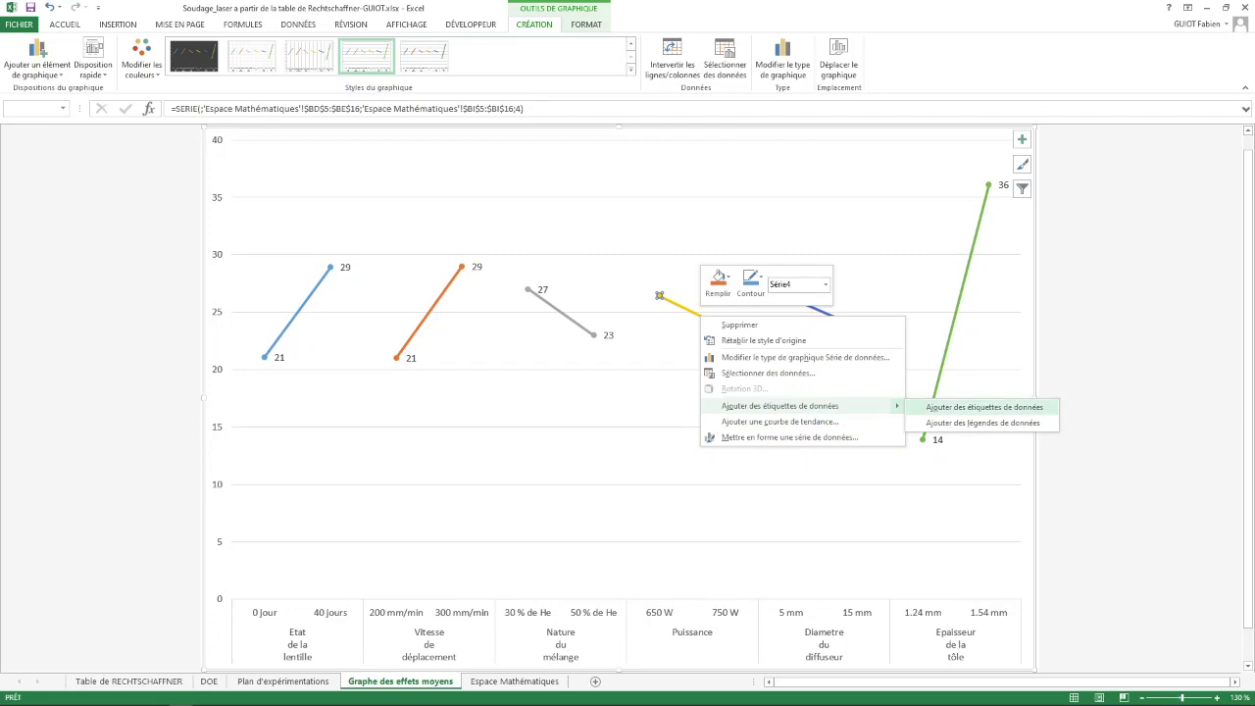
{"action": "left_click", "coordinate": [983, 406]}
{"action": "key", "text": "Escape"}
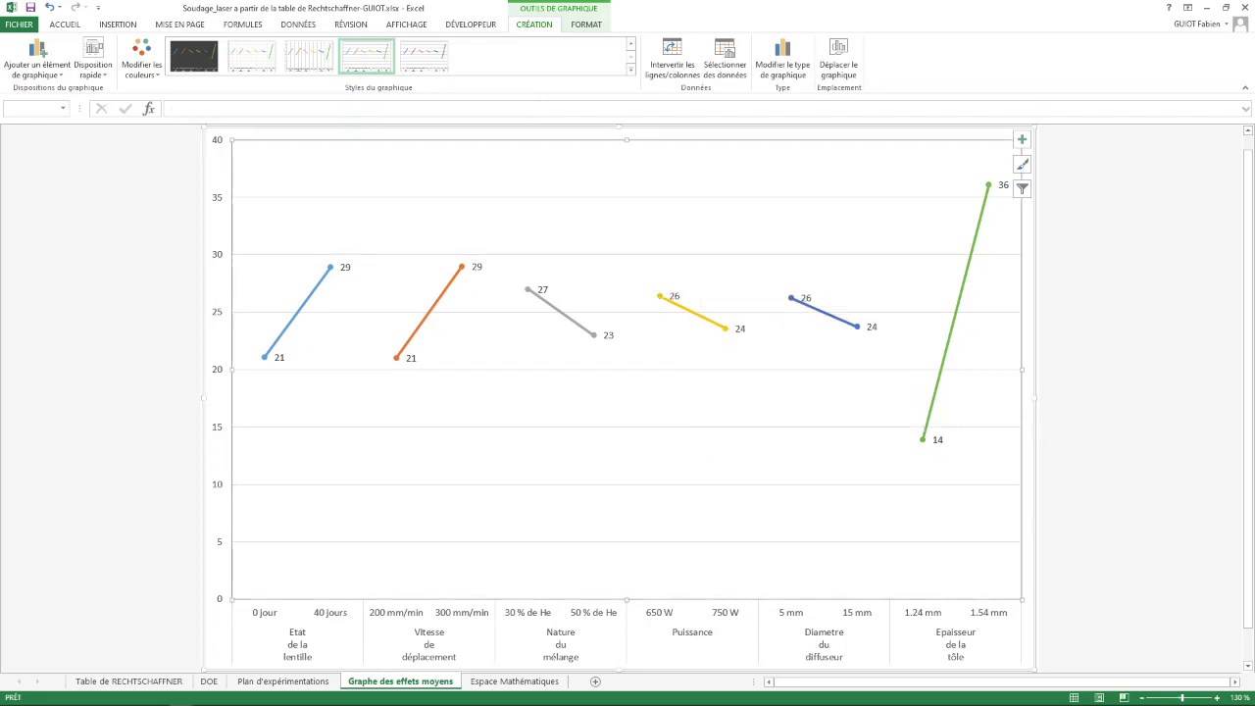
{"action": "left_click", "coordinate": [1108, 186]}
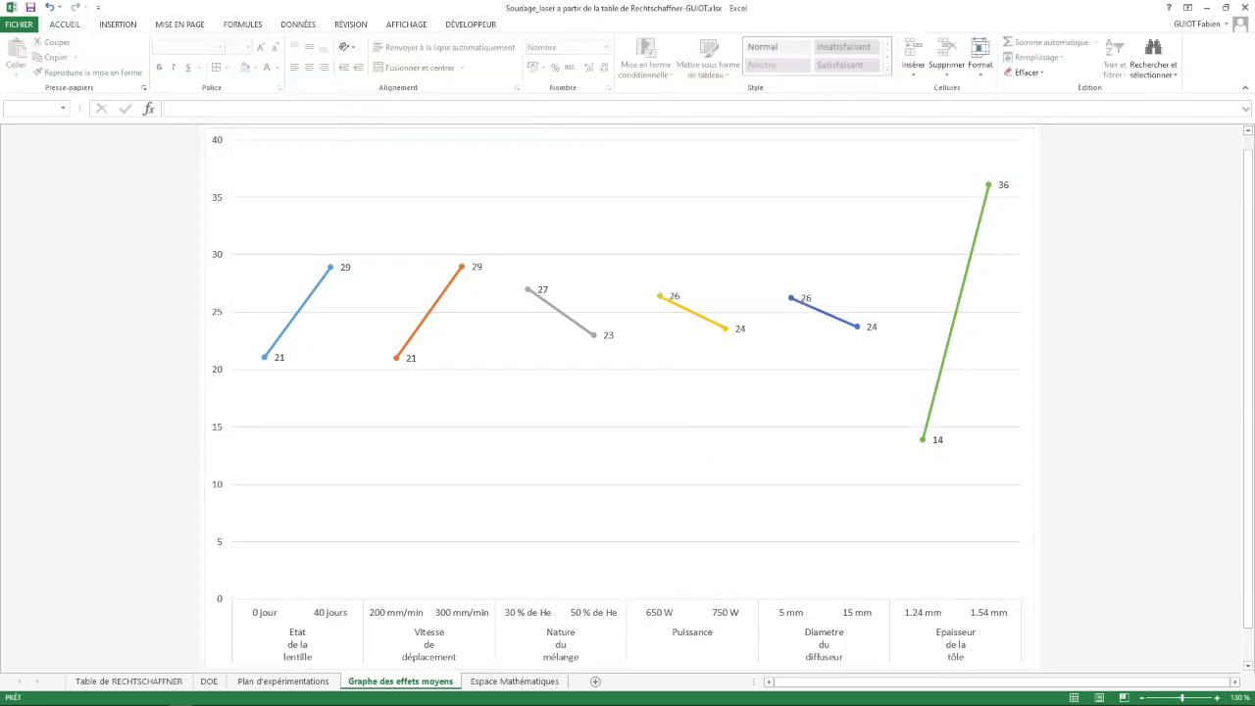
{"action": "left_click", "coordinate": [30, 8]}
{"action": "key", "text": "alt+Tab"}
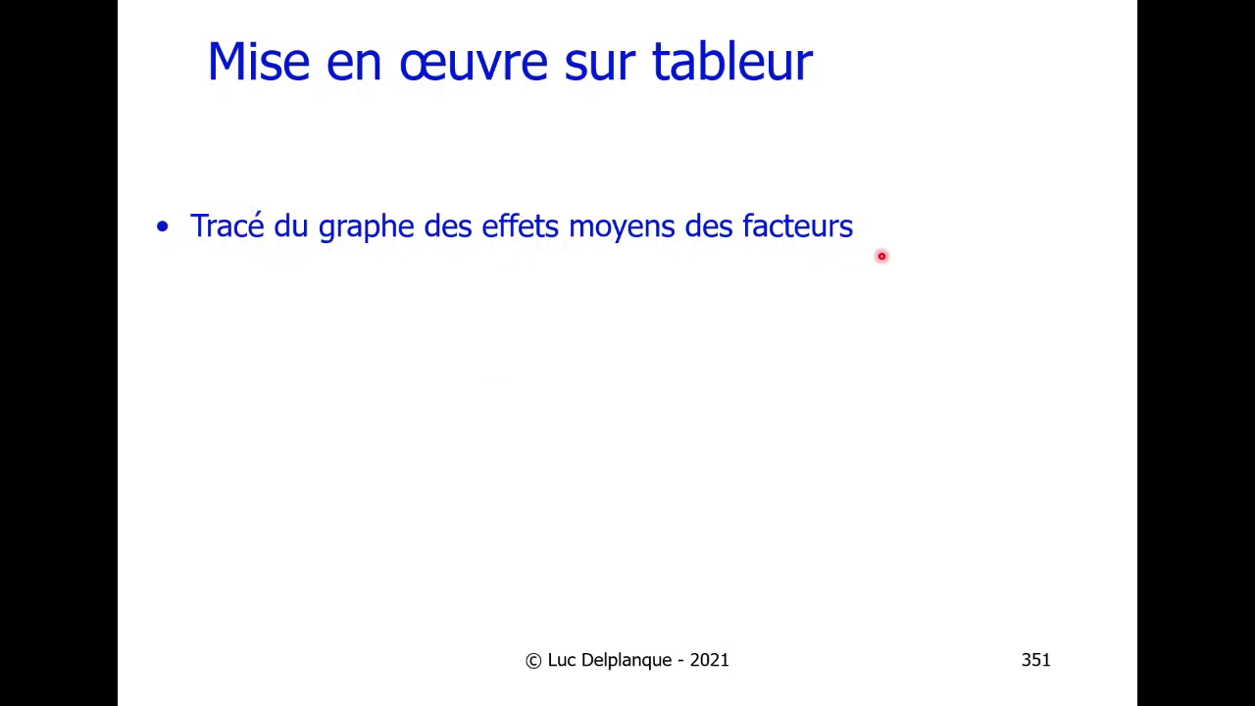
{"action": "key", "text": "Right"}
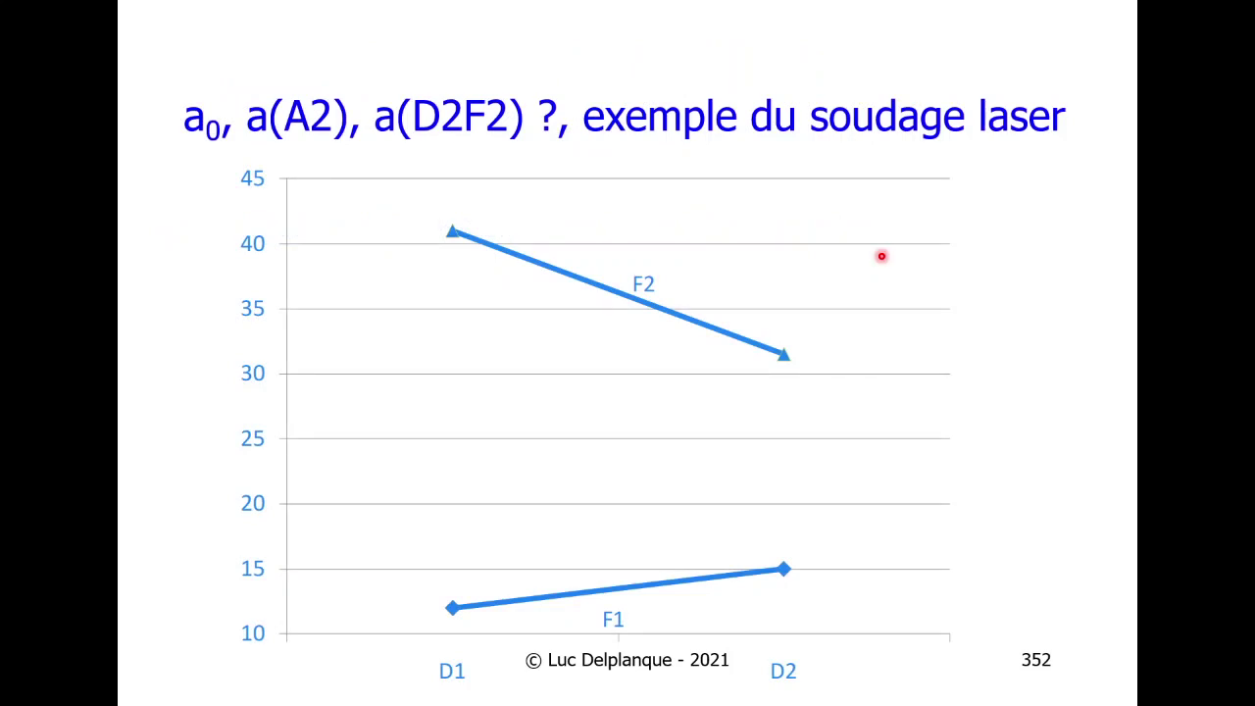
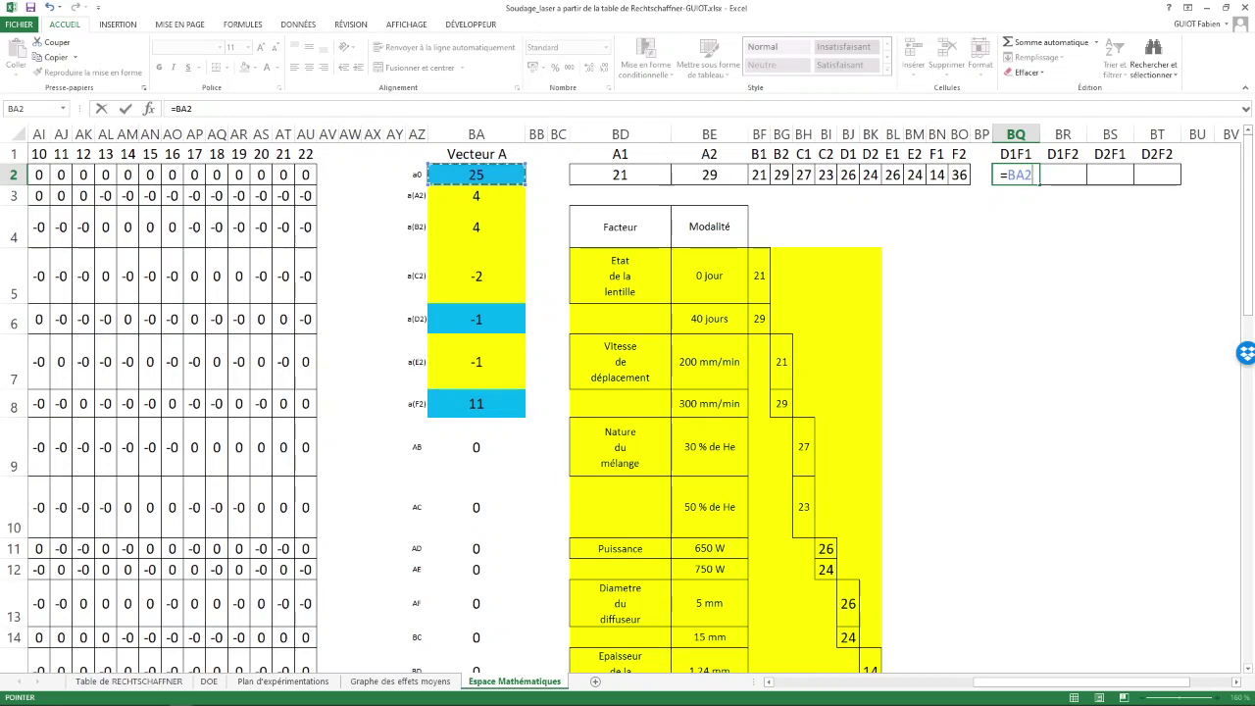
Complete the D1F1 formula in cell BQ2 as =BA2-BA6-BA8+BA22.
{"action": "type", "text": "_"}
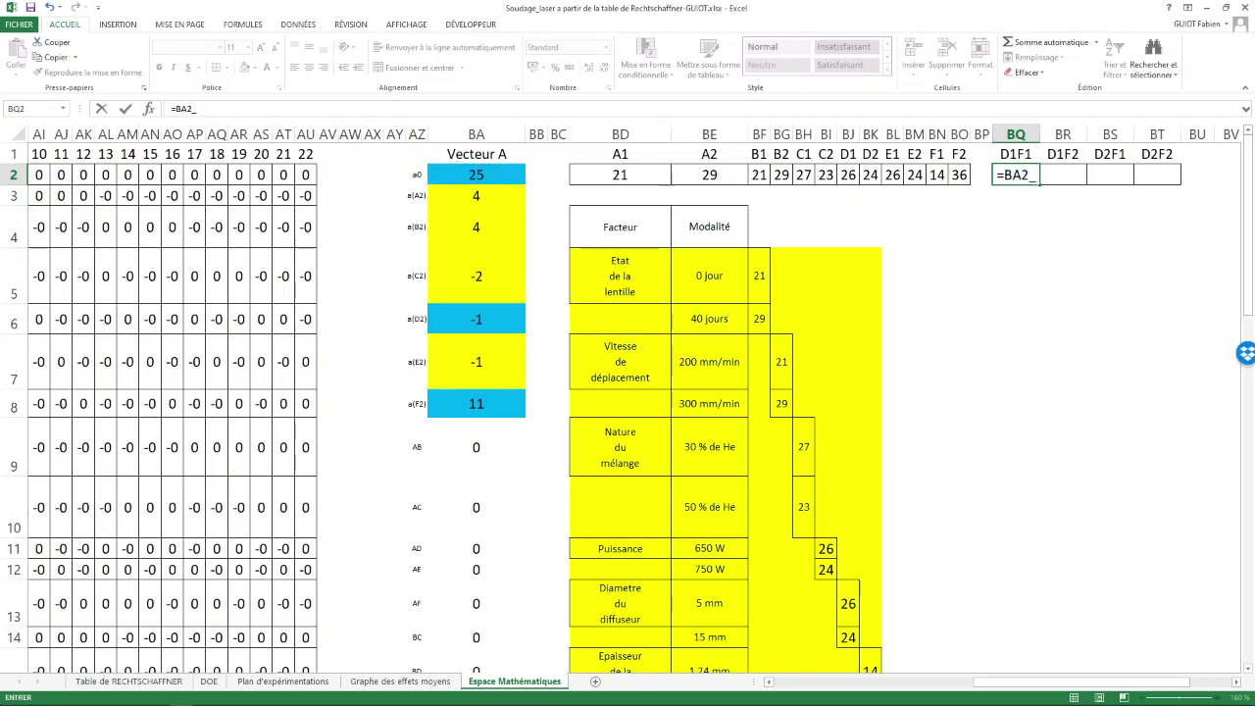
{"action": "key", "text": "BackSpace"}
{"action": "type", "text": "-"}
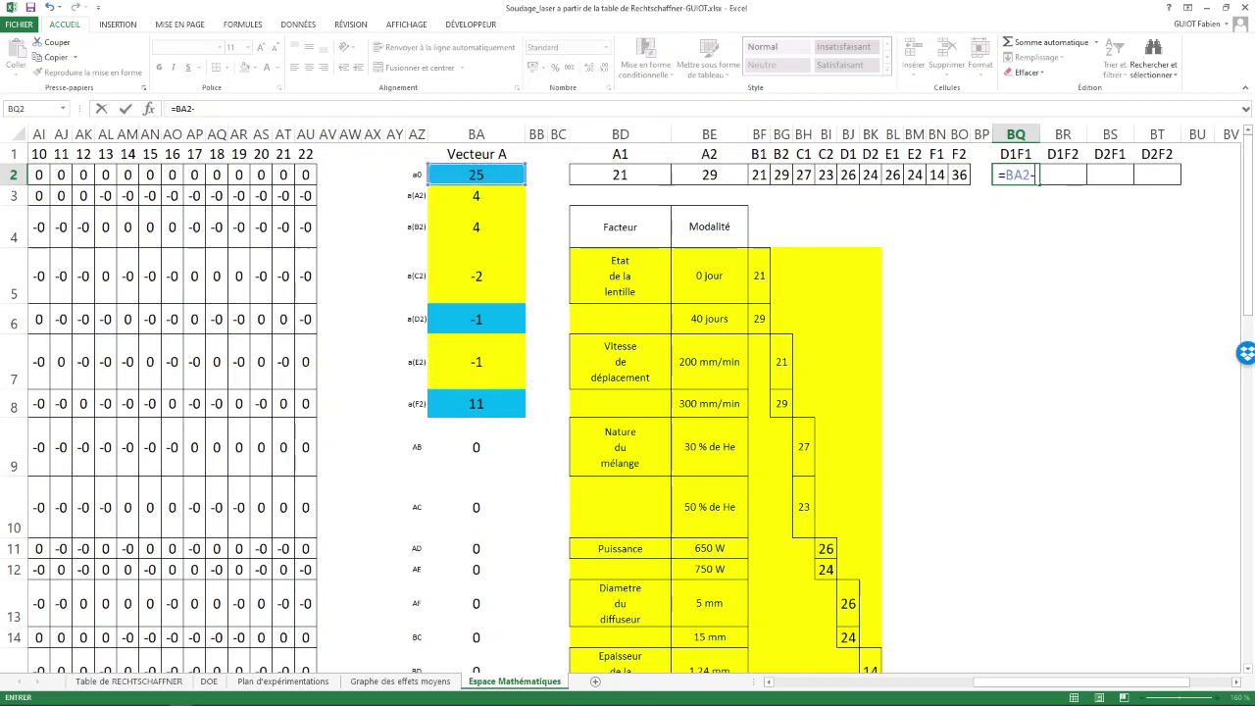
{"action": "left_click", "coordinate": [477, 320]}
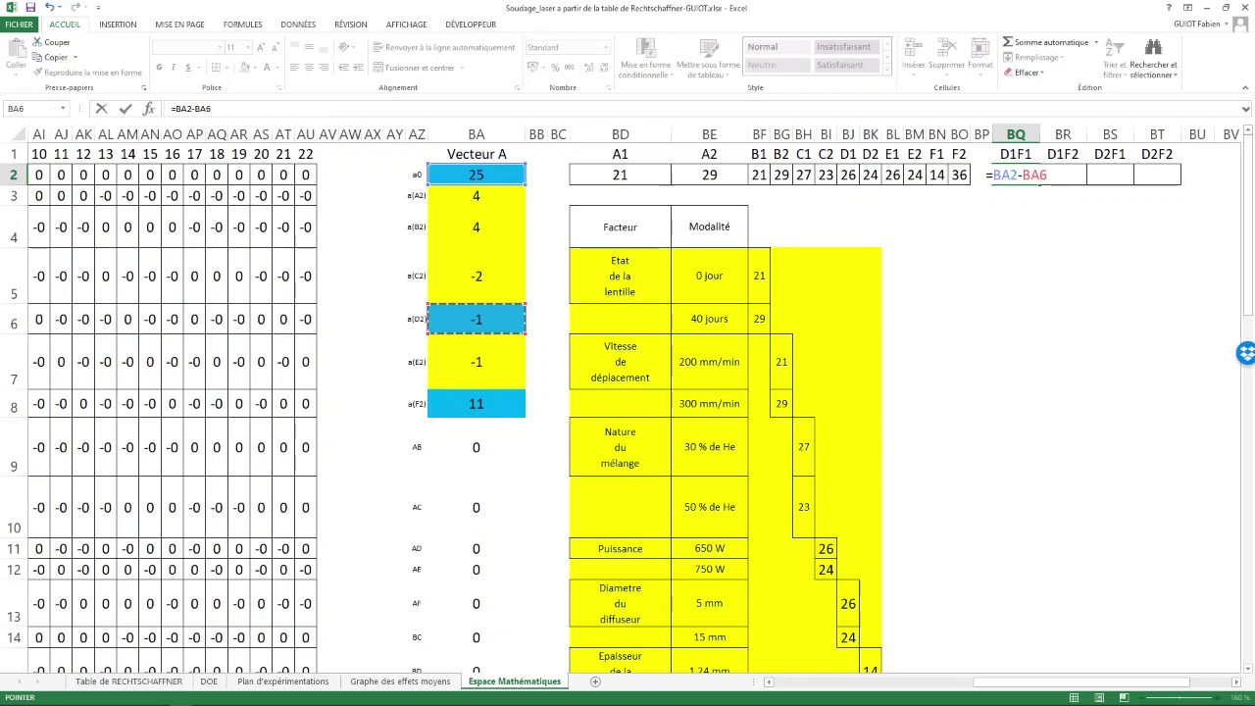
{"action": "type", "text": "-"}
{"action": "left_click", "coordinate": [476, 404]}
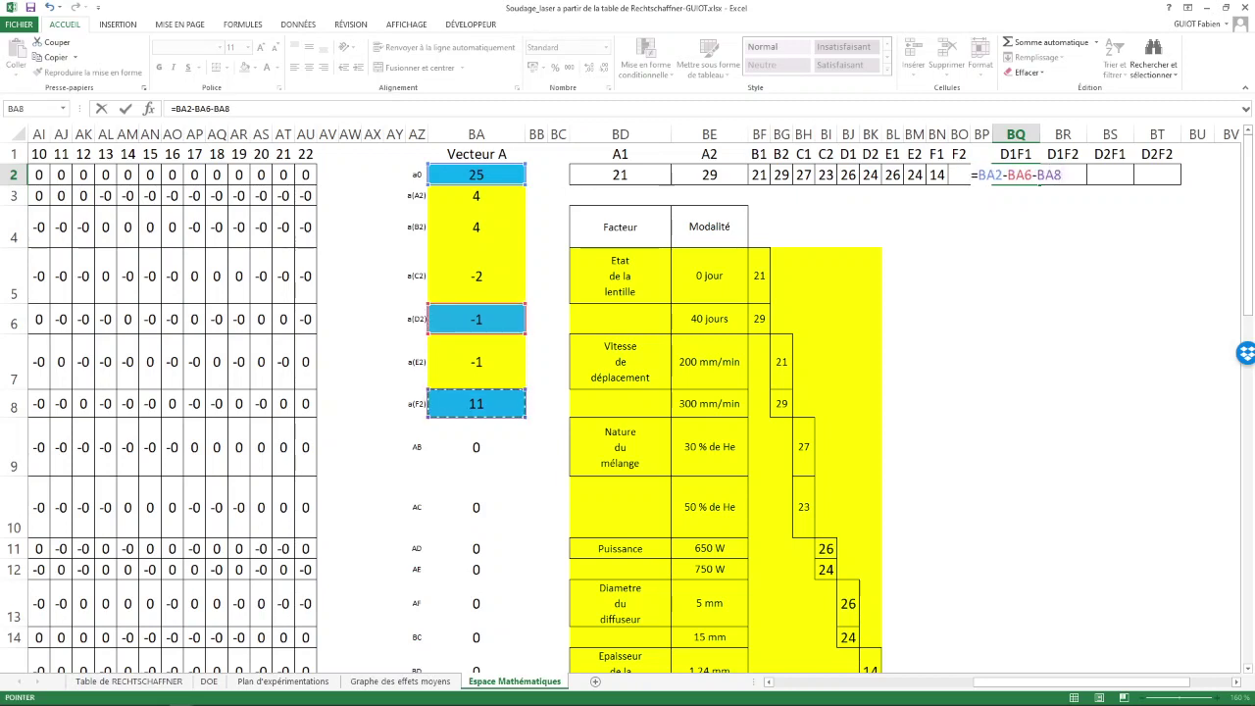
{"action": "type", "text": "+"}
{"action": "scroll", "coordinate": [627, 402], "scroll_direction": "down", "scroll_amount": 4}
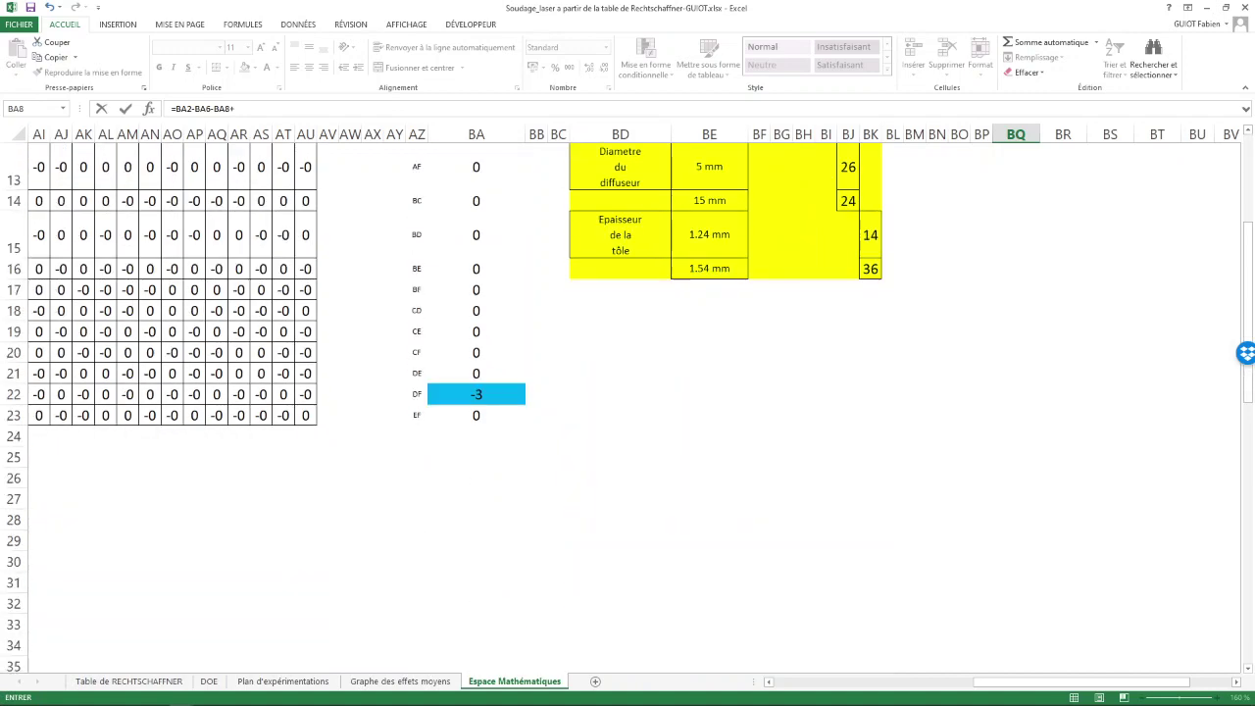
{"action": "left_click", "coordinate": [476, 394]}
{"action": "key", "text": "Return"}
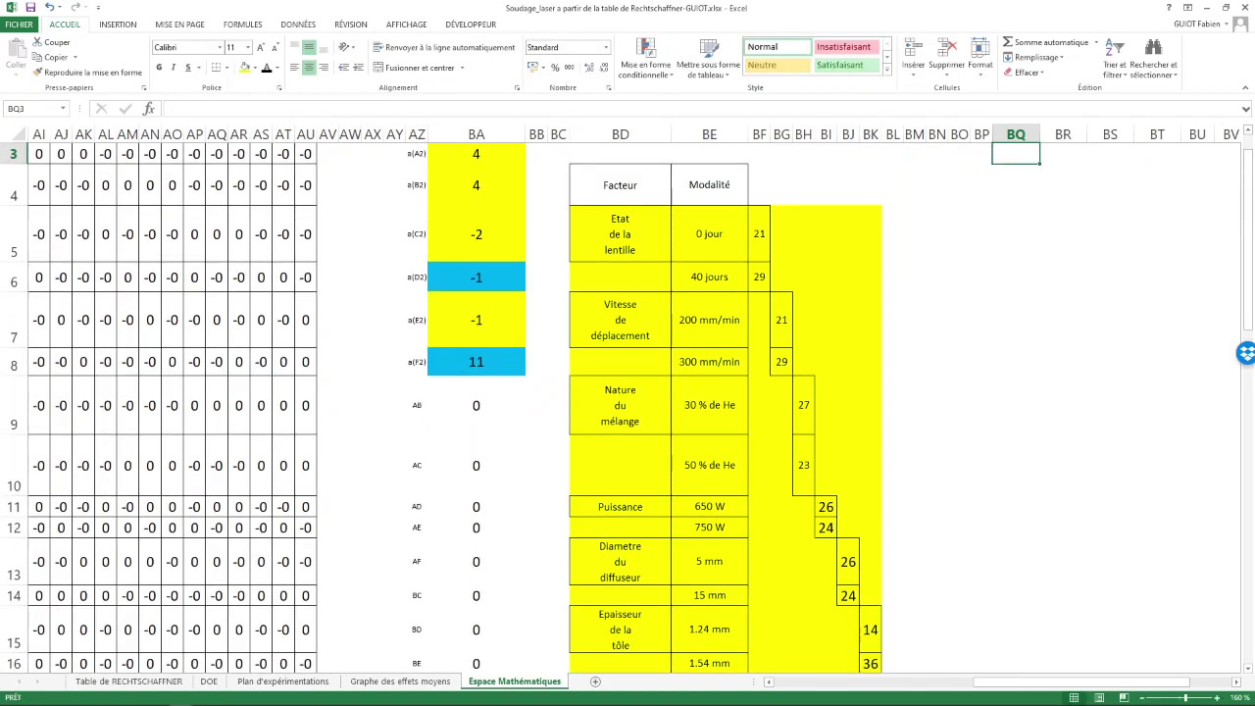
{"action": "scroll", "coordinate": [627, 392], "scroll_direction": "up", "scroll_amount": 1}
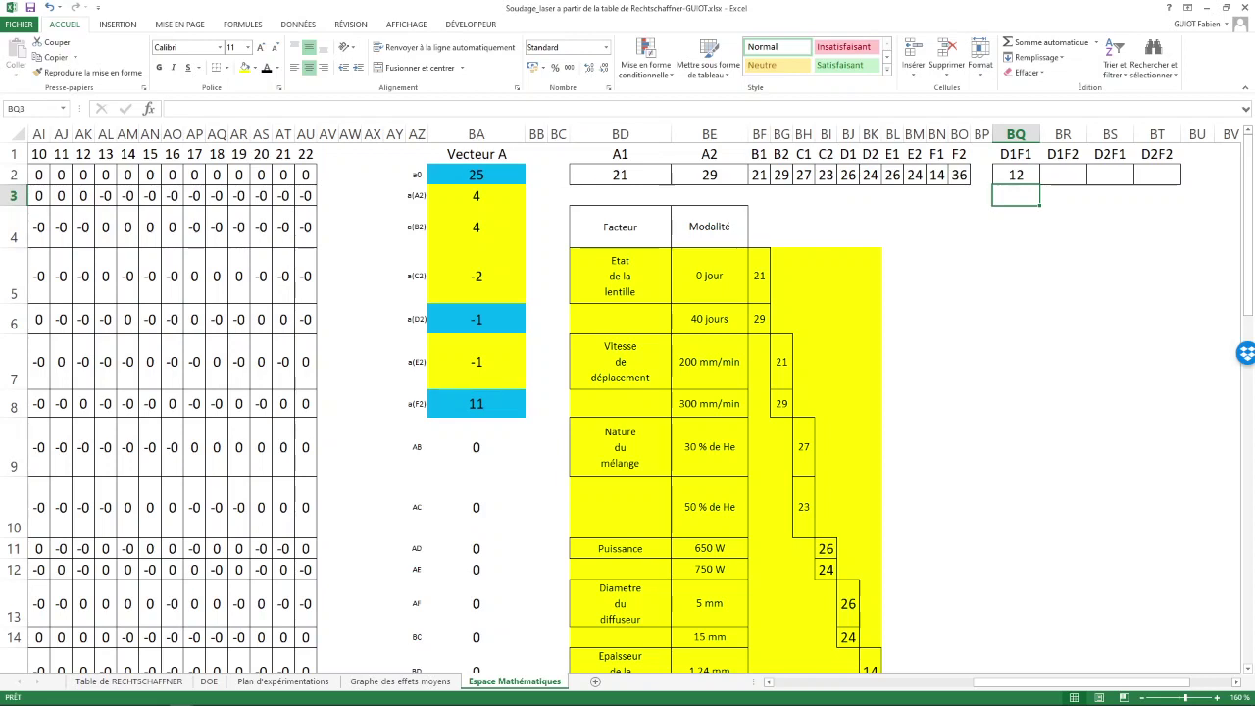
Relabel the AB interaction coefficient in cell AZ9 as a(A2B2).
{"action": "left_click", "coordinate": [417, 447]}
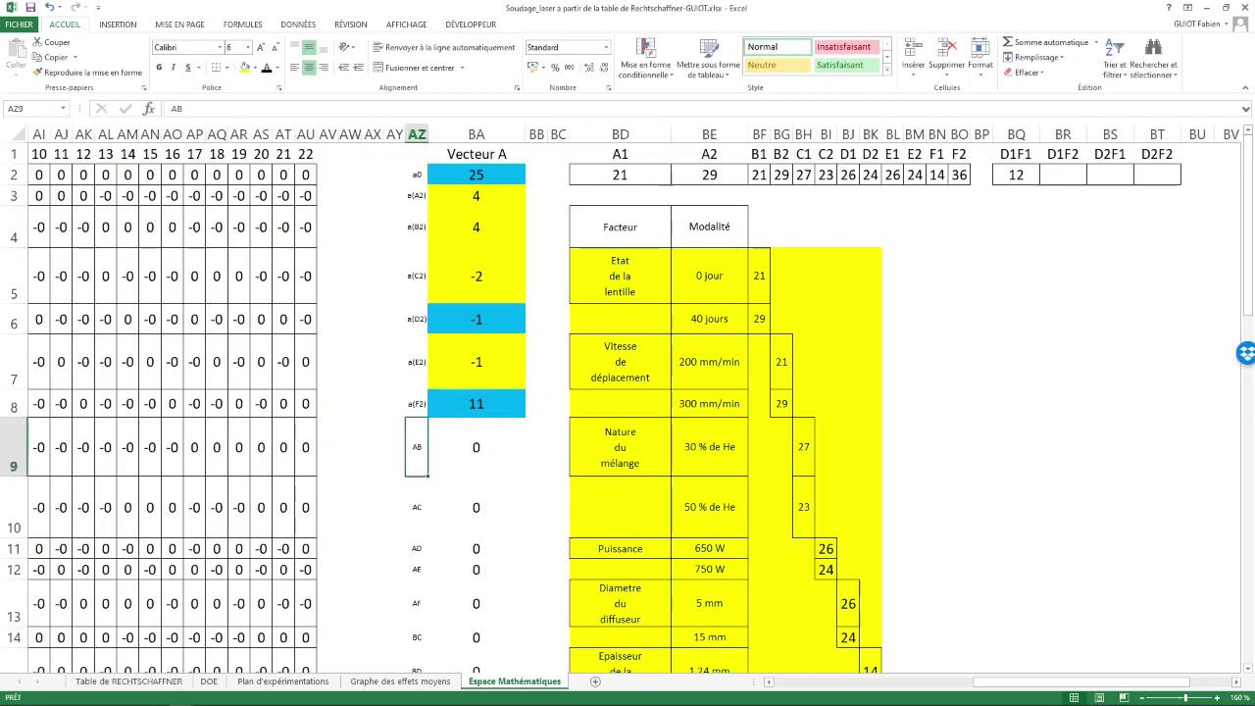
{"action": "type", "text": "a"}
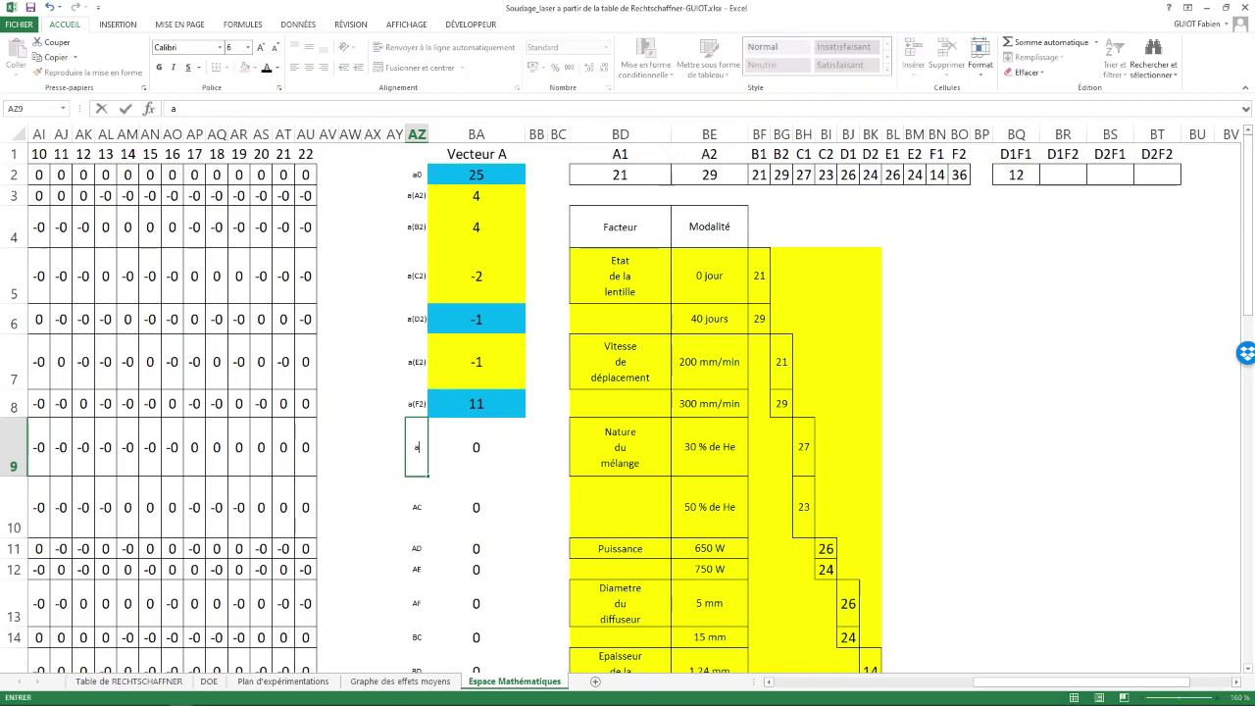
{"action": "type", "text": "5"}
{"action": "key", "text": "BackSpace"}
{"action": "type", "text": "(B2)"}
{"action": "key", "text": "ctrl+Return"}
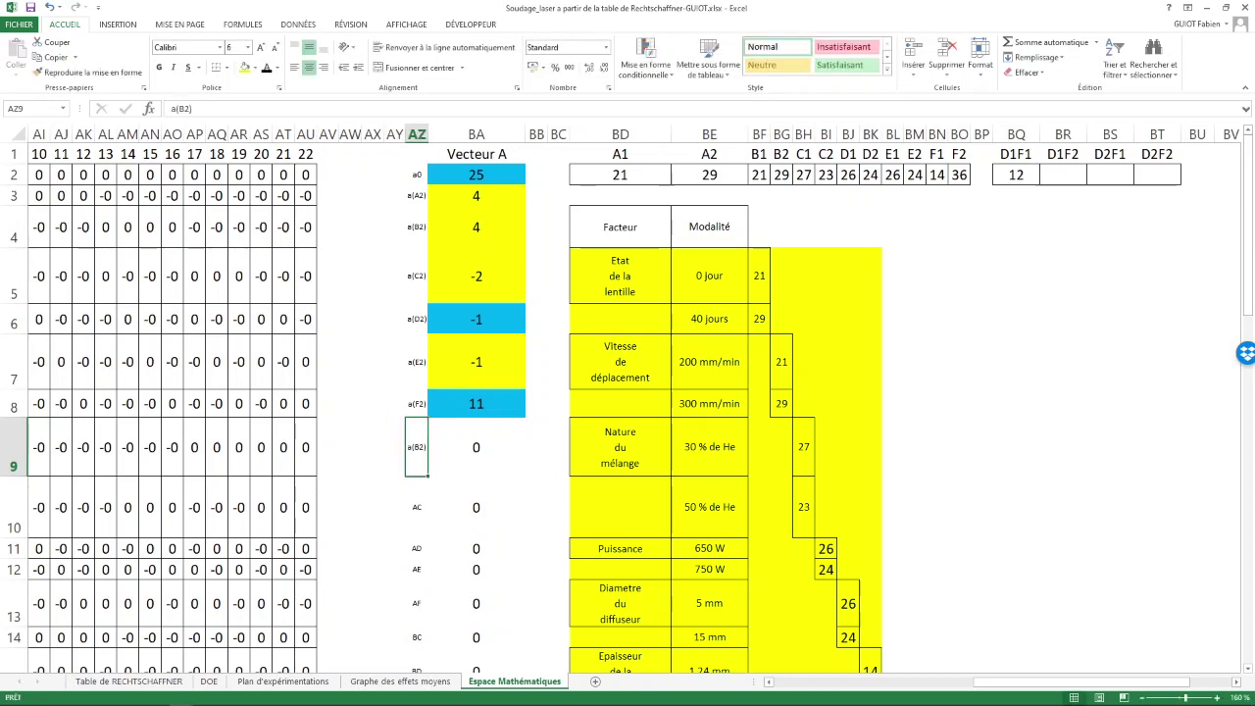
{"action": "key", "text": "F2"}
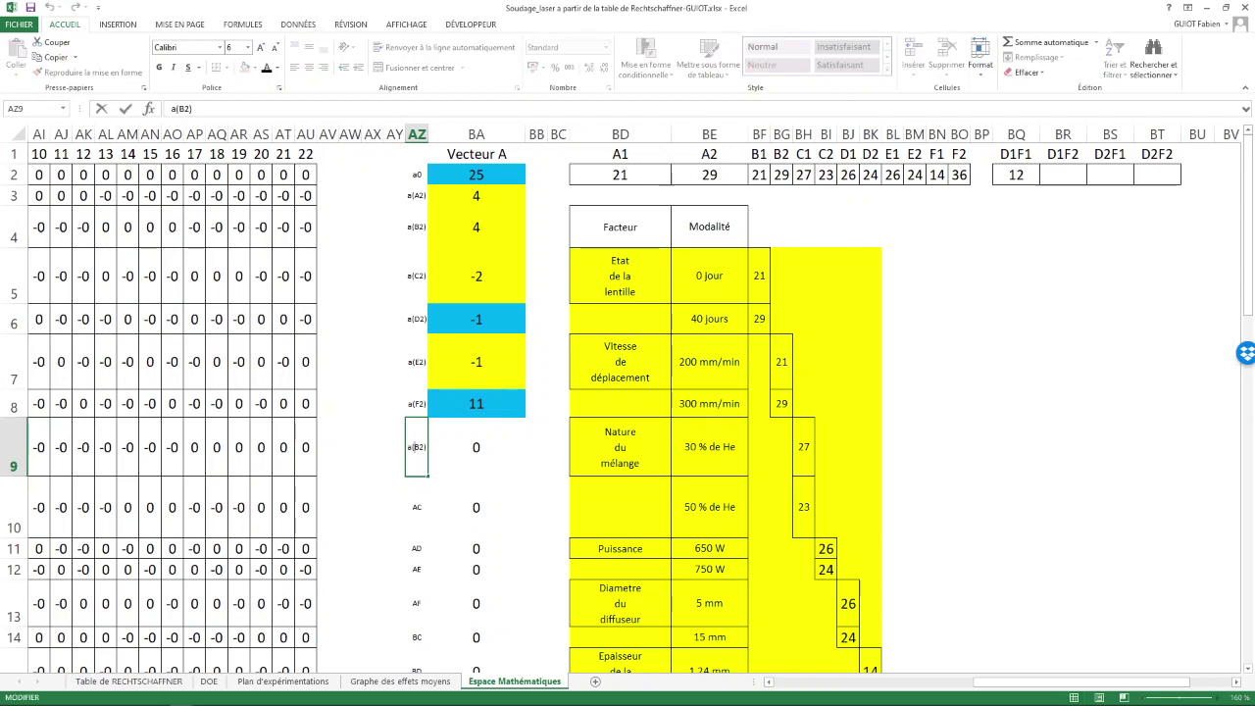
{"action": "left_click", "coordinate": [412, 446]}
{"action": "type", "text": "A2"}
{"action": "key", "text": "Return"}
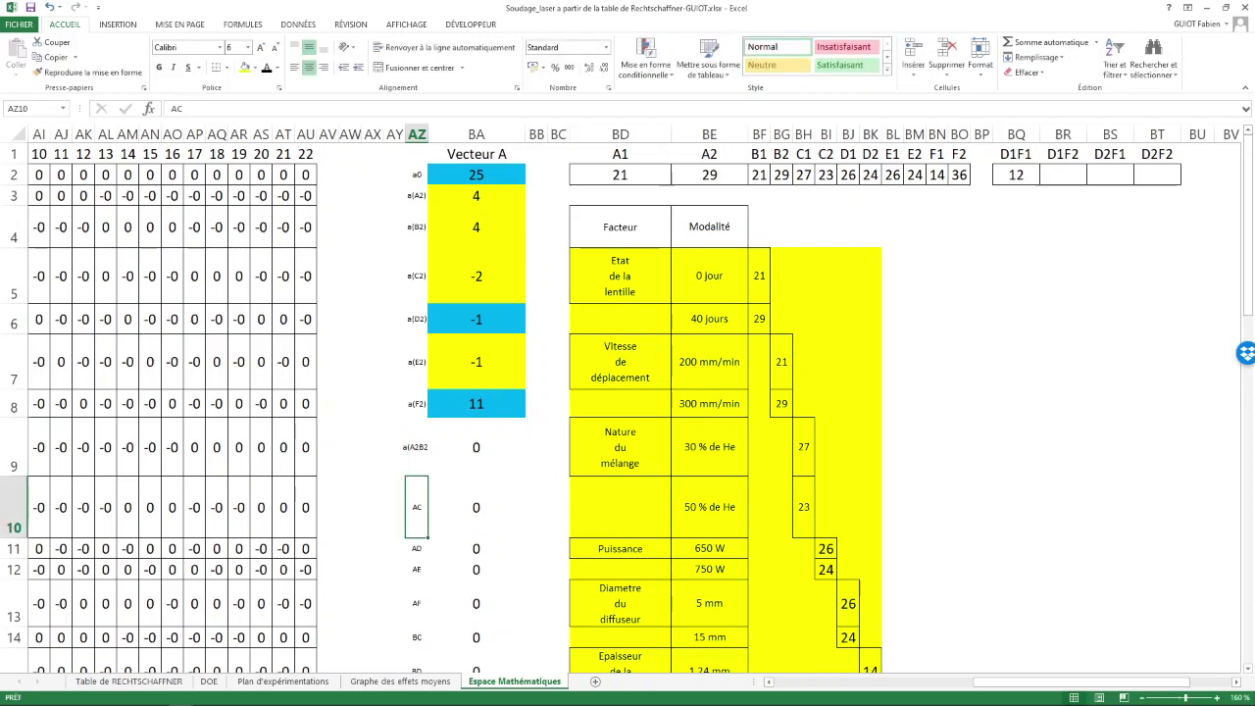
Relabel the AC interaction coefficient in cell AZ10 as a(A2C2).
{"action": "type", "text": "a"}
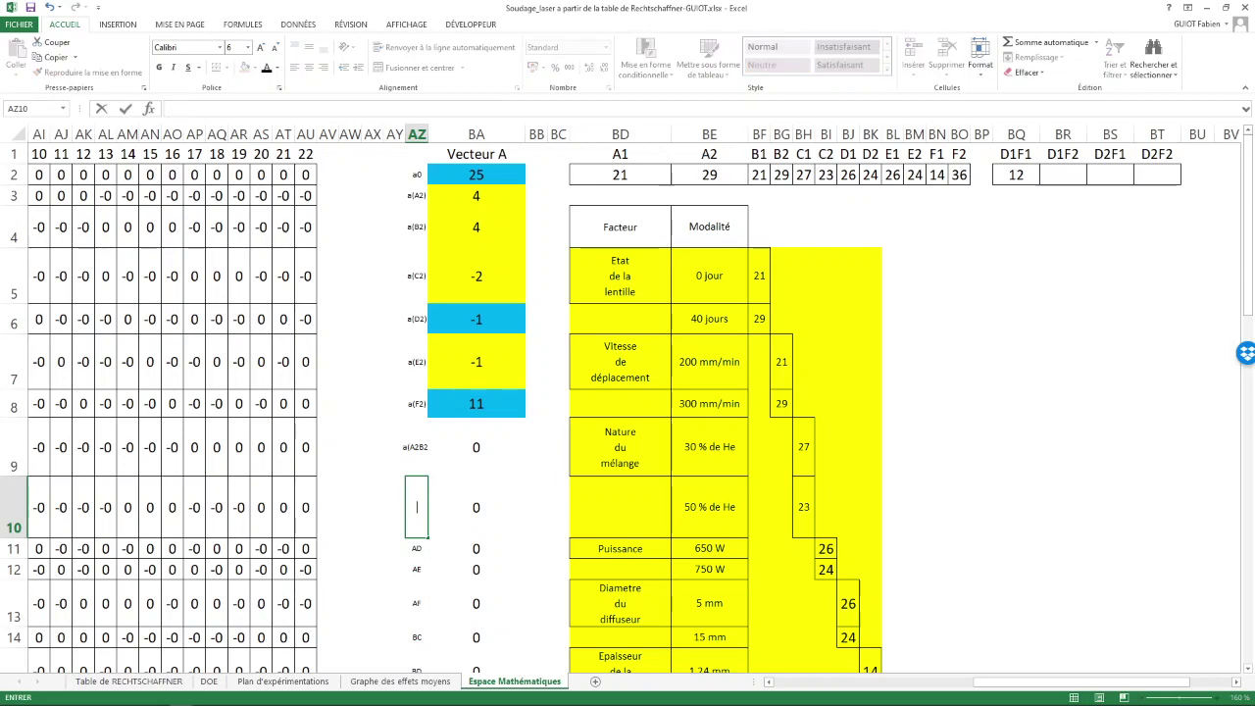
{"action": "type", "text": "(A2C2)"}
{"action": "key", "text": "Return"}
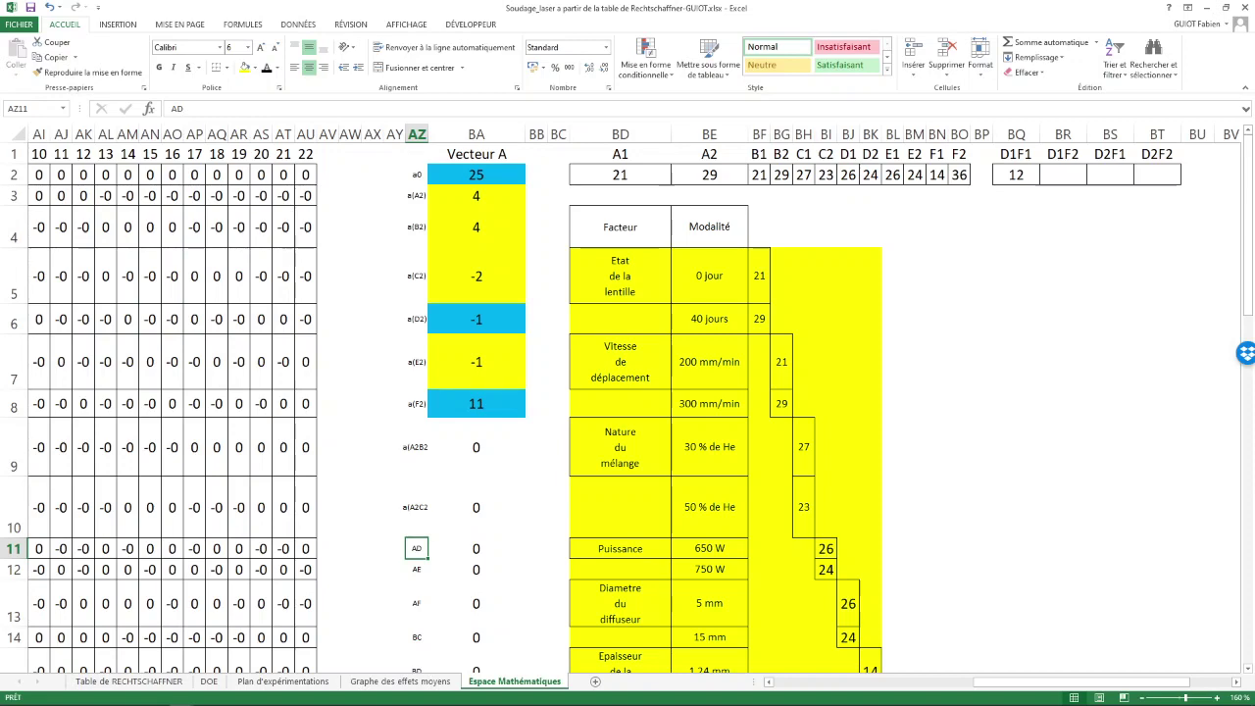
{"action": "left_click", "coordinate": [416, 603]}
{"action": "scroll", "coordinate": [628, 401], "scroll_direction": "down", "scroll_amount": 3}
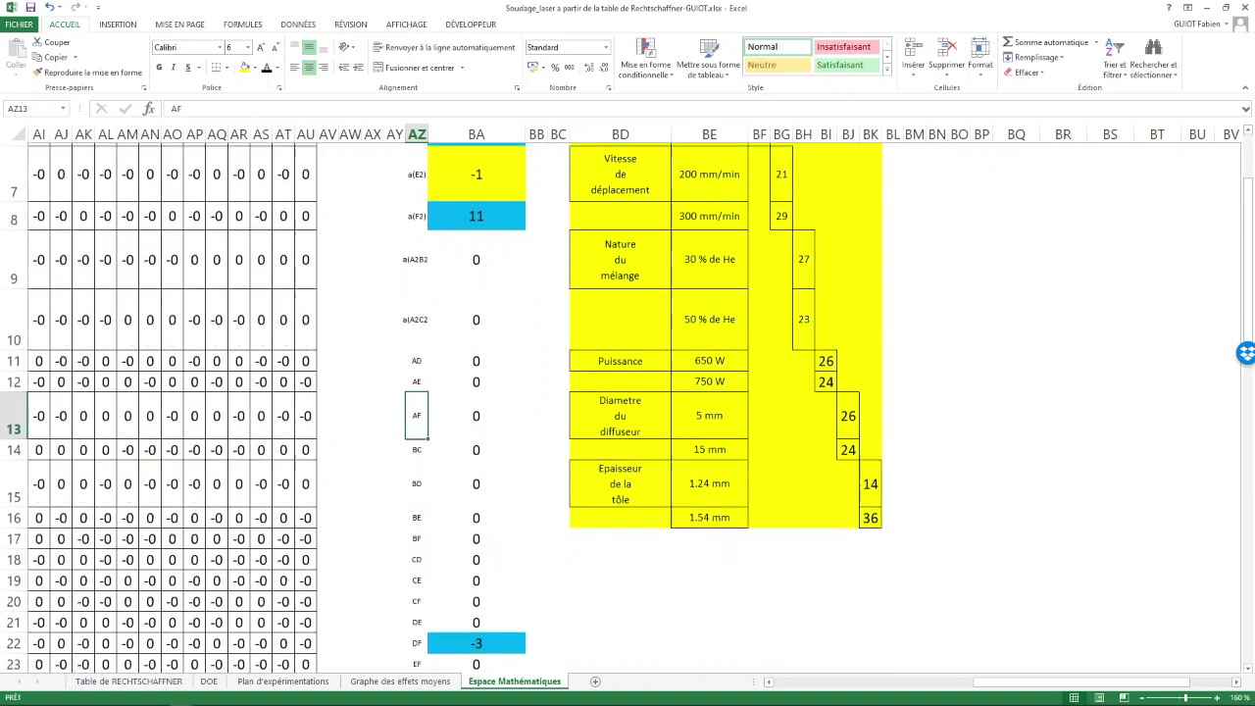
Relabel the DF interaction coefficient in cell AZ22 as a(D2F2).
{"action": "left_click", "coordinate": [417, 498]}
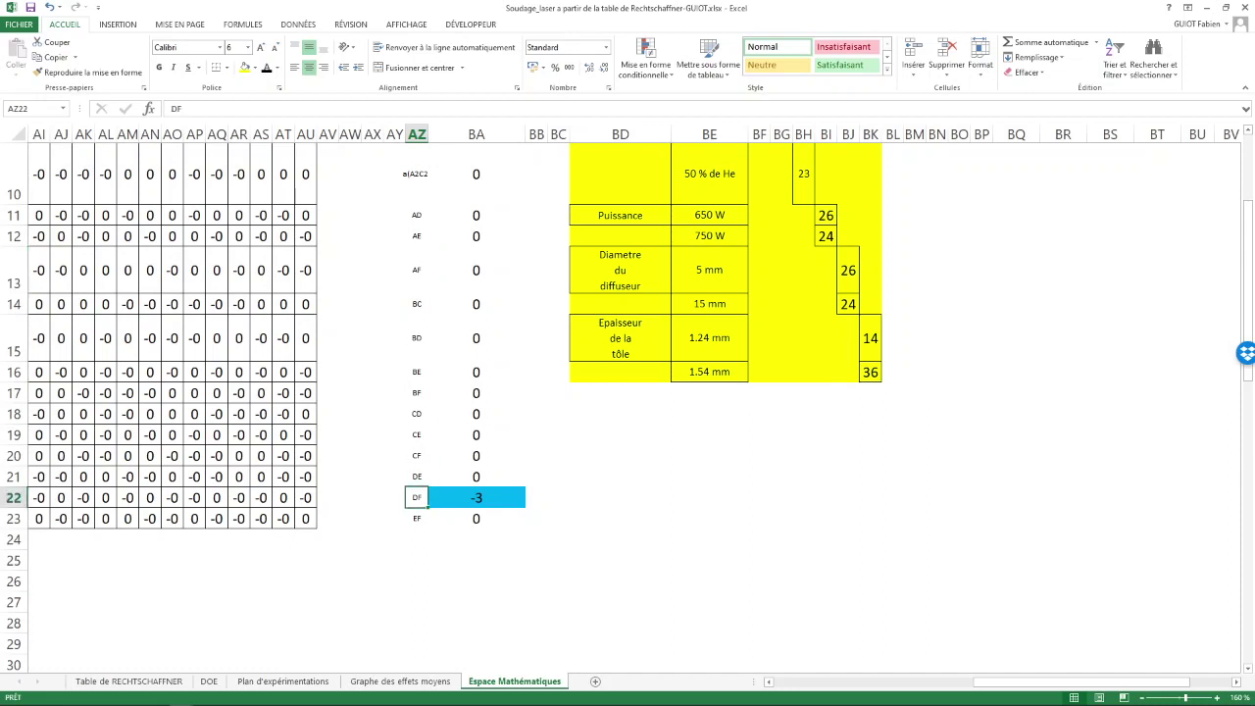
{"action": "type", "text": "a"}
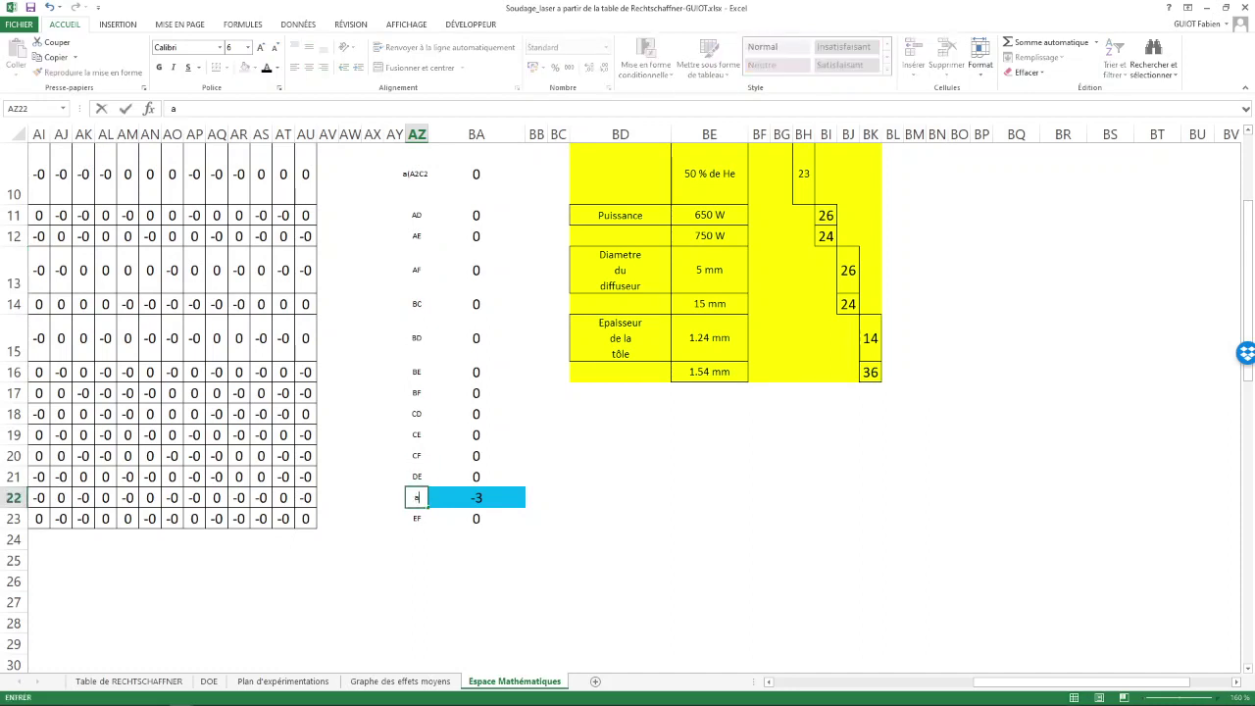
{"action": "type", "text": "("}
{"action": "type", "text": "D2)"}
{"action": "type", "text": "F2"}
{"action": "key", "text": "Return"}
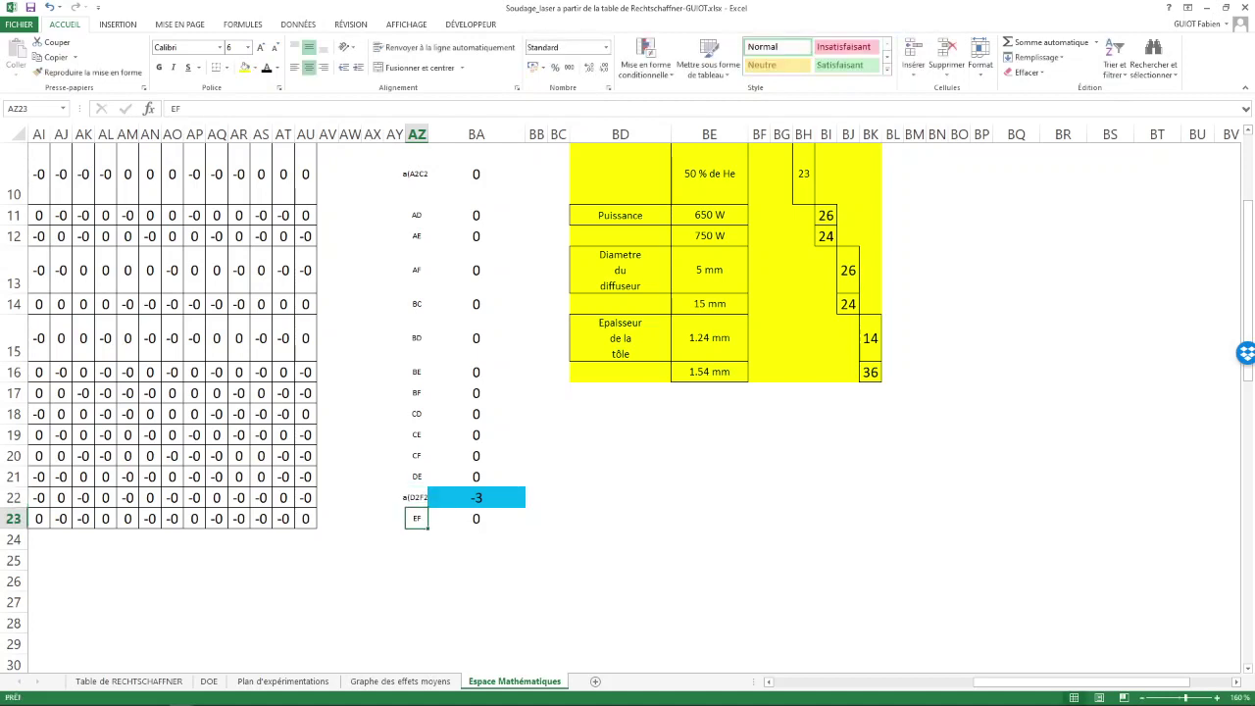
Widen column AZ so the full coefficient labels fit, and narrow the Vecteur A column BA slightly.
{"action": "left_click", "coordinate": [417, 498]}
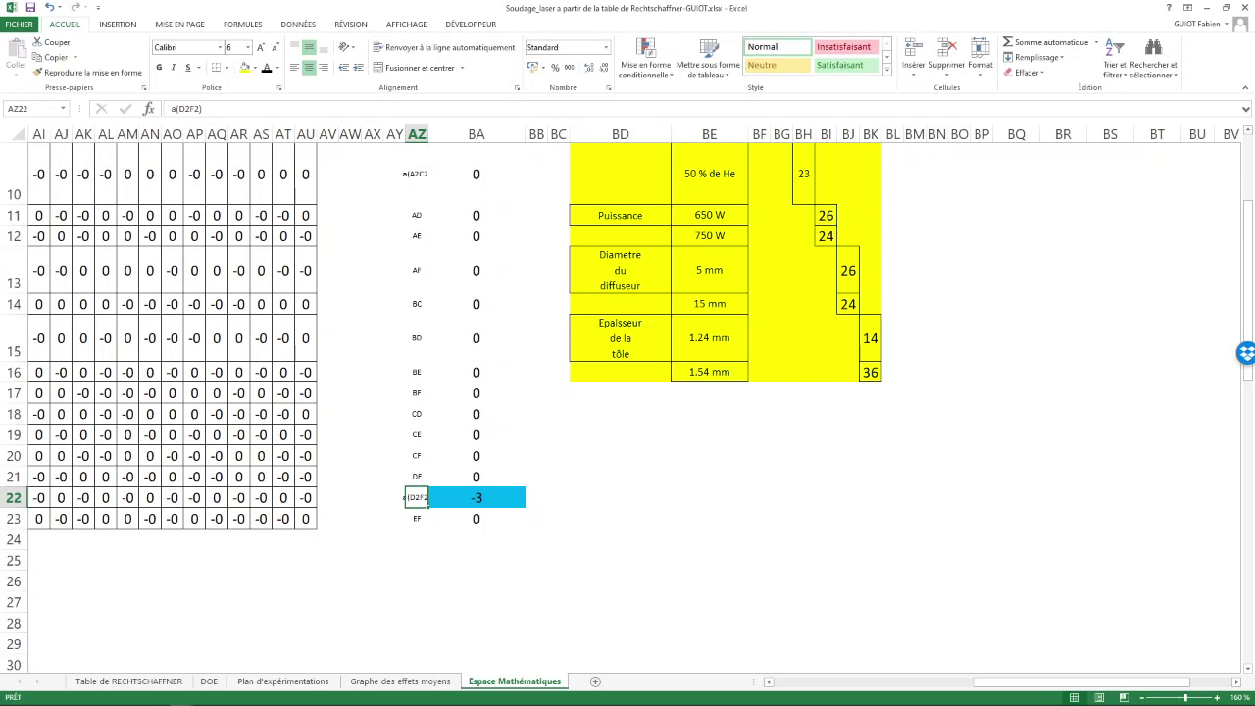
{"action": "left_click_drag", "start_coordinate": [428, 134], "coordinate": [440, 134]}
{"action": "scroll", "coordinate": [627, 392], "scroll_direction": "up", "scroll_amount": 3}
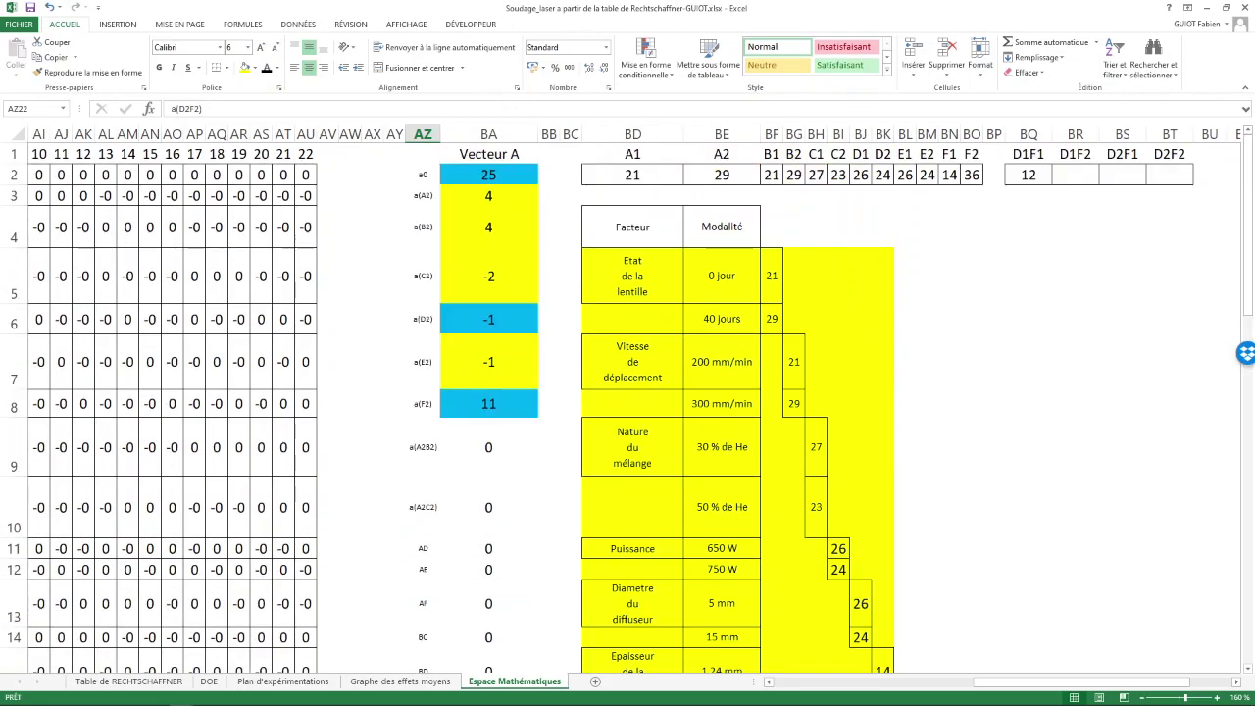
{"action": "left_click", "coordinate": [488, 135]}
{"action": "left_click_drag", "start_coordinate": [538, 134], "coordinate": [518, 134]}
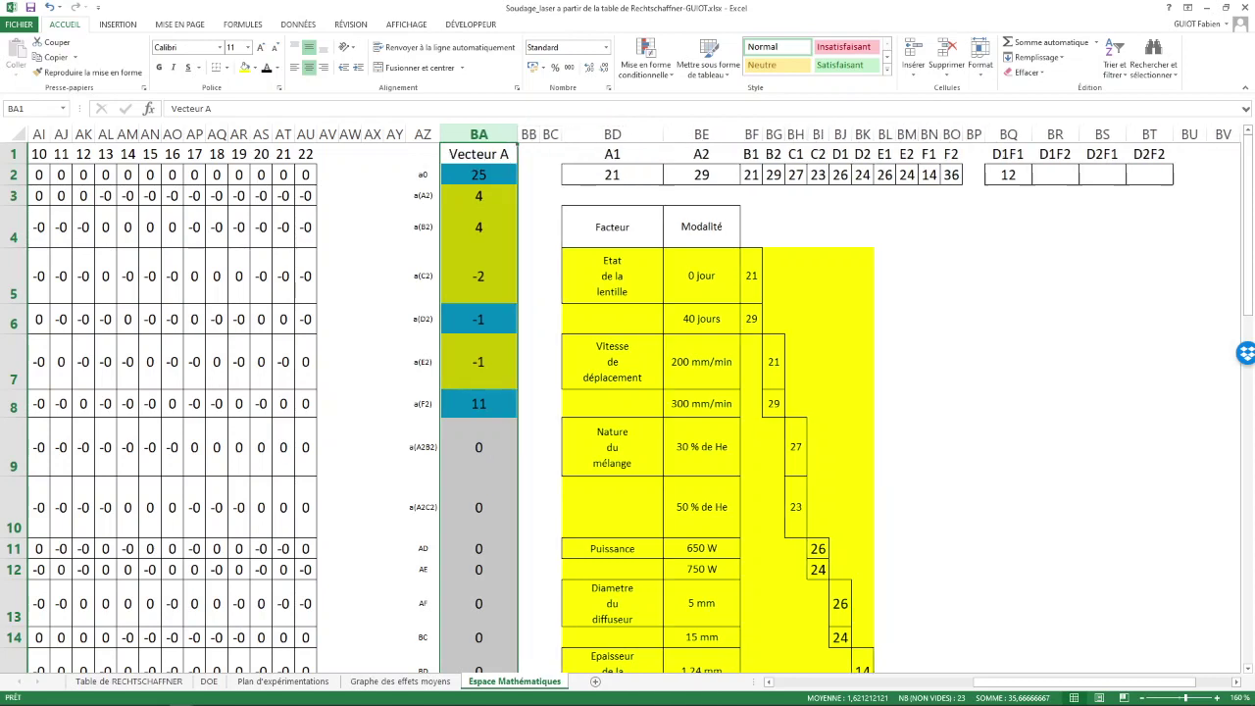
Enter the D1F2 response formula =BA2-BA3+BA8-BA22 in cell BR2.
{"action": "left_click", "coordinate": [1055, 176]}
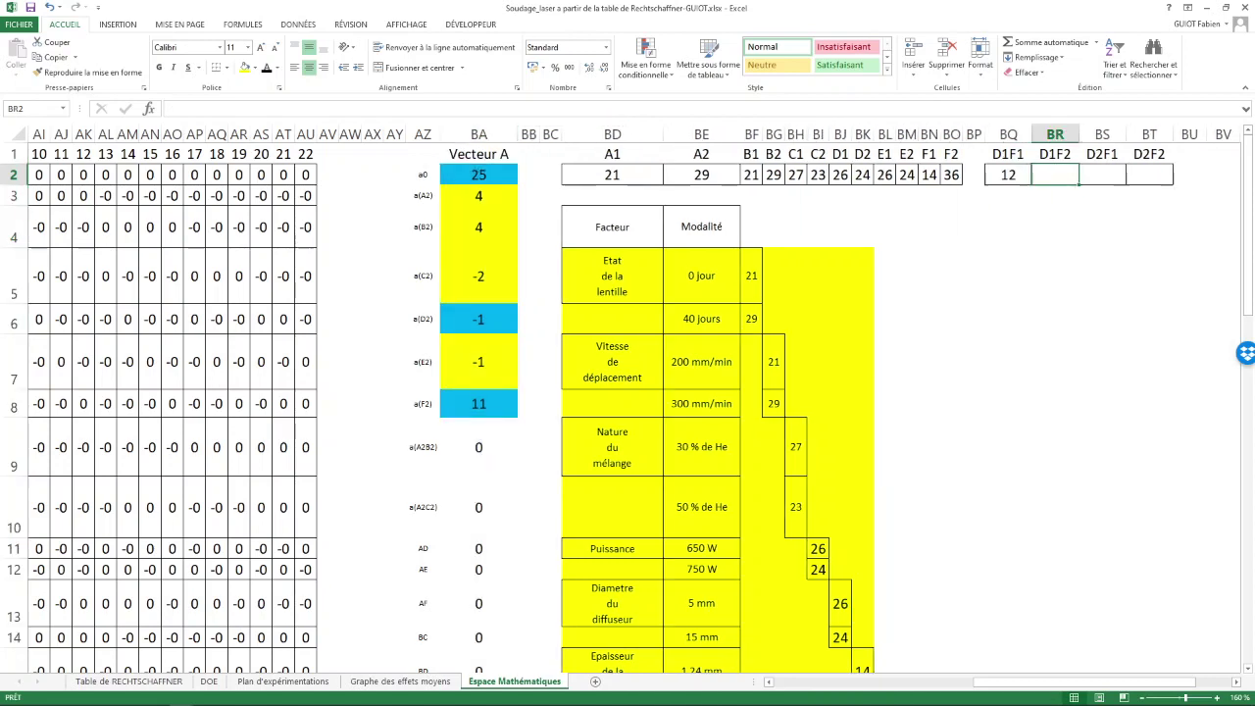
{"action": "type", "text": "="}
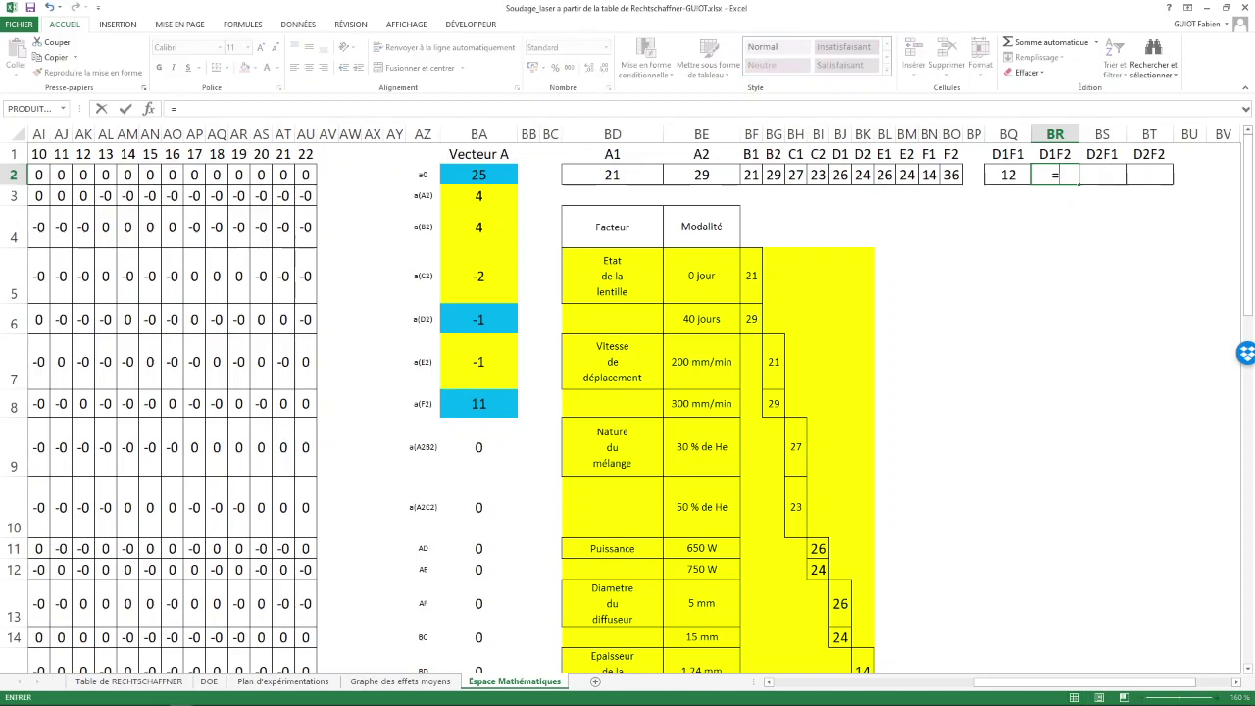
{"action": "left_click", "coordinate": [478, 175]}
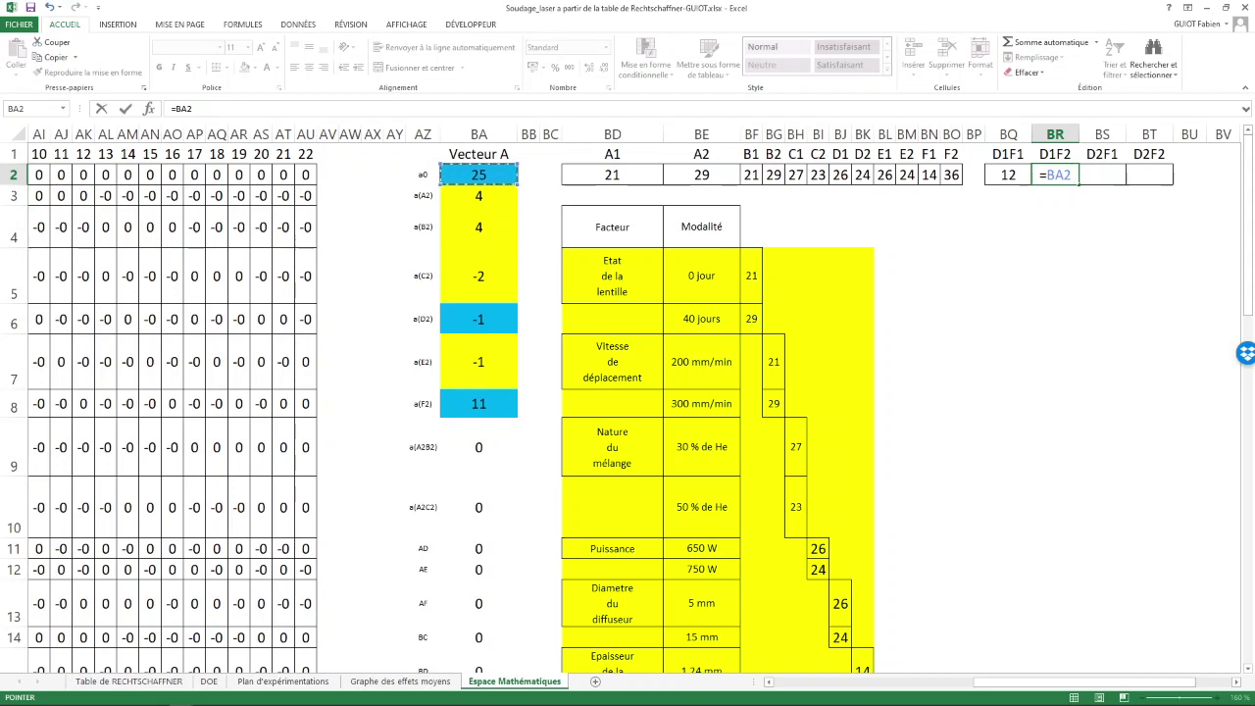
{"action": "type", "text": "-"}
{"action": "left_click", "coordinate": [479, 196]}
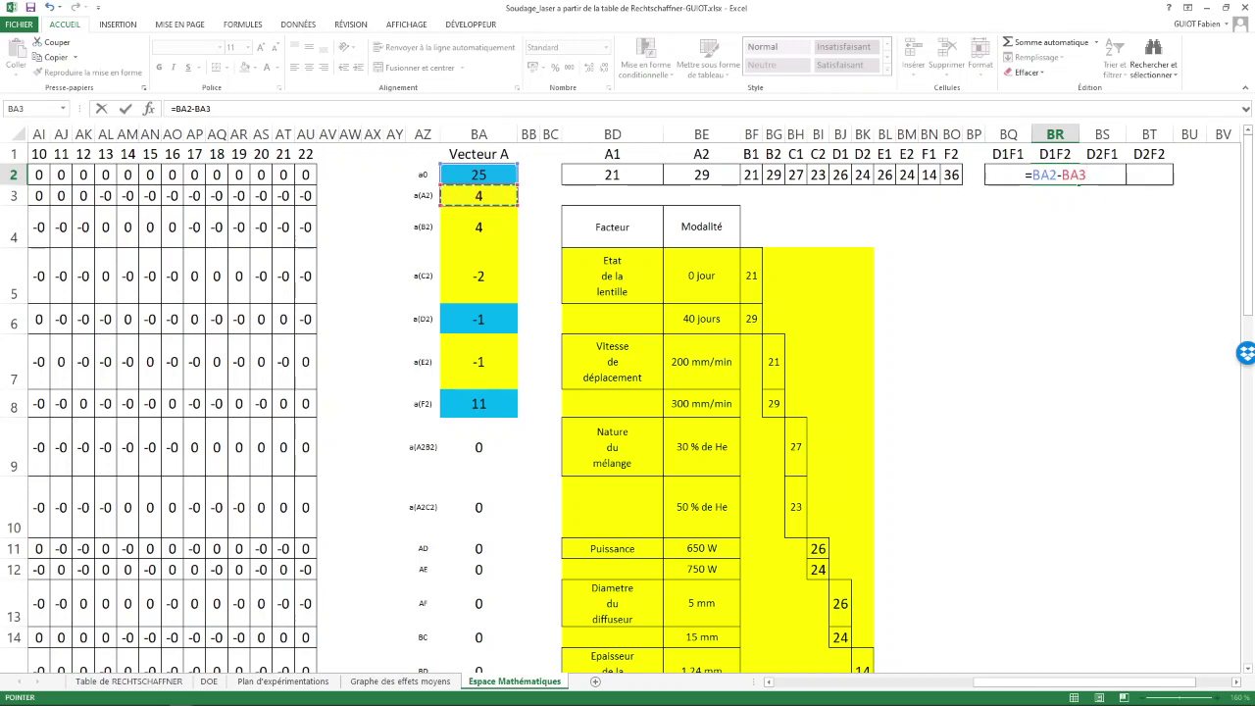
{"action": "type", "text": "+"}
{"action": "left_click", "coordinate": [478, 404]}
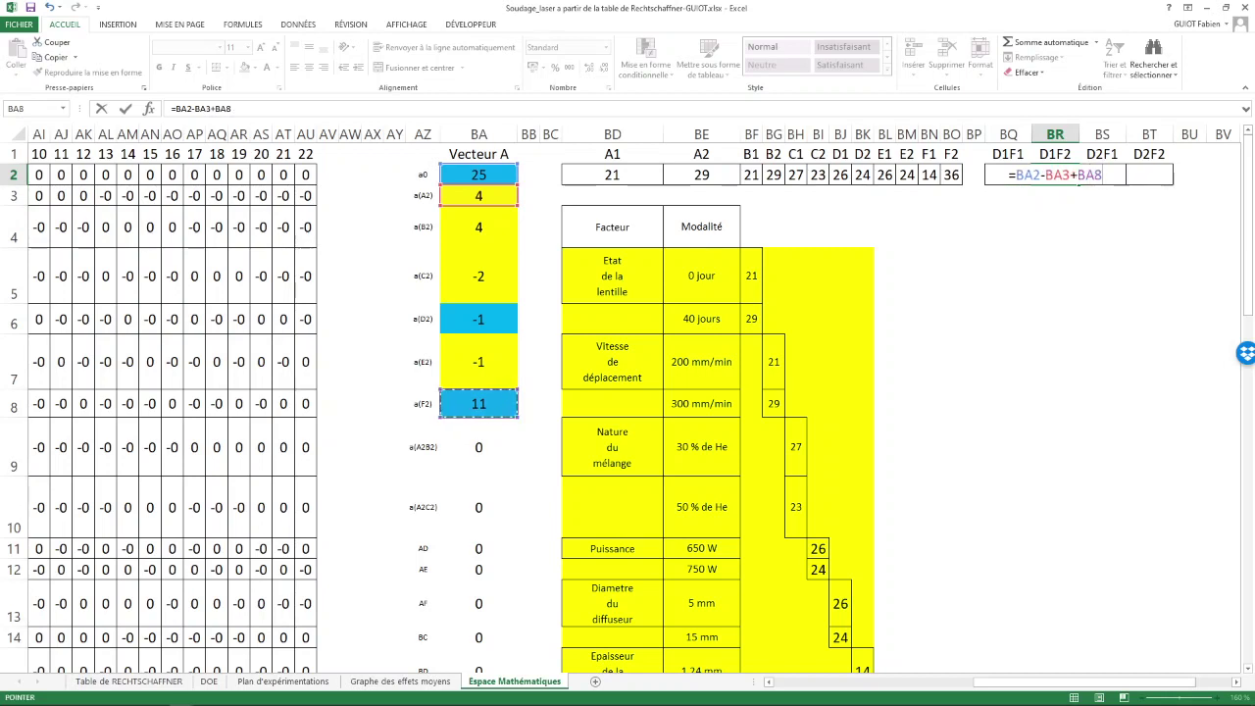
{"action": "type", "text": "-"}
{"action": "scroll", "coordinate": [628, 392], "scroll_direction": "down", "scroll_amount": 2}
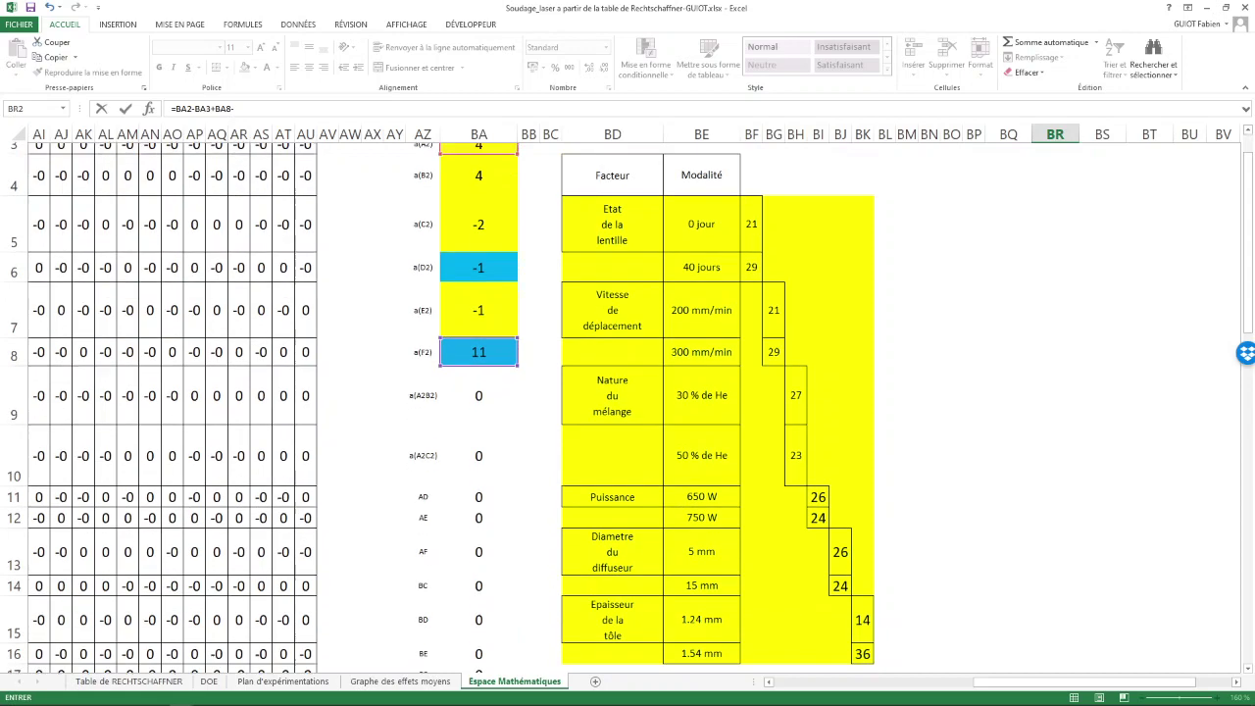
{"action": "left_click", "coordinate": [478, 640]}
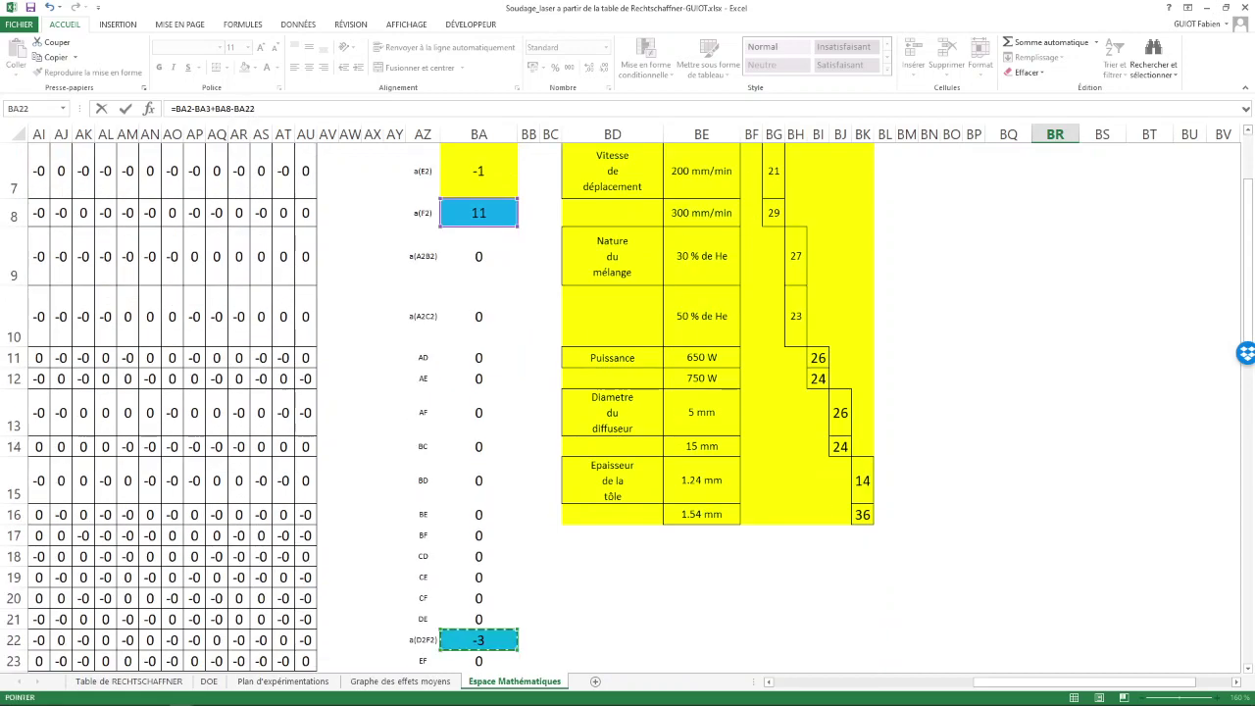
{"action": "key", "text": "Return"}
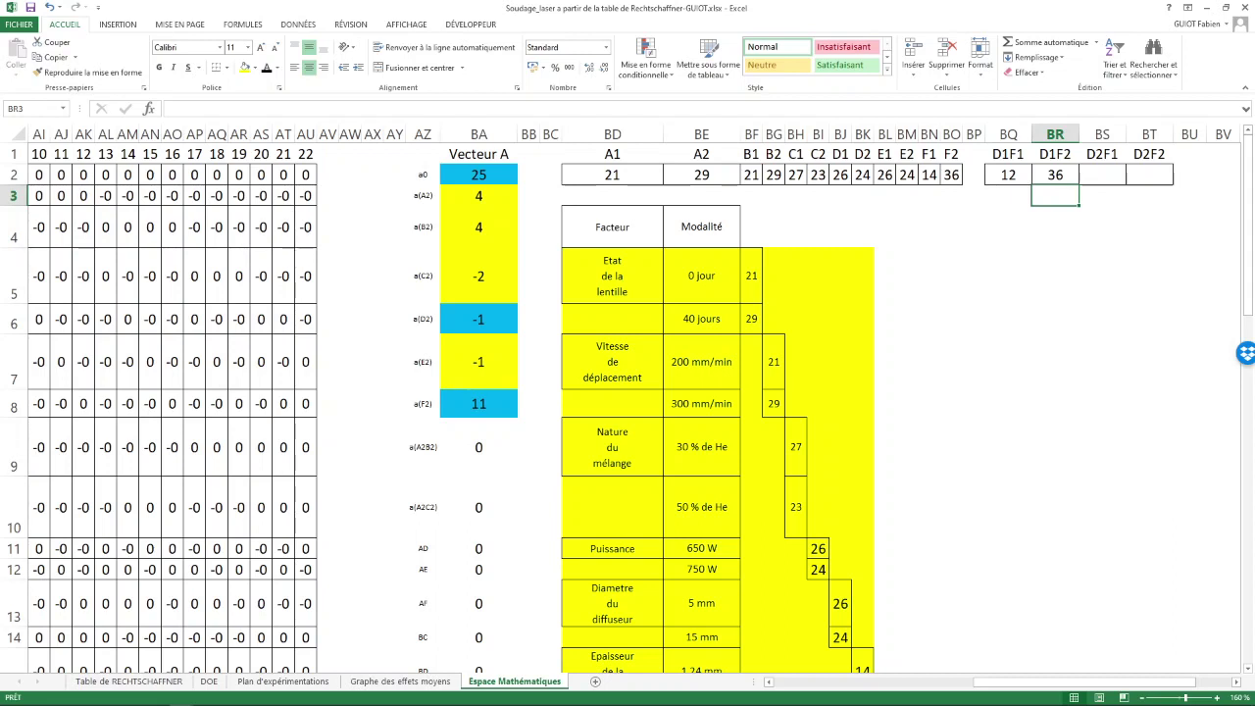
Correct the D1F2 formula in cell BR2 by replacing the BA3 reference with BA6, the a(D2) coefficient.
{"action": "left_click", "coordinate": [1055, 175]}
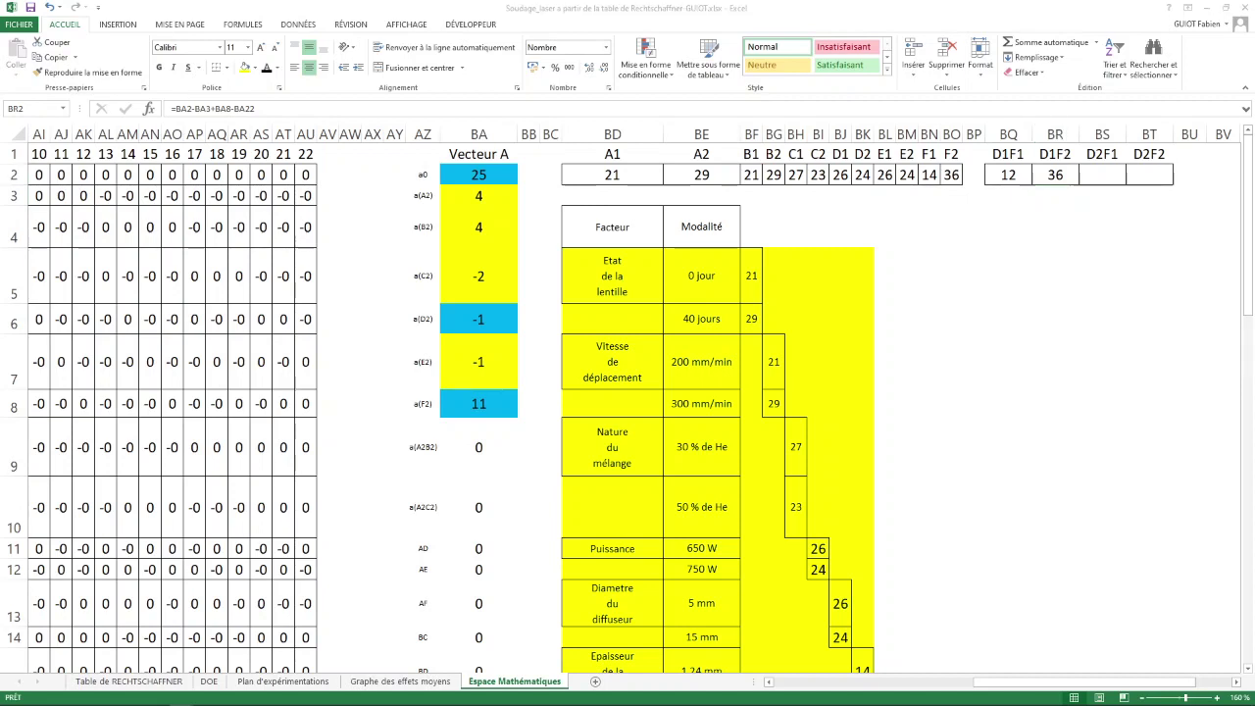
{"action": "key", "text": "F2"}
{"action": "key", "text": "Escape"}
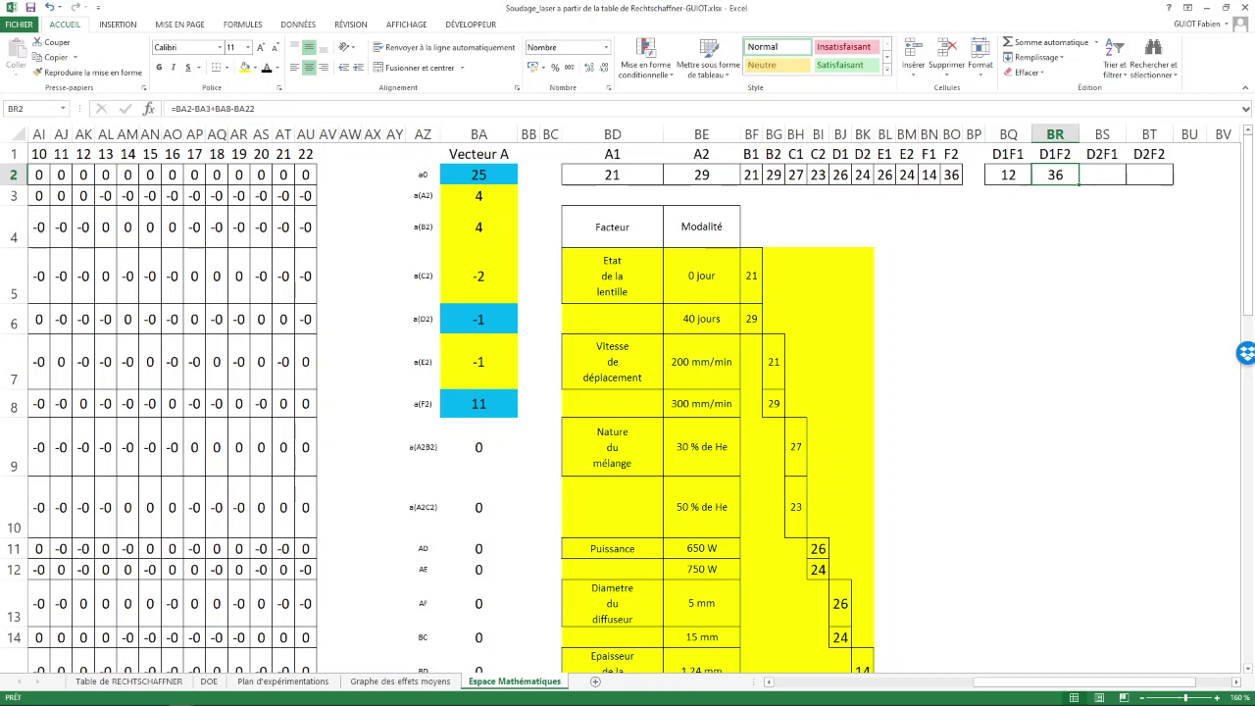
{"action": "key", "text": "F2"}
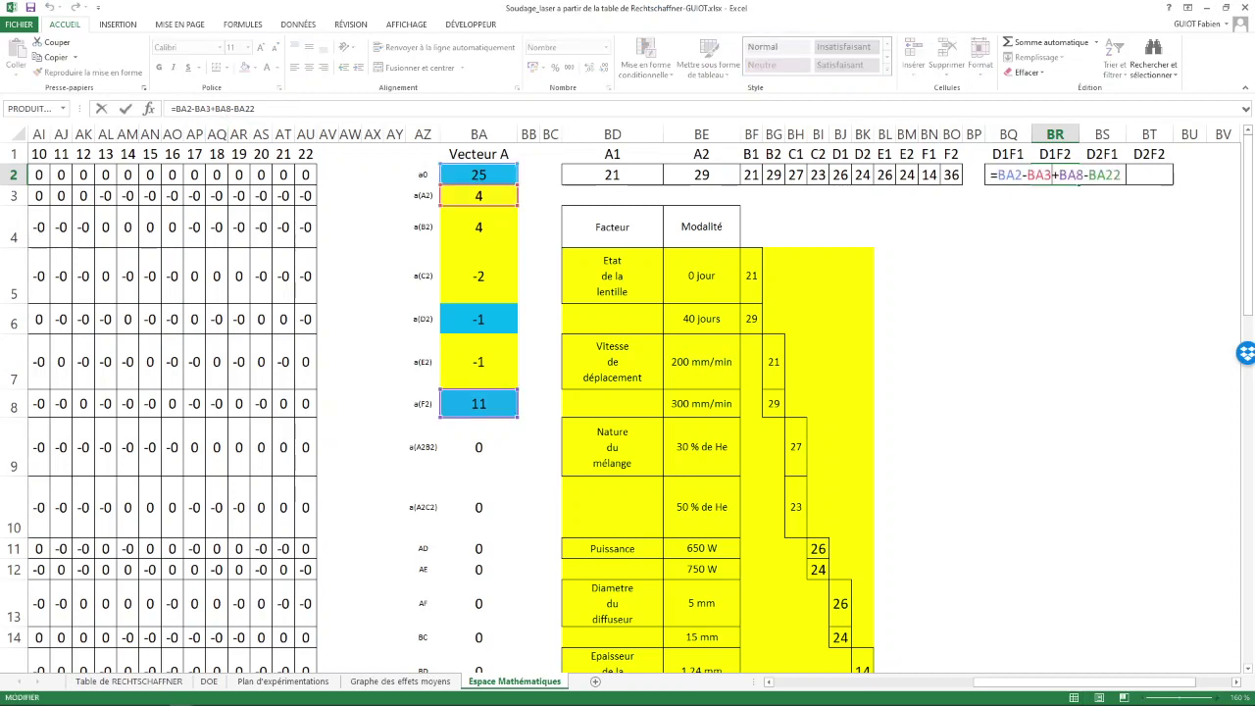
{"action": "key", "text": "shift+Left"}
{"action": "key", "text": "shift+Left"}
{"action": "key", "text": "shift+Left"}
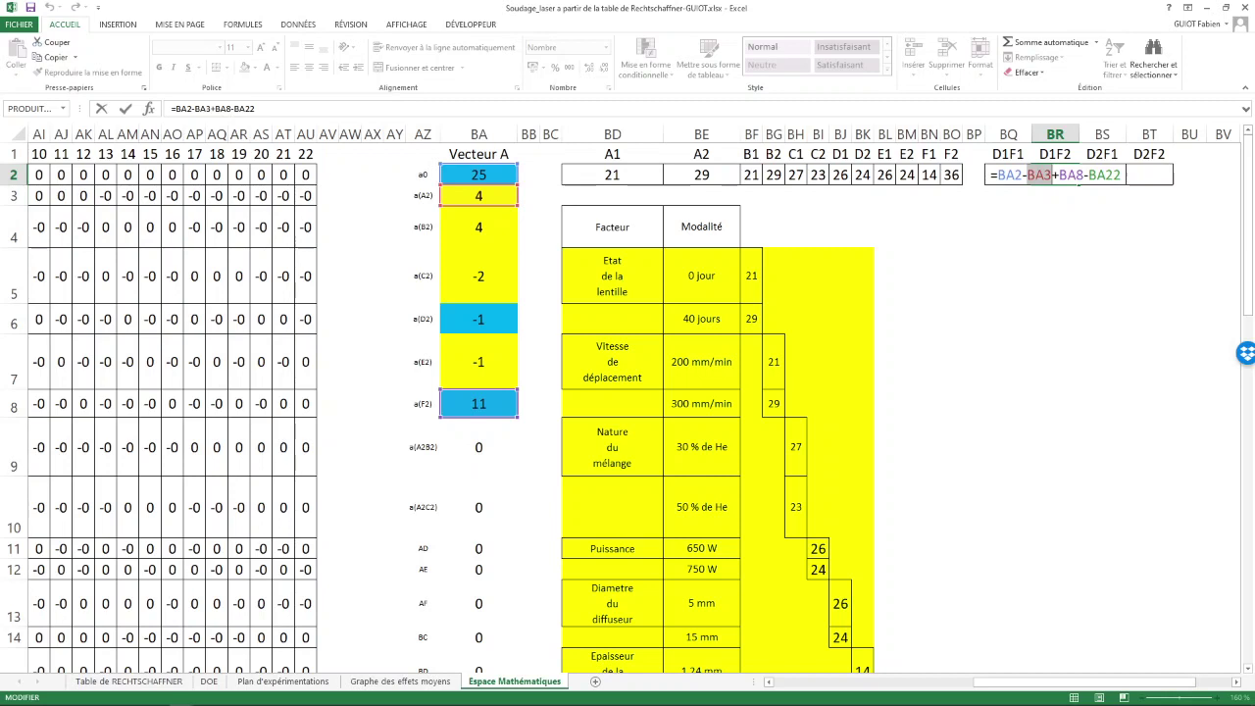
{"action": "left_click", "coordinate": [478, 320]}
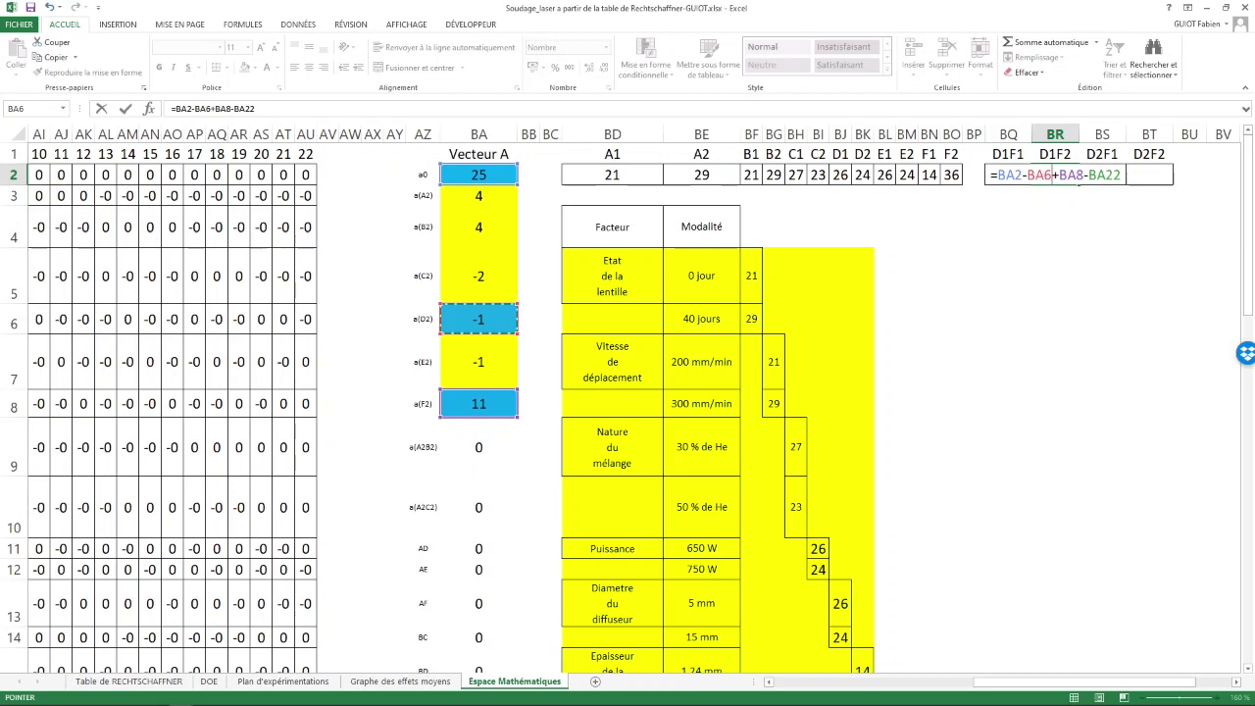
{"action": "key", "text": "Return"}
{"action": "left_click", "coordinate": [1055, 176]}
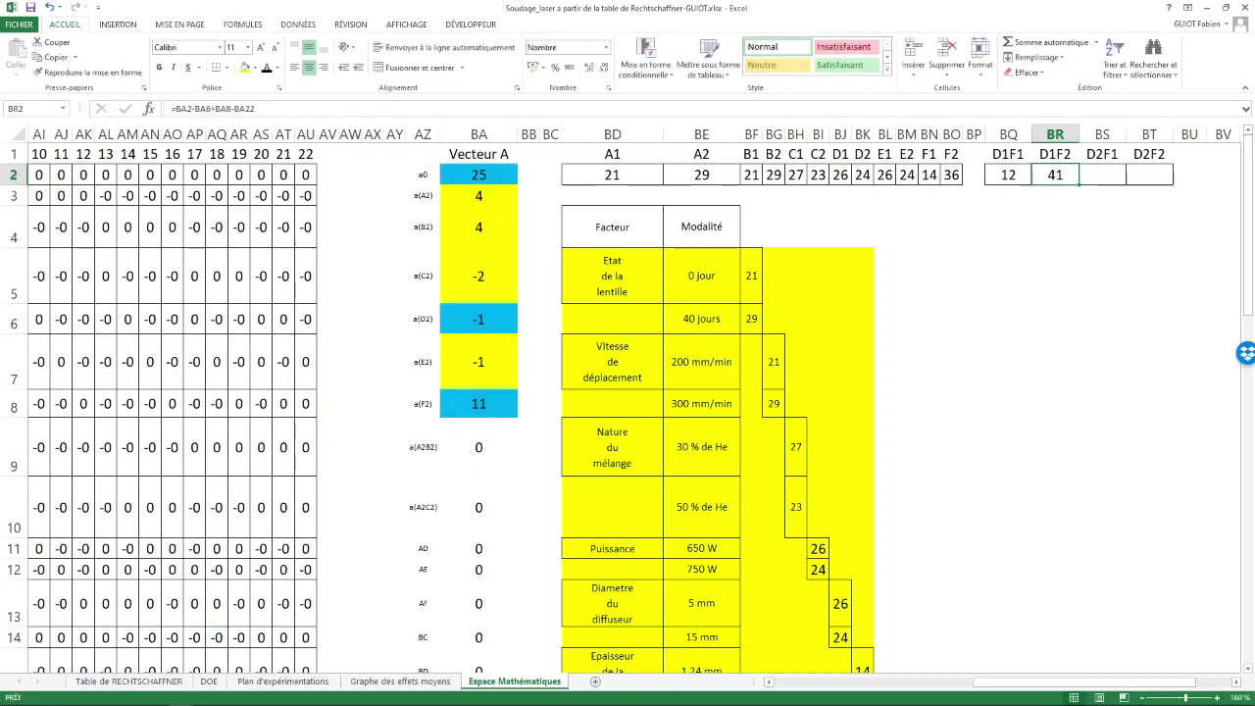
Enter the D2F1 response formula =BA2+BA6-BA8-BA22 in cell BS2.
{"action": "left_click", "coordinate": [1101, 175]}
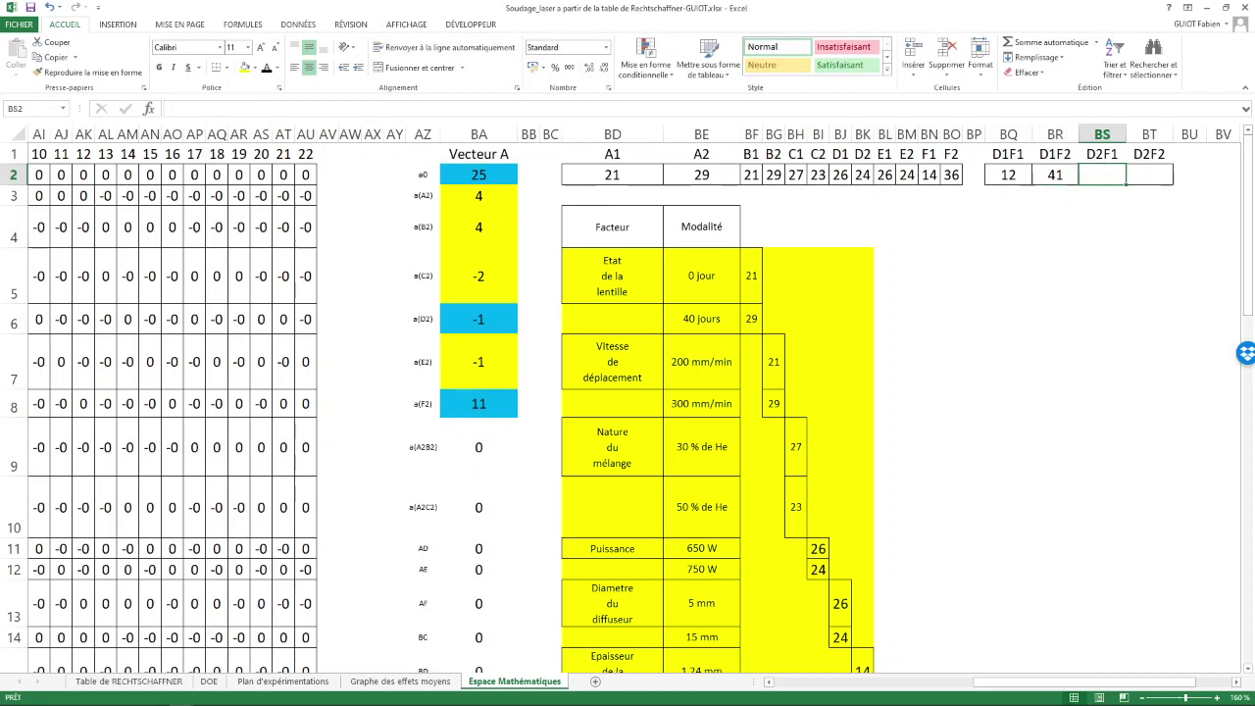
{"action": "type", "text": "="}
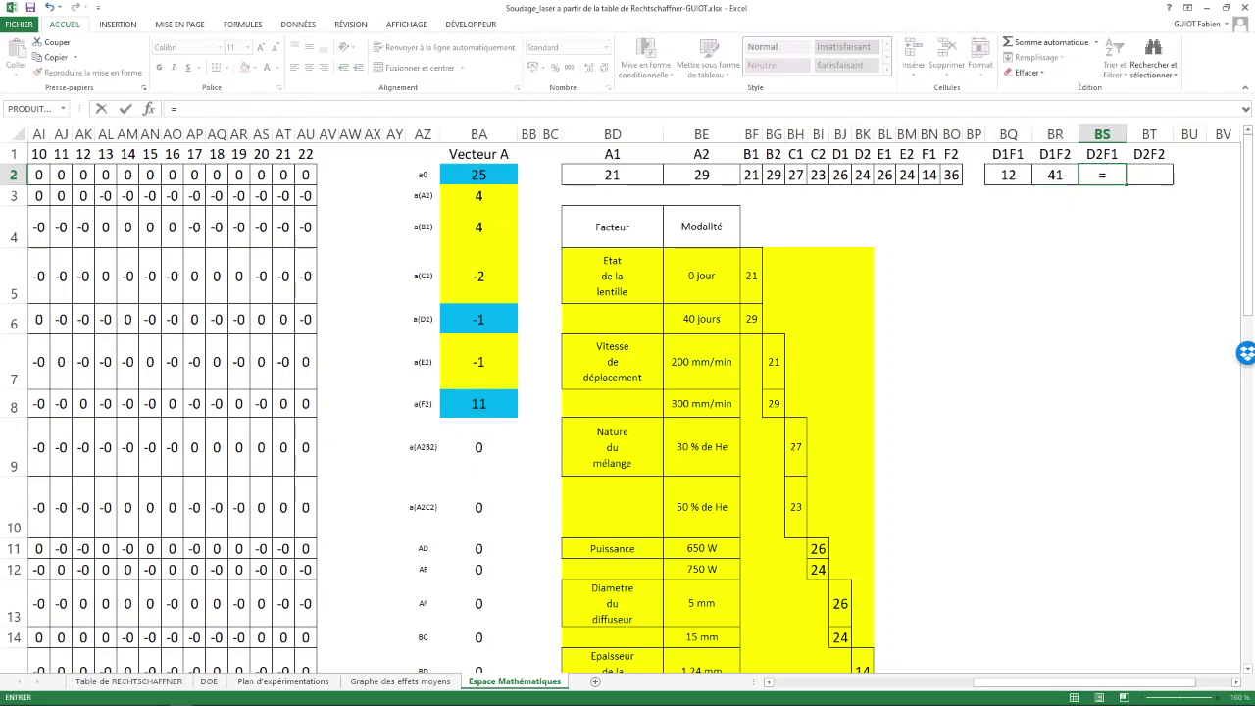
{"action": "left_click", "coordinate": [479, 175]}
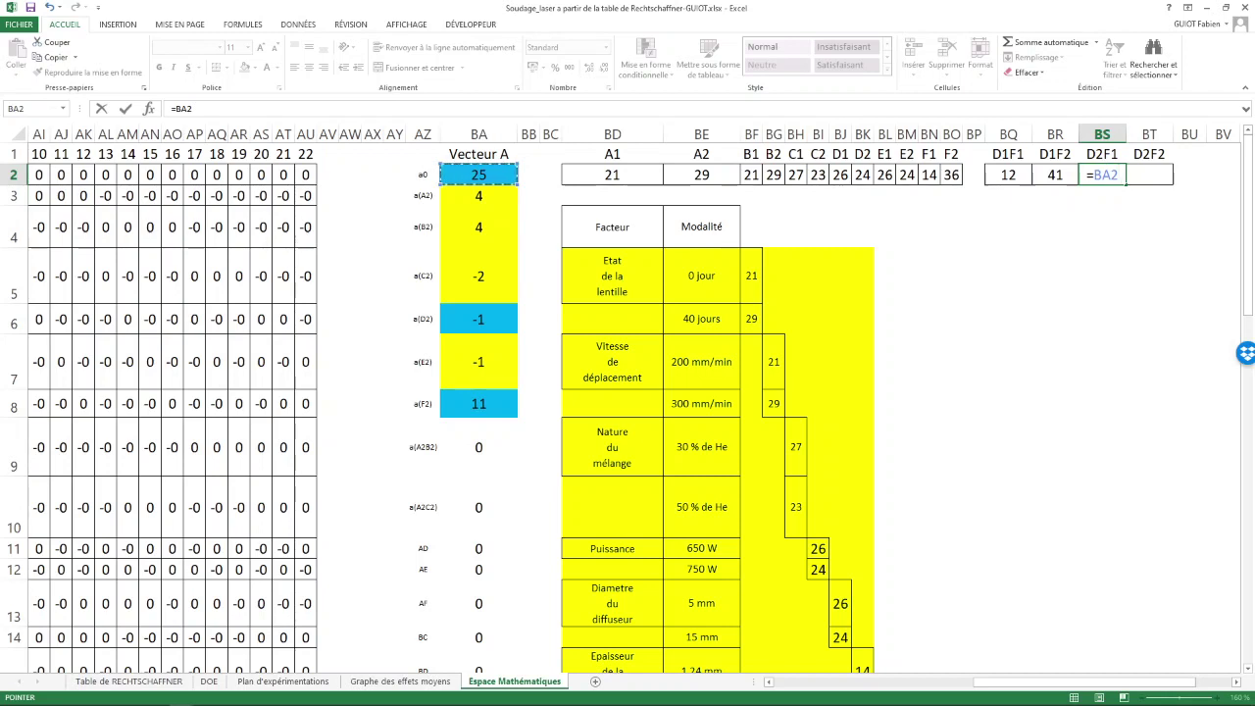
{"action": "type", "text": "+"}
{"action": "left_click", "coordinate": [479, 320]}
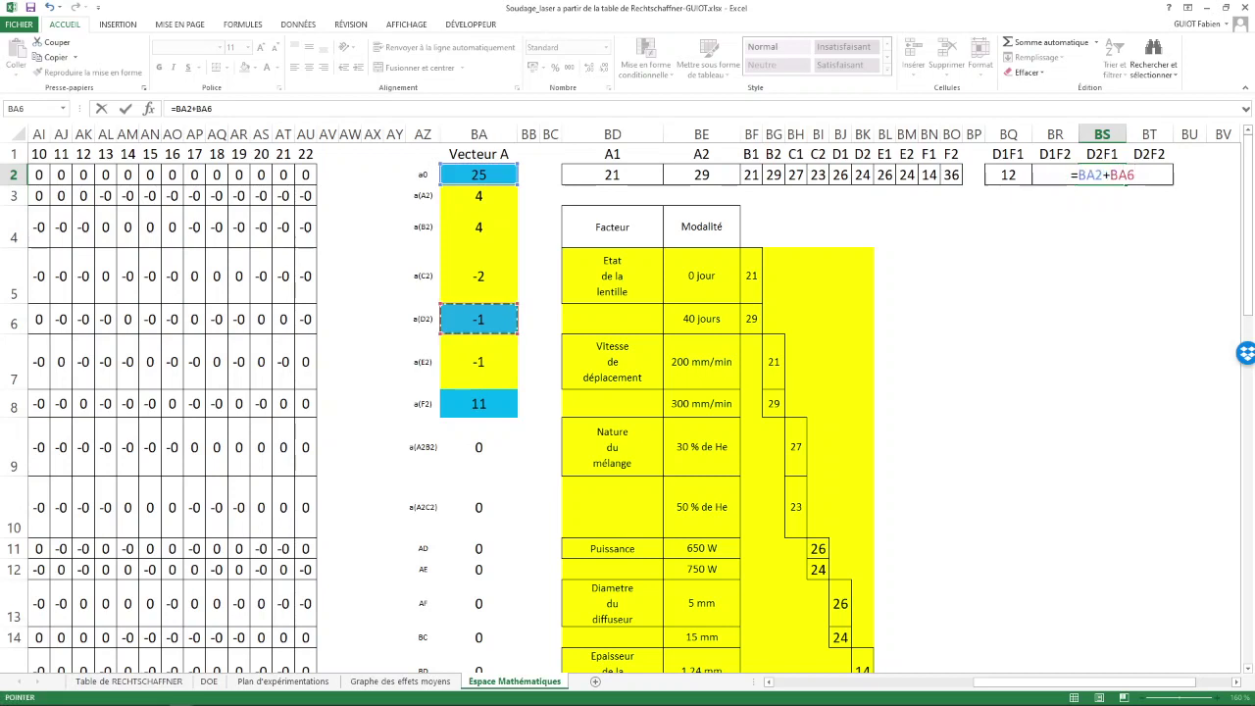
{"action": "type", "text": "-"}
{"action": "left_click", "coordinate": [478, 403]}
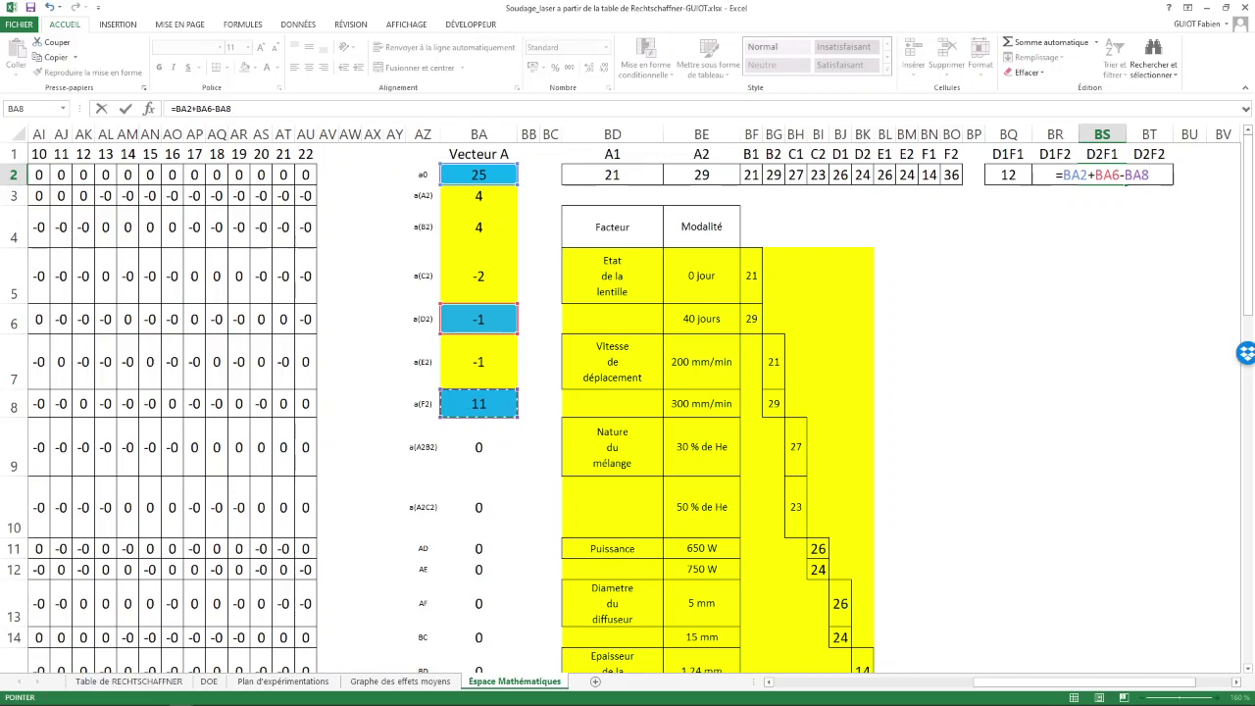
{"action": "type", "text": "-"}
{"action": "scroll", "coordinate": [479, 441], "scroll_direction": "down", "scroll_amount": 3}
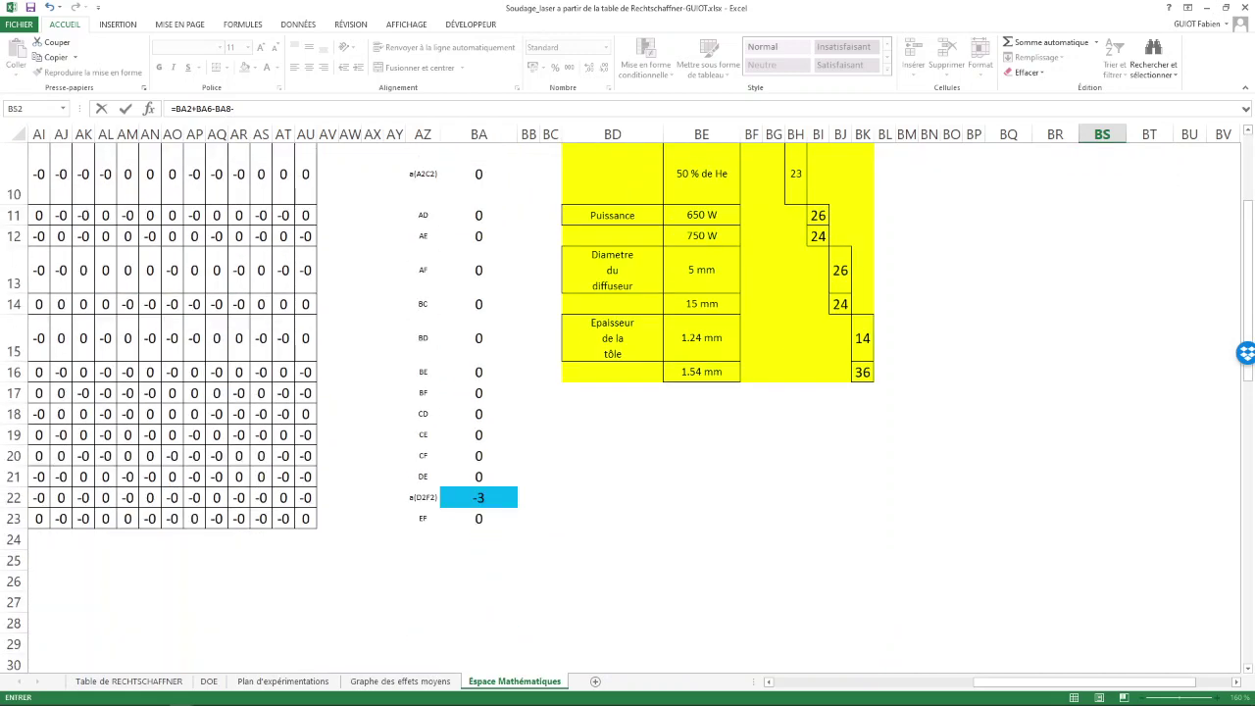
{"action": "left_click", "coordinate": [478, 497]}
{"action": "key", "text": "Return"}
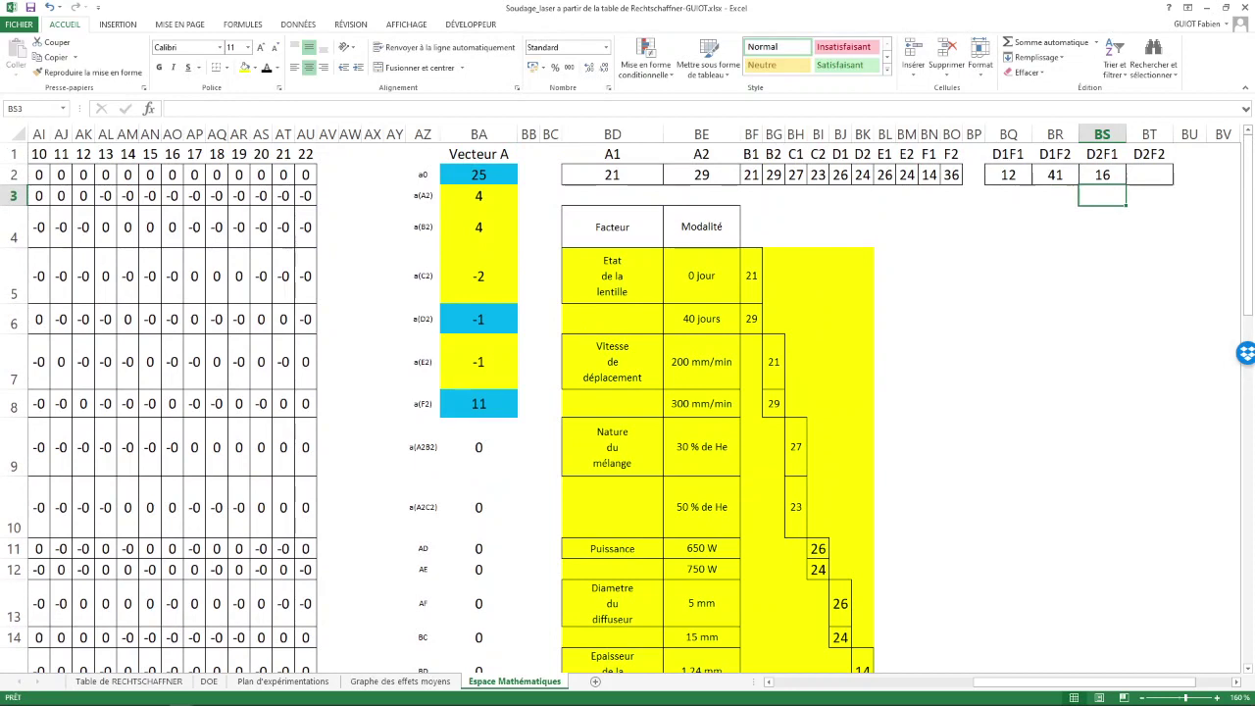
Build the D2F2 response formula in cell BT2, starting with =BA2+BA6+BA8+.
{"action": "left_click", "coordinate": [1149, 175]}
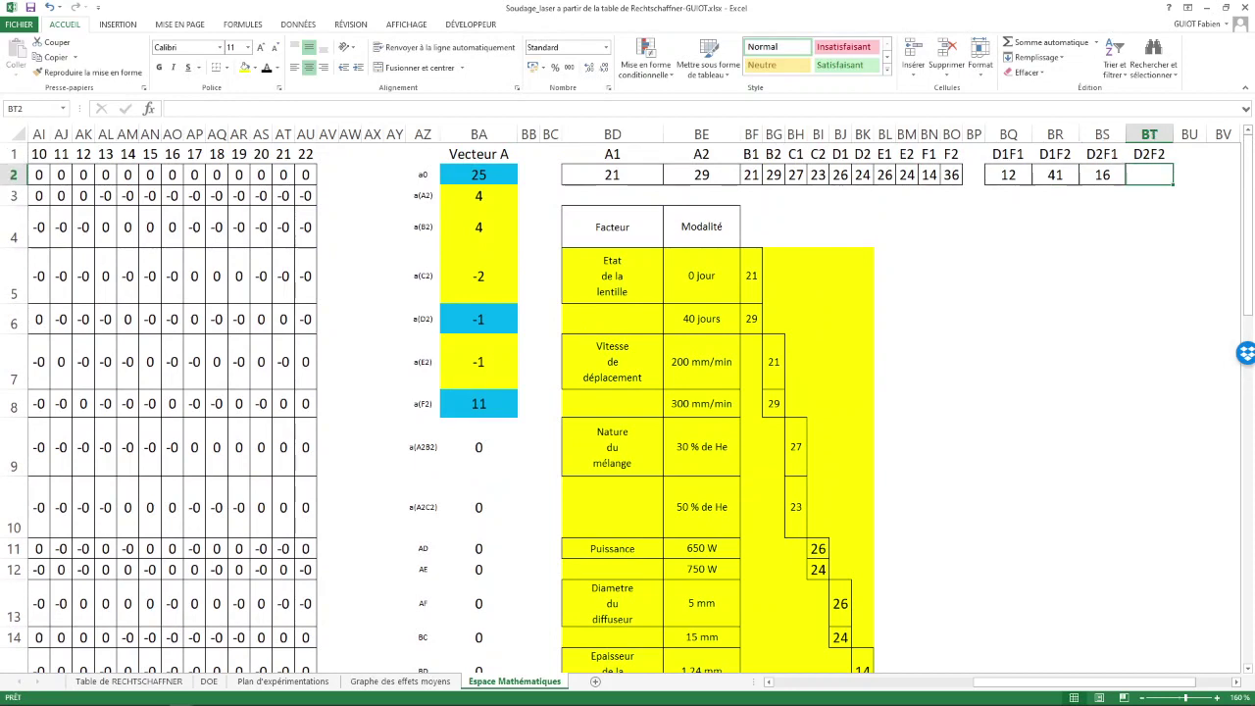
{"action": "type", "text": "="}
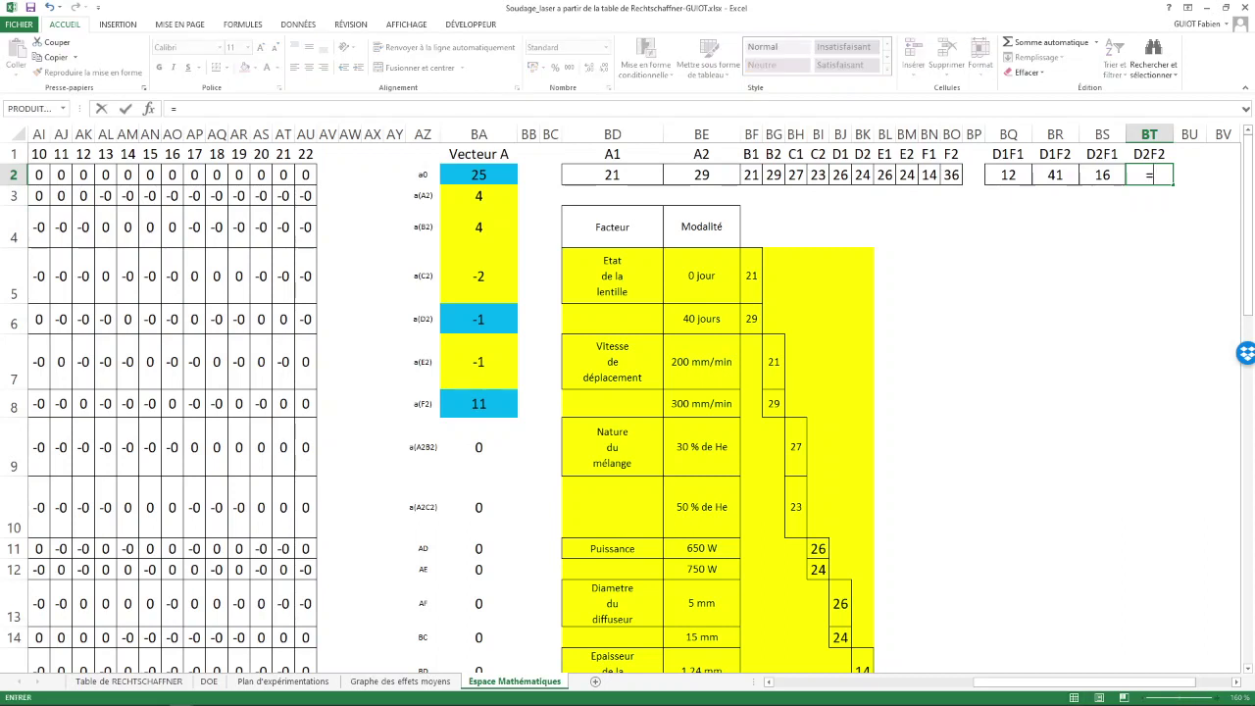
{"action": "left_click", "coordinate": [478, 175]}
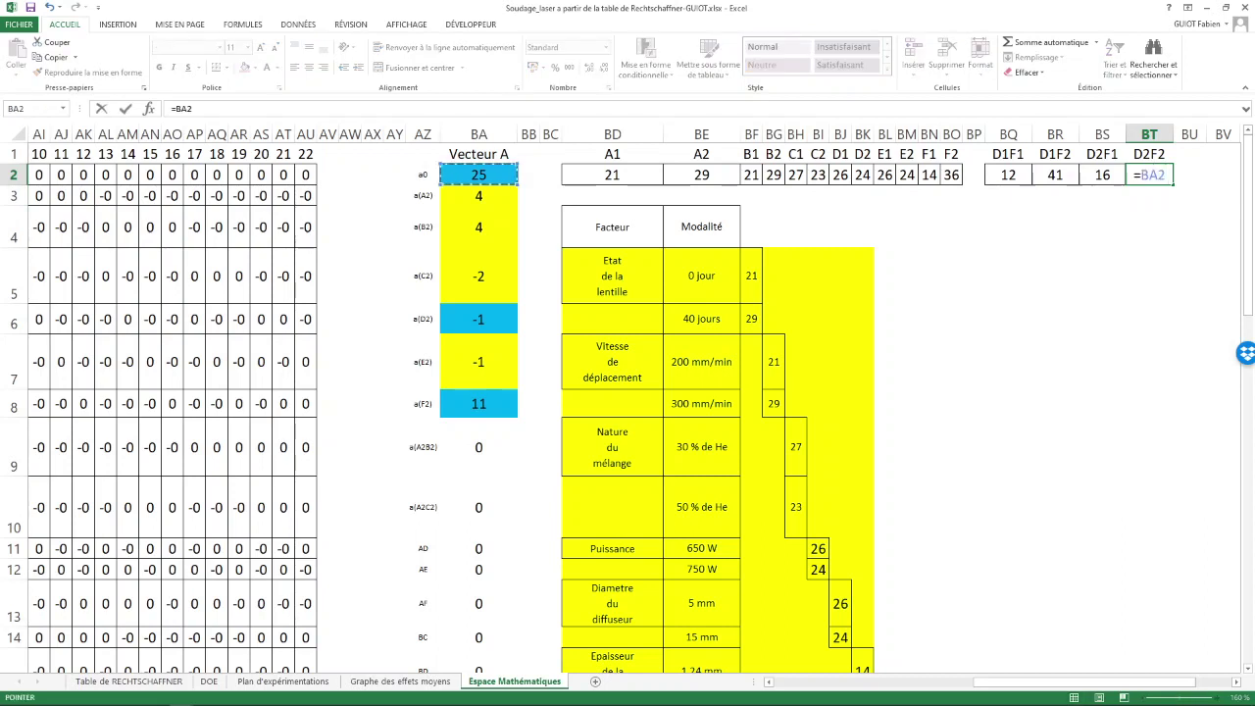
{"action": "type", "text": "+"}
{"action": "left_click", "coordinate": [478, 320]}
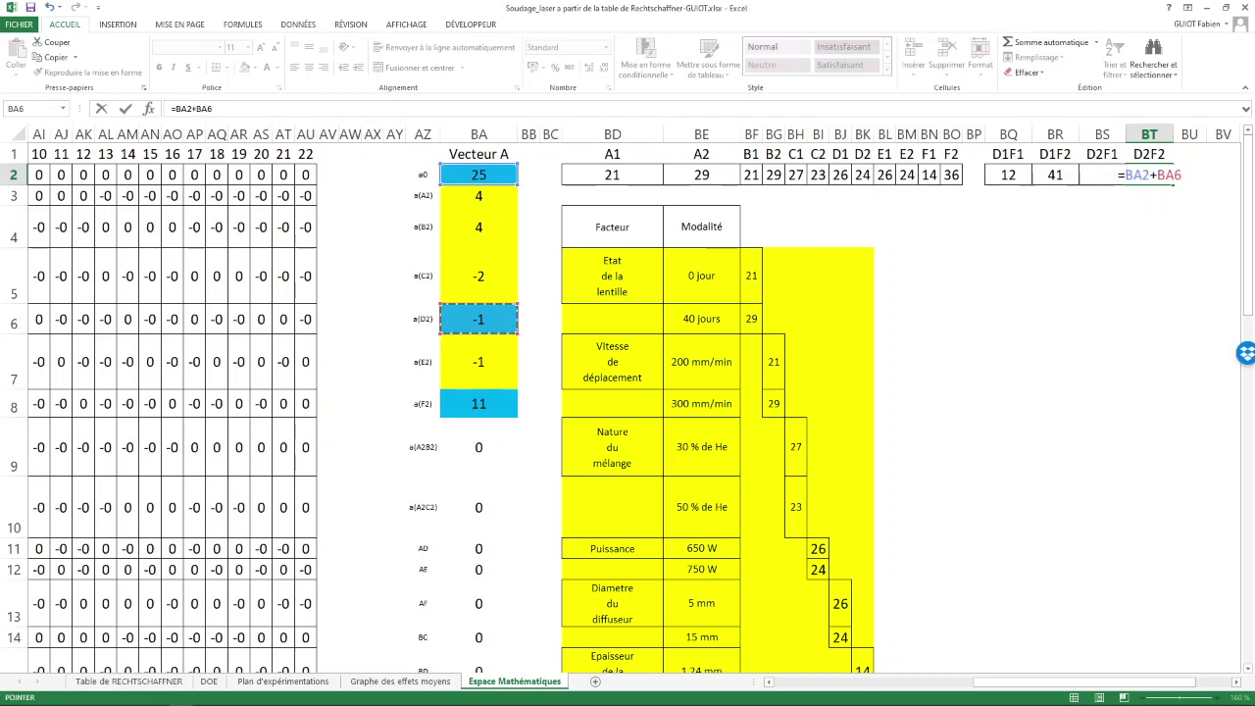
{"action": "type", "text": "+"}
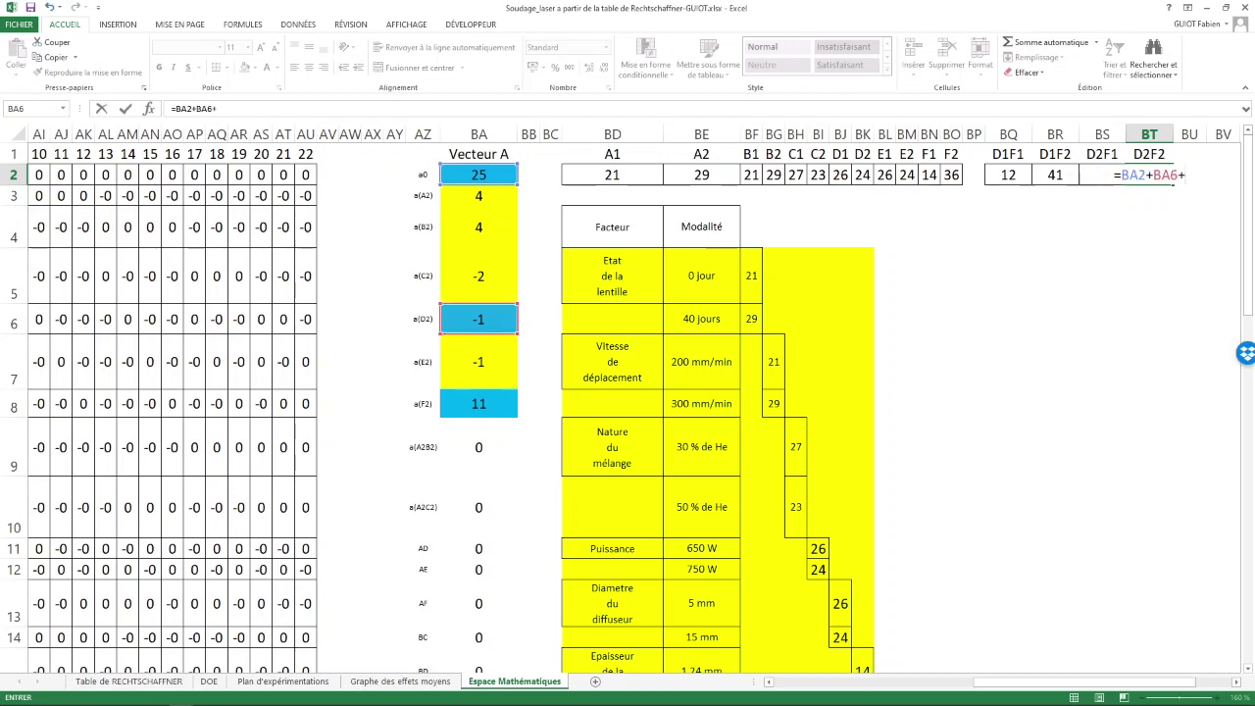
{"action": "left_click", "coordinate": [478, 404]}
{"action": "type", "text": "+"}
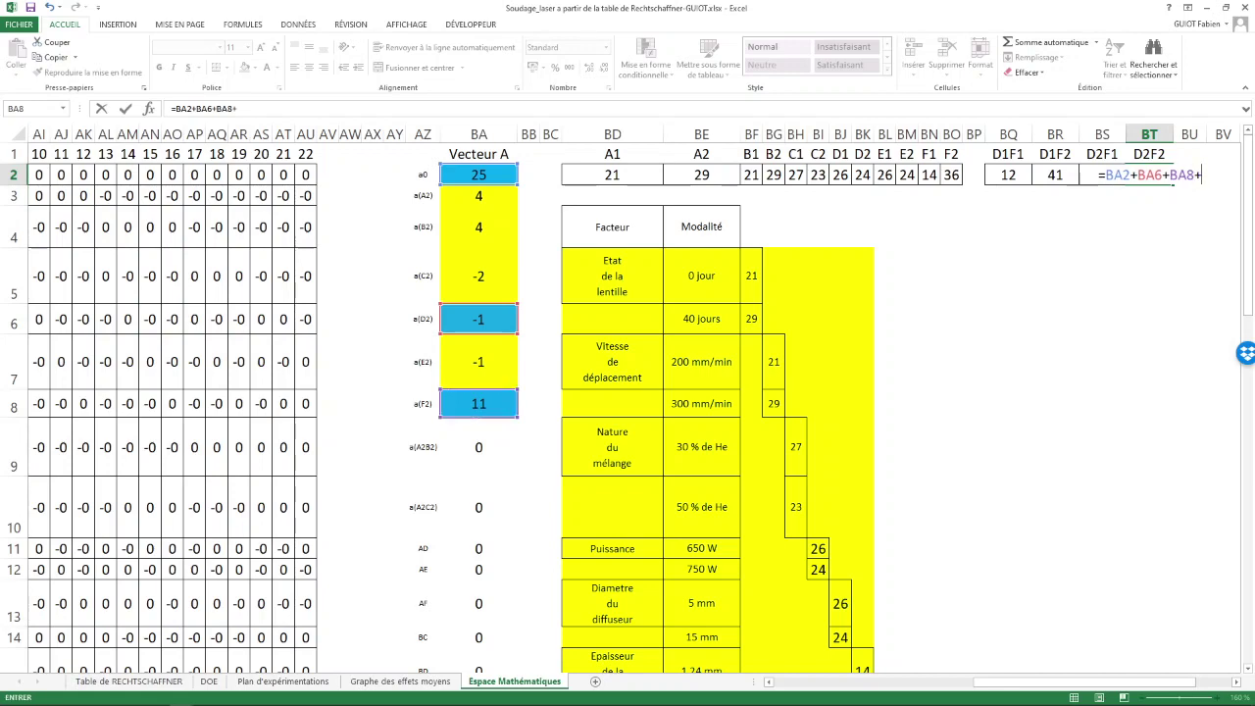
Complete the D2F2 sum formula in BT2 by adding the a(D2F2) coefficient from BA22.
{"action": "scroll", "coordinate": [478, 404], "scroll_direction": "down", "scroll_amount": 3}
{"action": "left_click", "coordinate": [478, 498]}
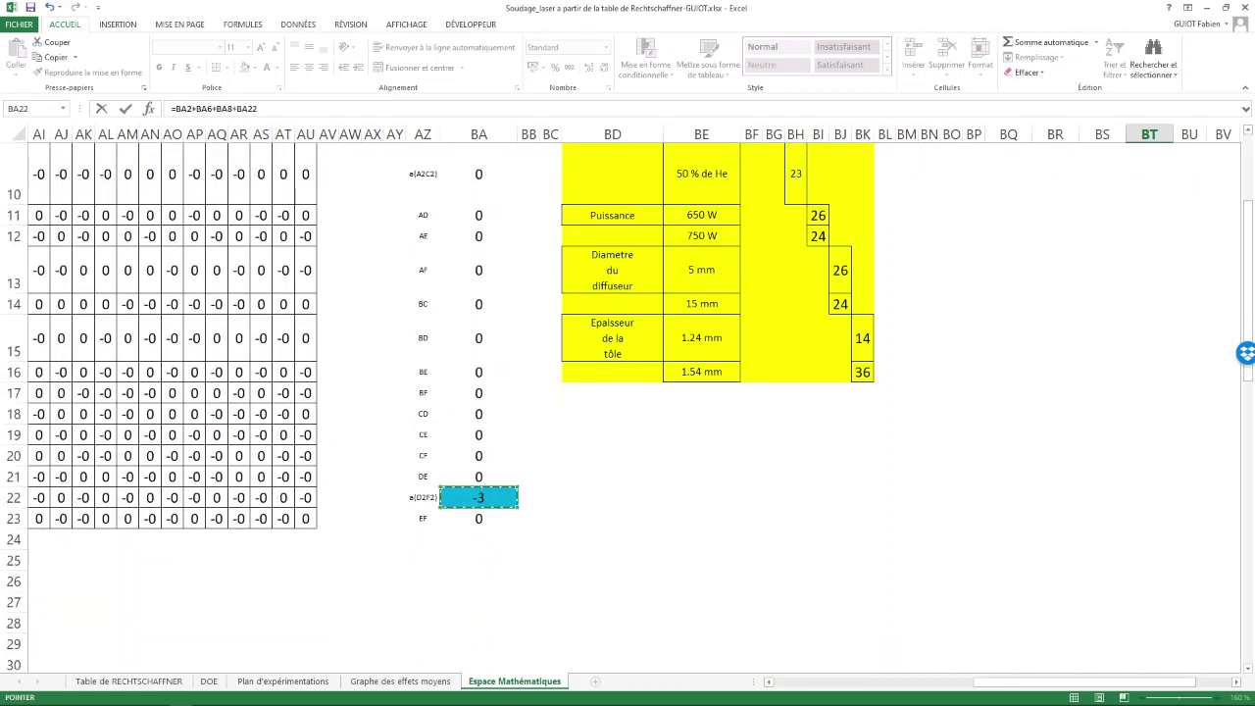
{"action": "key", "text": "Return"}
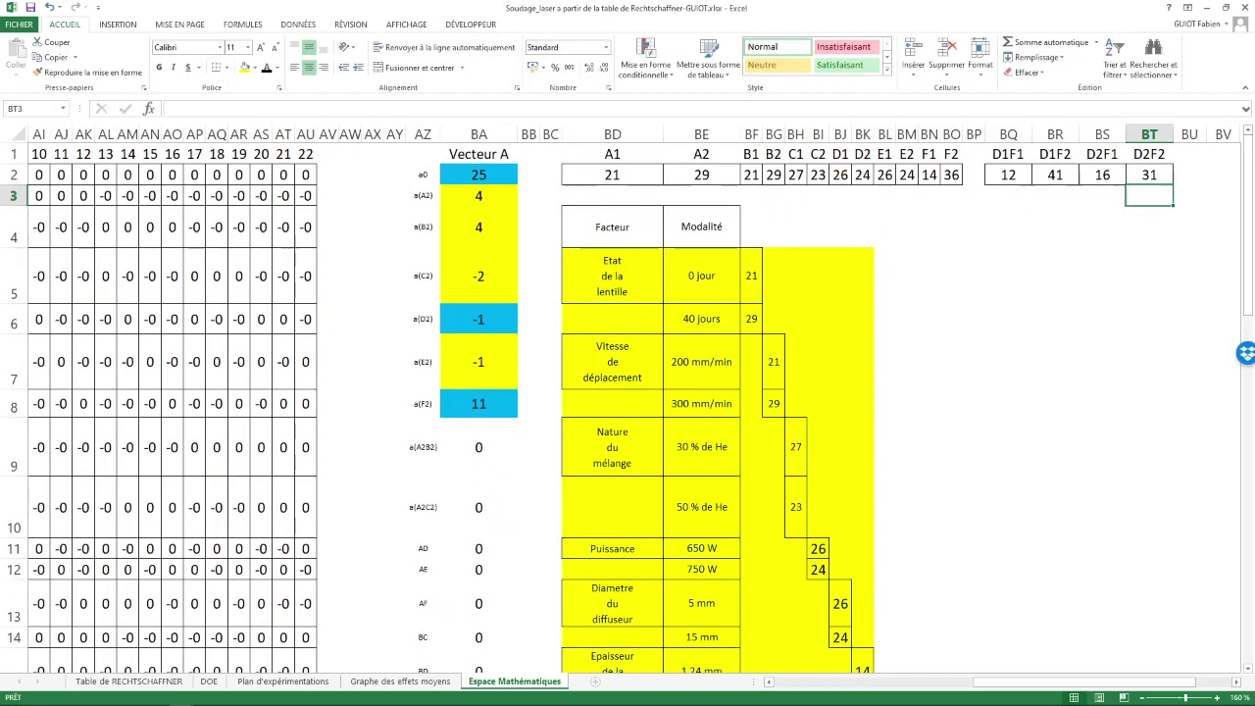
Enter the column headings D1 in BS5 and D2 in BT5.
{"action": "left_click", "coordinate": [1101, 275]}
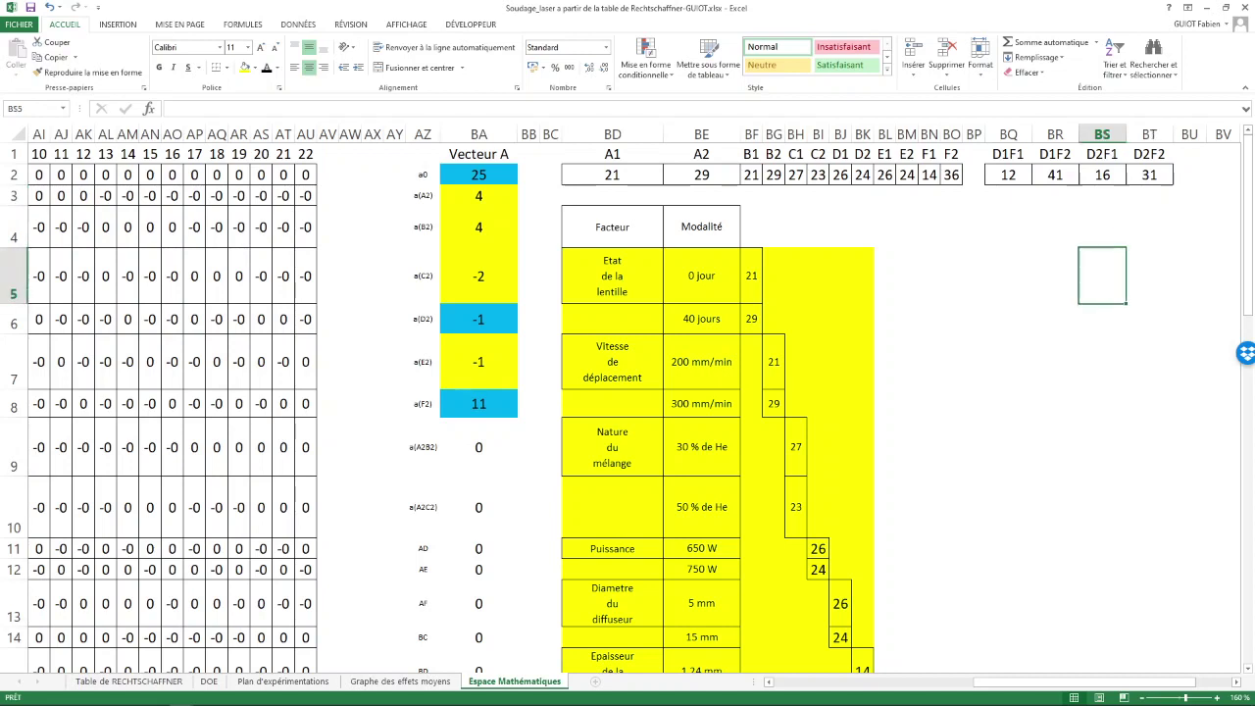
{"action": "type", "text": "D1"}
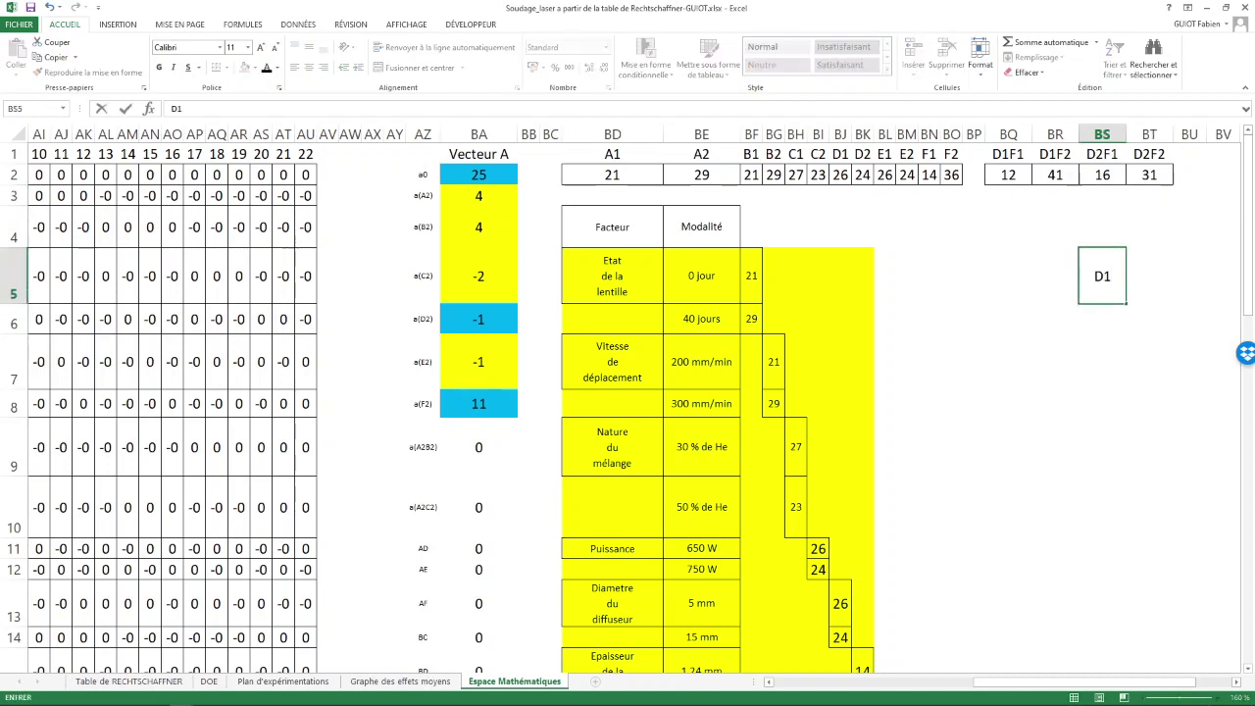
{"action": "key", "text": "Tab"}
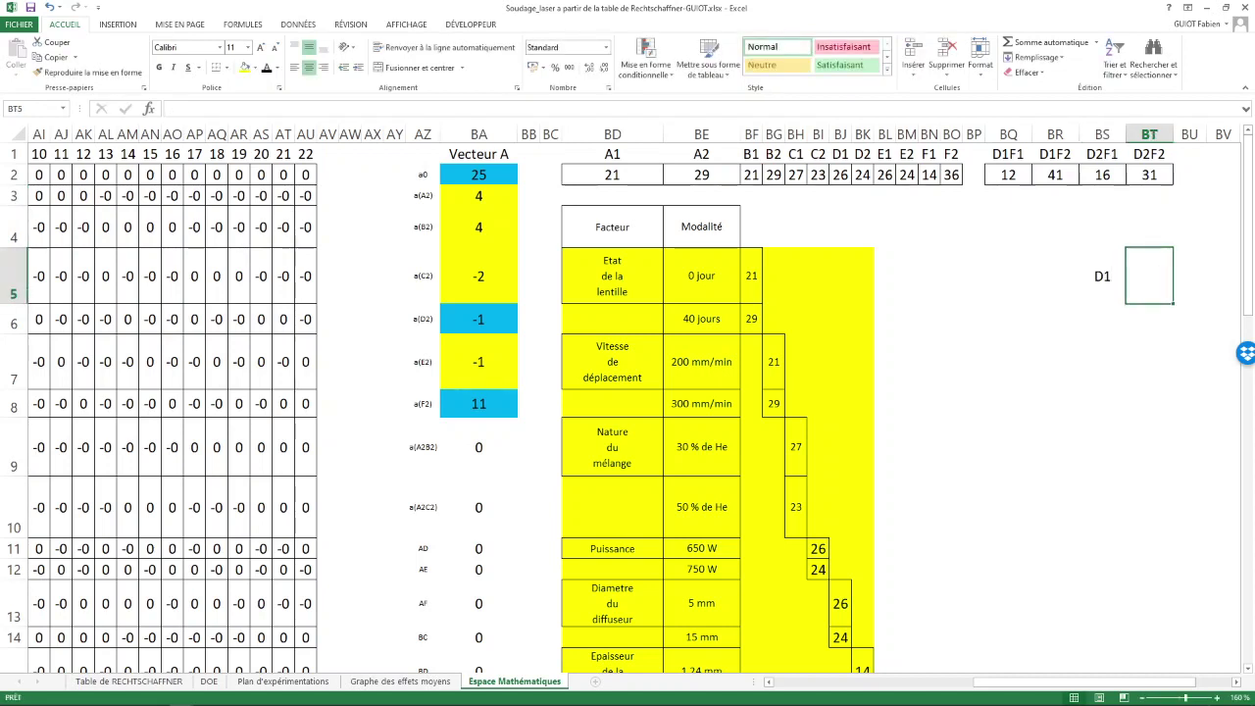
{"action": "type", "text": "D2"}
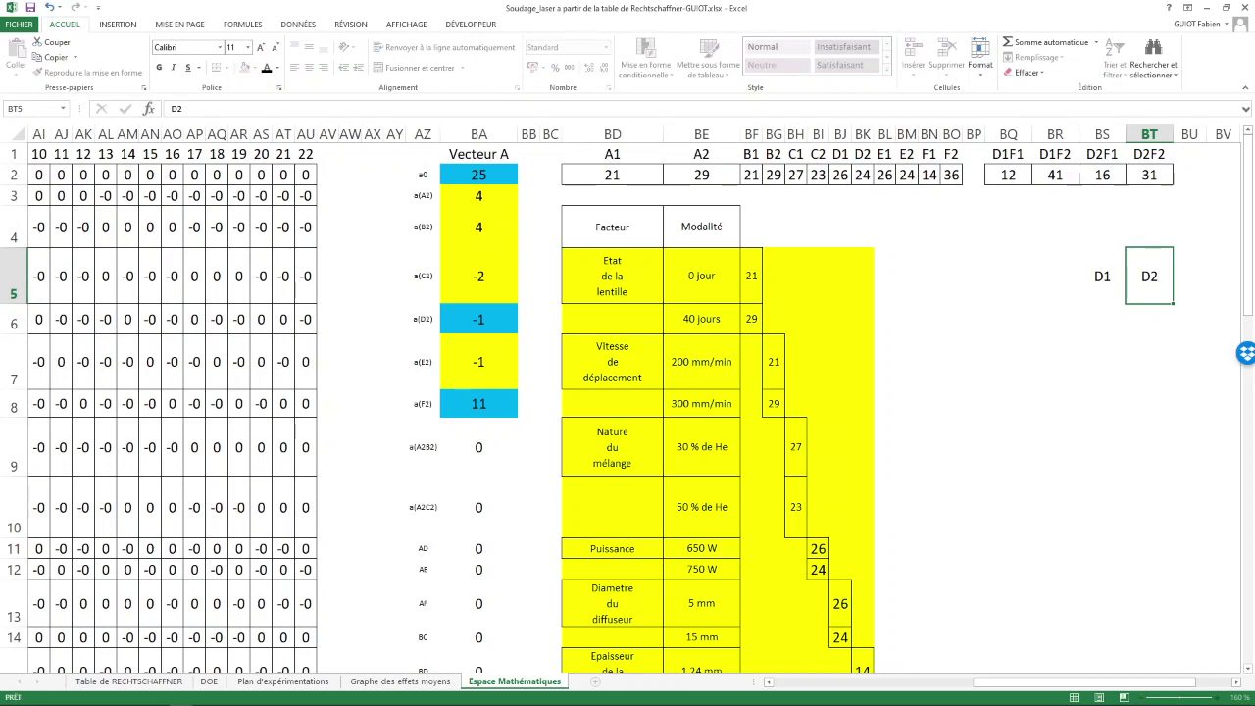
{"action": "key", "text": "Return"}
{"action": "key", "text": "Up"}
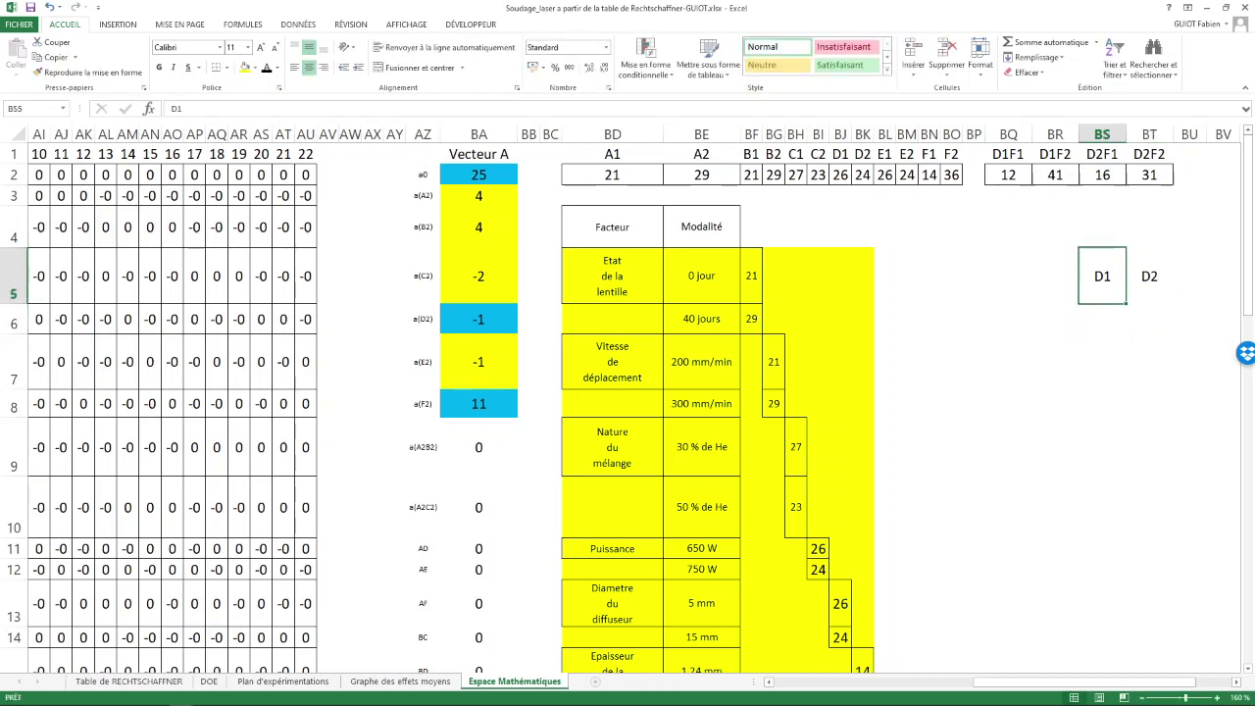
Enter the power levels 650 W in BS6 and 750 W in BT6 under the D1 and D2 headings.
{"action": "key", "text": "Down"}
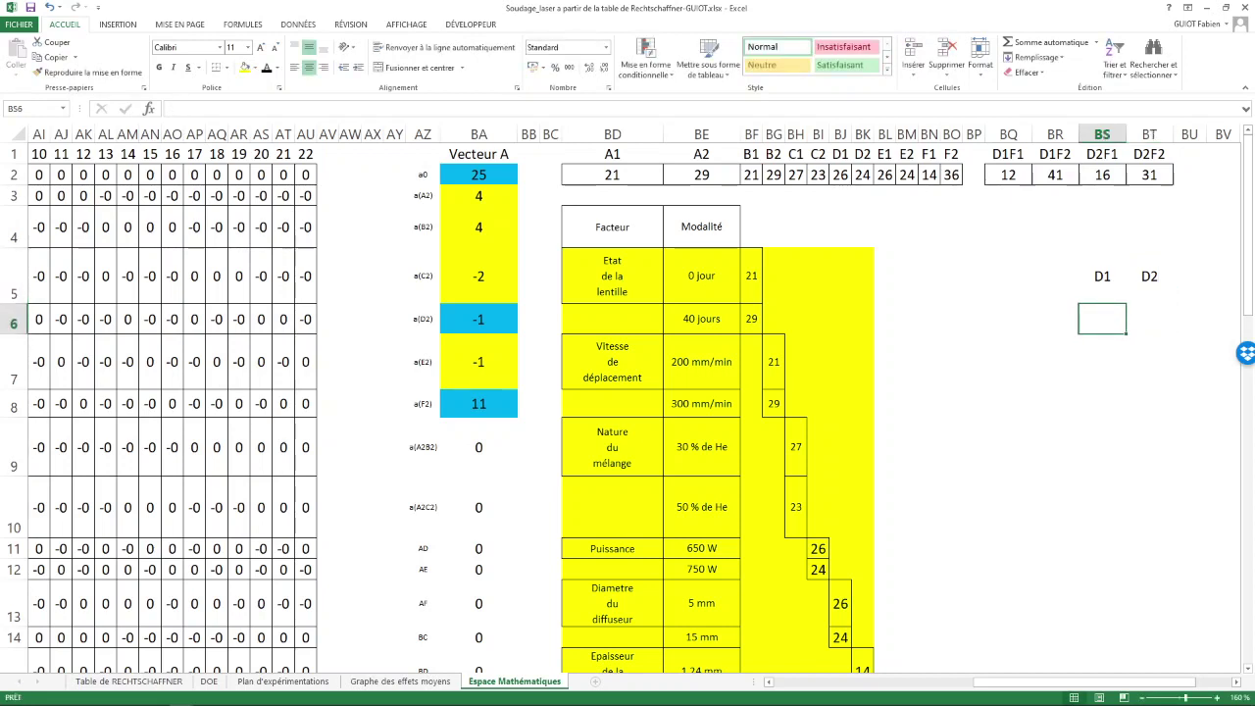
{"action": "type", "text": "650 W"}
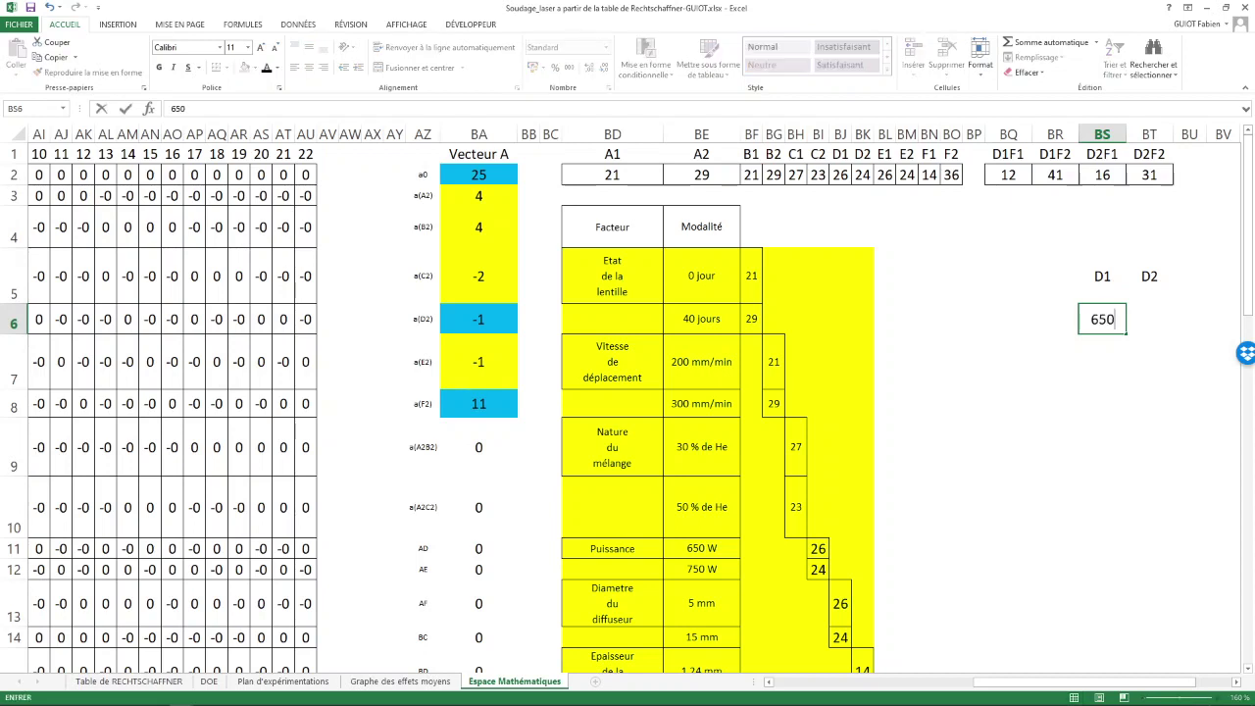
{"action": "key", "text": "BackSpace"}
{"action": "type", "text": "W"}
{"action": "key", "text": "Tab"}
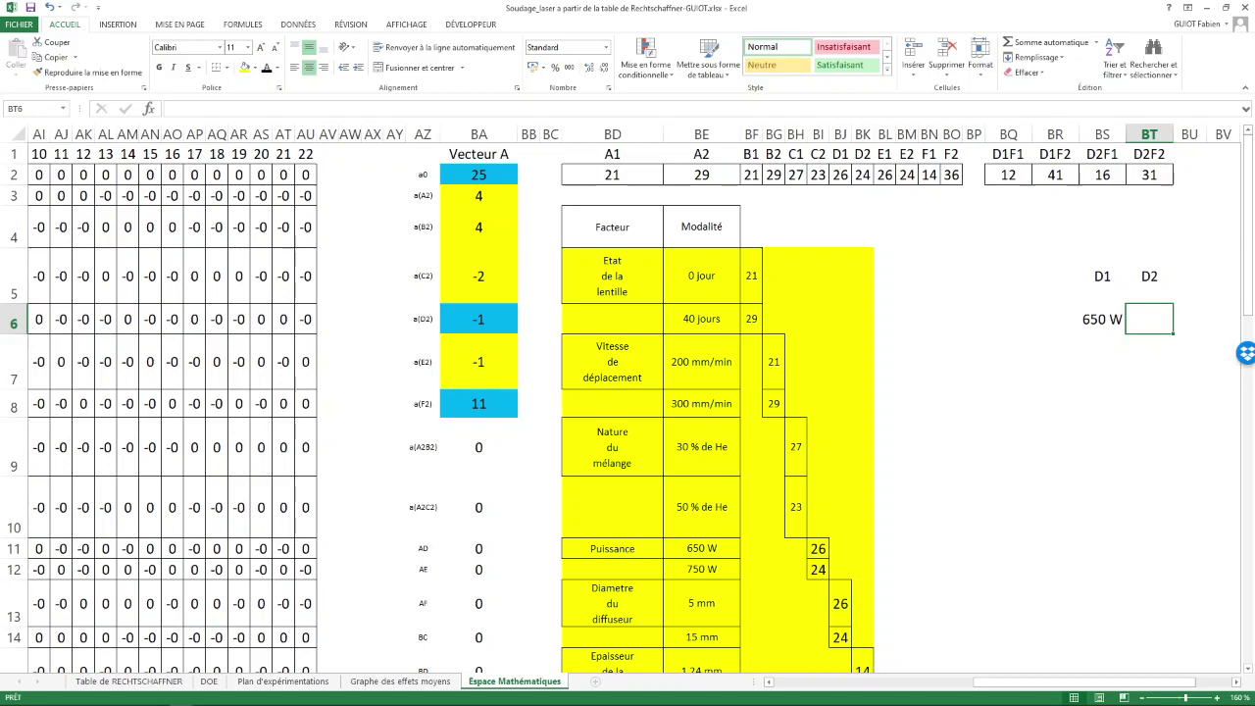
{"action": "type", "text": "750"}
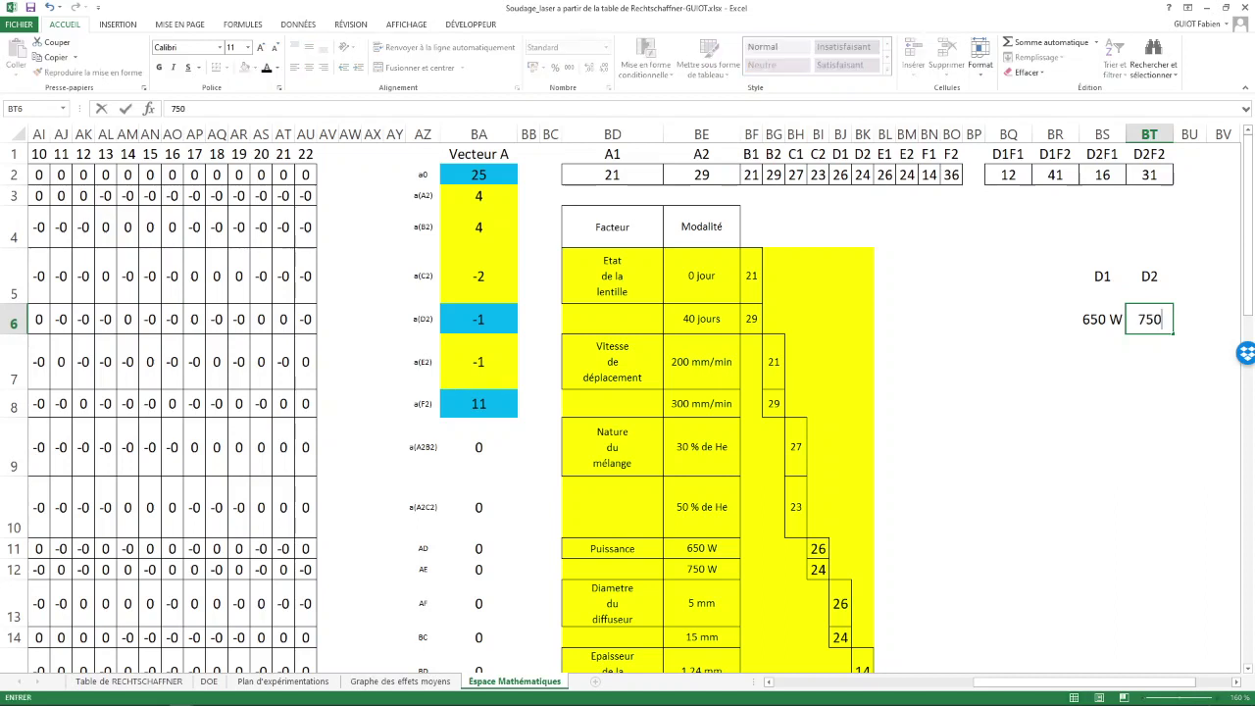
{"action": "type", "text": " W"}
{"action": "key", "text": "Return"}
Enter the row label F1 in BQ8 and its thickness 1,24 mm in BR8.
{"action": "key", "text": "Left"}
{"action": "key", "text": "Left"}
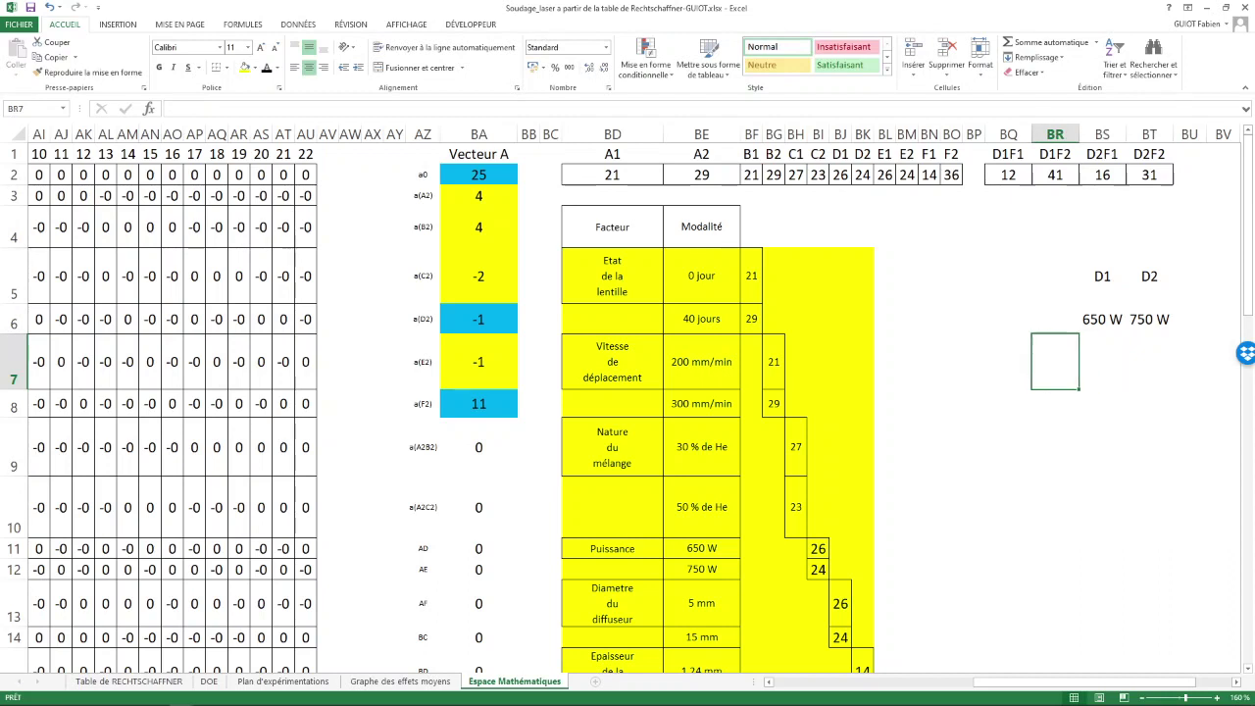
{"action": "key", "text": "Down"}
{"action": "key", "text": "Left"}
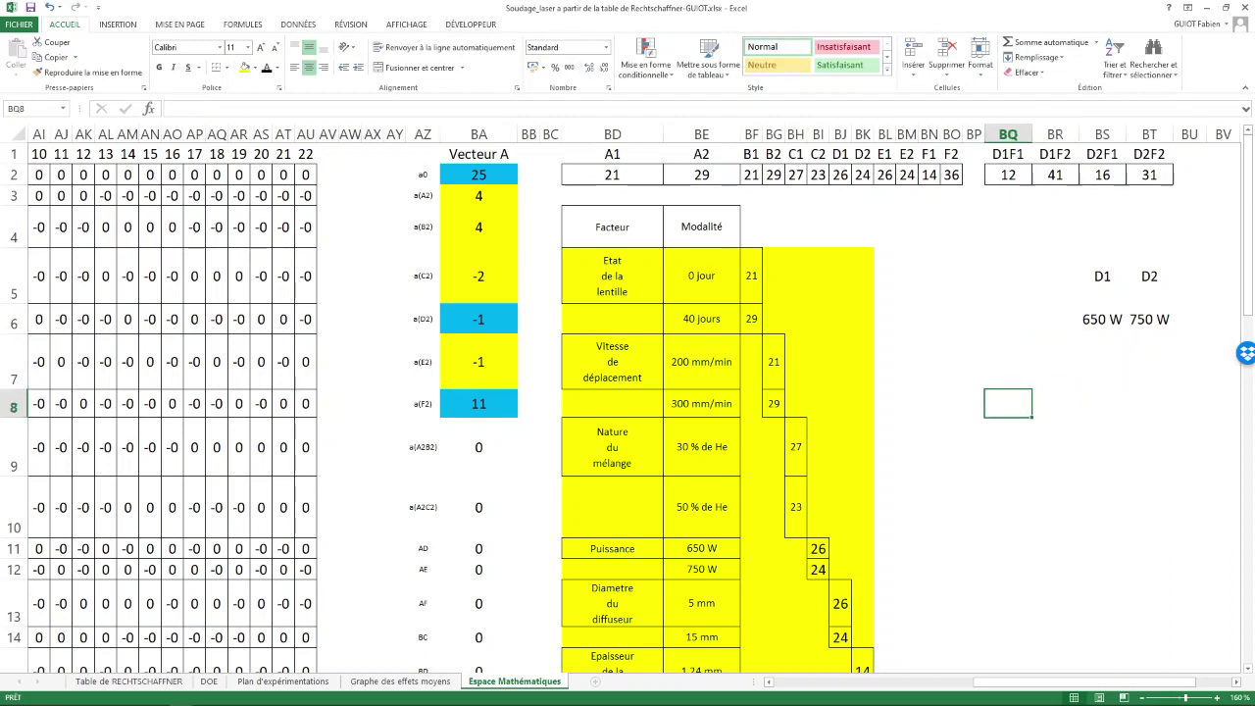
{"action": "type", "text": "F"}
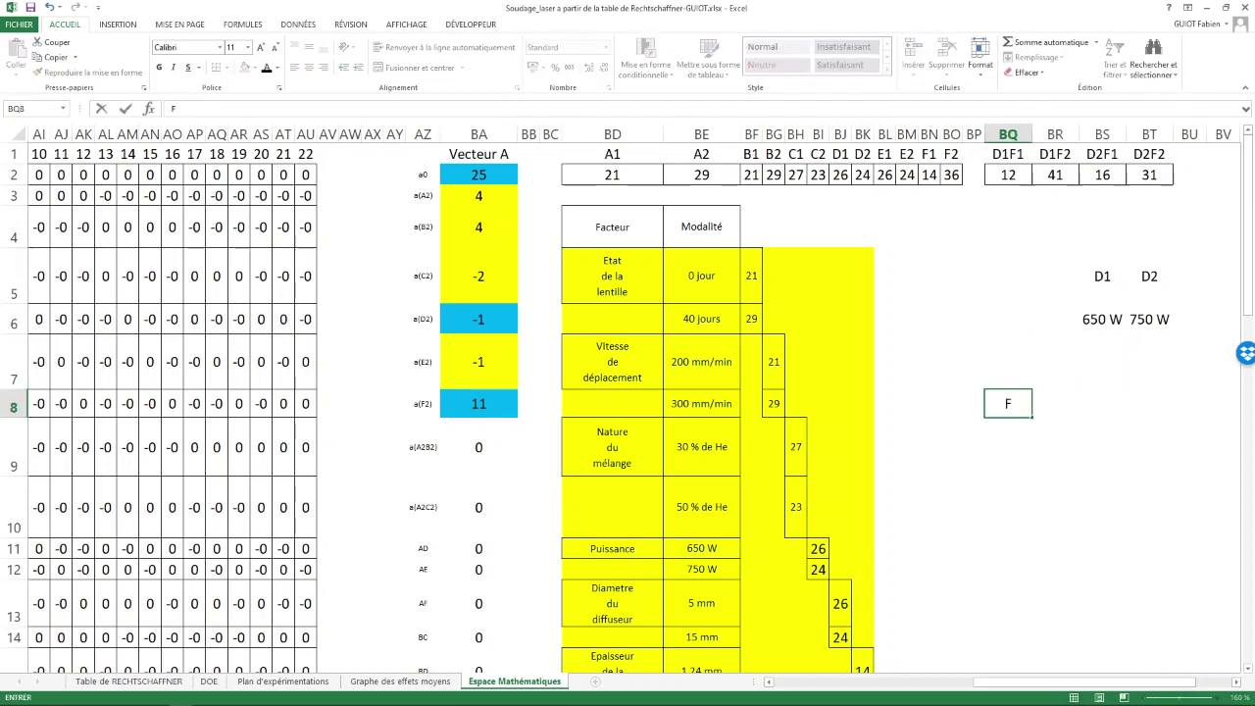
{"action": "type", "text": "1"}
{"action": "key", "text": "Return"}
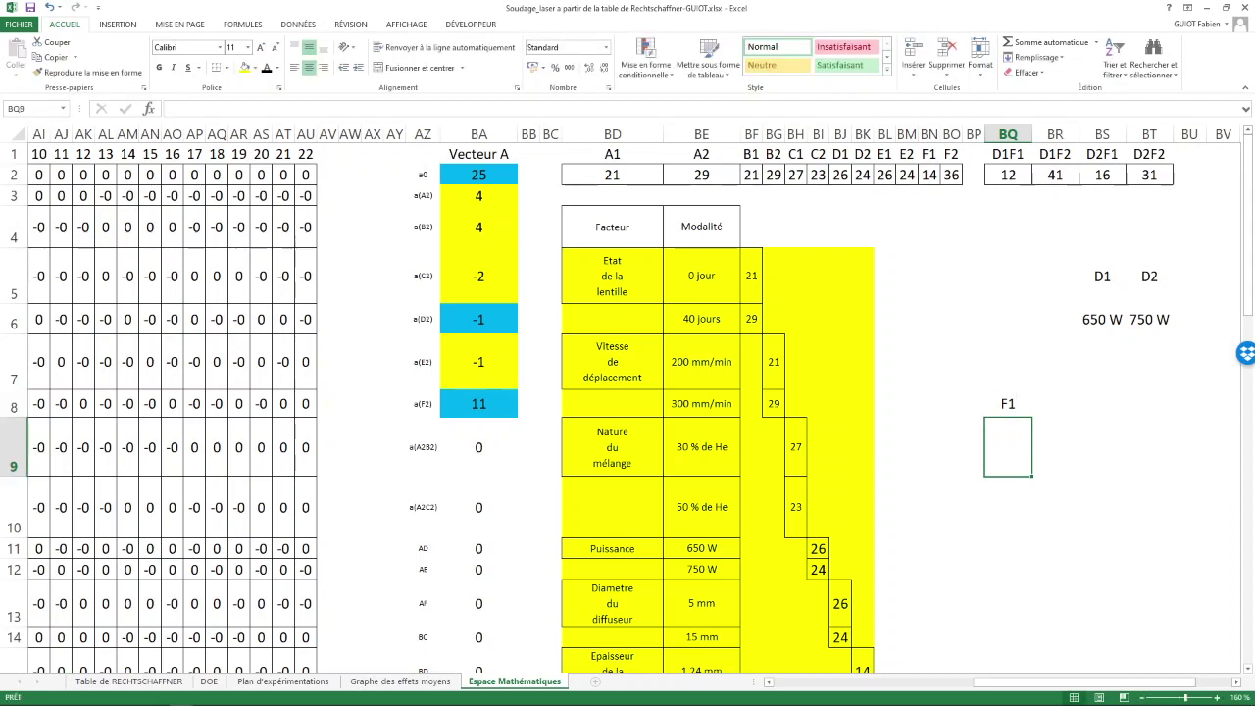
{"action": "key", "text": "Up"}
{"action": "key", "text": "Right"}
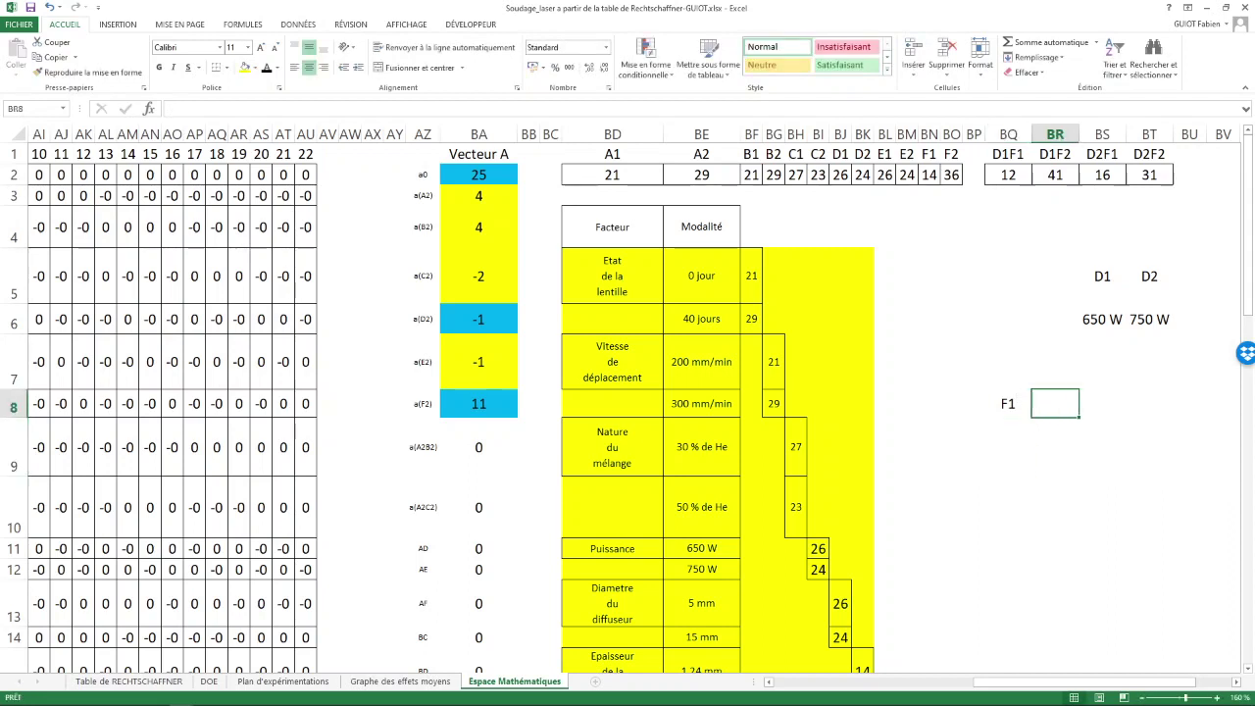
{"action": "type", "text": "1,"}
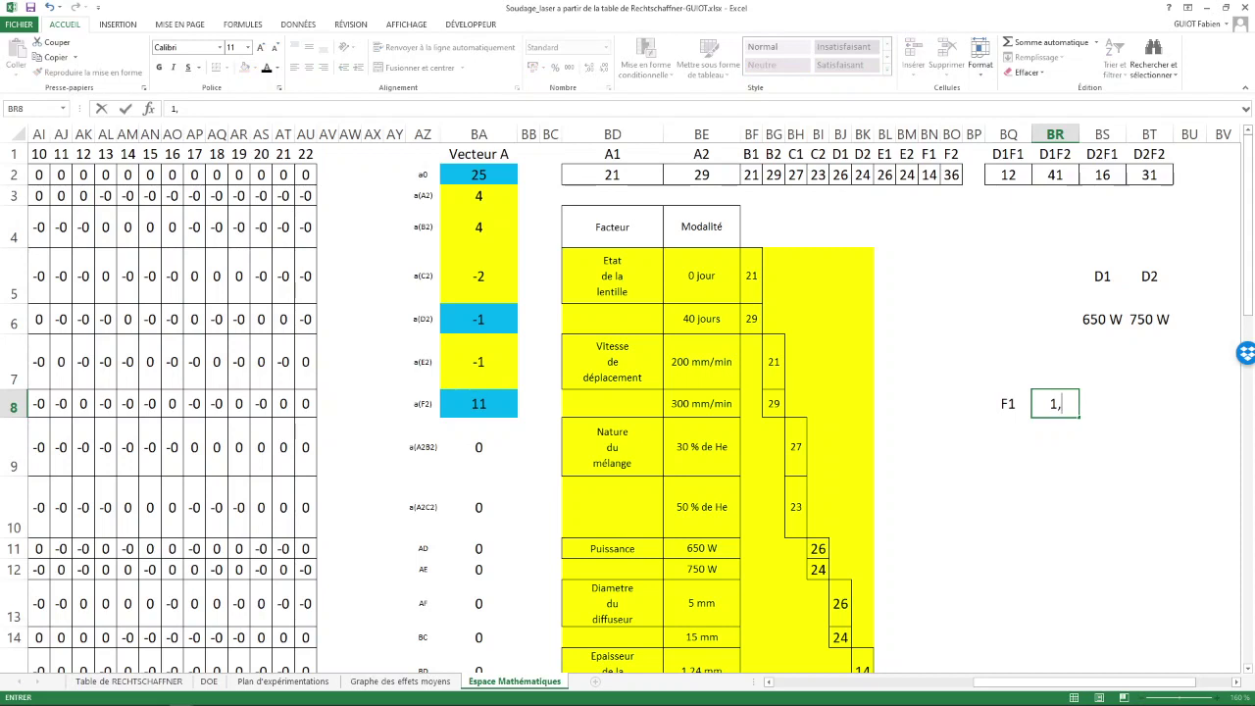
{"action": "type", "text": "24 mm"}
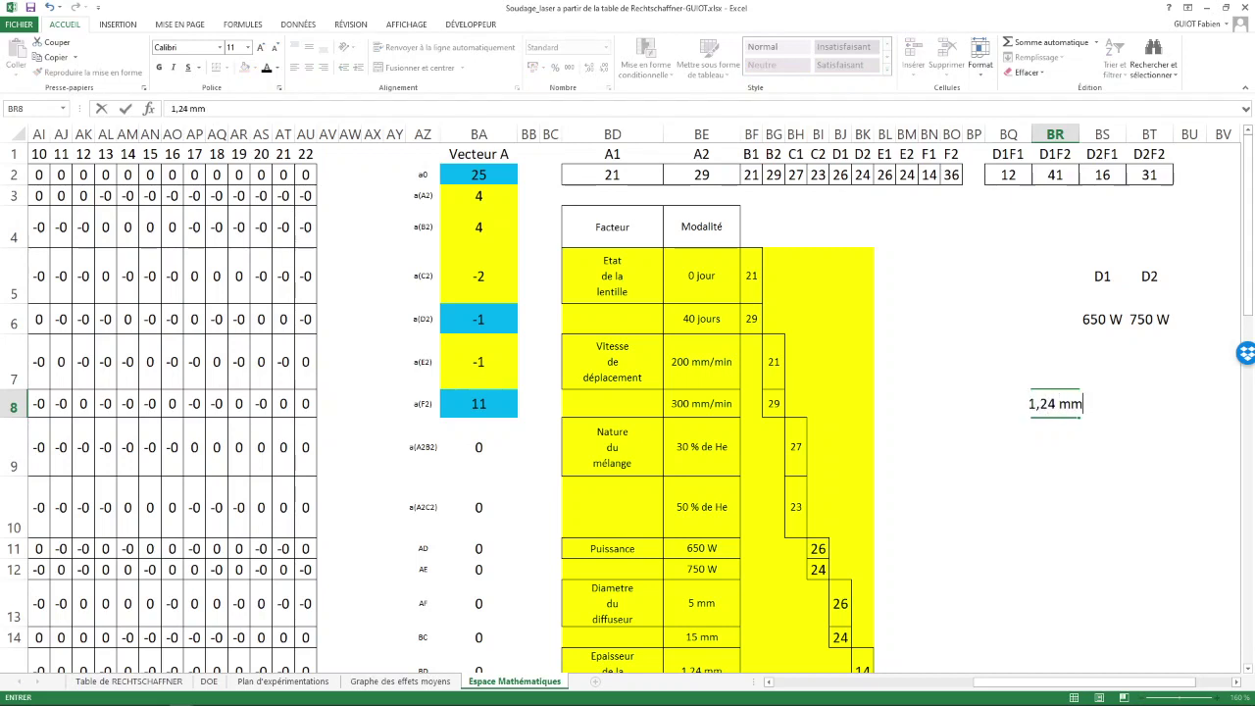
{"action": "key", "text": "Return"}
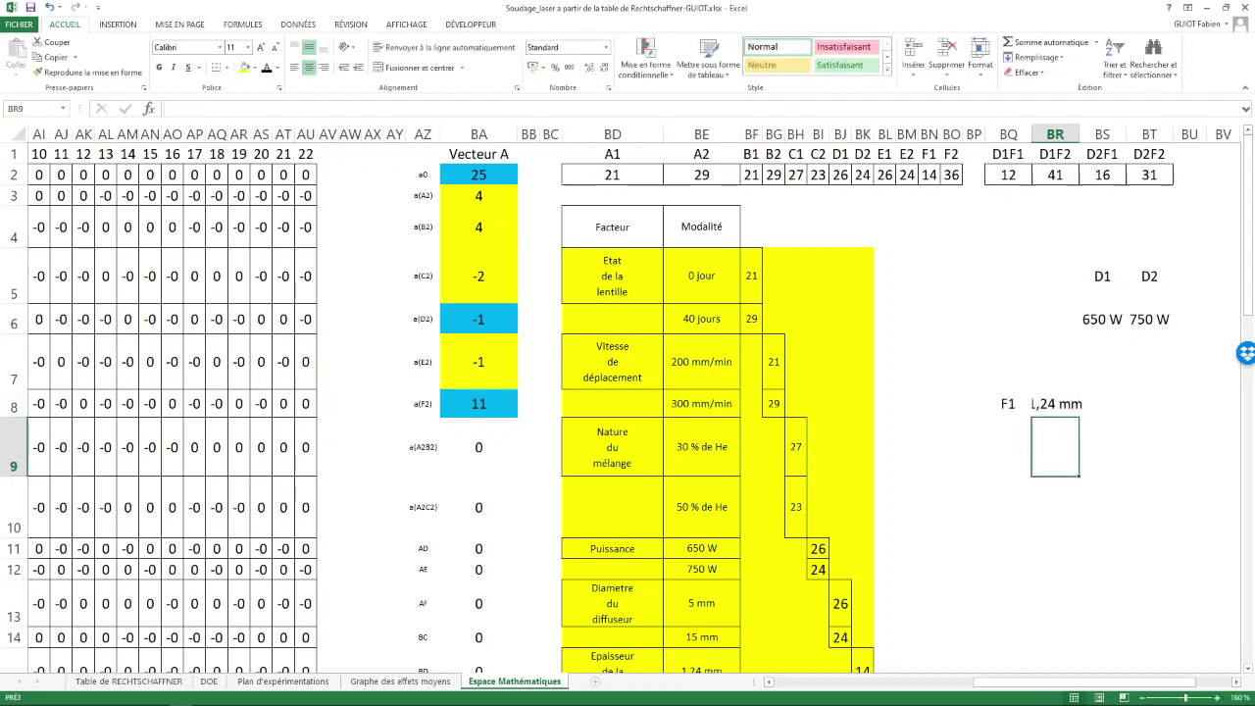
Enter the row label F2 in BQ10 and its thickness 1,54 mm in BR10.
{"action": "key", "text": "Down"}
{"action": "key", "text": "Left"}
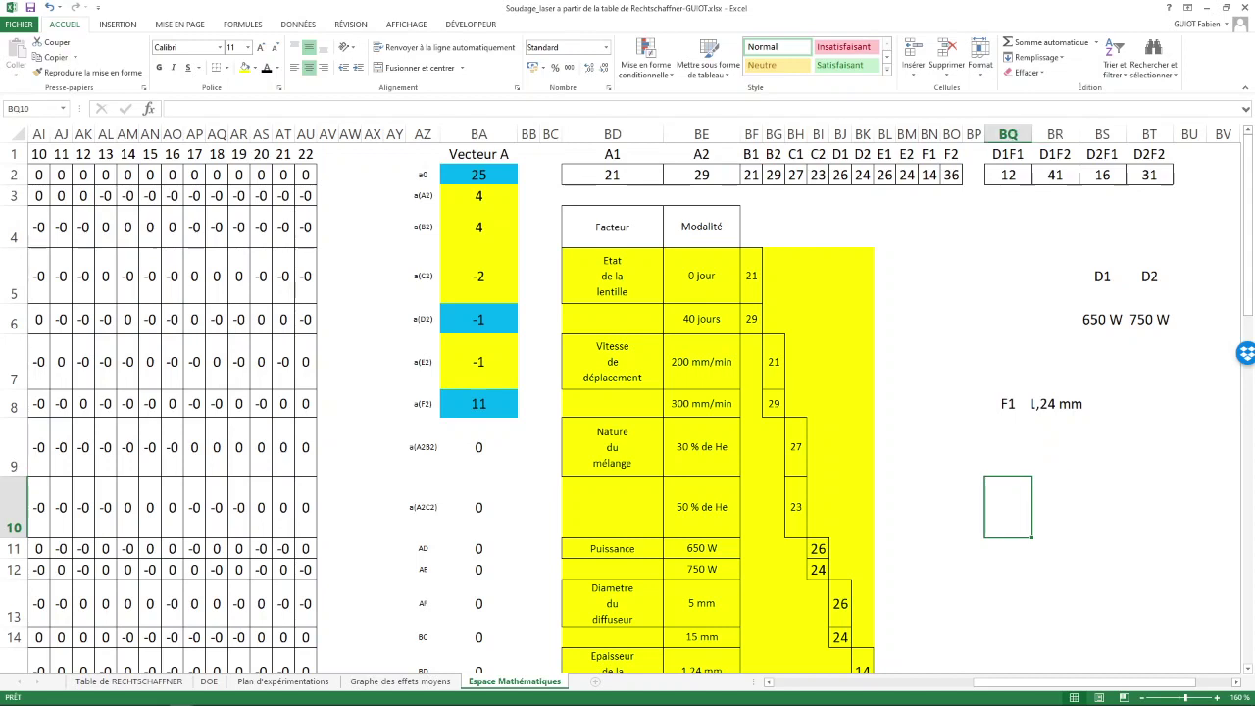
{"action": "type", "text": "F2"}
{"action": "key", "text": "Tab"}
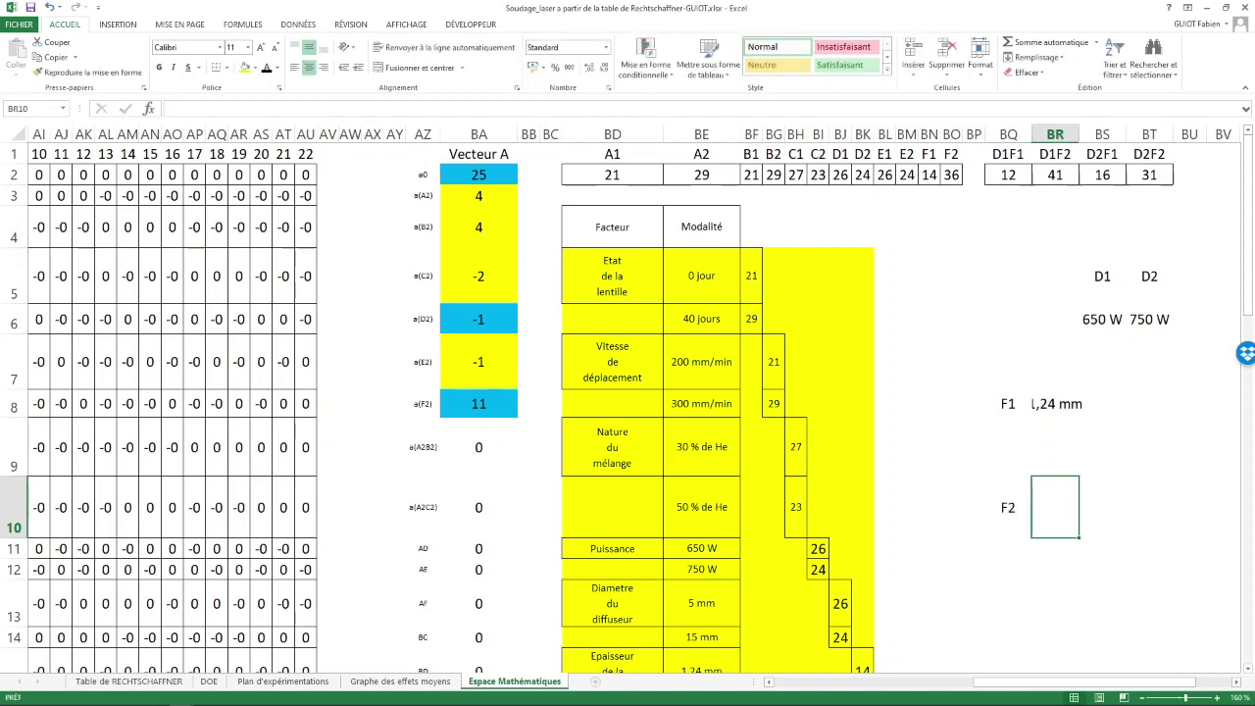
{"action": "type", "text": "1,54"}
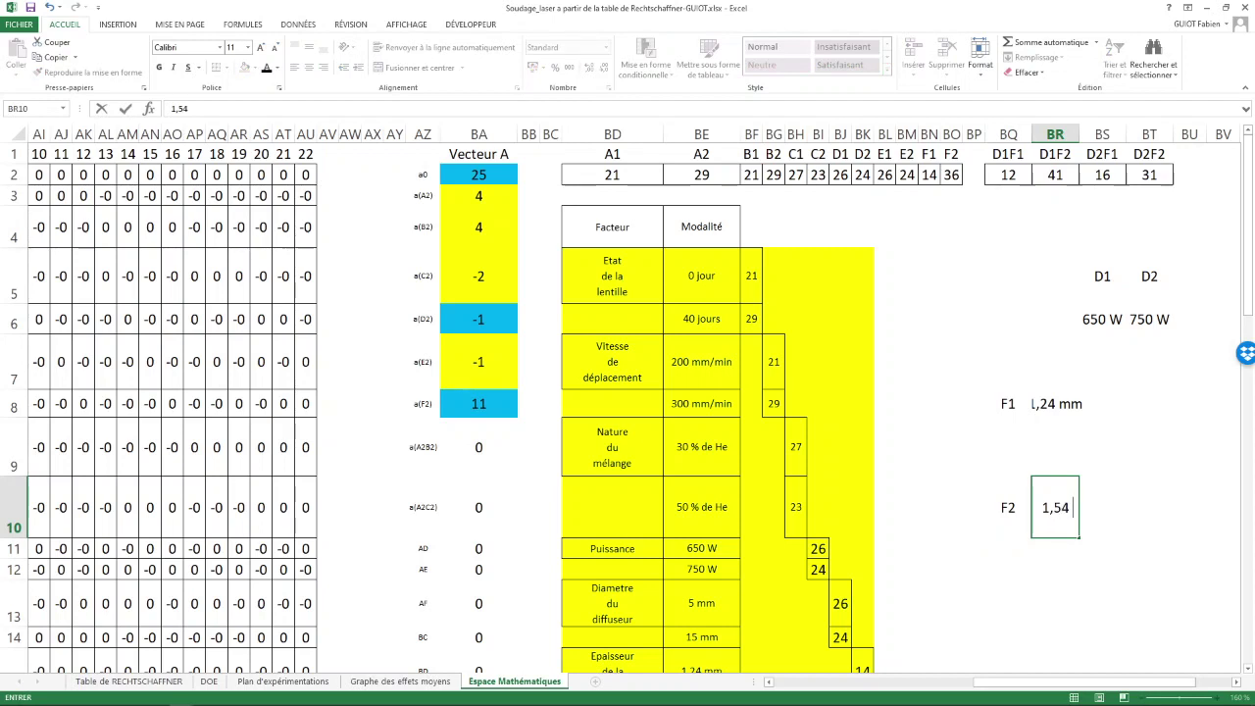
{"action": "type", "text": " mm"}
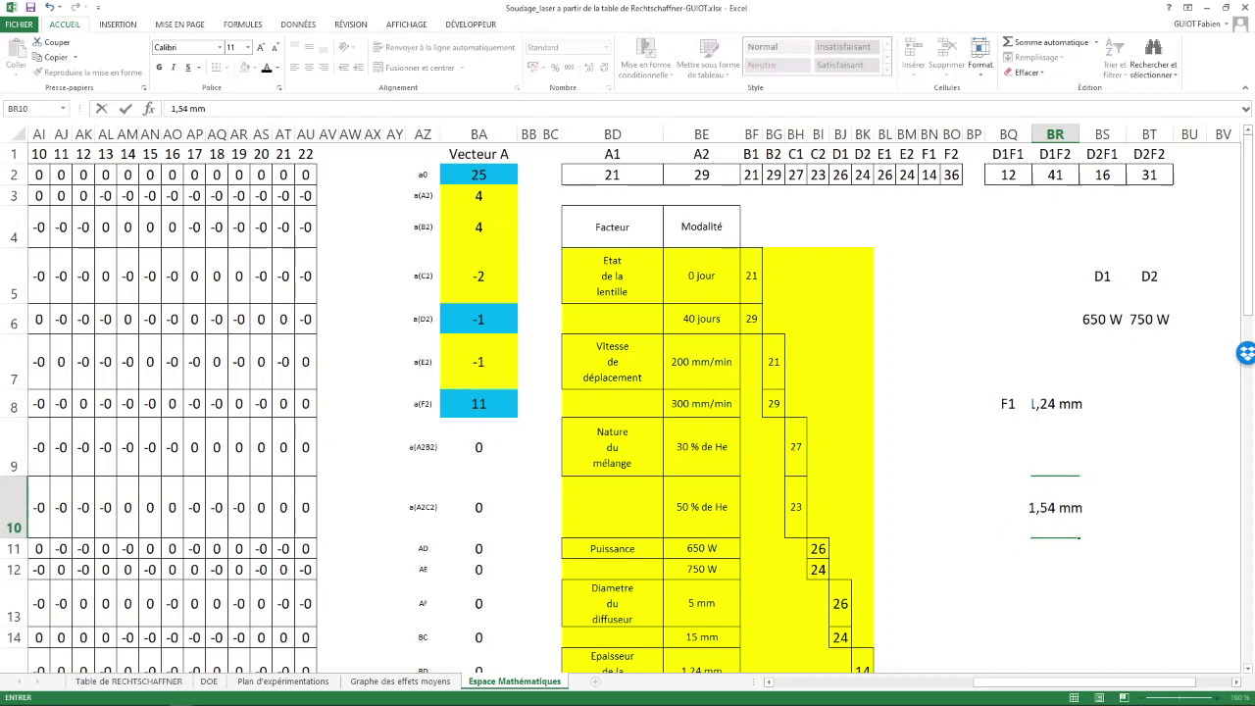
Set the font size of the interaction table range BQ5:BT10 to 9.
{"action": "left_click_drag", "start_coordinate": [1008, 275], "coordinate": [1151, 510]}
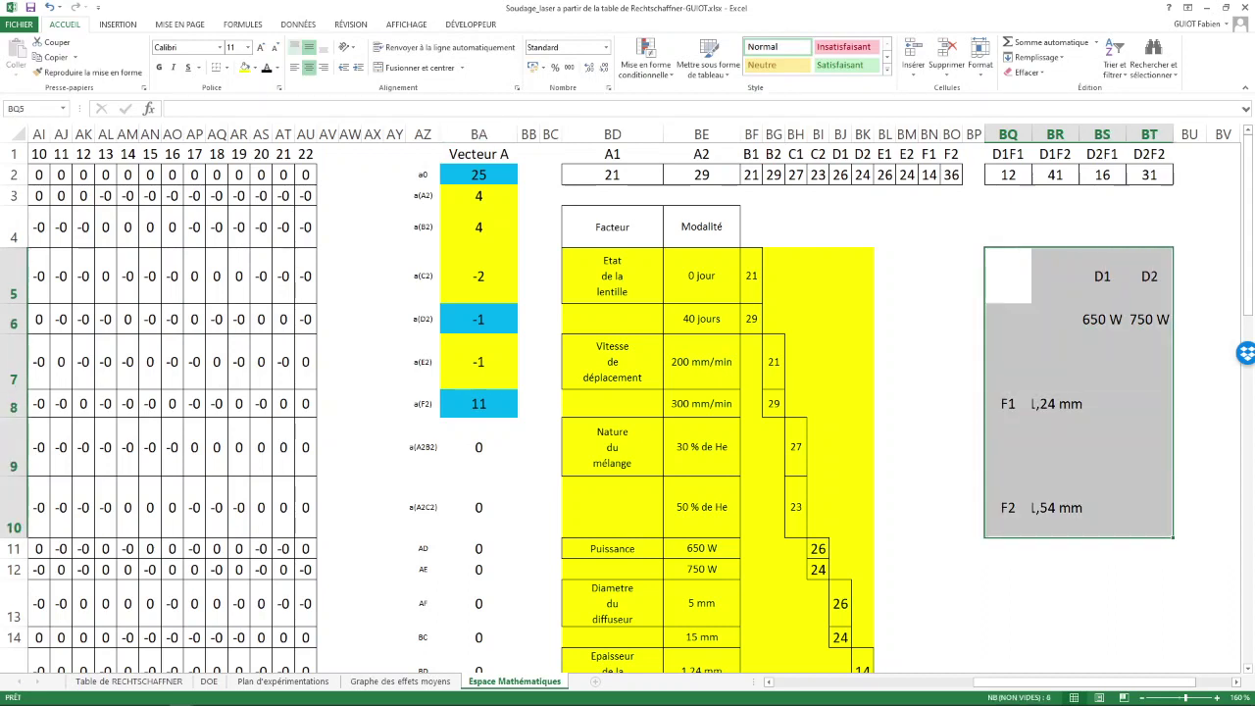
{"action": "left_click", "coordinate": [248, 47]}
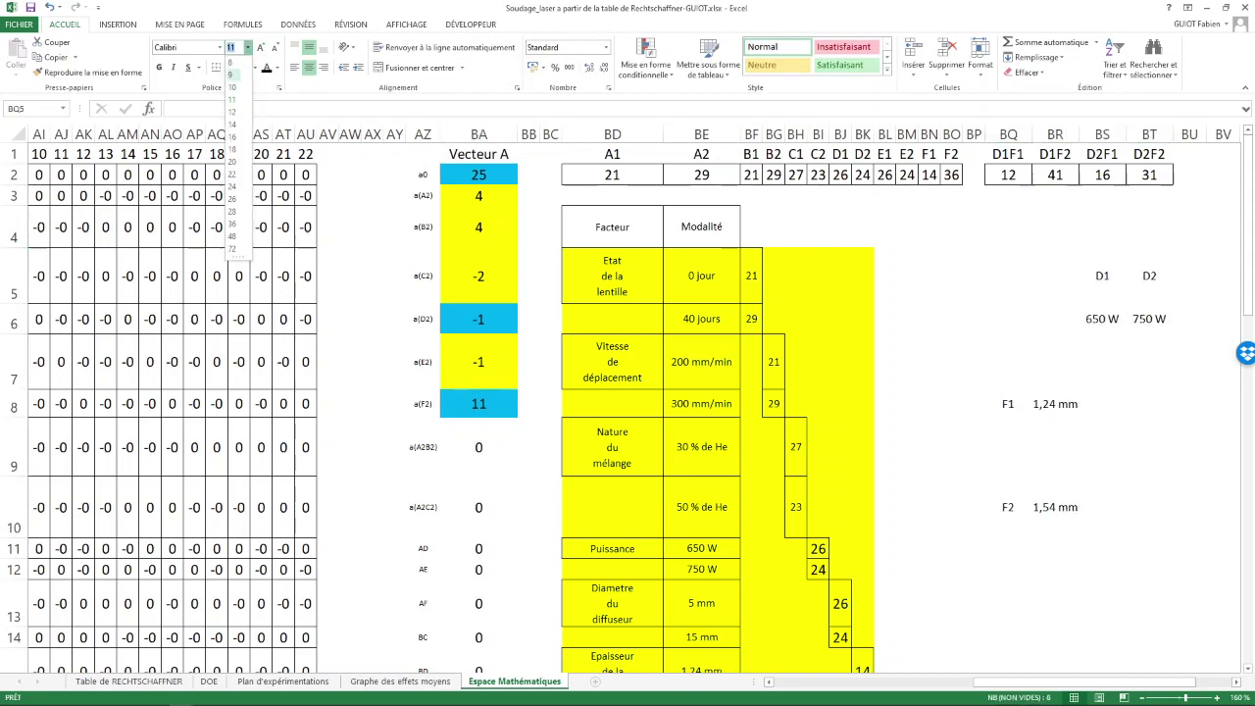
{"action": "left_click", "coordinate": [231, 74]}
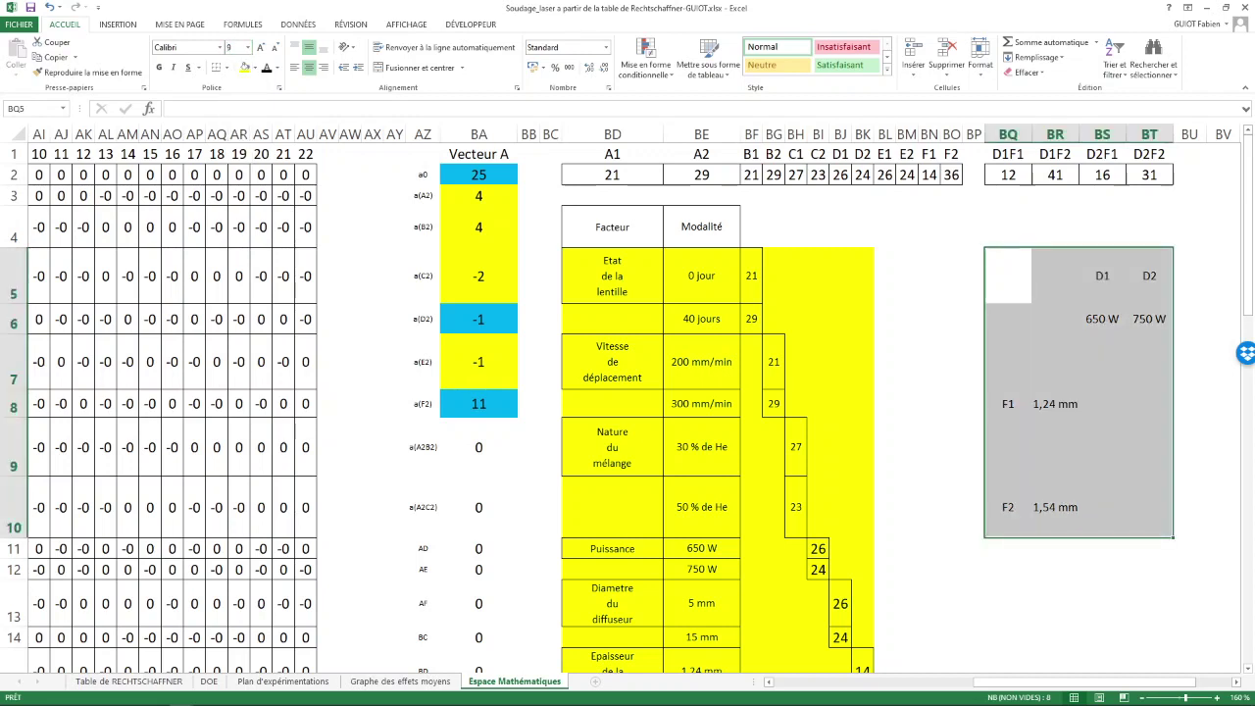
Move the F1 and F2 block BQ8:BT10 up one row so that it starts in row 7.
{"action": "left_click", "coordinate": [1102, 362]}
{"action": "left_click", "coordinate": [1149, 362]}
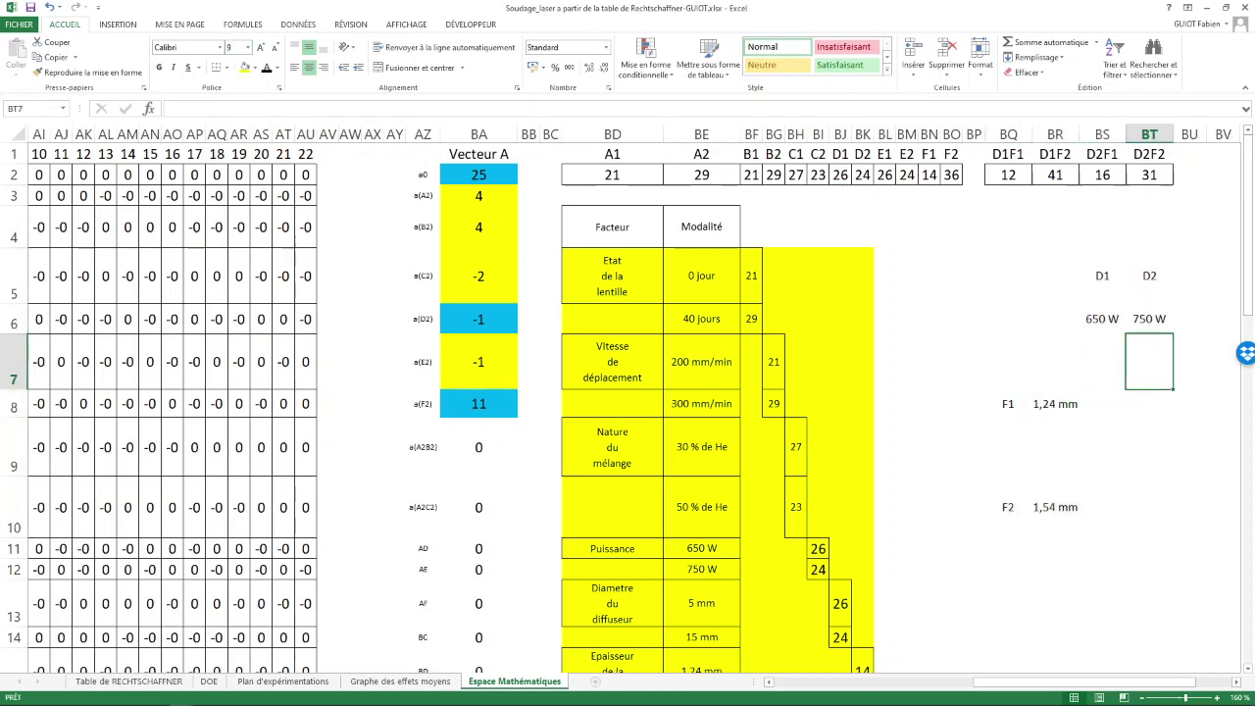
{"action": "left_click", "coordinate": [1102, 319]}
{"action": "mouse_move", "coordinate": [1008, 403]}
{"action": "left_mouse_down"}
{"action": "mouse_move", "coordinate": [1055, 403]}
{"action": "mouse_move", "coordinate": [1149, 507]}
{"action": "left_mouse_up"}
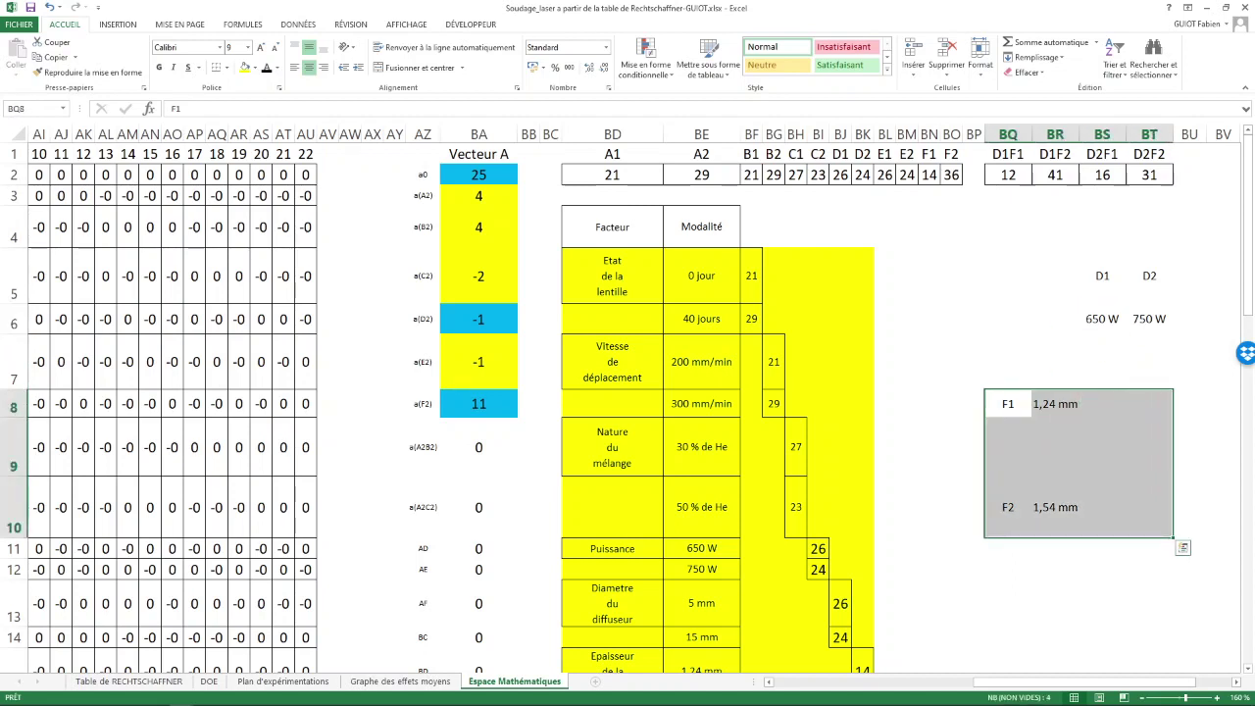
{"action": "left_click_drag", "start_coordinate": [1160, 389], "coordinate": [1161, 374]}
{"action": "left_click", "coordinate": [1102, 361]}
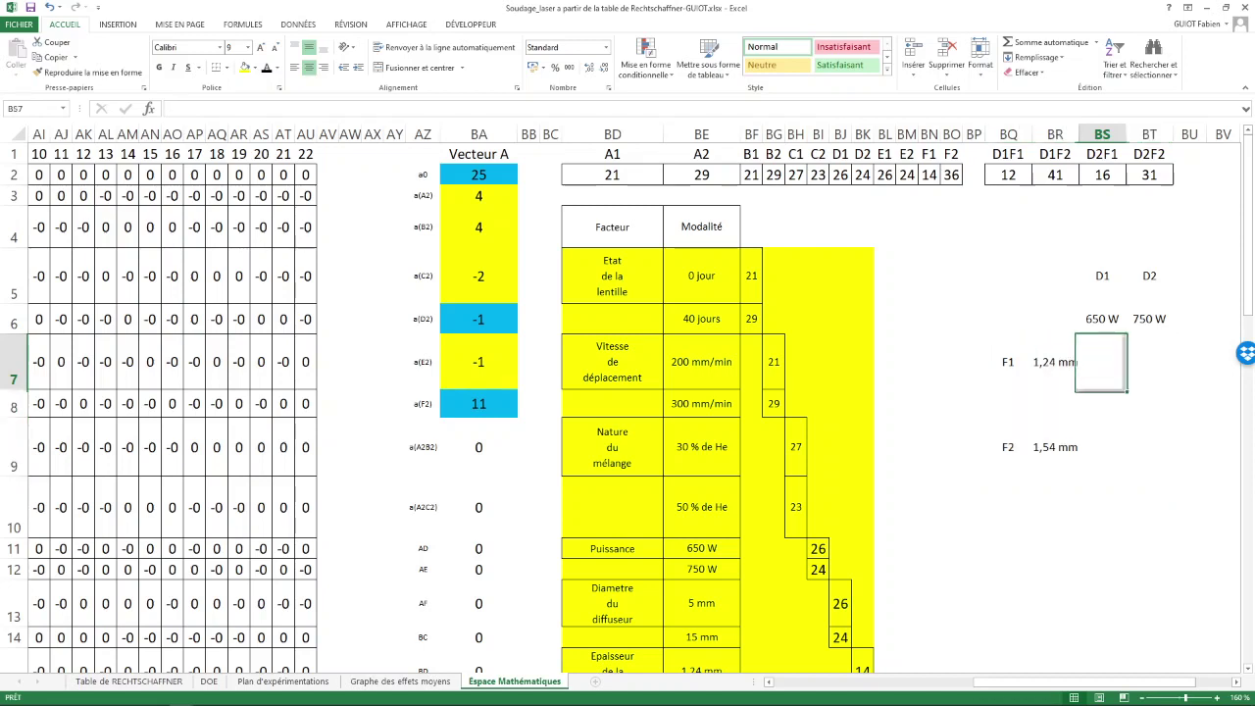
{"action": "left_click", "coordinate": [1055, 403]}
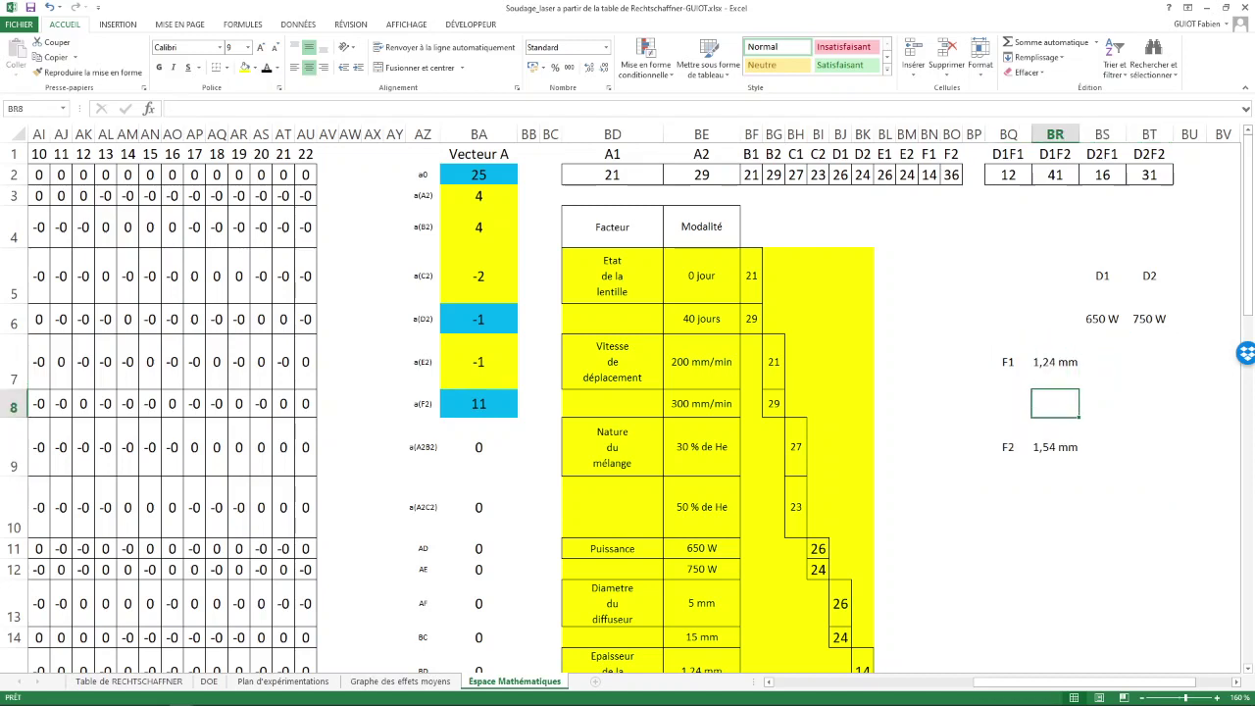
{"action": "left_click", "coordinate": [1055, 447]}
{"action": "left_click", "coordinate": [1055, 362]}
{"action": "left_click", "coordinate": [1055, 403]}
{"action": "left_click", "coordinate": [1102, 362]}
Fill the interaction table cells BR6:BT9 with yellow.
{"action": "left_click_drag", "start_coordinate": [1055, 319], "coordinate": [1148, 447]}
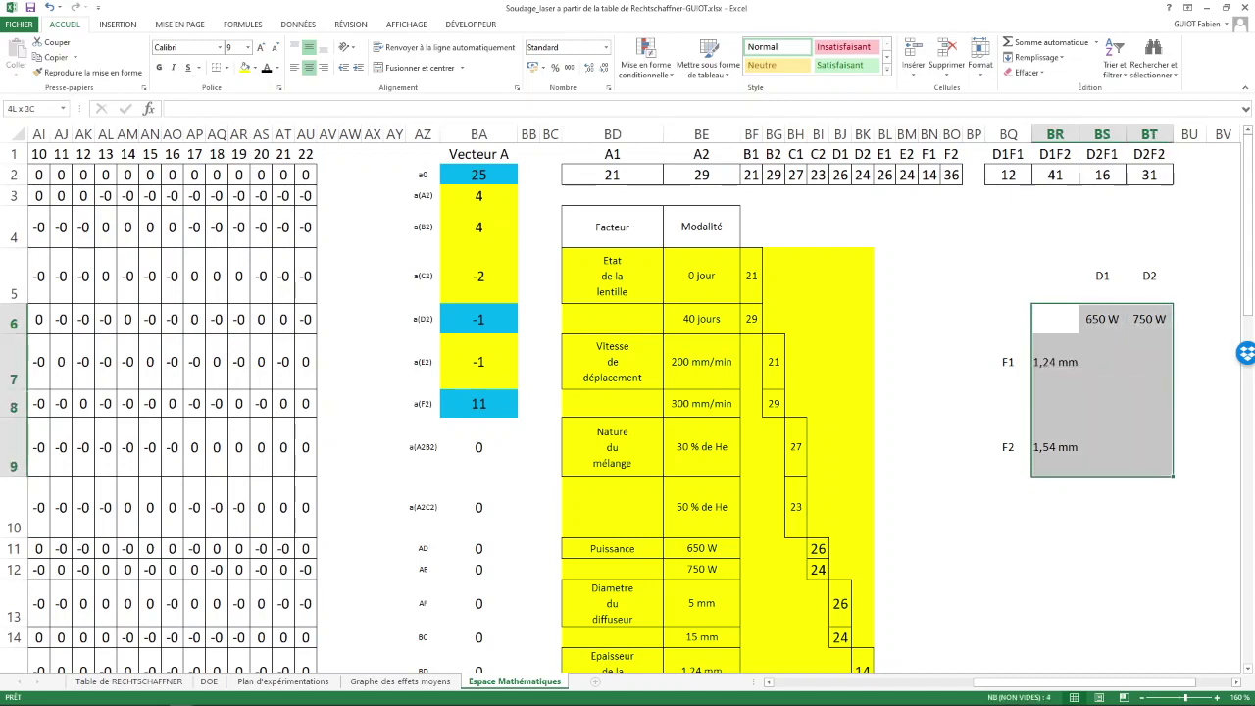
{"action": "left_click", "coordinate": [245, 67]}
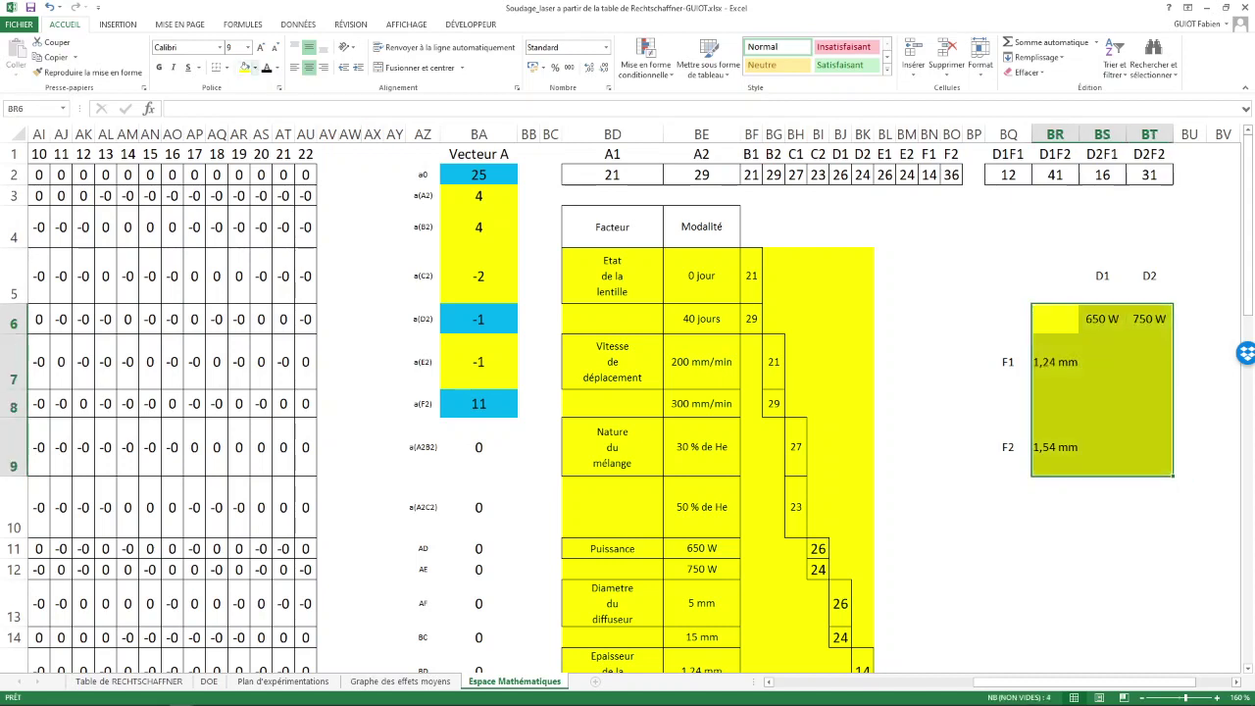
{"action": "left_click", "coordinate": [1102, 361]}
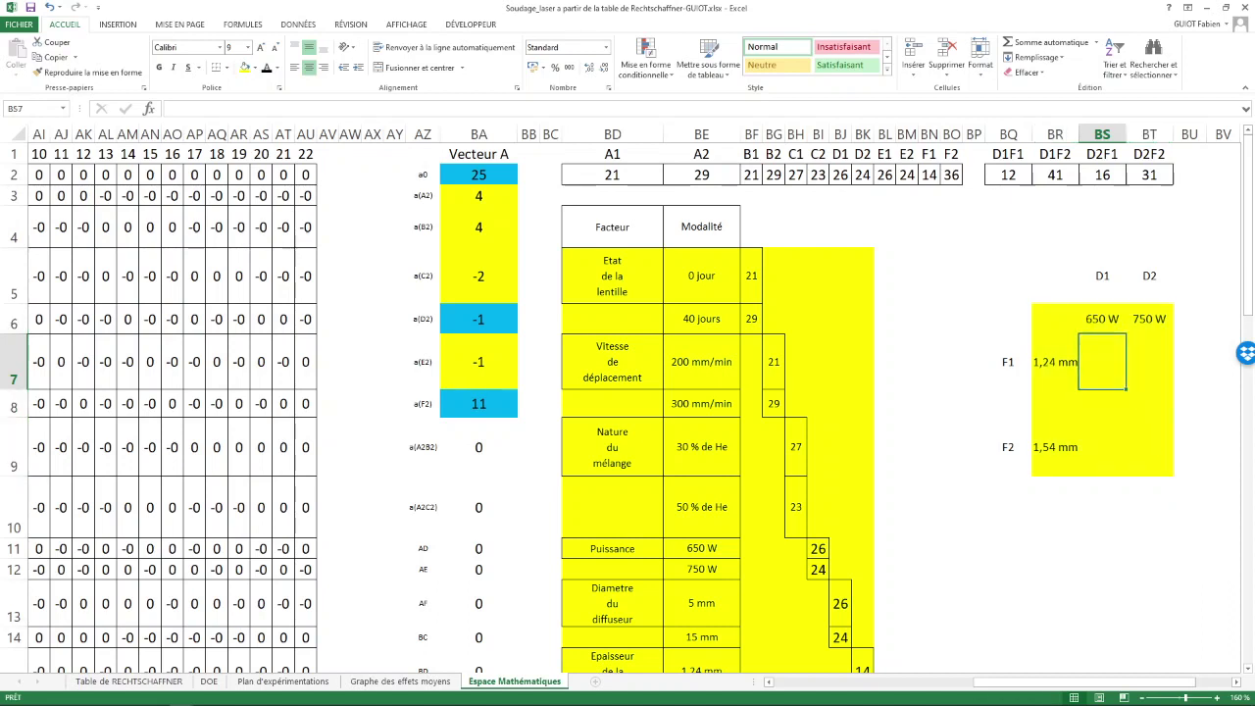
Apply all borders to the D1 and D2 columns of the interaction table, BS5:BT9.
{"action": "left_click_drag", "start_coordinate": [1102, 276], "coordinate": [1149, 447]}
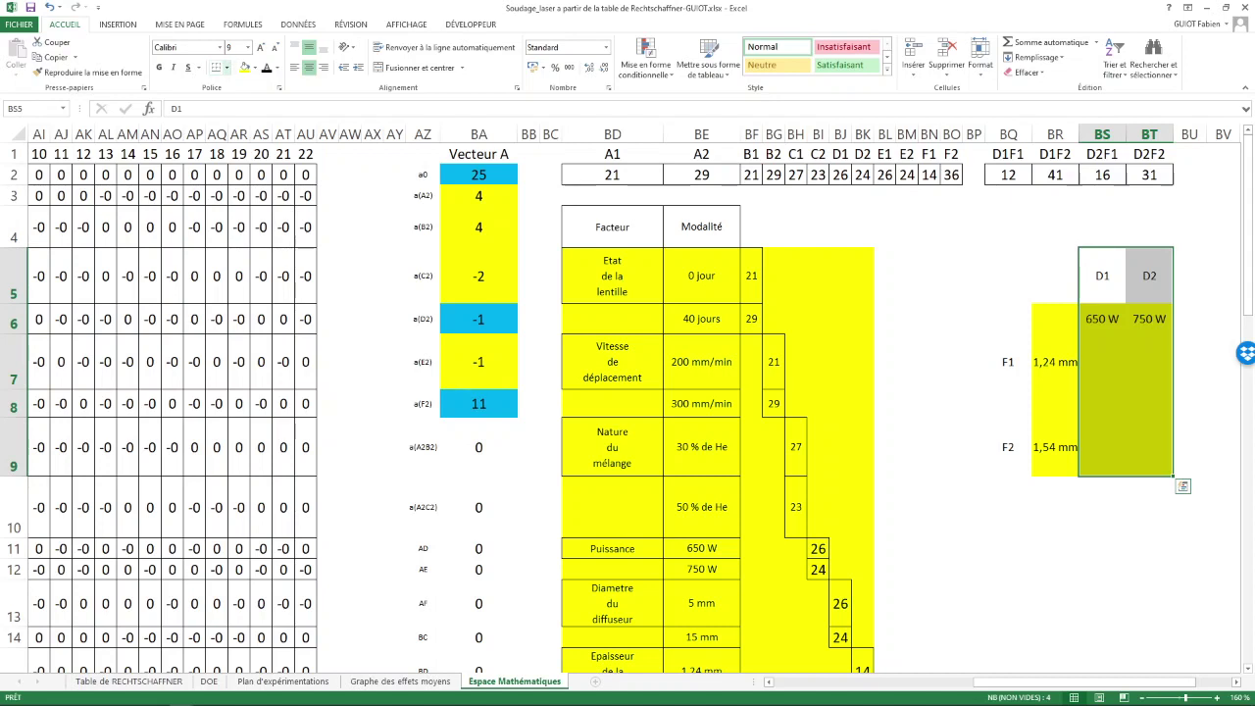
{"action": "left_click", "coordinate": [226, 67]}
{"action": "left_click", "coordinate": [263, 178]}
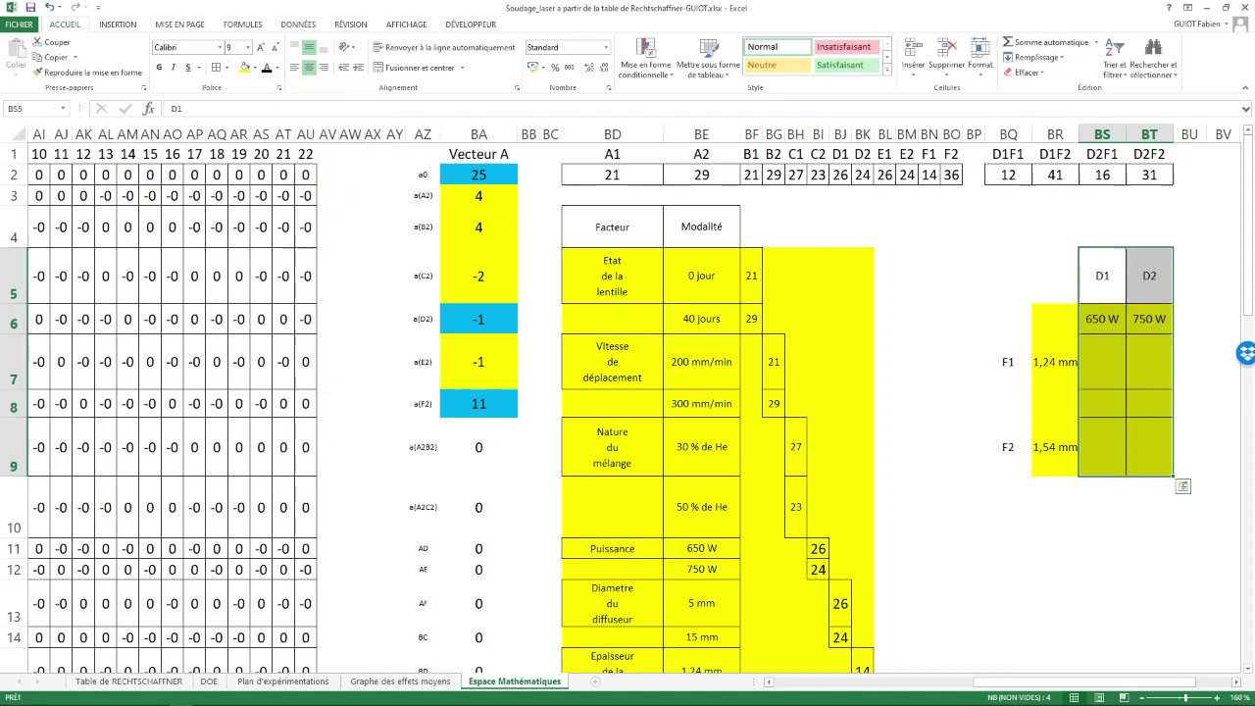
Apply all borders to the F1 and F2 label cells of the interaction table, BQ7:BR7 and BQ9:BR9.
{"action": "left_click_drag", "start_coordinate": [1007, 362], "coordinate": [1055, 362]}
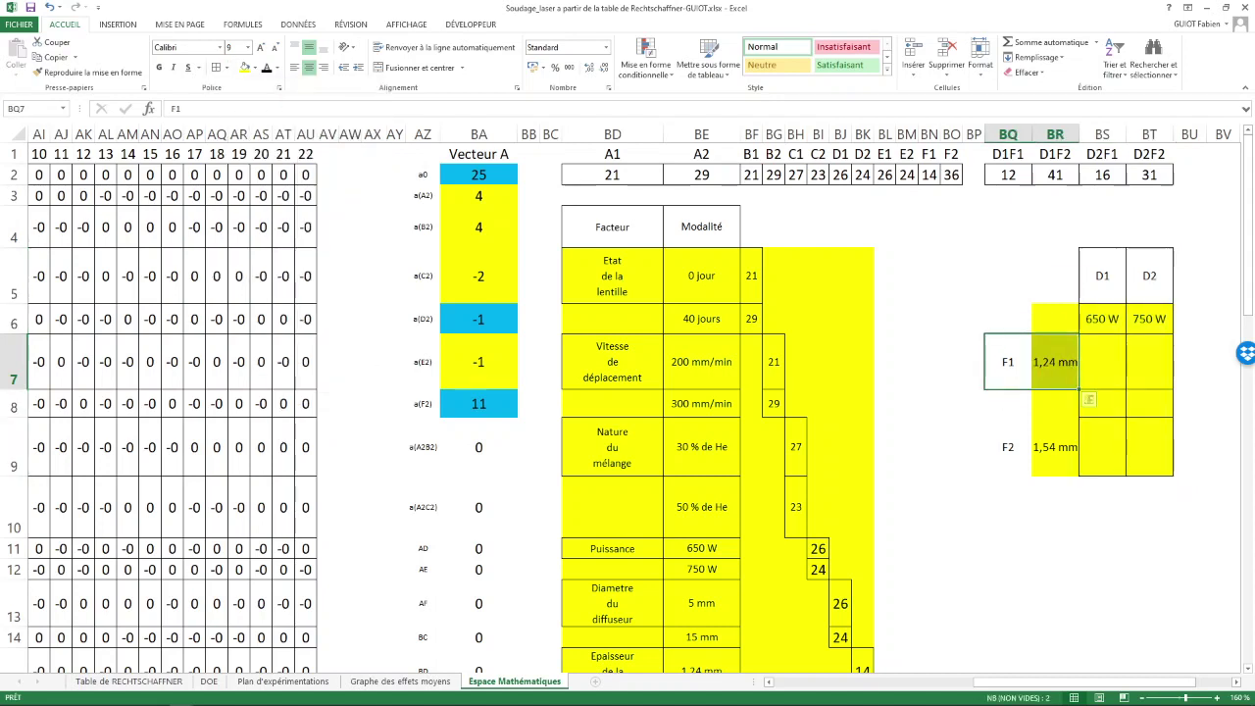
{"action": "left_click", "coordinate": [216, 67]}
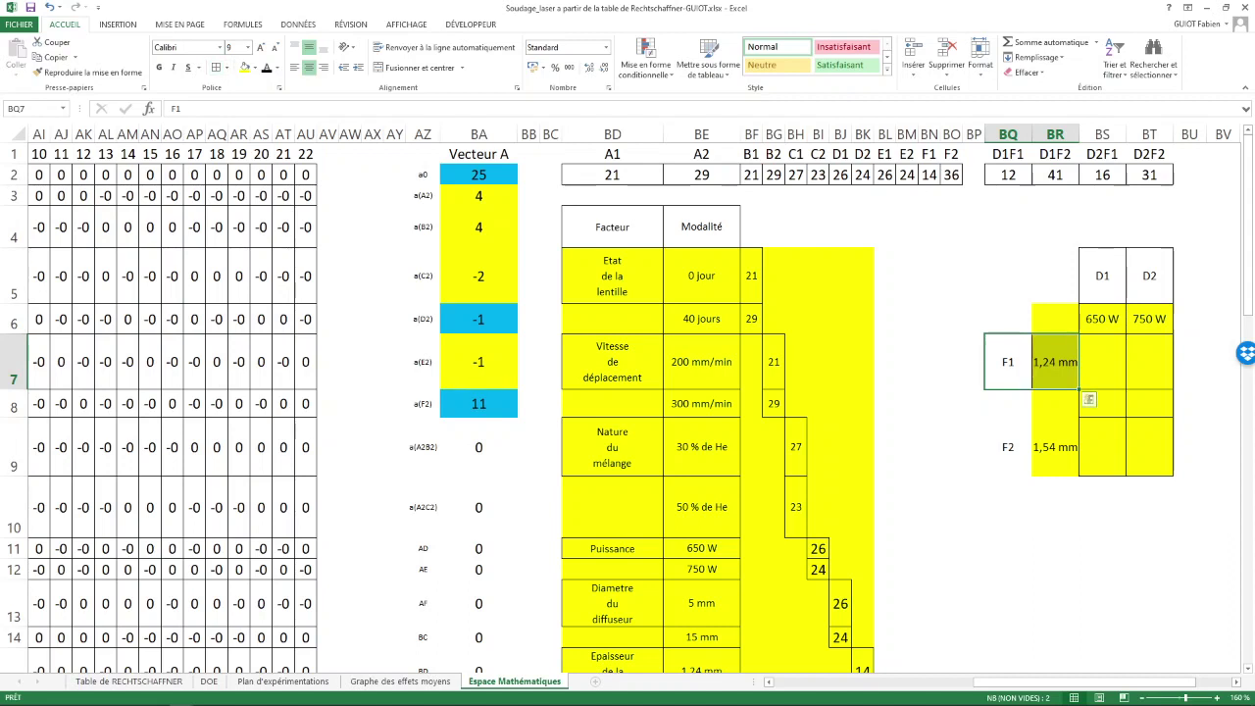
{"action": "left_click_drag", "start_coordinate": [1008, 447], "coordinate": [1055, 447]}
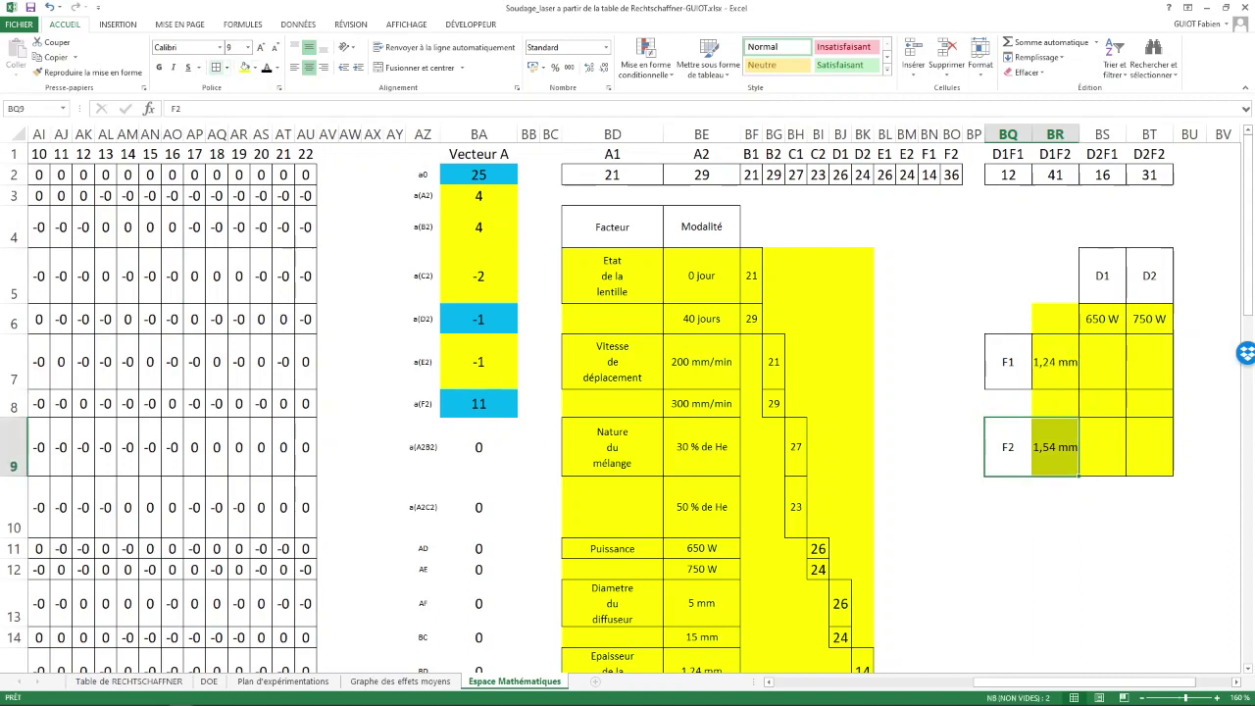
Fill the middle row of the interaction table with the D1 and D2 responses, using =BJ2 in BS8 and =BK2 in BT8.
{"action": "left_click", "coordinate": [1102, 361]}
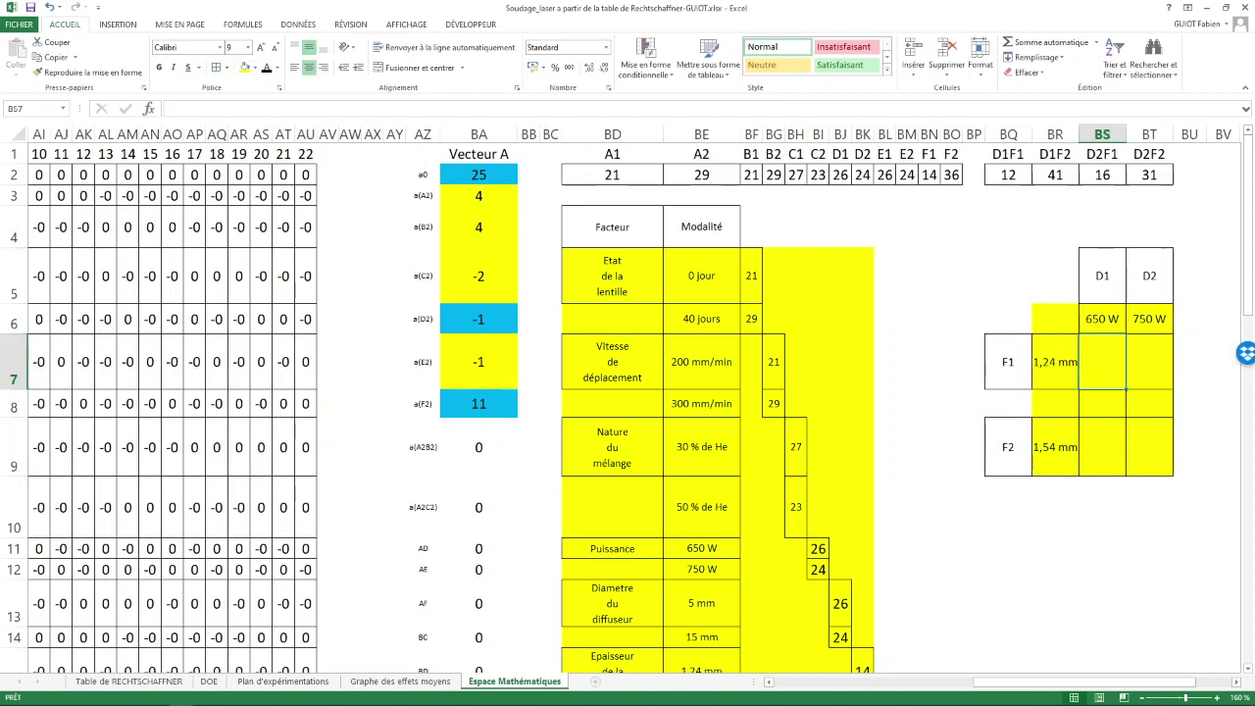
{"action": "left_click", "coordinate": [1102, 404]}
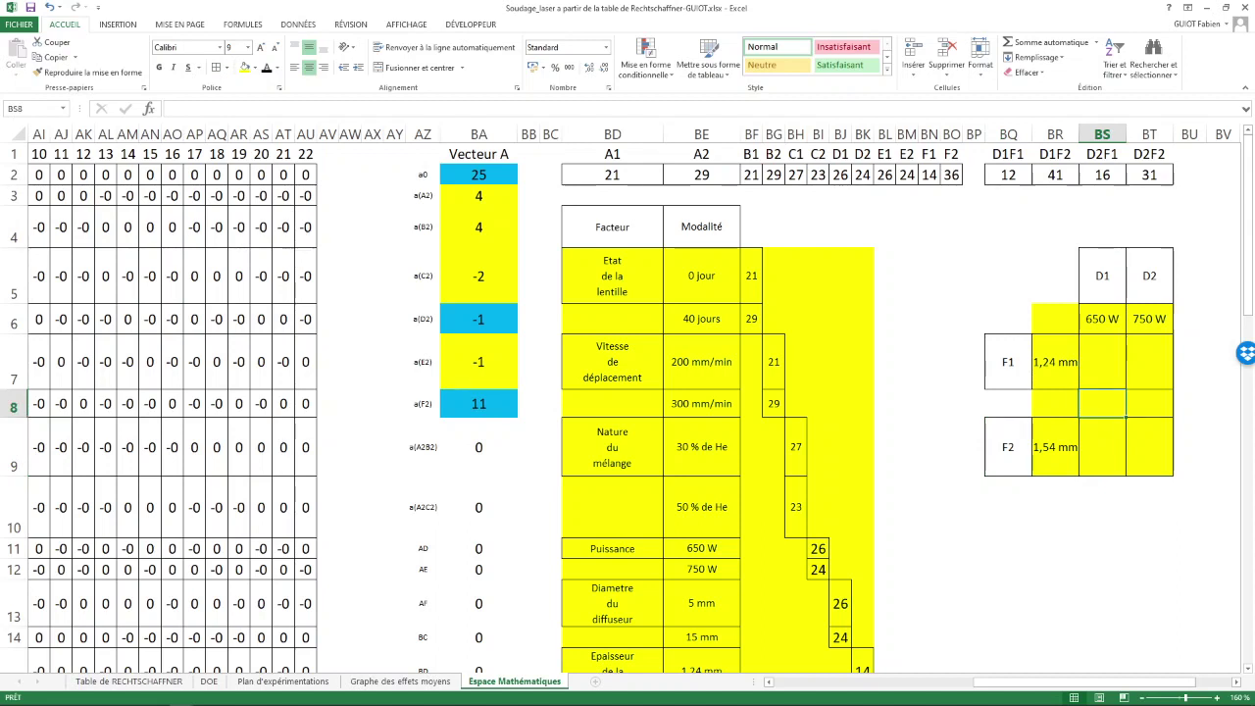
{"action": "type", "text": "="}
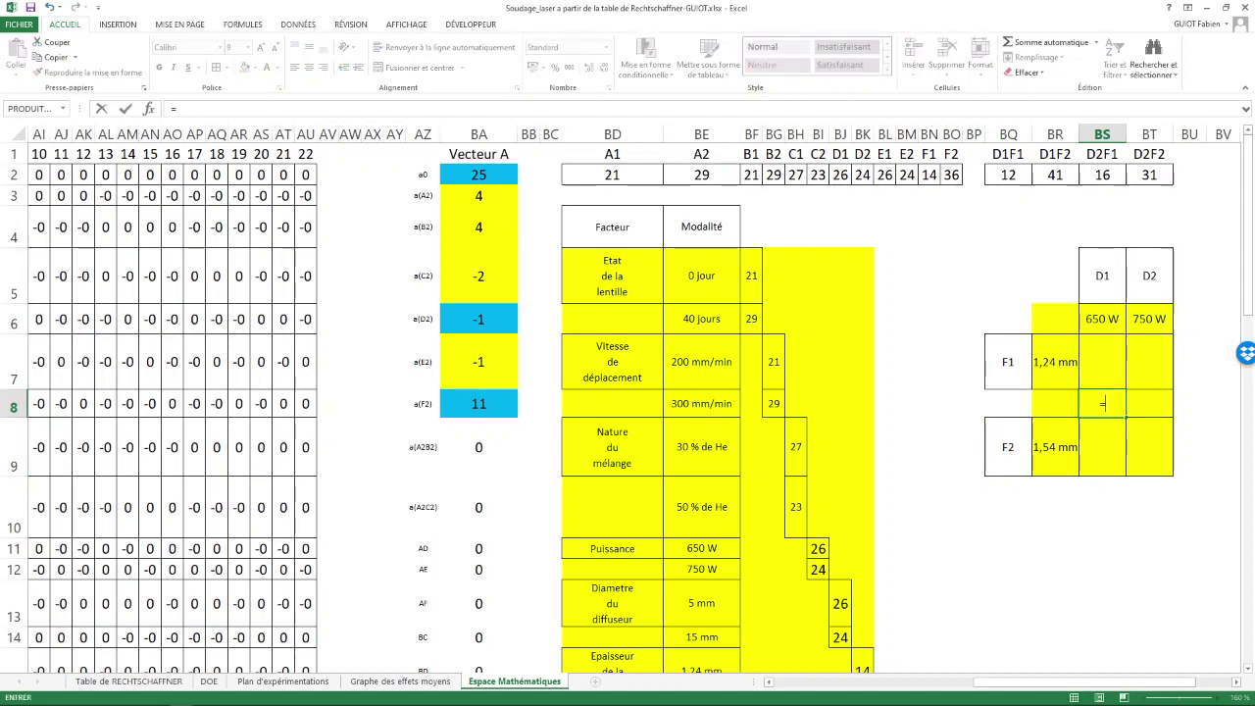
{"action": "left_click", "coordinate": [840, 174]}
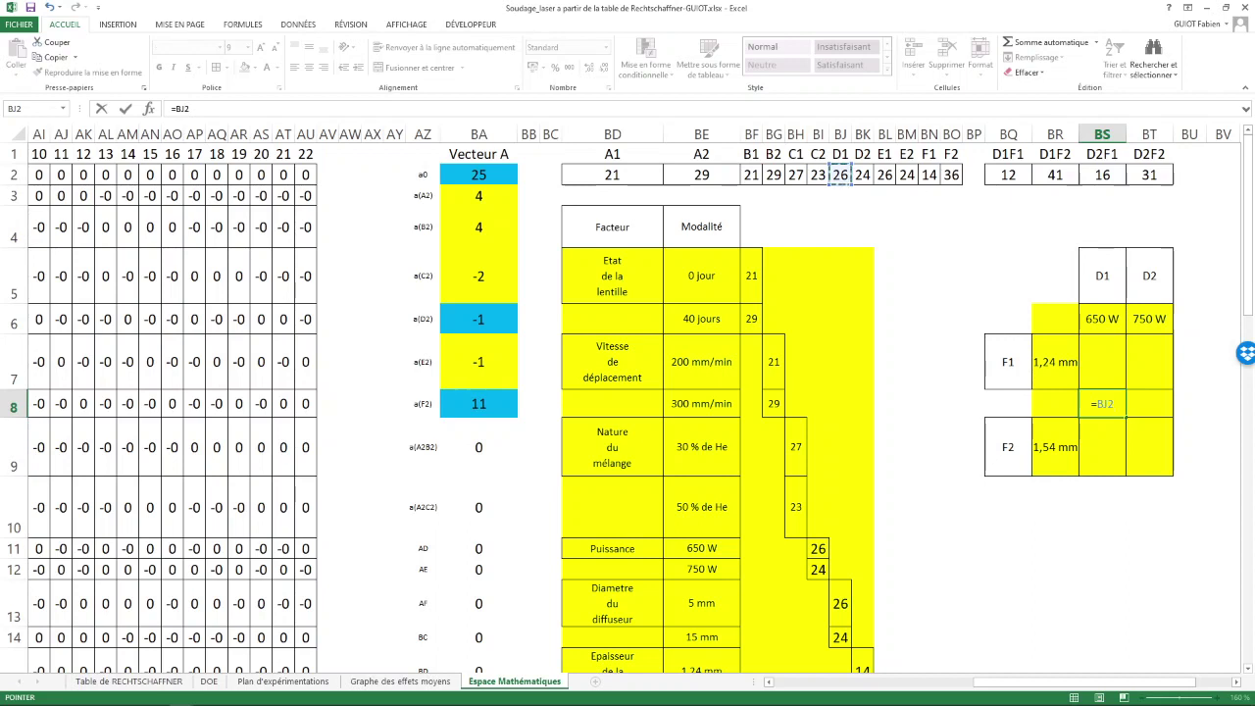
{"action": "key", "text": "Return"}
{"action": "left_click", "coordinate": [1149, 404]}
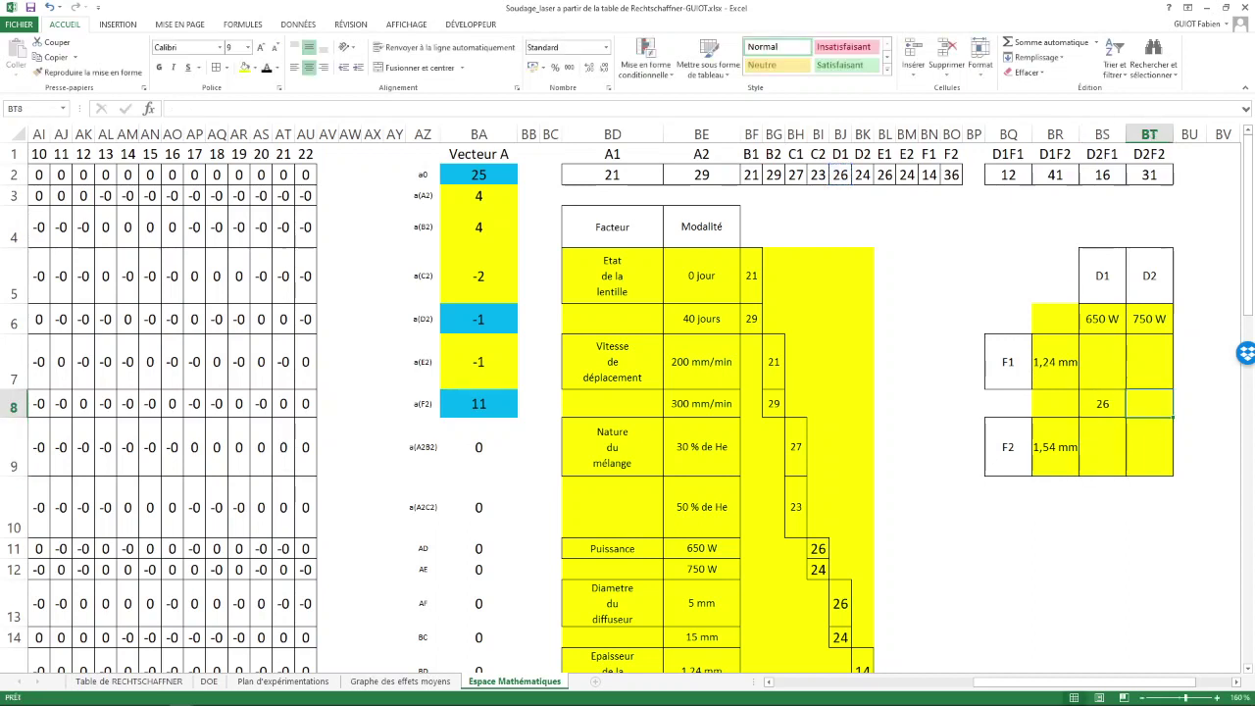
{"action": "type", "text": "="}
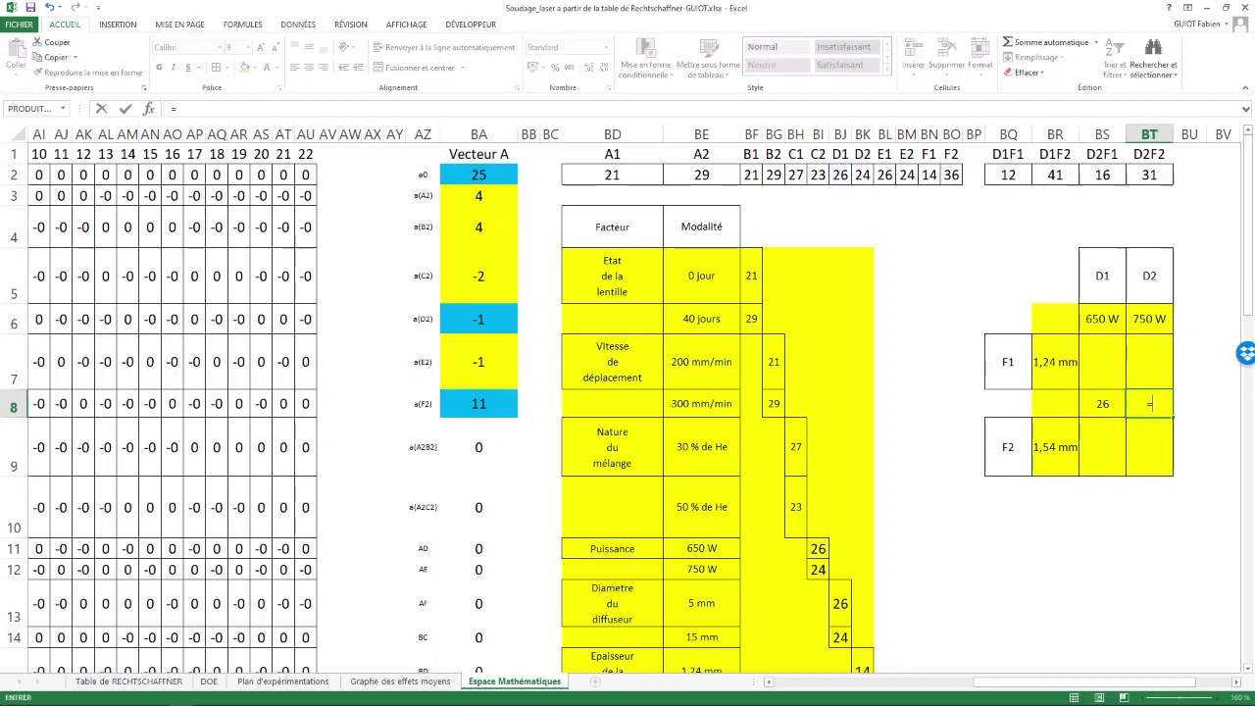
{"action": "left_click", "coordinate": [862, 174]}
{"action": "key", "text": "Return"}
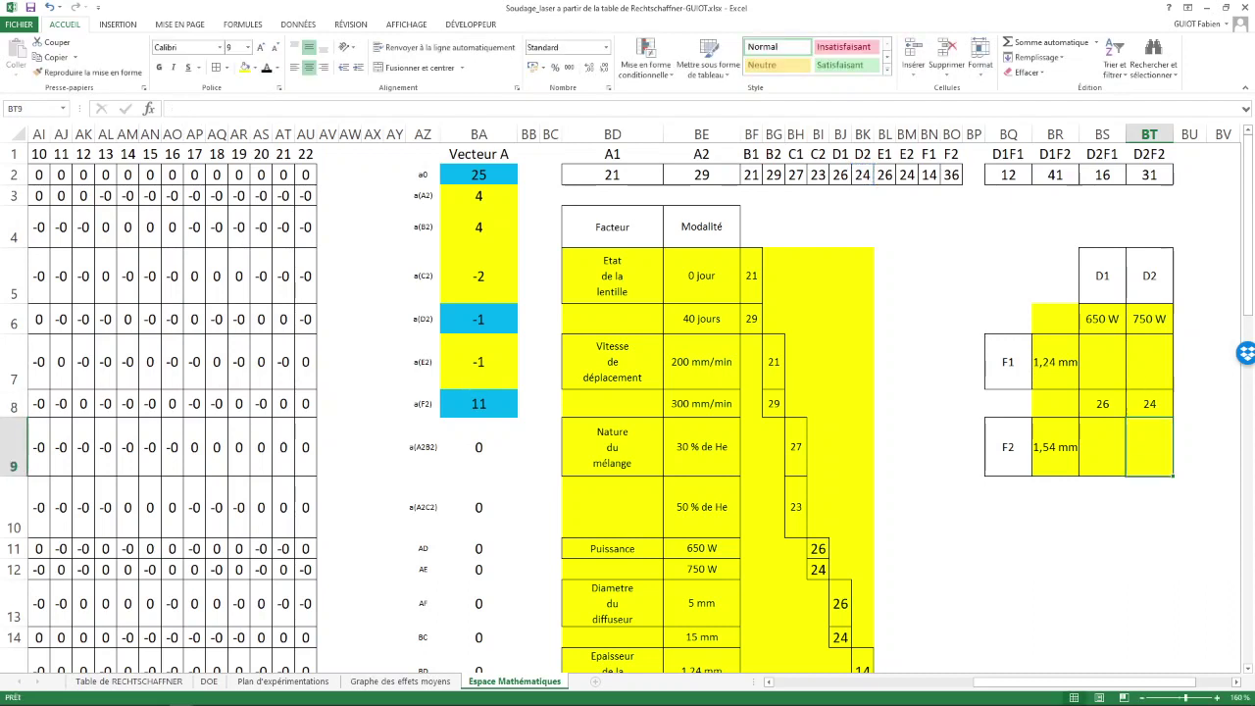
Fill the F1 row of the interaction table by linking BS7 to the D1F1 response (=BQ2) and BT7 to D2F1 (=BS2).
{"action": "left_click", "coordinate": [1102, 362]}
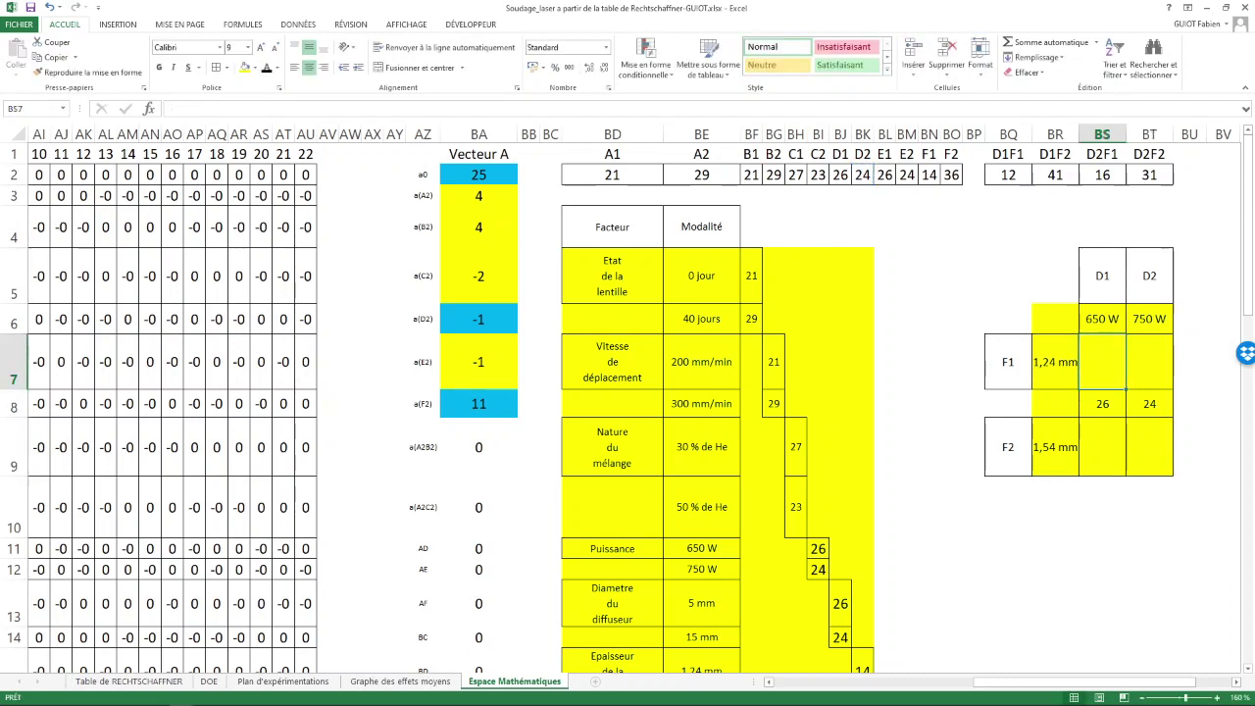
{"action": "type", "text": "="}
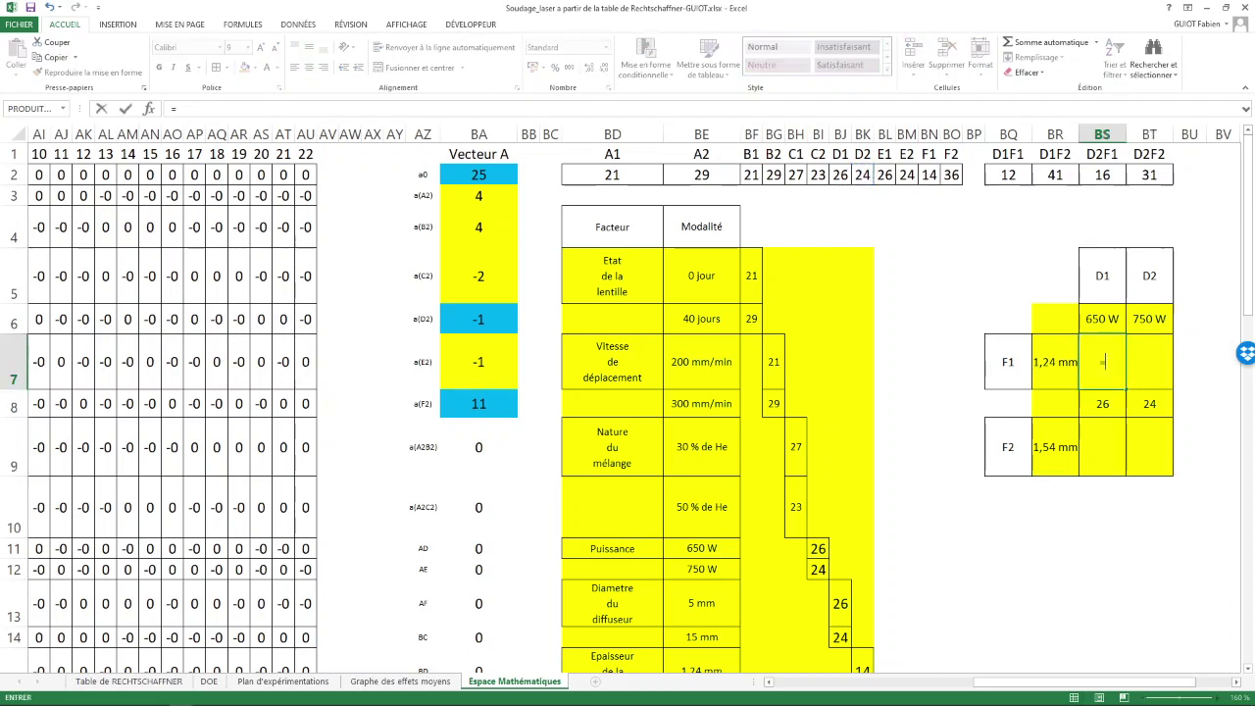
{"action": "left_click", "coordinate": [1008, 174]}
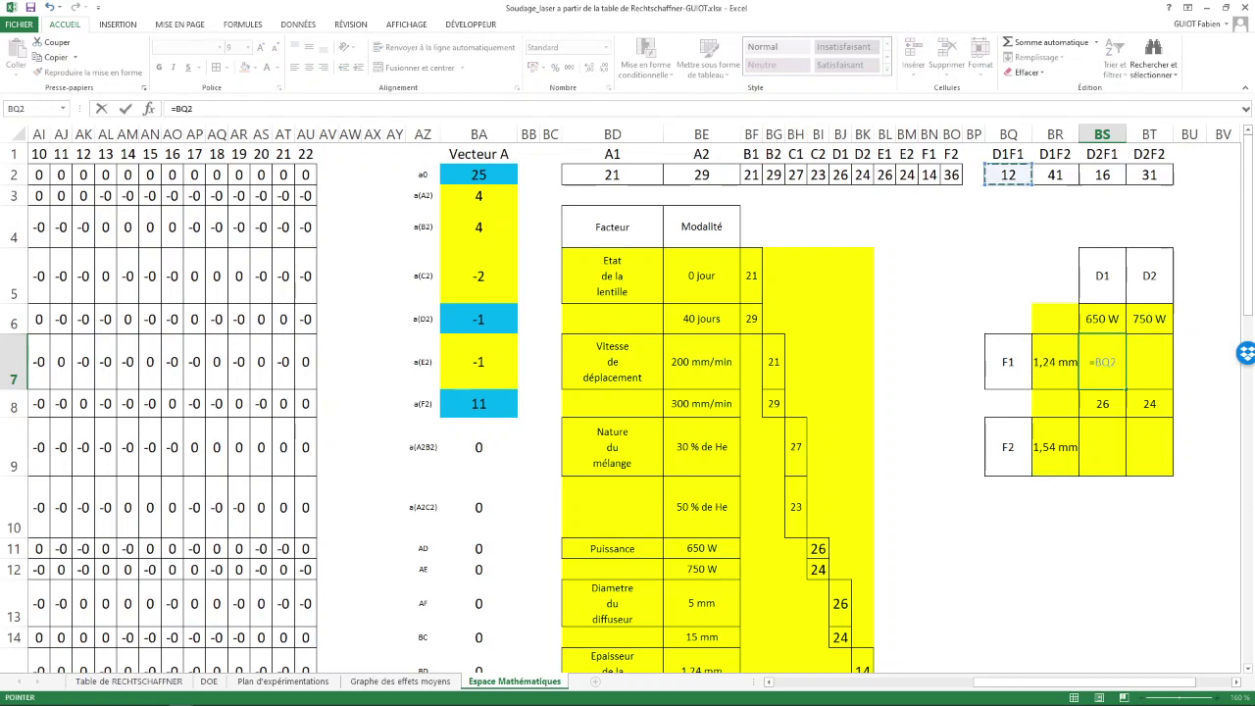
{"action": "key", "text": "Return"}
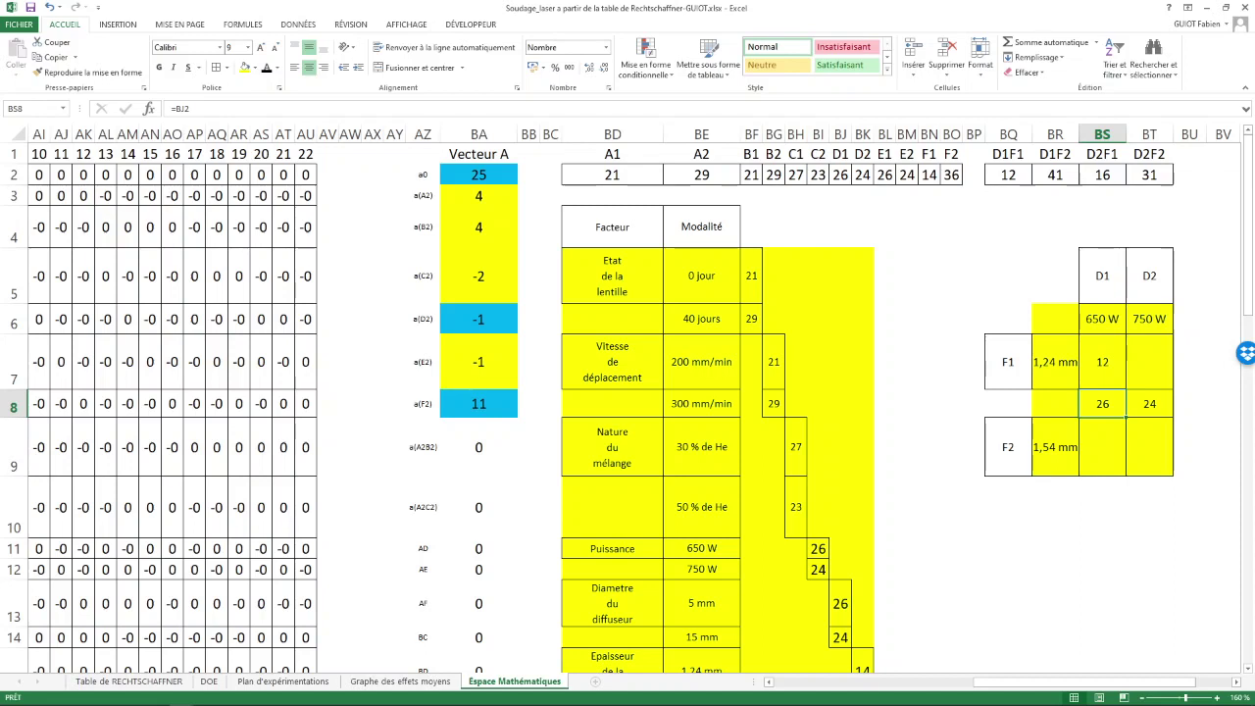
{"action": "left_click", "coordinate": [1149, 361]}
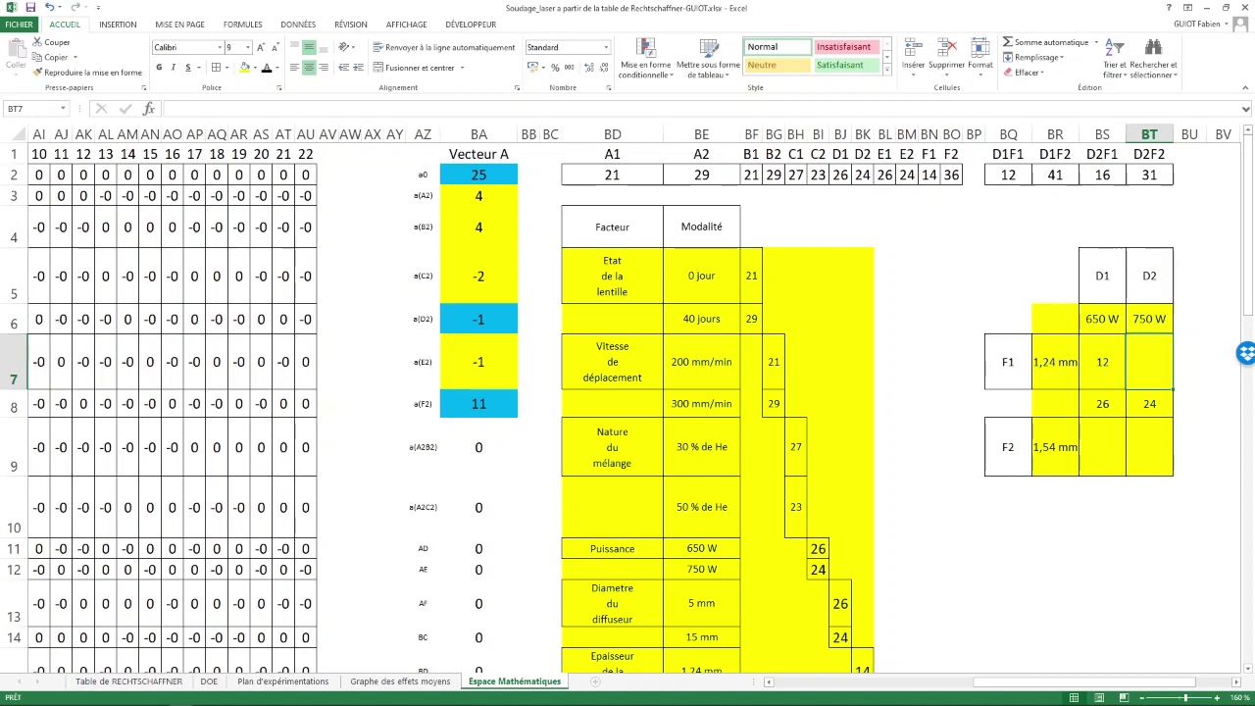
{"action": "type", "text": "="}
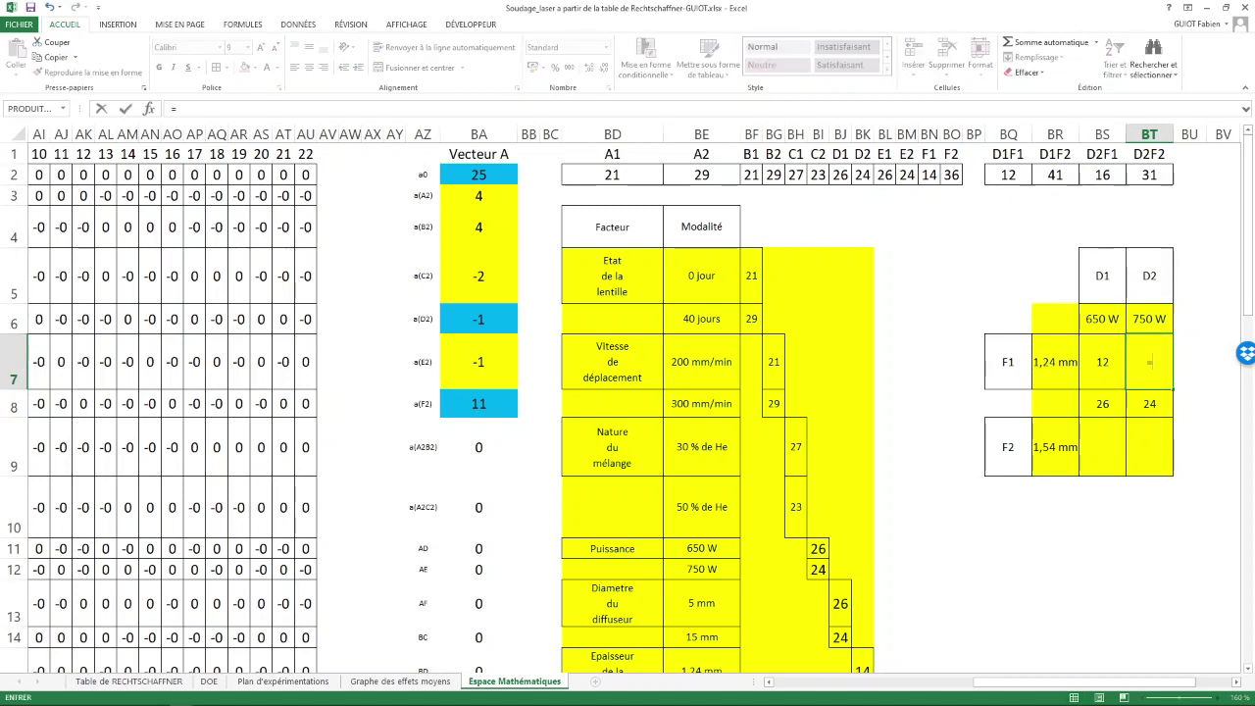
{"action": "left_click", "coordinate": [1108, 177]}
{"action": "key", "text": "Return"}
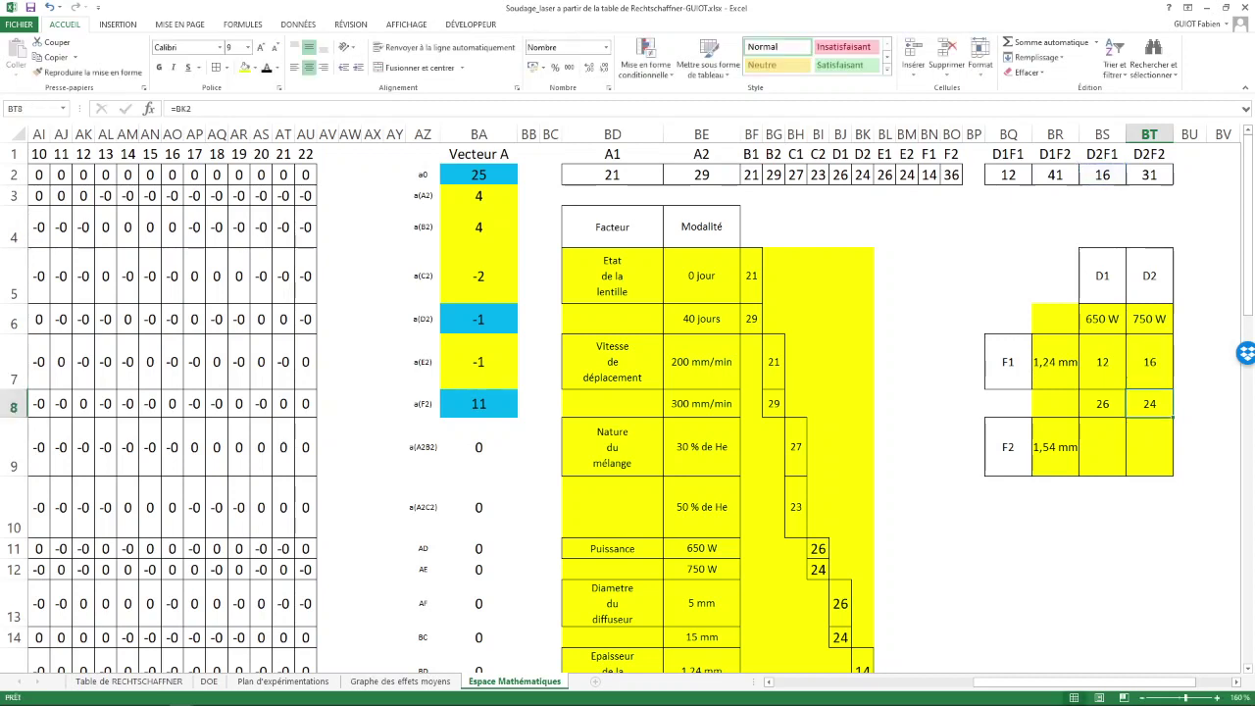
Fill the F2 row of the interaction table by linking BS9 to the D1F2 response (=BR2) and BT9 to D2F2 (=BT2).
{"action": "left_click", "coordinate": [1103, 447]}
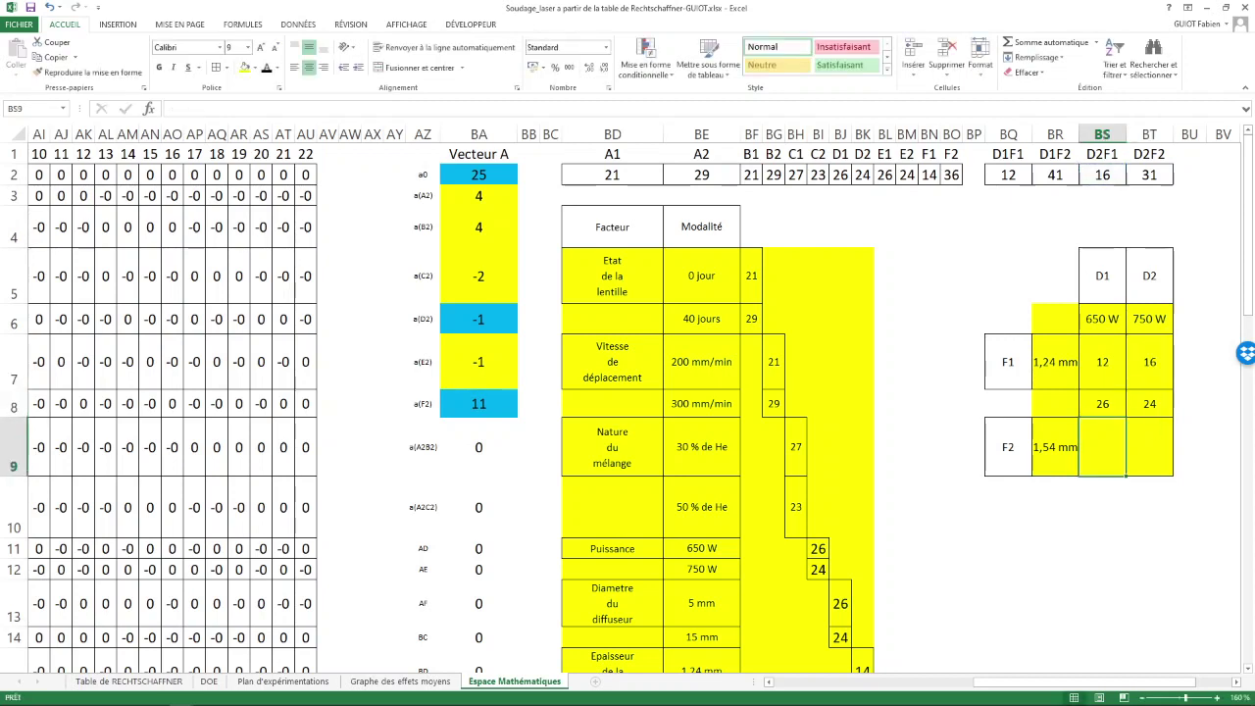
{"action": "type", "text": "="}
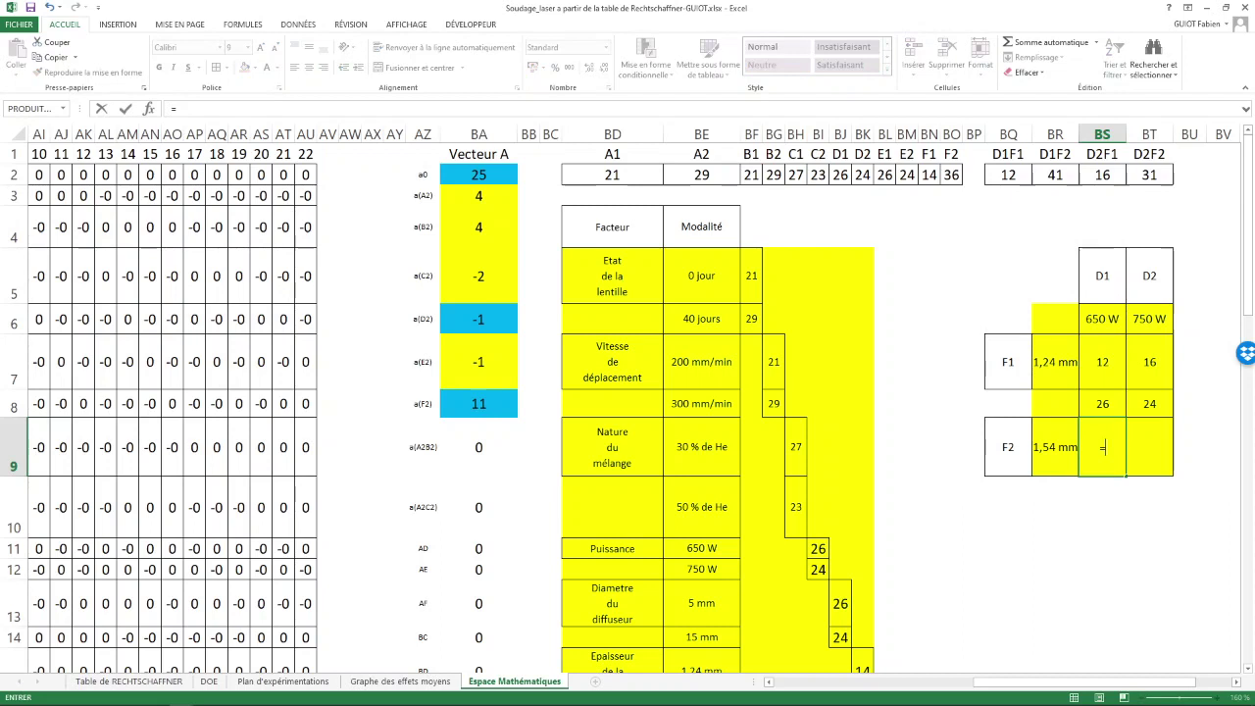
{"action": "left_click", "coordinate": [1055, 175]}
{"action": "key", "text": "Return"}
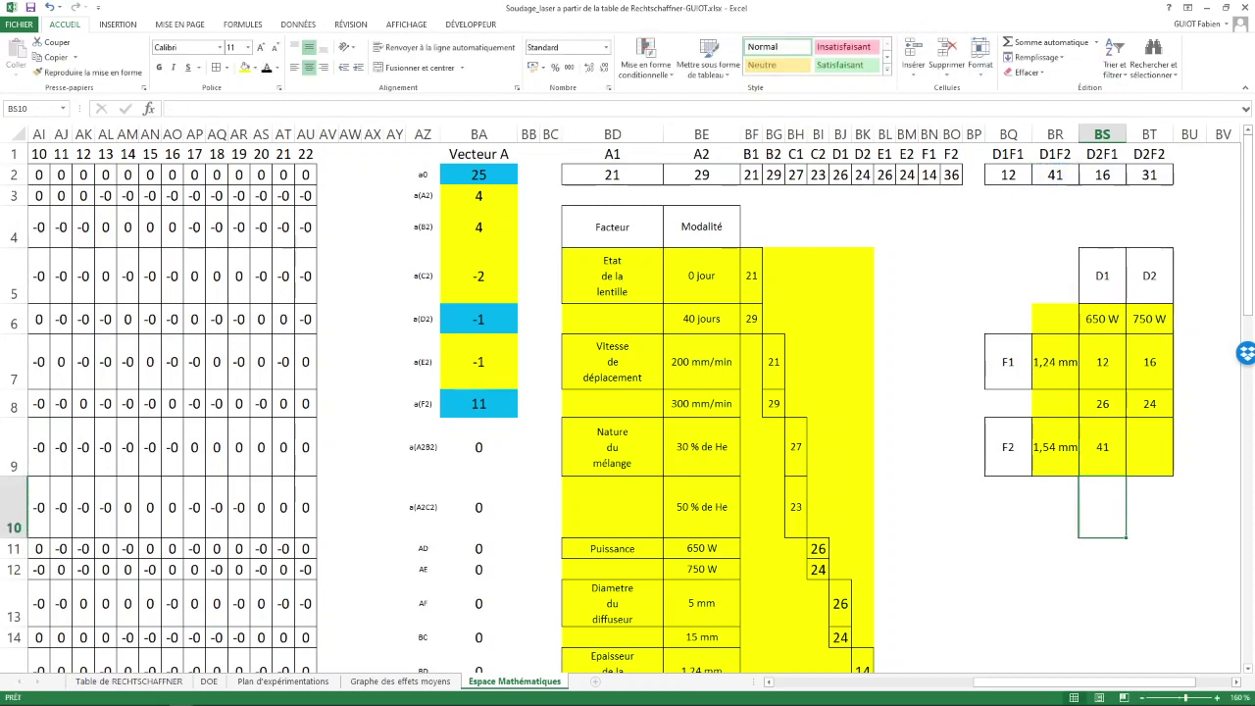
{"action": "left_click", "coordinate": [1149, 447]}
{"action": "type", "text": "="}
{"action": "left_click", "coordinate": [1149, 174]}
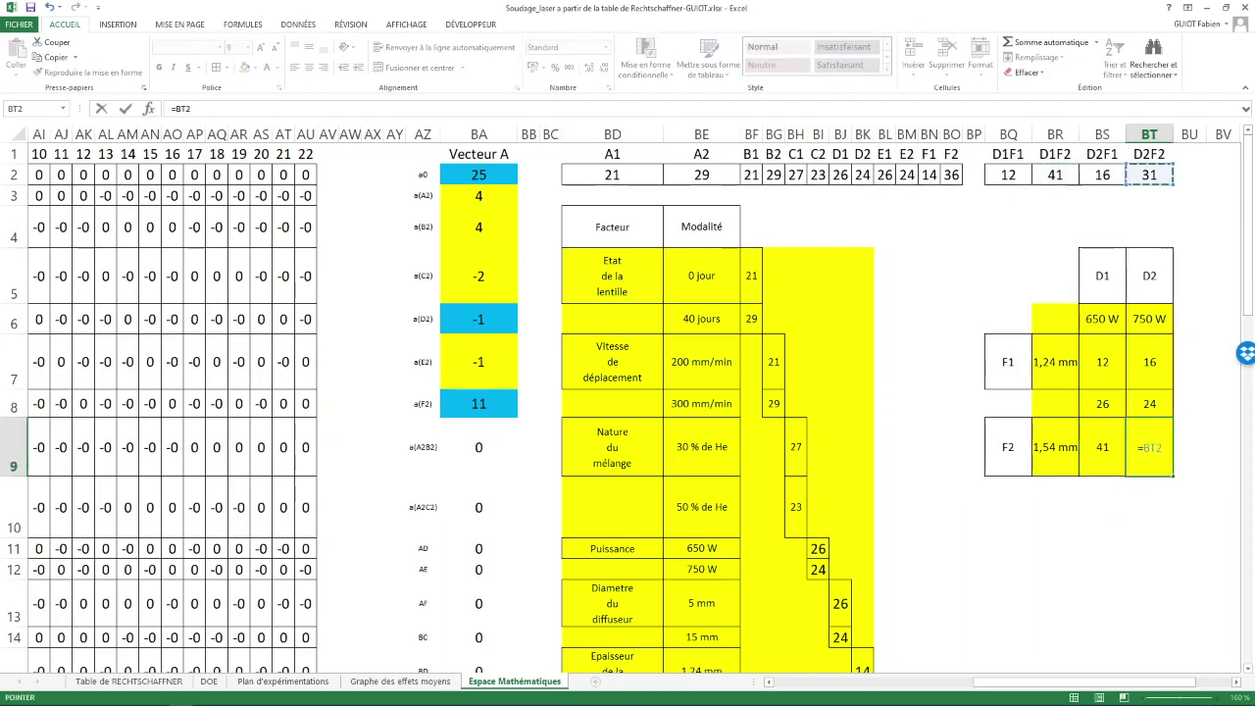
{"action": "key", "text": "Return"}
Insert a line chart with markers from the interaction table range BR6:BT9.
{"action": "left_click_drag", "start_coordinate": [1055, 319], "coordinate": [1149, 447]}
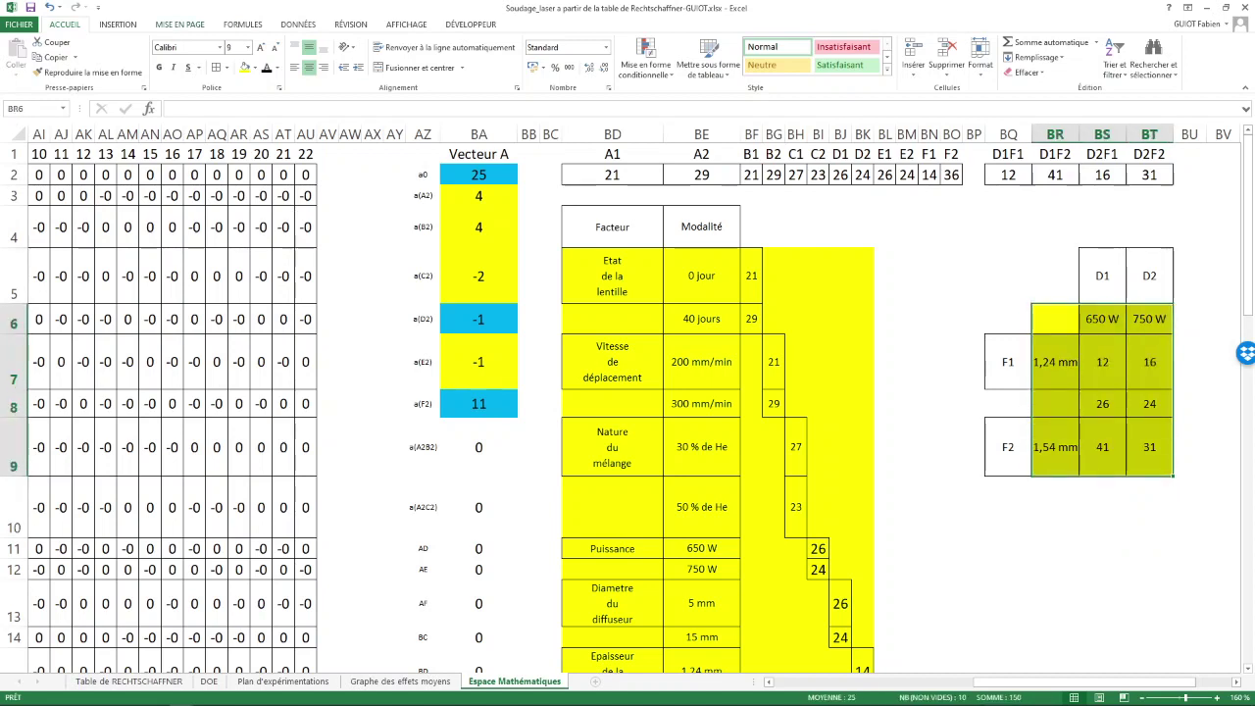
{"action": "left_click", "coordinate": [118, 24]}
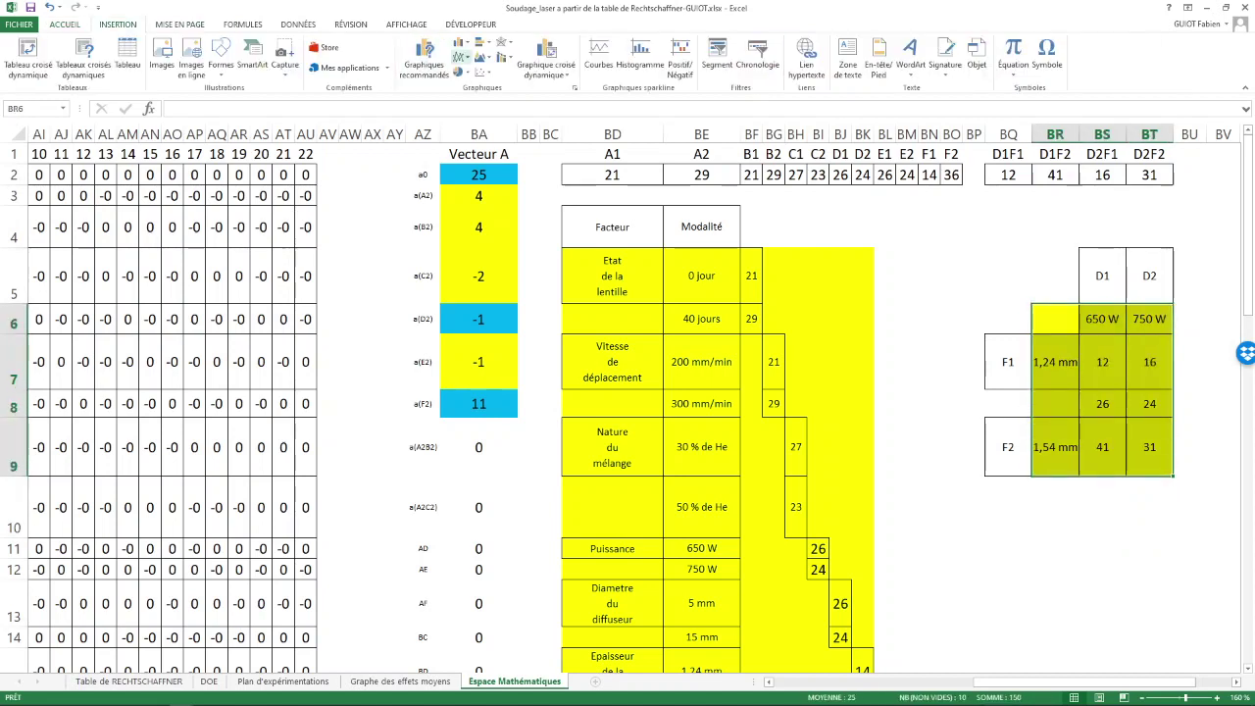
{"action": "left_click", "coordinate": [460, 56]}
{"action": "left_click", "coordinate": [471, 135]}
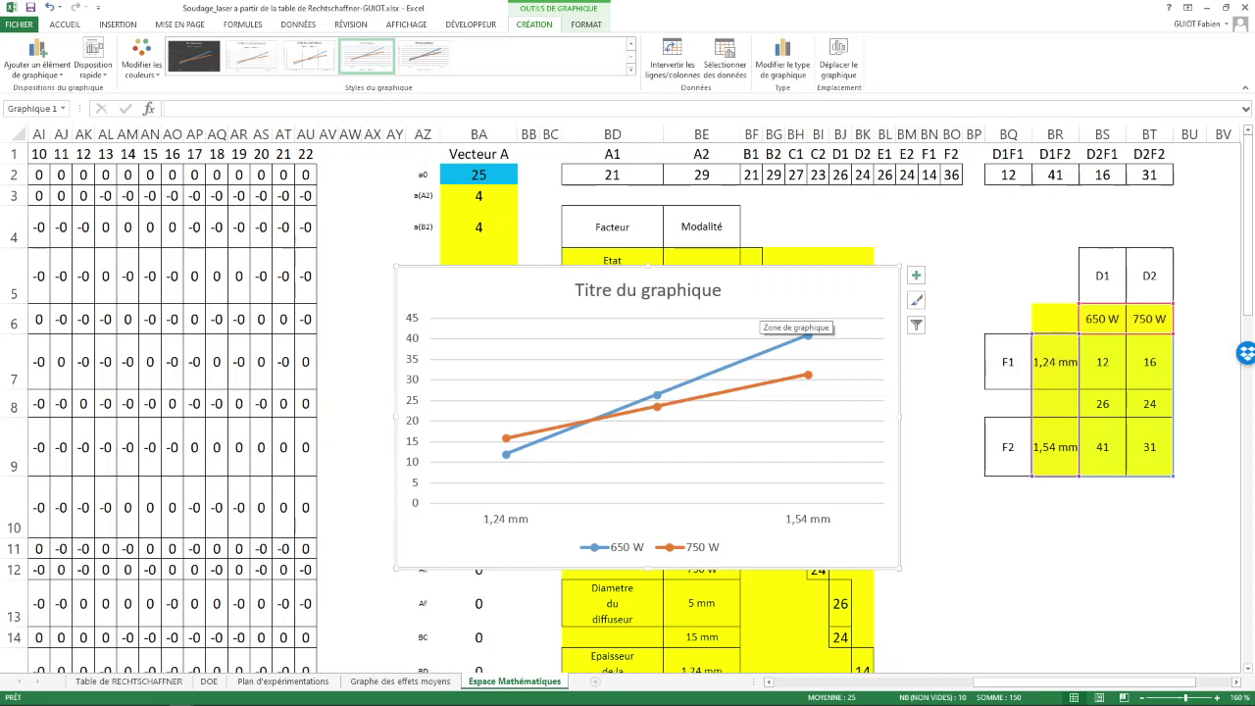
Delete the chart's title and switch its rows and columns so that power is on the horizontal axis.
{"action": "left_click", "coordinate": [647, 290]}
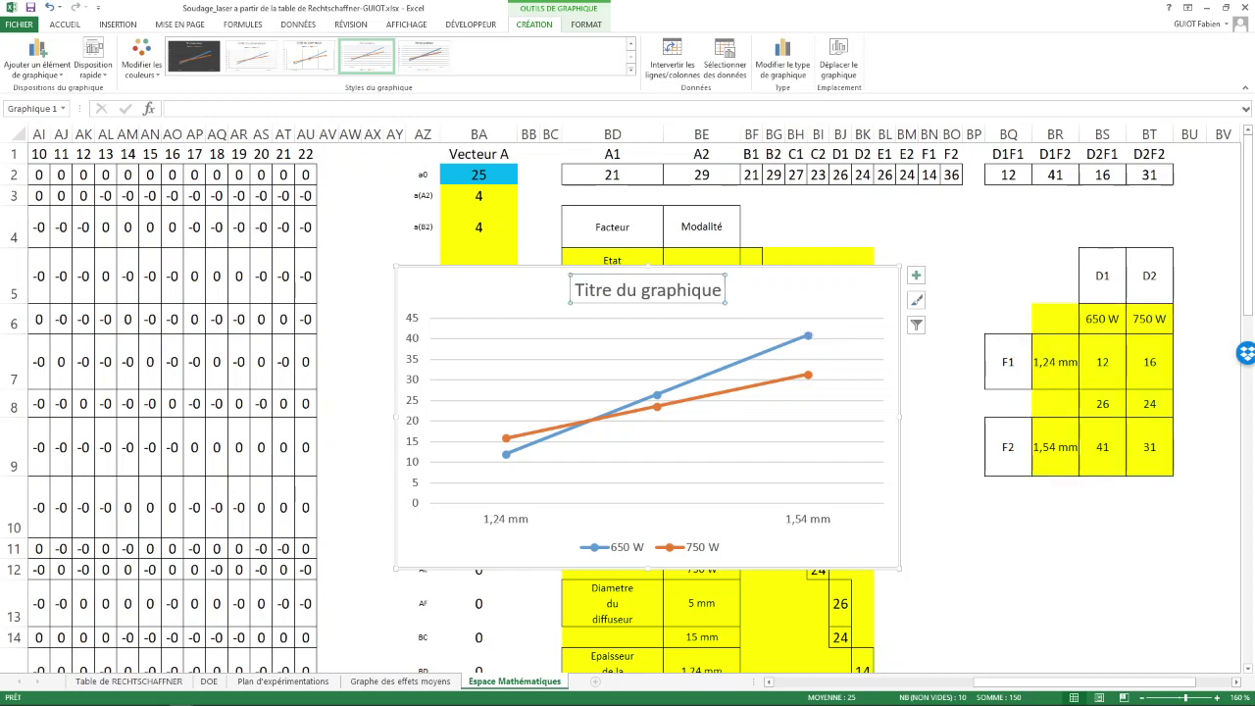
{"action": "key", "text": "Delete"}
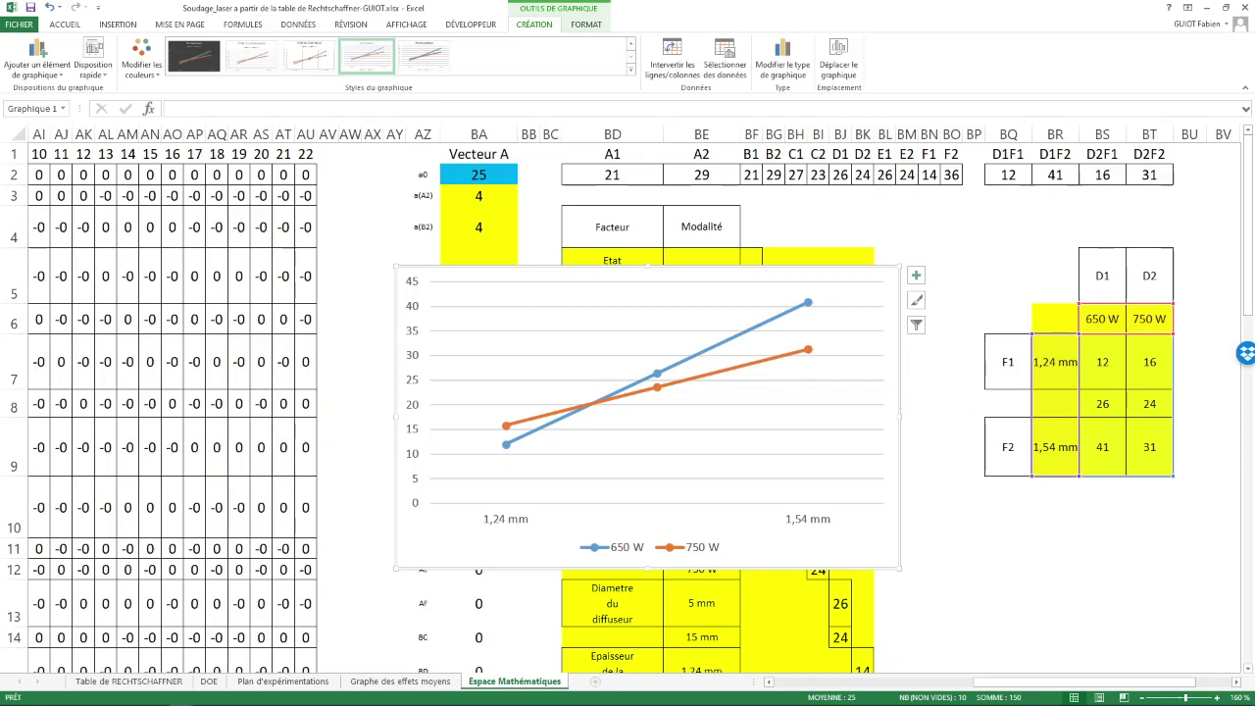
{"action": "right_click", "coordinate": [898, 379]}
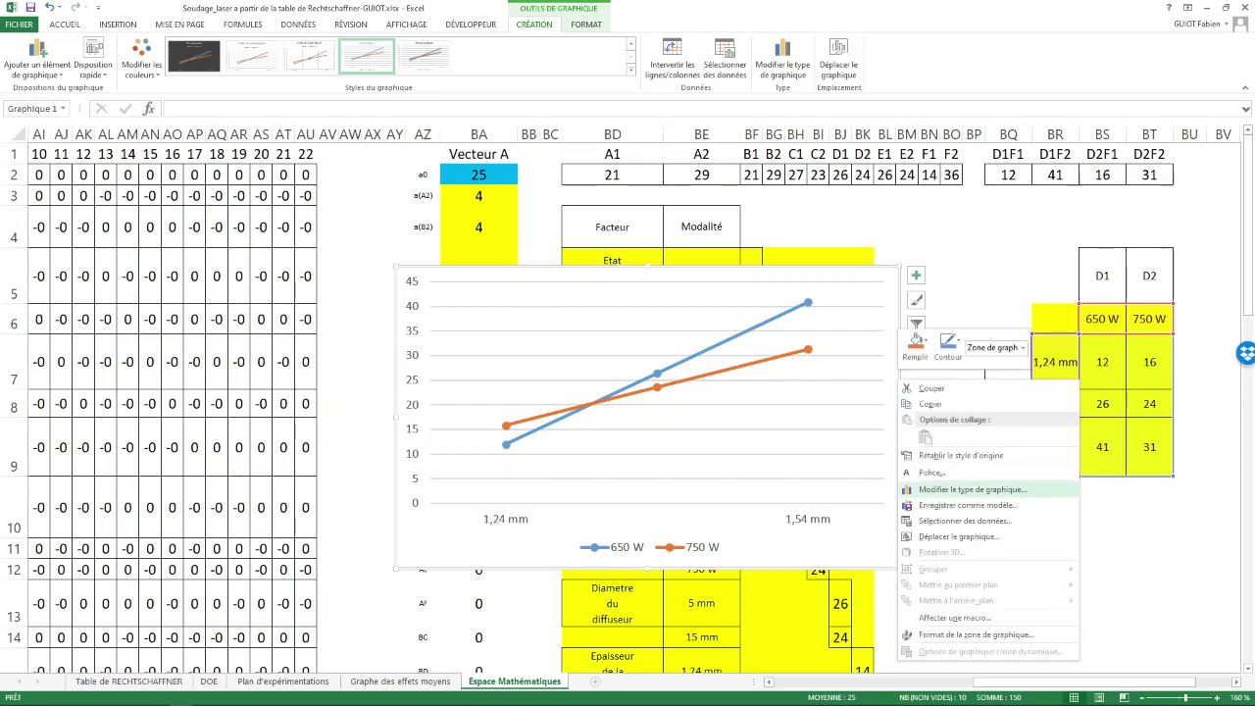
{"action": "key", "text": "Escape"}
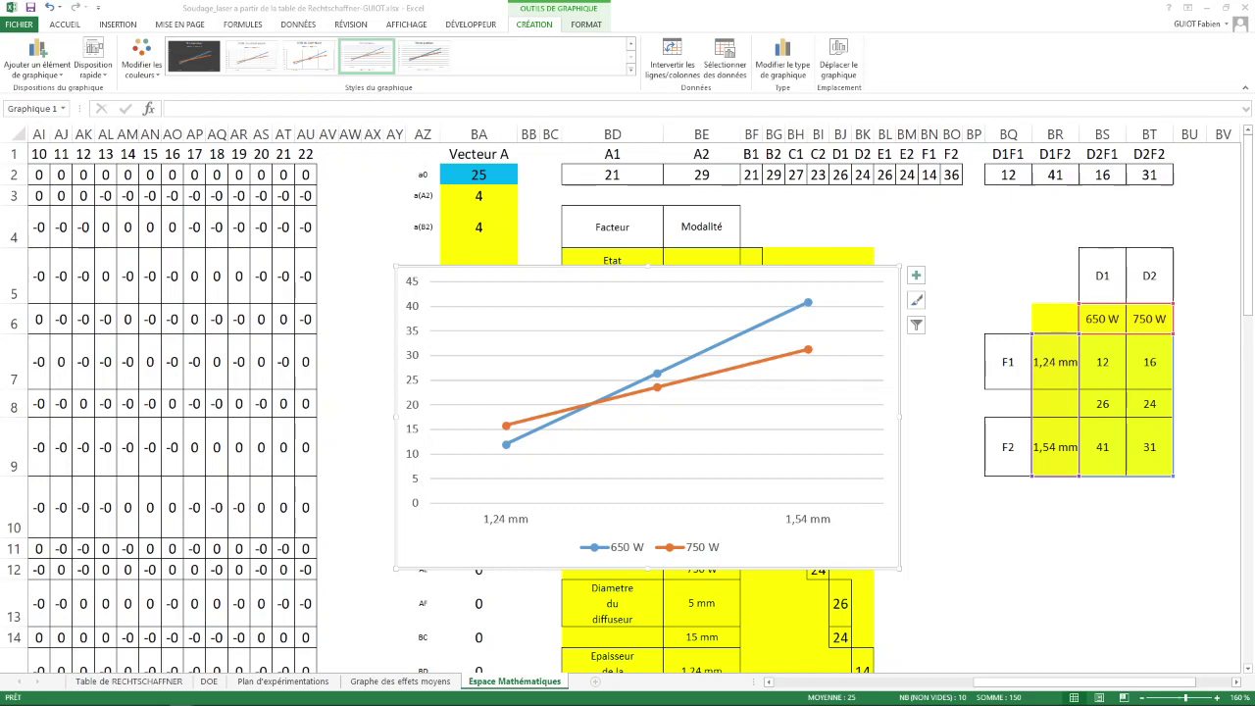
{"action": "left_click", "coordinate": [673, 58]}
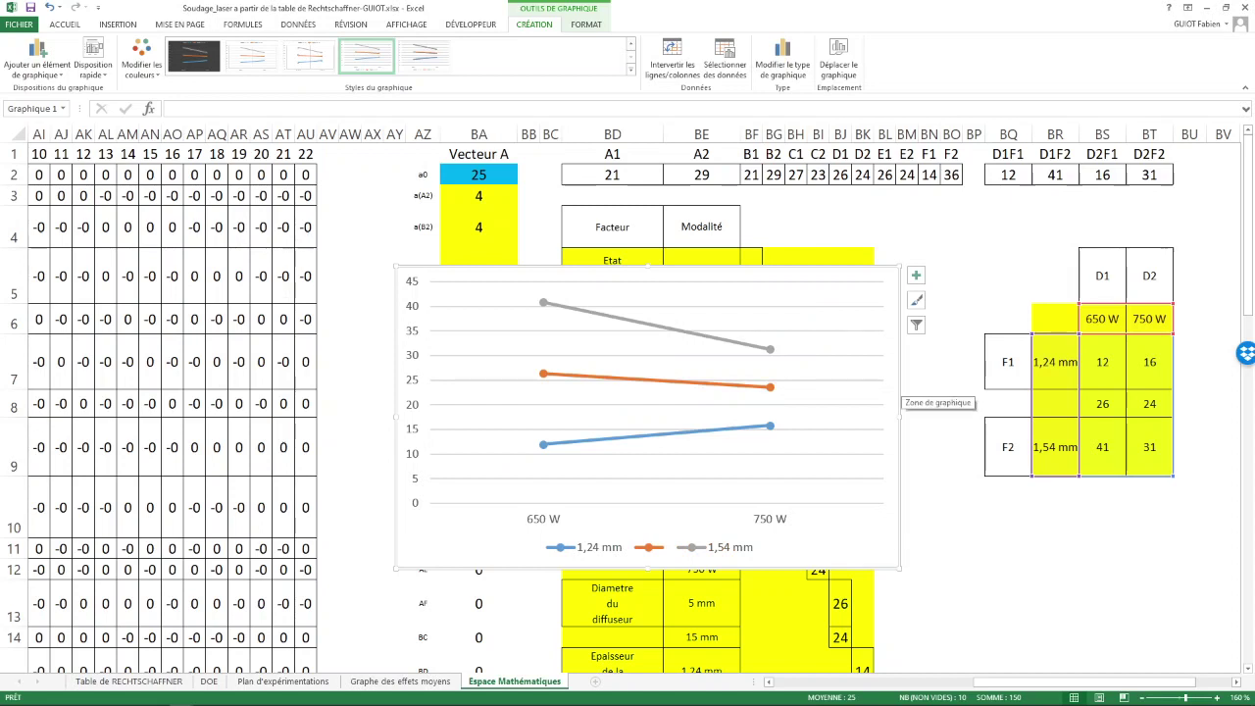
Move the chart to a new sheet named "Couplage Puissance épaisseur".
{"action": "right_click", "coordinate": [899, 384]}
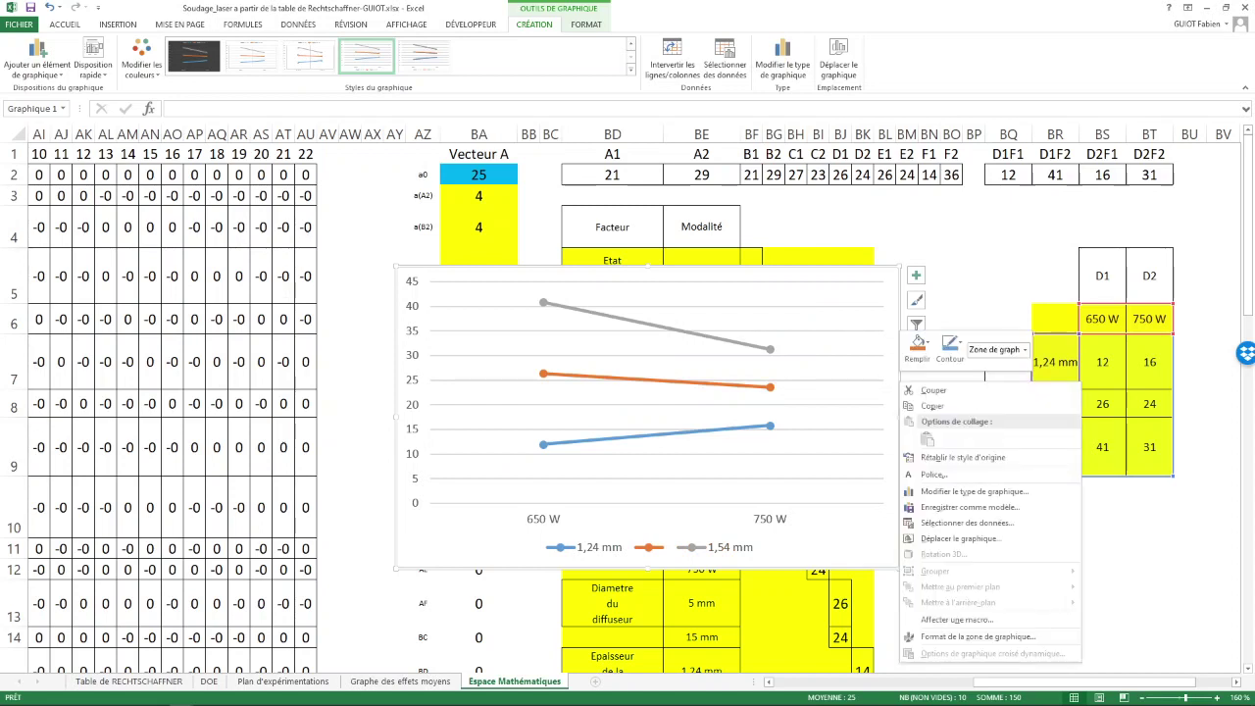
{"action": "left_click", "coordinate": [961, 539]}
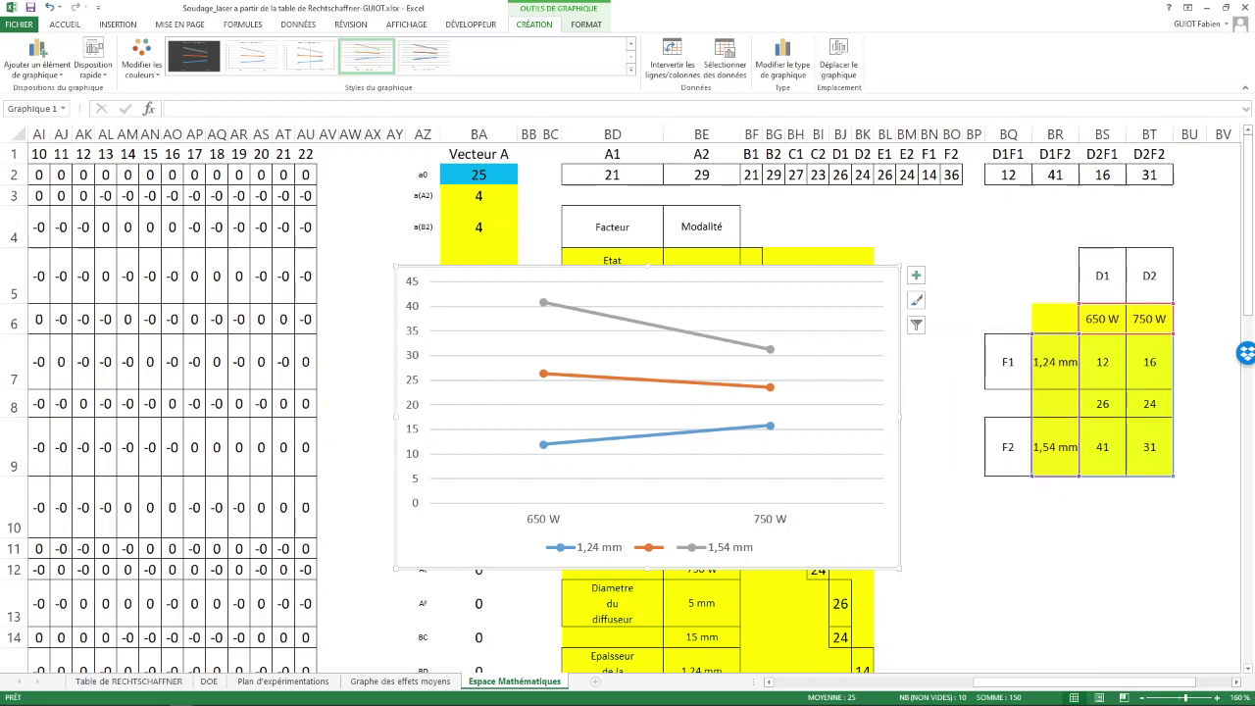
{"action": "key", "text": "alt+n"}
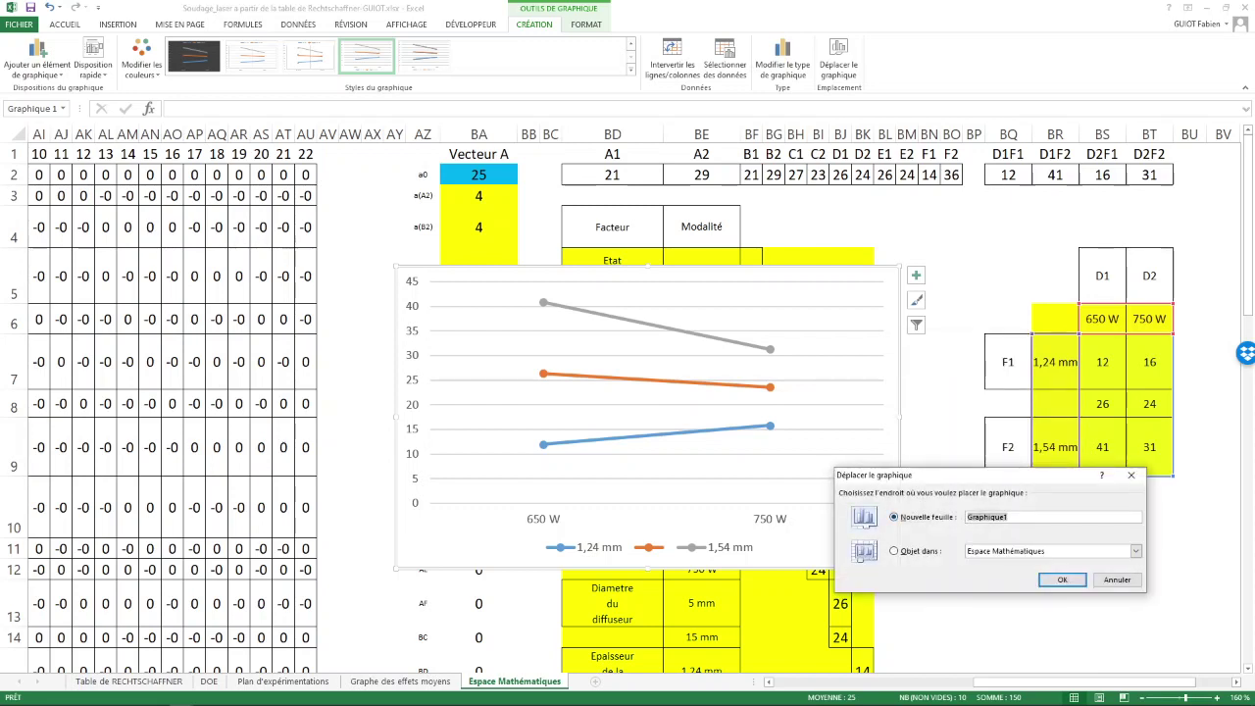
{"action": "type", "text": "Coupage"}
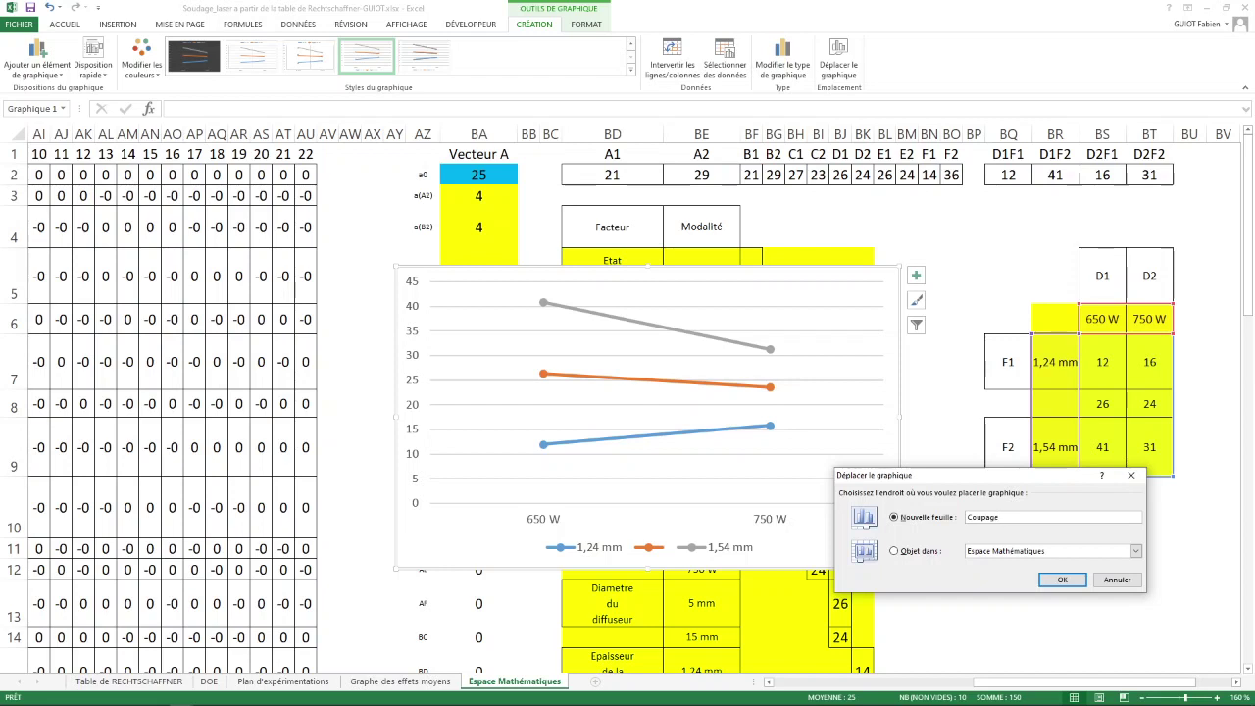
{"action": "key", "text": "BackSpace"}
{"action": "key", "text": "BackSpace"}
{"action": "key", "text": "BackSpace"}
{"action": "type", "text": "la"}
{"action": "type", "text": "ge Puissance épaisseu"}
{"action": "key", "text": "Return"}
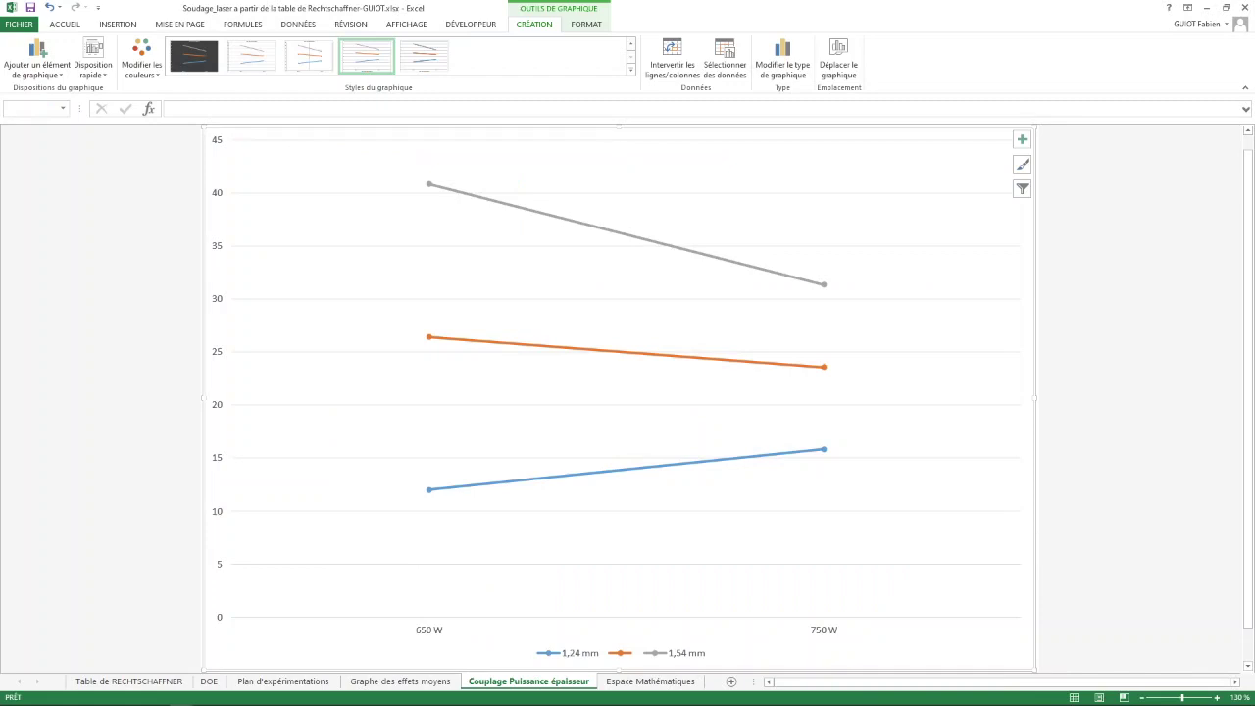
Add data labels to the 1,24 mm and 1,54 mm series of the interaction chart.
{"action": "left_click", "coordinate": [627, 469]}
{"action": "right_click", "coordinate": [679, 465]}
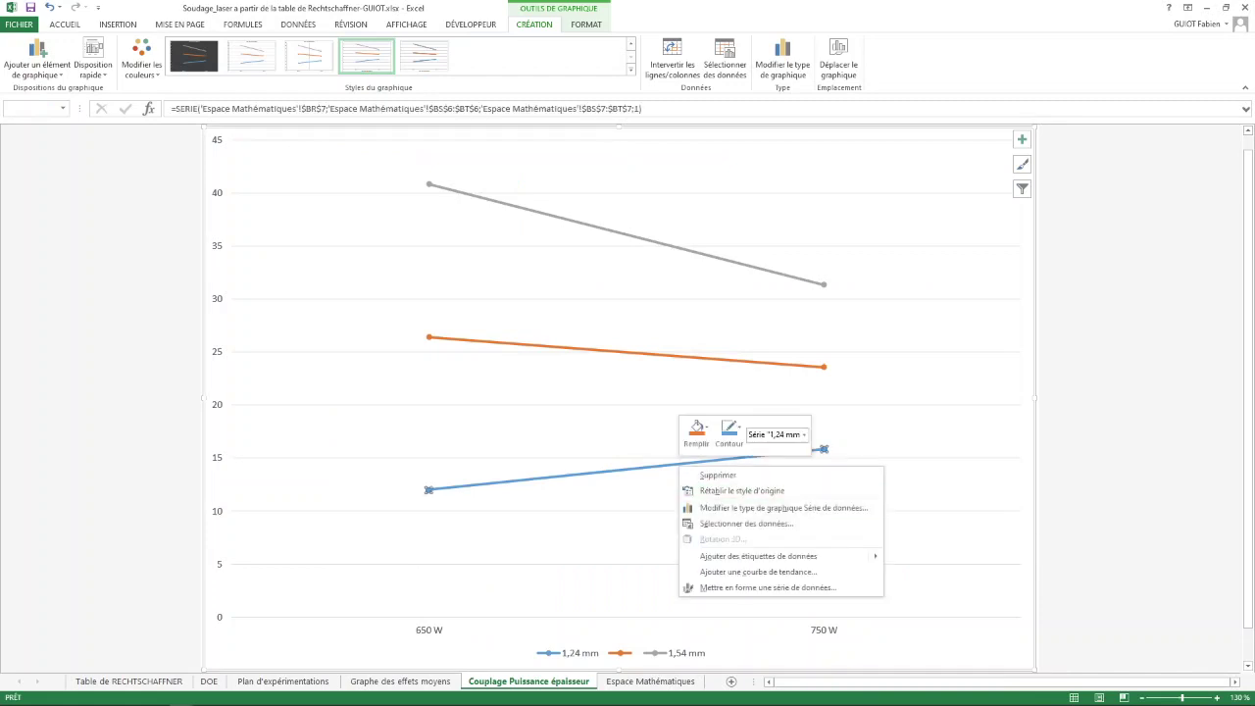
{"action": "mouse_move", "coordinate": [774, 556]}
{"action": "left_click", "coordinate": [962, 556]}
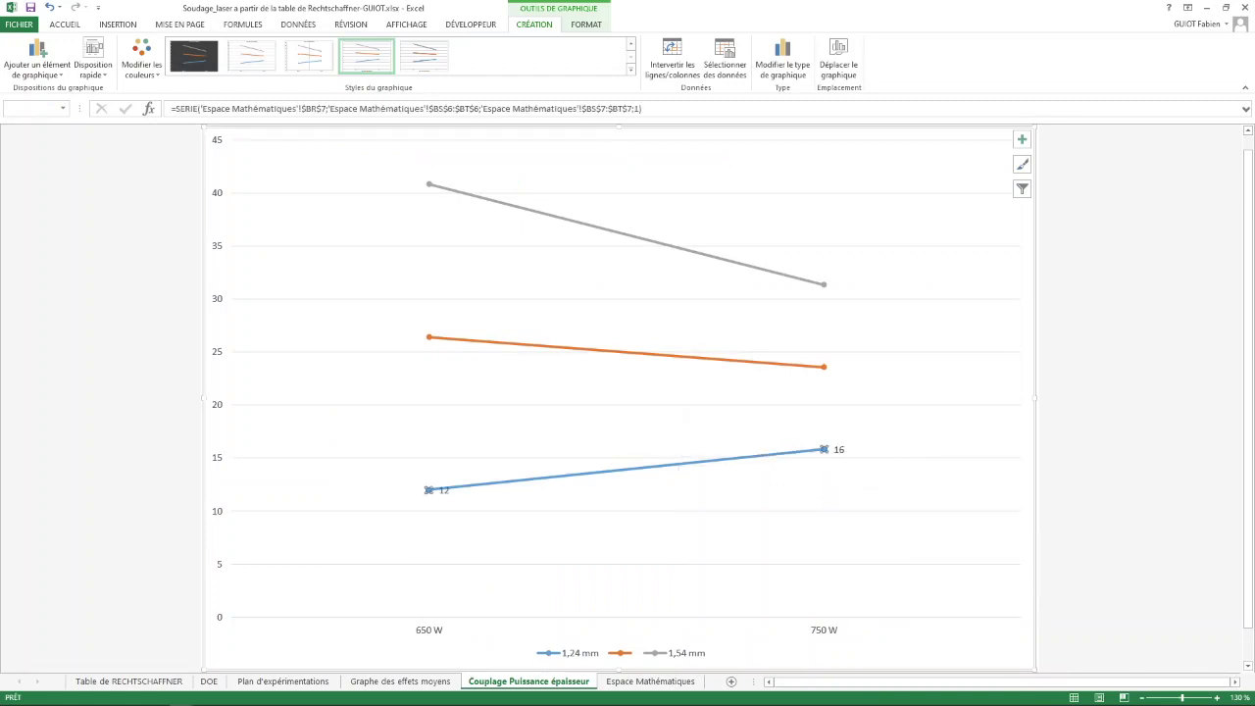
{"action": "right_click", "coordinate": [727, 261]}
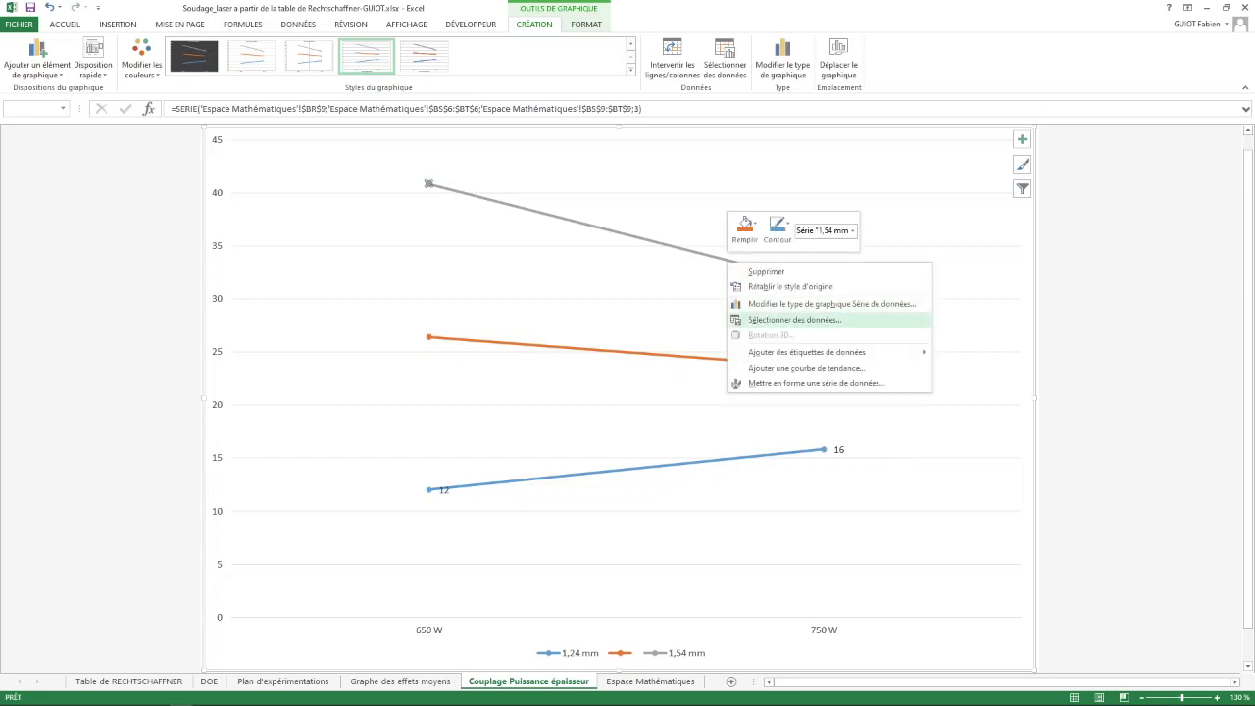
{"action": "left_click", "coordinate": [806, 352]}
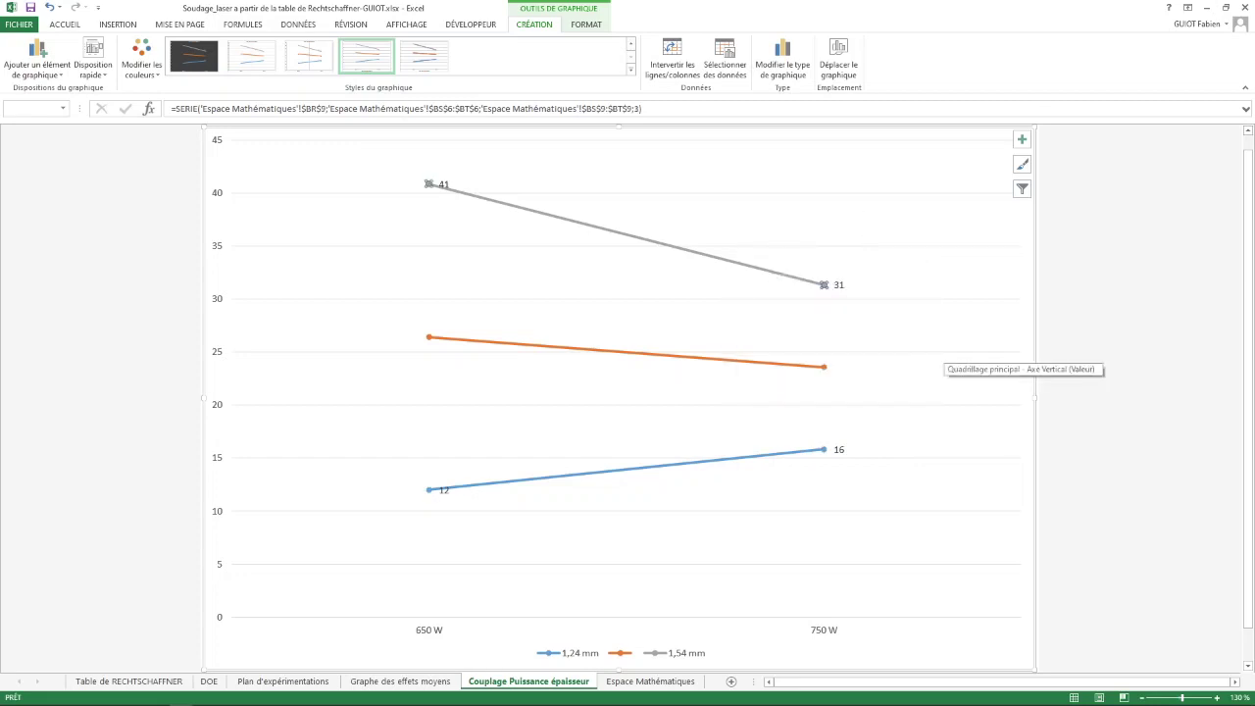
Reposition the 650 W data labels of the 1,54 mm and 1,24 mm series clear of their lines.
{"action": "mouse_move", "coordinate": [441, 185]}
{"action": "left_mouse_down"}
{"action": "mouse_move", "coordinate": [427, 168]}
{"action": "mouse_move", "coordinate": [442, 185]}
{"action": "mouse_move", "coordinate": [419, 190]}
{"action": "left_mouse_up"}
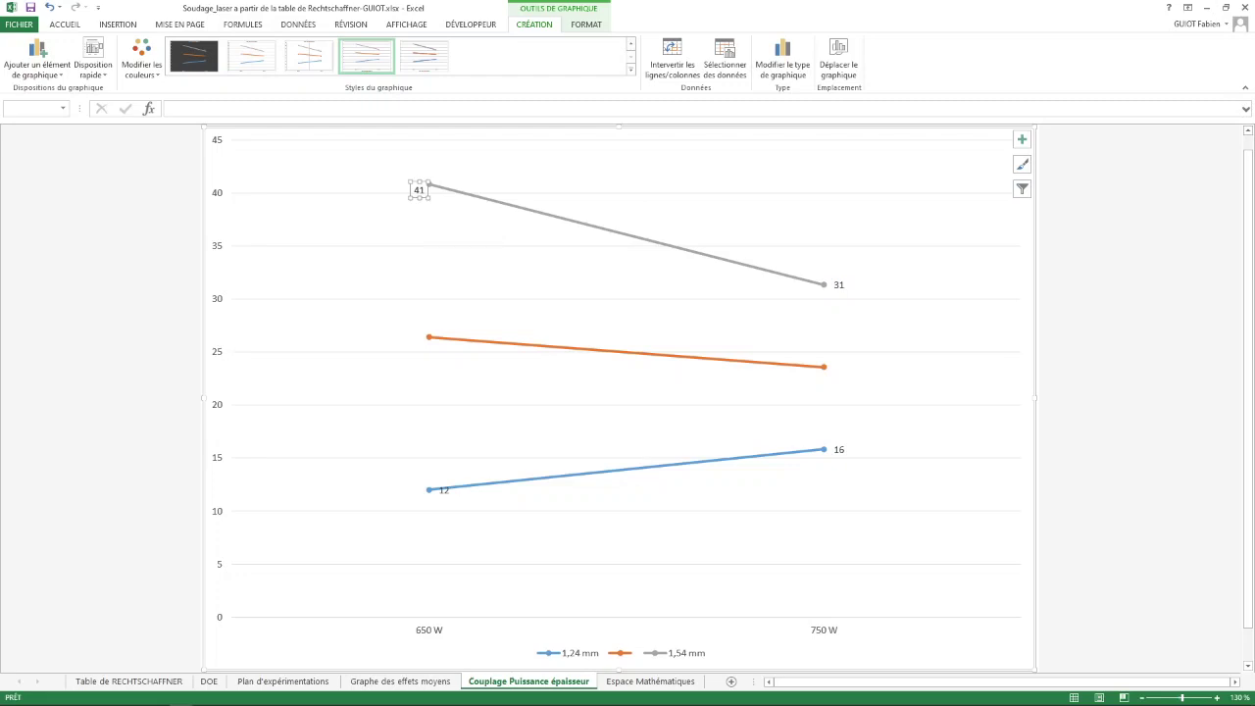
{"action": "left_click", "coordinate": [443, 489]}
{"action": "left_click_drag", "start_coordinate": [444, 490], "coordinate": [426, 508]}
{"action": "left_click", "coordinate": [480, 534]}
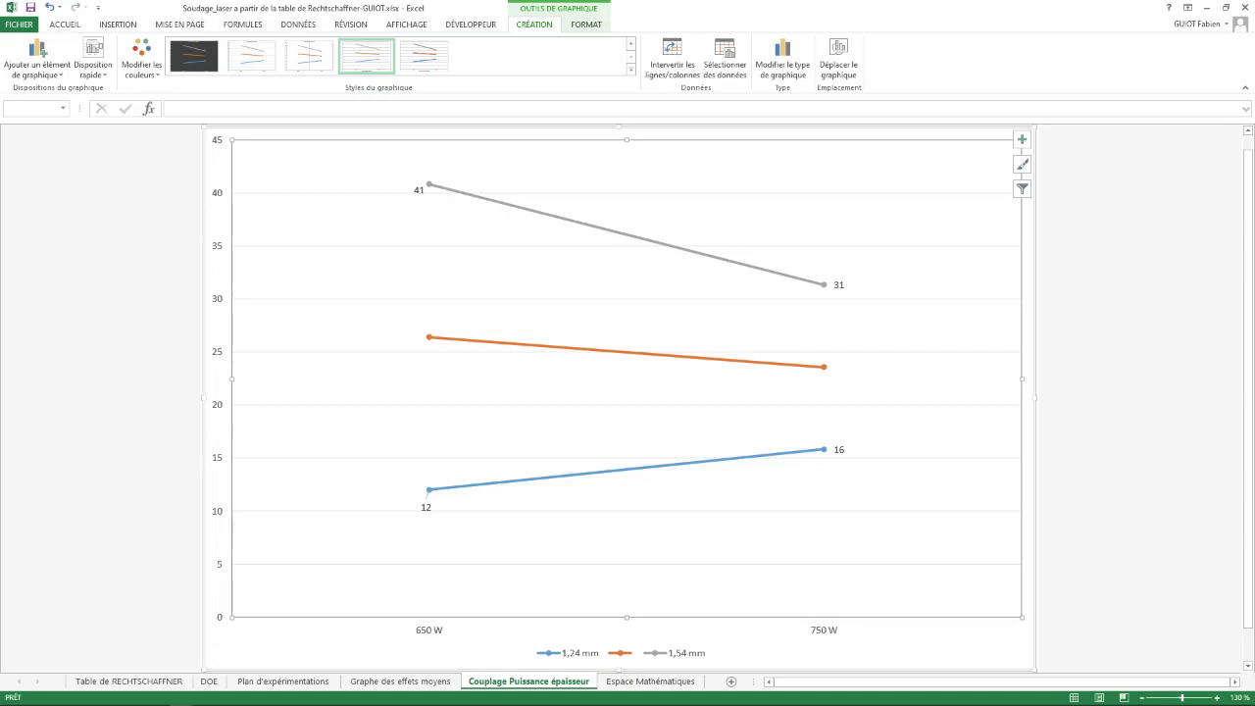
{"action": "left_click", "coordinate": [549, 346]}
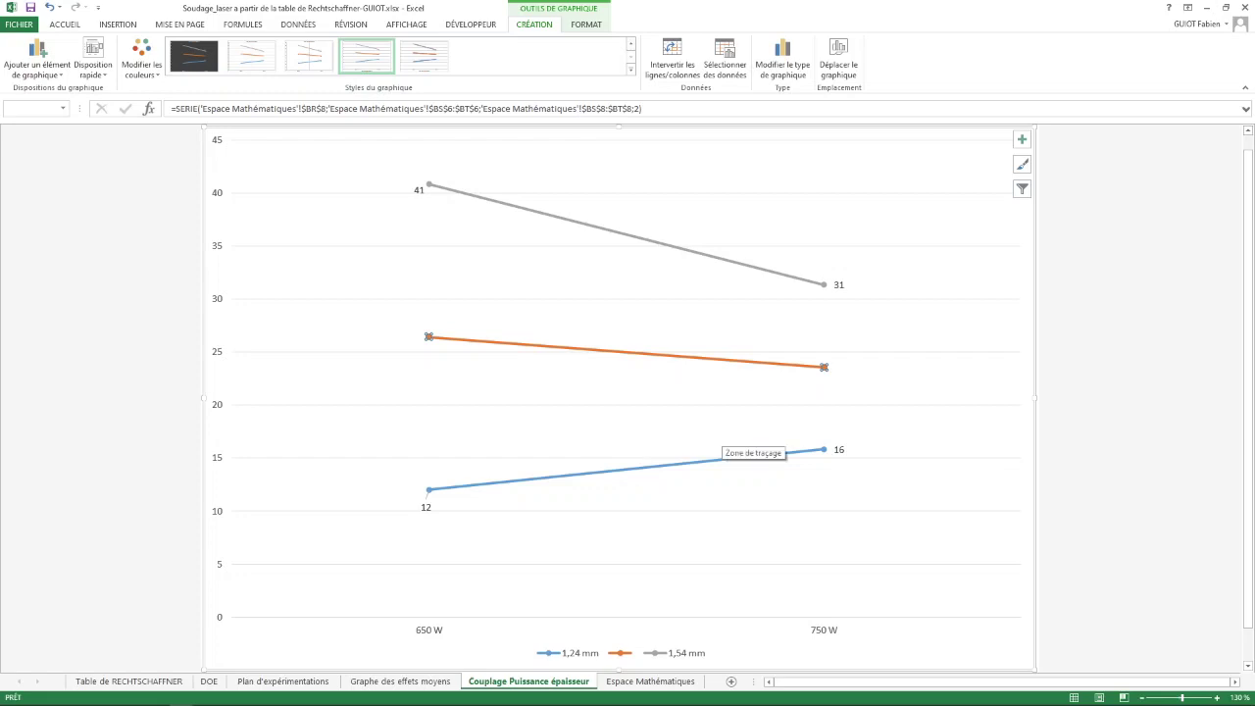
Switch to the PowerPoint slide show and advance to the slide on estimating the factorial design's responses.
{"action": "key", "text": "alt+Tab"}
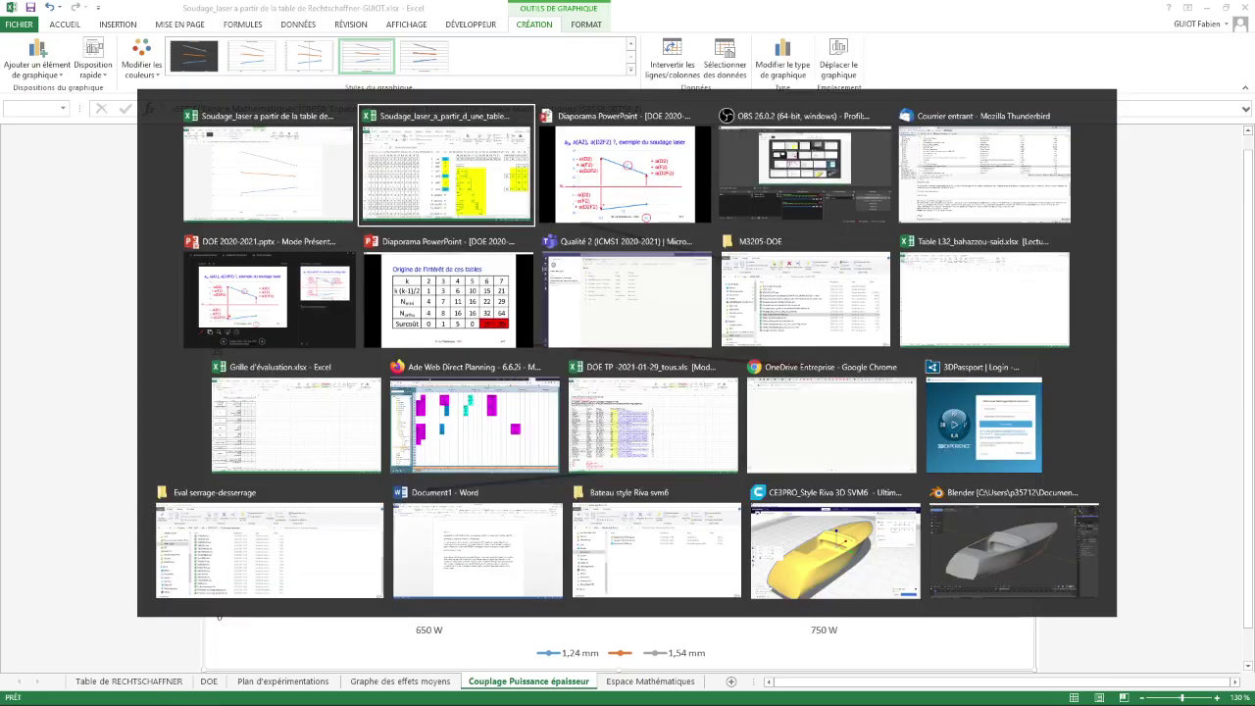
{"action": "key", "text": "alt+Tab"}
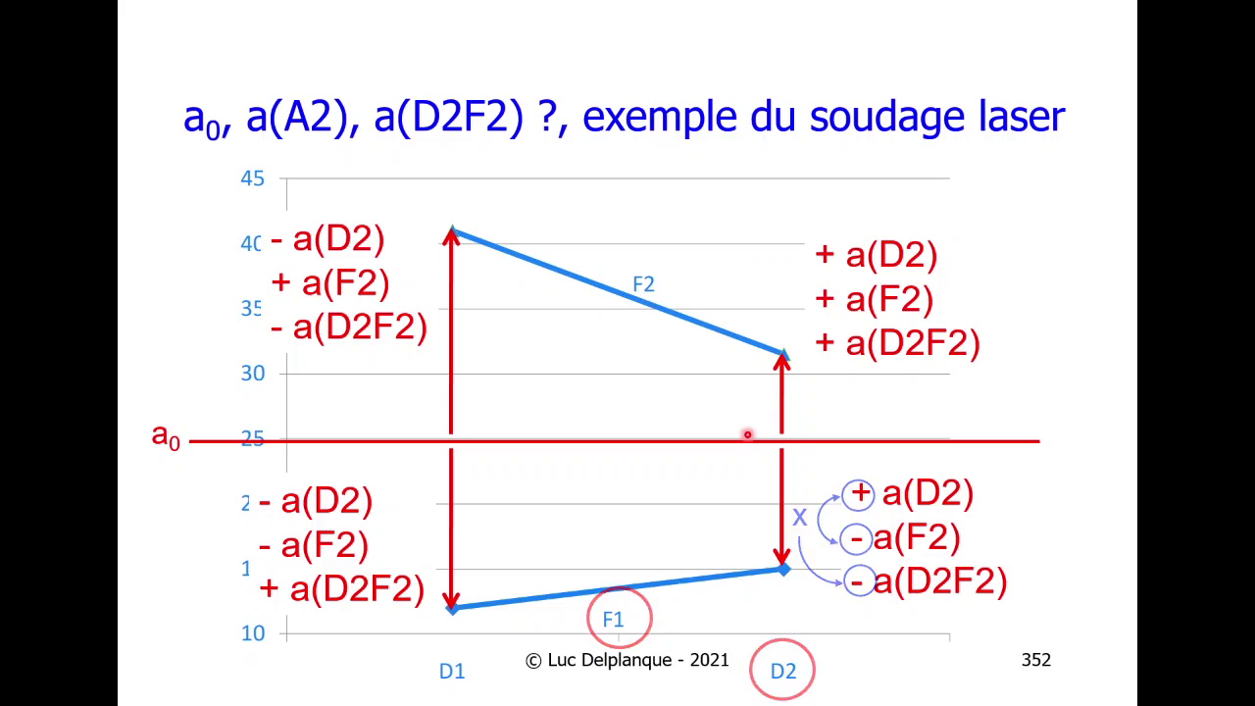
{"action": "left_click", "coordinate": [748, 434]}
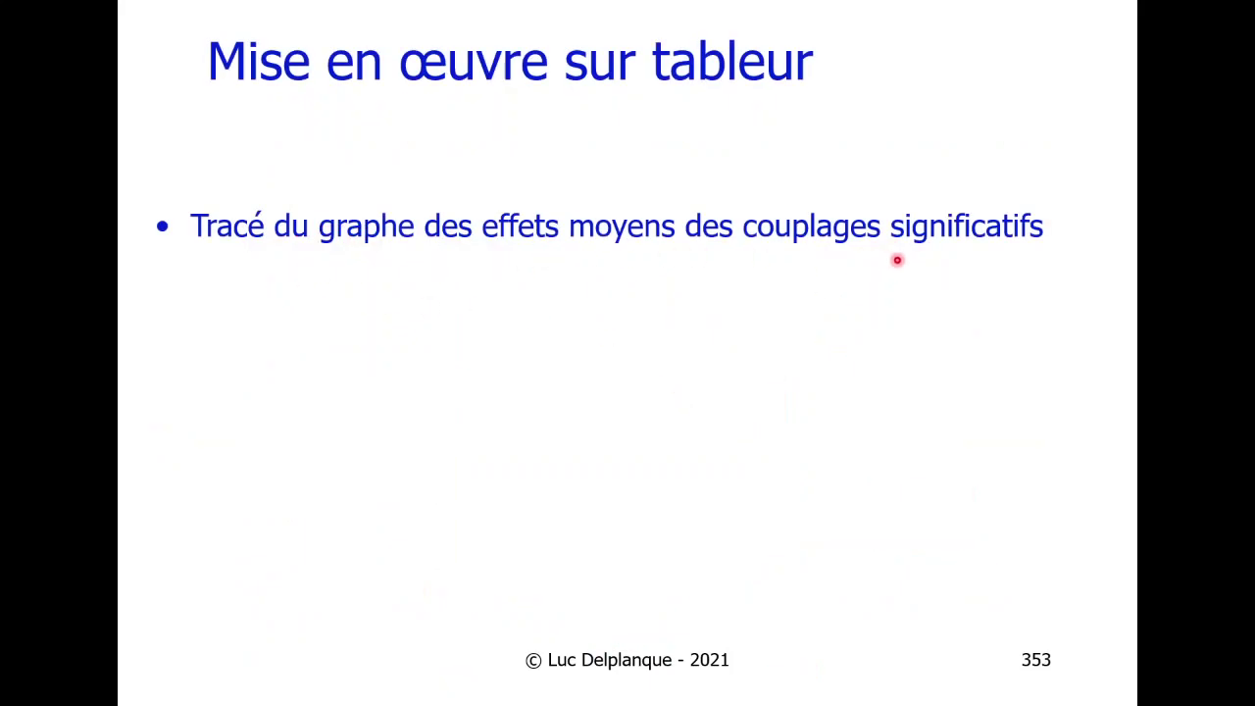
{"action": "key", "text": "Right"}
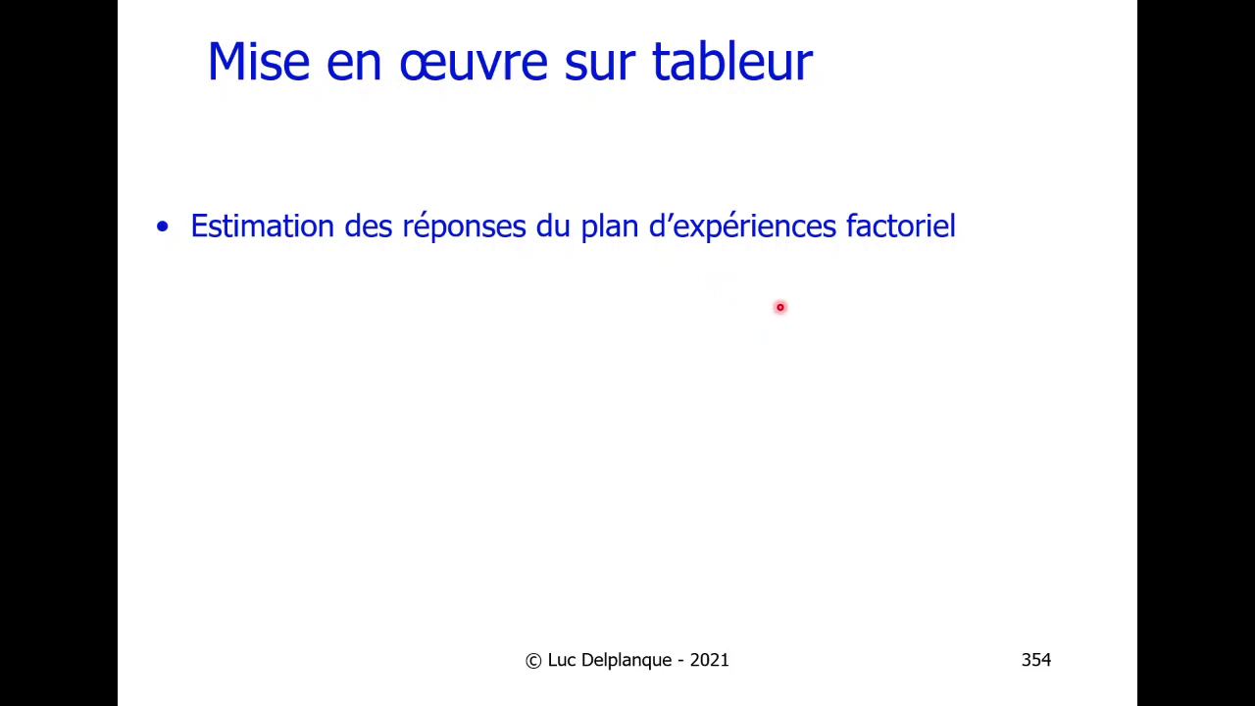
Return to the laser welding workbook in Excel and review the mean responses in BD2:BO2 and the matrices on "Espace Mathématiques".
{"action": "key", "text": "alt+Tab"}
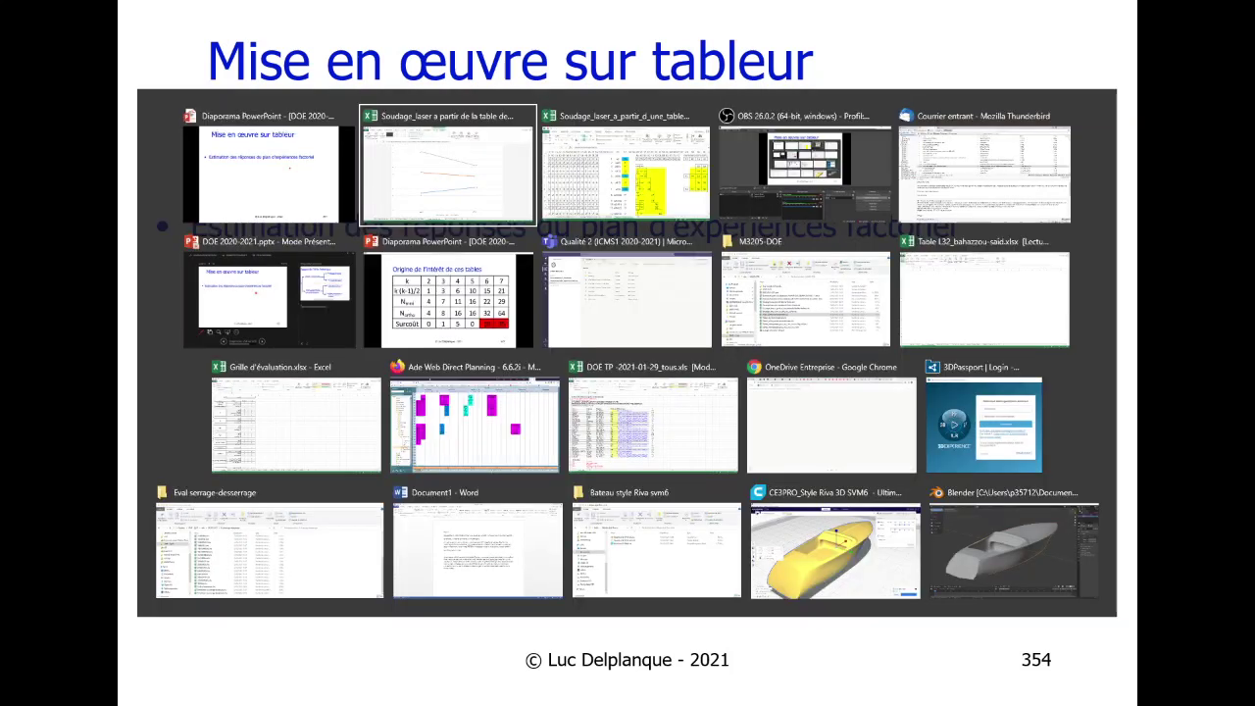
{"action": "key", "text": "alt+Tab"}
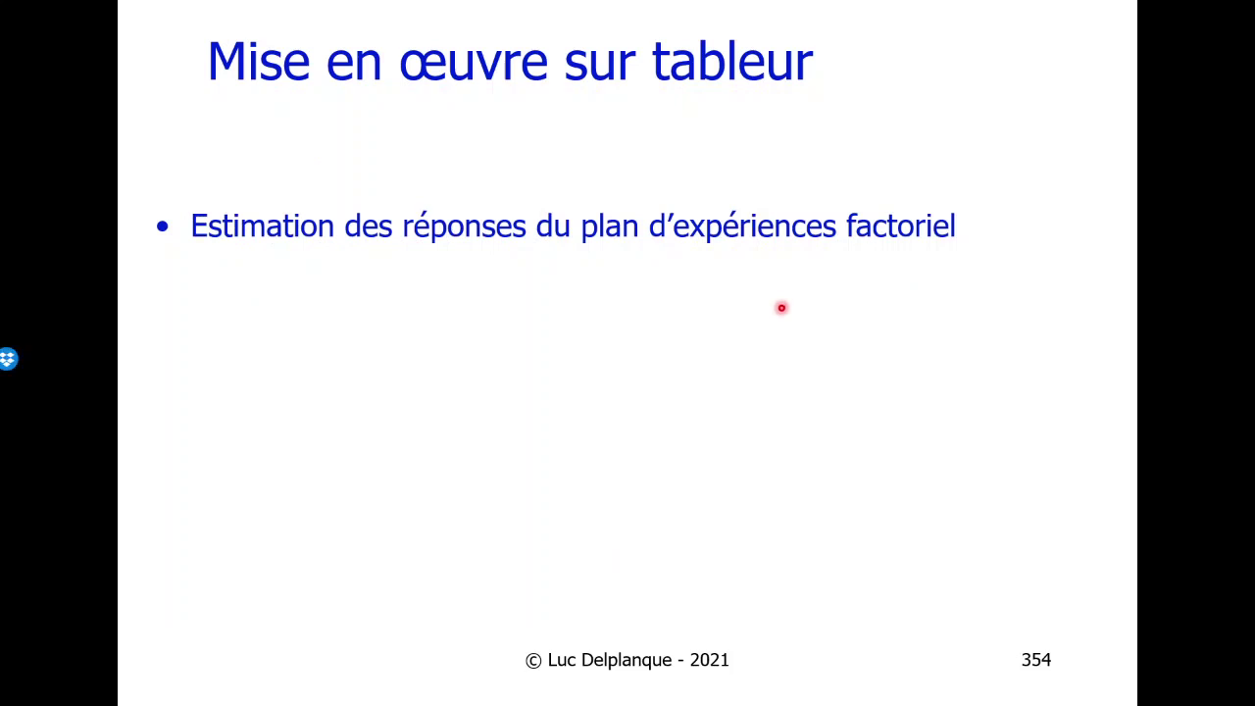
{"action": "key", "text": "alt+Tab"}
{"action": "key", "text": "alt+Tab"}
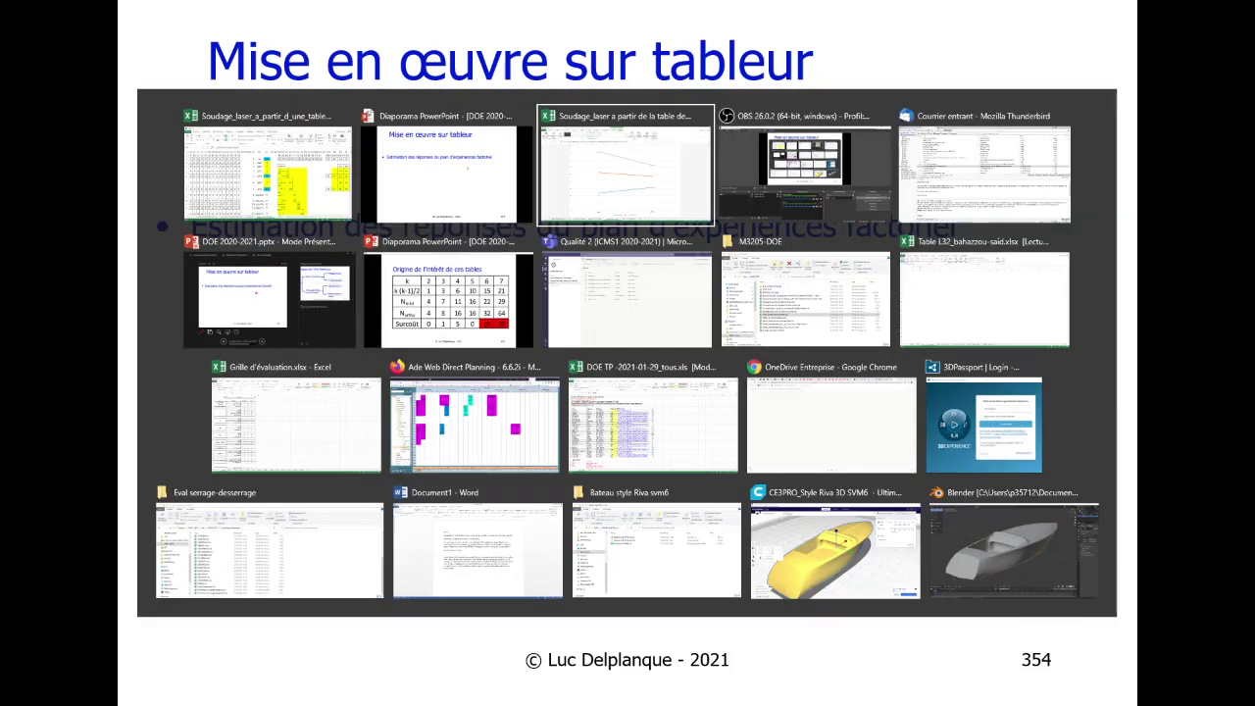
{"action": "key", "text": "ctrl+Page_Down"}
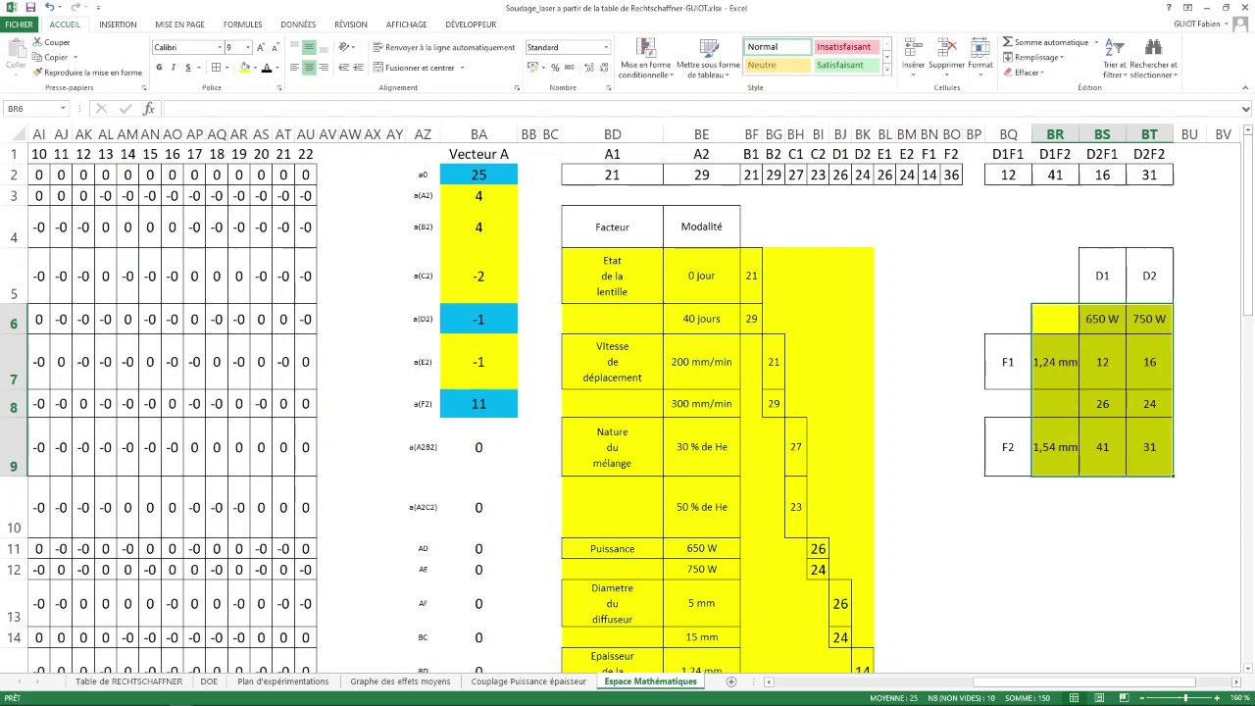
{"action": "left_click_drag", "start_coordinate": [612, 175], "coordinate": [950, 175]}
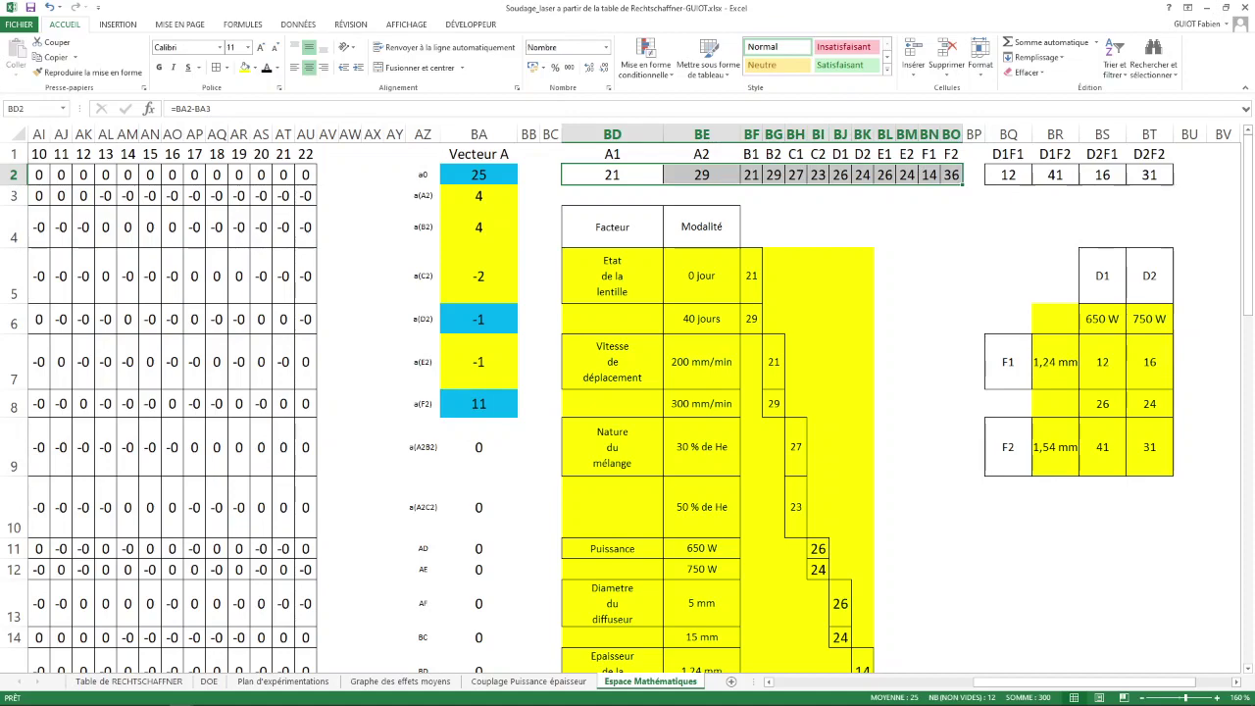
{"action": "left_click_drag", "start_coordinate": [1046, 683], "coordinate": [849, 682]}
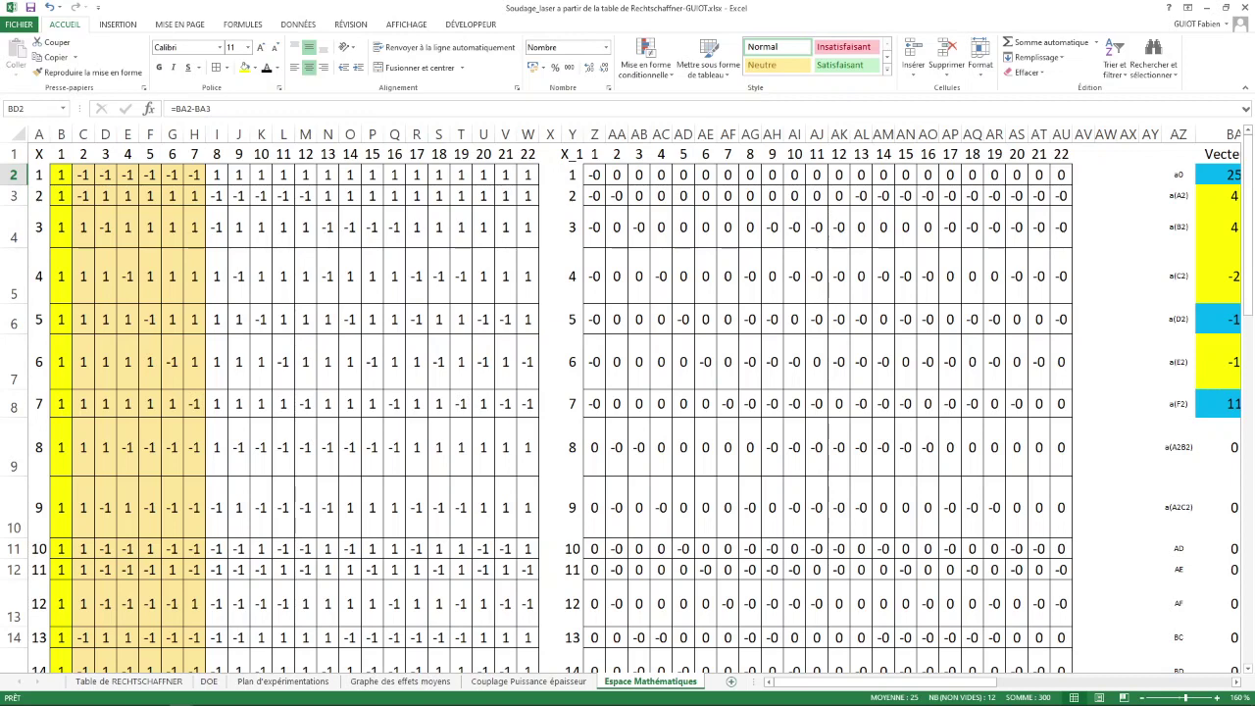
Add a new worksheet named "estimation" and hide its gridlines.
{"action": "left_click", "coordinate": [731, 681]}
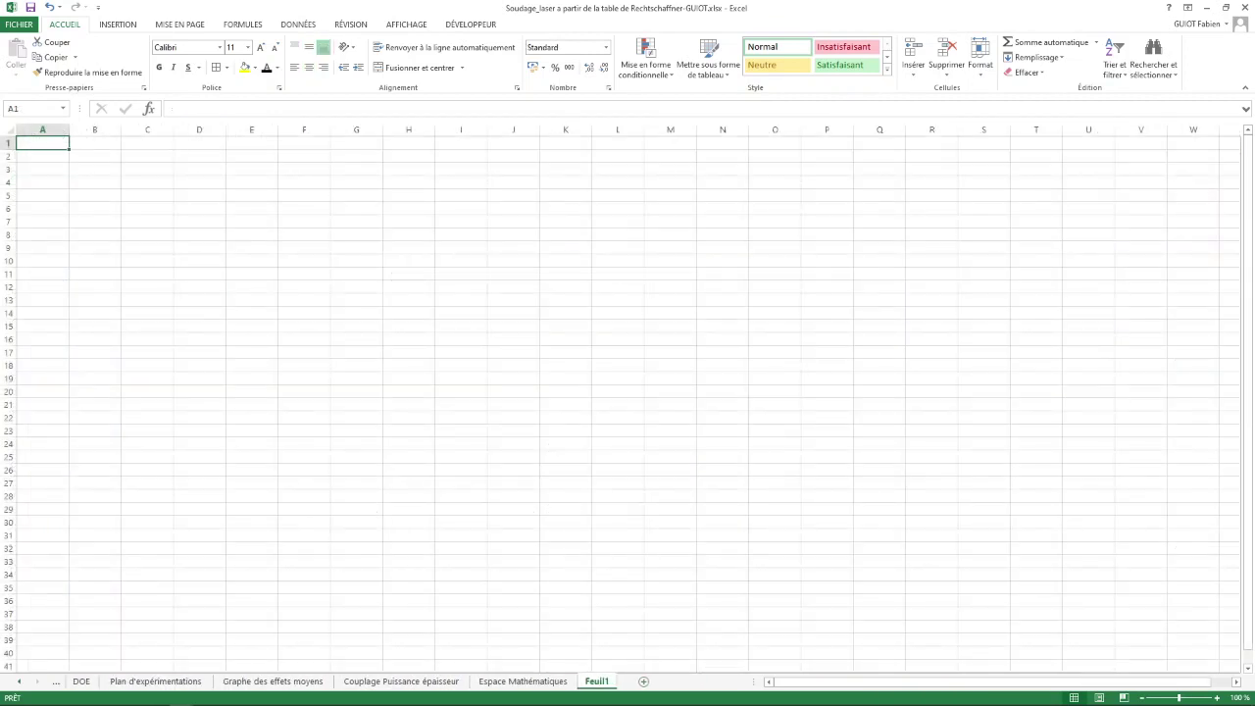
{"action": "right_click", "coordinate": [597, 680]}
{"action": "left_click", "coordinate": [637, 561]}
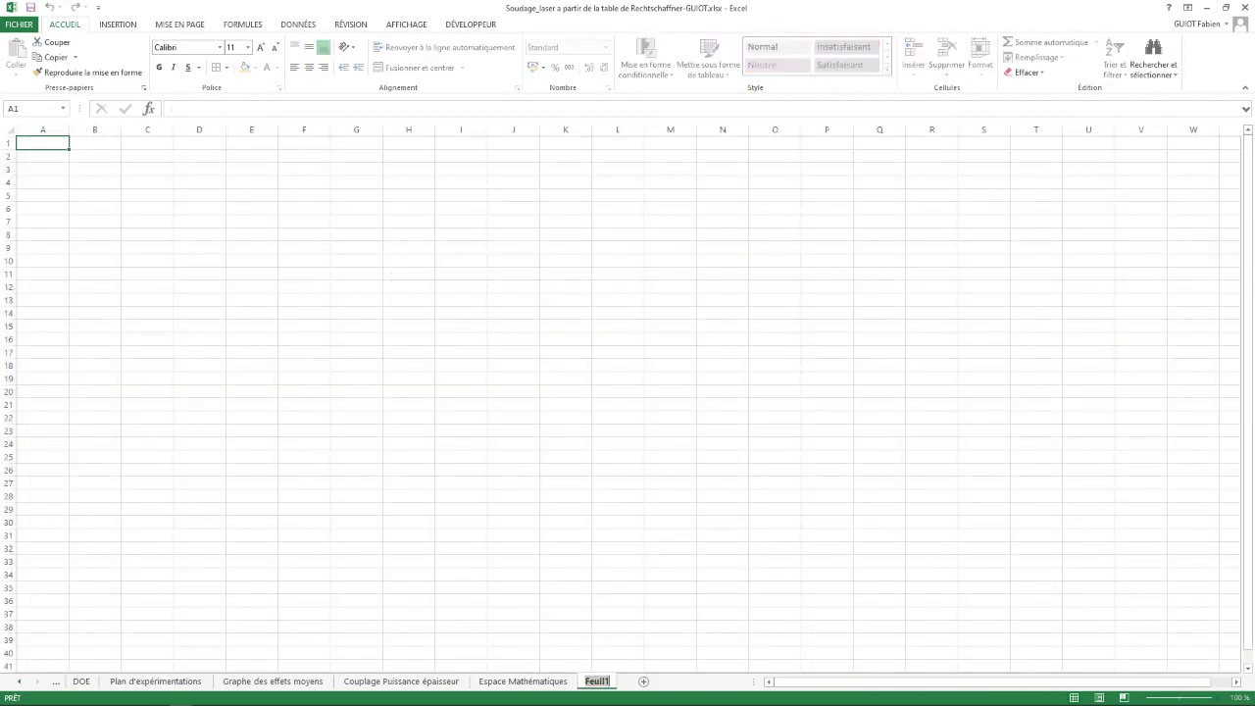
{"action": "type", "text": "estimation"}
{"action": "key", "text": "Return"}
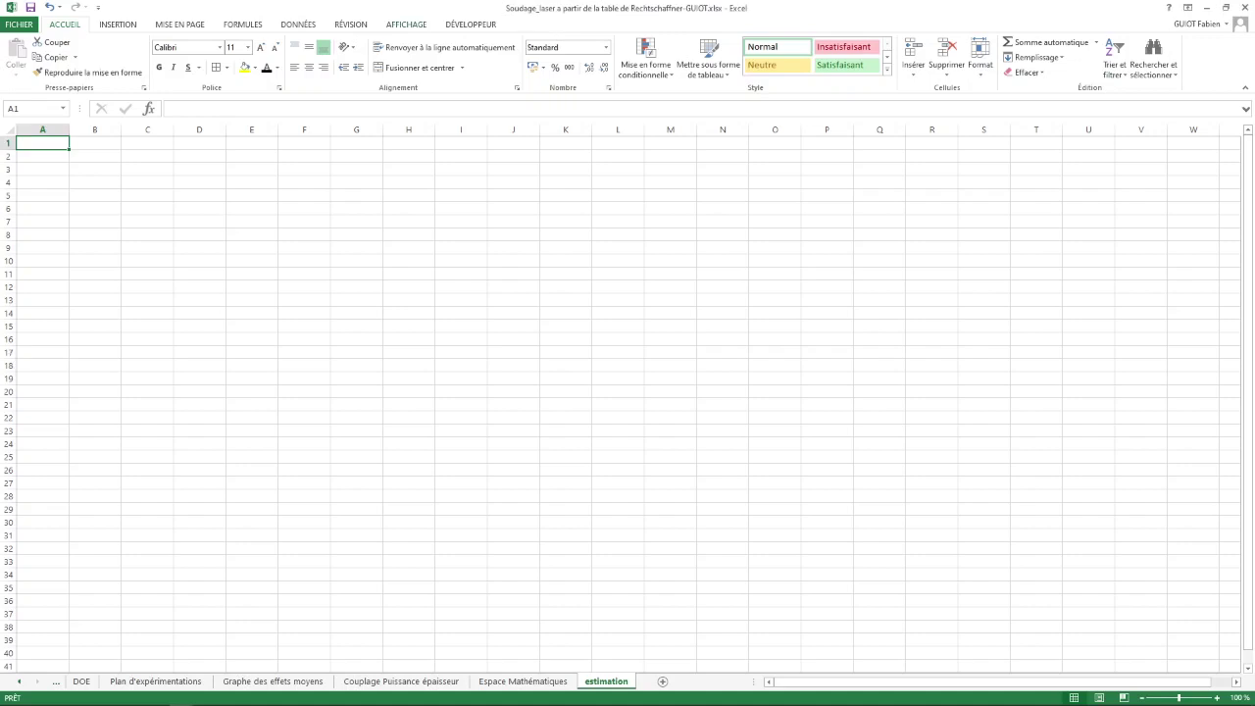
{"action": "left_click", "coordinate": [406, 24]}
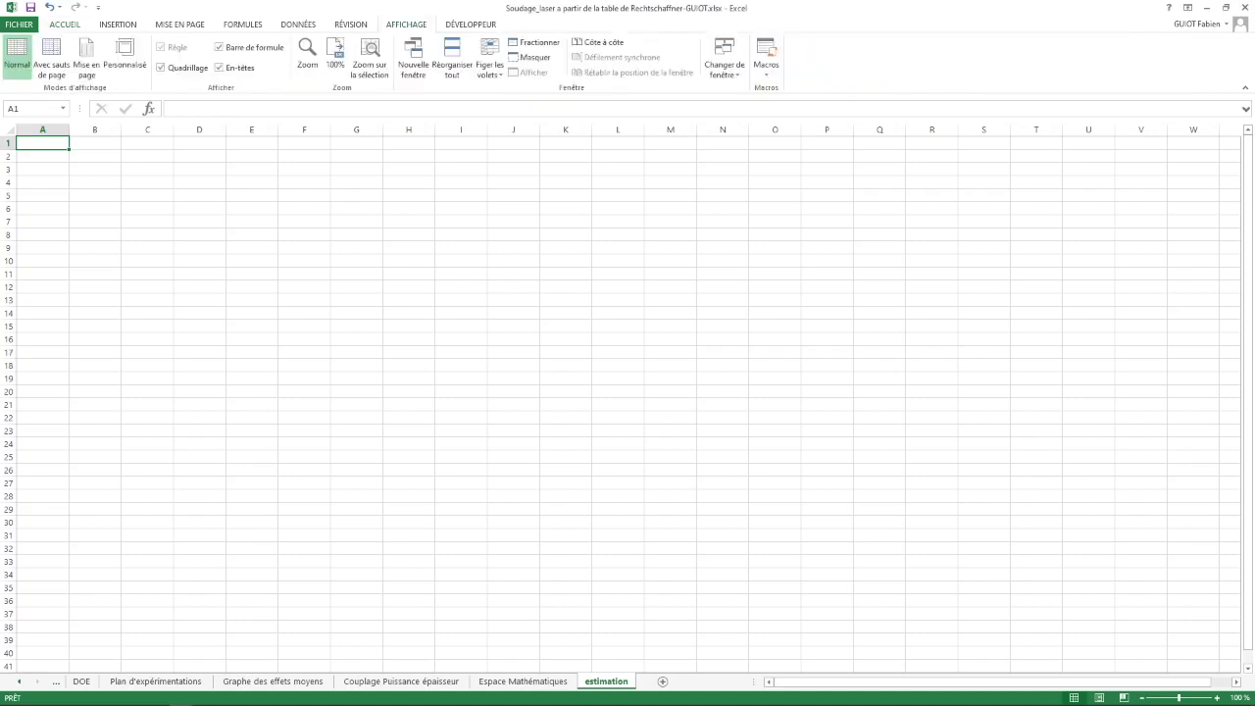
{"action": "left_click", "coordinate": [160, 67]}
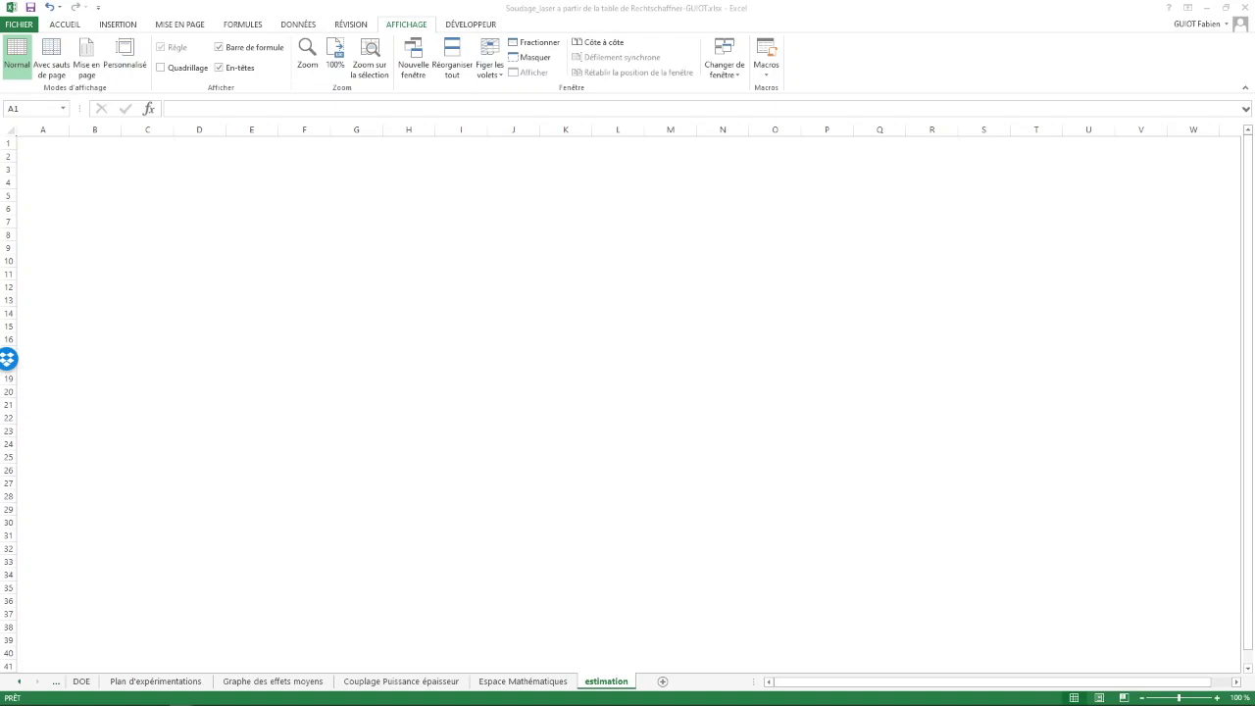
{"action": "left_click", "coordinate": [42, 143]}
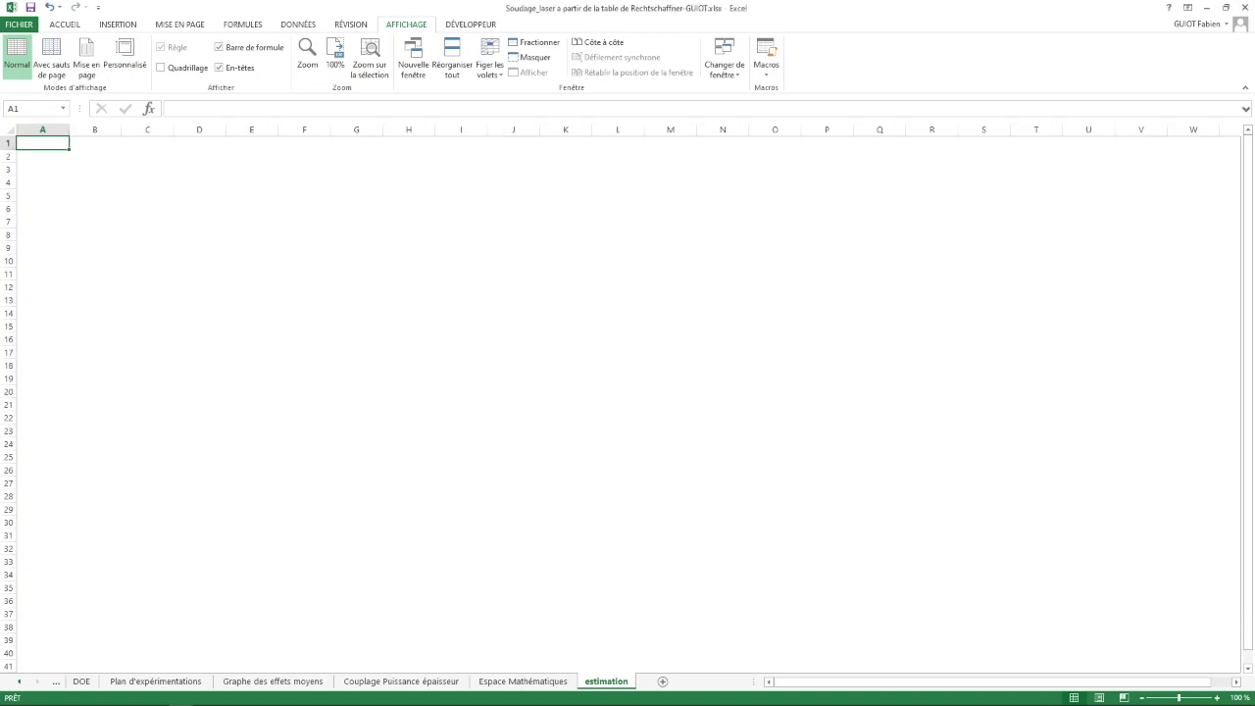
{"action": "left_click", "coordinate": [42, 170]}
{"action": "left_click", "coordinate": [95, 169]}
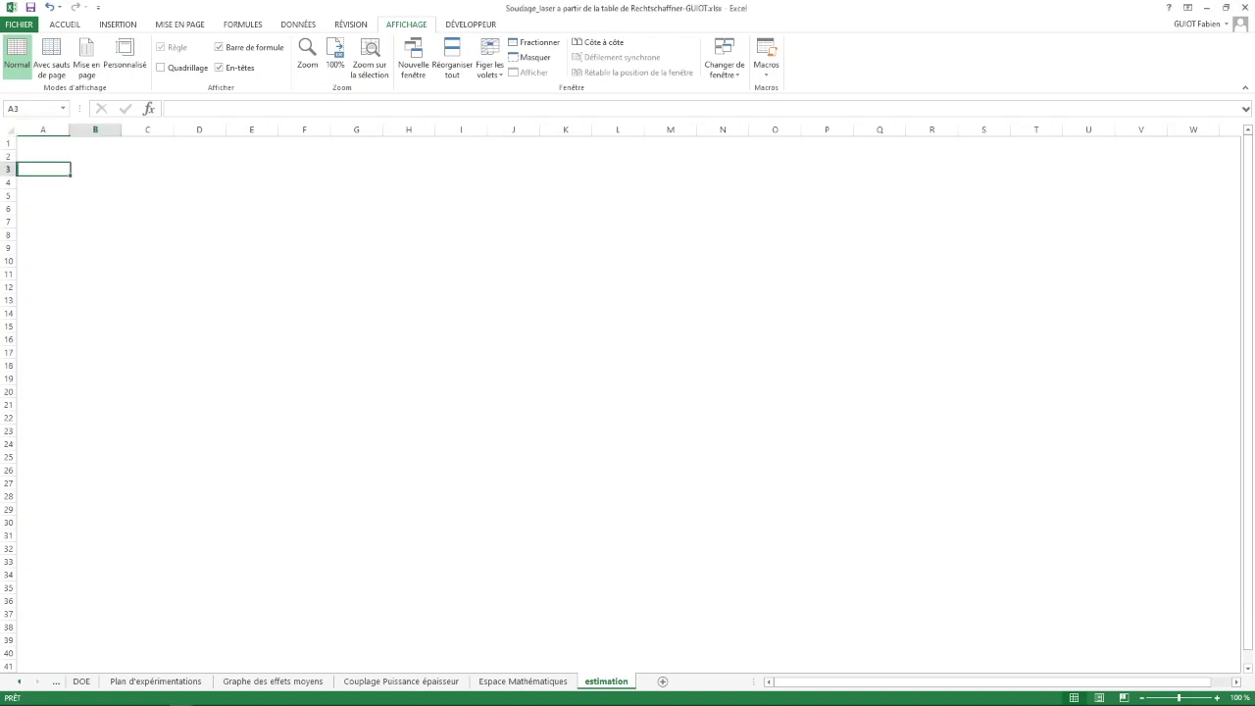
{"action": "type", "text": "A"}
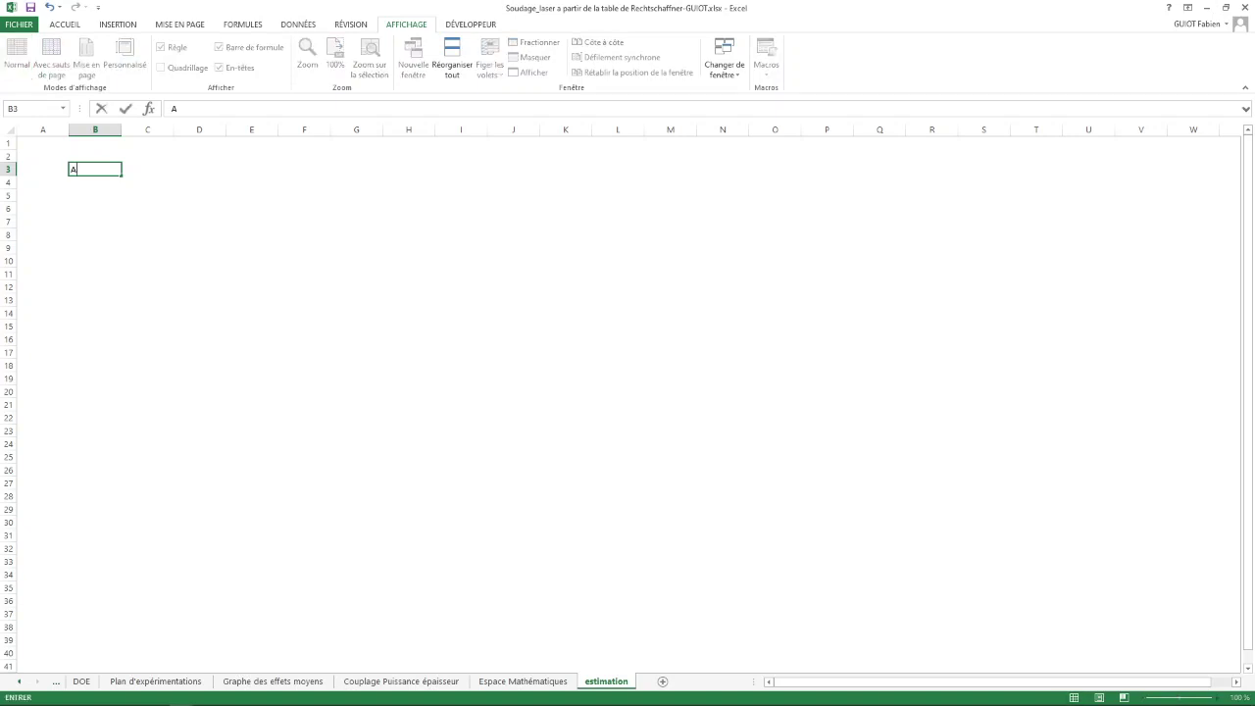
{"action": "type", "text": "B"}
{"action": "key", "text": "Tab"}
{"action": "type", "text": "C"}
{"action": "key", "text": "Tab"}
{"action": "type", "text": "D"}
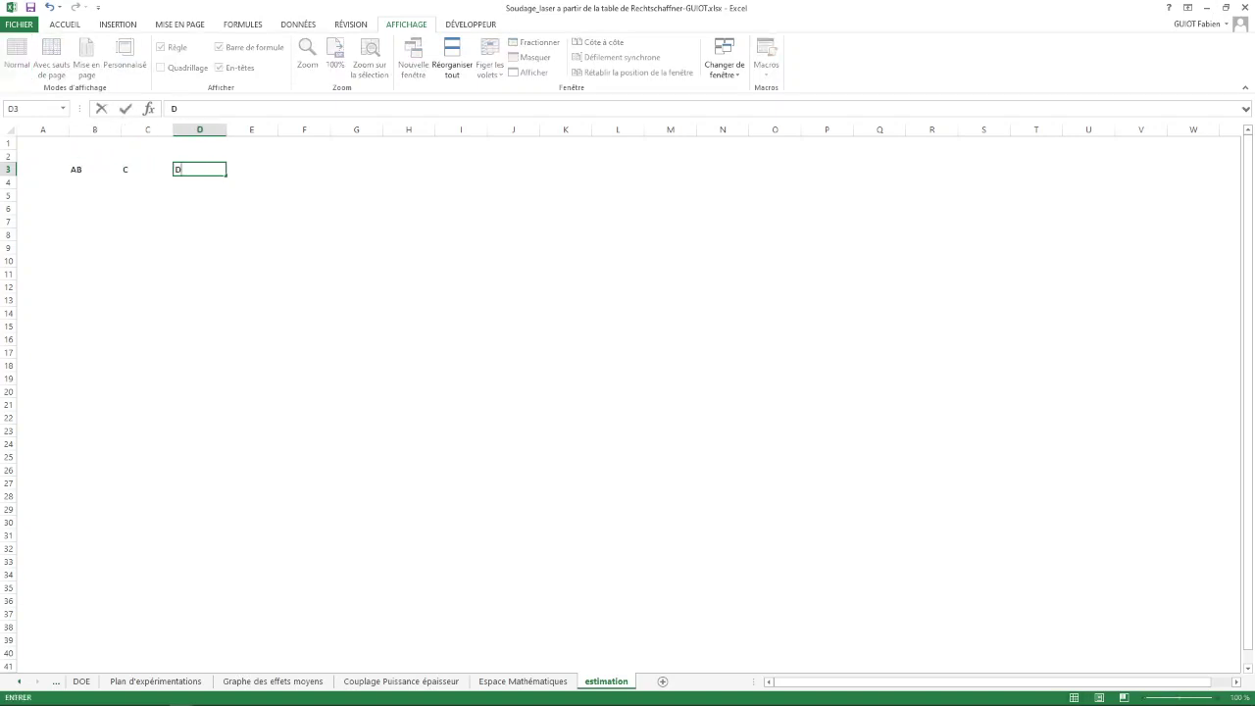
{"action": "key", "text": "Tab"}
{"action": "key", "text": "Left"}
{"action": "key", "text": "Left"}
{"action": "key", "text": "Left"}
{"action": "key", "text": "Left"}
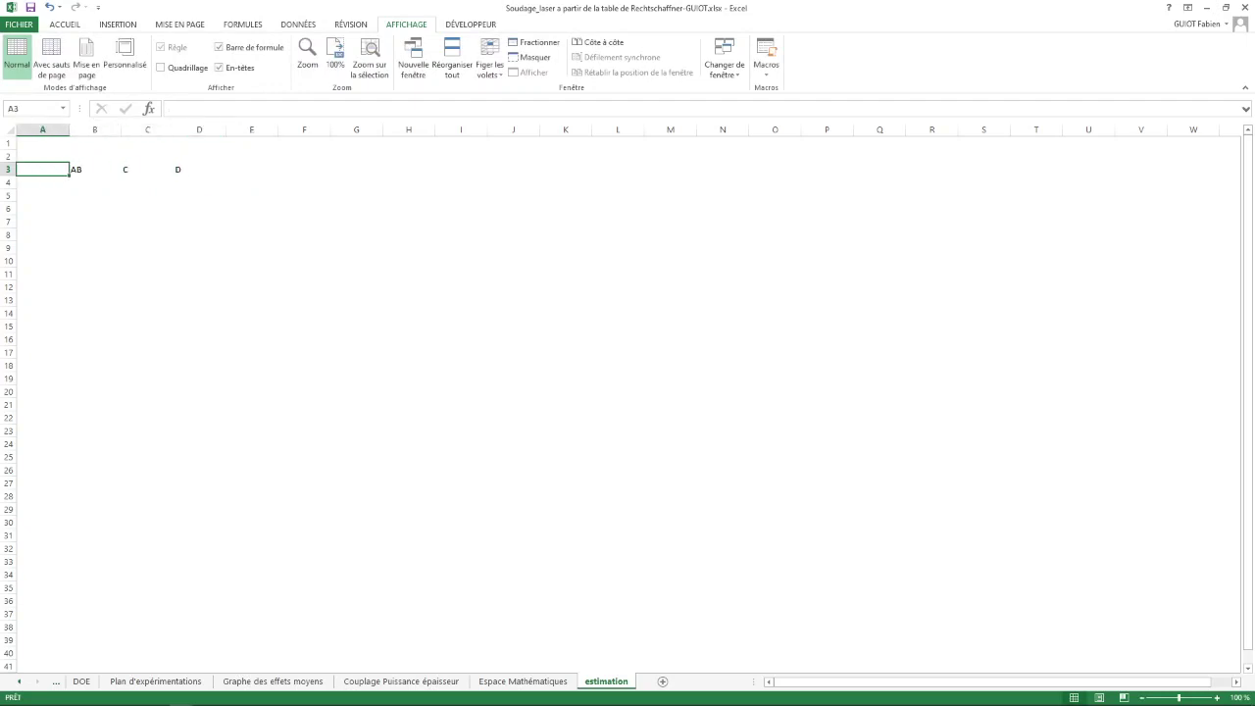
Enter the factor headers A, B, C, D, E and F in cells B3 to G3.
{"action": "key", "text": "Right"}
{"action": "key", "text": "Right"}
{"action": "type", "text": "B"}
{"action": "key", "text": "Tab"}
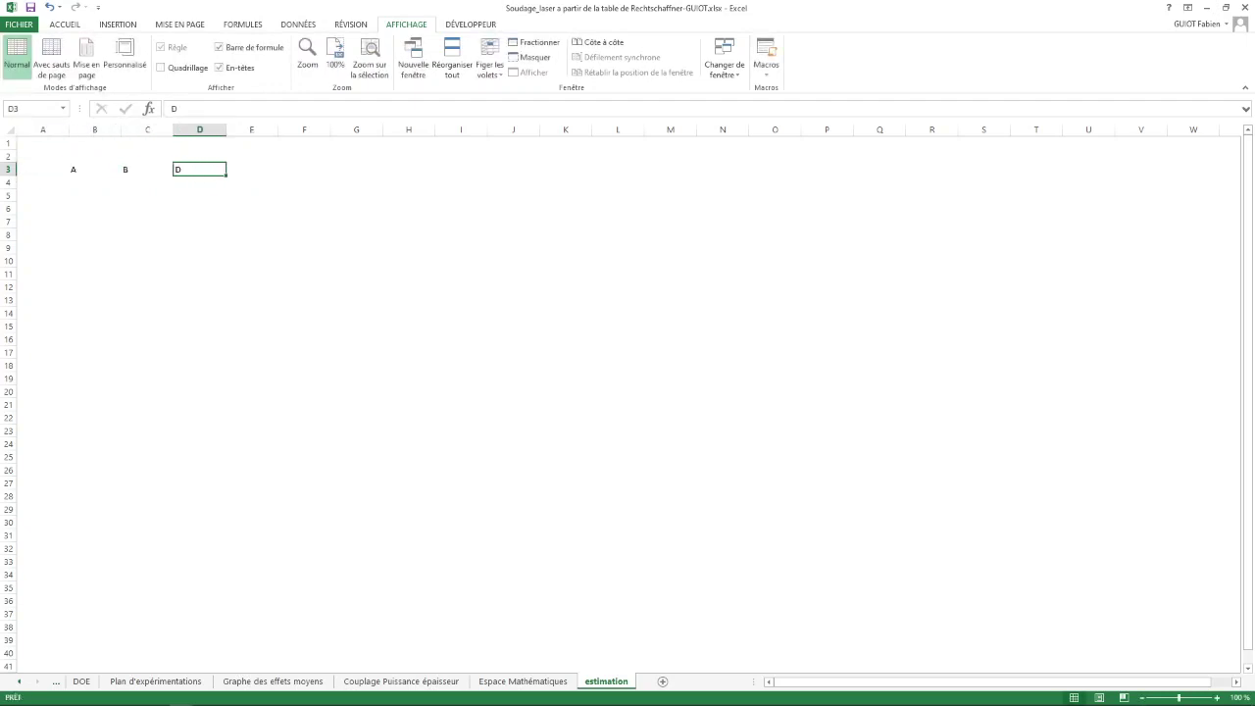
{"action": "type", "text": "C"}
{"action": "key", "text": "Tab"}
{"action": "type", "text": "D"}
{"action": "key", "text": "Tab"}
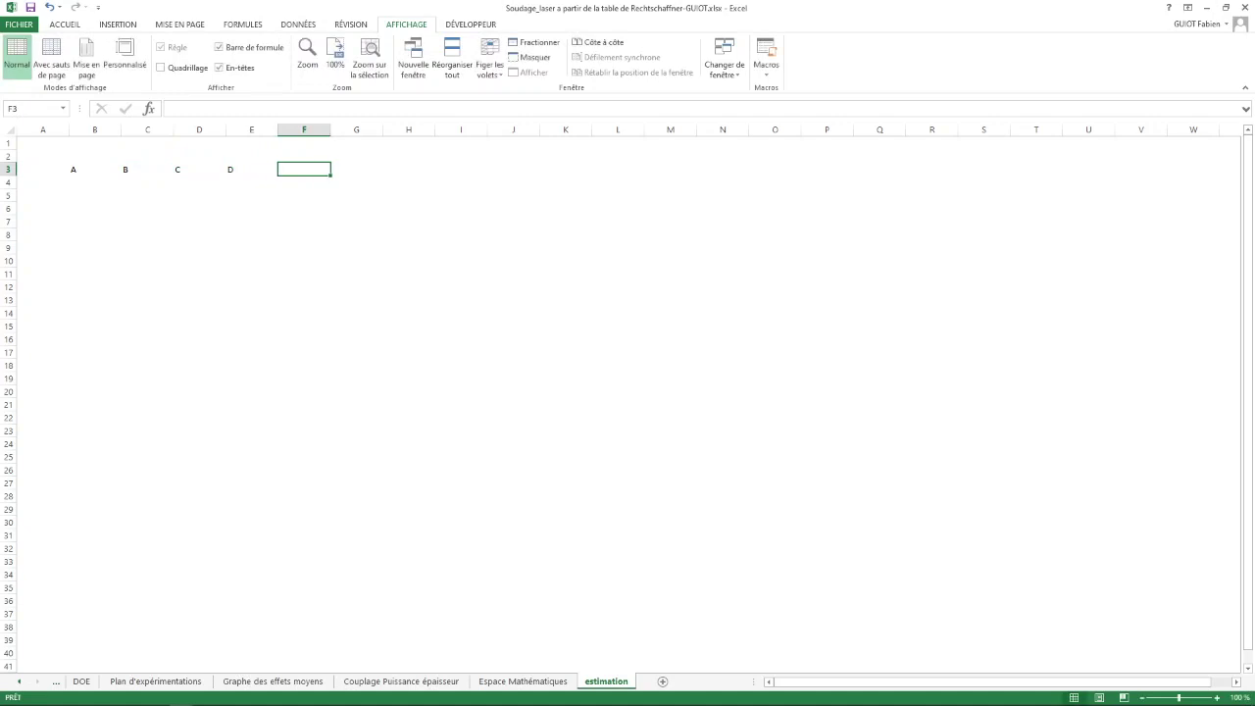
{"action": "type", "text": "E"}
{"action": "key", "text": "Tab"}
{"action": "type", "text": "F"}
{"action": "key", "text": "Tab"}
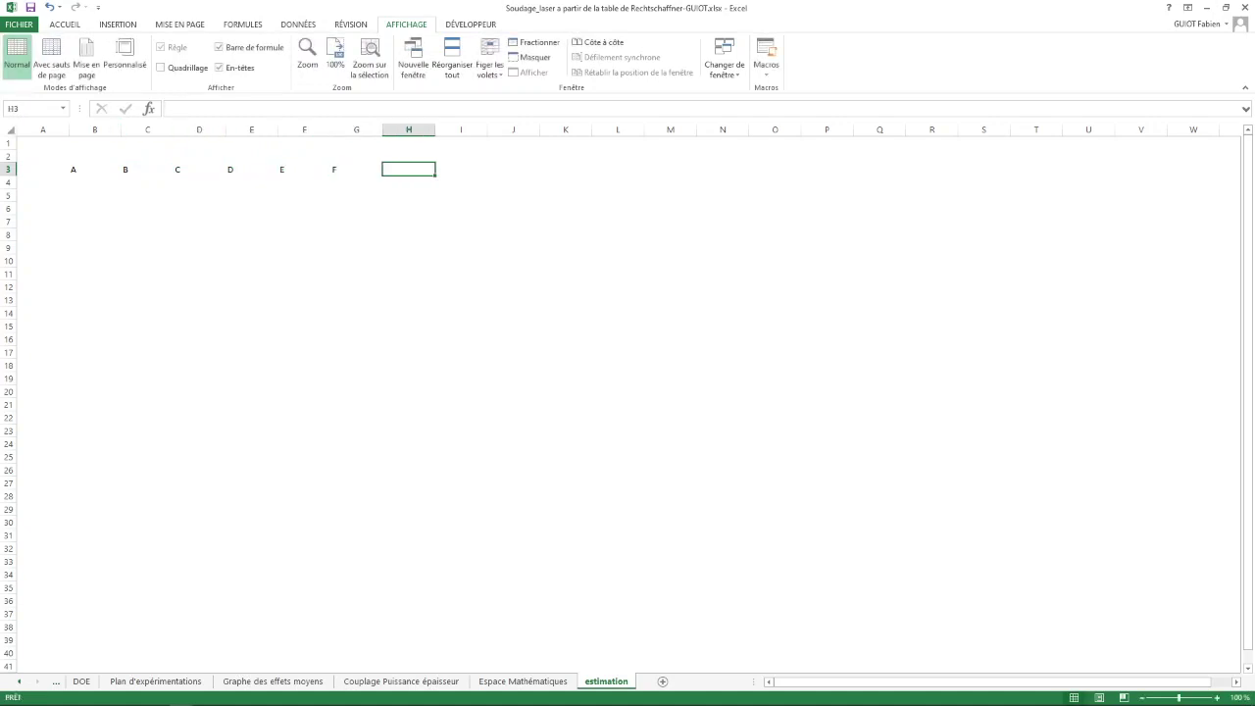
Center the contents of all cells on the estimation sheet both vertically and horizontally.
{"action": "left_click", "coordinate": [9, 130]}
{"action": "left_click", "coordinate": [65, 24]}
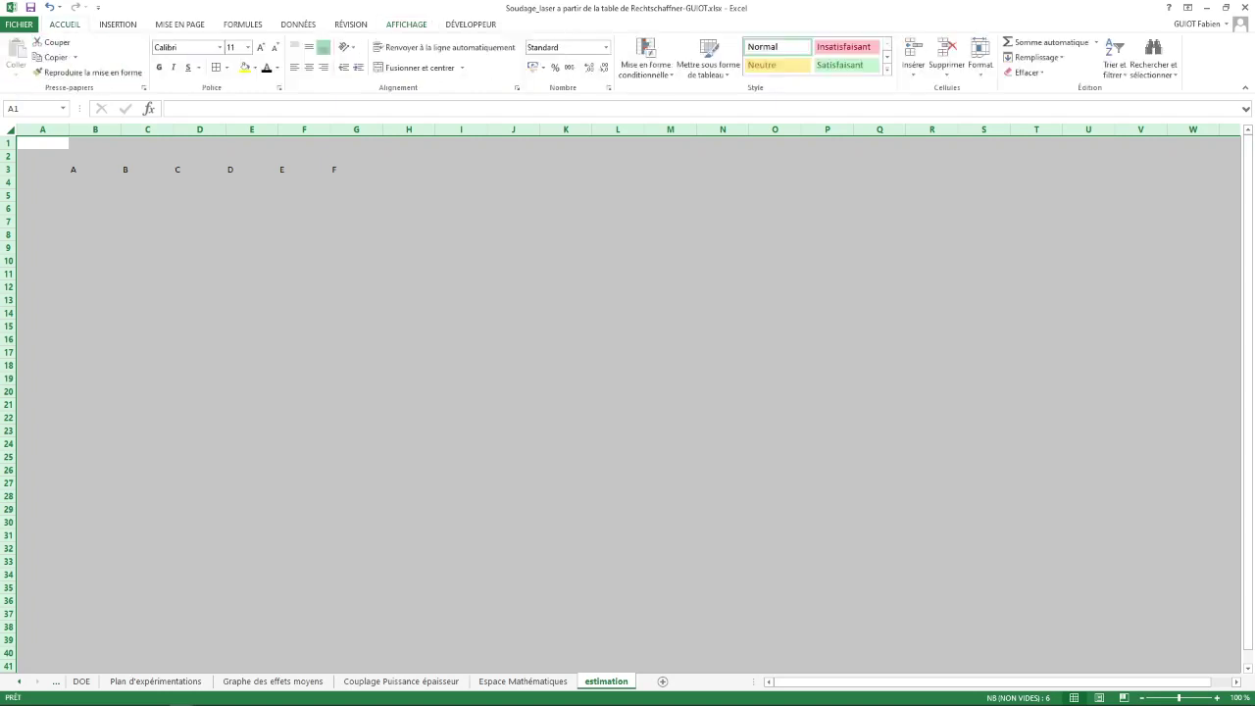
{"action": "left_click", "coordinate": [309, 47]}
{"action": "left_click", "coordinate": [309, 68]}
{"action": "left_click", "coordinate": [95, 182]}
{"action": "left_click", "coordinate": [95, 183]}
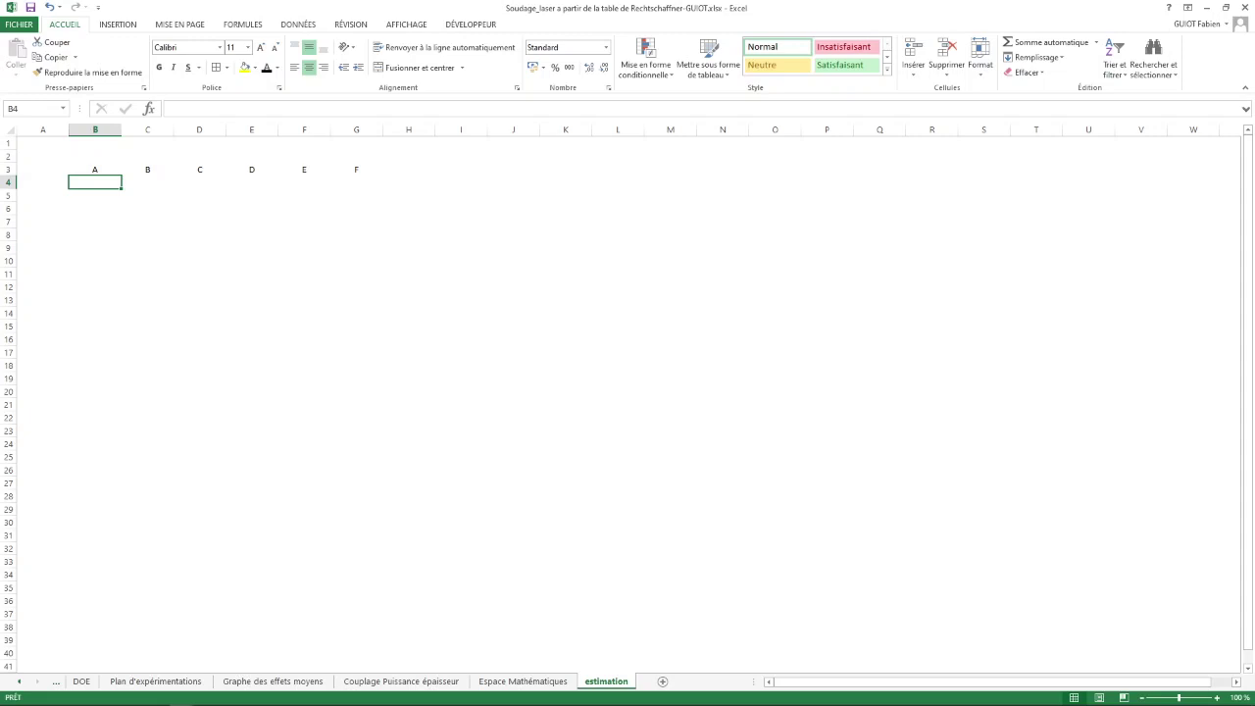
Number the runs from 1 to 64 in column A, starting in A5 and extending the series down to A68.
{"action": "left_click", "coordinate": [43, 195]}
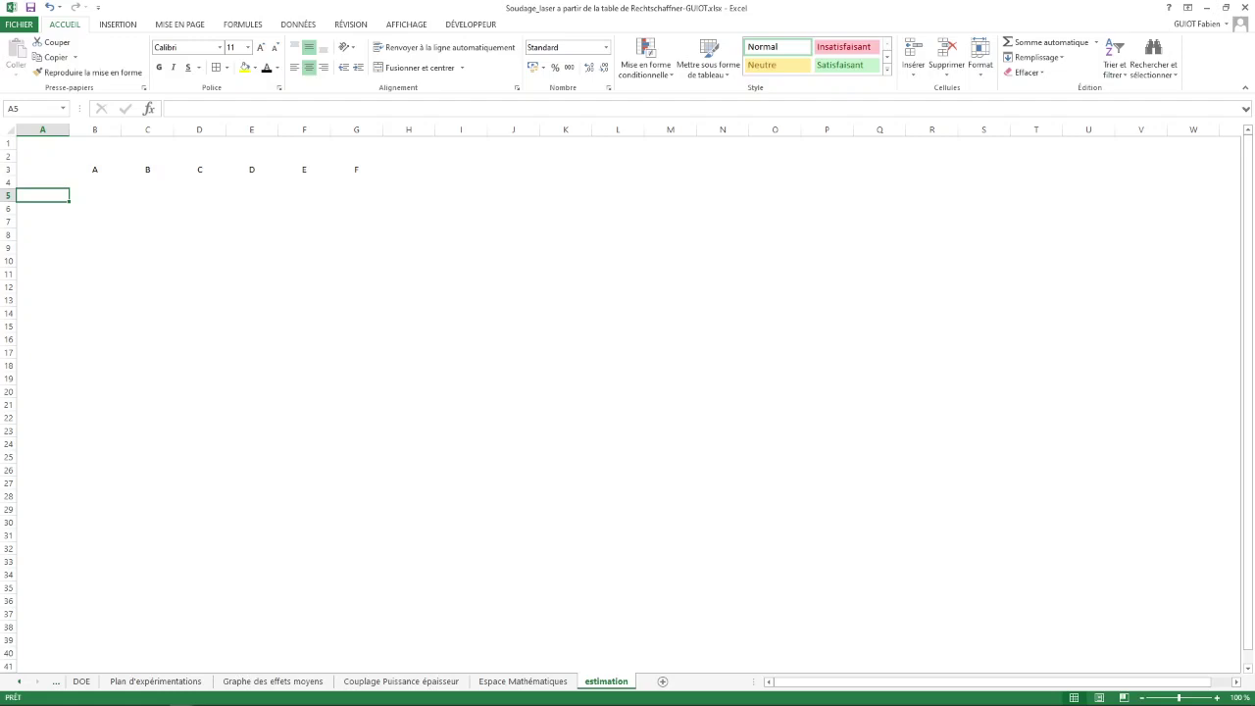
{"action": "type", "text": "1"}
{"action": "key", "text": "Return"}
{"action": "type", "text": "2"}
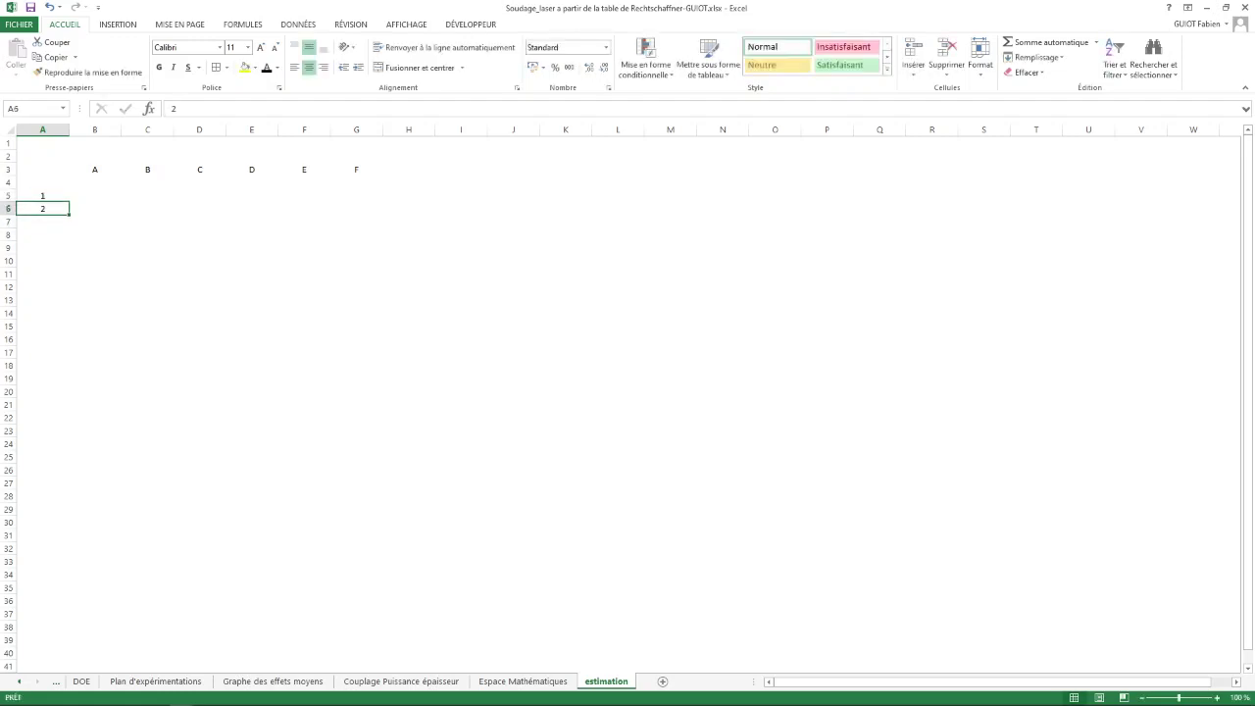
{"action": "key", "text": "Up"}
{"action": "key", "text": "shift+Down"}
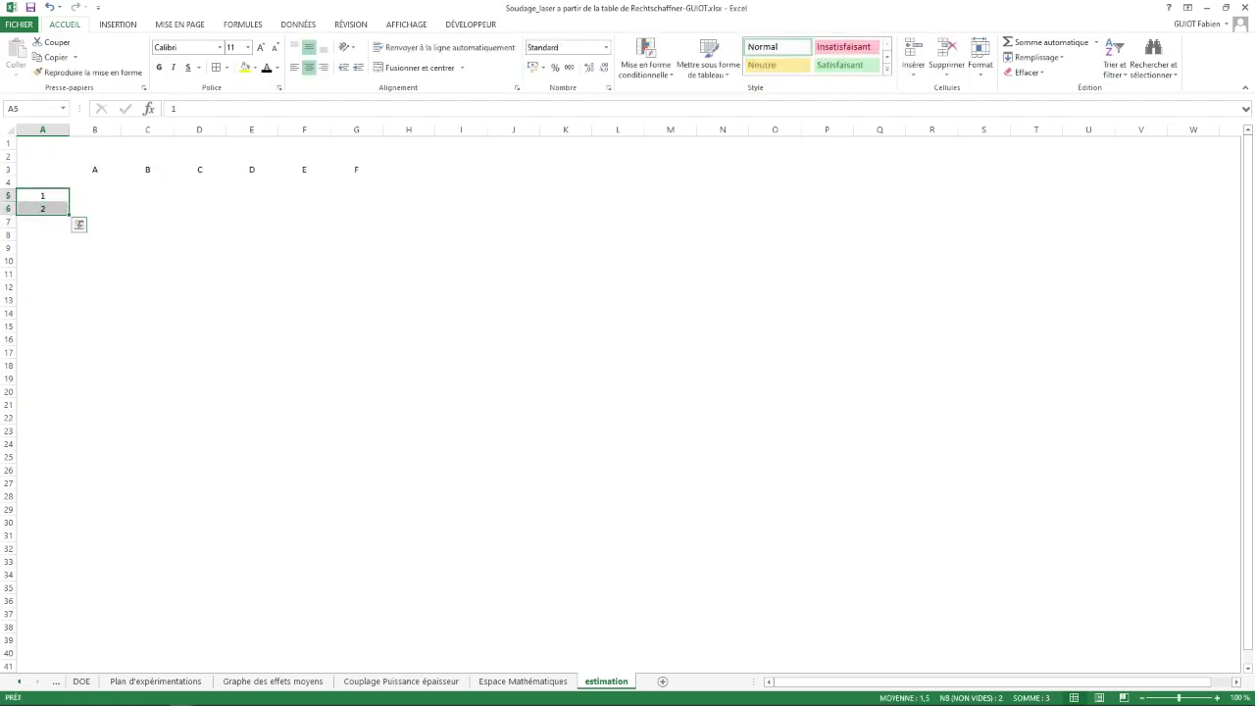
{"action": "left_click_drag", "start_coordinate": [68, 214], "coordinate": [69, 620]}
{"action": "scroll", "coordinate": [627, 402], "scroll_direction": "up", "scroll_amount": 10}
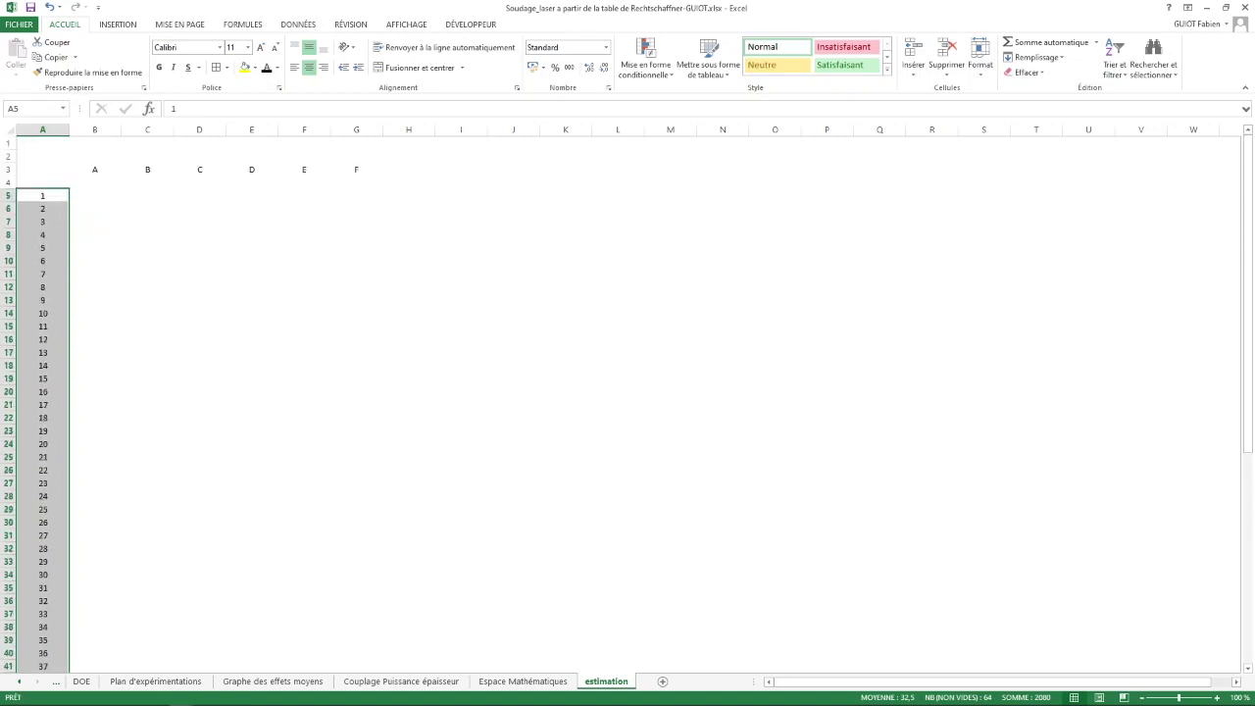
Apply borders to every cell of B5:G68 and narrow columns B to G to one equal width.
{"action": "left_click_drag", "start_coordinate": [95, 196], "coordinate": [383, 608]}
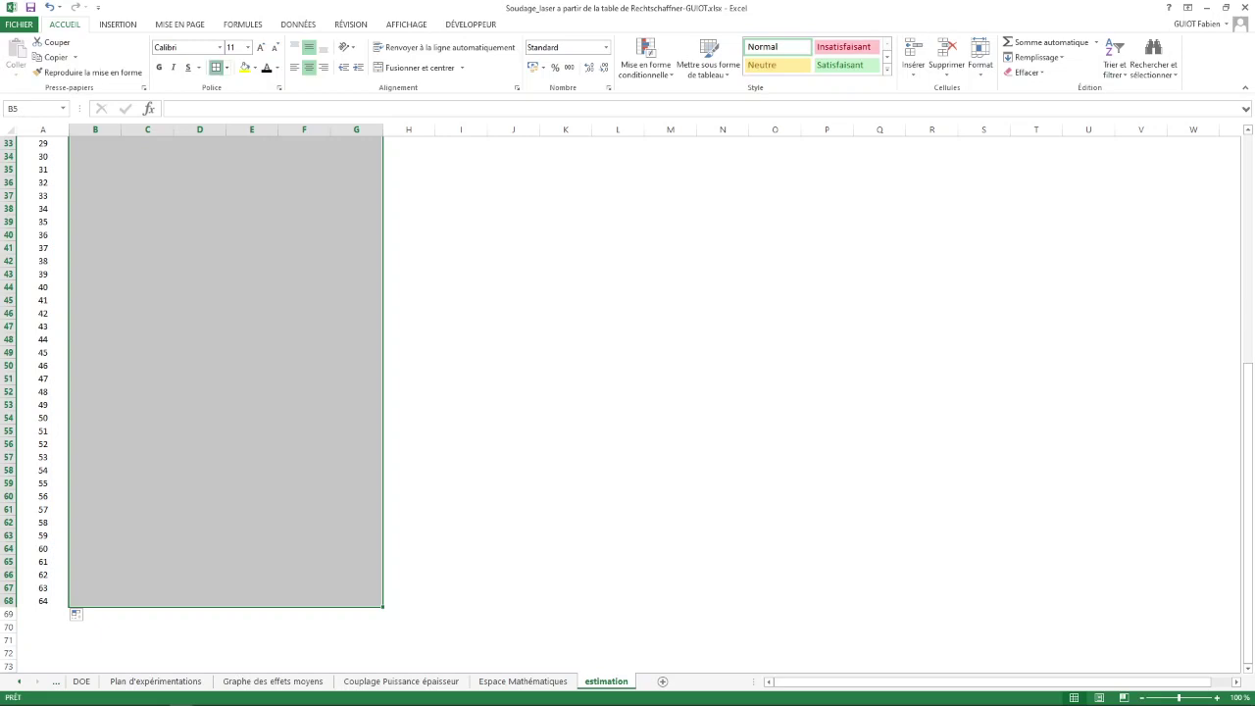
{"action": "left_click", "coordinate": [216, 67]}
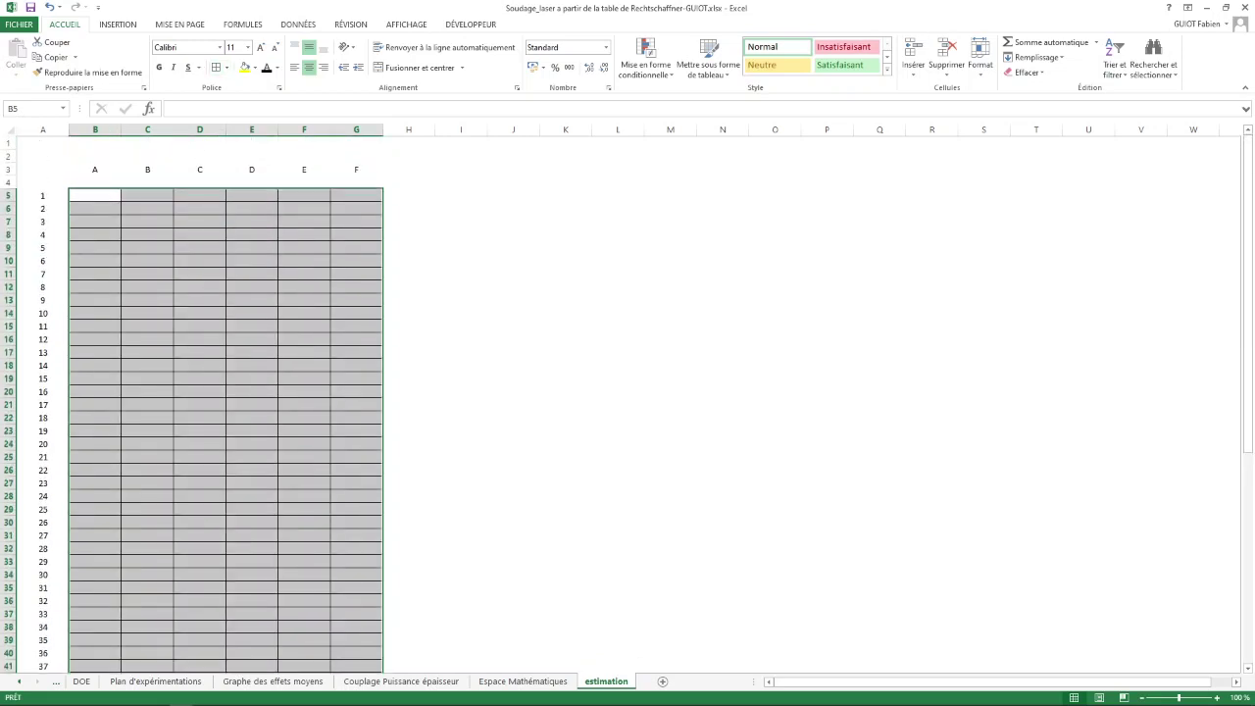
{"action": "key", "text": "alt+Tab"}
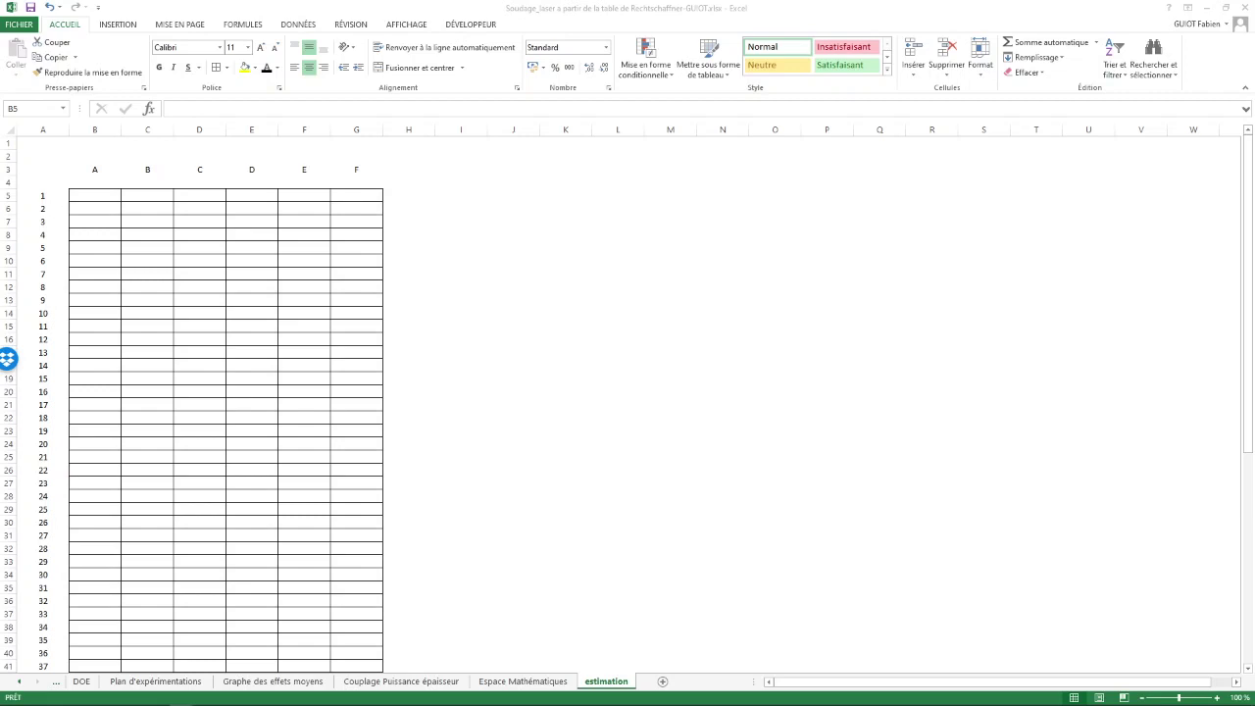
{"action": "key", "text": "alt+Tab"}
{"action": "left_click", "coordinate": [95, 129]}
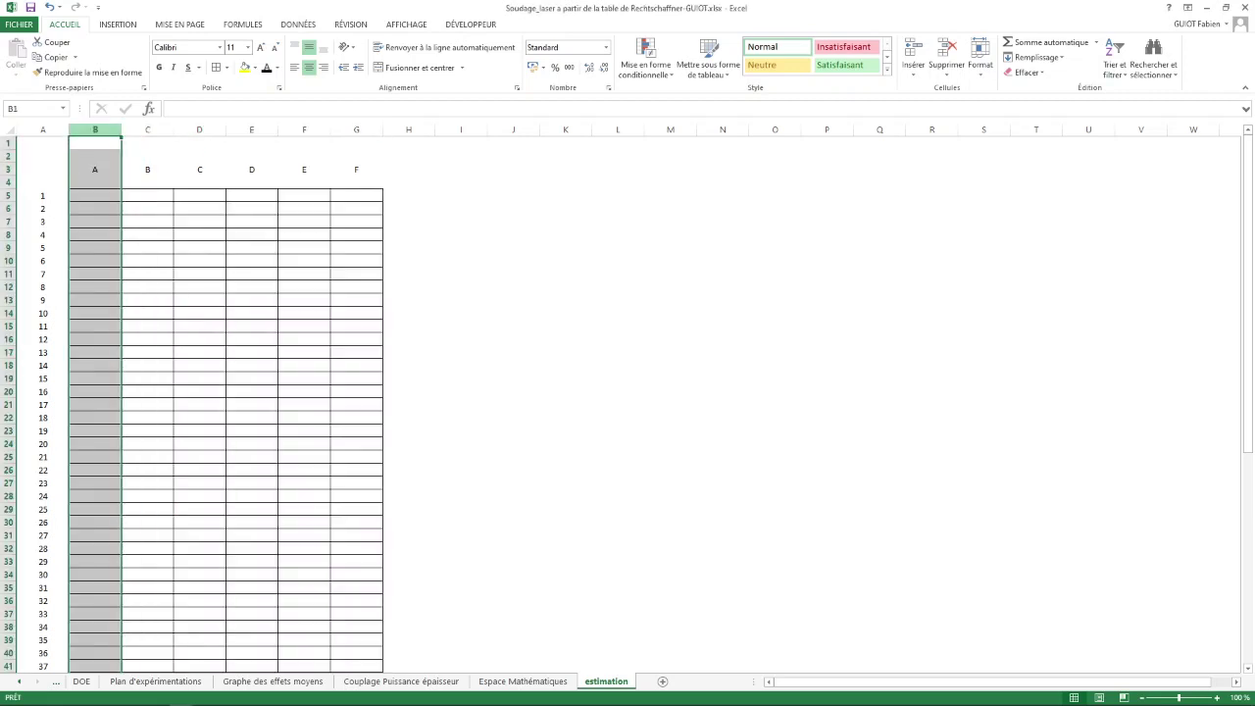
{"action": "left_click_drag", "start_coordinate": [95, 130], "coordinate": [353, 129]}
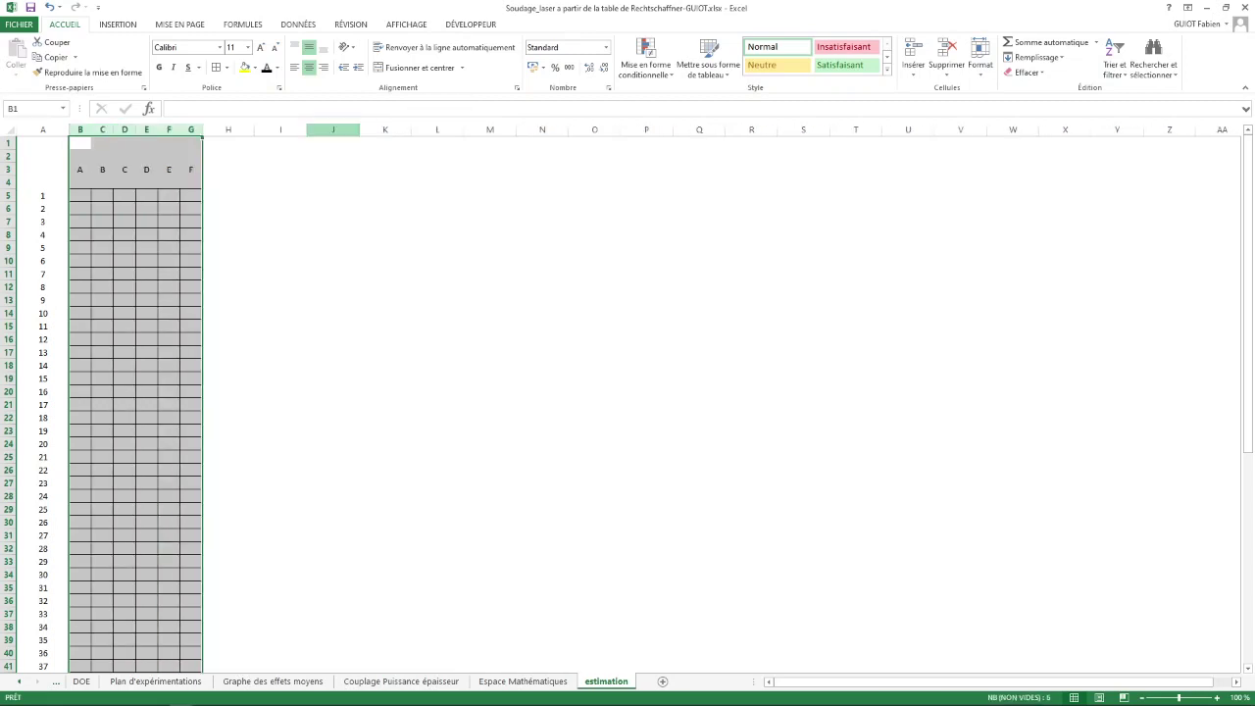
{"action": "left_click_drag", "start_coordinate": [201, 129], "coordinate": [253, 130]}
Fill B5:B36 with level 1 for factor A, covering runs 1 to 32.
{"action": "left_click", "coordinate": [85, 196]}
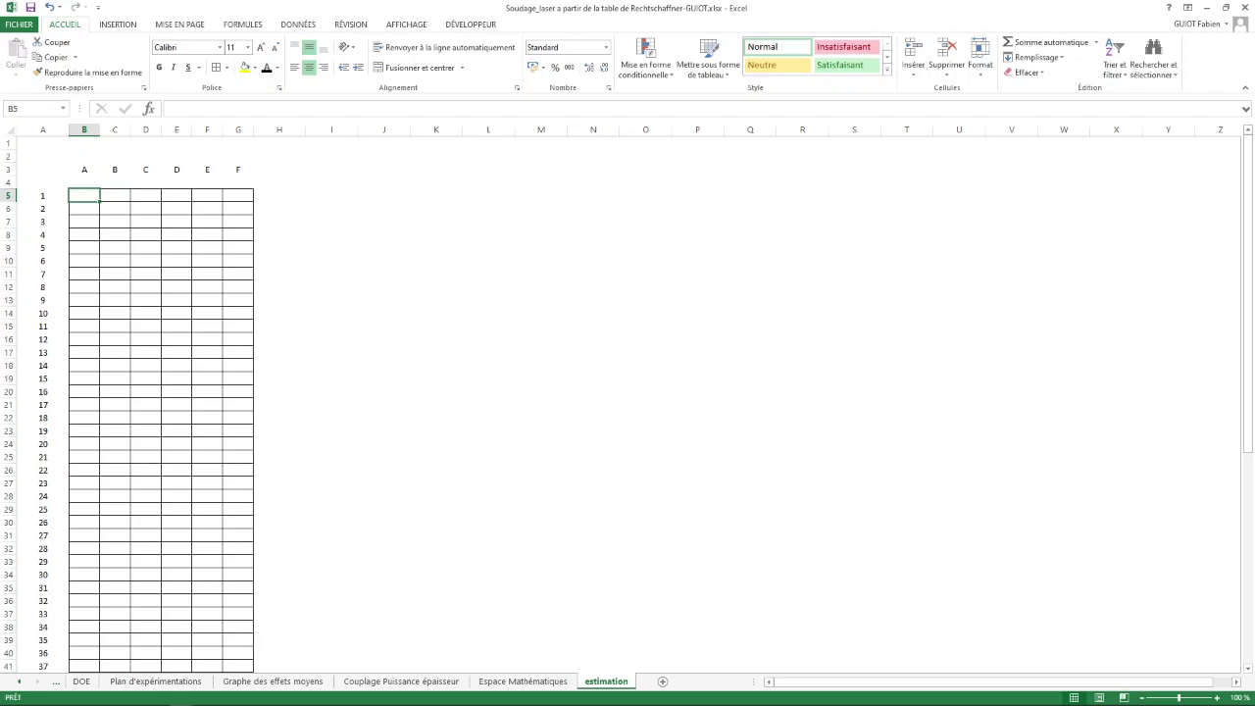
{"action": "type", "text": "1"}
{"action": "key", "text": "Return"}
{"action": "type", "text": "1"}
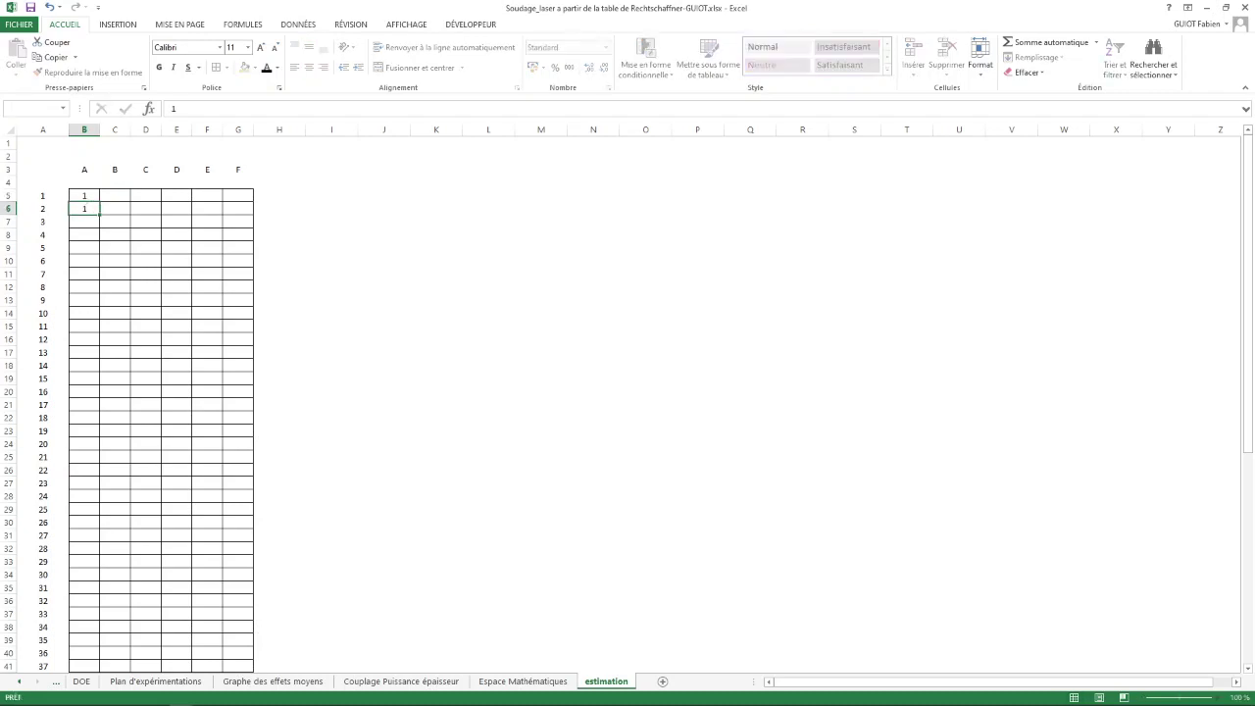
{"action": "left_click", "coordinate": [84, 196]}
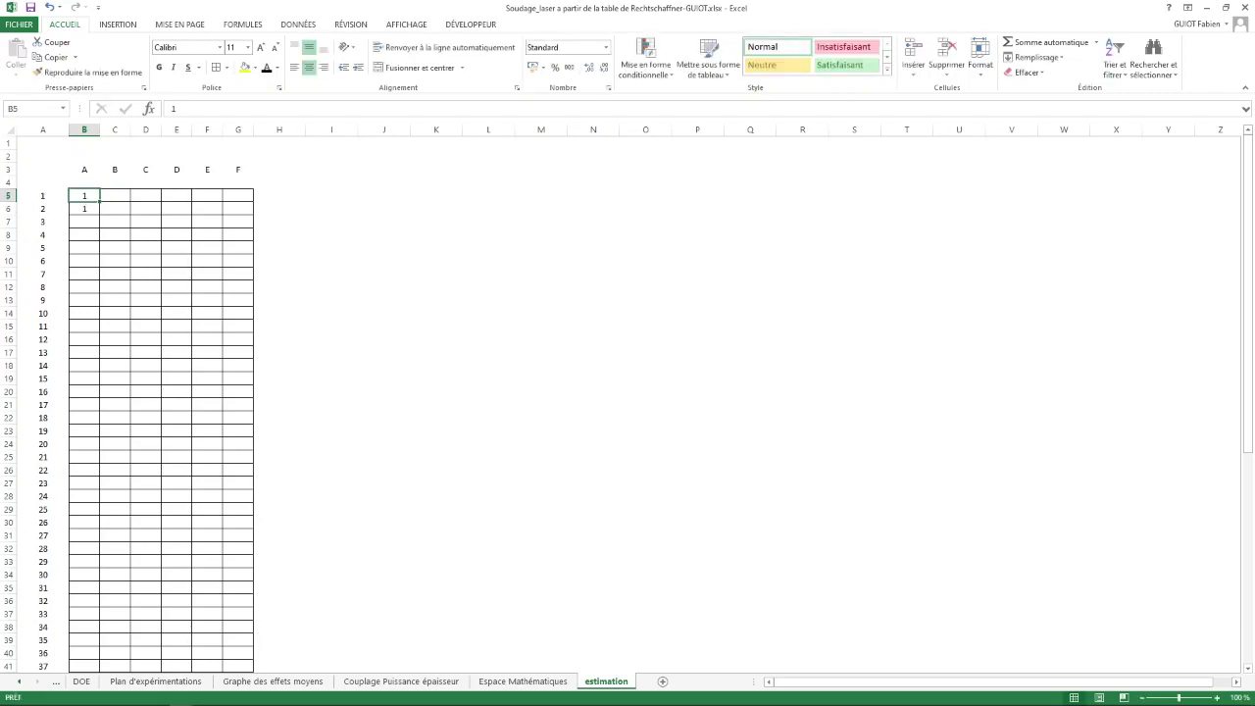
{"action": "key", "text": "shift+Down"}
{"action": "left_click_drag", "start_coordinate": [99, 214], "coordinate": [104, 602]}
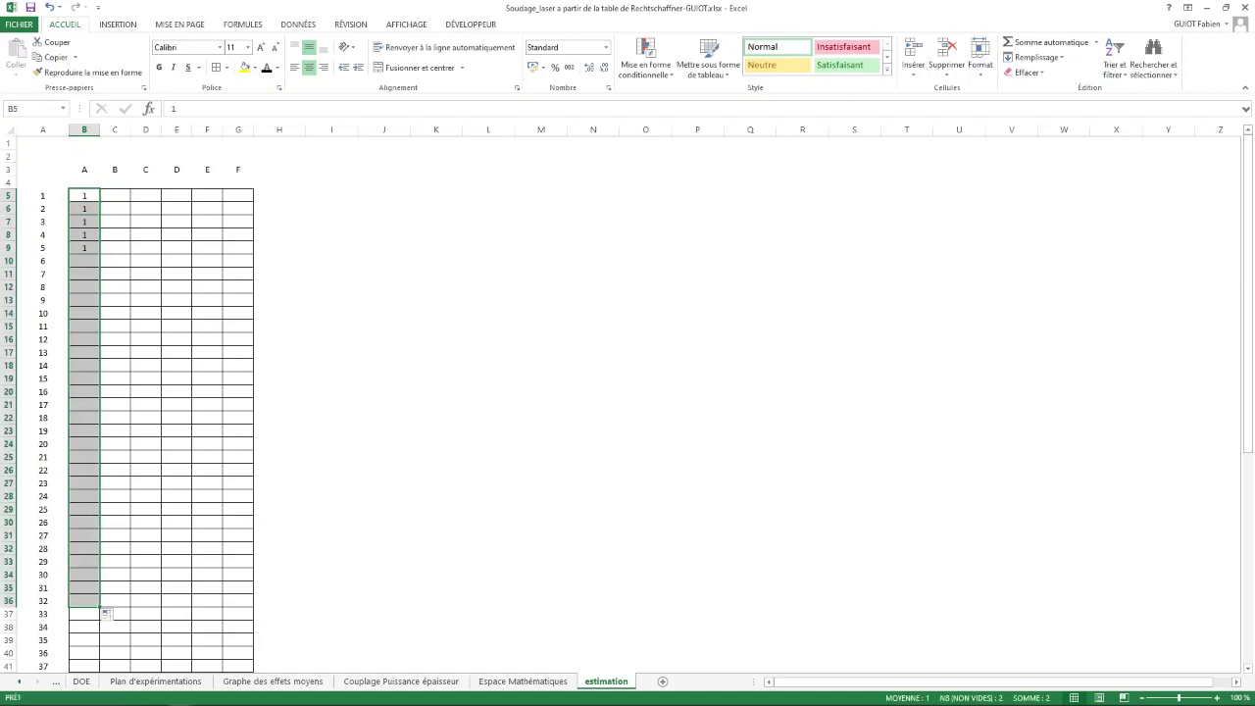
Fill B37:B68 with level 2 for factor A, covering runs 33 to 64.
{"action": "left_click", "coordinate": [90, 612]}
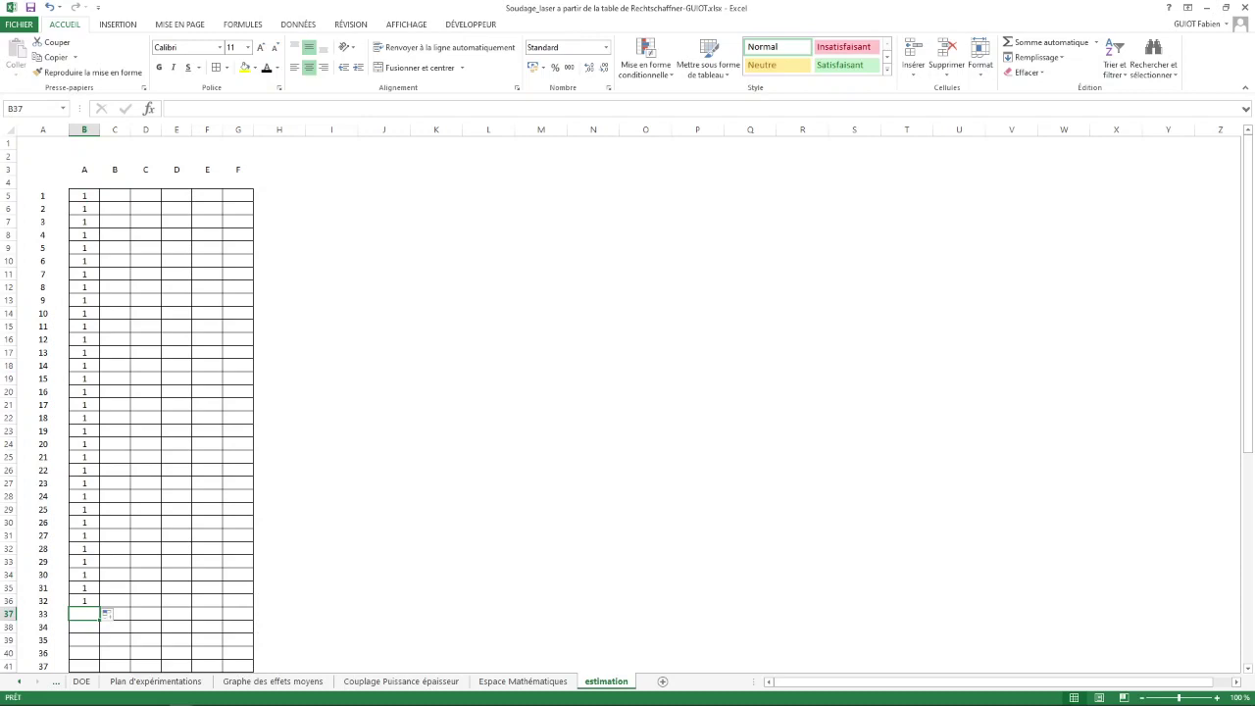
{"action": "type", "text": "é"}
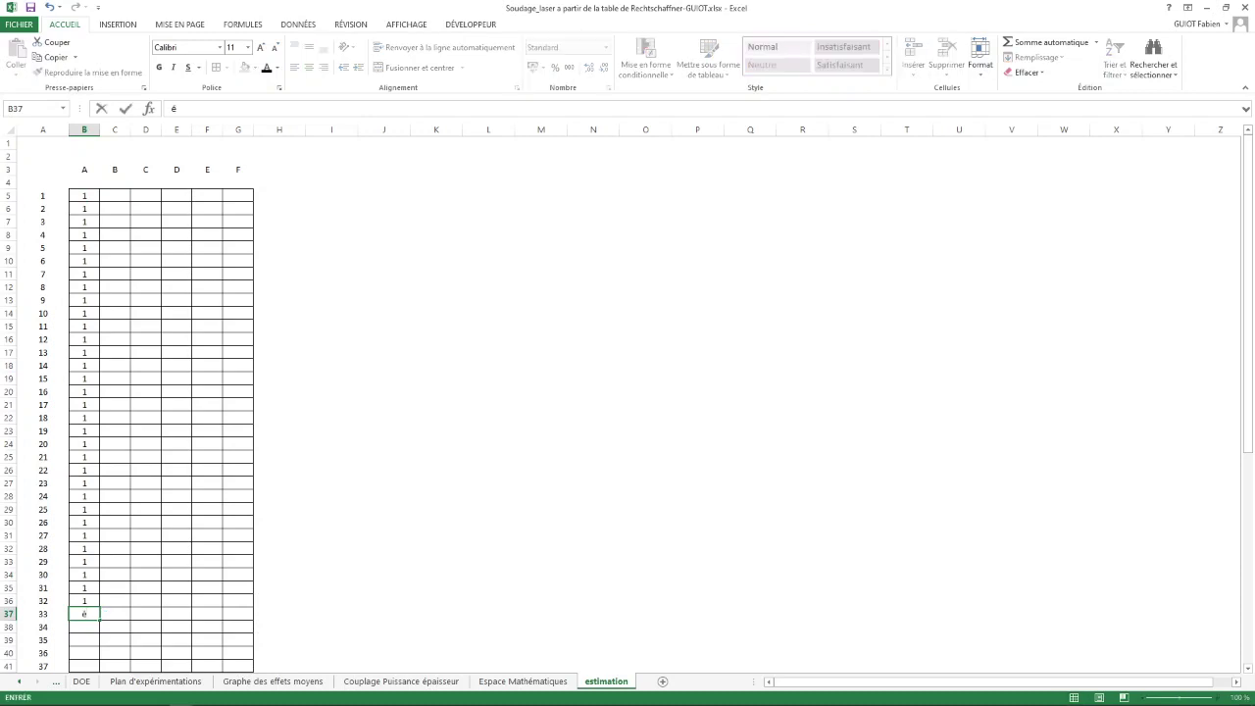
{"action": "key", "text": "Down"}
{"action": "type", "text": "2"}
{"action": "key", "text": "Up"}
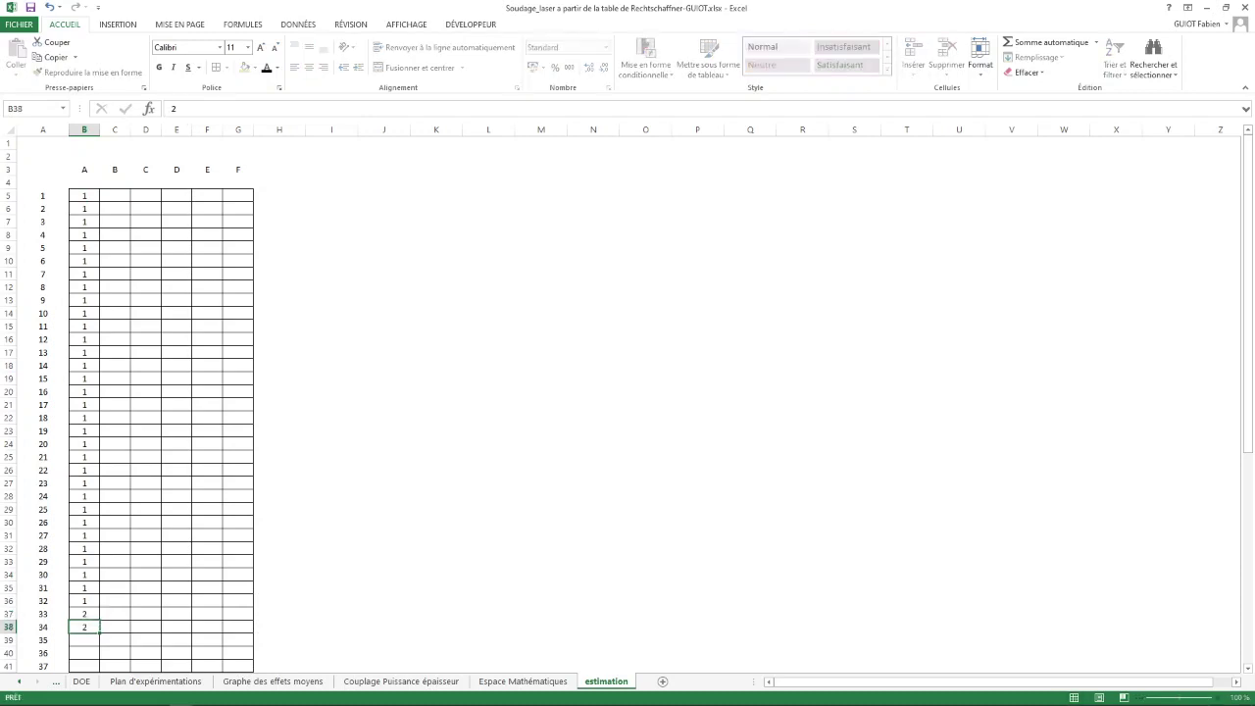
{"action": "key", "text": "shift+Down"}
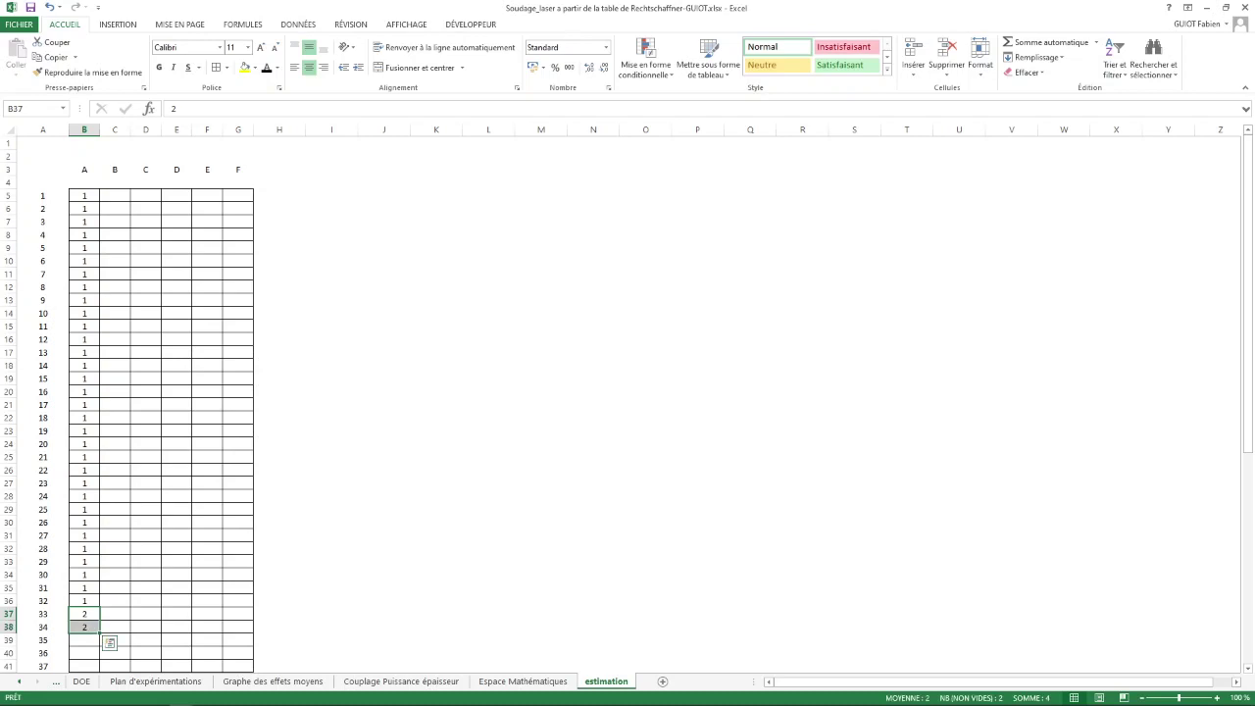
{"action": "double_click", "coordinate": [100, 633]}
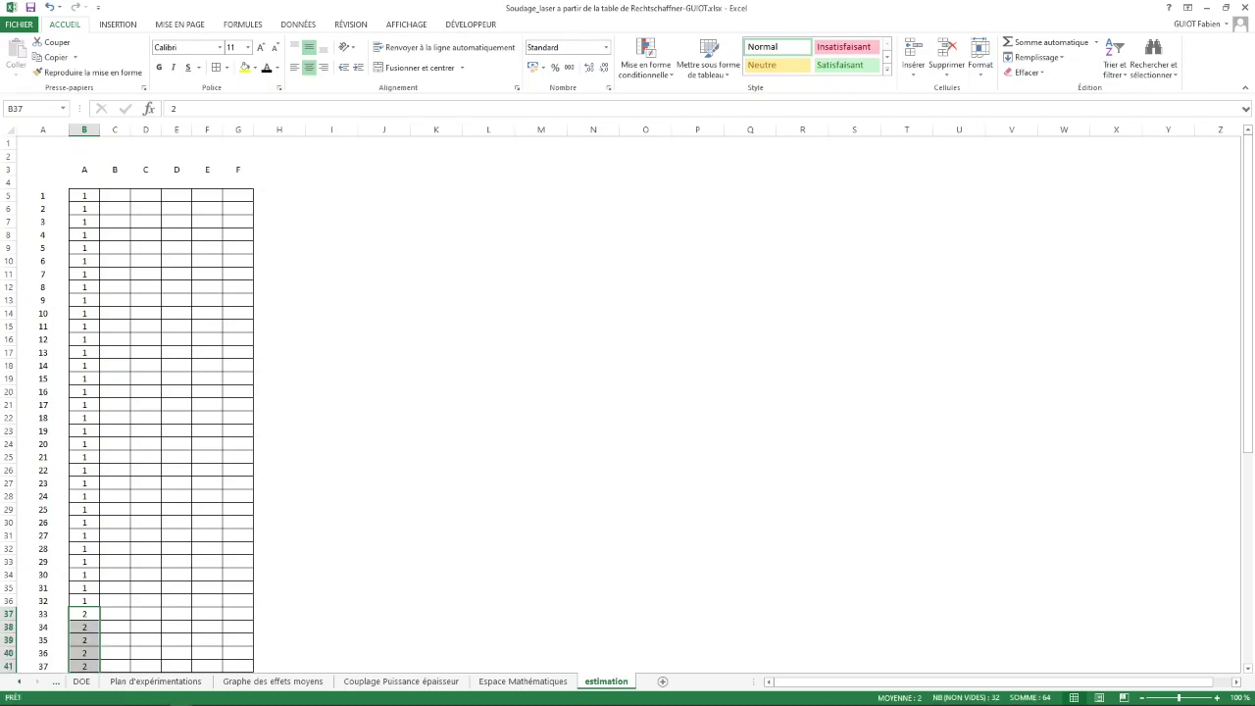
Copy the sixteen 1s in B5:B20 into C5:C20 for factor B.
{"action": "scroll", "coordinate": [100, 634], "scroll_direction": "down", "scroll_amount": 10}
{"action": "scroll", "coordinate": [628, 392], "scroll_direction": "up", "scroll_amount": 10}
{"action": "left_click_drag", "start_coordinate": [85, 392], "coordinate": [84, 196]}
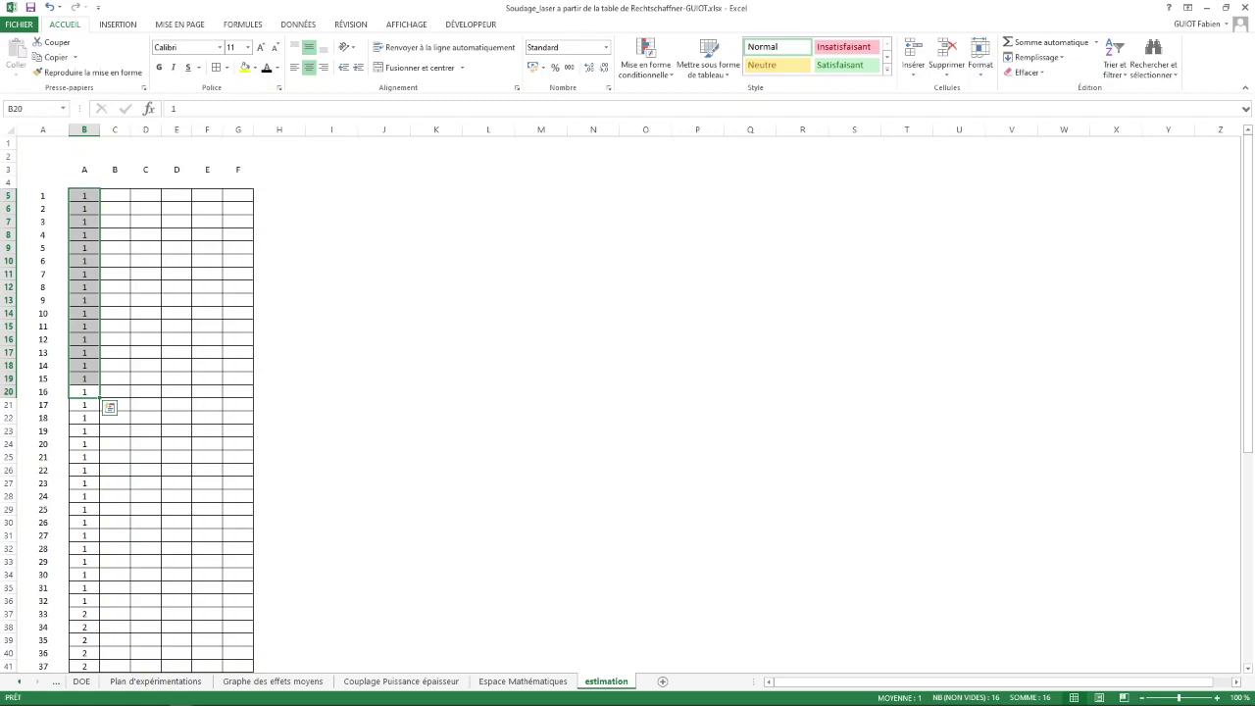
{"action": "key", "text": "ctrl+c"}
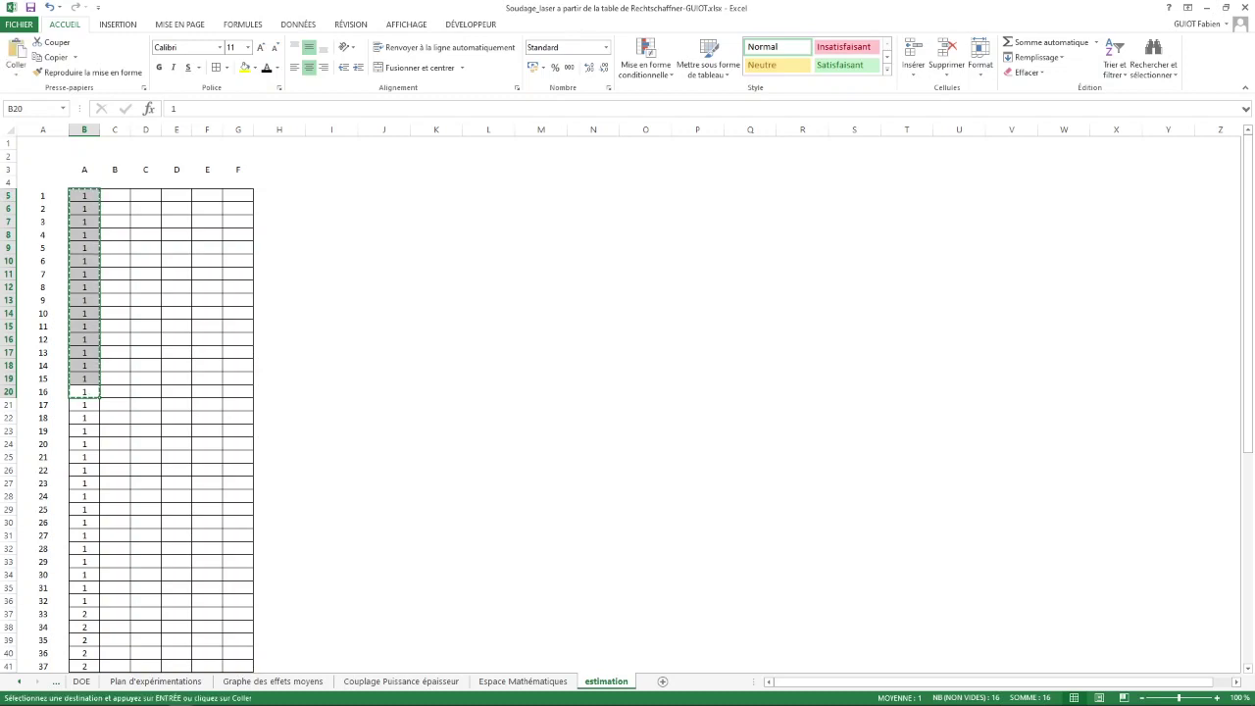
{"action": "left_click", "coordinate": [115, 196]}
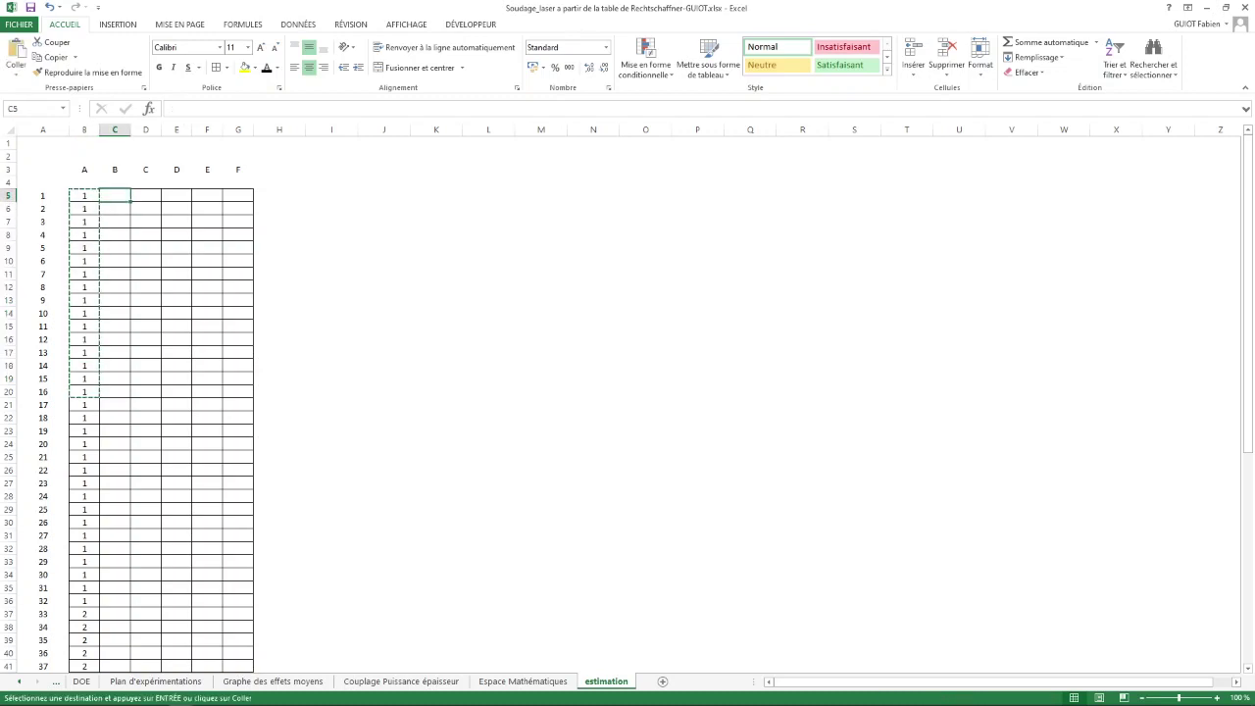
{"action": "key", "text": "ctrl+v"}
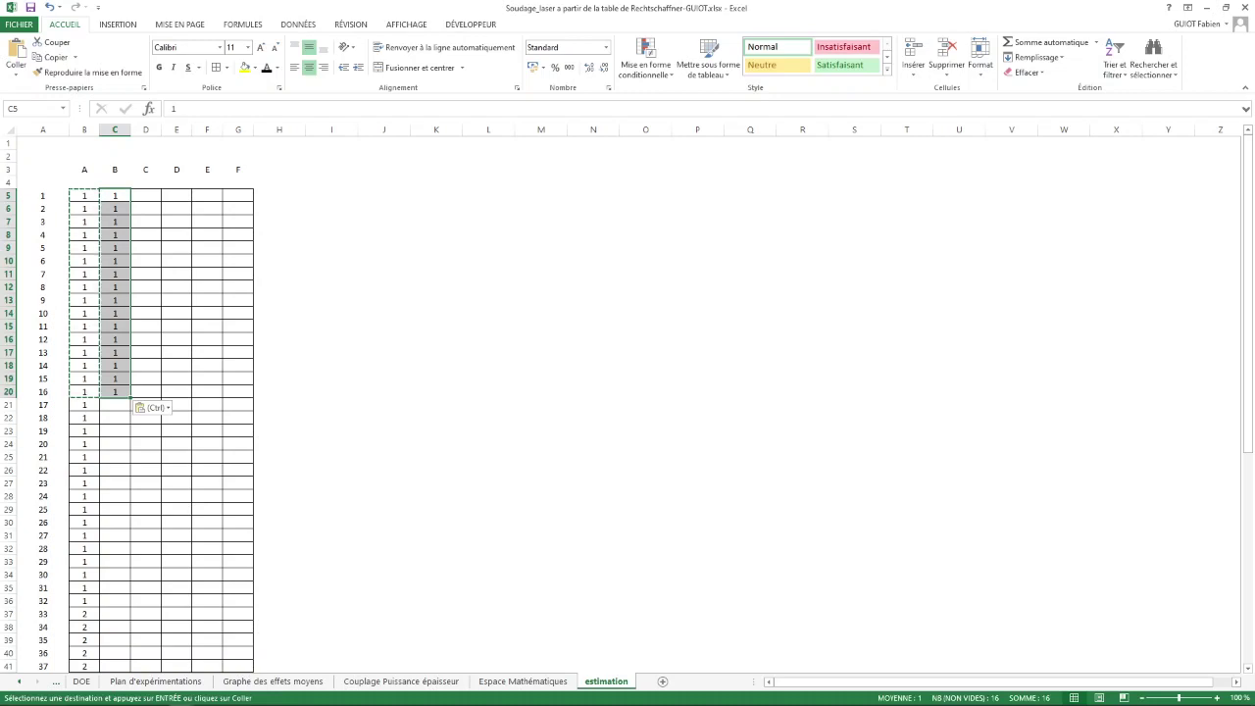
Copy the sixteen 2s in B37:B52 into C21:C36 for factor B.
{"action": "scroll", "coordinate": [627, 402], "scroll_direction": "down", "scroll_amount": 4}
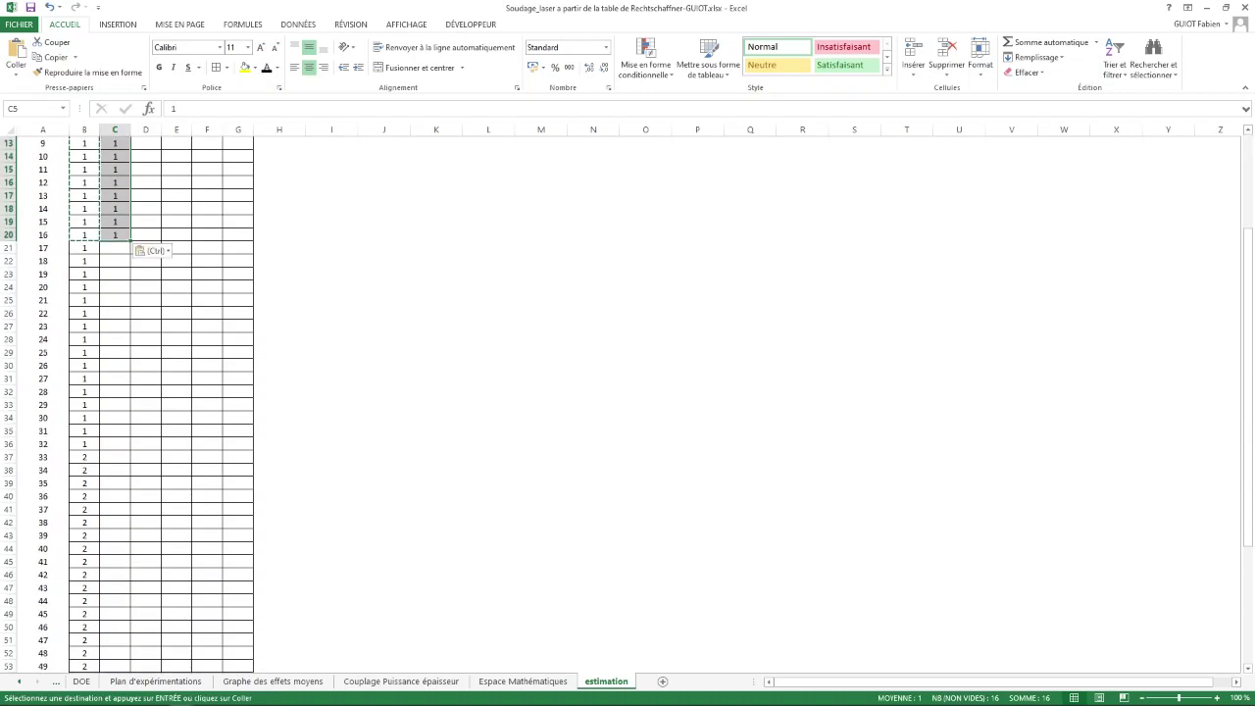
{"action": "left_click_drag", "start_coordinate": [84, 457], "coordinate": [85, 431]}
{"action": "key", "text": "ctrl+c"}
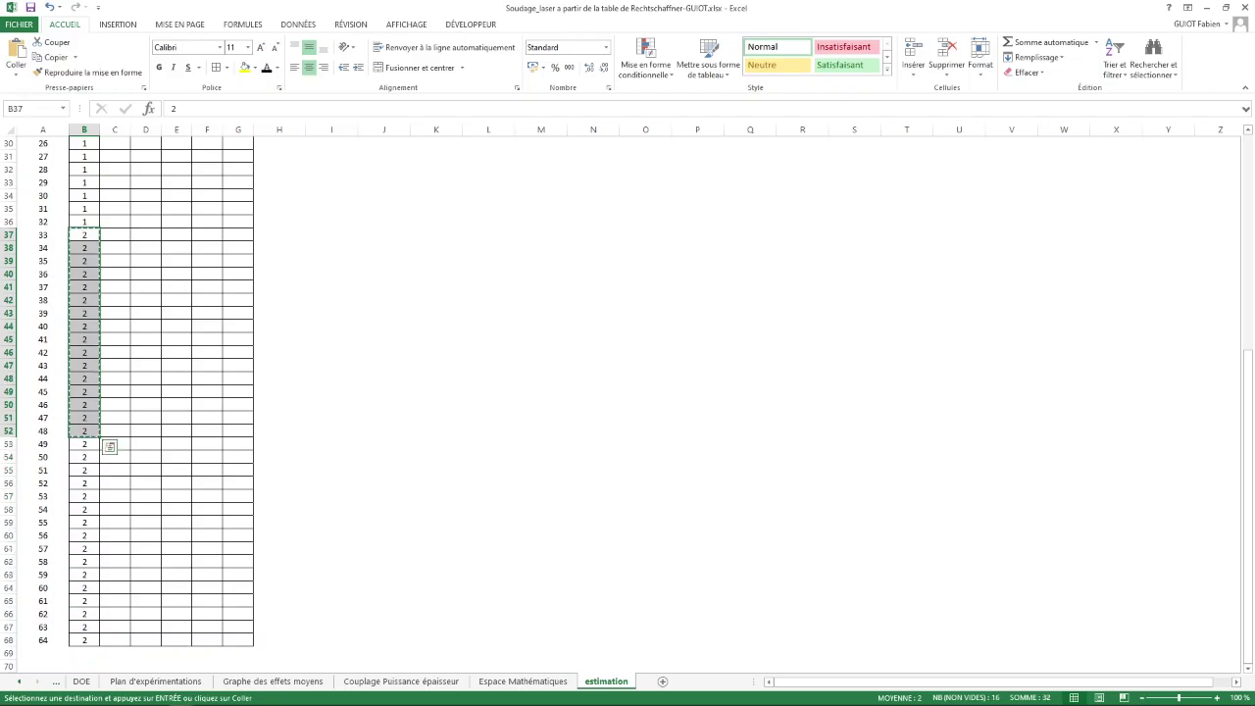
{"action": "scroll", "coordinate": [128, 393], "scroll_direction": "up", "scroll_amount": 8}
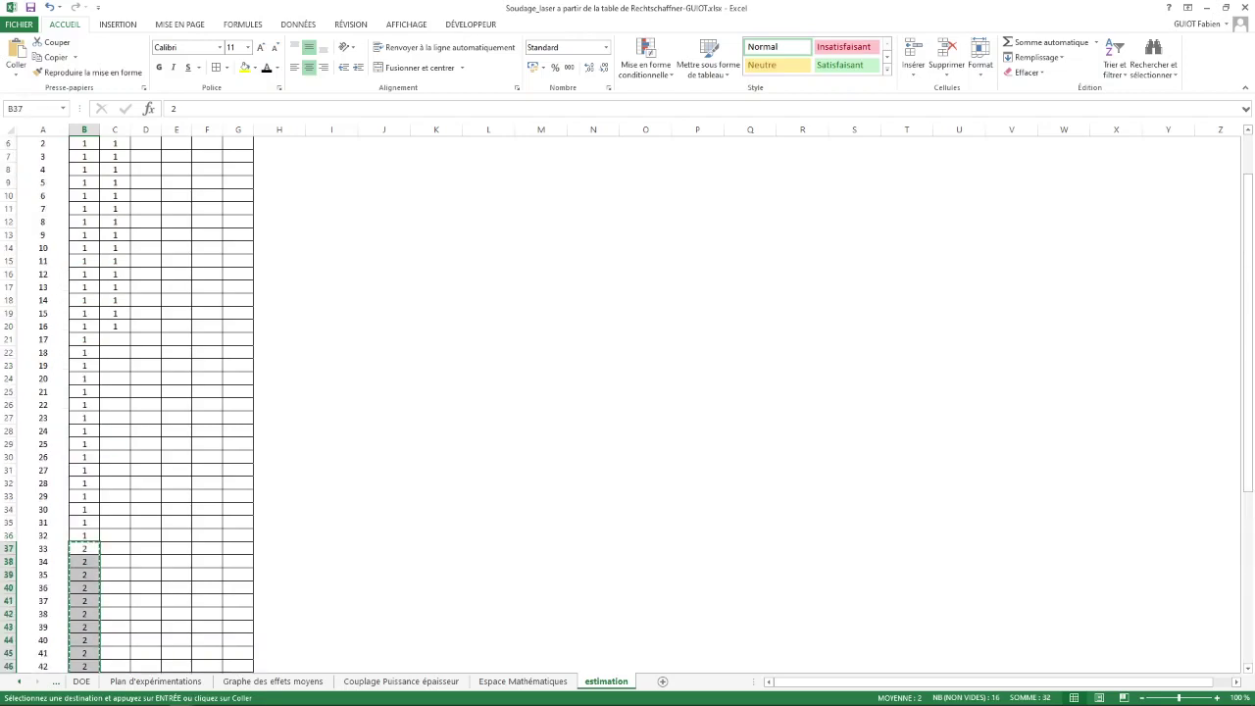
{"action": "left_click", "coordinate": [115, 339]}
{"action": "key", "text": "ctrl+v"}
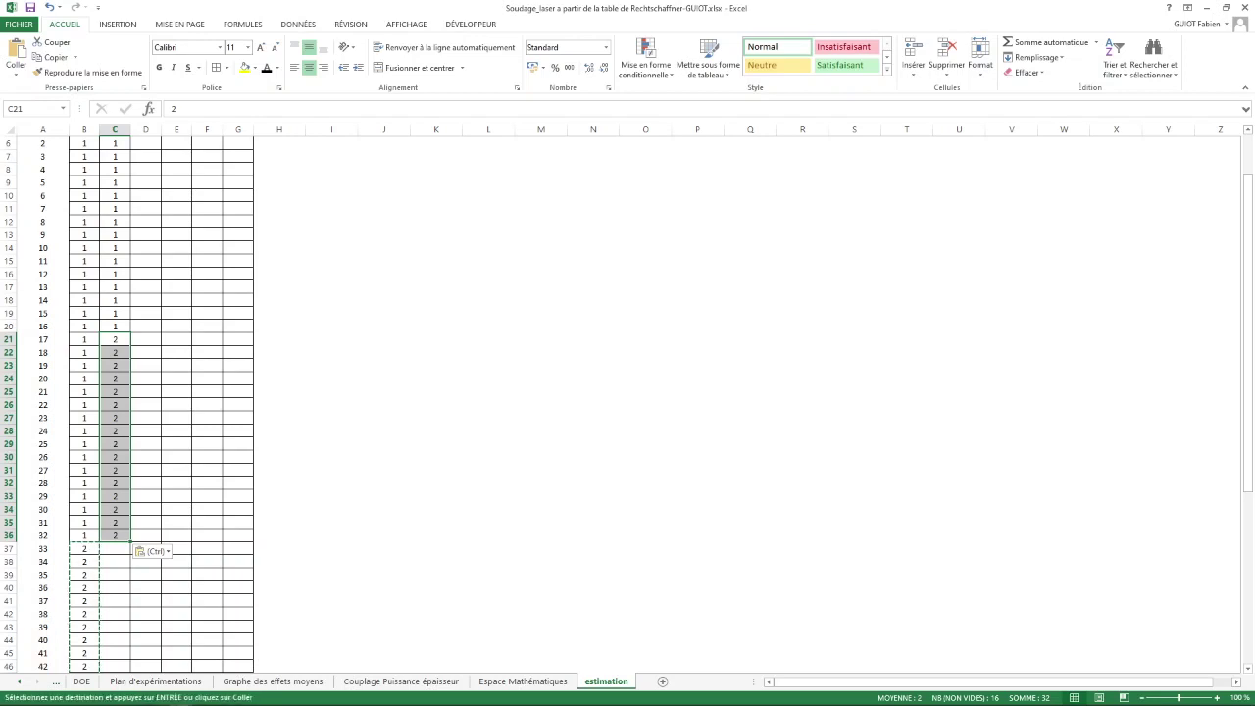
Repeat factor B's level pattern from C5:C36 for runs 33 to 64, starting in C37.
{"action": "left_click_drag", "start_coordinate": [114, 535], "coordinate": [115, 147]}
{"action": "left_click_drag", "start_coordinate": [115, 147], "coordinate": [115, 182]}
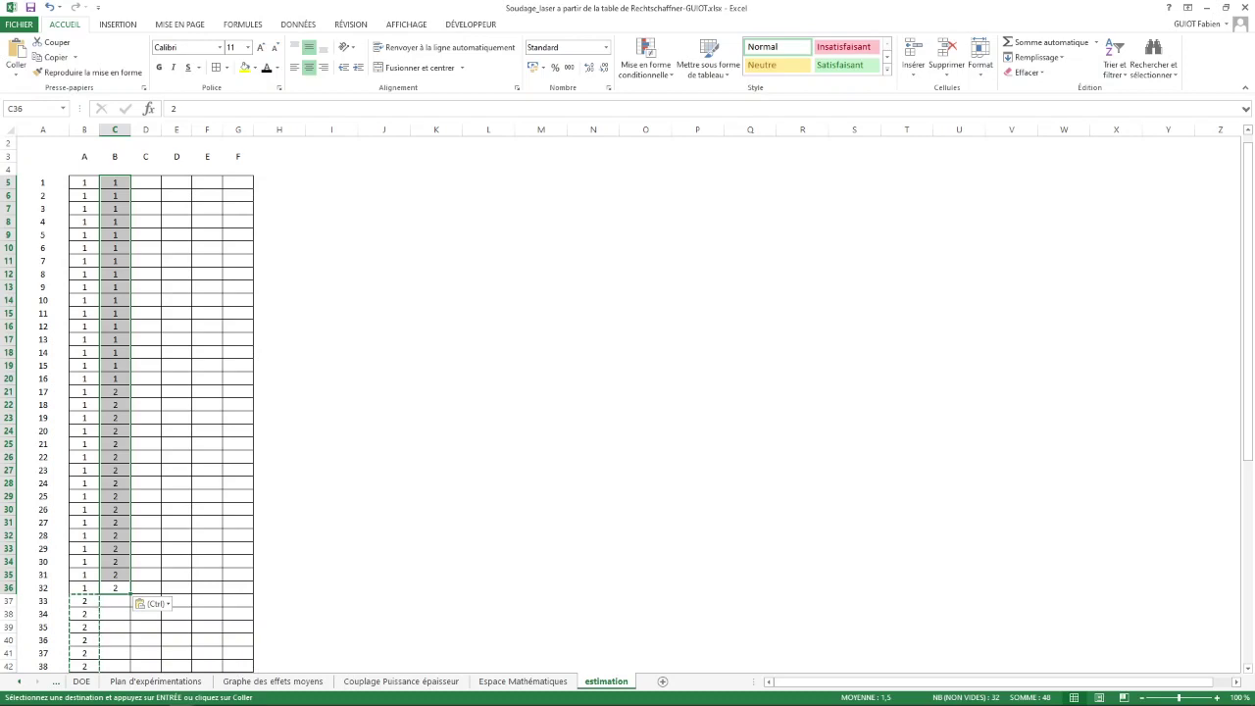
{"action": "key", "text": "ctrl+c"}
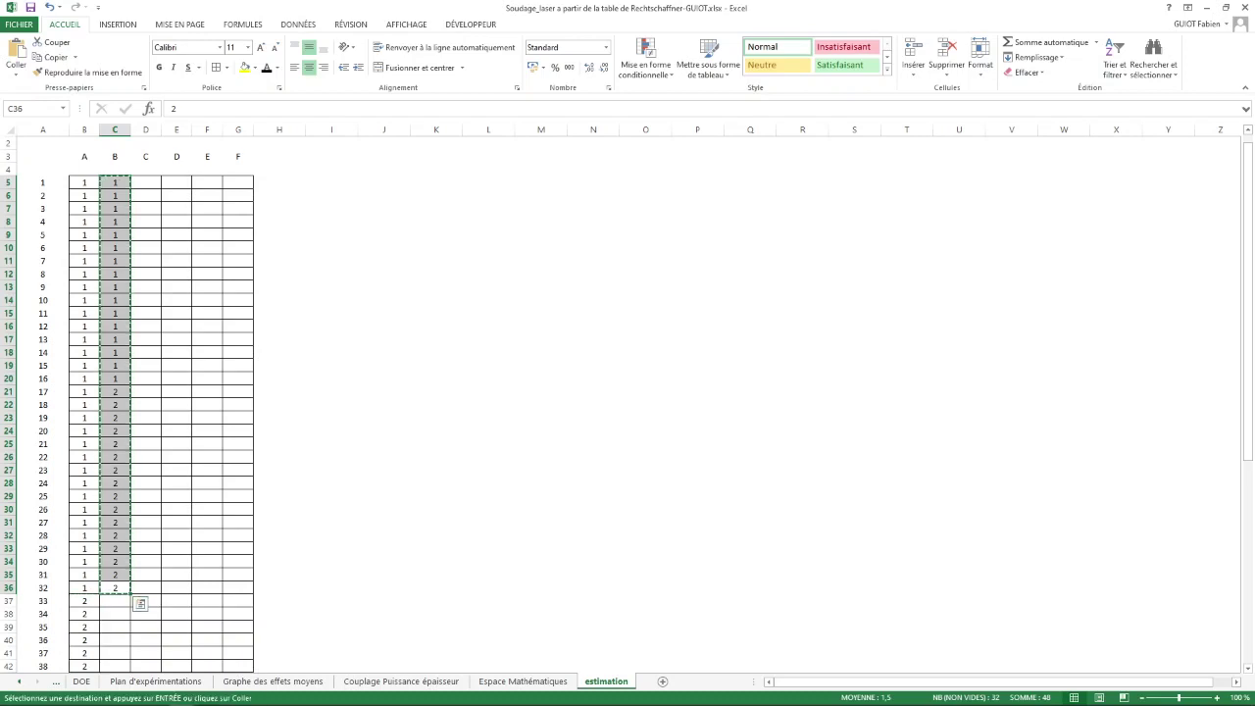
{"action": "left_click", "coordinate": [126, 600]}
{"action": "key", "text": "ctrl+v"}
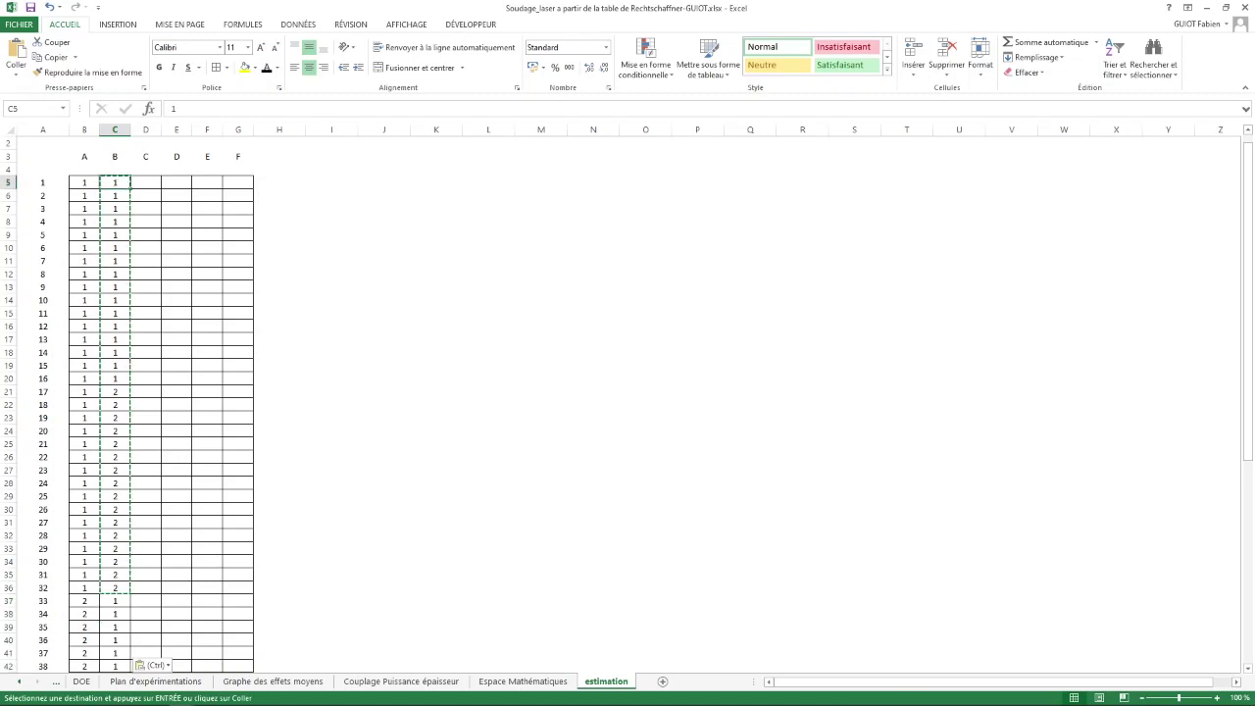
Copy the eight 1s in C5:C12 into D5:D12 for factor C.
{"action": "left_click_drag", "start_coordinate": [114, 182], "coordinate": [114, 273]}
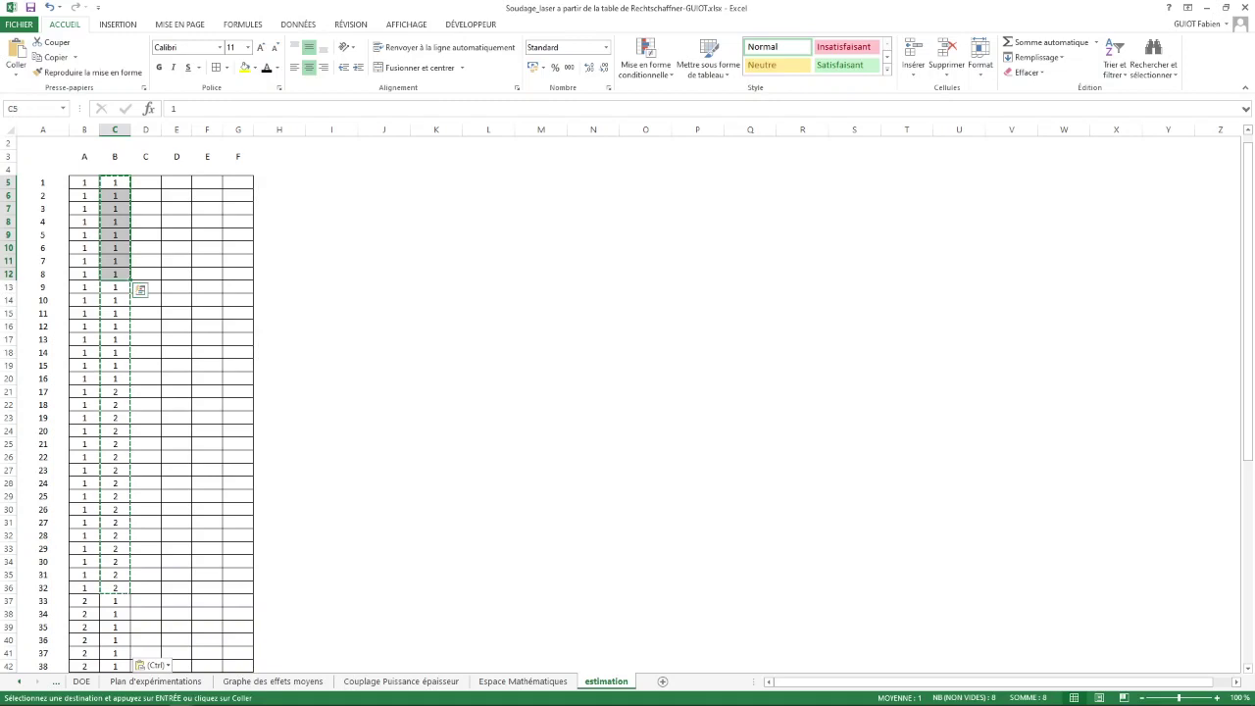
{"action": "key", "text": "ctrl+c"}
{"action": "left_click", "coordinate": [146, 182]}
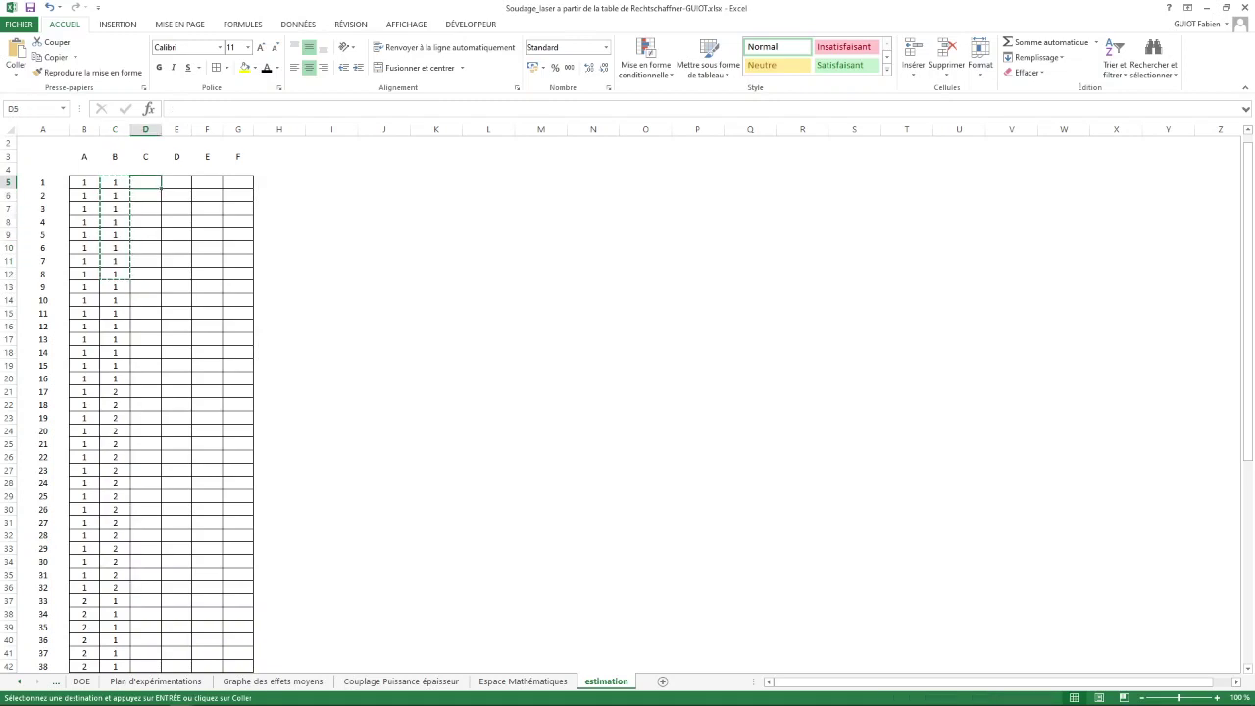
{"action": "key", "text": "ctrl+v"}
Copy the eight 2s in C21:C28 into D13:D20 for factor C.
{"action": "left_click_drag", "start_coordinate": [115, 391], "coordinate": [114, 484]}
{"action": "key", "text": "ctrl+c"}
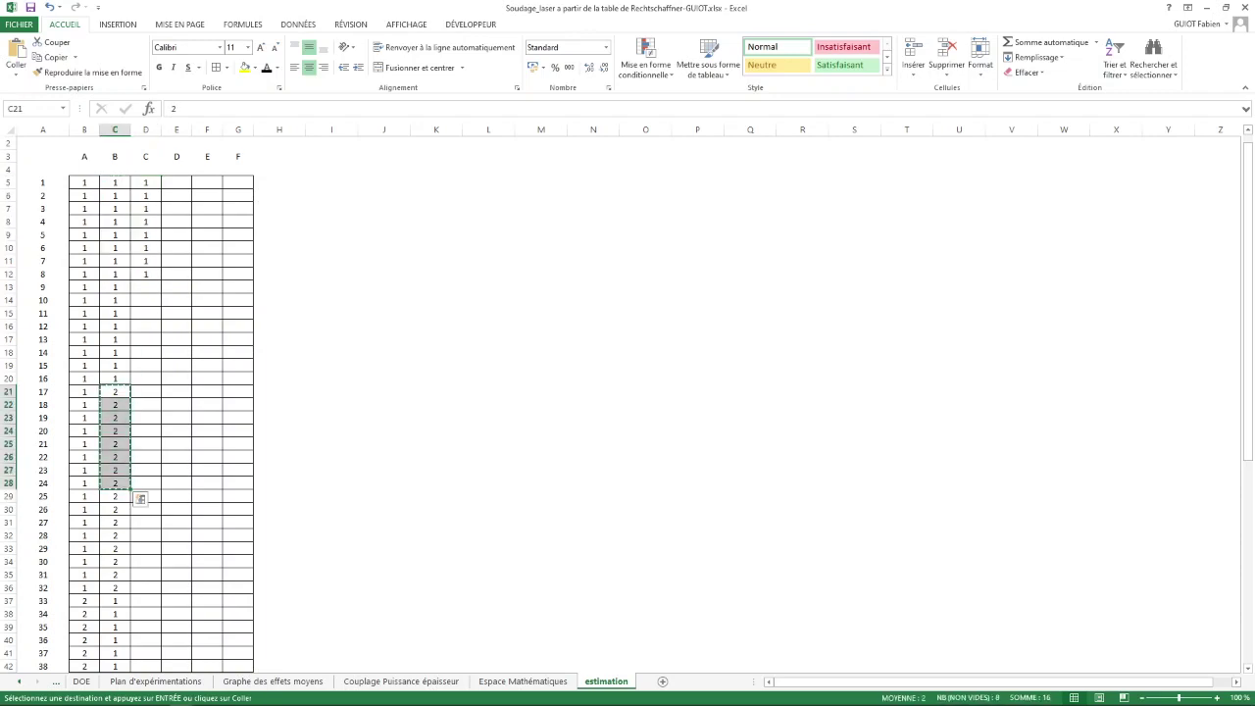
{"action": "left_click", "coordinate": [145, 287]}
{"action": "left_click_drag", "start_coordinate": [145, 286], "coordinate": [145, 378]}
{"action": "key", "text": "ctrl+v"}
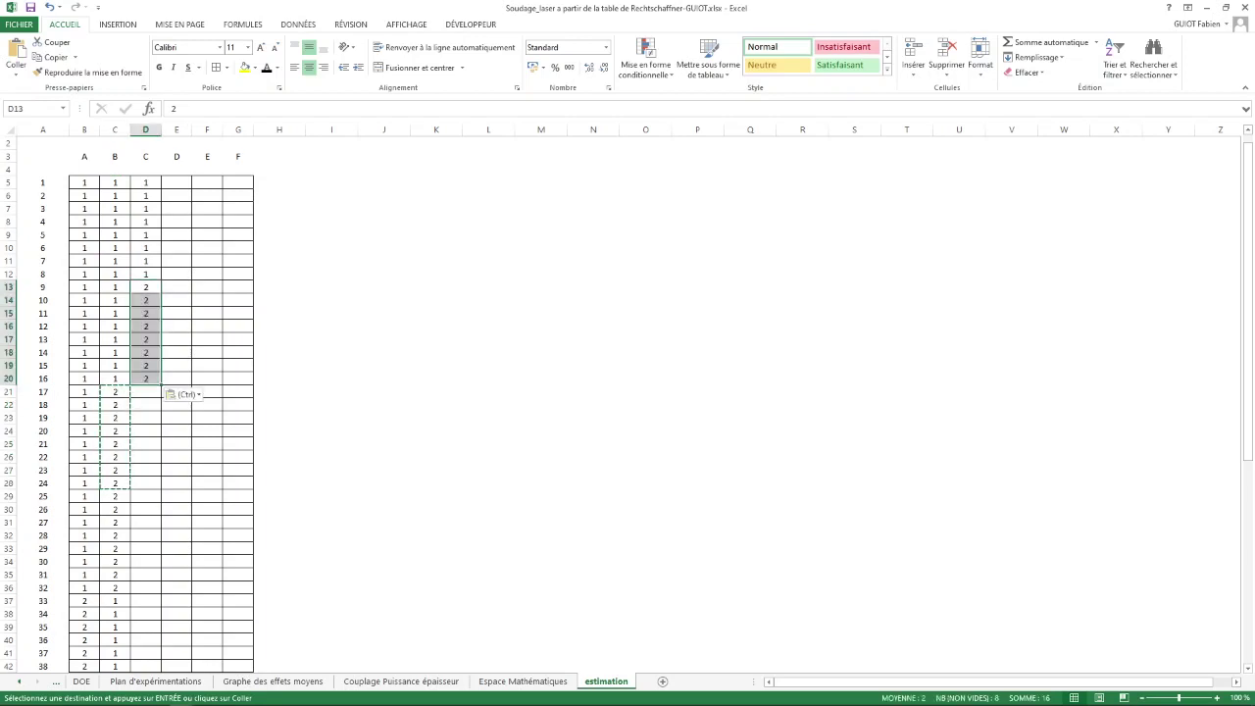
Repeat factor C's level pattern from D5:D20 for runs 17 to 64, filling D21:D68.
{"action": "left_click_drag", "start_coordinate": [115, 182], "coordinate": [115, 378]}
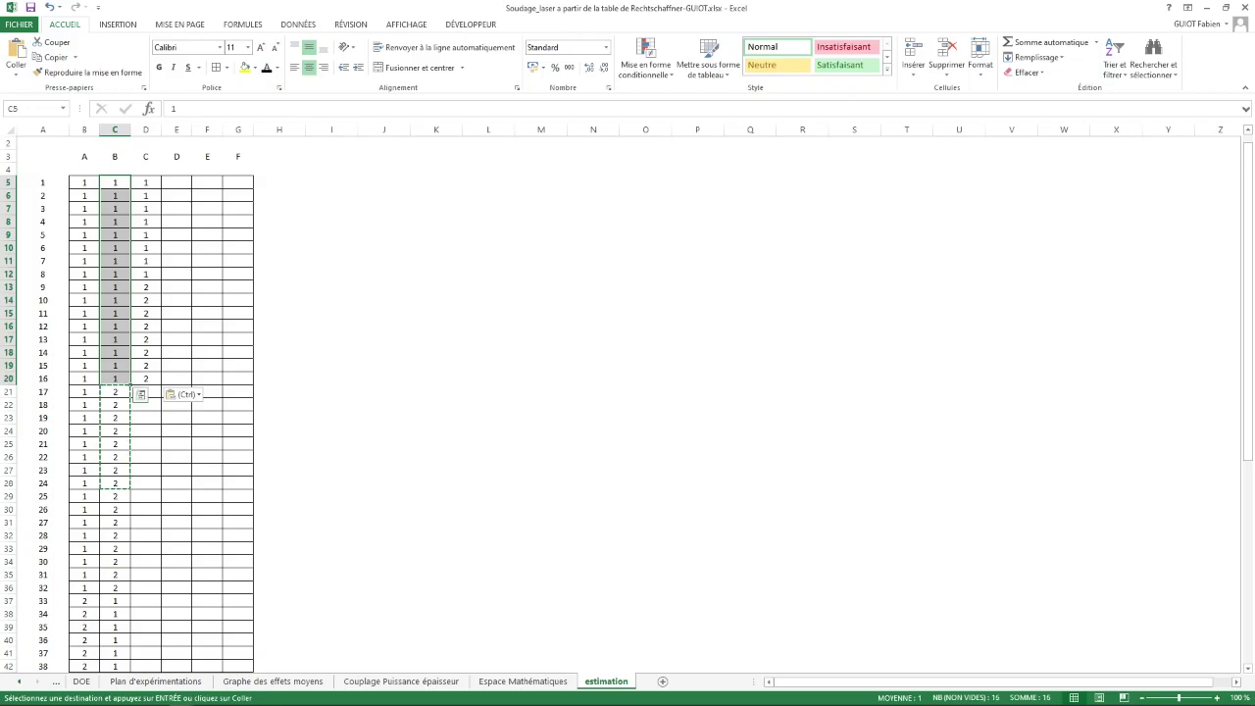
{"action": "left_click_drag", "start_coordinate": [145, 183], "coordinate": [145, 379]}
{"action": "key", "text": "ctrl+c"}
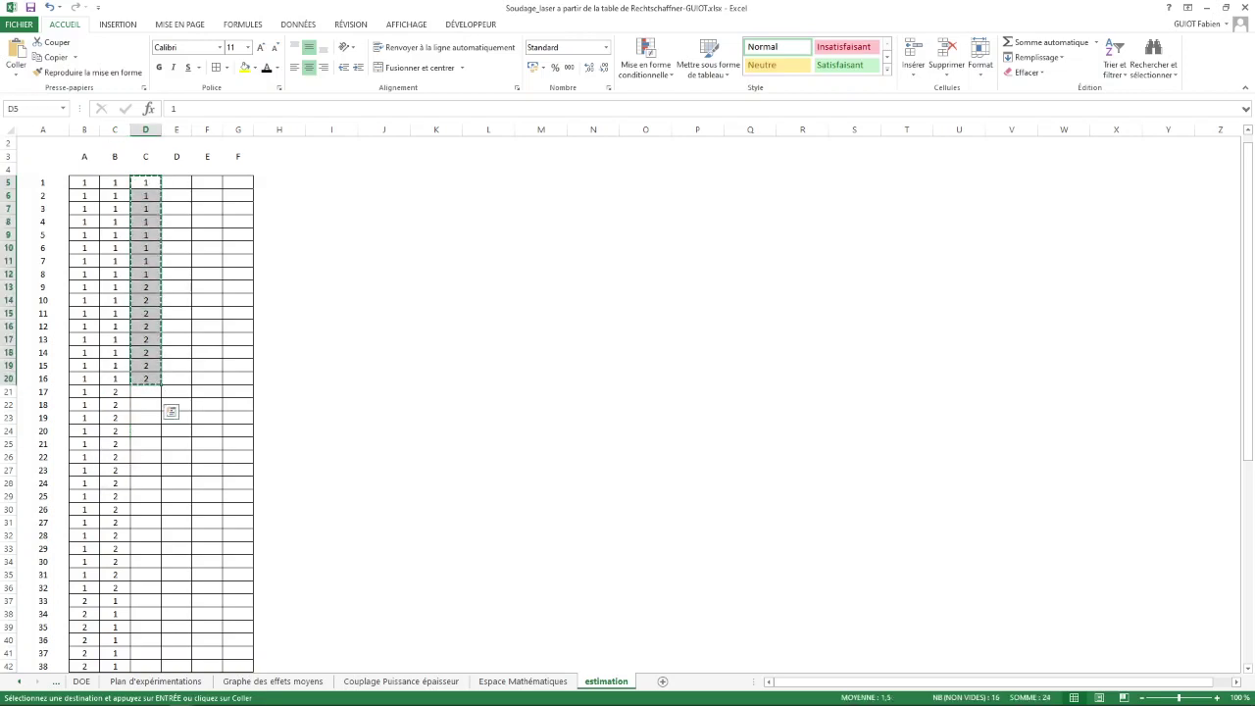
{"action": "left_click", "coordinate": [145, 391]}
{"action": "key", "text": "ctrl+v"}
{"action": "scroll", "coordinate": [628, 392], "scroll_direction": "down", "scroll_amount": 4}
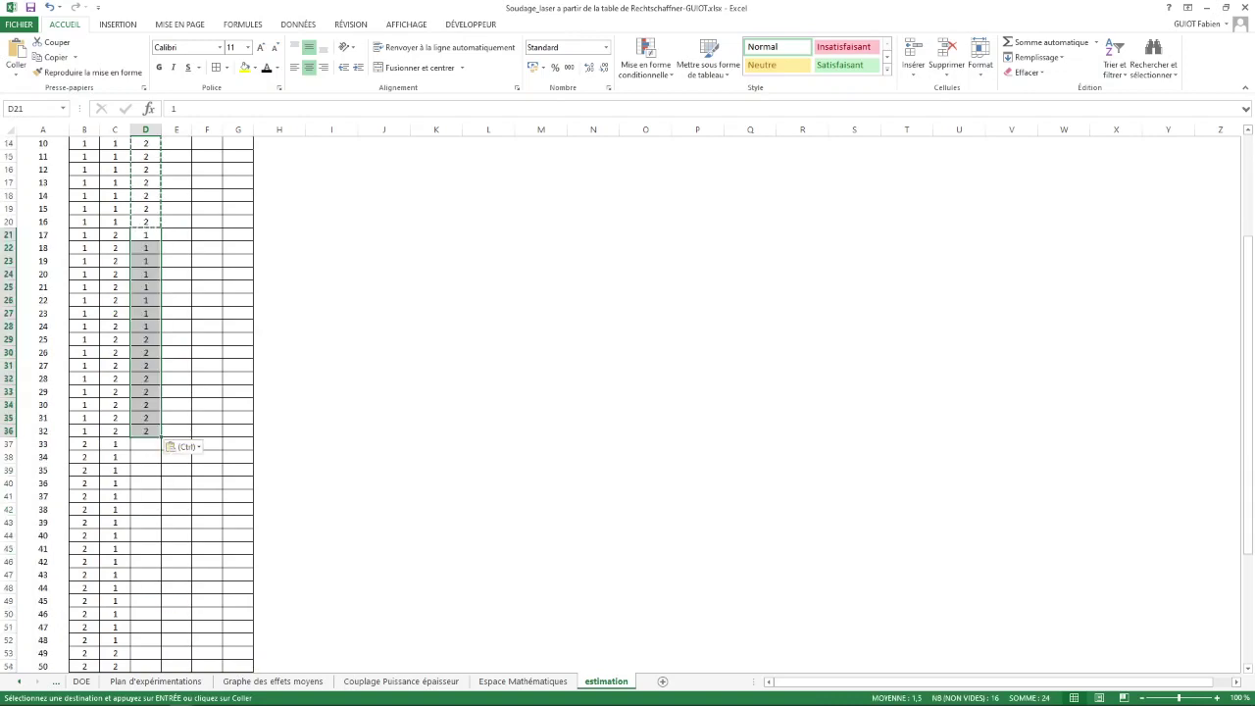
{"action": "left_click", "coordinate": [146, 444]}
{"action": "key", "text": "ctrl+v"}
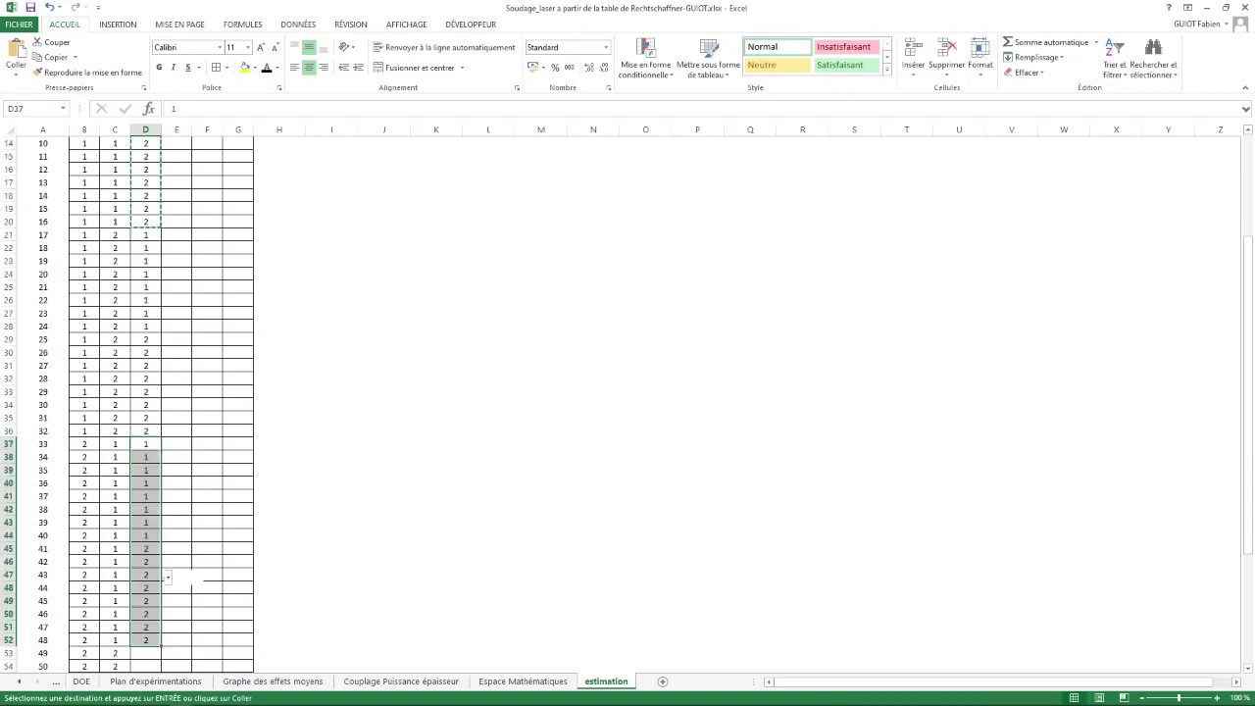
{"action": "scroll", "coordinate": [627, 392], "scroll_direction": "down", "scroll_amount": 7}
{"action": "left_click", "coordinate": [145, 378]}
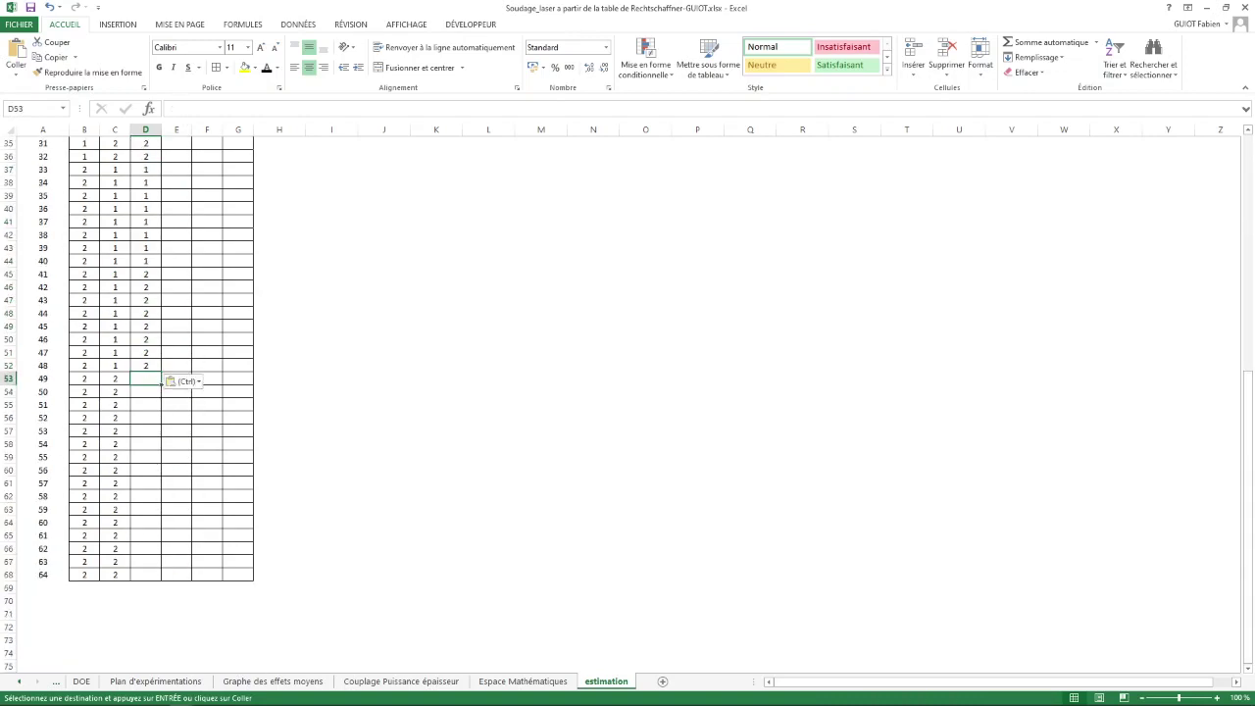
{"action": "key", "text": "ctrl+v"}
Copy the four 1s in D5:D8 into E5:E8 for factor D.
{"action": "scroll", "coordinate": [145, 379], "scroll_direction": "up", "scroll_amount": 8}
{"action": "scroll", "coordinate": [627, 392], "scroll_direction": "up", "scroll_amount": 3}
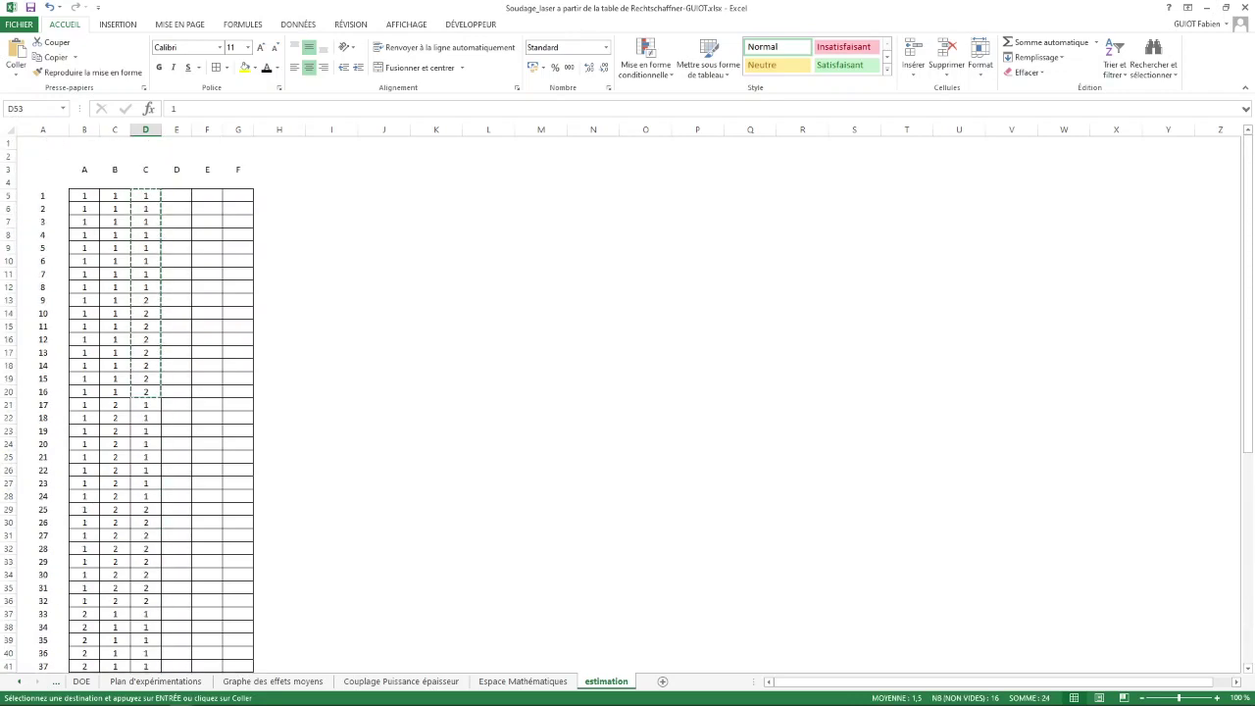
{"action": "left_click_drag", "start_coordinate": [145, 196], "coordinate": [145, 286]}
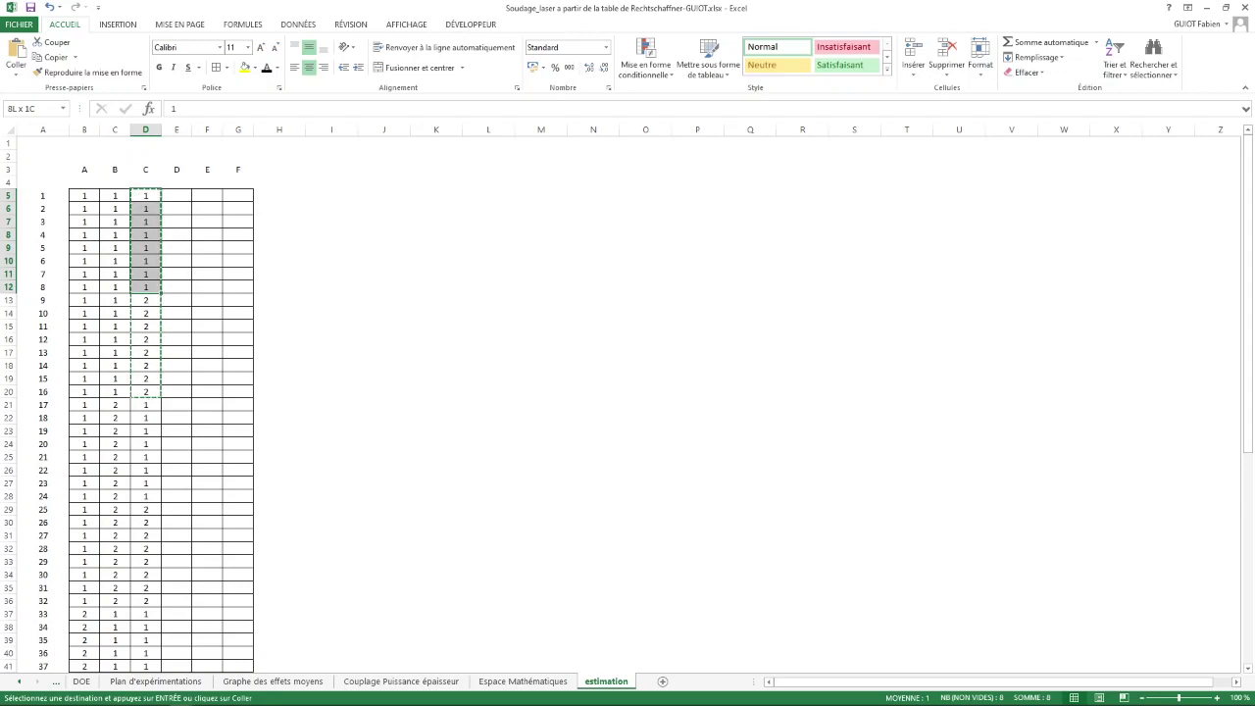
{"action": "left_click_drag", "start_coordinate": [145, 287], "coordinate": [145, 234]}
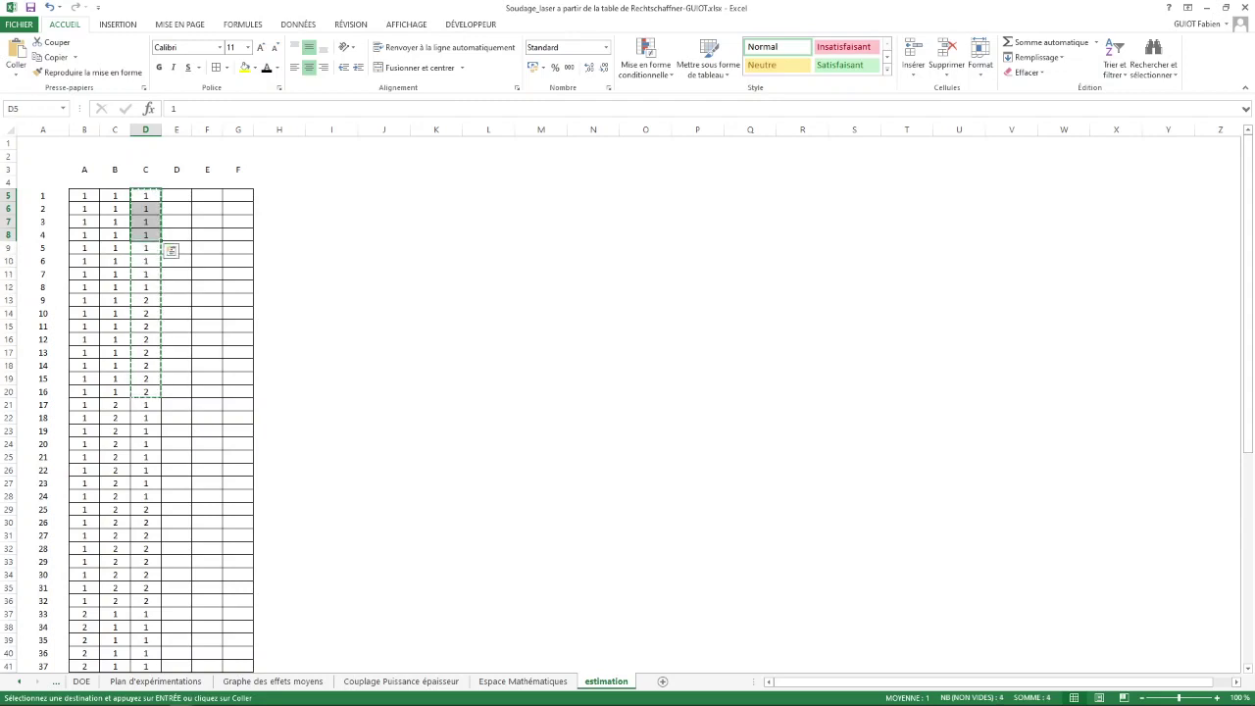
{"action": "left_click", "coordinate": [176, 196]}
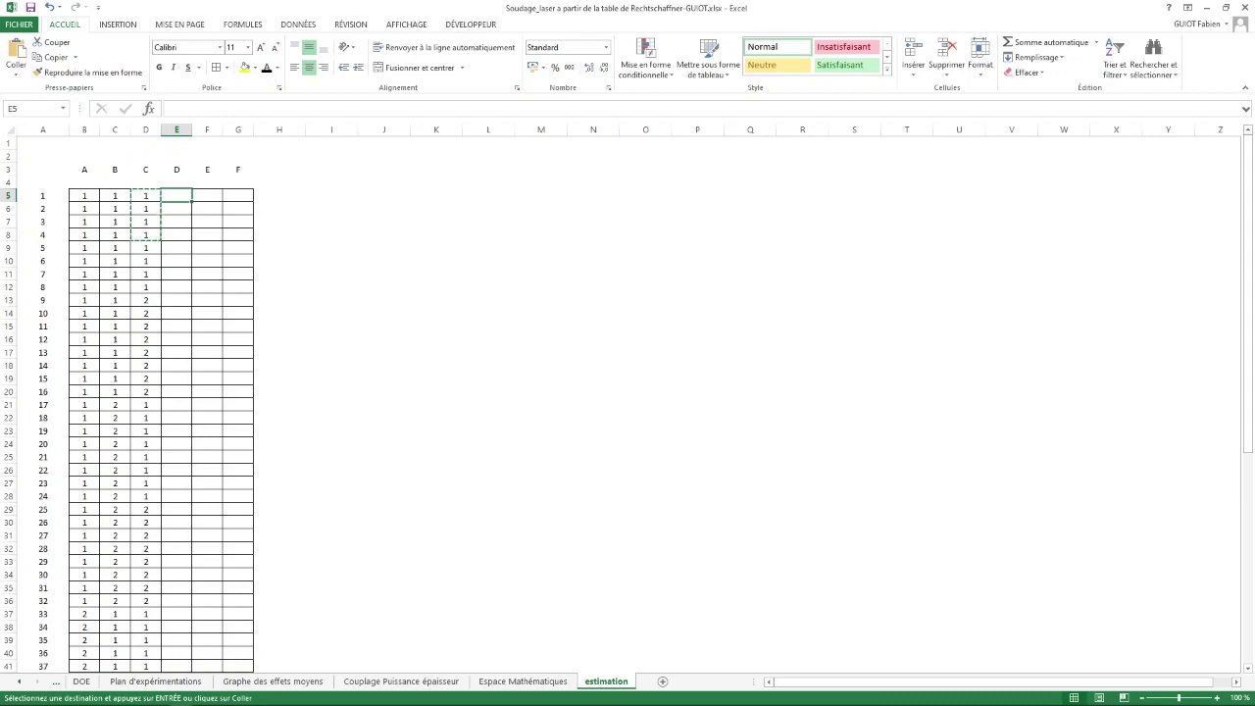
{"action": "key", "text": "ctrl+v"}
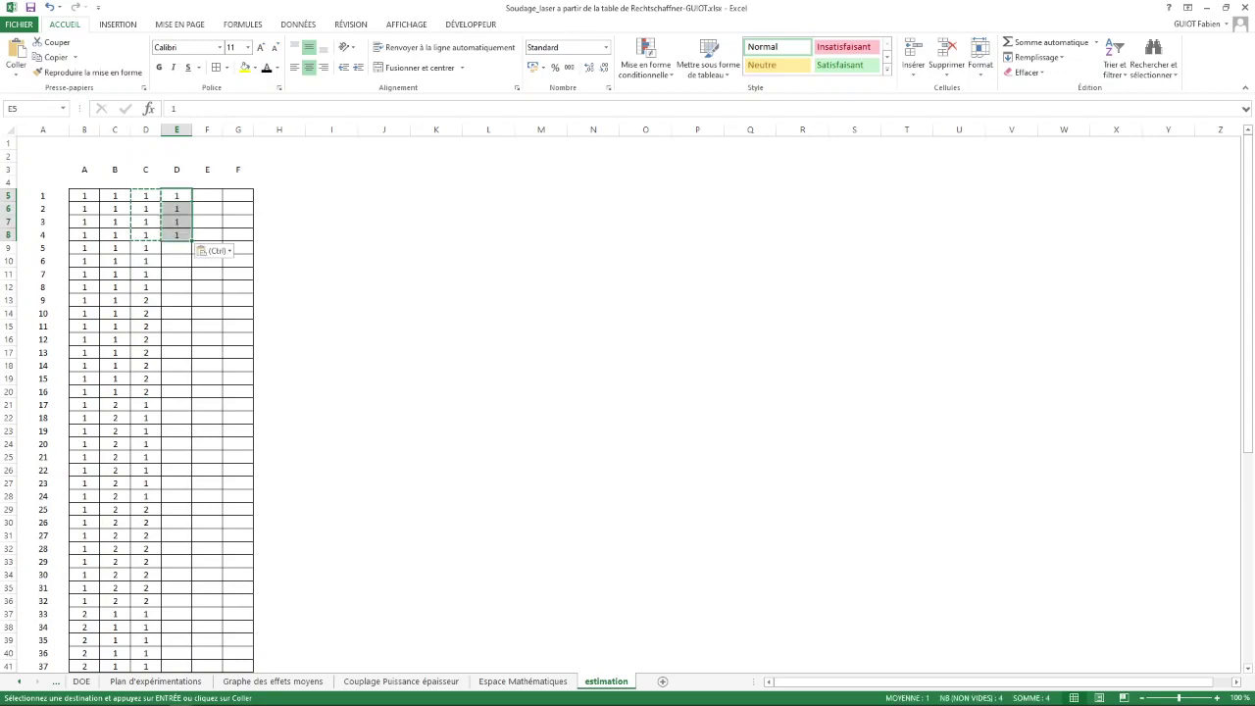
Copy the four 2s in D13:D16 into E9:E12 for factor D.
{"action": "left_click_drag", "start_coordinate": [145, 300], "coordinate": [145, 338]}
{"action": "key", "text": "ctrl+c"}
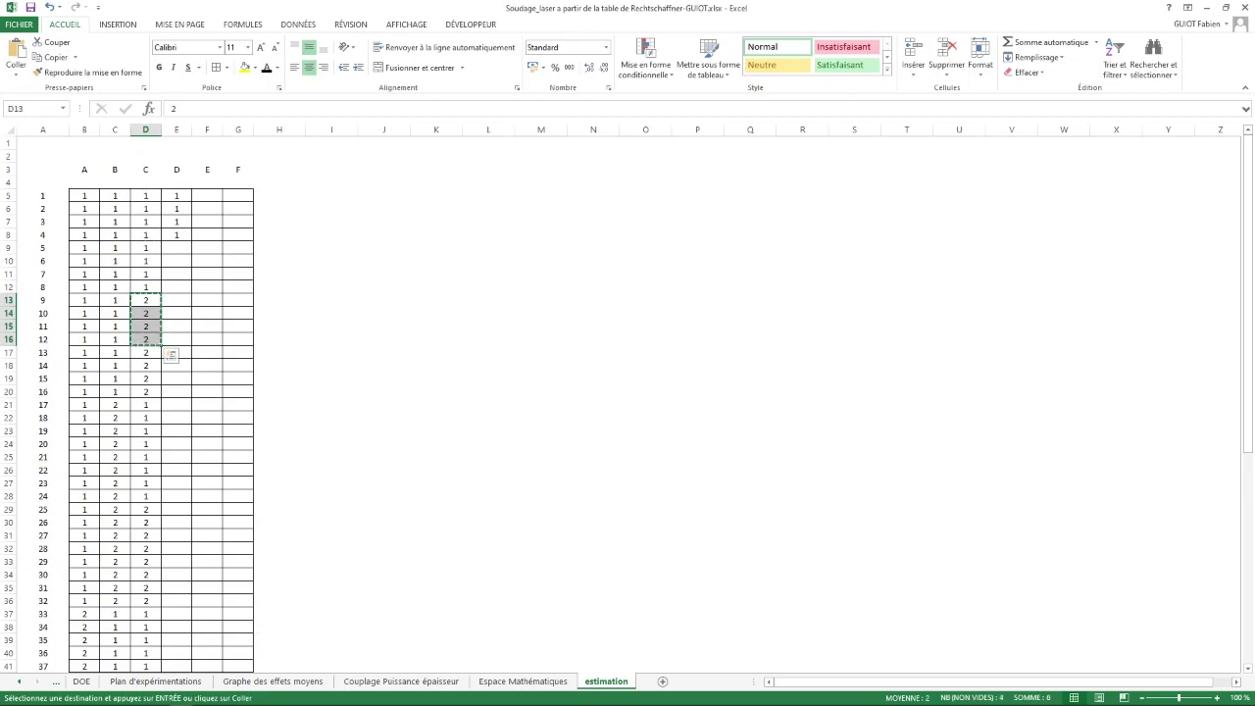
{"action": "left_click", "coordinate": [176, 248]}
{"action": "key", "text": "ctrl+v"}
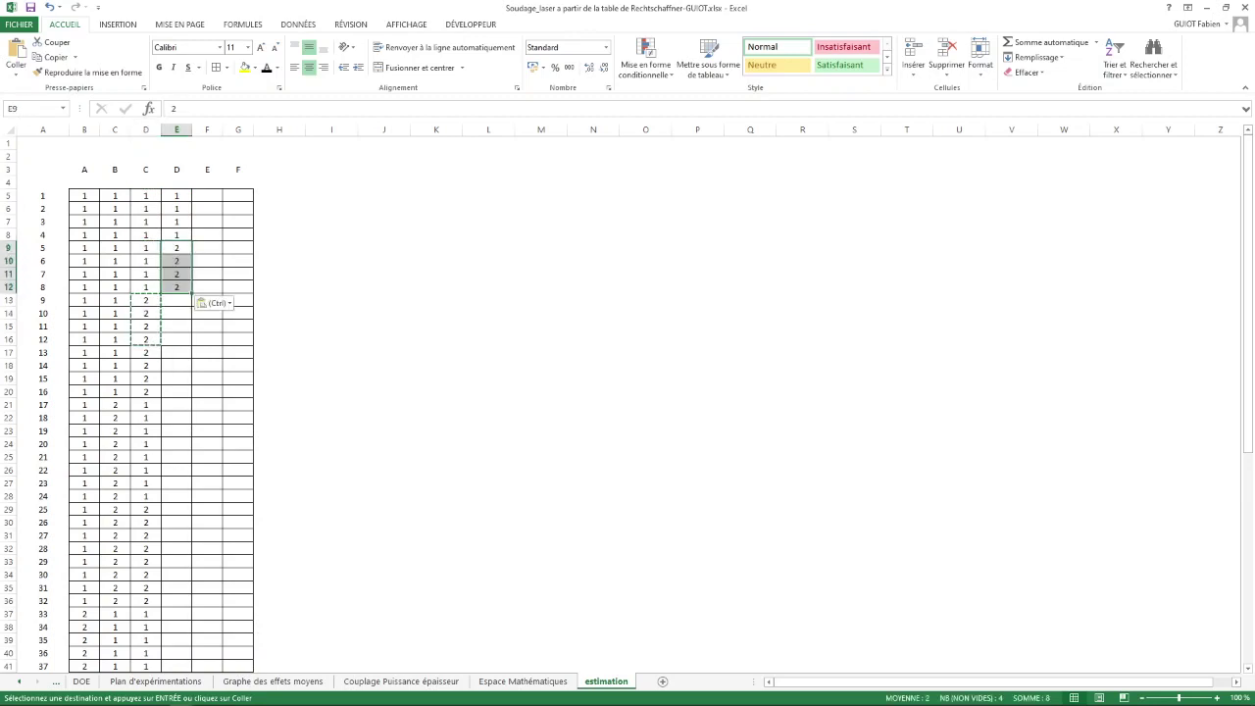
Repeat factor D's level pattern from E5:E12 for runs 9 to 32, filling E13:E36.
{"action": "left_click_drag", "start_coordinate": [176, 196], "coordinate": [177, 287]}
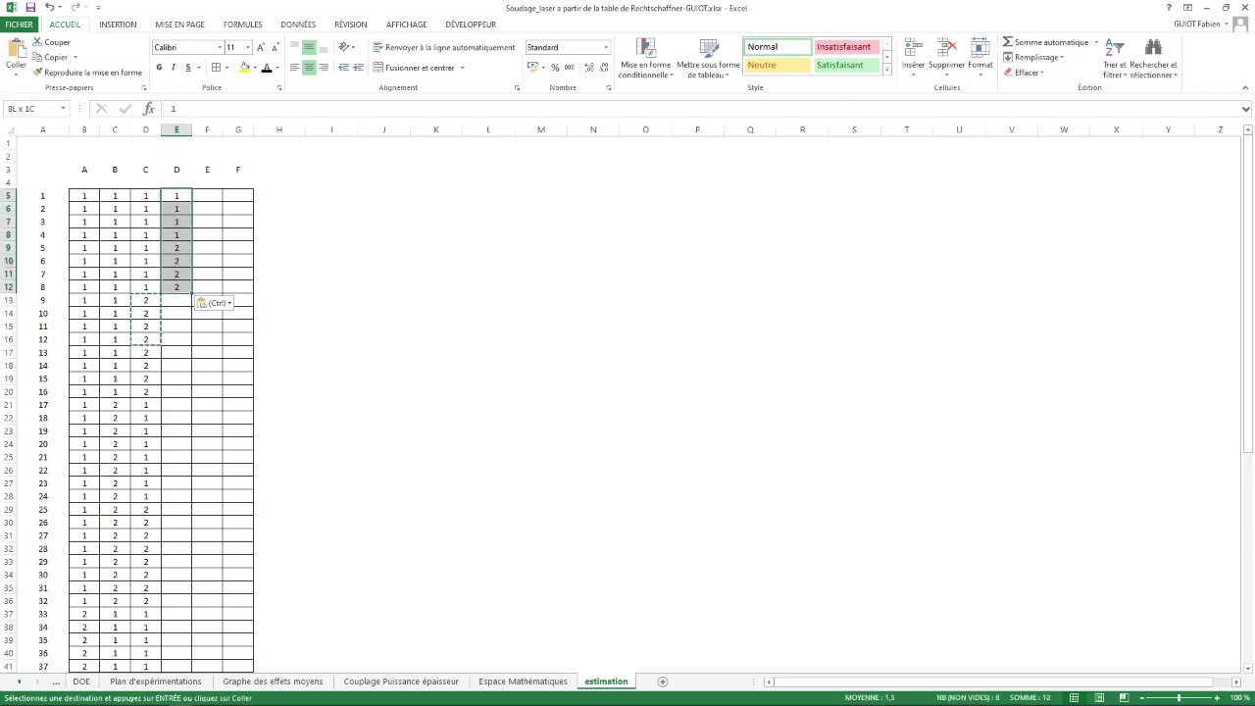
{"action": "key", "text": "ctrl+c"}
{"action": "left_click", "coordinate": [177, 300]}
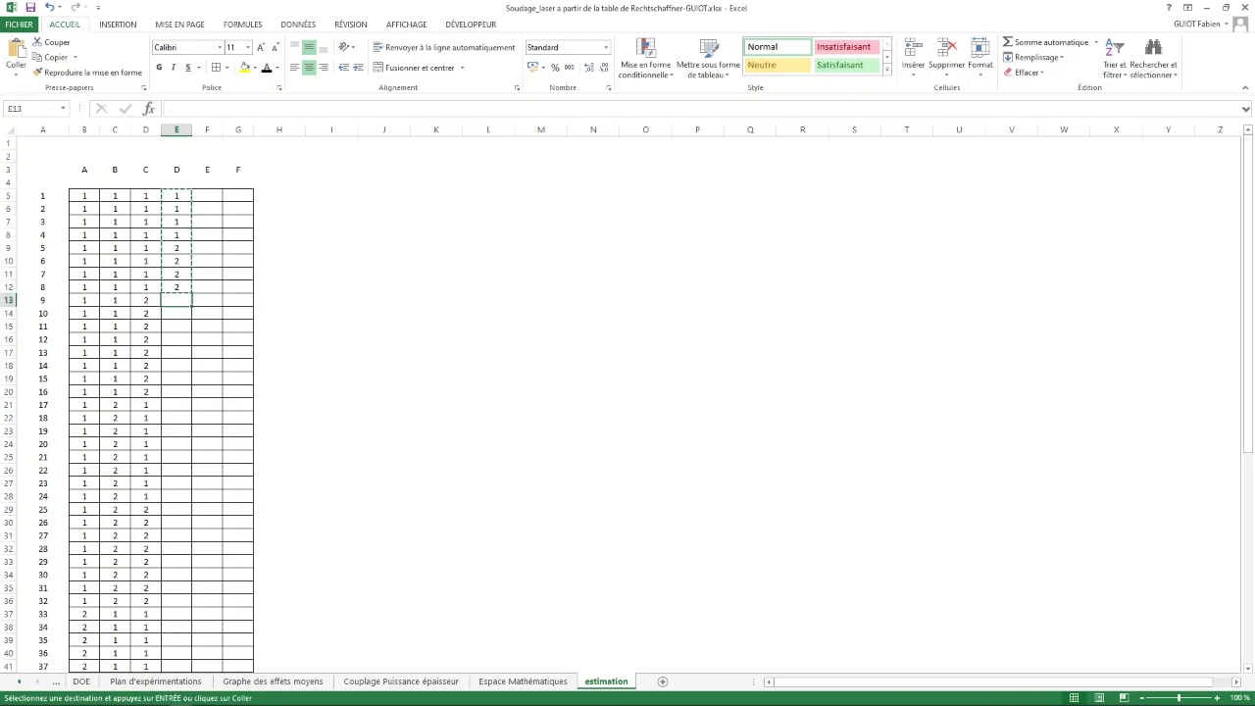
{"action": "key", "text": "ctrl+v"}
{"action": "left_click", "coordinate": [176, 405]}
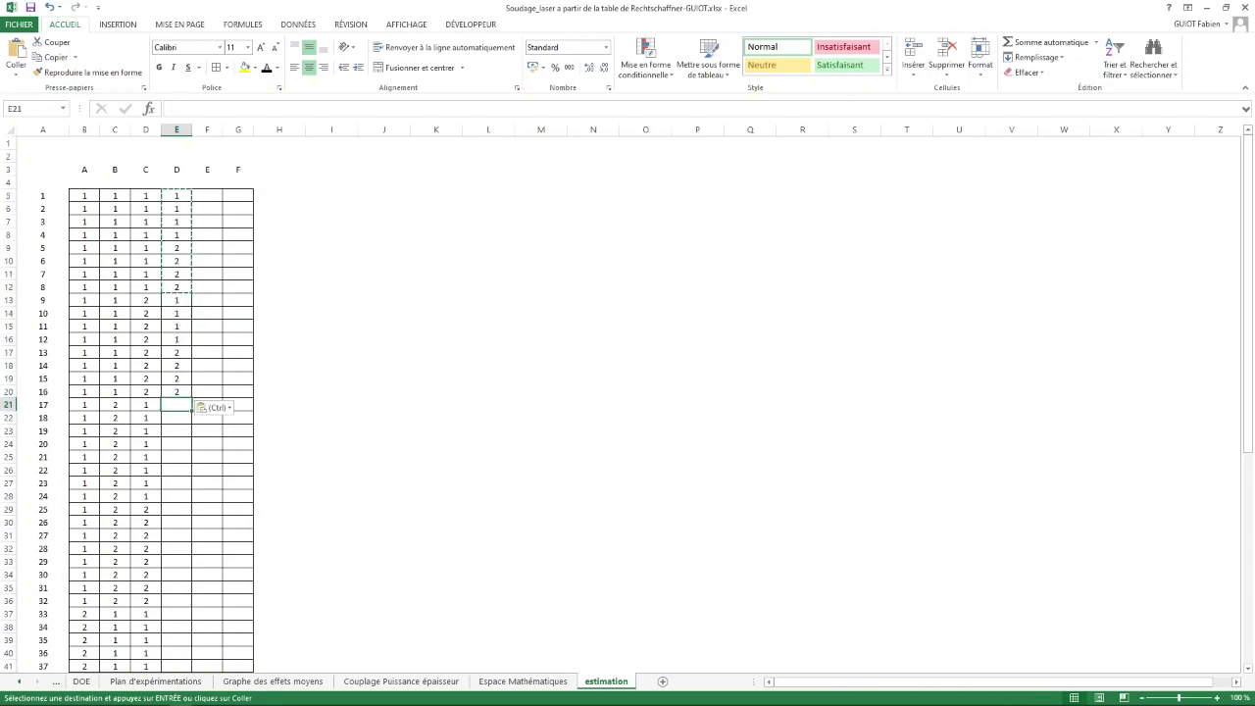
{"action": "key", "text": "ctrl+v"}
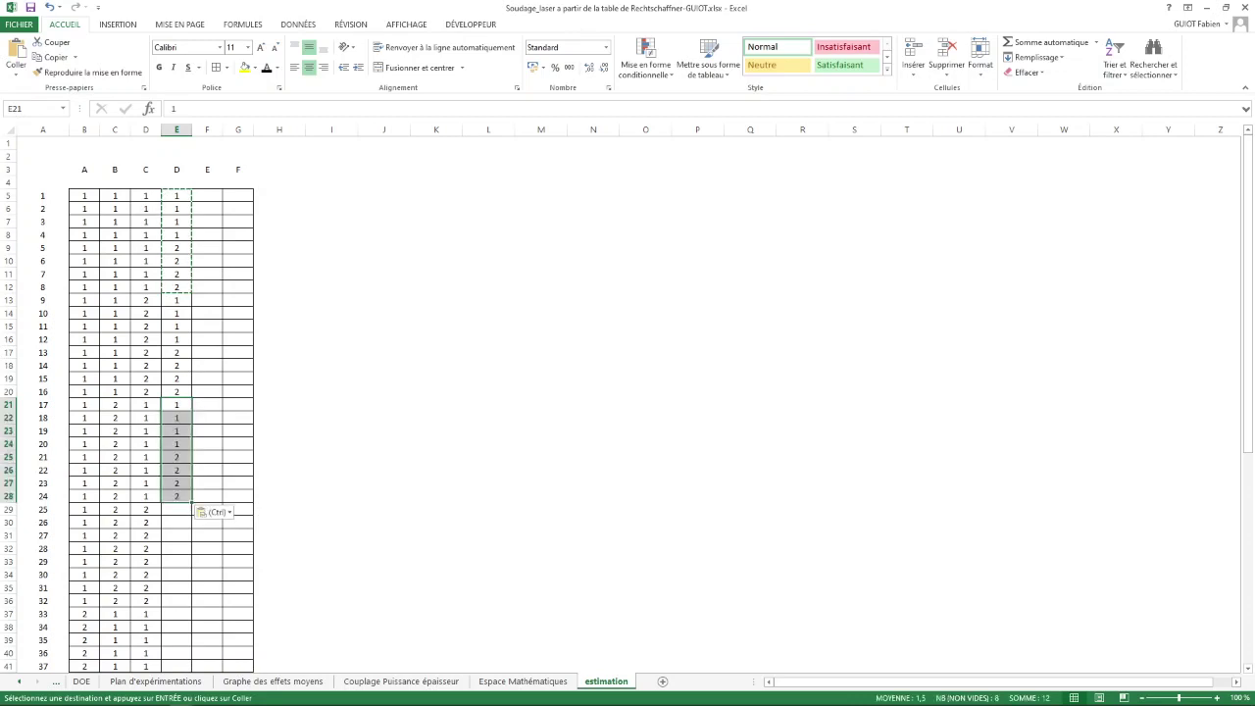
{"action": "double_click", "coordinate": [191, 502]}
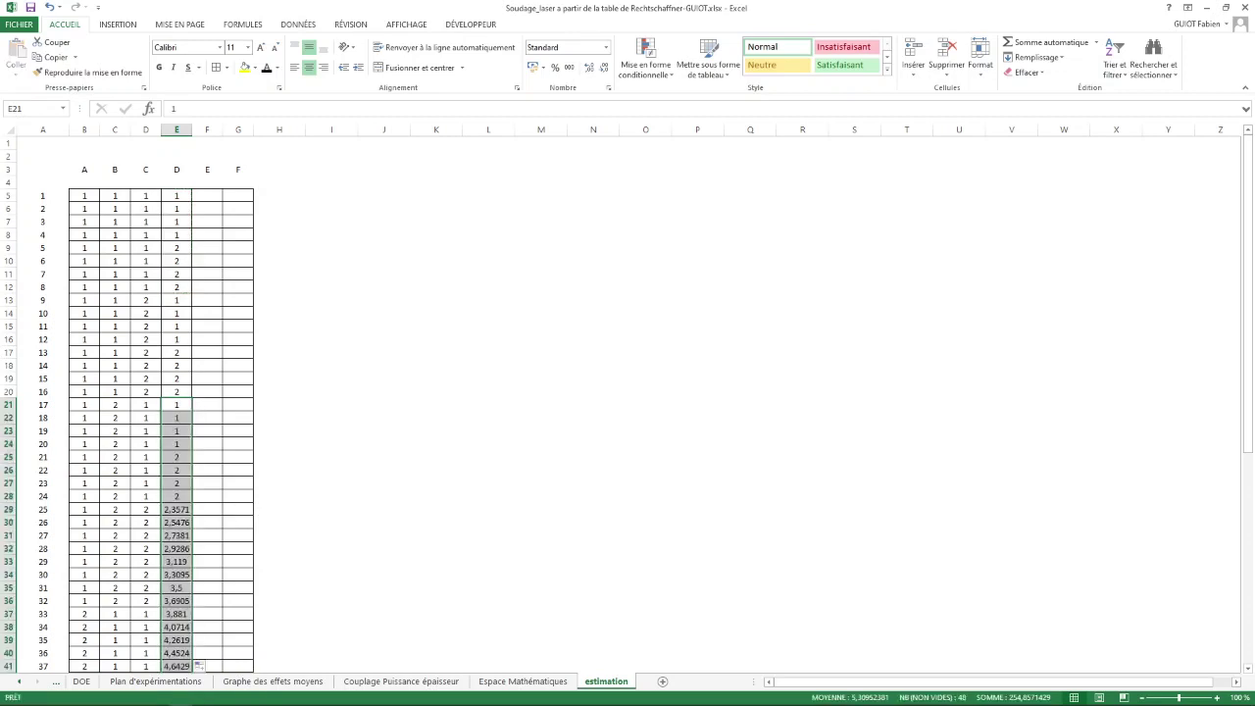
{"action": "key", "text": "ctrl+z"}
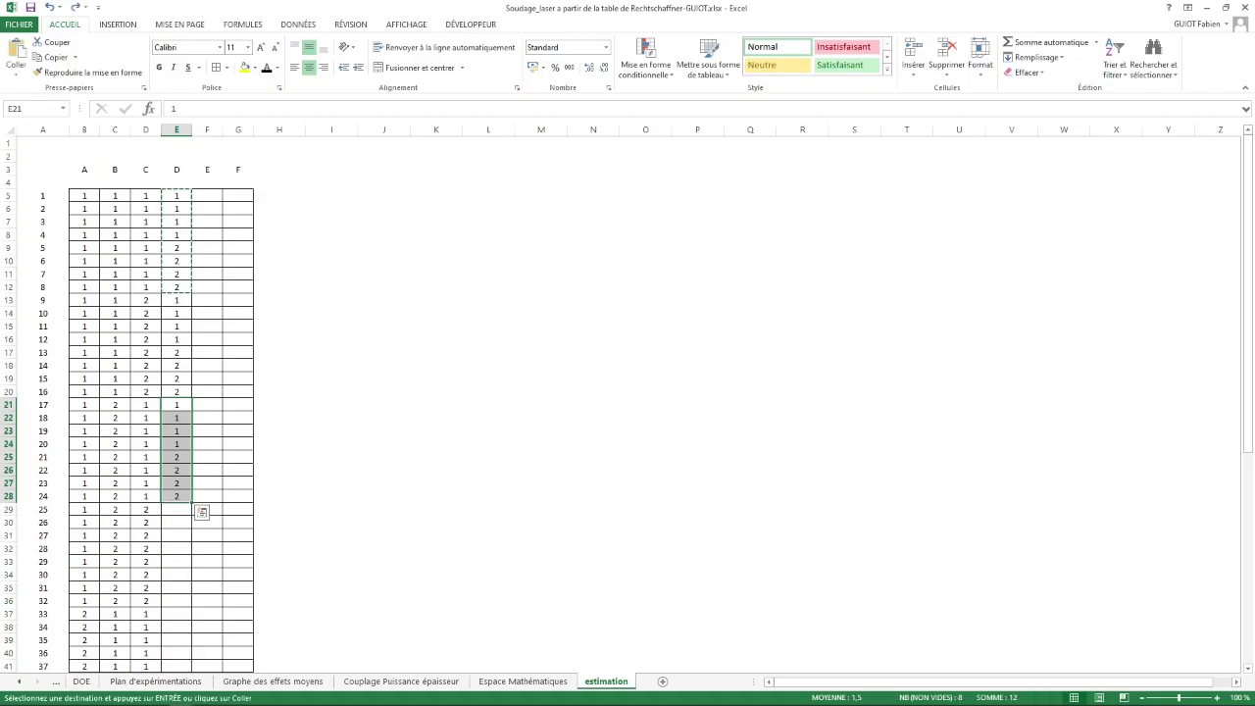
{"action": "left_click", "coordinate": [176, 509]}
{"action": "key", "text": "ctrl+v"}
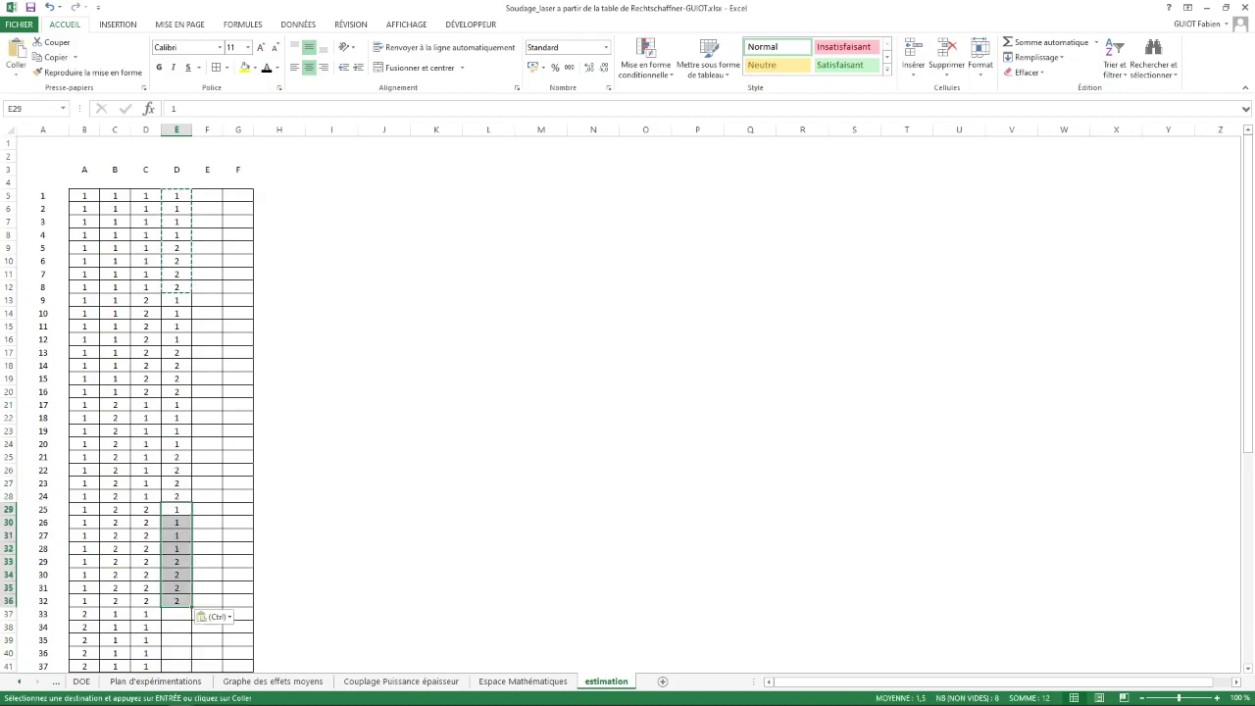
Paste factor D's copied eight-run pattern for runs 33 to 64, filling E37:E68.
{"action": "scroll", "coordinate": [177, 402], "scroll_direction": "down", "scroll_amount": 3}
{"action": "left_click", "coordinate": [177, 496]}
{"action": "key", "text": "ctrl+v"}
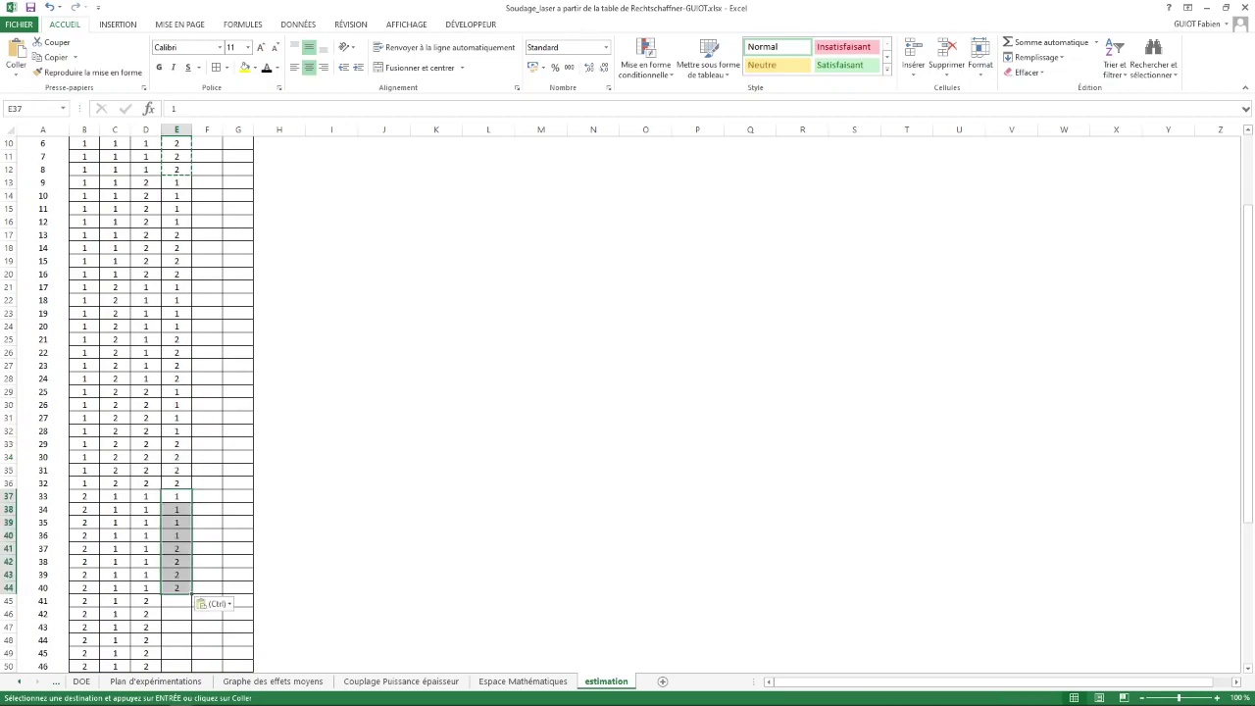
{"action": "scroll", "coordinate": [177, 402], "scroll_direction": "down", "scroll_amount": 3}
{"action": "left_click", "coordinate": [176, 483]}
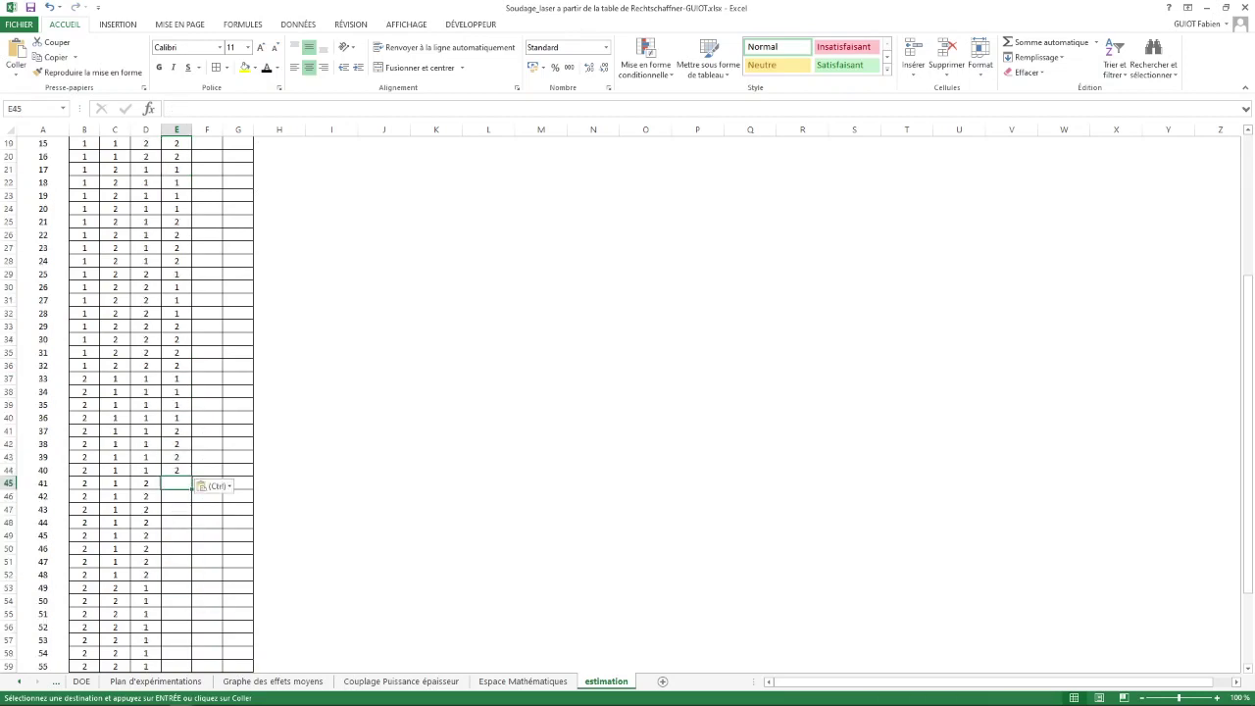
{"action": "key", "text": "ctrl+v"}
{"action": "scroll", "coordinate": [176, 402], "scroll_direction": "down", "scroll_amount": 3}
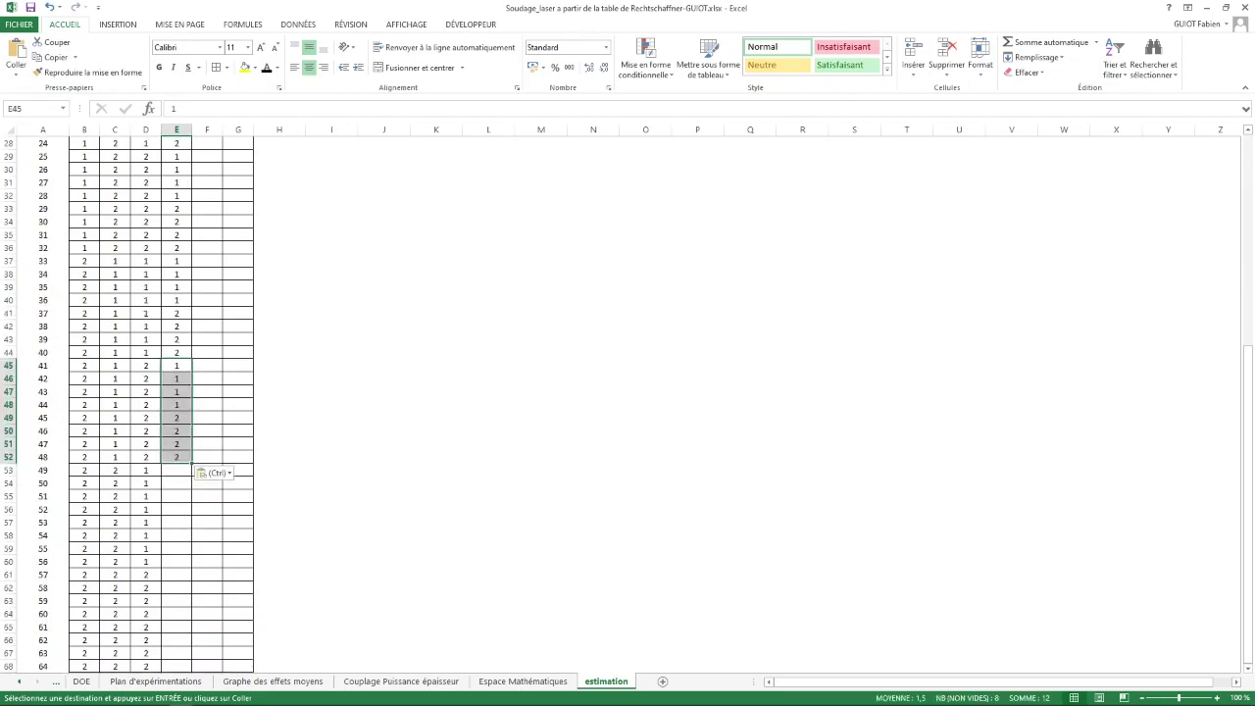
{"action": "left_click", "coordinate": [177, 471]}
{"action": "key", "text": "ctrl+v"}
{"action": "scroll", "coordinate": [177, 402], "scroll_direction": "down", "scroll_amount": 5}
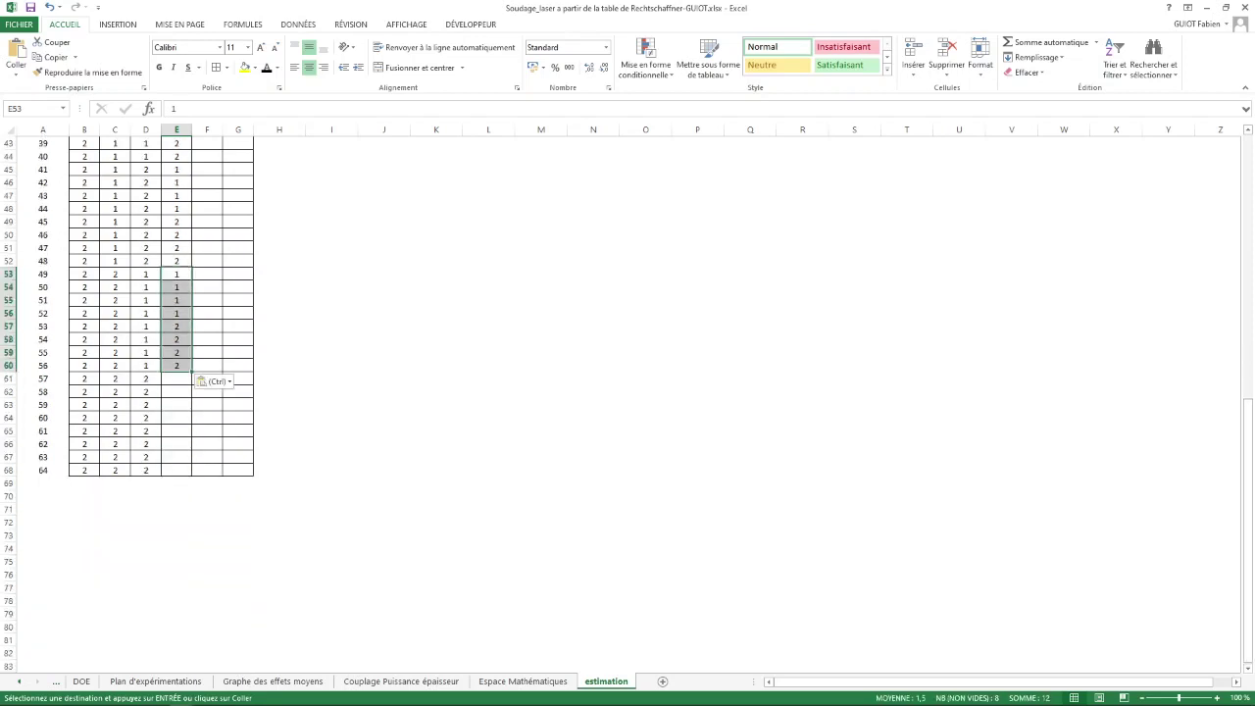
{"action": "left_click", "coordinate": [176, 378]}
{"action": "key", "text": "ctrl+v"}
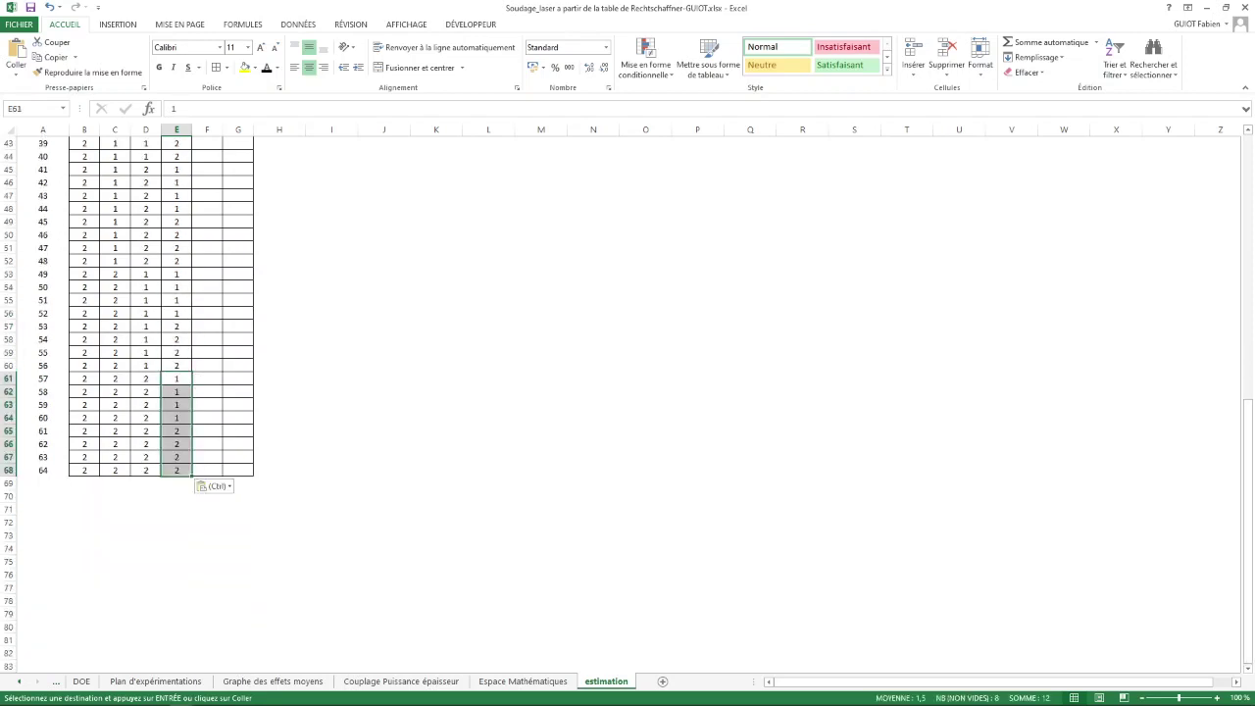
Copy the 1, 1, 2, 2 sequence in E7:E10 into F5:F8 for factor E.
{"action": "scroll", "coordinate": [177, 393], "scroll_direction": "up", "scroll_amount": 4}
{"action": "scroll", "coordinate": [176, 392], "scroll_direction": "up", "scroll_amount": 10}
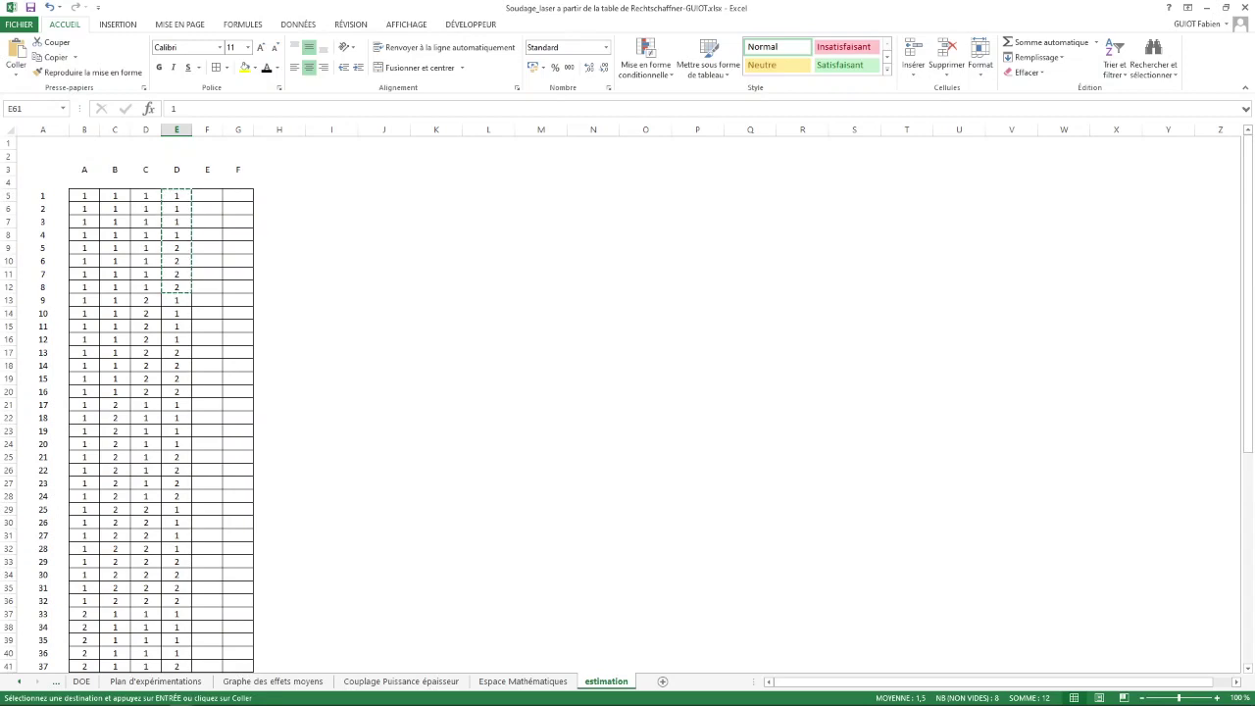
{"action": "left_click_drag", "start_coordinate": [177, 196], "coordinate": [177, 235]}
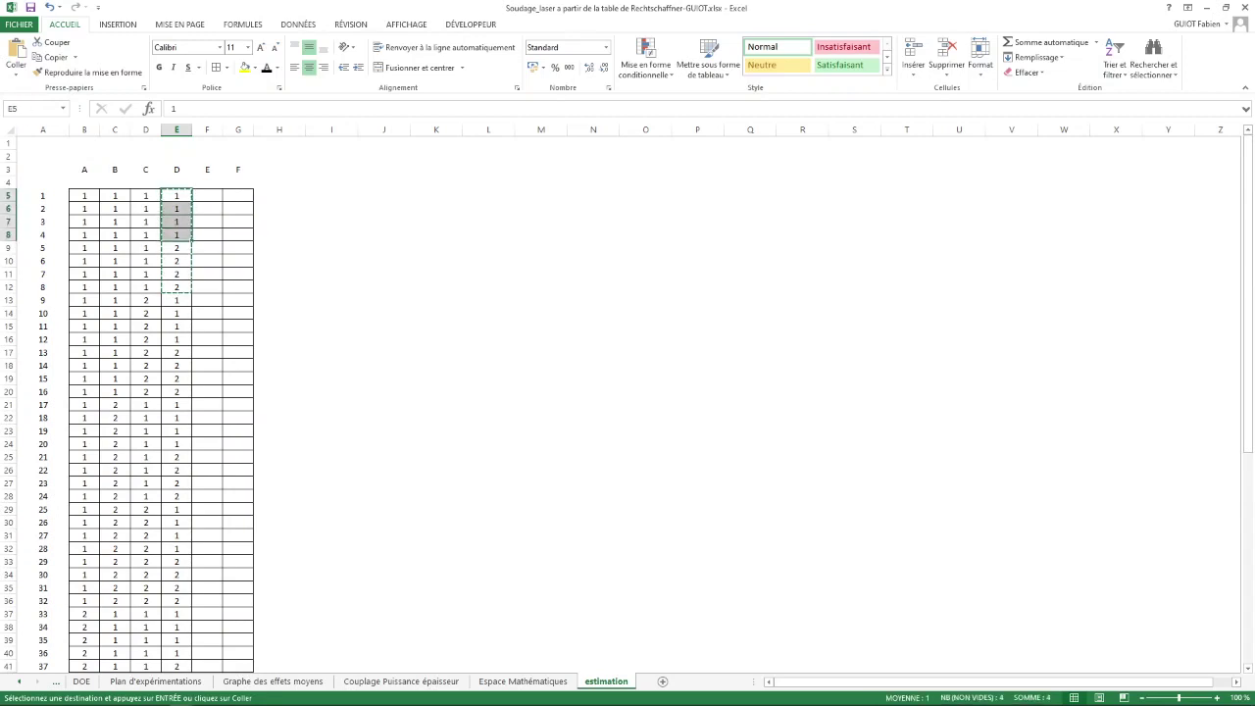
{"action": "double_click", "coordinate": [177, 196]}
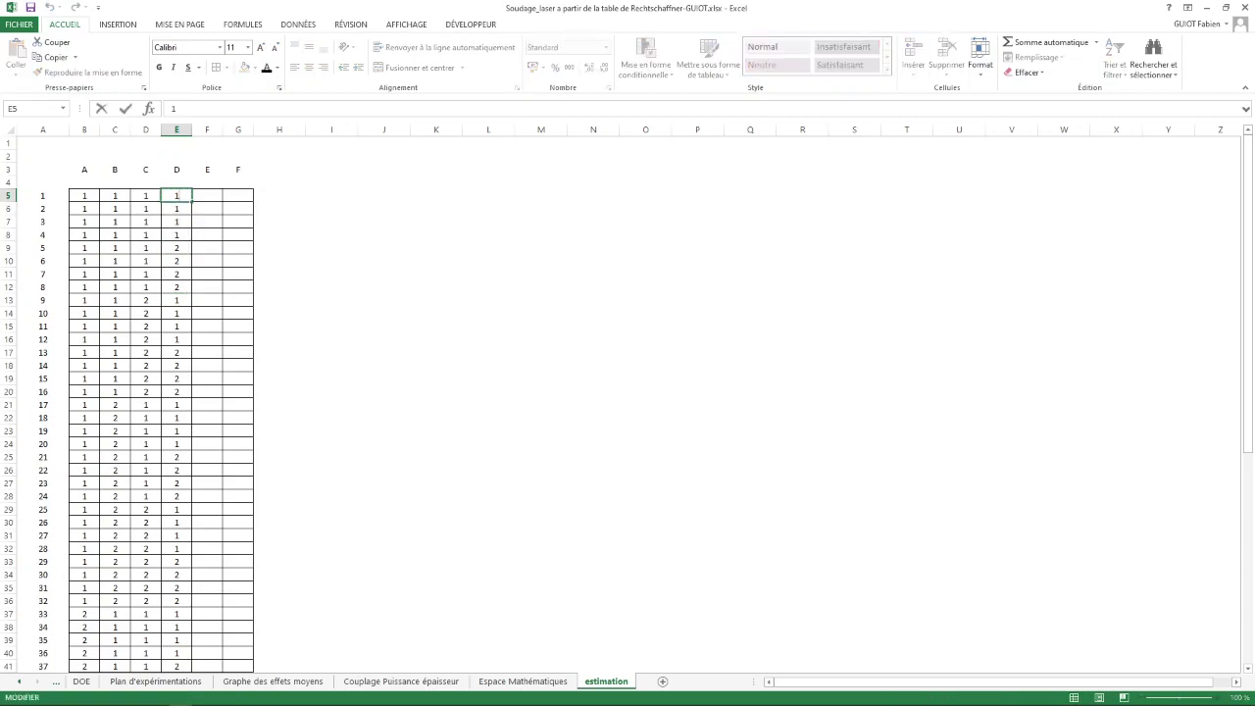
{"action": "key", "text": "Return"}
{"action": "key", "text": "Return"}
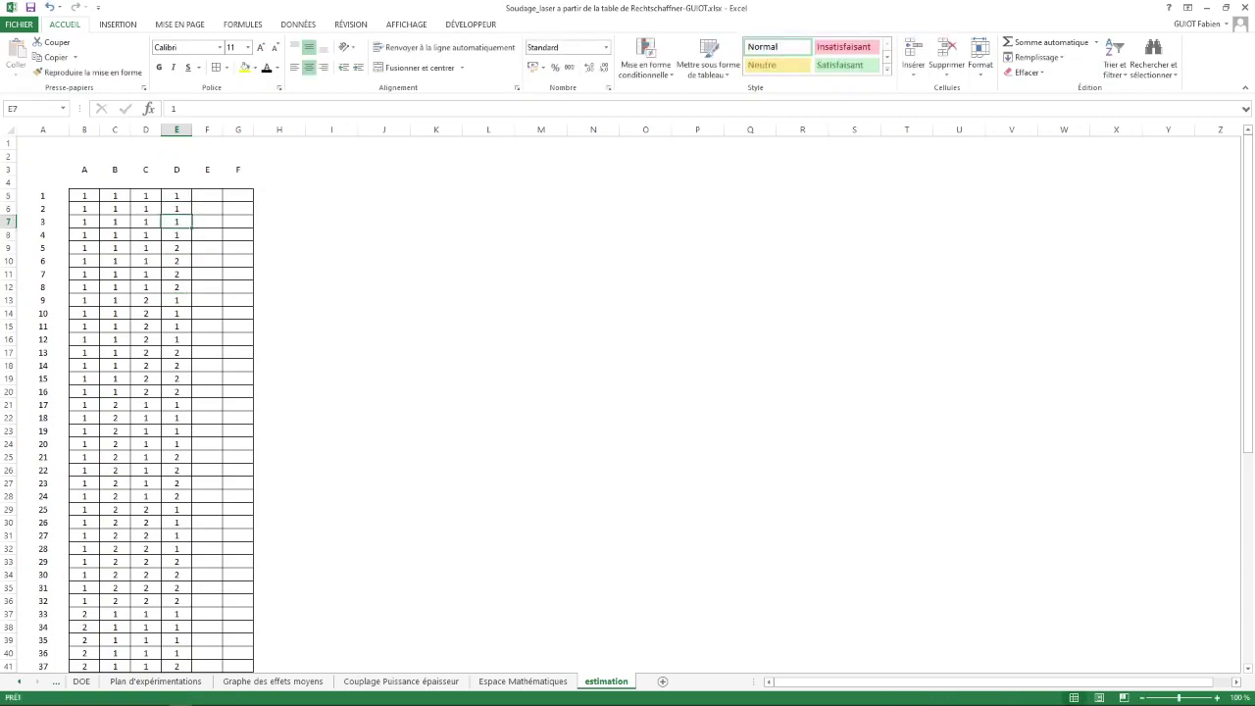
{"action": "key", "text": "shift+Down"}
{"action": "key", "text": "shift+Down"}
{"action": "key", "text": "shift+Down"}
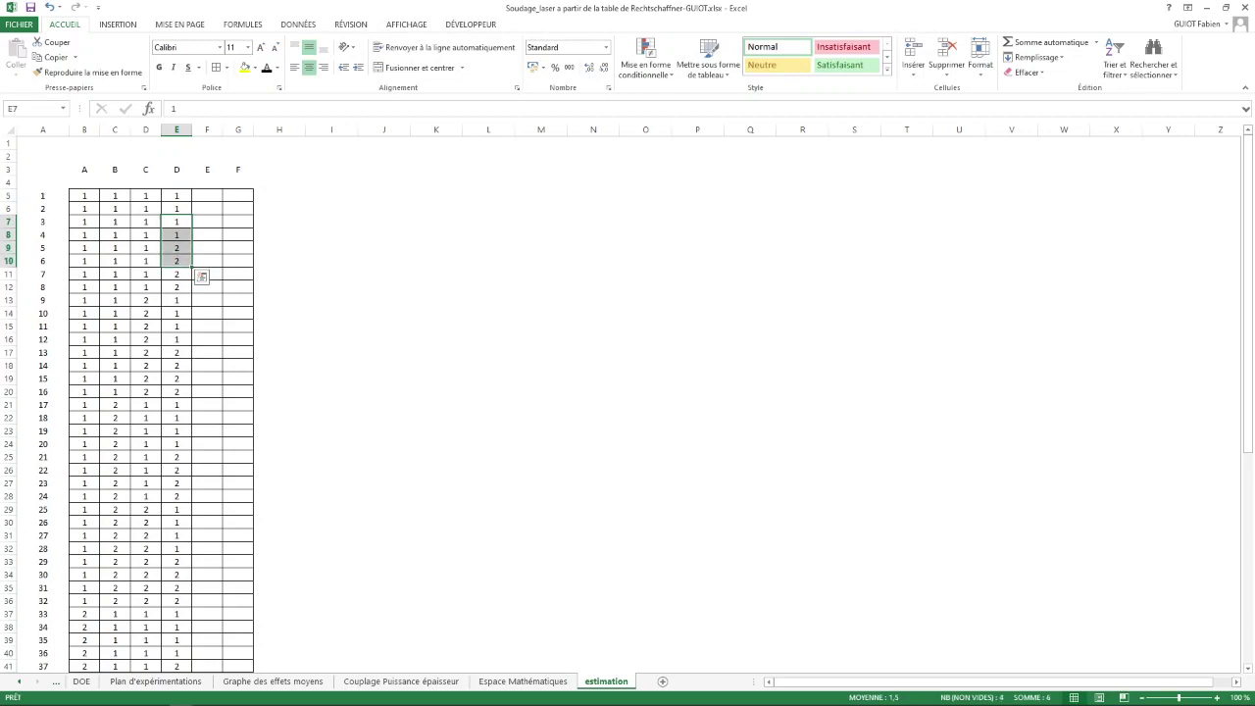
{"action": "key", "text": "ctrl+c"}
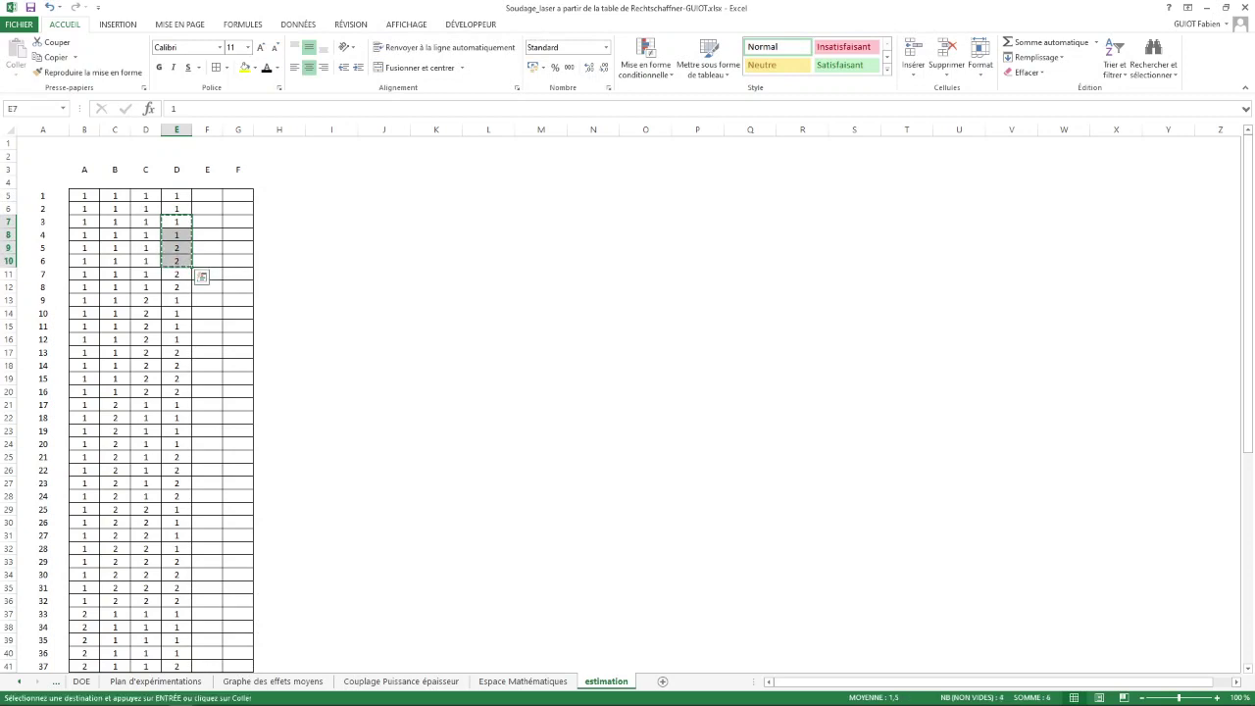
{"action": "left_click", "coordinate": [206, 196]}
{"action": "key", "text": "ctrl+v"}
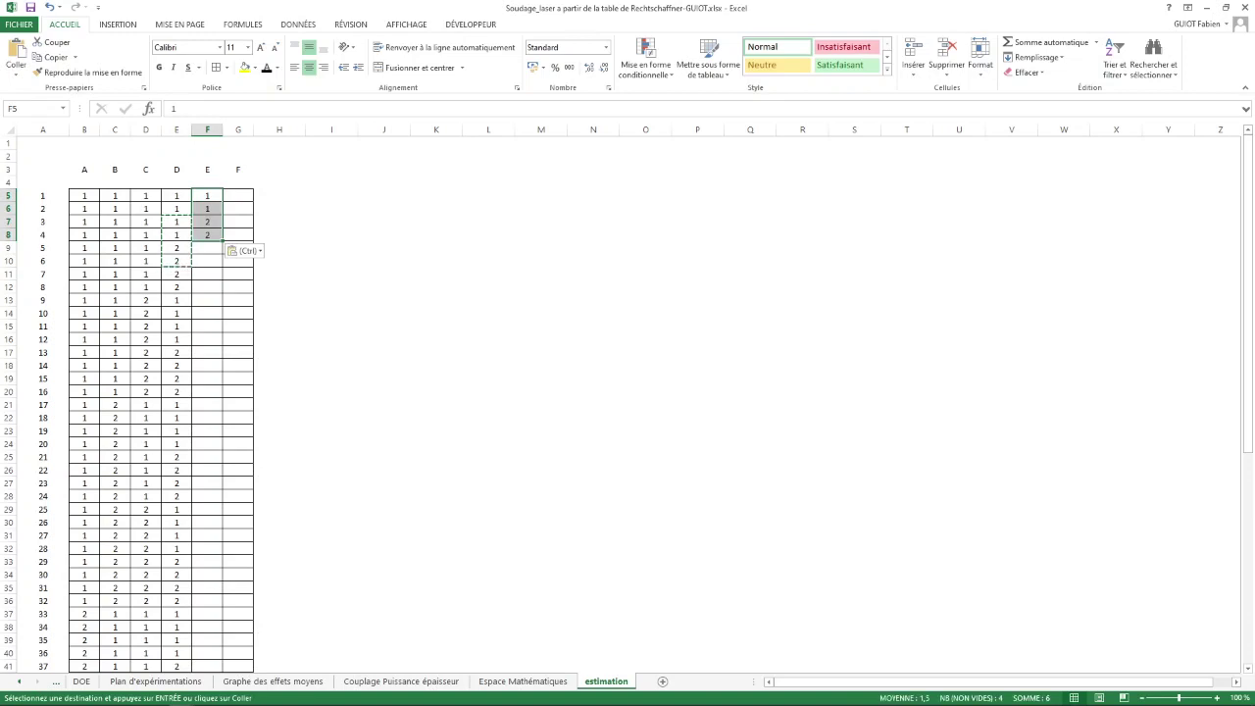
Paste the copied 1, 1, 2, 2 sequence into F9:F12 for factor E.
{"action": "left_click", "coordinate": [207, 248]}
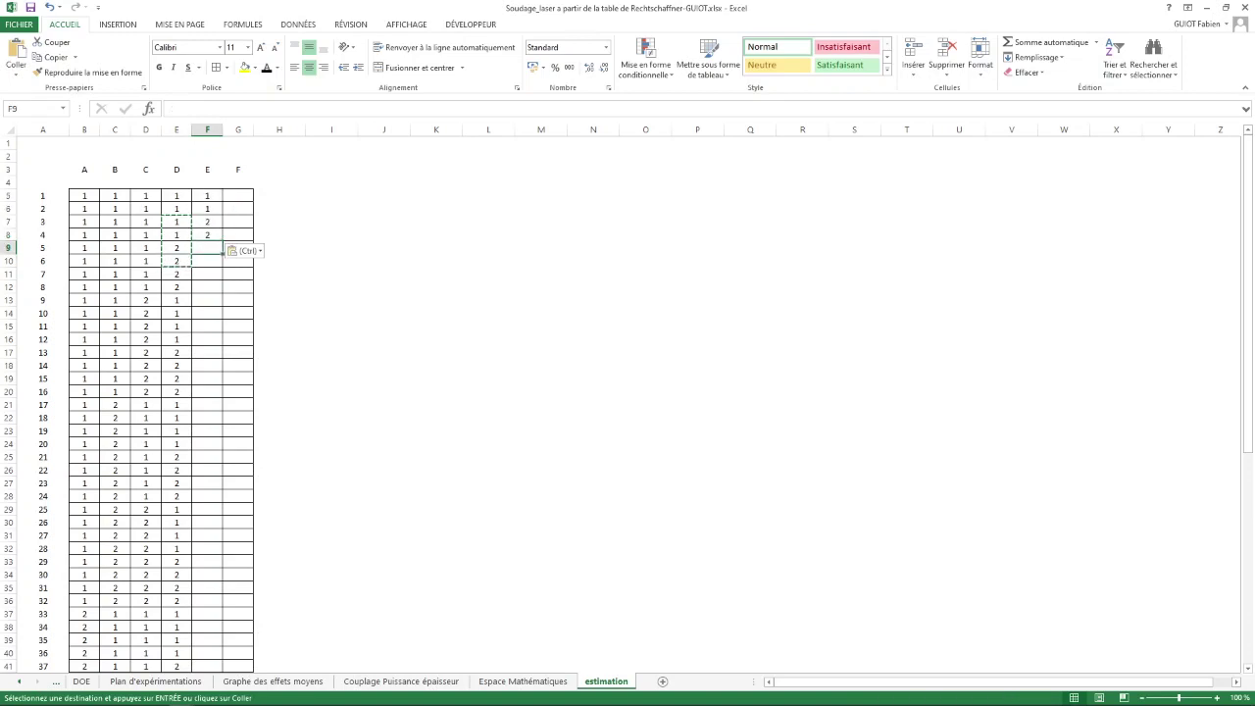
{"action": "key", "text": "ctrl+v"}
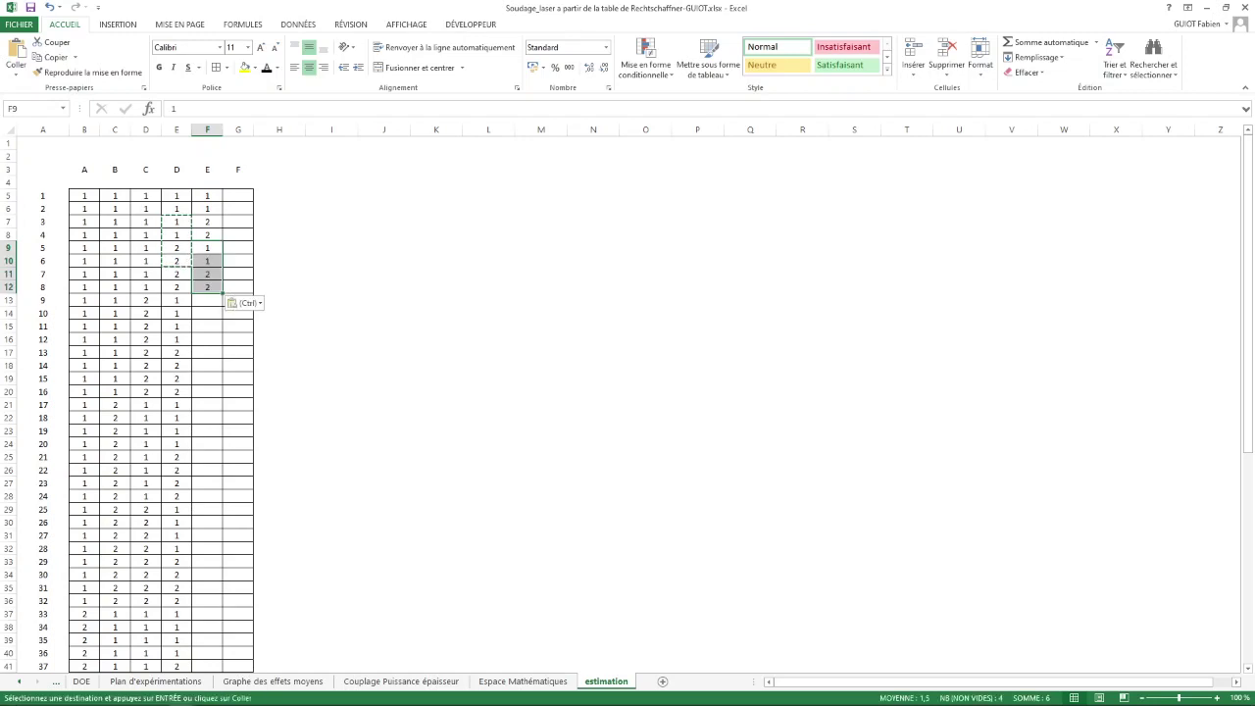
{"action": "left_click", "coordinate": [207, 300]}
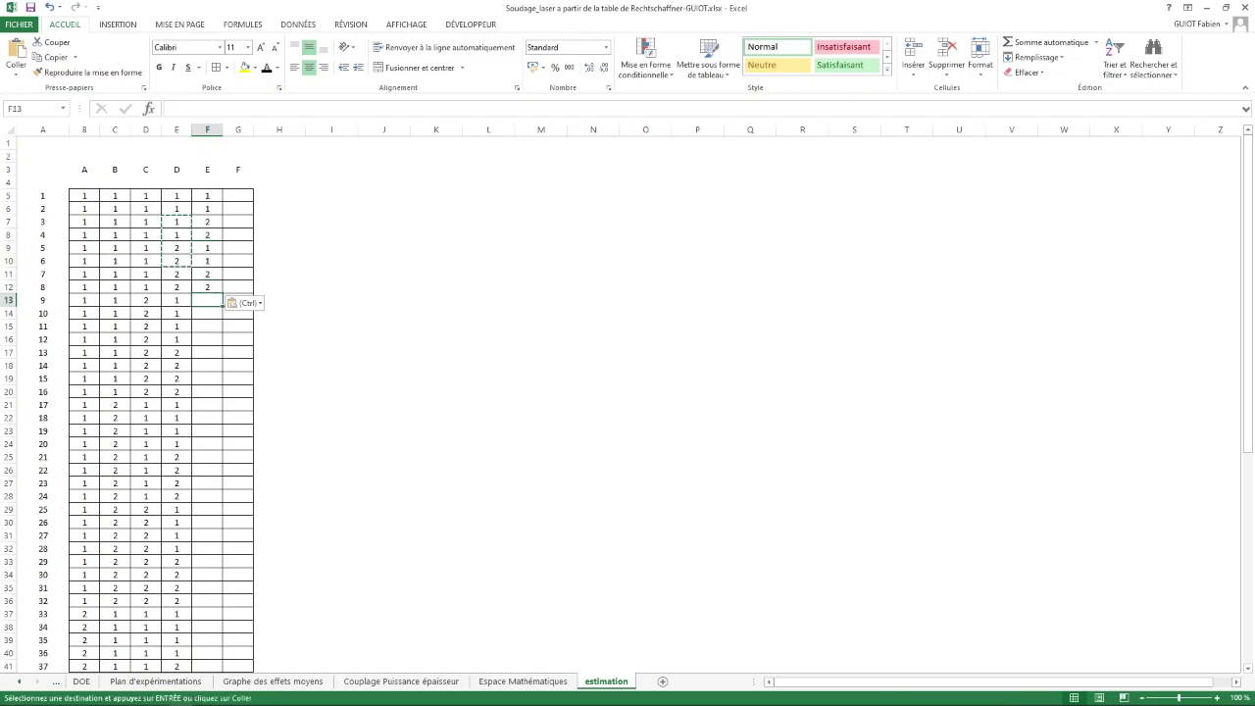
{"action": "key", "text": "ctrl"}
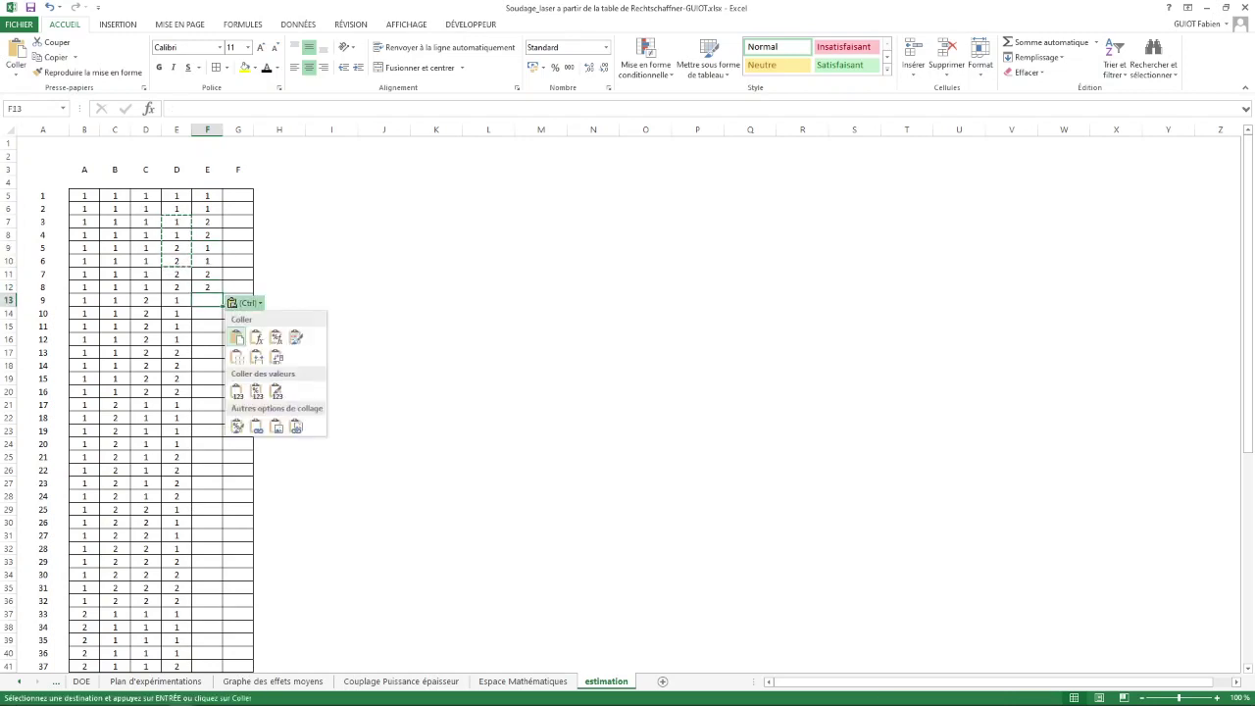
{"action": "key", "text": "Escape"}
Repeat factor E's level pattern from F5:F12 for runs 9 to 32, filling F13:F36.
{"action": "left_click_drag", "start_coordinate": [207, 196], "coordinate": [207, 286]}
{"action": "left_click", "coordinate": [207, 300]}
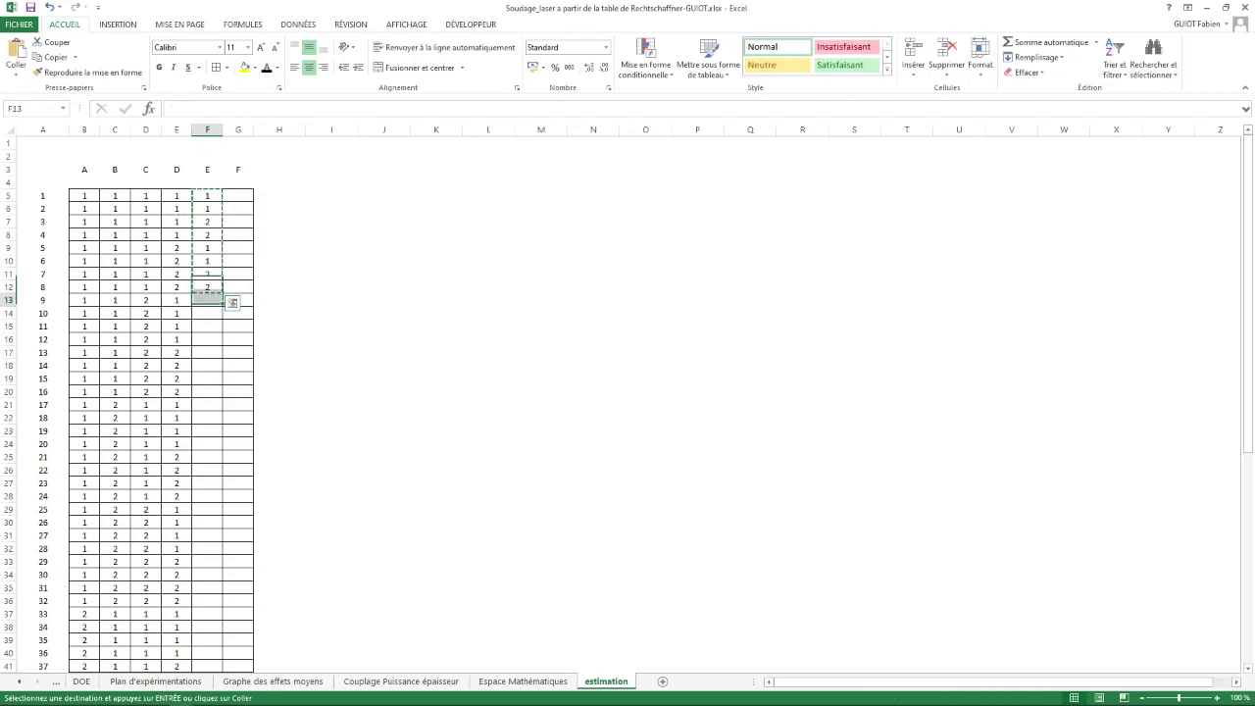
{"action": "key", "text": "ctrl+v"}
{"action": "left_click", "coordinate": [207, 405]}
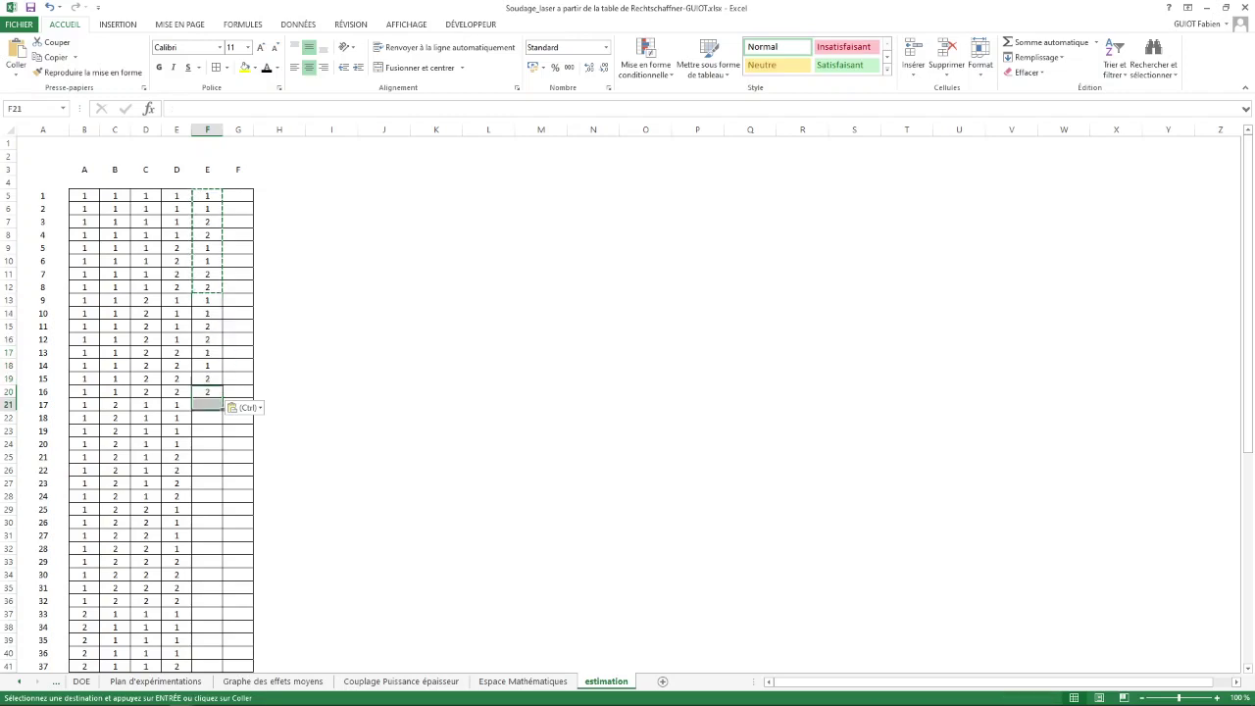
{"action": "key", "text": "ctrl+v"}
{"action": "key", "text": "Down"}
{"action": "key", "text": "Down"}
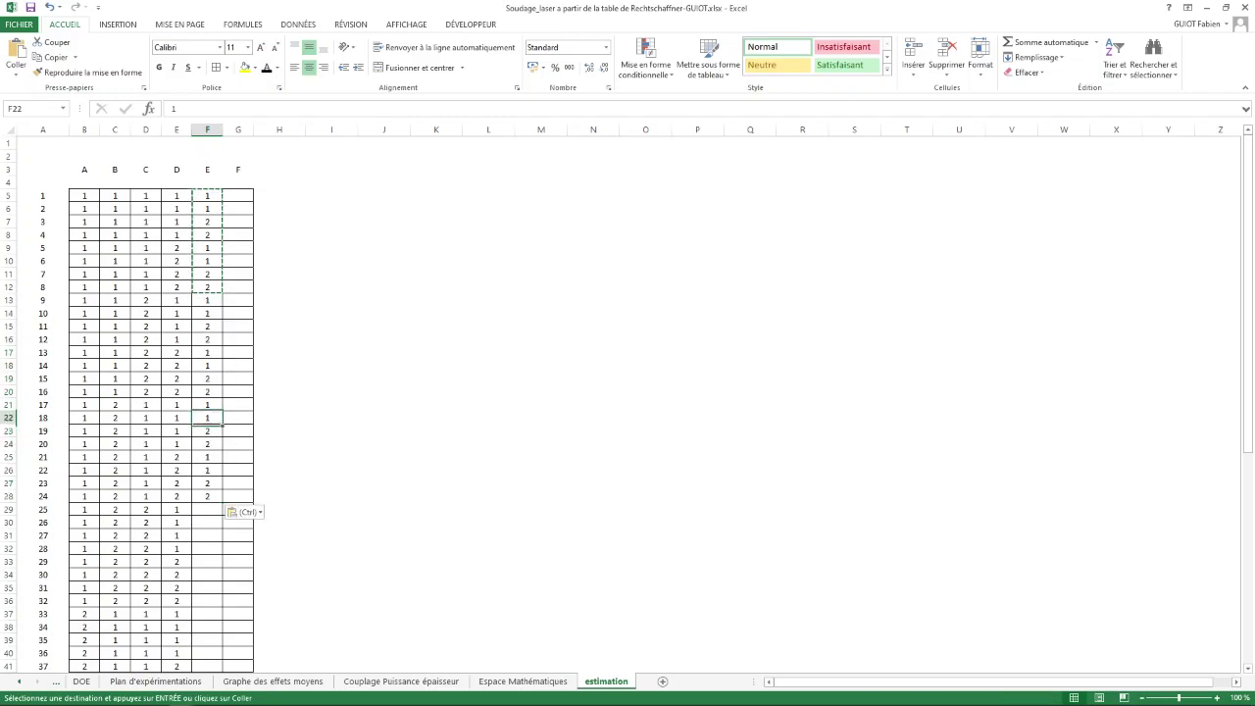
{"action": "key", "text": "Down"}
{"action": "key", "text": "Down"}
{"action": "key", "text": "Down"}
{"action": "key", "text": "Down"}
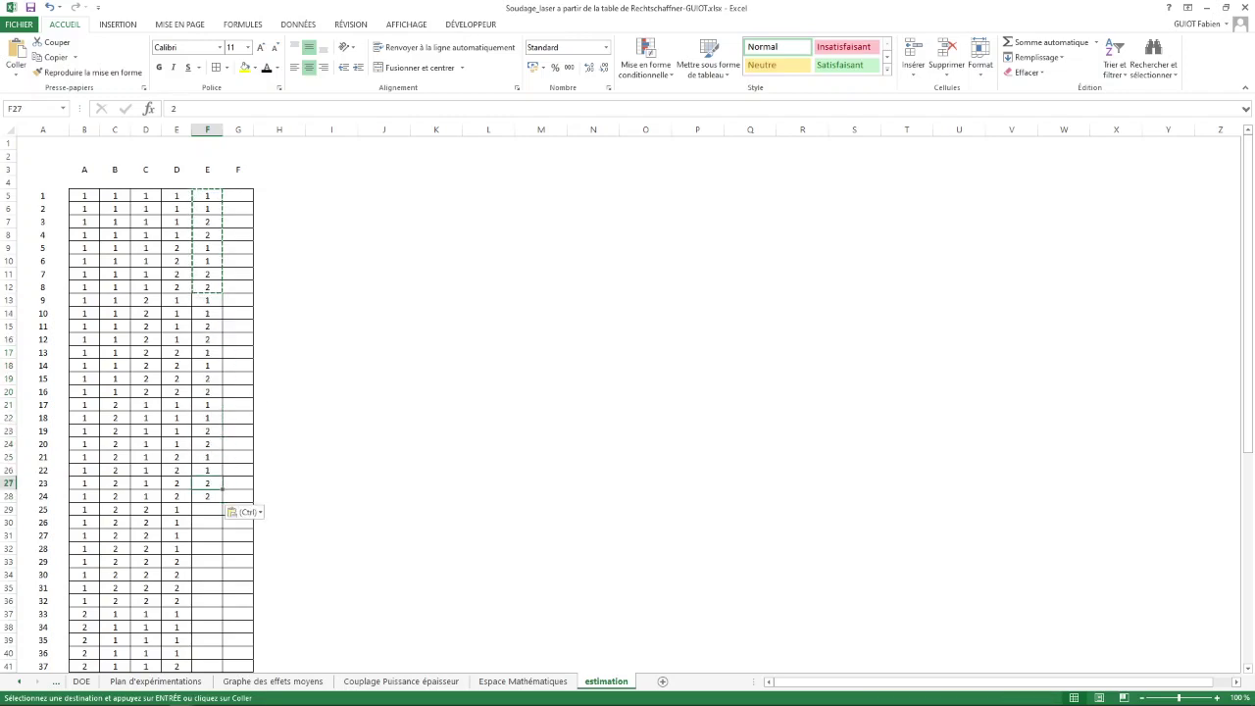
{"action": "left_click", "coordinate": [207, 509]}
{"action": "key", "text": "ctrl+v"}
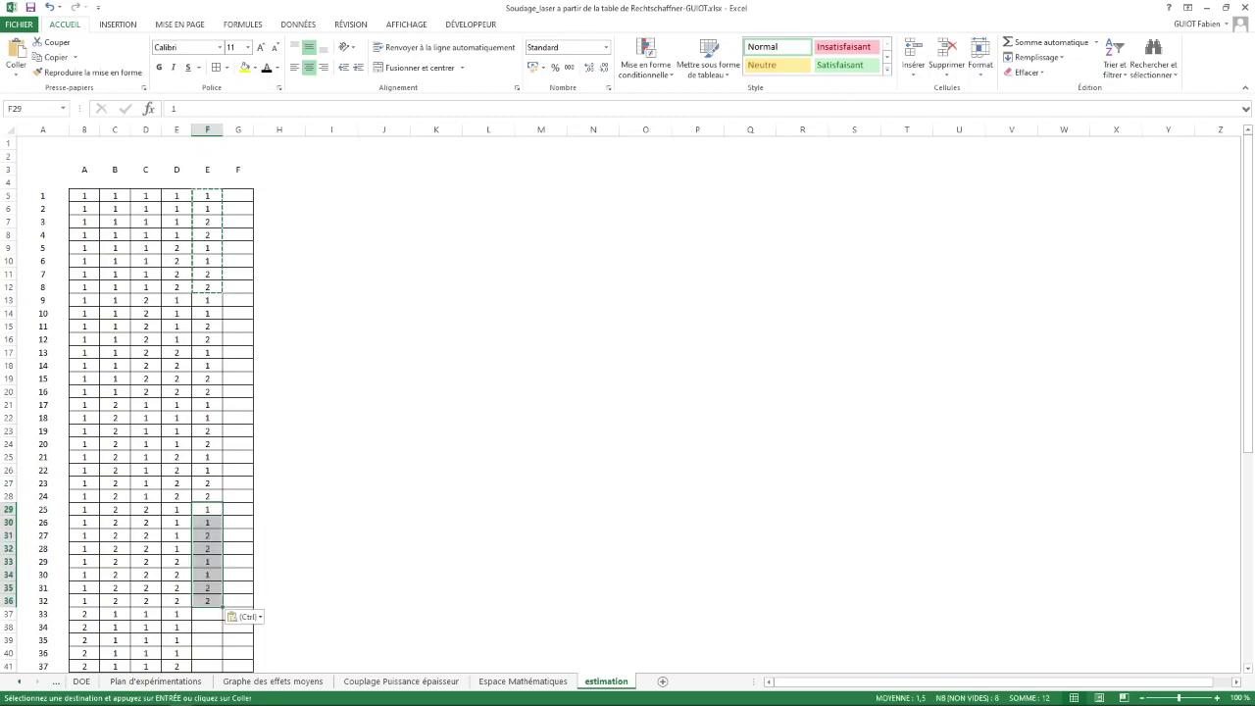
Paste factor E's copied eight-run pattern for runs 33 to 64, filling F37:F68.
{"action": "left_click", "coordinate": [207, 614]}
{"action": "key", "text": "ctrl+v"}
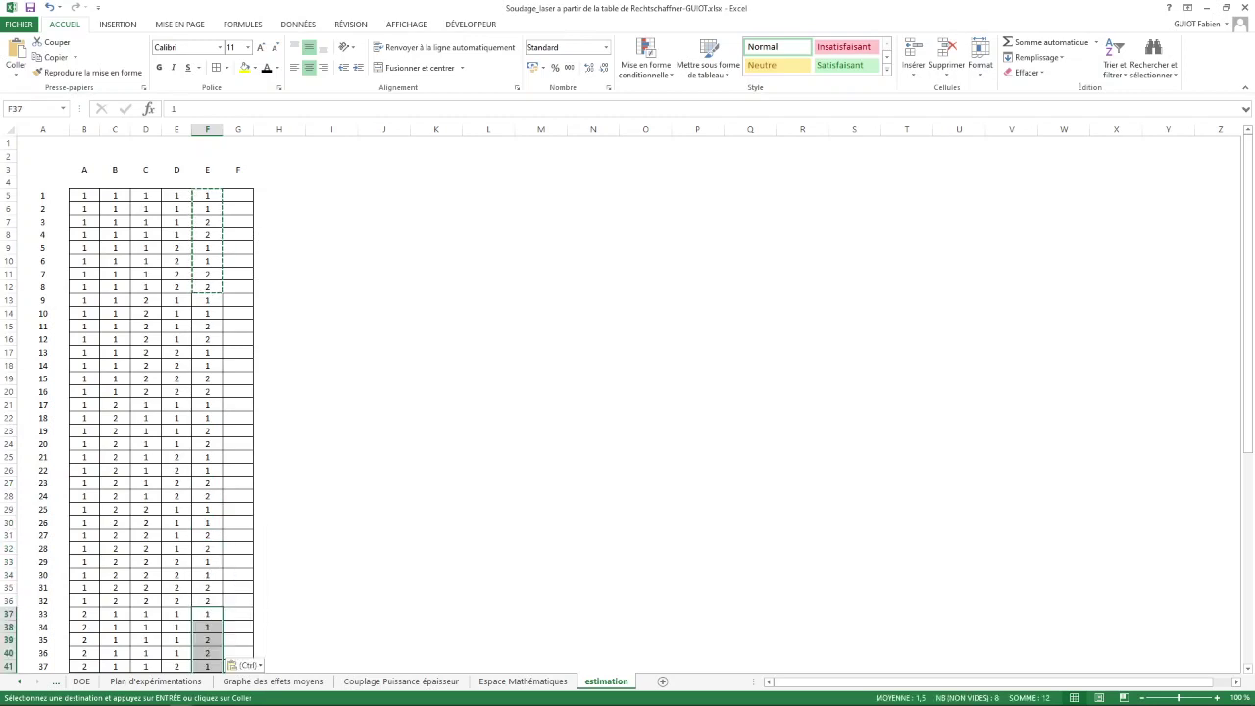
{"action": "scroll", "coordinate": [627, 392], "scroll_direction": "down", "scroll_amount": 8}
{"action": "left_click", "coordinate": [207, 405]}
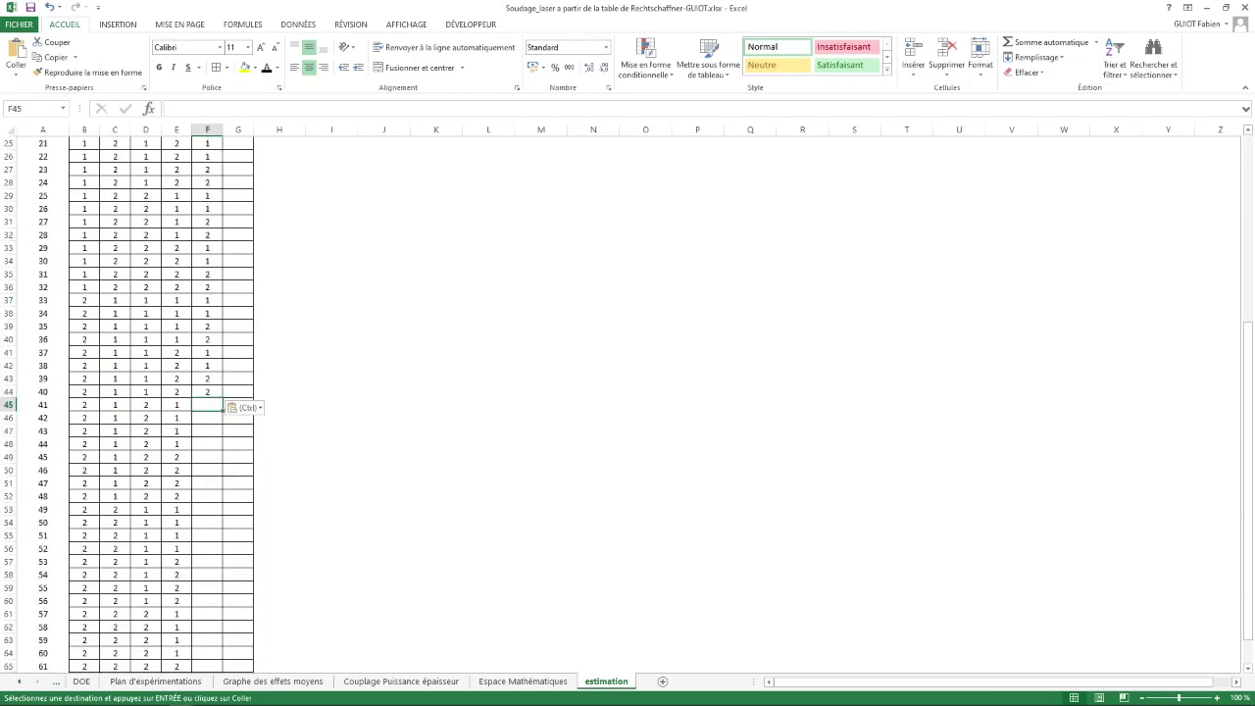
{"action": "key", "text": "ctrl+v"}
{"action": "scroll", "coordinate": [207, 405], "scroll_direction": "down", "scroll_amount": 4}
{"action": "left_click", "coordinate": [207, 353]}
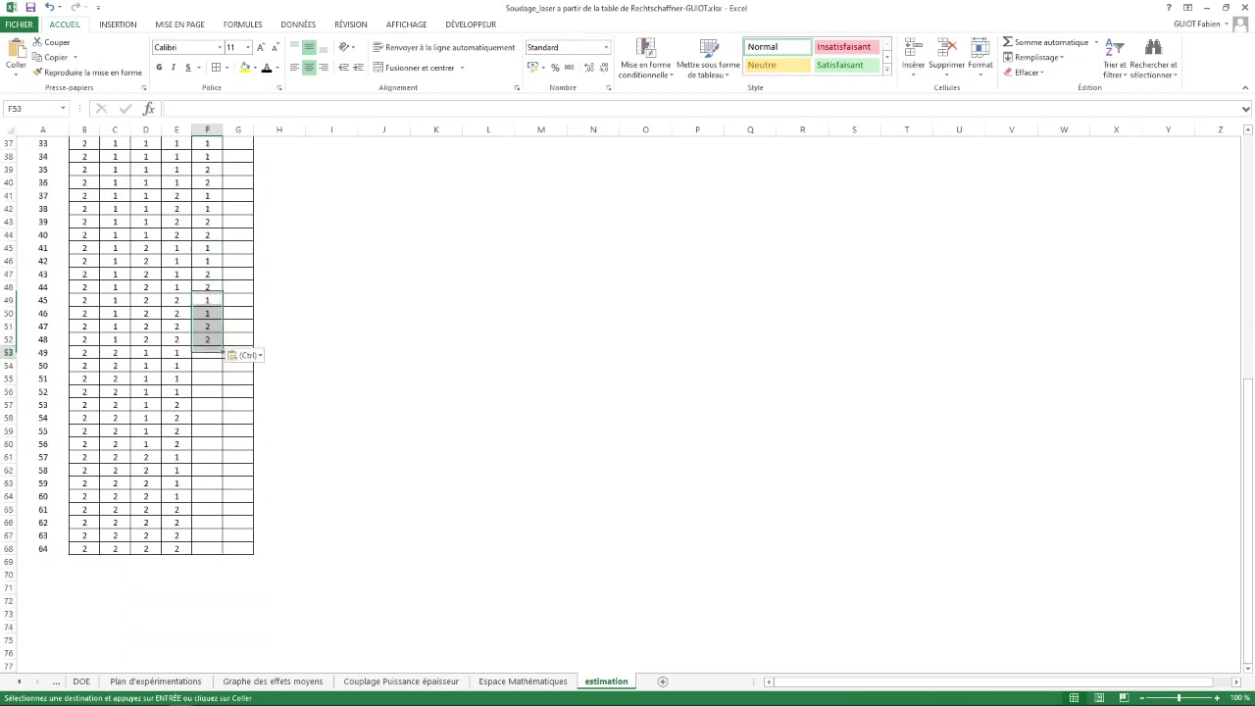
{"action": "key", "text": "ctrl+v"}
{"action": "left_click", "coordinate": [206, 457]}
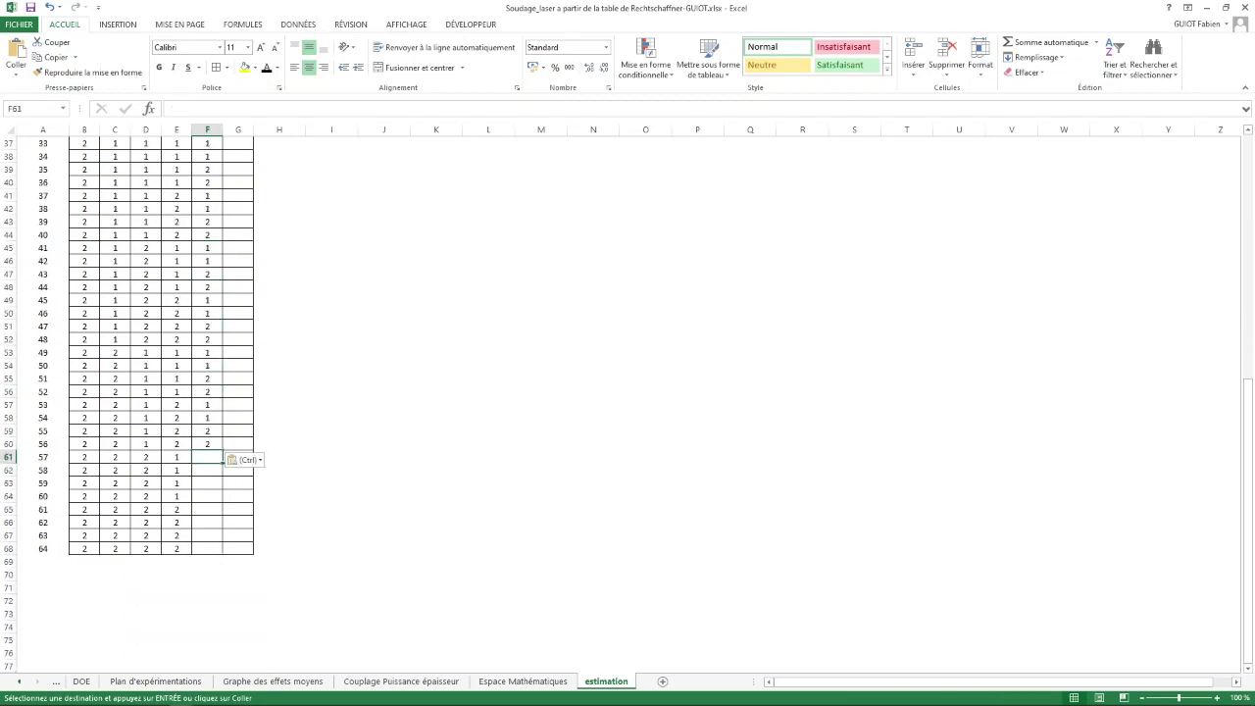
{"action": "key", "text": "ctrl+v"}
Copy the 1, 2 pair in F6:F7 into G5:G6 and G7:G8 for factor F.
{"action": "scroll", "coordinate": [627, 392], "scroll_direction": "up", "scroll_amount": 6}
{"action": "scroll", "coordinate": [627, 392], "scroll_direction": "up", "scroll_amount": 6}
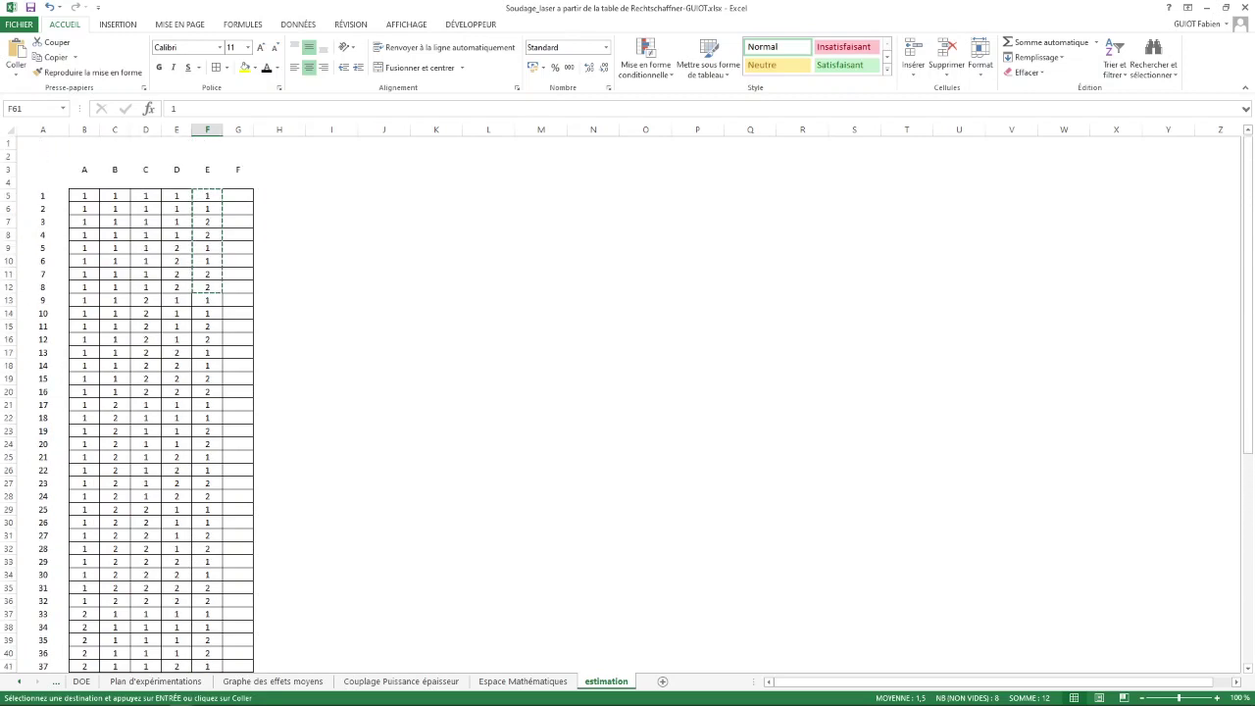
{"action": "mouse_move", "coordinate": [206, 209]}
{"action": "left_mouse_down"}
{"action": "mouse_move", "coordinate": [207, 352]}
{"action": "mouse_move", "coordinate": [207, 222]}
{"action": "left_mouse_up"}
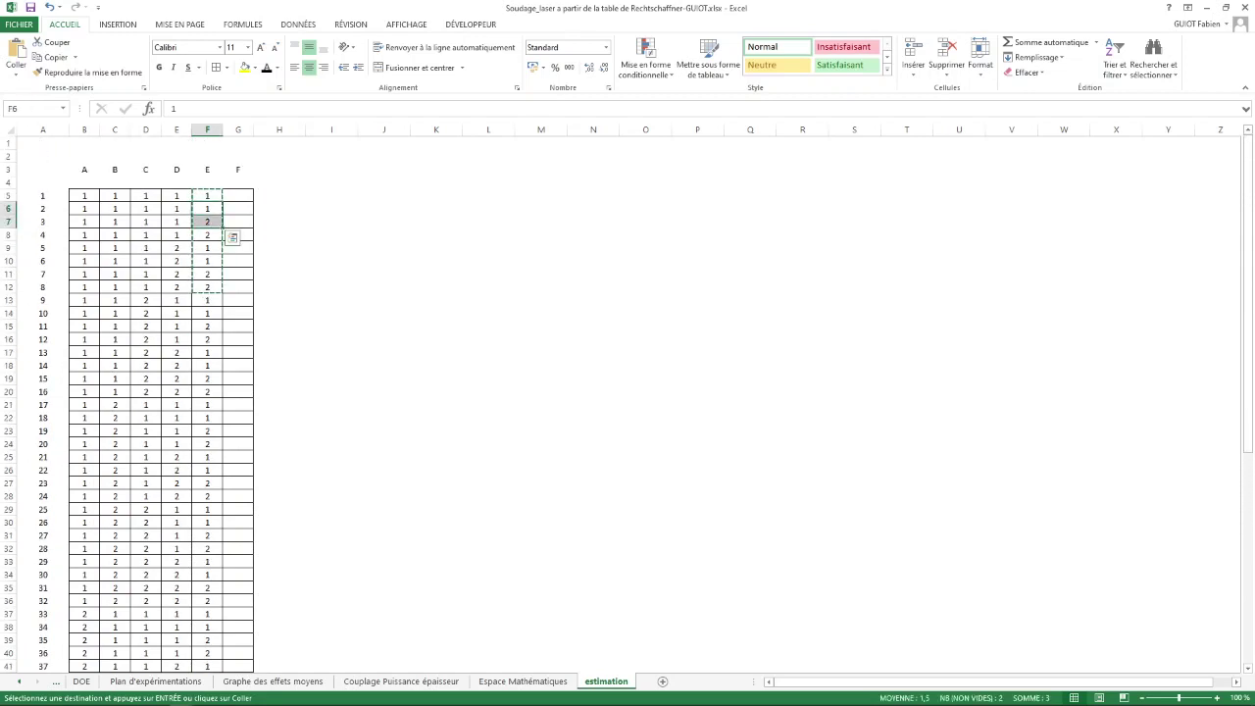
{"action": "key", "text": "ctrl+c"}
{"action": "left_click", "coordinate": [238, 196]}
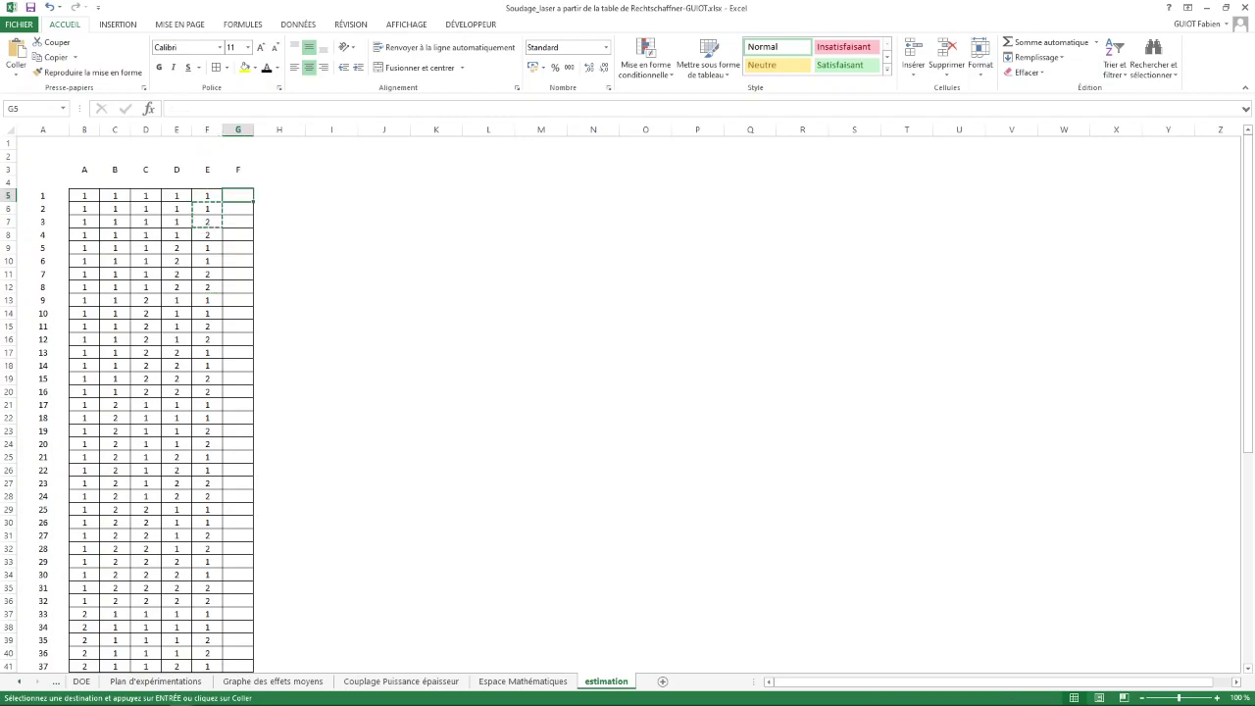
{"action": "key", "text": "ctrl+v"}
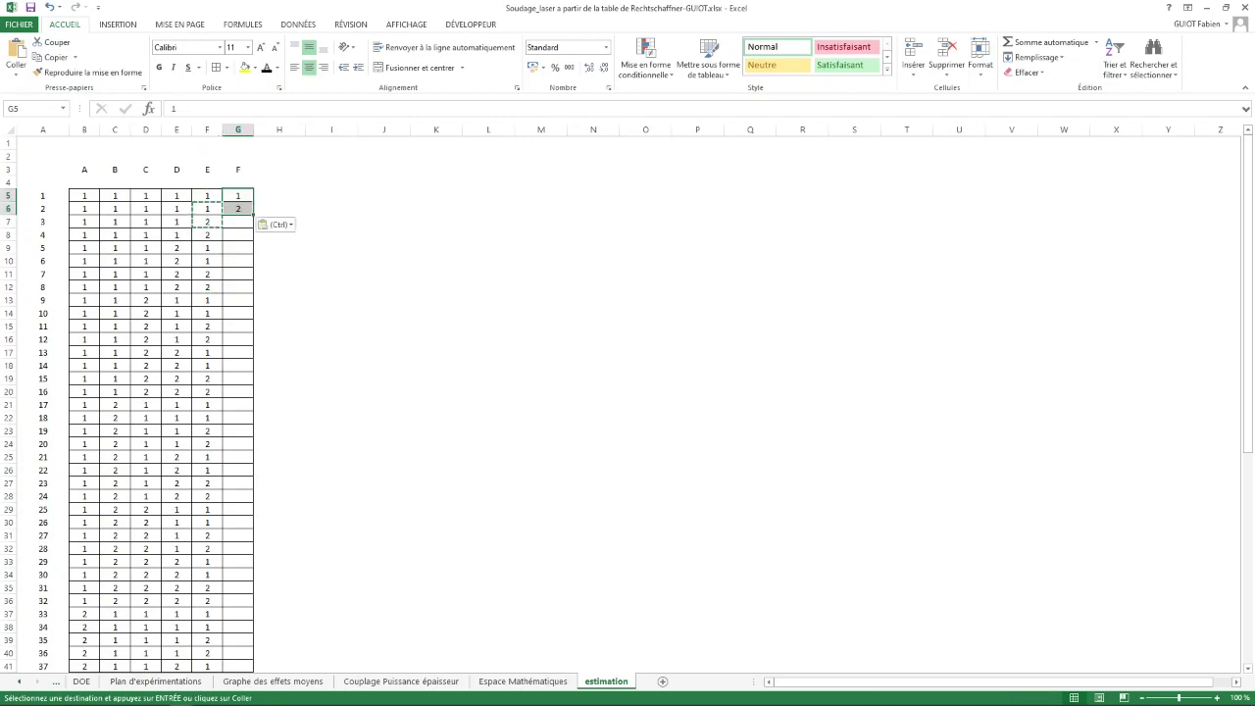
{"action": "left_click", "coordinate": [238, 221]}
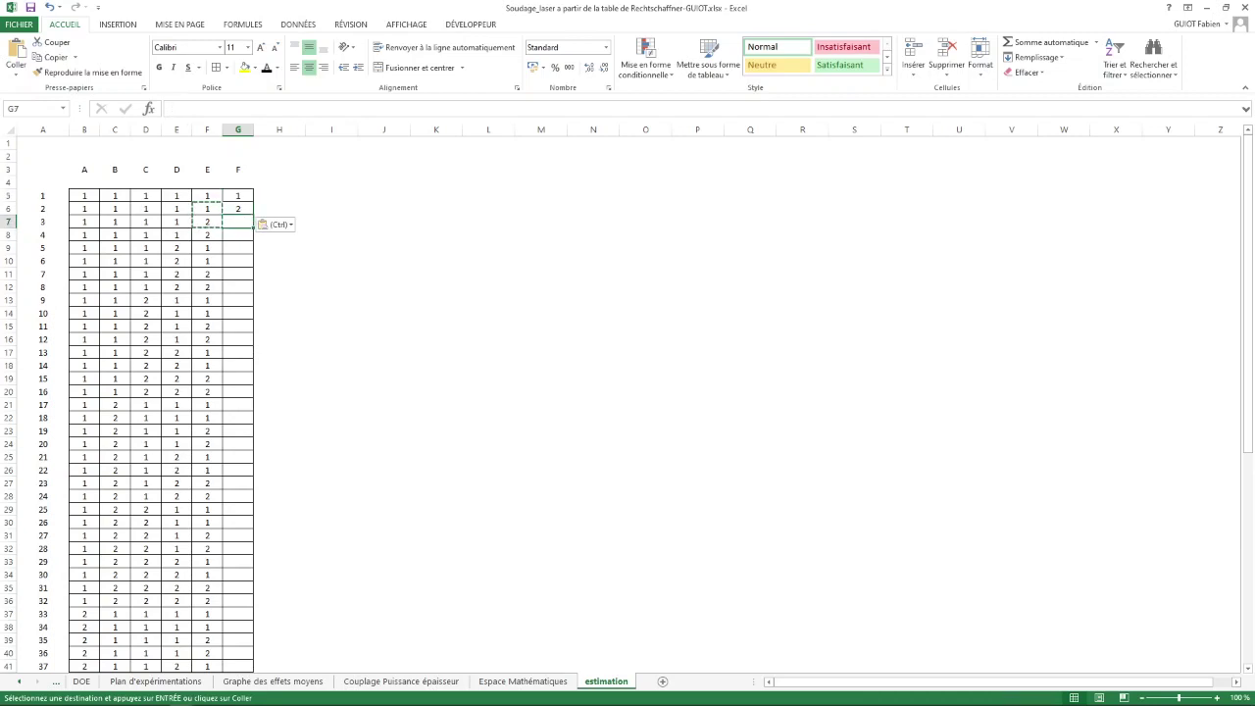
{"action": "key", "text": "ctrl+v"}
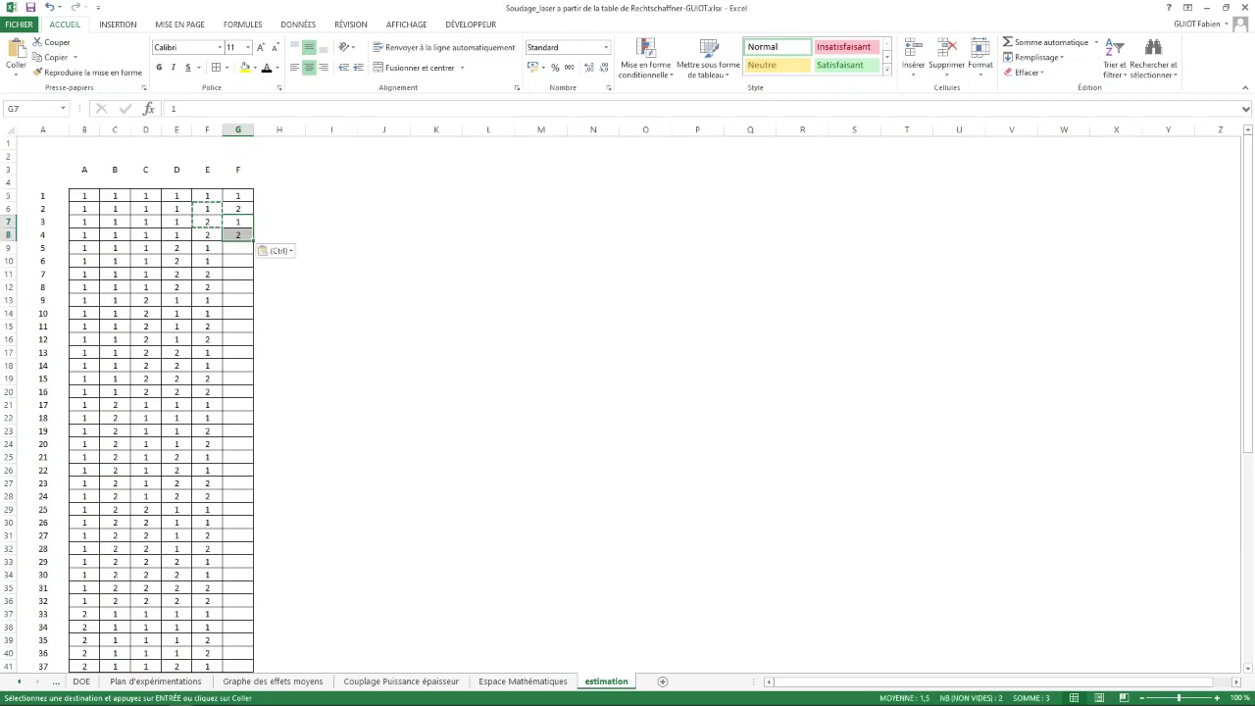
Copy factor F's four-run pattern from G5:G8 into G9:G12 and G13:G16.
{"action": "left_click_drag", "start_coordinate": [238, 196], "coordinate": [239, 235]}
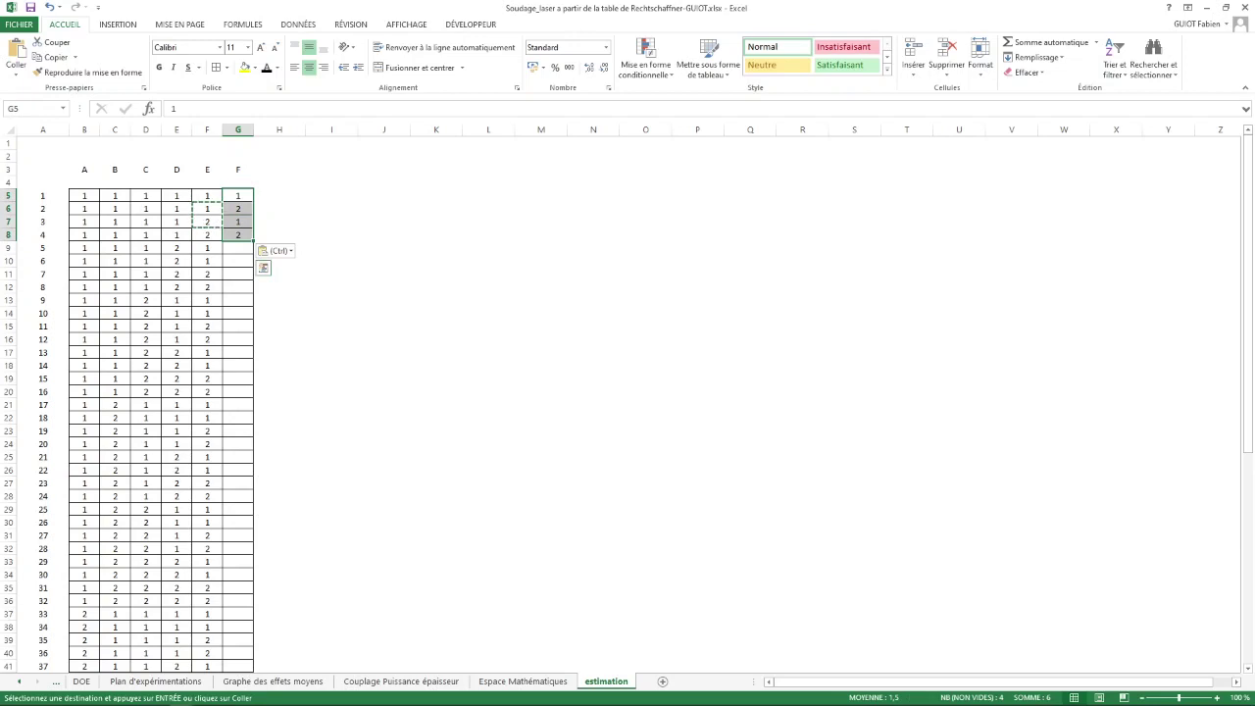
{"action": "left_click", "coordinate": [239, 248]}
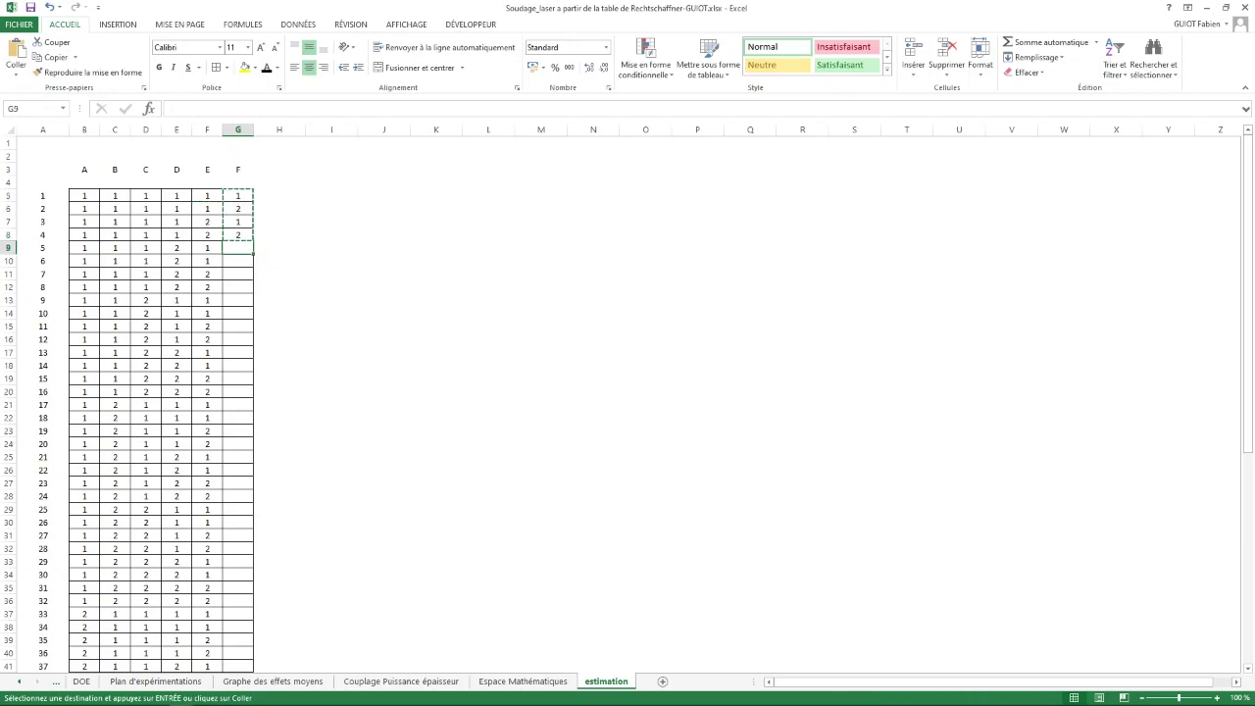
{"action": "key", "text": "ctrl+v"}
{"action": "left_click", "coordinate": [238, 300]}
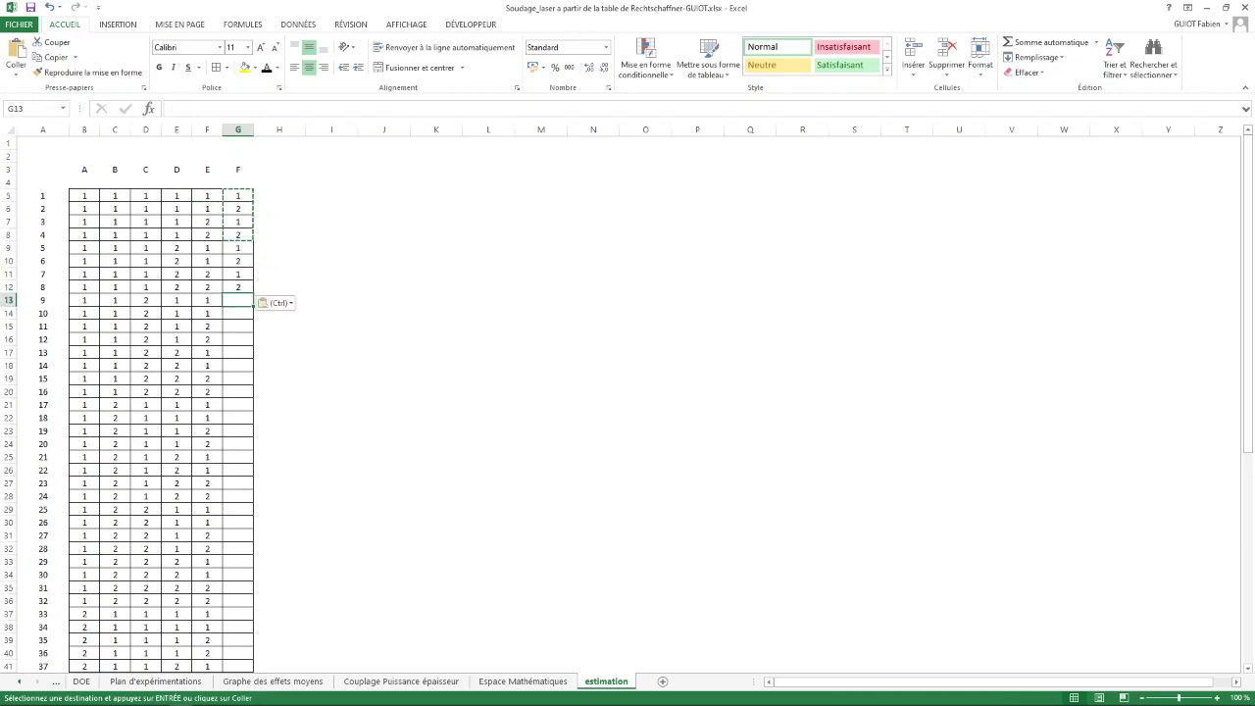
{"action": "key", "text": "ctrl+v"}
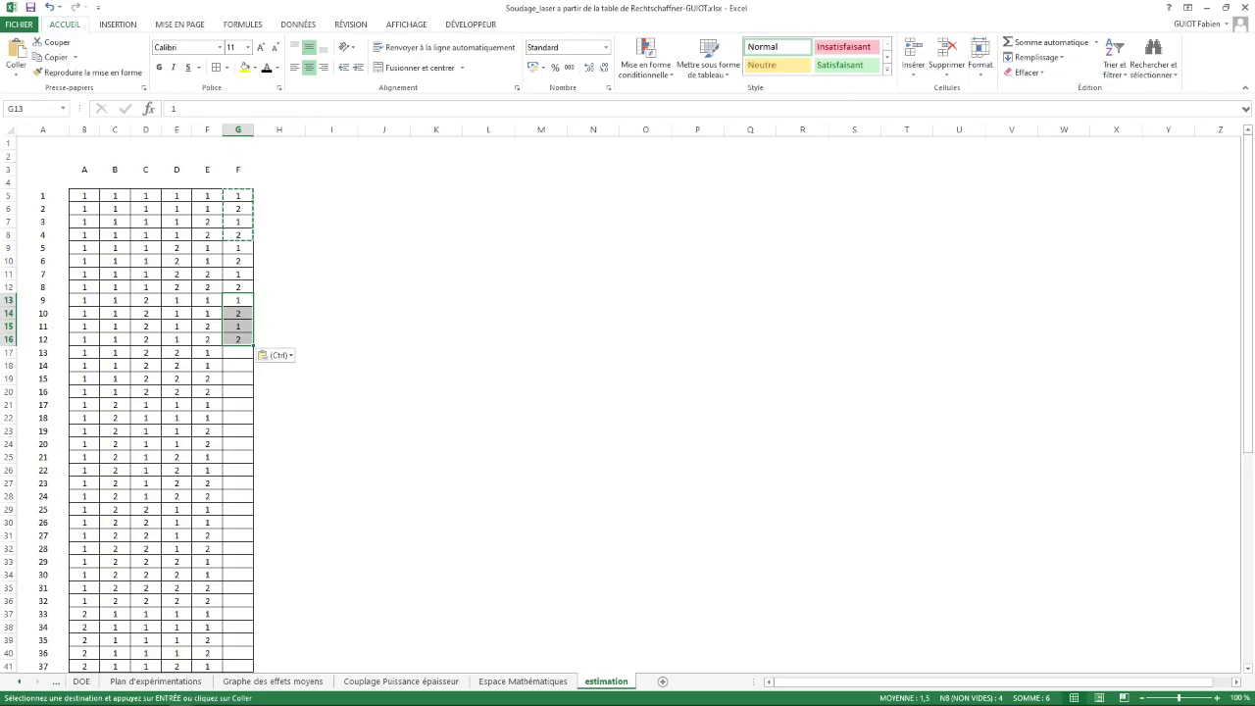
{"action": "left_click", "coordinate": [238, 353]}
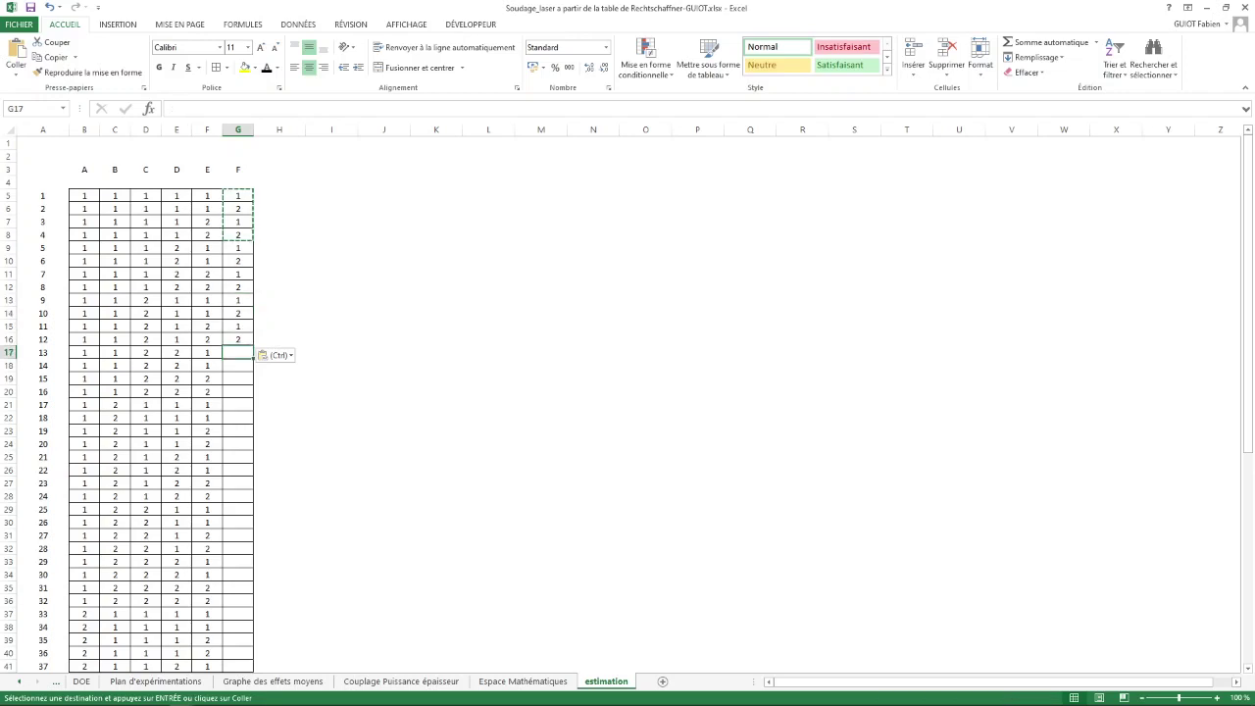
{"action": "key", "text": "ctrl+c"}
Repeat factor F's twelve-run pattern from G5:G16 for runs 13 to 60, filling G17:G64.
{"action": "left_click_drag", "start_coordinate": [237, 195], "coordinate": [238, 339]}
{"action": "key", "text": "ctrl+c"}
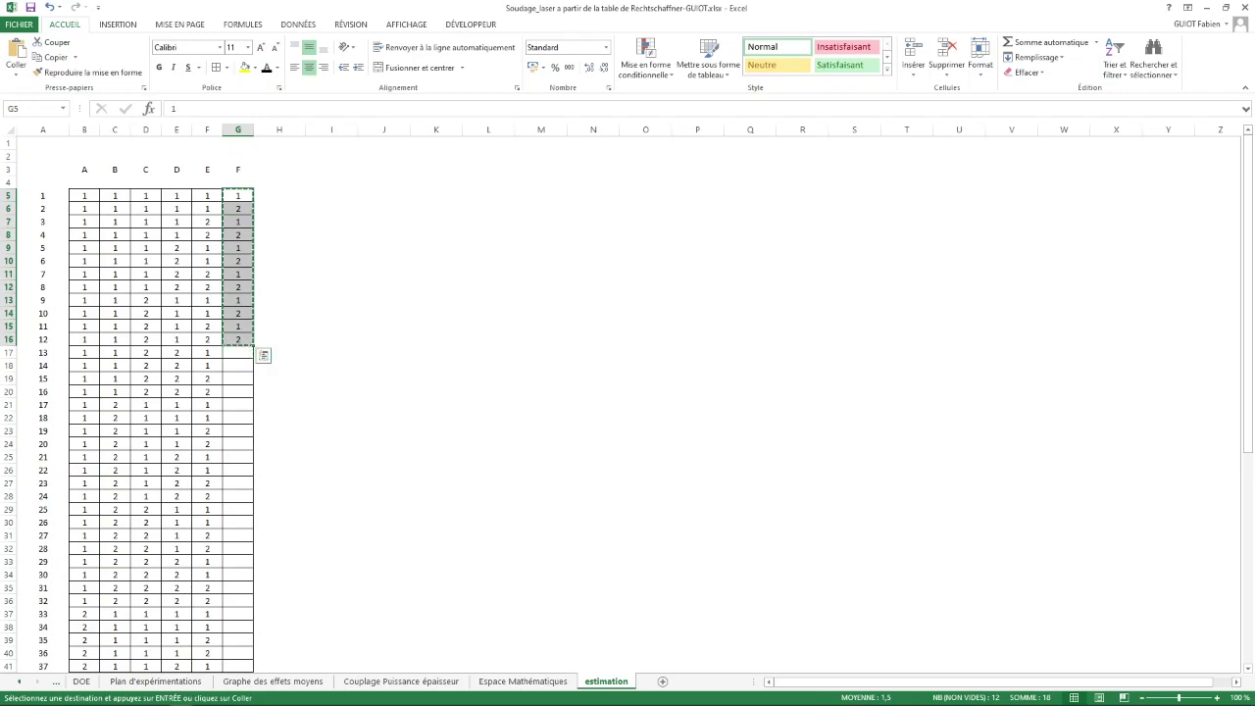
{"action": "left_click", "coordinate": [237, 353]}
{"action": "key", "text": "ctrl+v"}
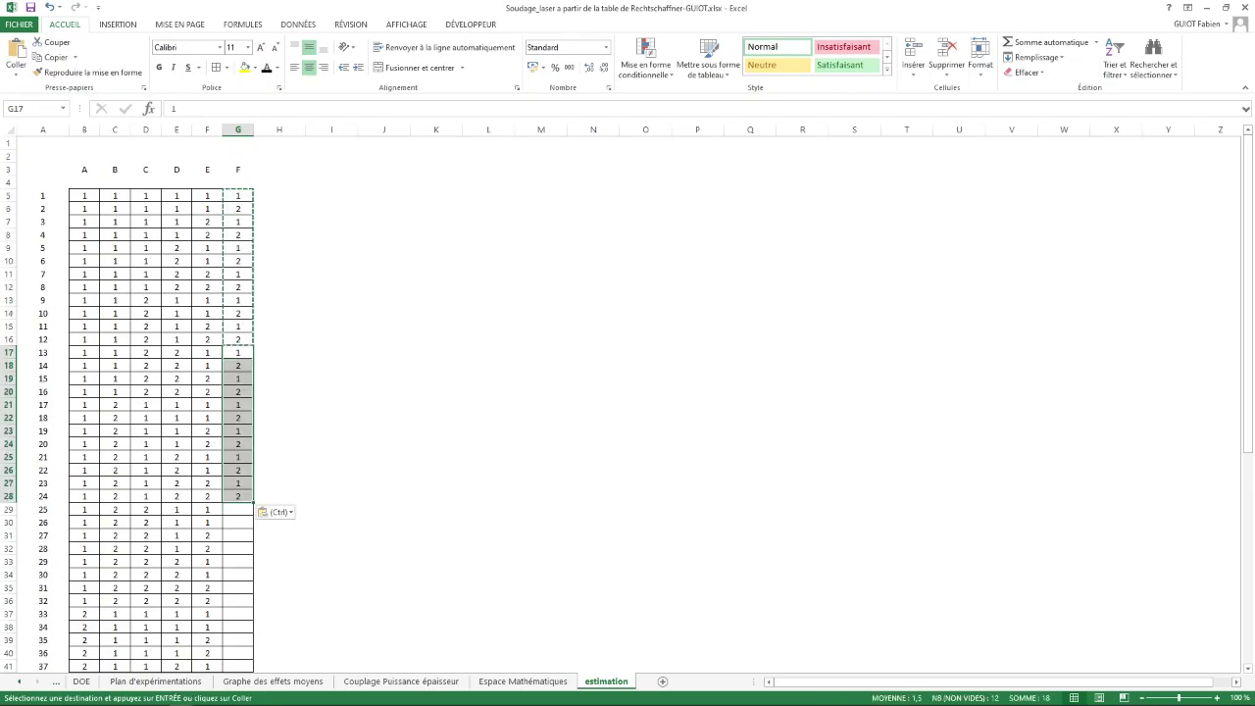
{"action": "left_click", "coordinate": [237, 509]}
{"action": "key", "text": "ctrl+v"}
{"action": "scroll", "coordinate": [237, 510], "scroll_direction": "down", "scroll_amount": 8}
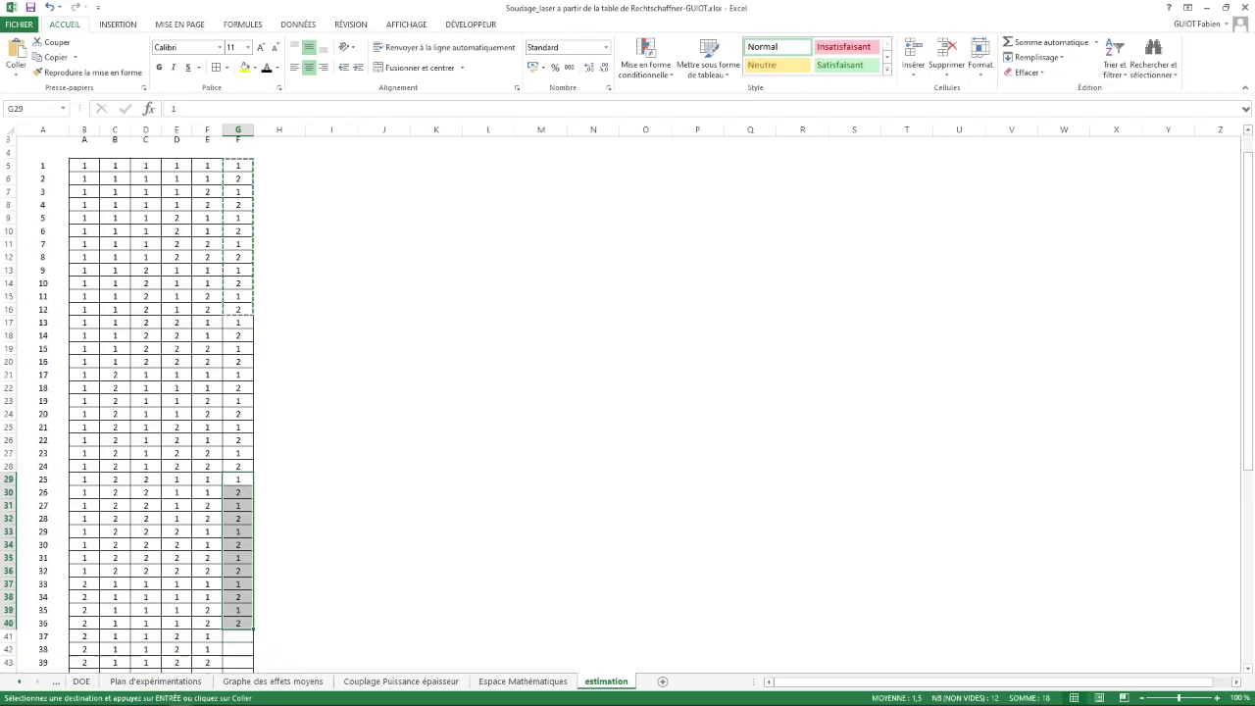
{"action": "left_click", "coordinate": [237, 353]}
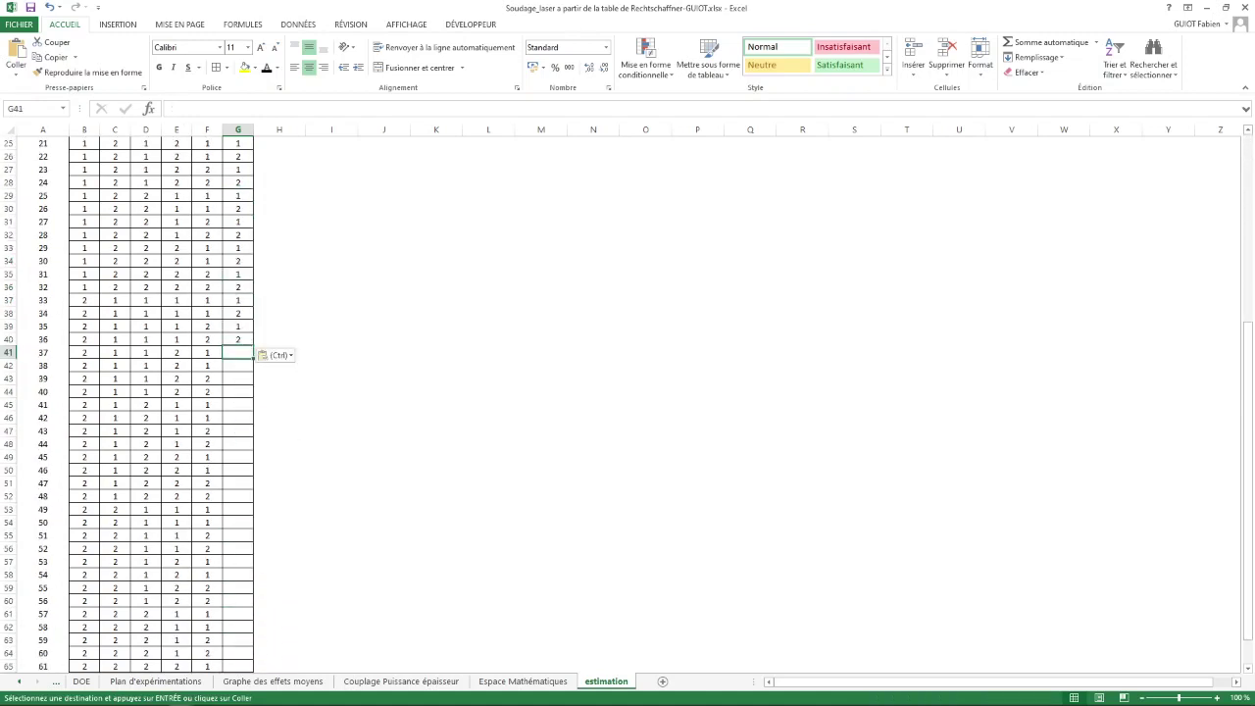
{"action": "key", "text": "ctrl+v"}
{"action": "scroll", "coordinate": [237, 353], "scroll_direction": "down", "scroll_amount": 5}
{"action": "left_click", "coordinate": [237, 314]}
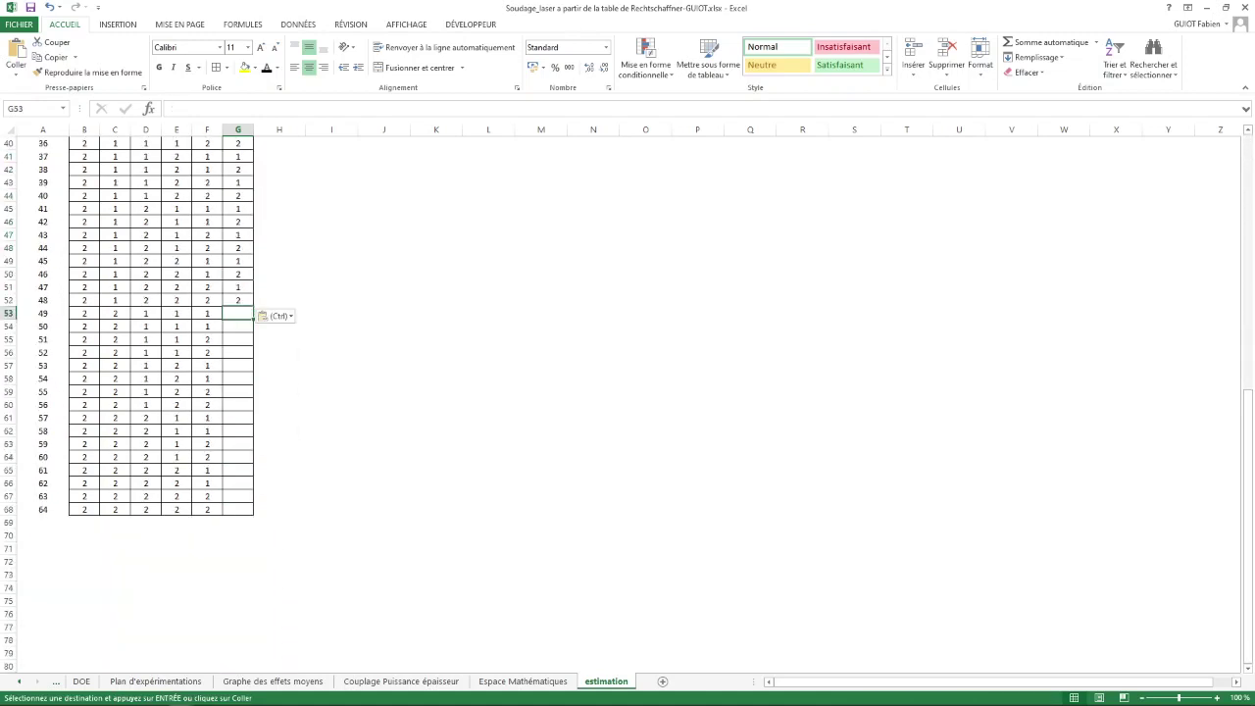
{"action": "key", "text": "ctrl+v"}
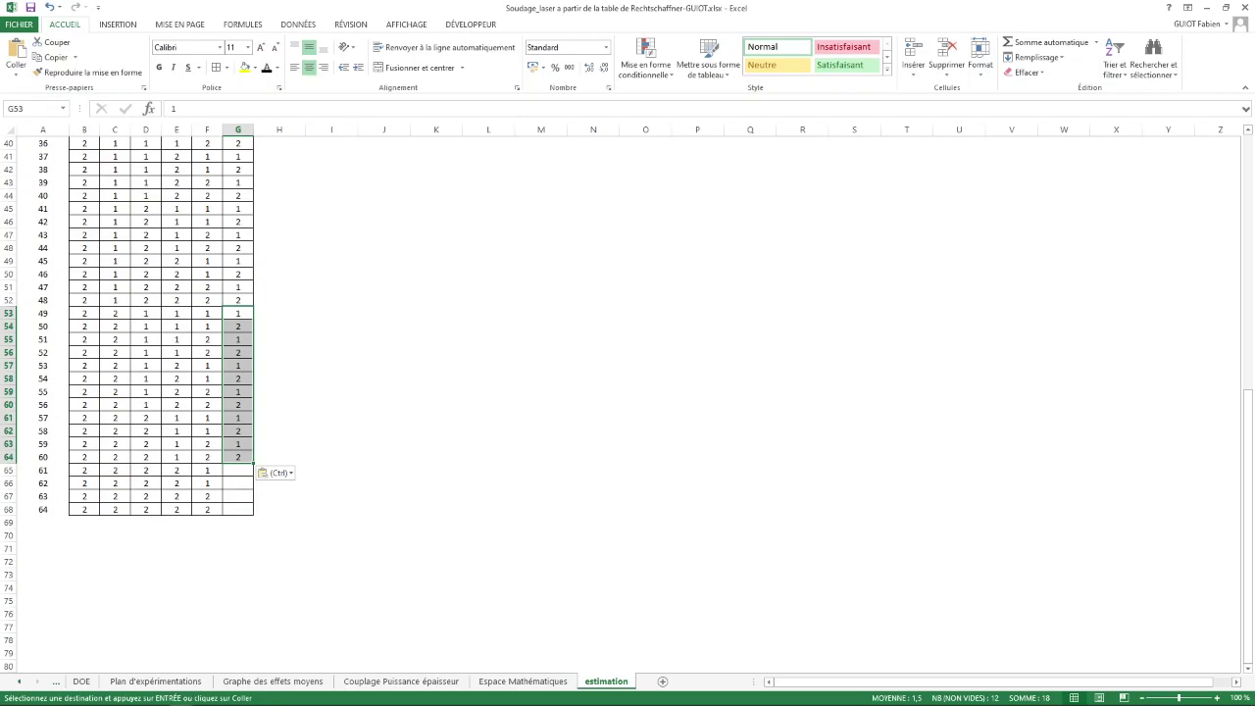
Copy factor F's levels from G61:G64 into G65:G68 to complete runs 61 to 64.
{"action": "left_click_drag", "start_coordinate": [239, 418], "coordinate": [239, 457]}
{"action": "key", "text": "ctrl+c"}
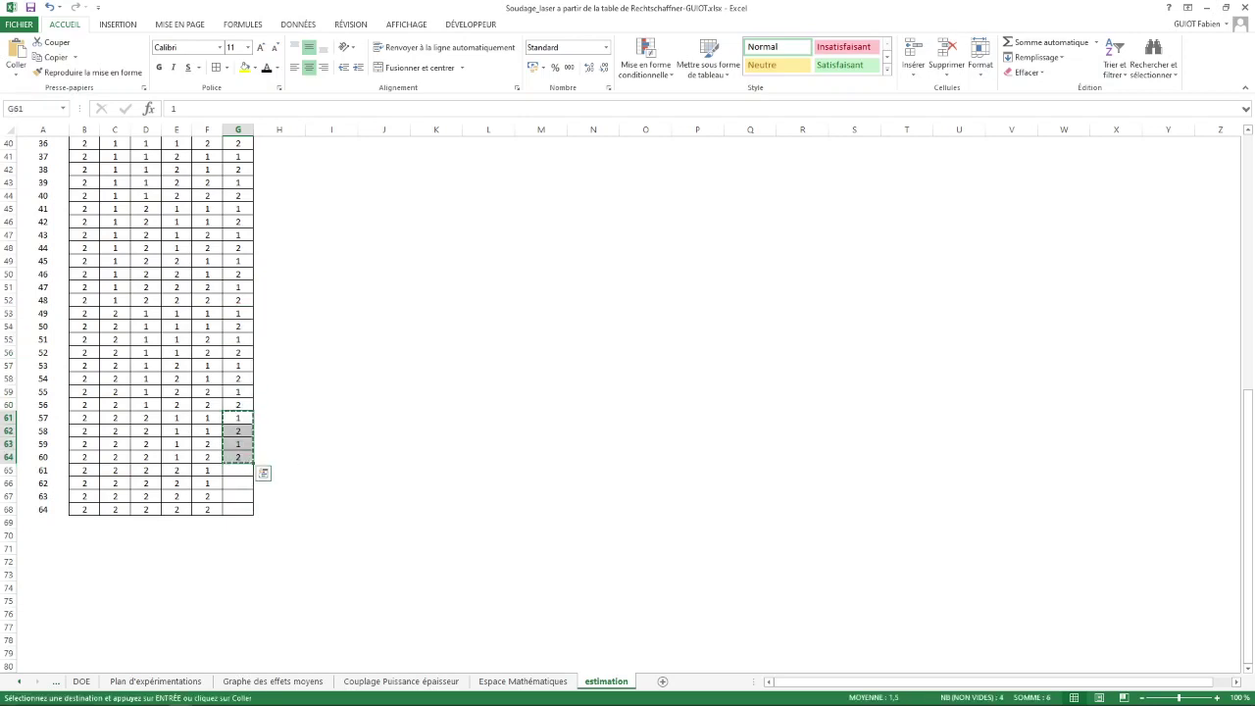
{"action": "left_click", "coordinate": [238, 471]}
{"action": "key", "text": "ctrl+v"}
{"action": "scroll", "coordinate": [627, 392], "scroll_direction": "up", "scroll_amount": 13}
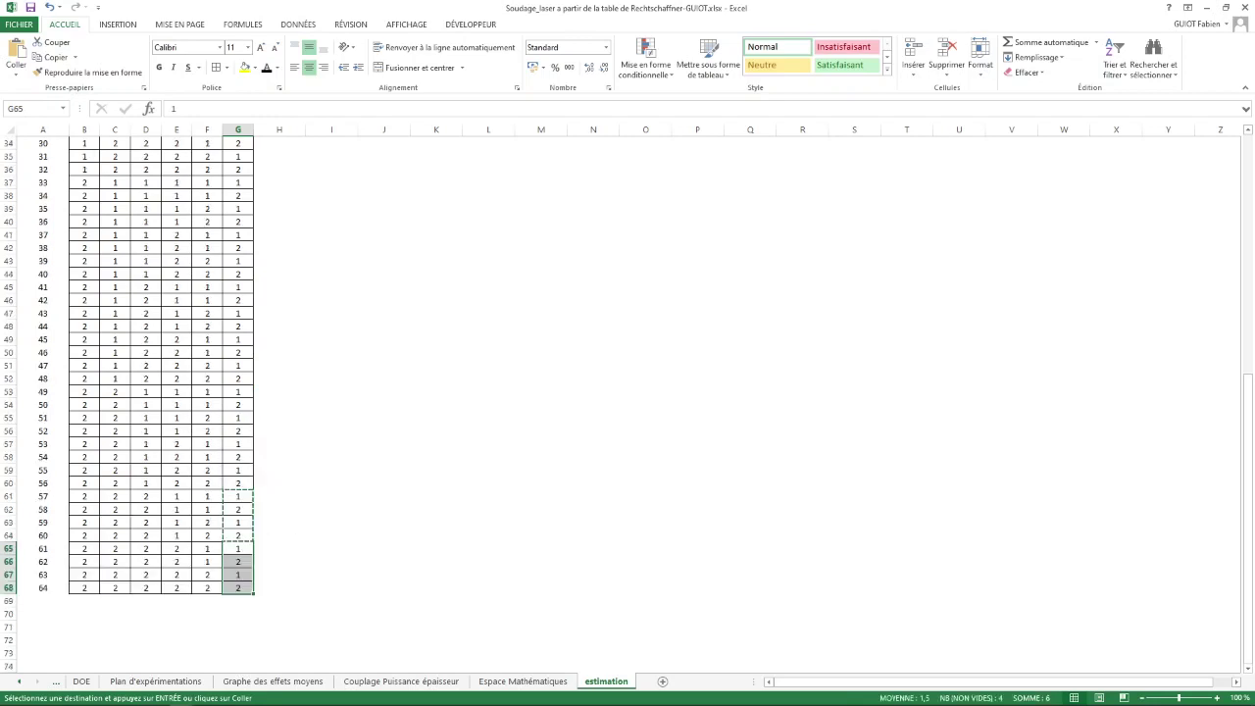
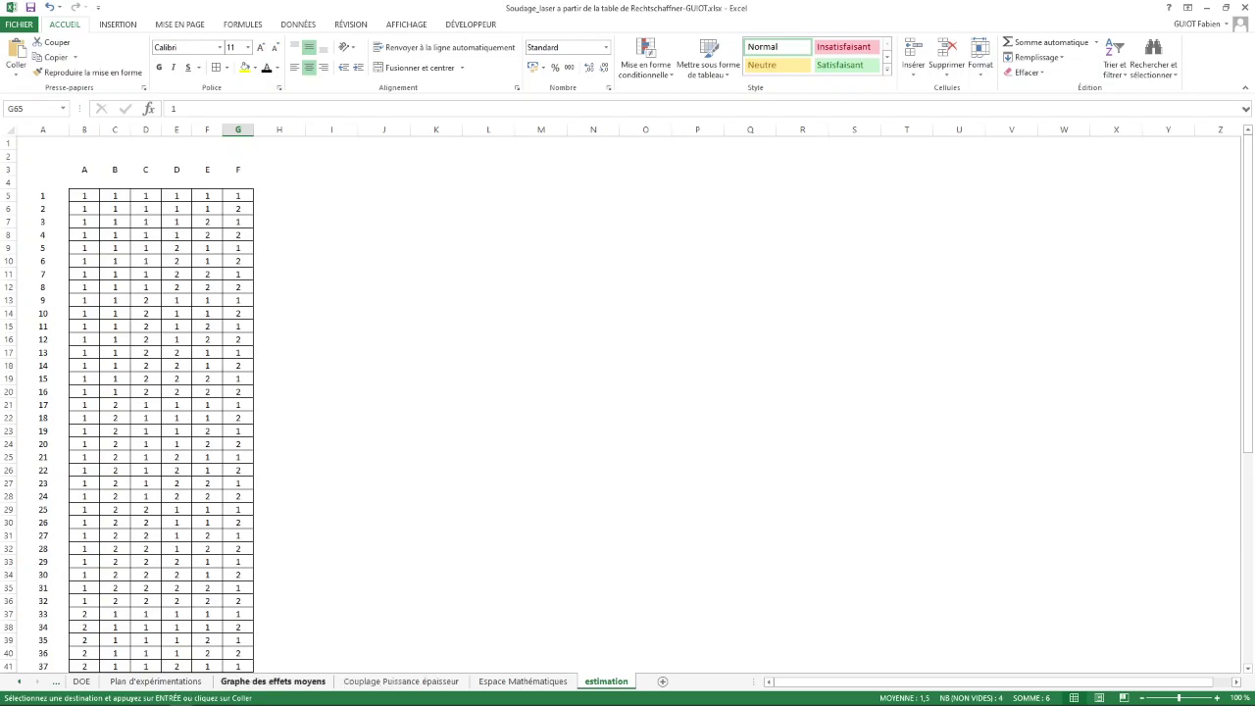
Copy the factor table A1:G26 from the "Plan d'expérimentations" sheet to cell I1 of the "estimation" sheet.
{"action": "left_click", "coordinate": [155, 680]}
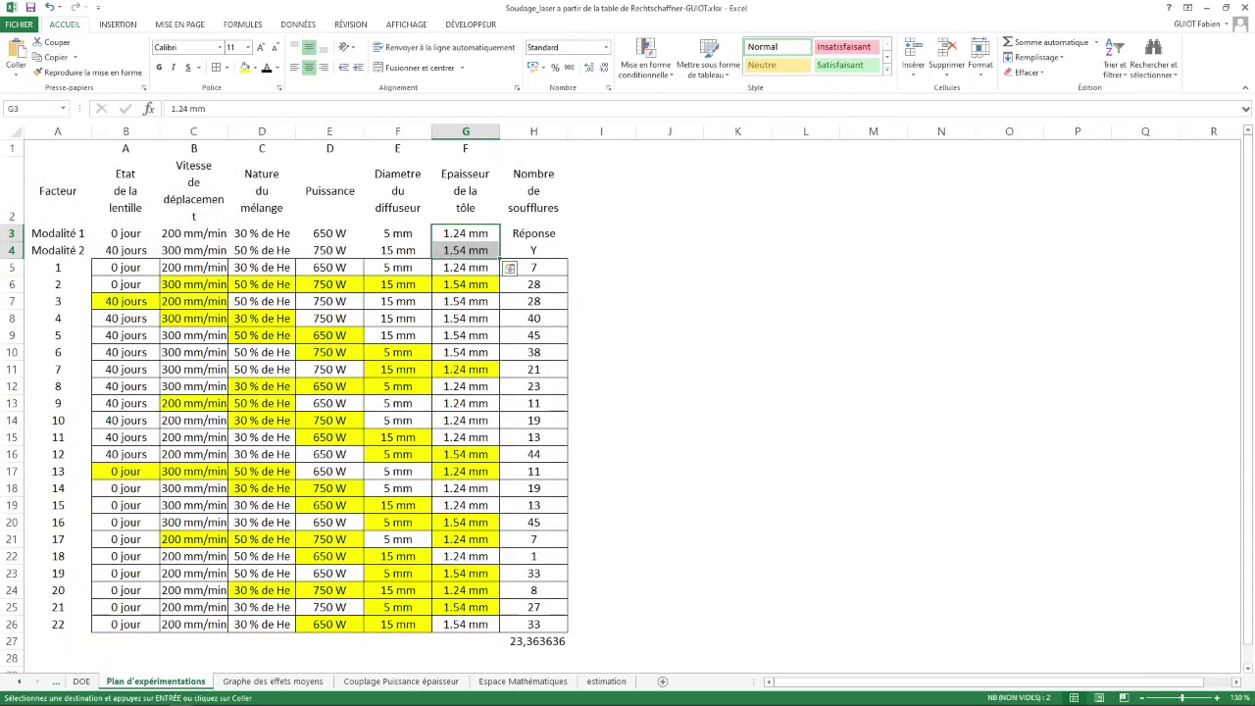
{"action": "left_click_drag", "start_coordinate": [57, 148], "coordinate": [466, 625]}
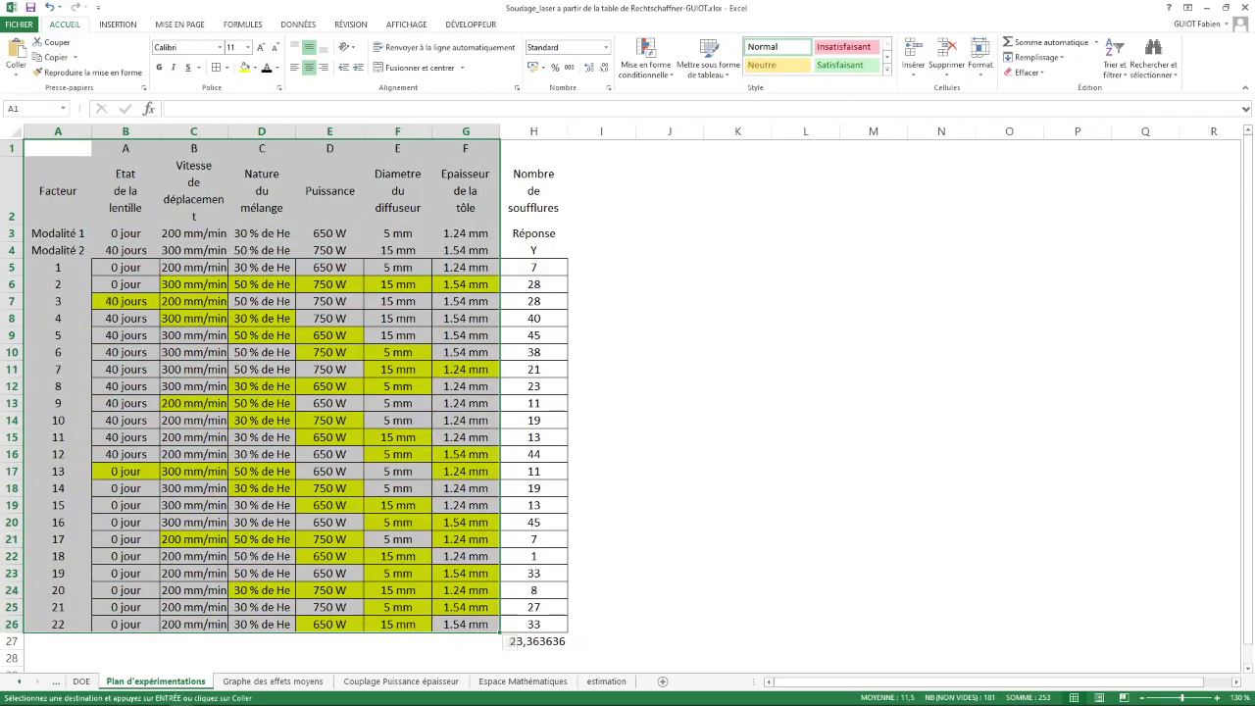
{"action": "left_click", "coordinate": [605, 681]}
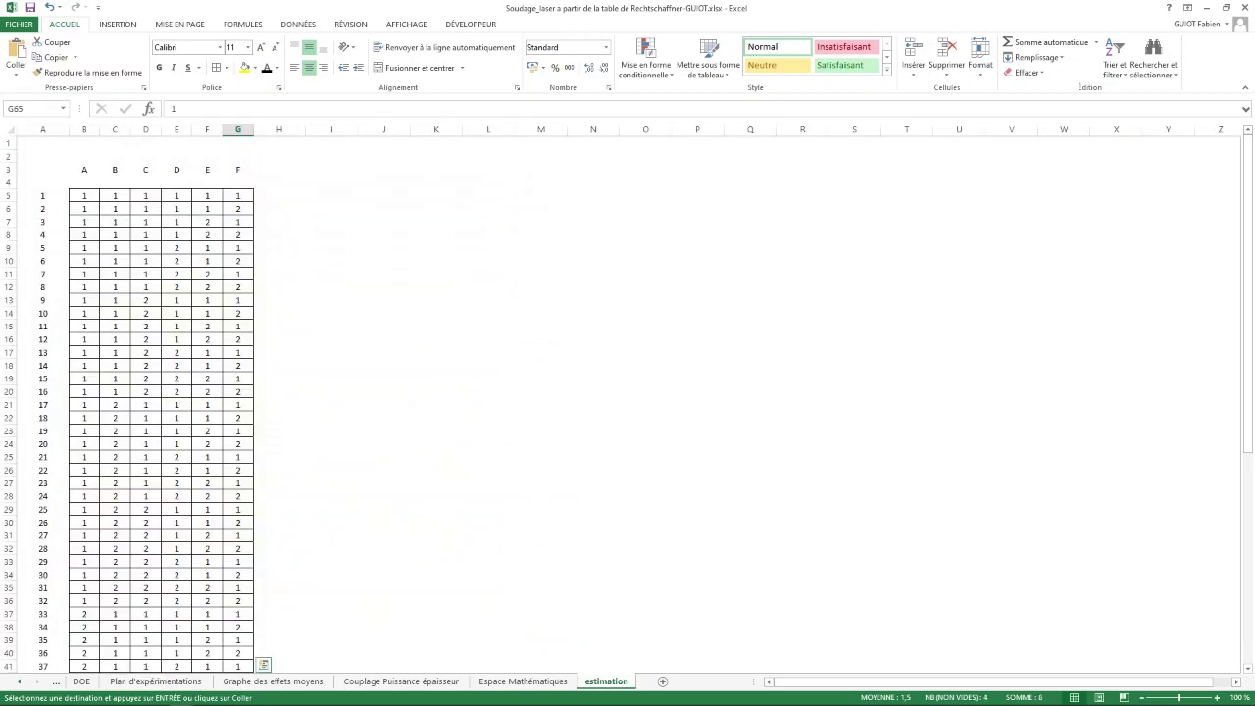
{"action": "left_click", "coordinate": [332, 143]}
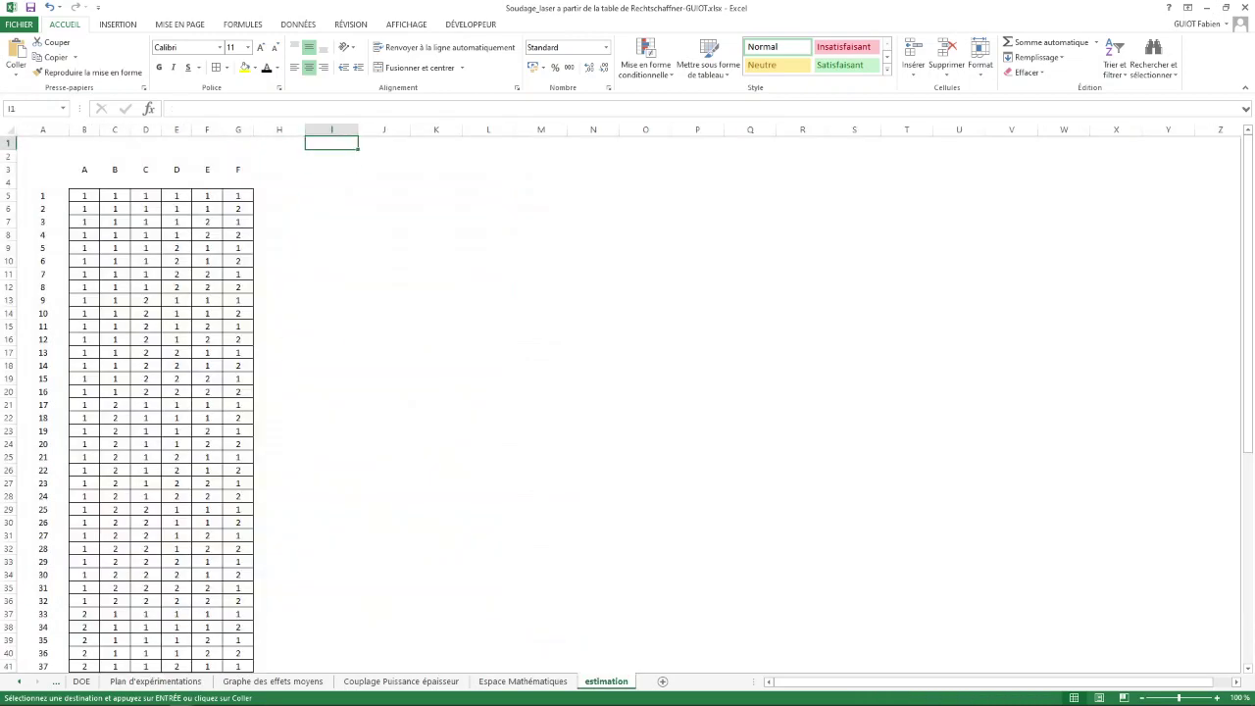
{"action": "type", "text": "A\tB\tC\tD\tE\tF Facteur\tEtat de la lentille\tVitesse de déplacement\tNature du mélange\tPuissance\tDiametre du diffuseur\tEpaisseur de la tôle Modalité 1\t0 jour\t200 mm/min\t30 % de He\t650 W\t5 mm\t1.24 mm Modalité 2\t40 jours\t300 mm/min\t50 % de He\t750 W\t15 mm\t1.54 mm 1\t40 jours\t300 mm/min\t50 % de He\t750 W\t15 mm\t1.54 mm 2\t40 jours\t300 mm/min\t50 % de He\t750 W\t15 mm\t1.54 mm 3\t40 jours\t300 mm/min\t50 % de He\t750 W\t15 mm\t1.54 mm 4\t40 jours\t300 mm/min\t50 % de He\t750 W\t15 mm\t1.54 mm 5\t40 jours\t300 mm/min\t50 % de He\t750 W\t15 mm\t1.54 mm 6\t40 jours\t300 mm/min\t50 % de He\t750 W\t15 mm\t1.54 mm 7\t40 jours\t300 mm/min\t50 % de He\t750 W\t15 mm\t1.54 mm 8\t40 jours\t300 mm/min\t50 % de He\t750 W\t15 mm\t1.54 mm 9\t40 jours\t300 mm/min\t50 % de He\t750 W\t15 mm\t1.54 mm 10\t40 jours\t300 mm/min\t50 % de He\t750 W\t15 mm\t1.54 mm 11\t40 jours\t300 mm/min\t50 % de He\t750 W\t15 mm\t1.54 mm 12\t40 jours\t300 mm/min\t50 % de He\t750 W\t15 mm\t1.54 mm 13\t40 jours\t300 mm/min\t50 % de He\t750 W\t15 mm\t1.54 mm 14\t40 jours\t300 mm/min\t50 % de He\t750 W\t15 mm\t1.54 mm 15\t40 jours\t300 mm/min\t50 % de He\t750 W\t15 mm\t1.54 mm 16\t40 jours\t300 mm/min\t50 % de He\t750 W\t15 mm\t1.54 mm 17\t40 jours\t300 mm/min\t50 % de He\t750 W\t15 mm\t1.54 mm 18\t40 jours\t300 mm/min\t50 % de He\t750 W\t15 mm\t1.54 mm 19\t40 jours\t300 mm/min\t50 % de He\t750 W\t15 mm\t1.54 mm 20\t40 jours\t300 mm/min\t50 % de He\t750 W\t15 mm\t1.54 mm 21\t40 jours\t300 mm/min\t50 % de He\t750 W\t15 mm\t1.54 mm 22\t40 jours\t300 mm/min\t50 % de He\t750 W\t15 mm\t1.54 mm"}
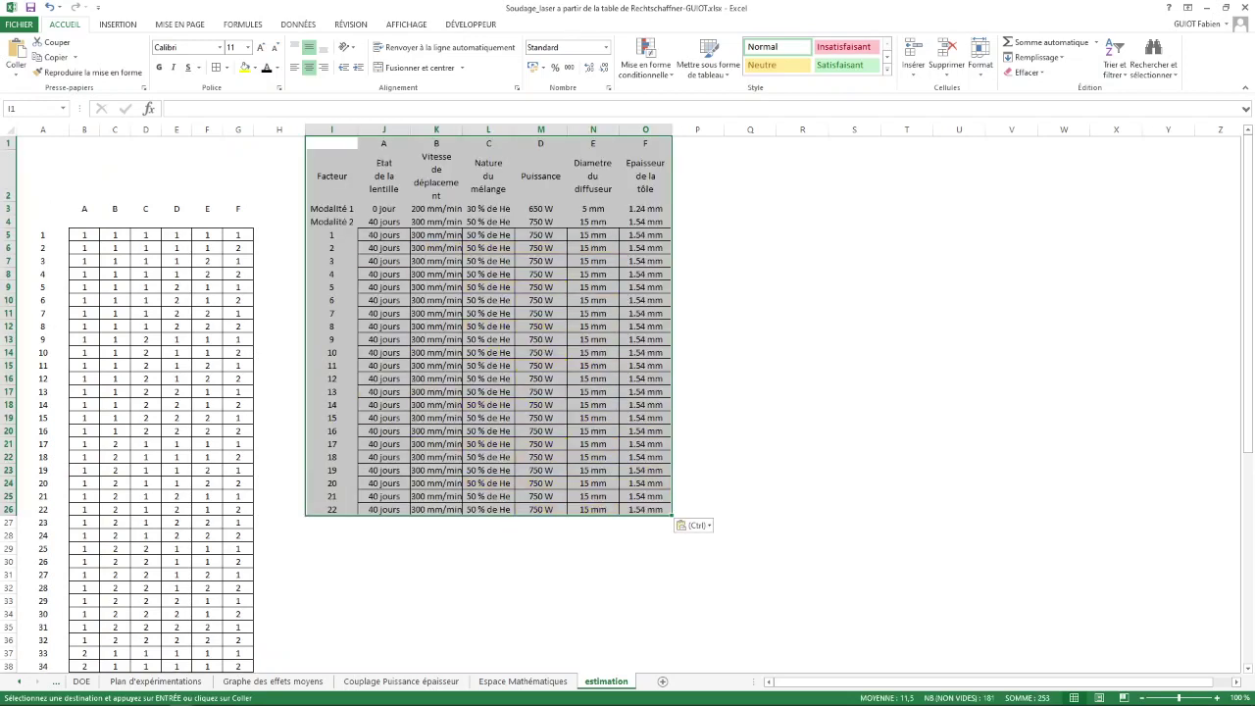
Clear the copied factor levels in J5:O26 and extend the run numbers in column I down to 64 at I68.
{"action": "left_click_drag", "start_coordinate": [383, 236], "coordinate": [645, 510]}
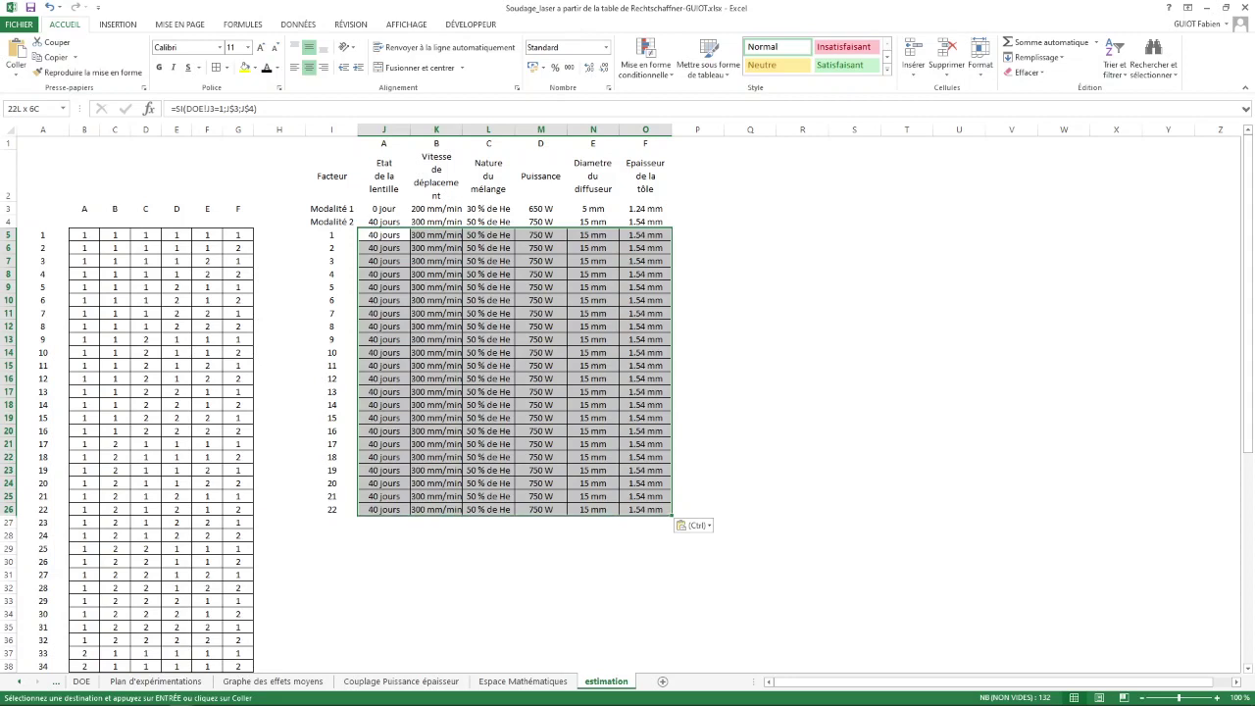
{"action": "key", "text": "Delete"}
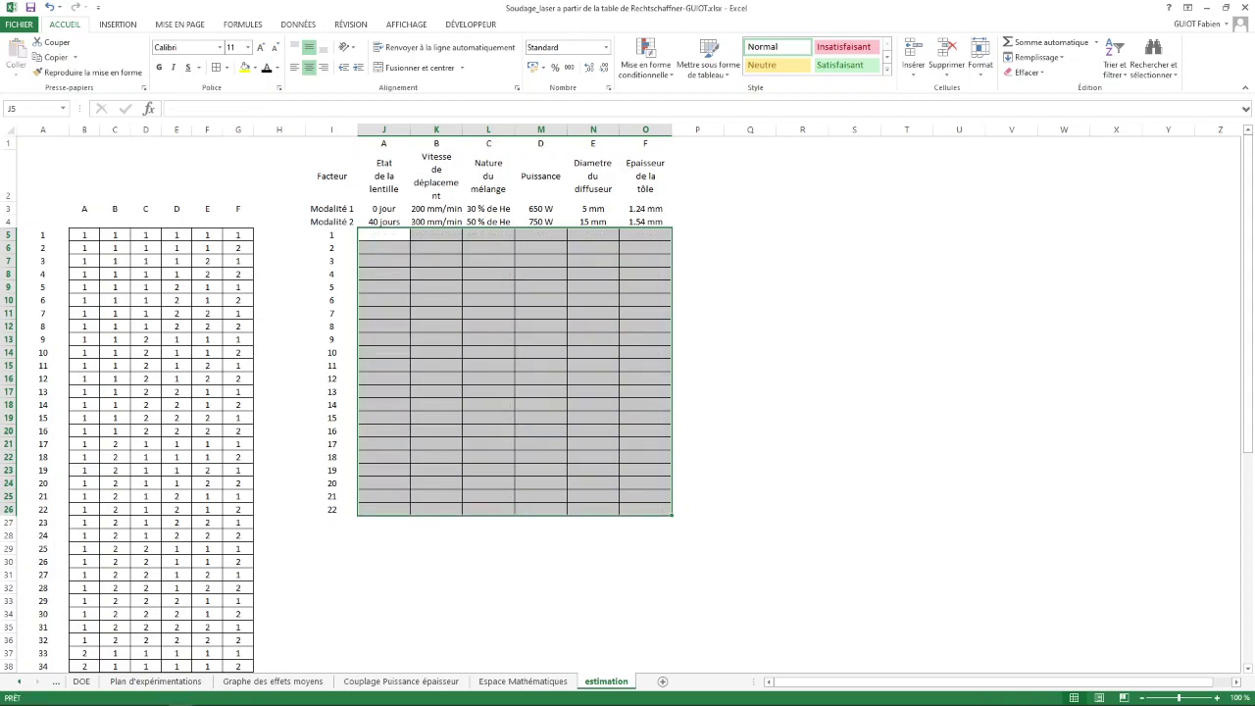
{"action": "left_click_drag", "start_coordinate": [331, 235], "coordinate": [359, 665]}
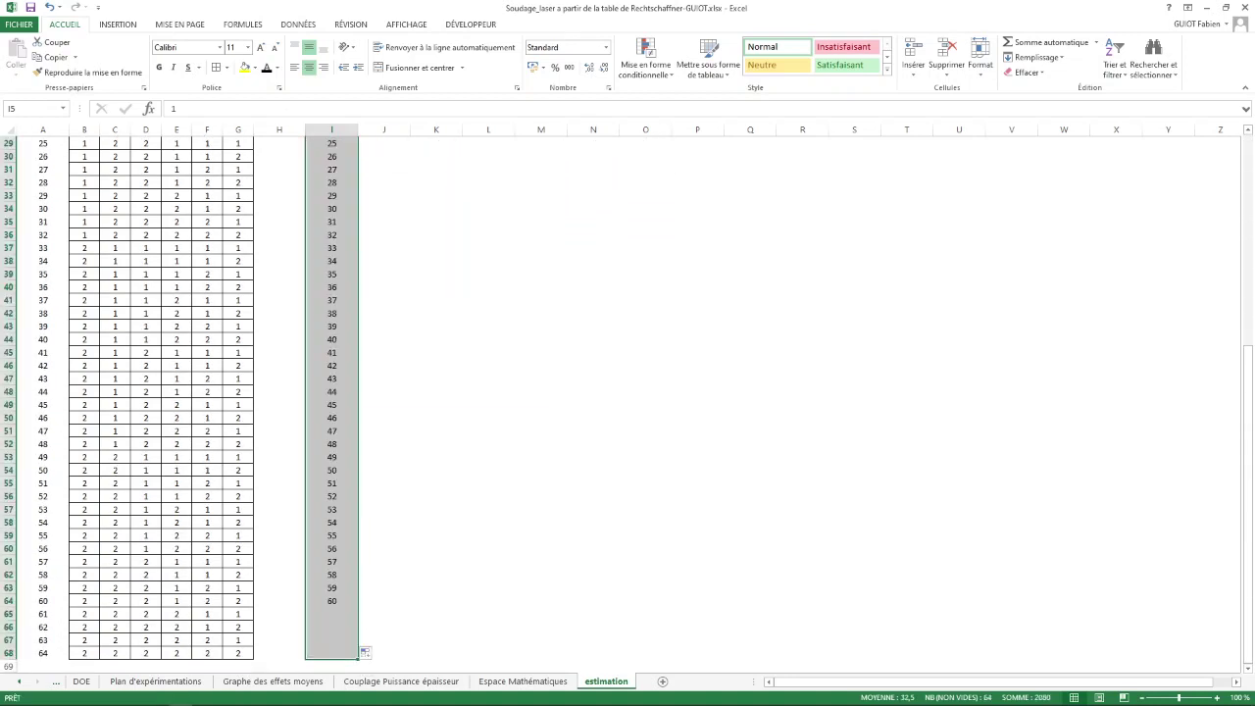
{"action": "scroll", "coordinate": [359, 589], "scroll_direction": "up", "scroll_amount": 9}
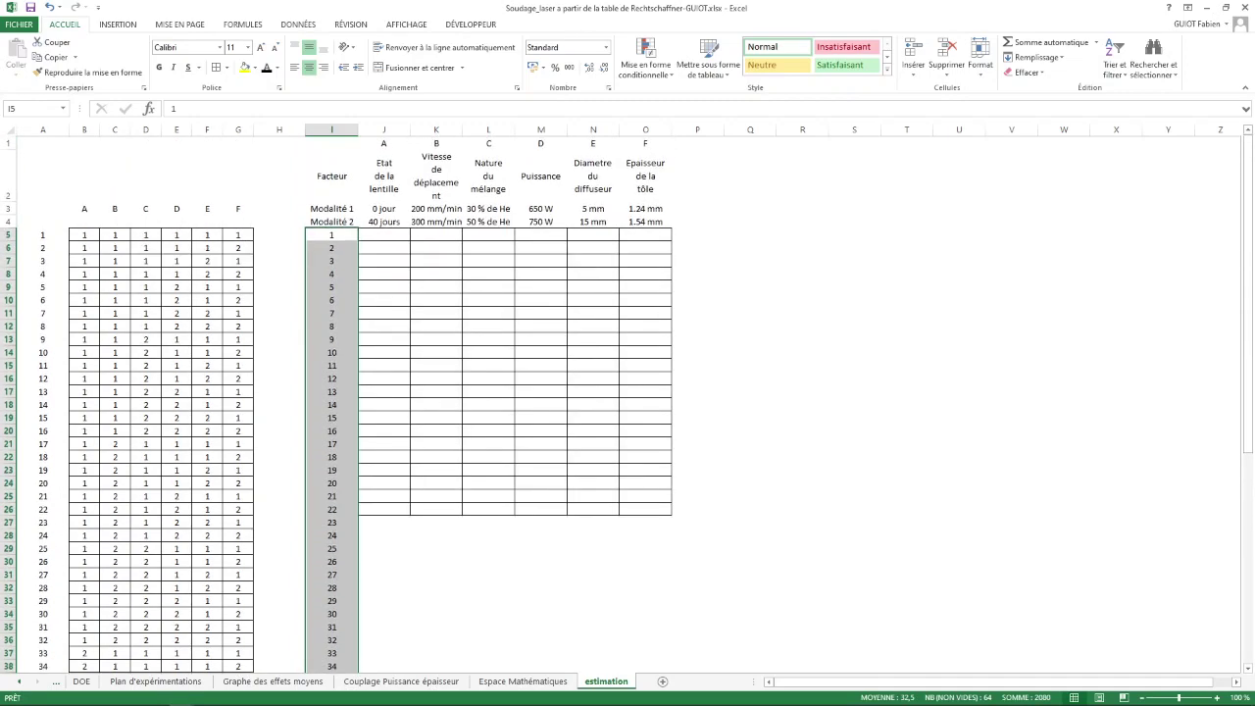
Apply cell borders to the whole 64-run level range J5:O68.
{"action": "left_click_drag", "start_coordinate": [383, 234], "coordinate": [671, 659]}
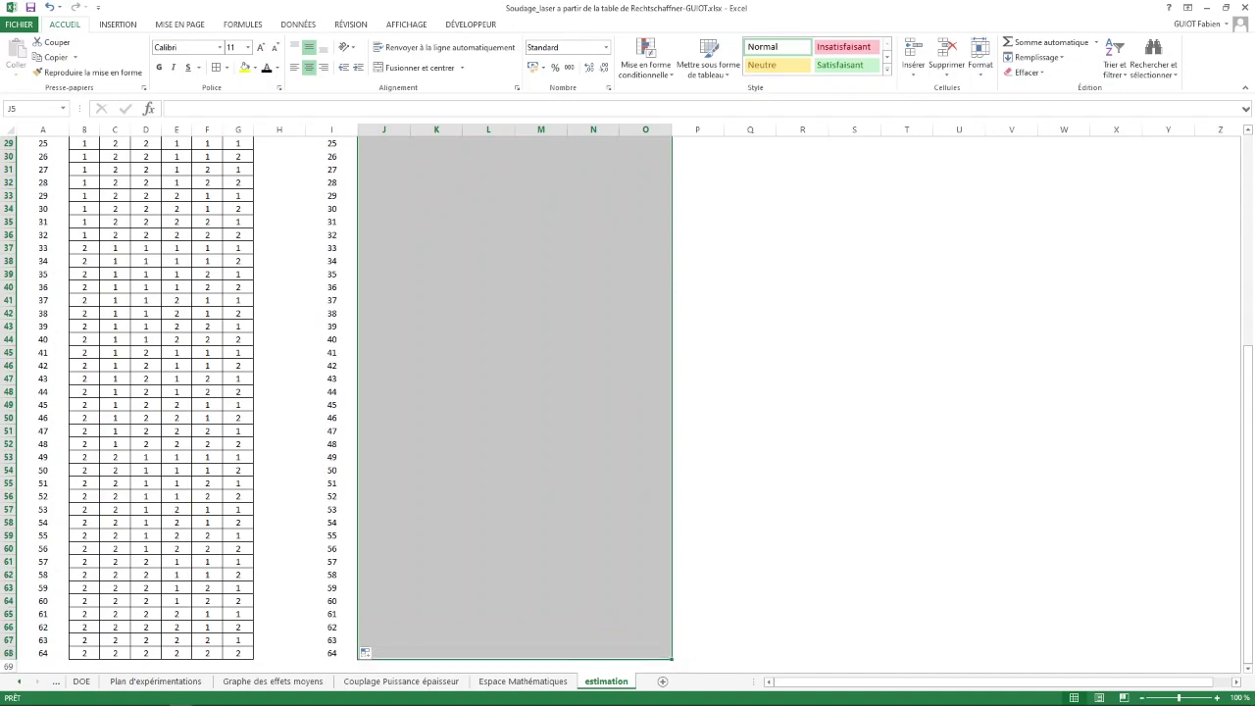
{"action": "left_click", "coordinate": [216, 67]}
{"action": "scroll", "coordinate": [488, 314], "scroll_direction": "up", "scroll_amount": 10}
Clear the conditional formatting rules from the entire "estimation" sheet.
{"action": "left_click", "coordinate": [489, 314]}
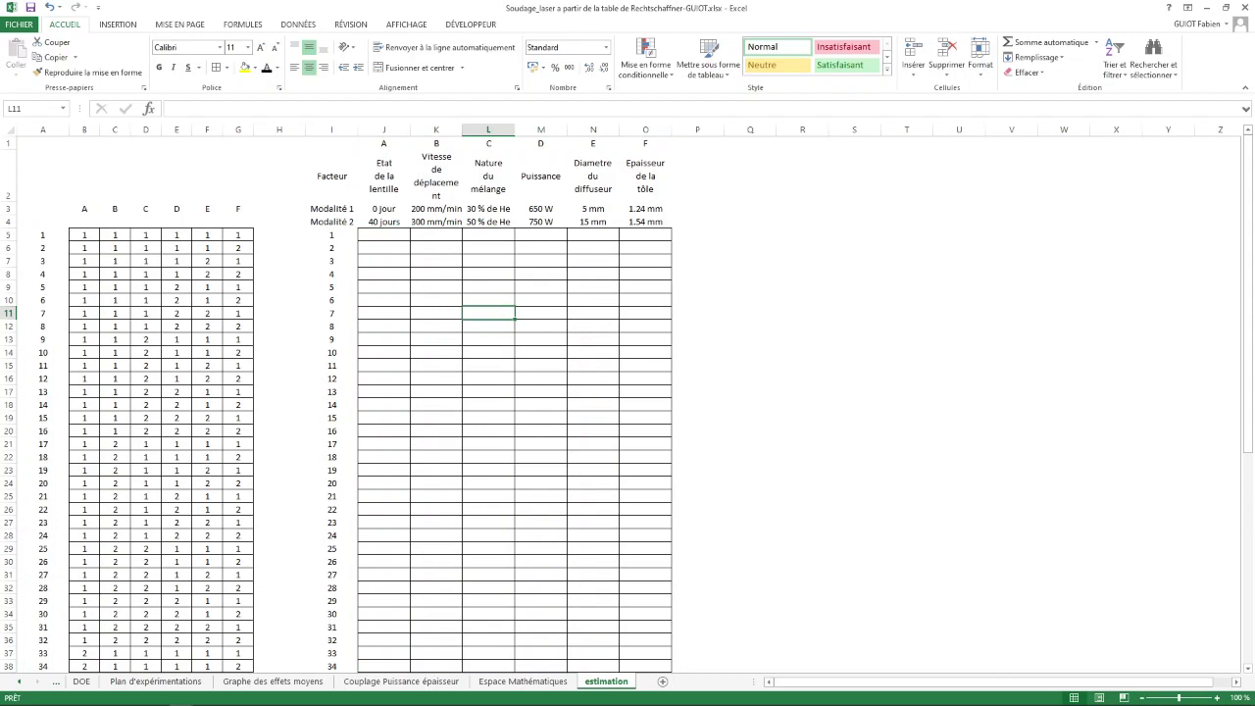
{"action": "left_click", "coordinate": [644, 59]}
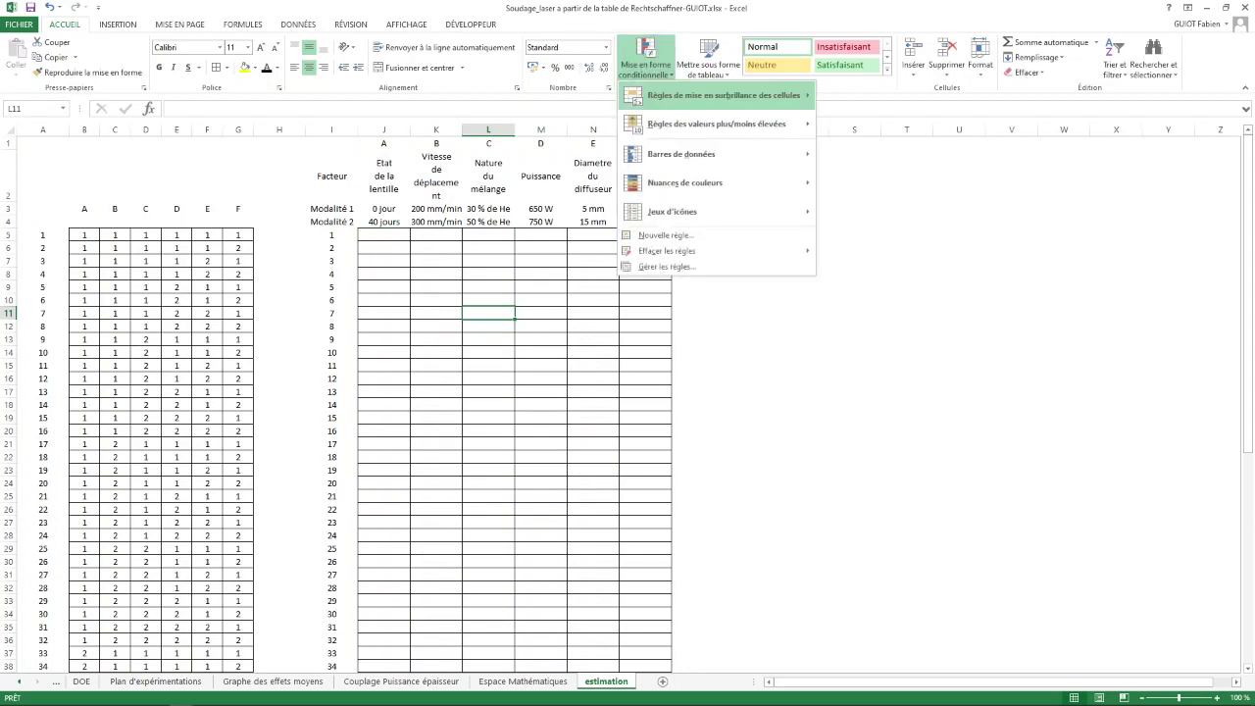
{"action": "mouse_move", "coordinate": [686, 251]}
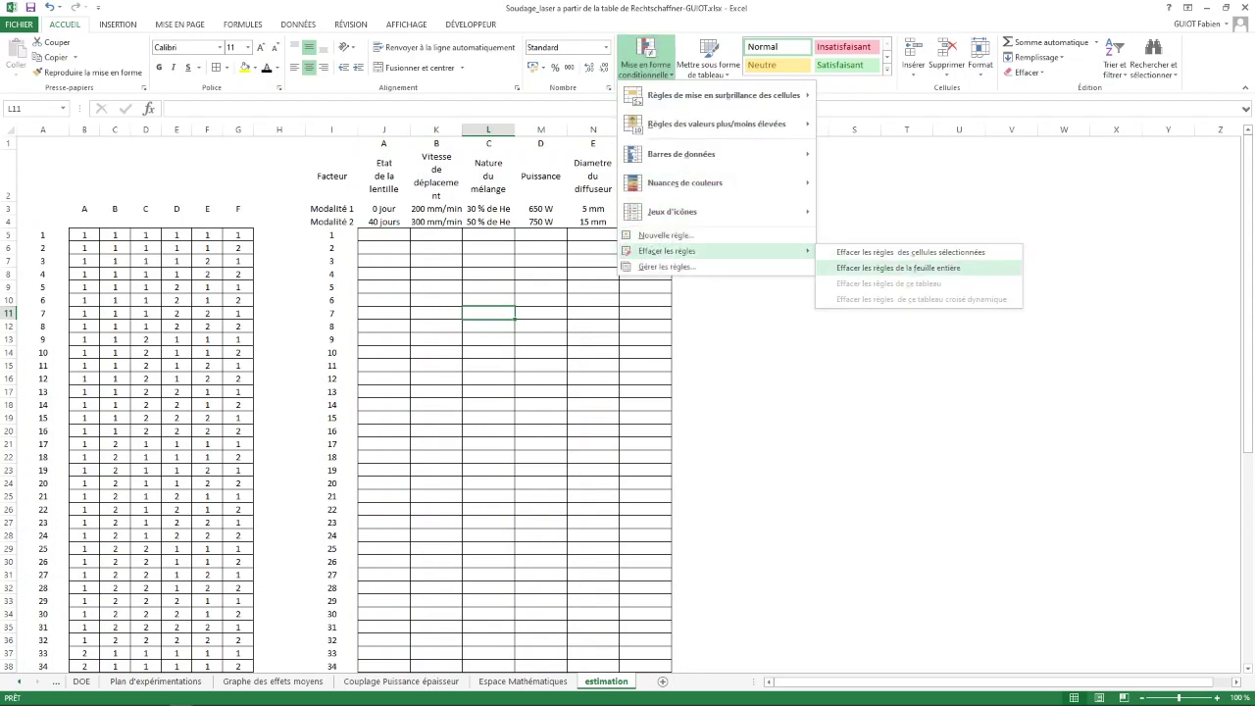
{"action": "left_click", "coordinate": [898, 268]}
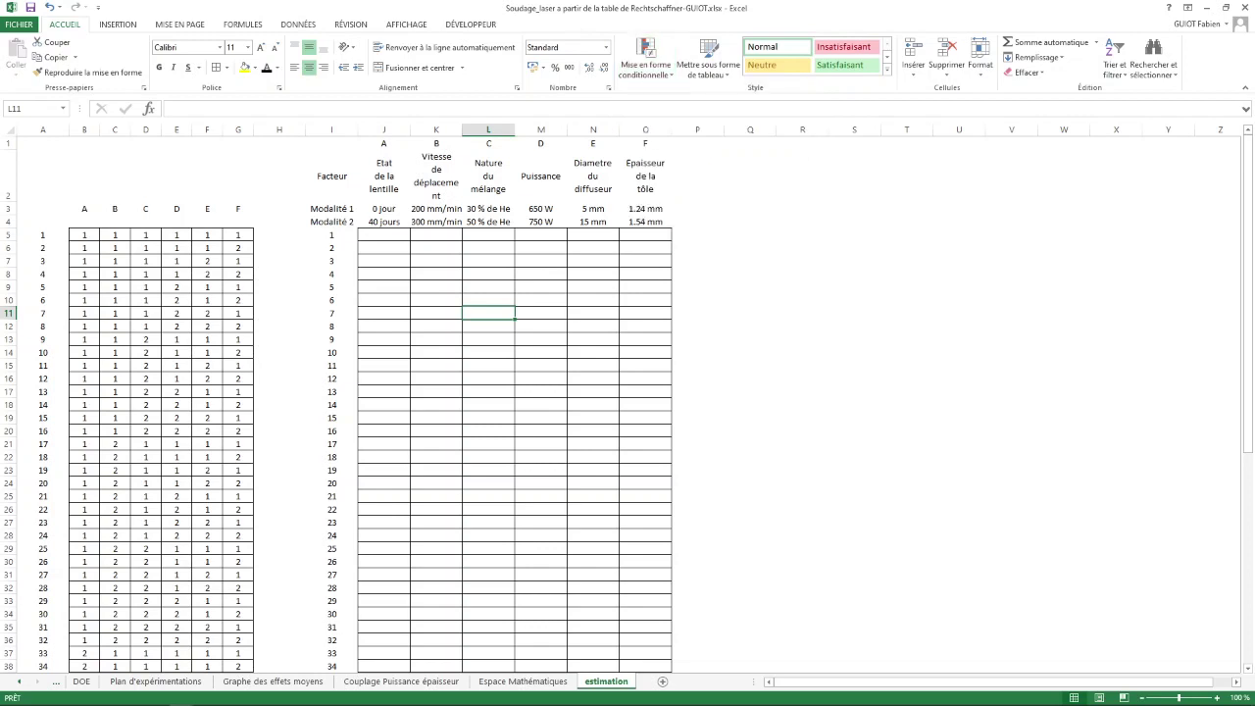
Insert the SI function in cell J5 with the logical test B5=1.
{"action": "left_click", "coordinate": [383, 235]}
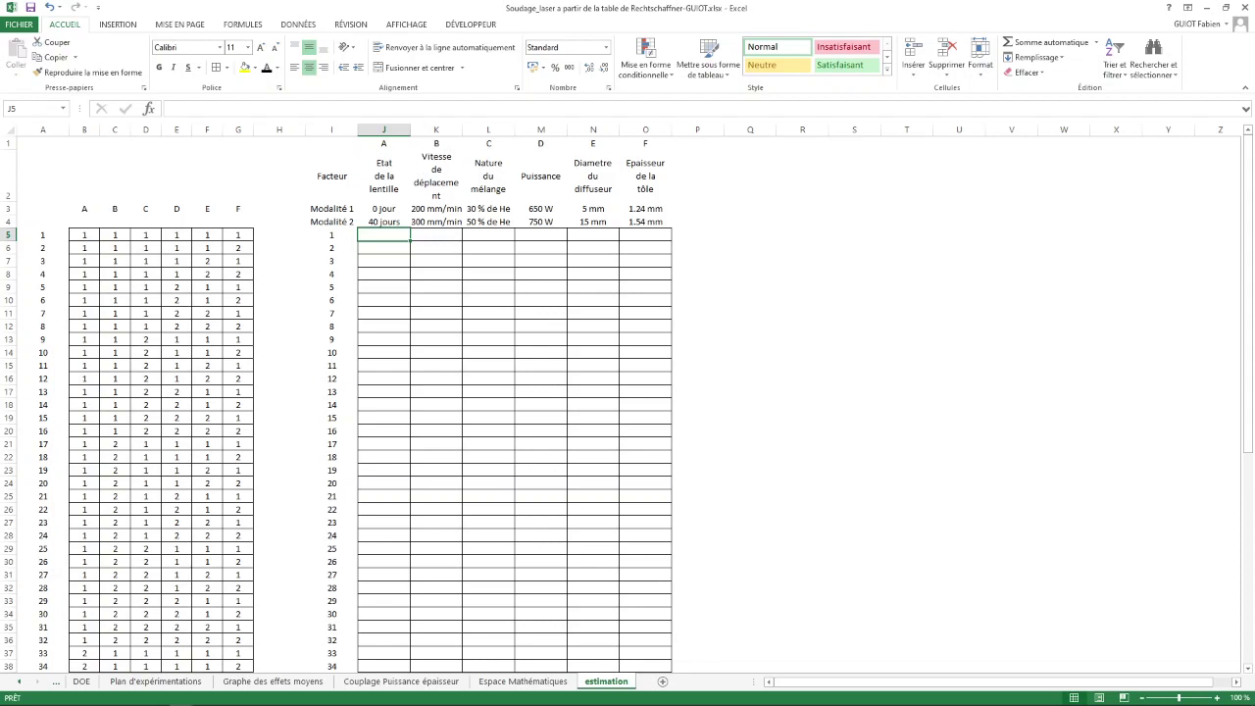
{"action": "type", "text": "+"}
{"action": "key", "text": "Escape"}
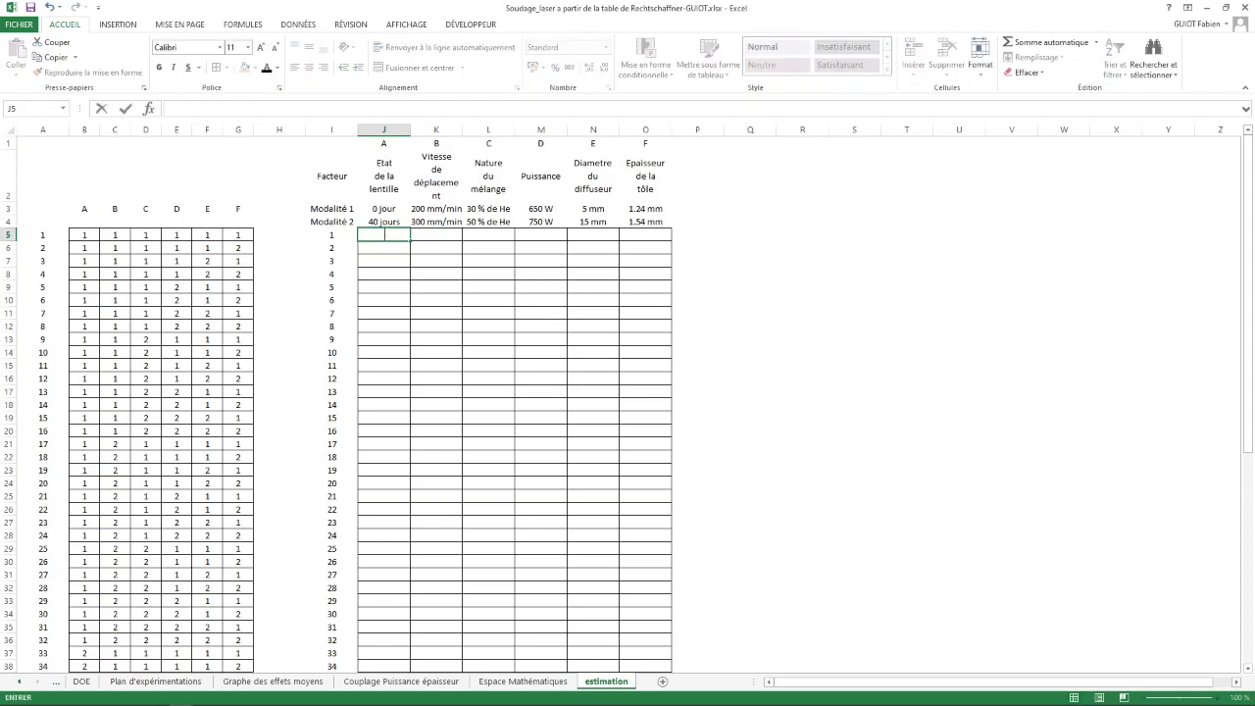
{"action": "key", "text": "shift+F3"}
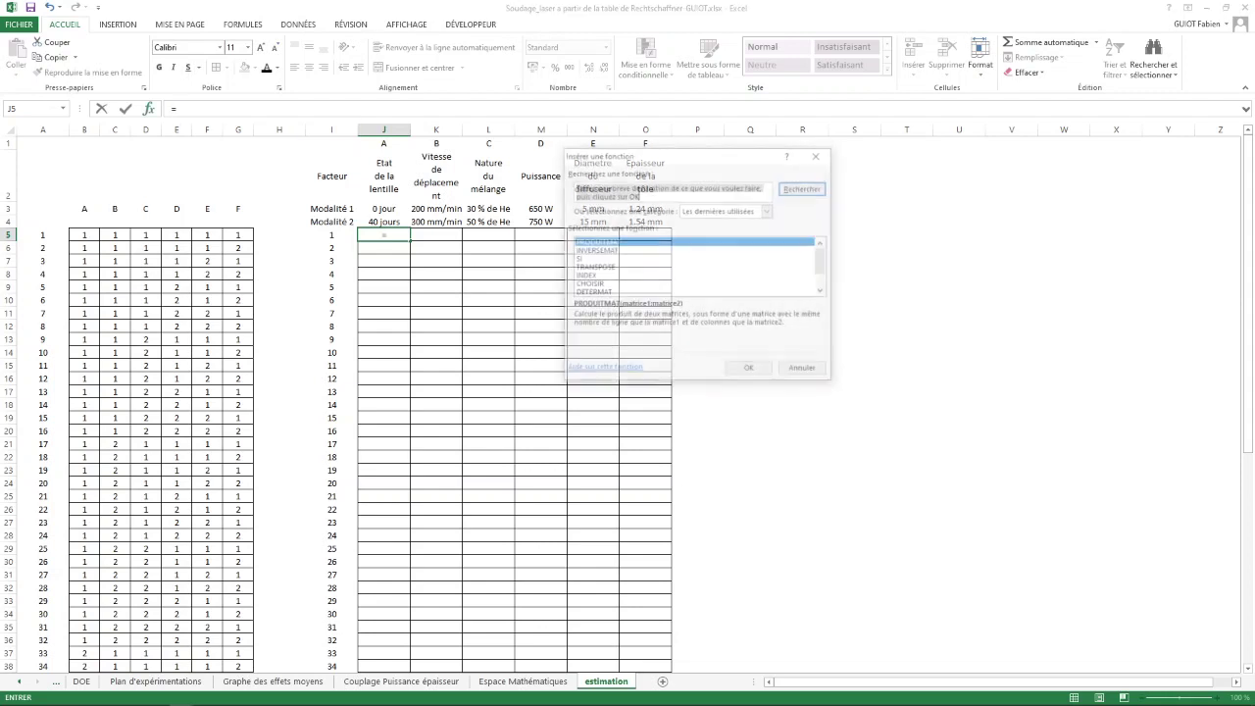
{"action": "left_click", "coordinate": [577, 259]}
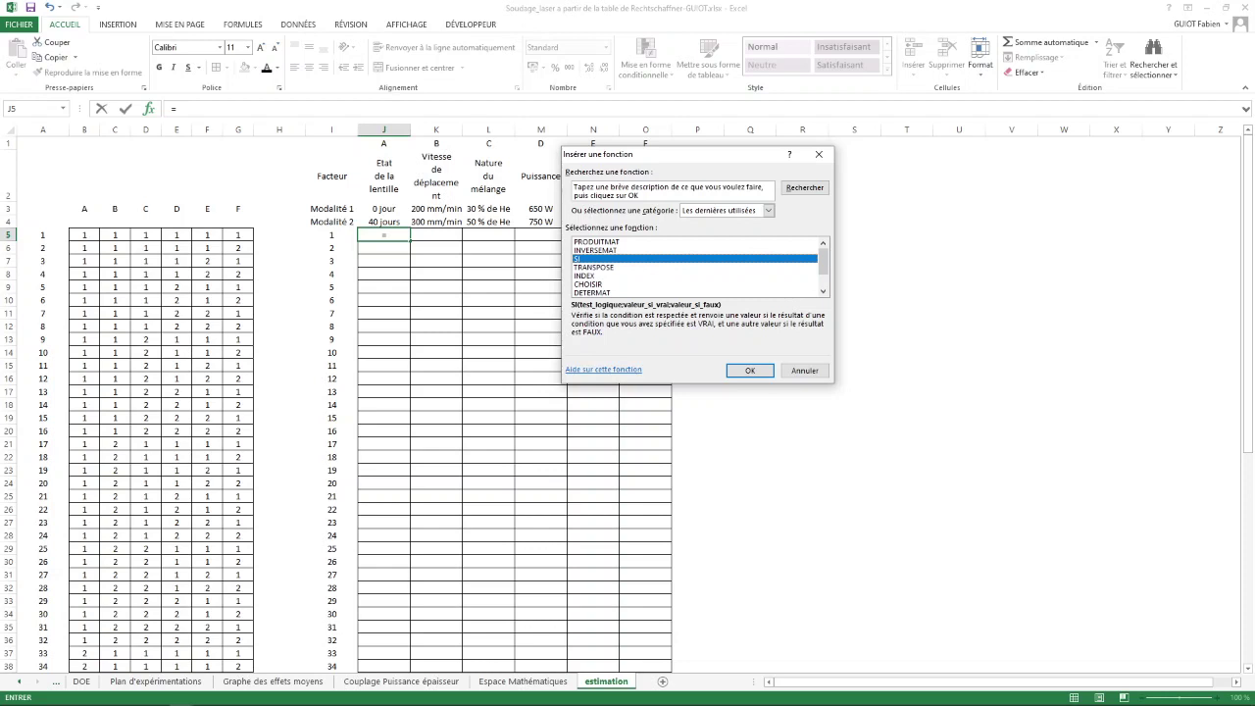
{"action": "key", "text": "Return"}
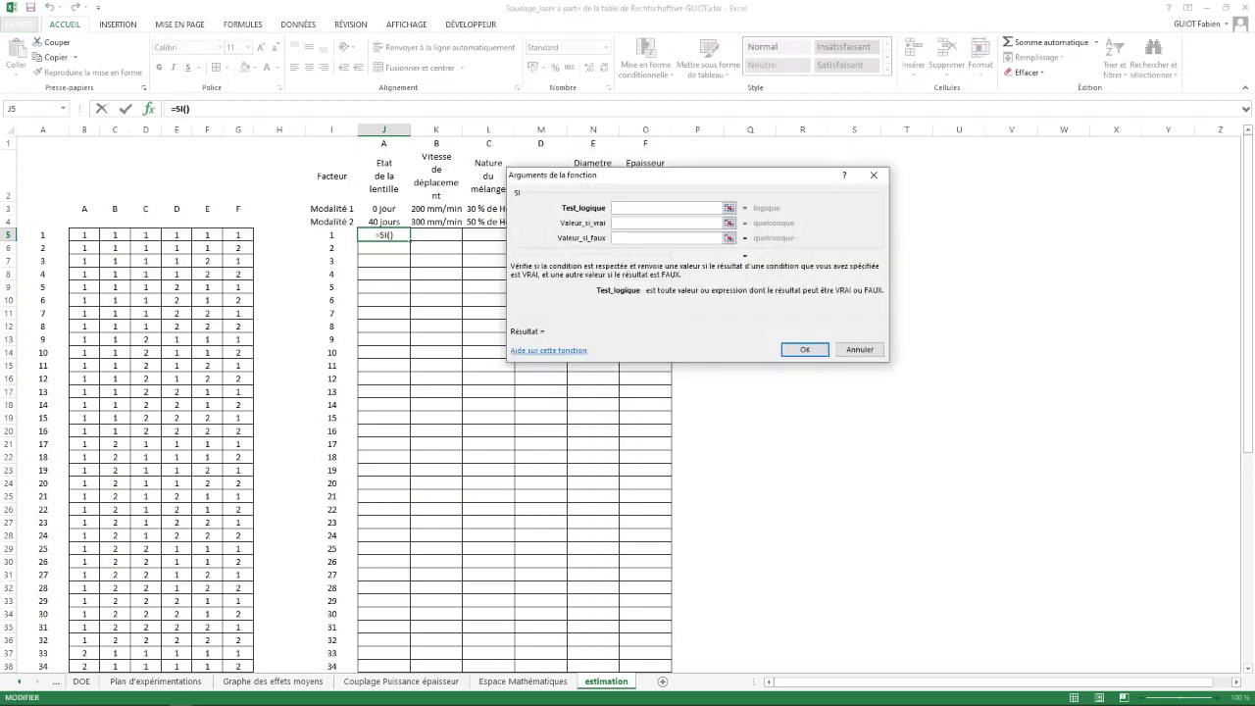
{"action": "left_click", "coordinate": [84, 235]}
{"action": "type", "text": "+"}
{"action": "key", "text": "BackSpace"}
{"action": "type", "text": "="}
{"action": "left_click", "coordinate": [84, 236]}
{"action": "key", "text": "BackSpace"}
{"action": "key", "text": "BackSpace"}
{"action": "type", "text": "1"}
{"action": "left_click", "coordinate": [666, 224]}
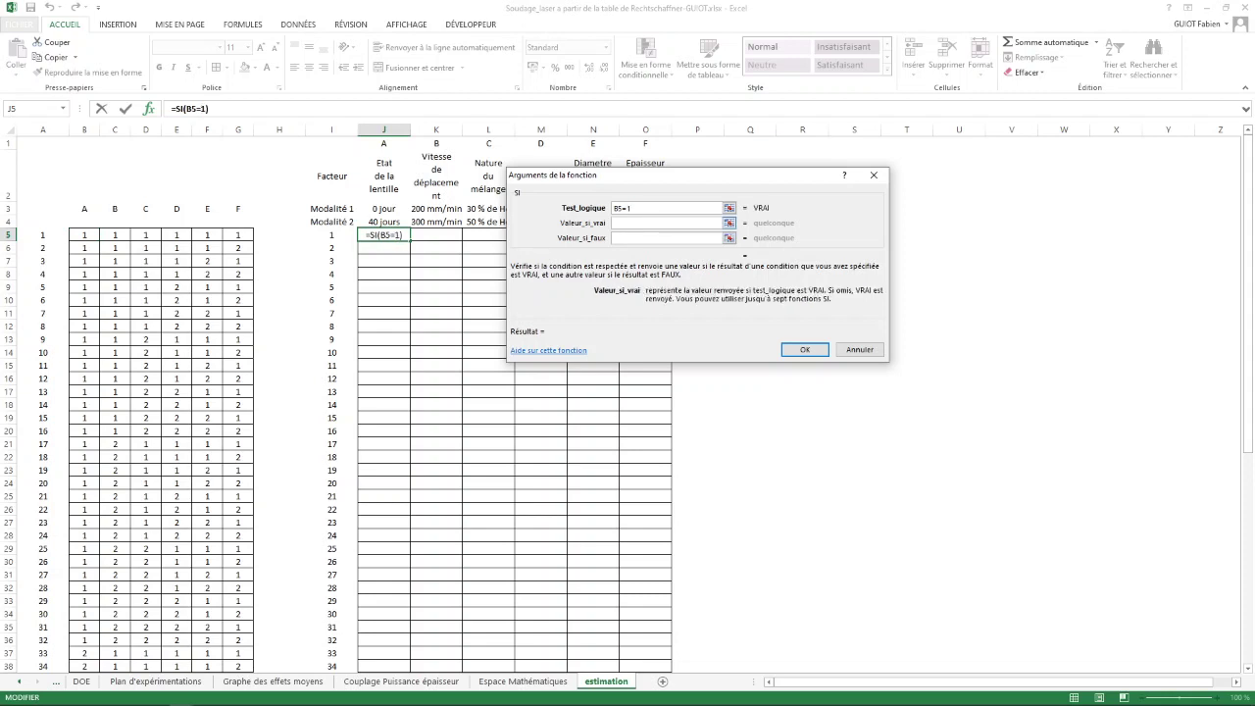
{"action": "type", "text": "1"}
{"action": "key", "text": "Tab"}
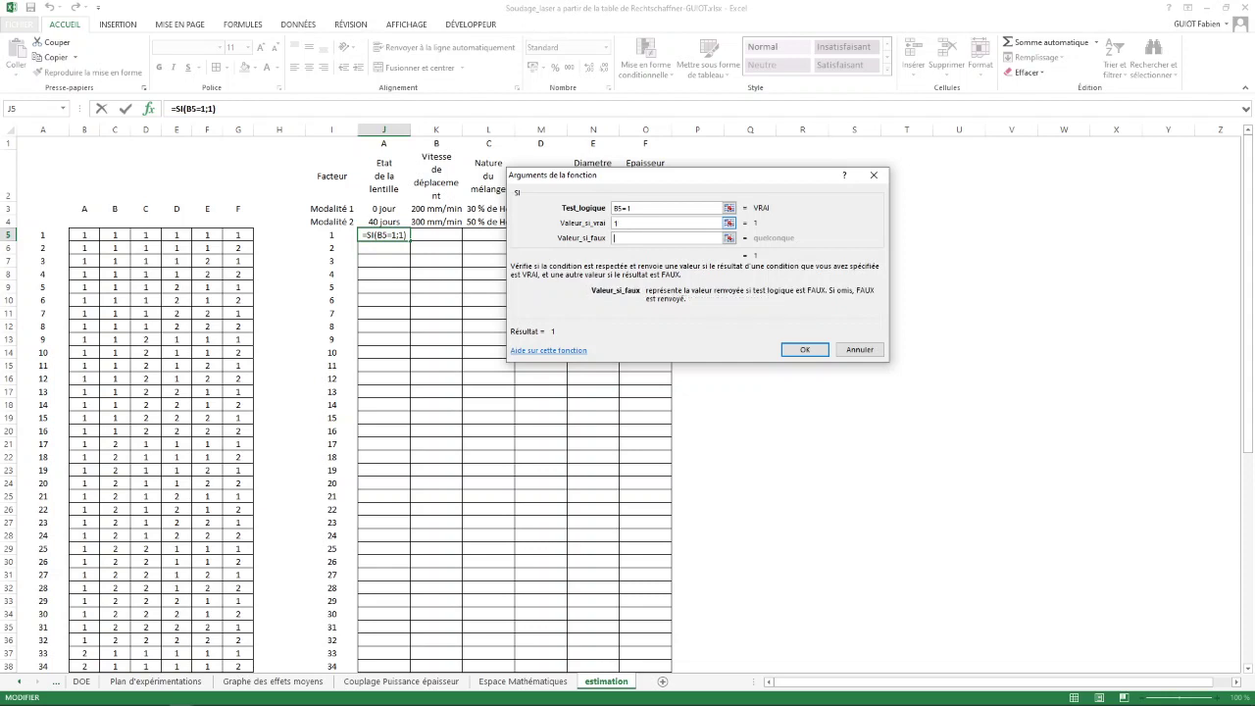
{"action": "type", "text": "2"}
Make J5's SI function return J$3 when true and J$4 when false, with the rows locked, and confirm the formula.
{"action": "double_click", "coordinate": [617, 223]}
{"action": "left_click", "coordinate": [383, 209]}
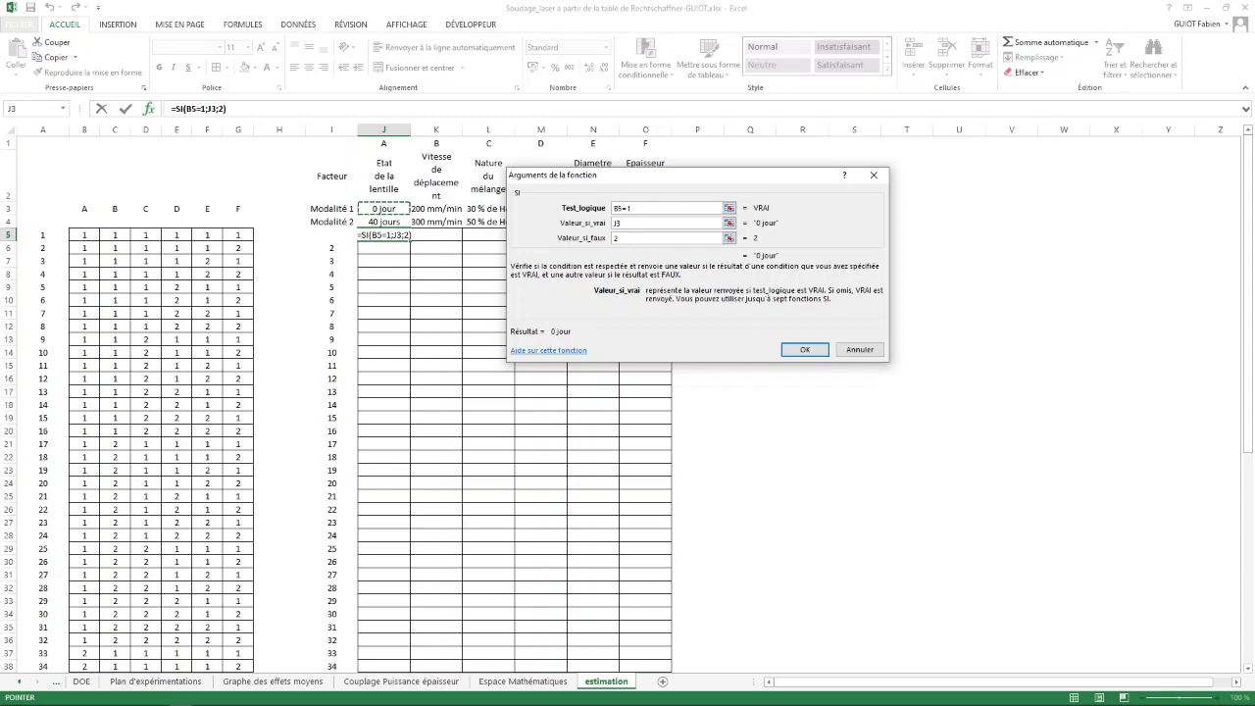
{"action": "key", "text": "F4"}
{"action": "key", "text": "F4"}
{"action": "key", "text": "Tab"}
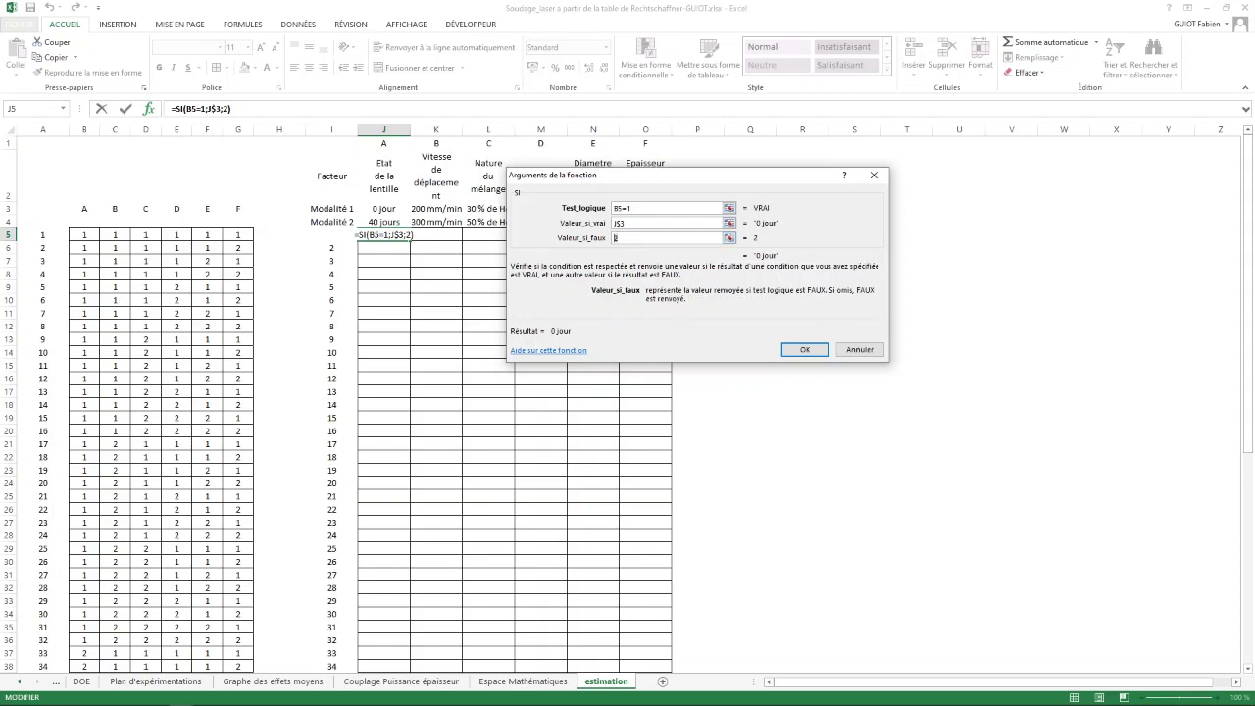
{"action": "left_click", "coordinate": [383, 222]}
{"action": "key", "text": "F4"}
{"action": "key", "text": "F4"}
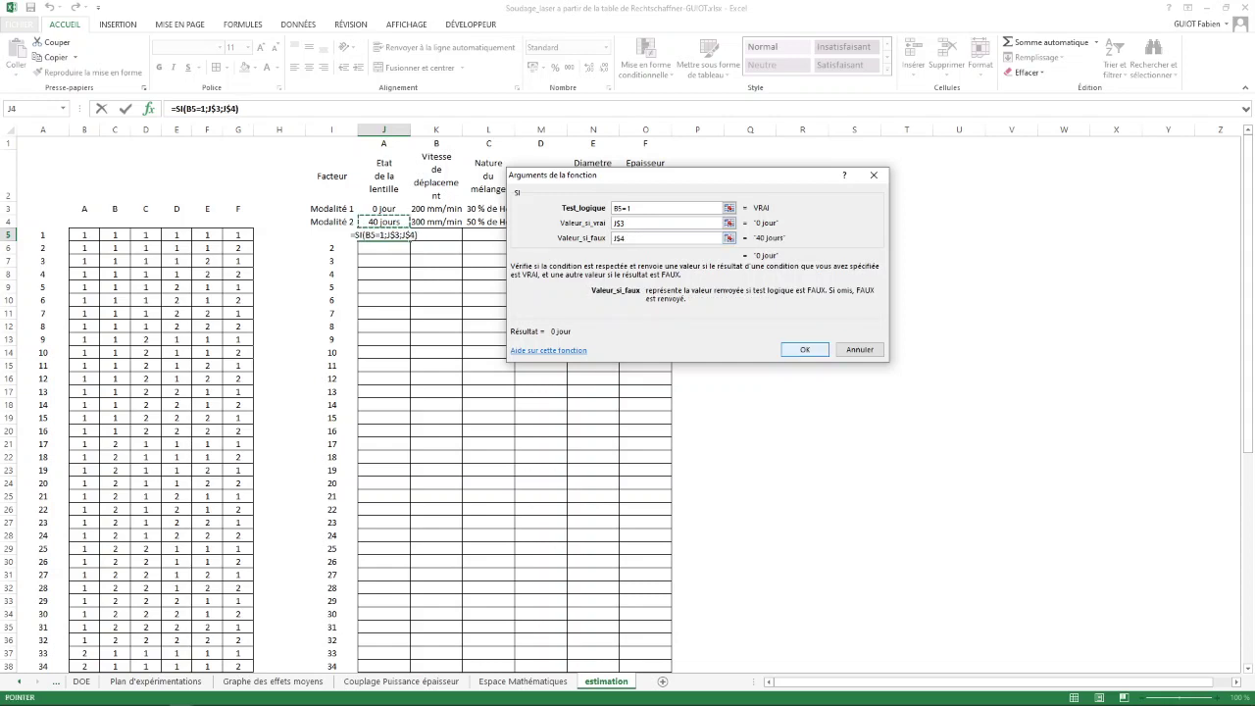
{"action": "left_click", "coordinate": [803, 349]}
Fill the J5 formula across to O5 and down to row 68, and check the levels generated in columns J, K and L.
{"action": "left_click_drag", "start_coordinate": [409, 241], "coordinate": [669, 242]}
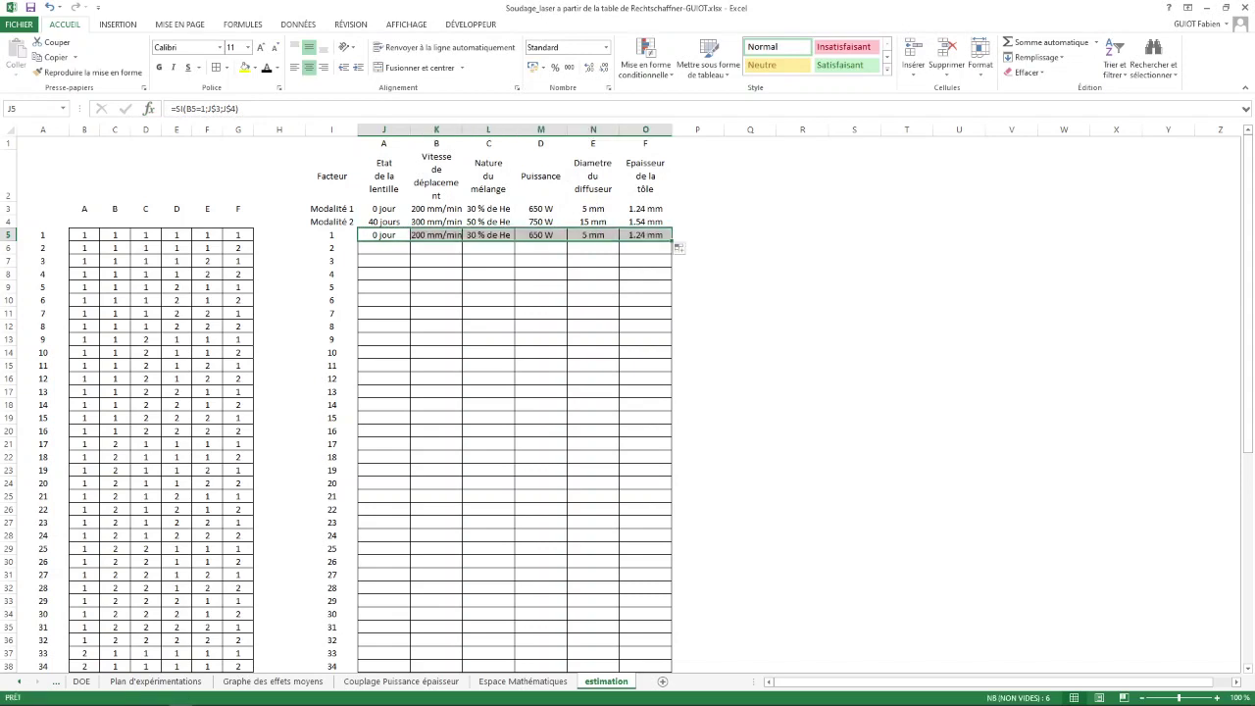
{"action": "double_click", "coordinate": [670, 240]}
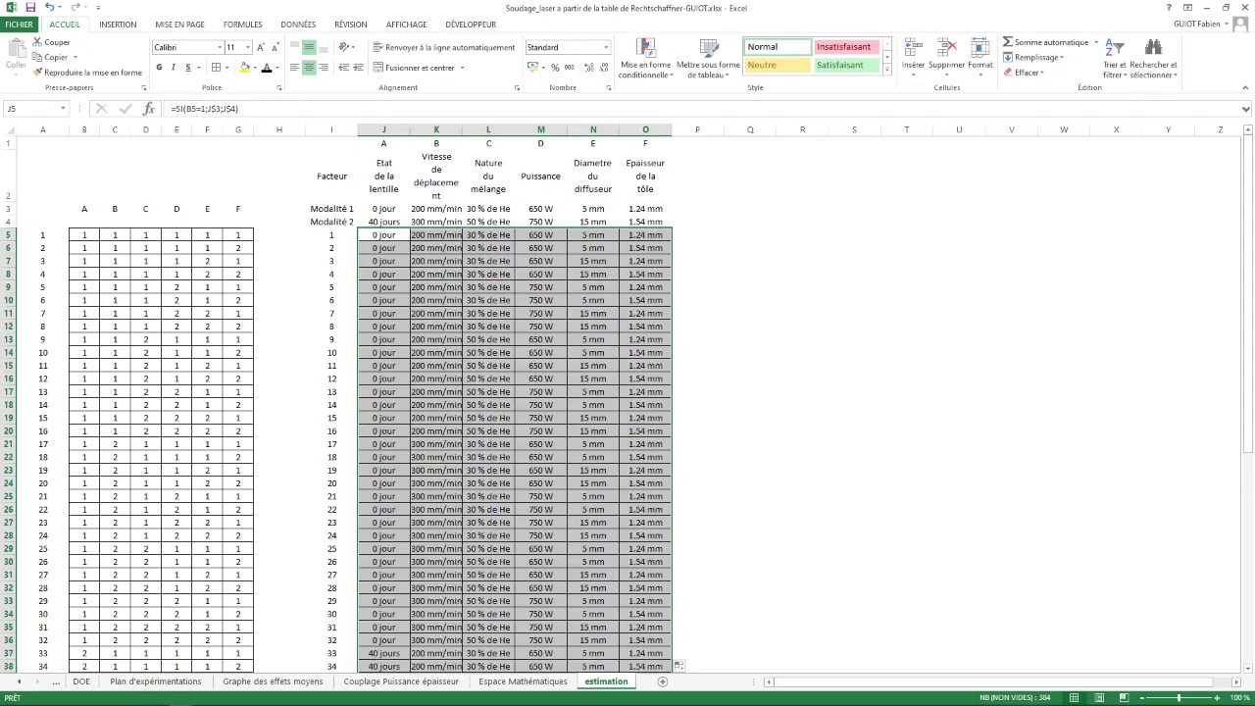
{"action": "scroll", "coordinate": [410, 460], "scroll_direction": "down", "scroll_amount": 4}
{"action": "left_click", "coordinate": [408, 458]}
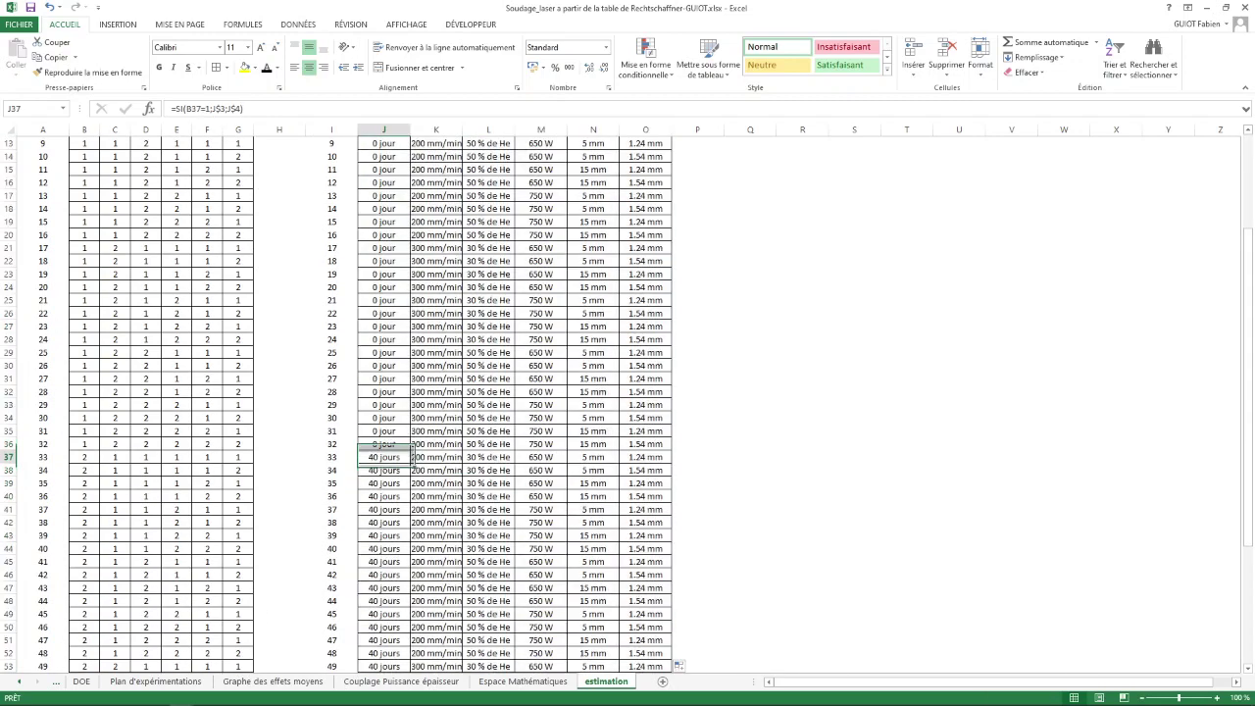
{"action": "left_click_drag", "start_coordinate": [398, 457], "coordinate": [398, 497]}
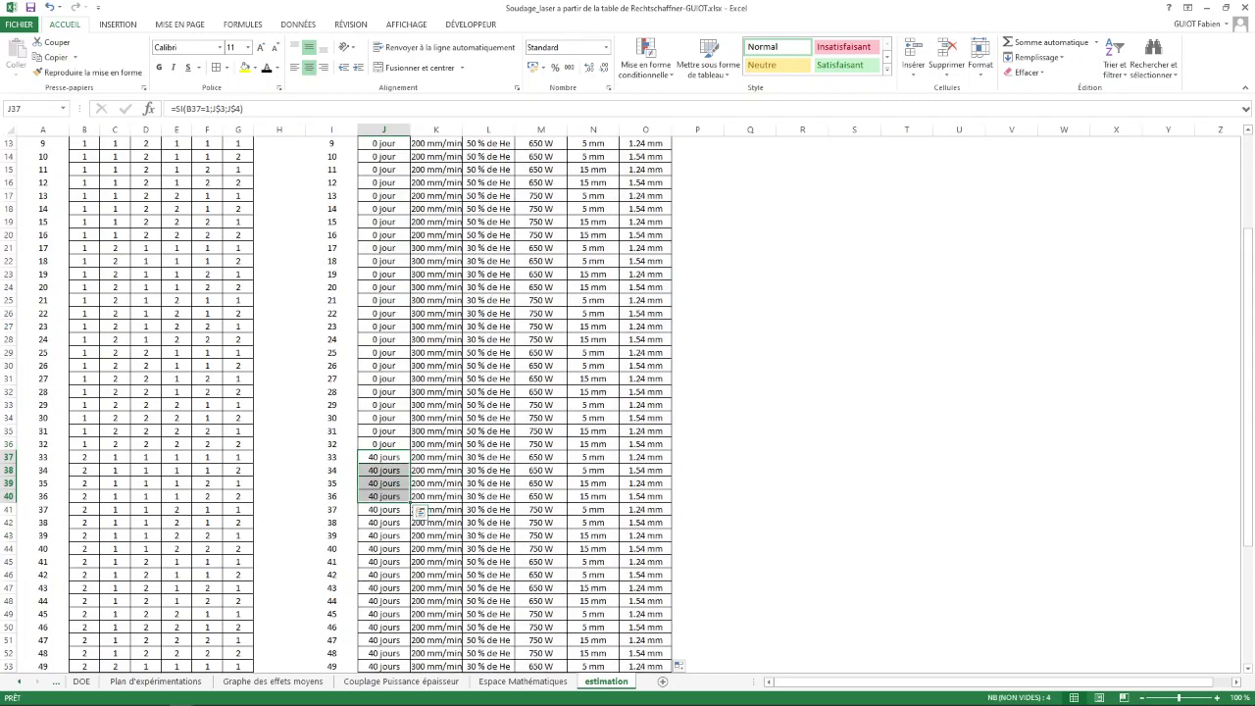
{"action": "scroll", "coordinate": [398, 497], "scroll_direction": "up", "scroll_amount": 4}
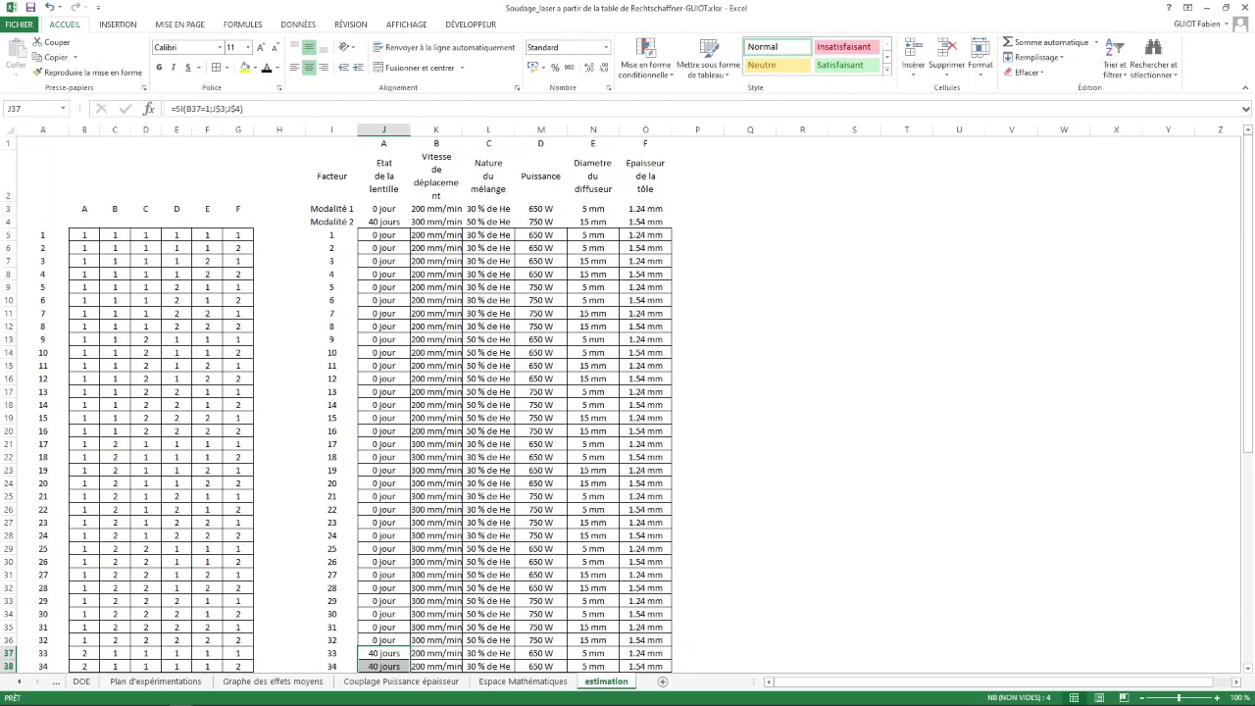
{"action": "left_click_drag", "start_coordinate": [436, 444], "coordinate": [437, 470]}
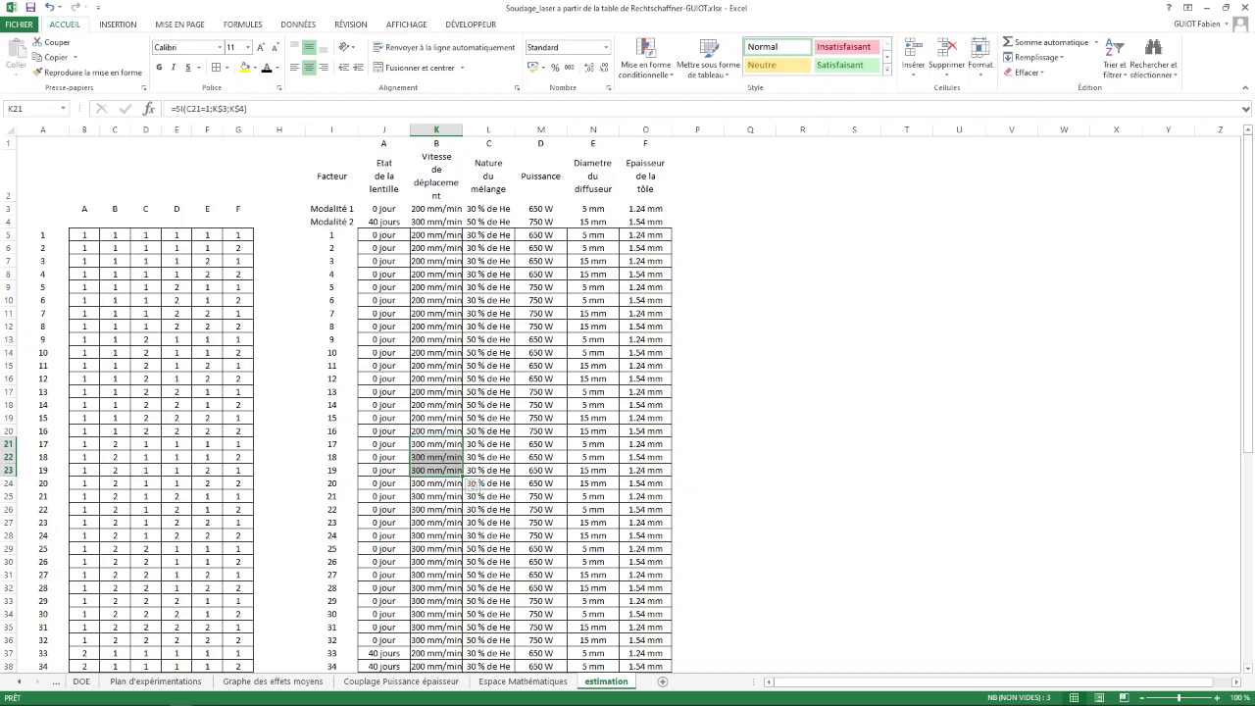
{"action": "left_click_drag", "start_coordinate": [488, 339], "coordinate": [489, 378]}
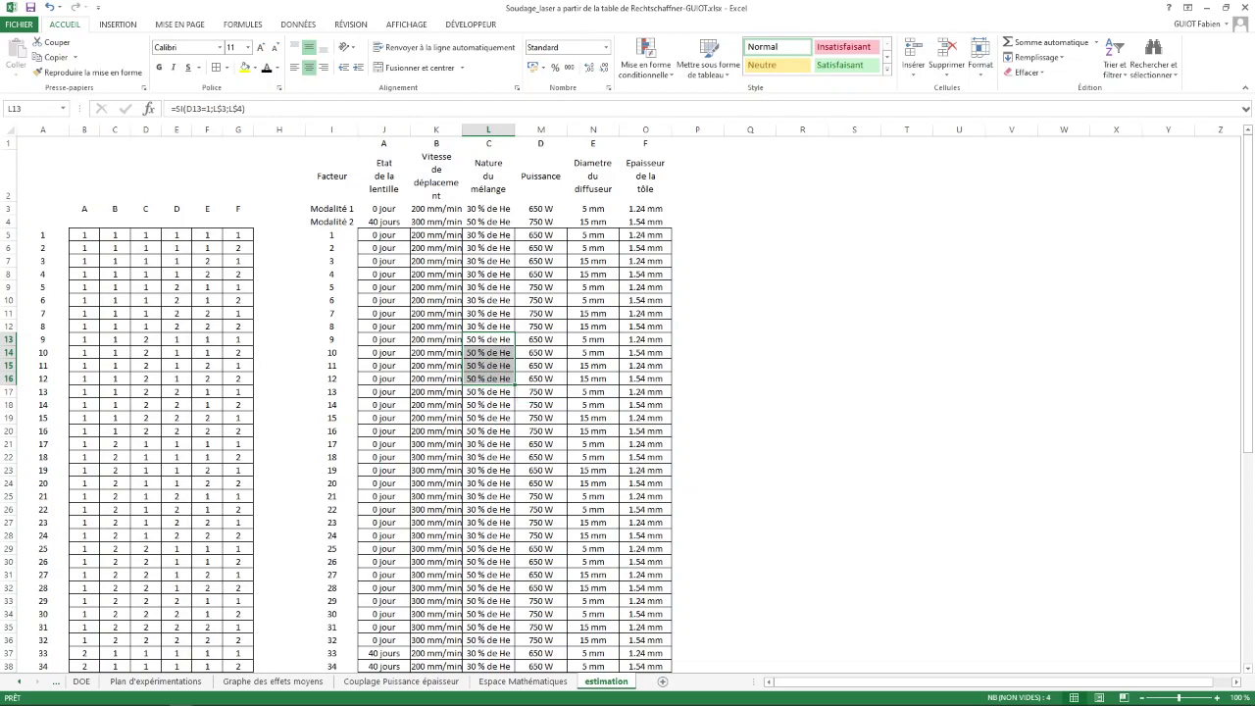
Copy the "Nombre de soufflures" / "Réponse Y" header cells H2:H4 from the "Plan d'expérimentations" sheet to P2 on the "estimation" sheet.
{"action": "left_click", "coordinate": [697, 177]}
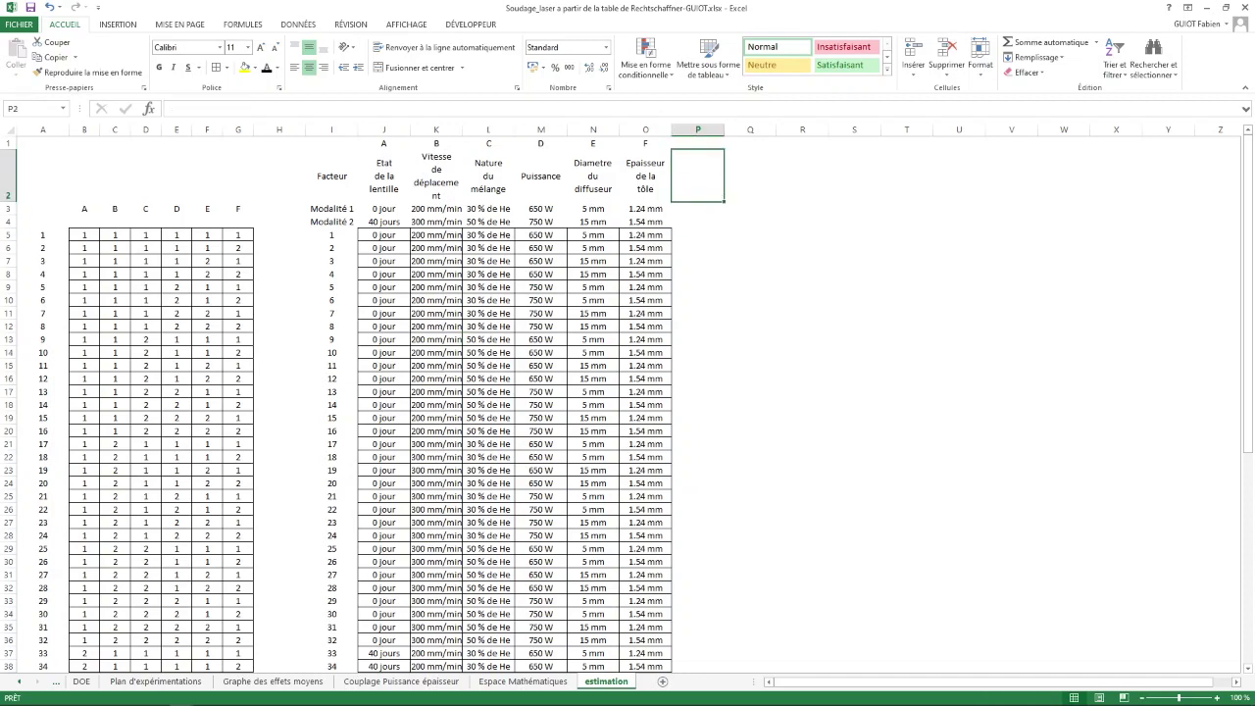
{"action": "left_click", "coordinate": [156, 680]}
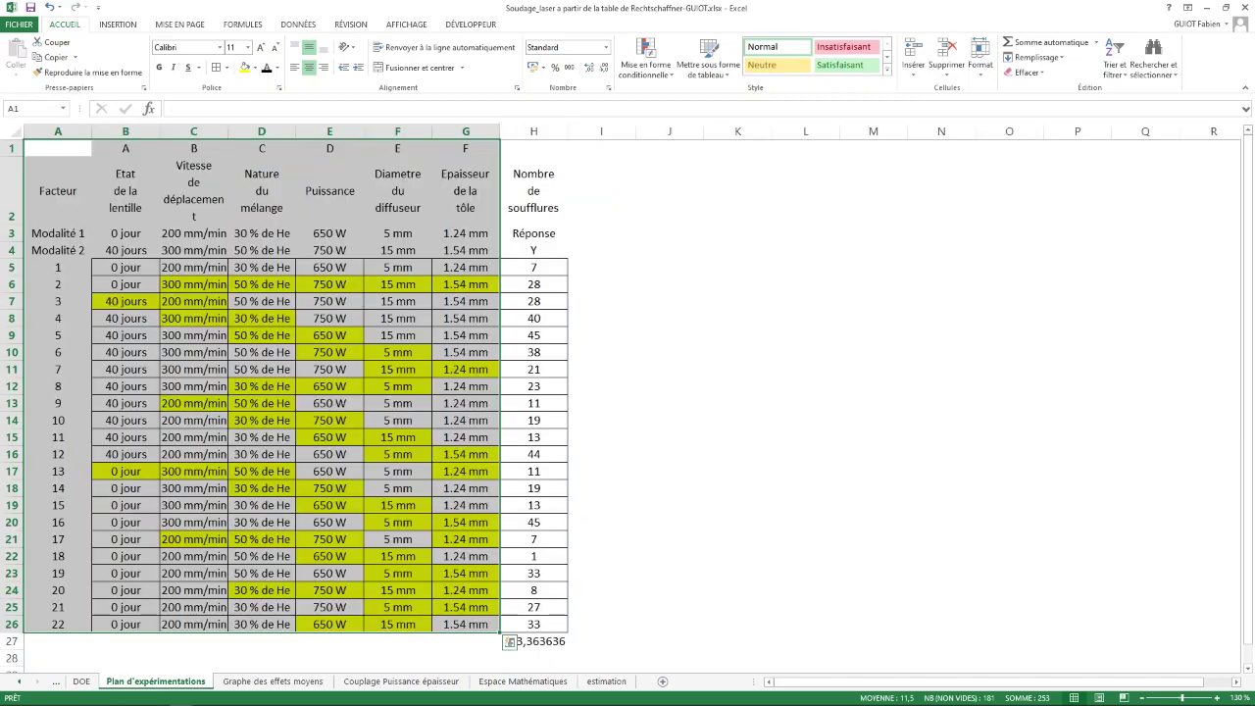
{"action": "left_click_drag", "start_coordinate": [533, 191], "coordinate": [533, 250]}
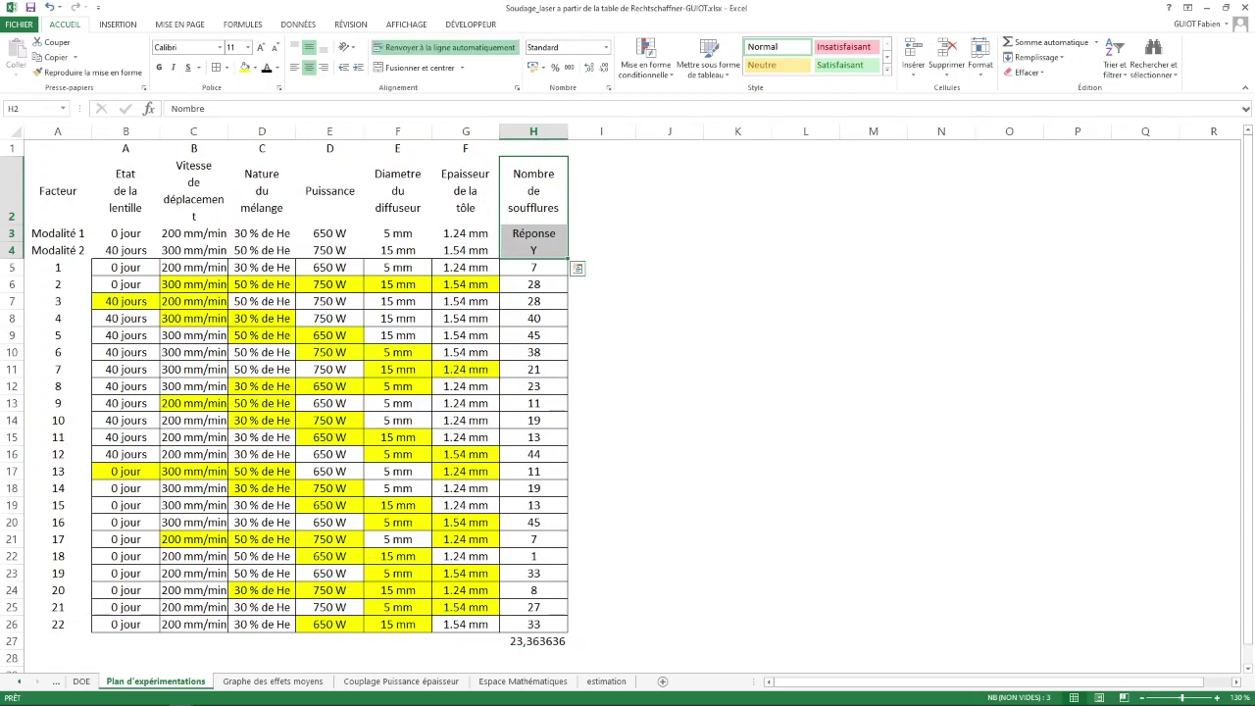
{"action": "key", "text": "ctrl+c"}
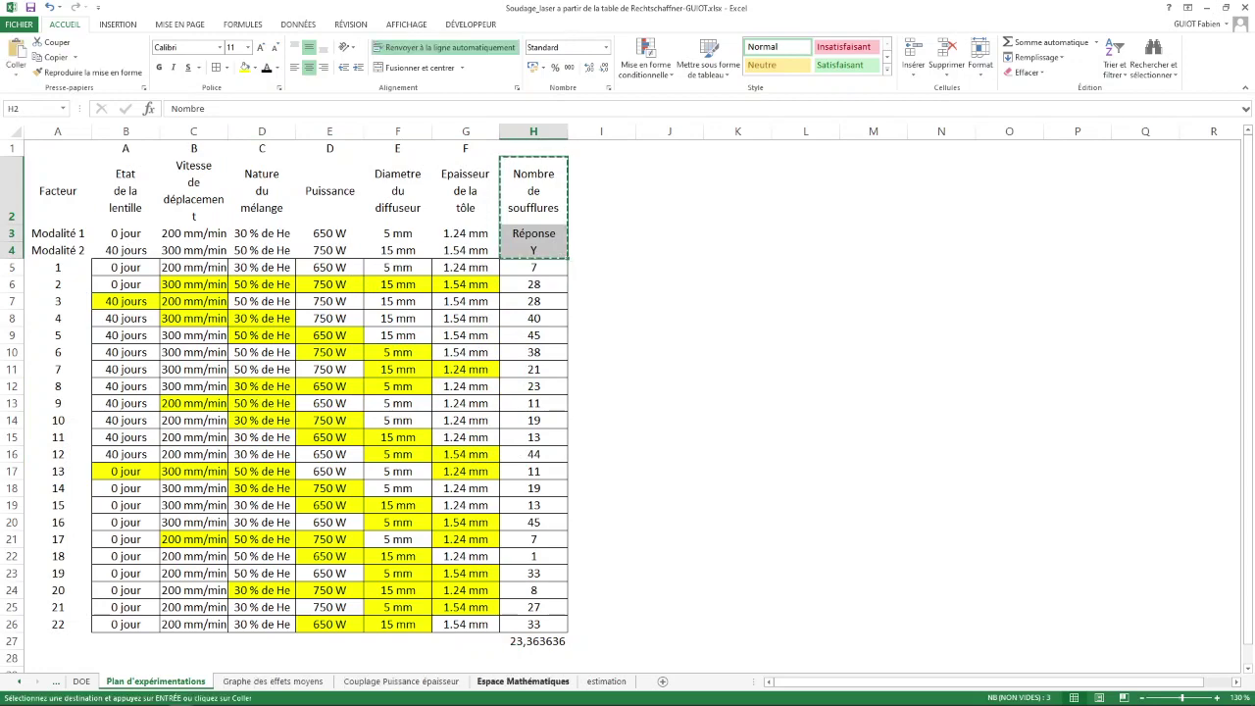
{"action": "left_click", "coordinate": [605, 680]}
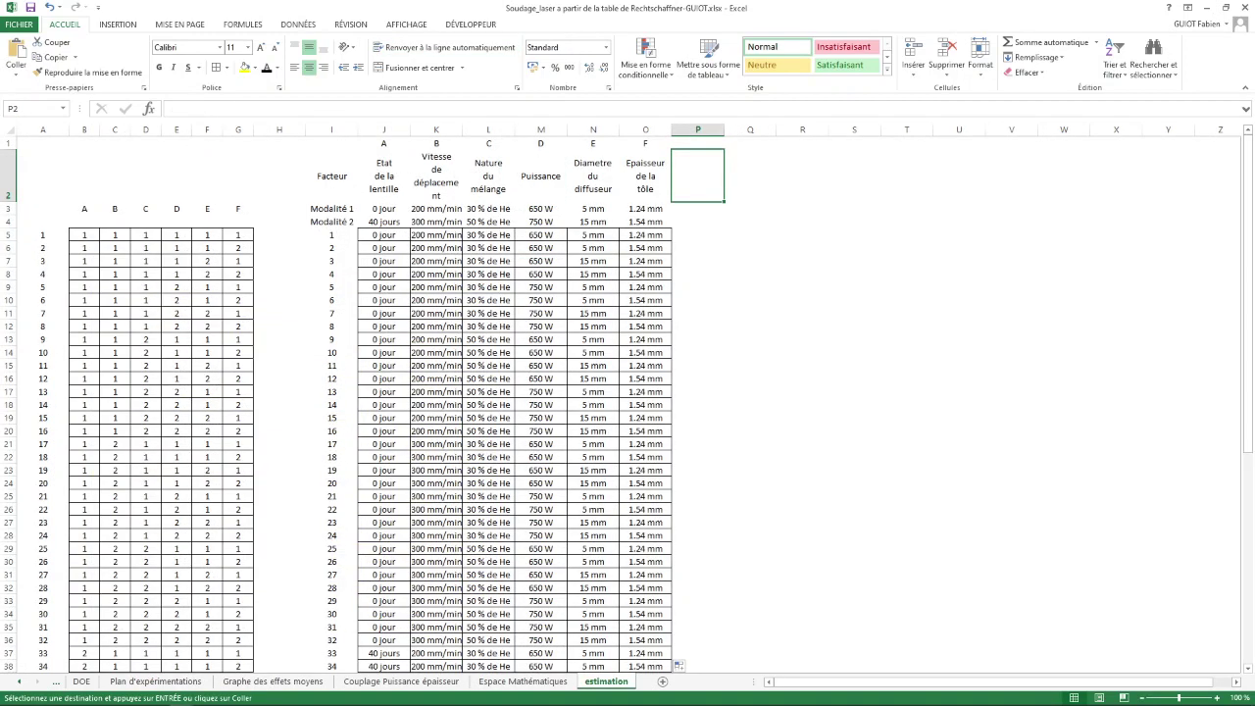
{"action": "key", "text": "ctrl+v"}
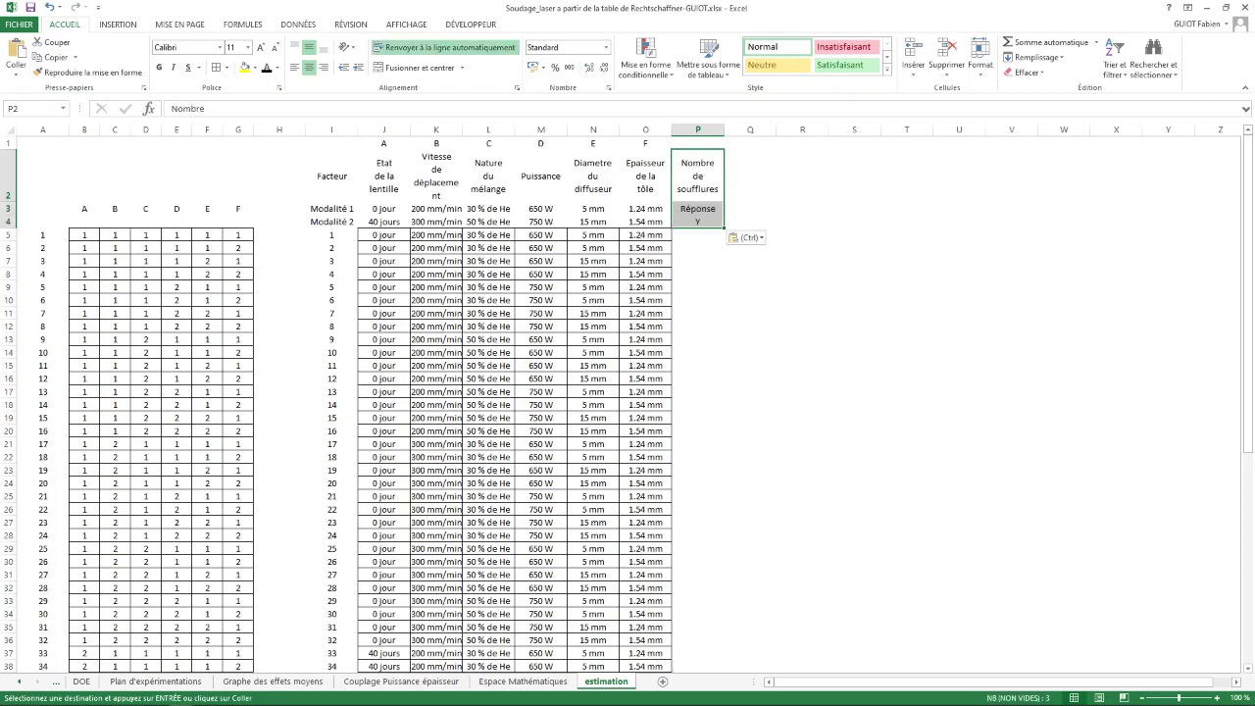
Apply all borders to the empty response cells P5:P68.
{"action": "left_click_drag", "start_coordinate": [697, 234], "coordinate": [697, 672]}
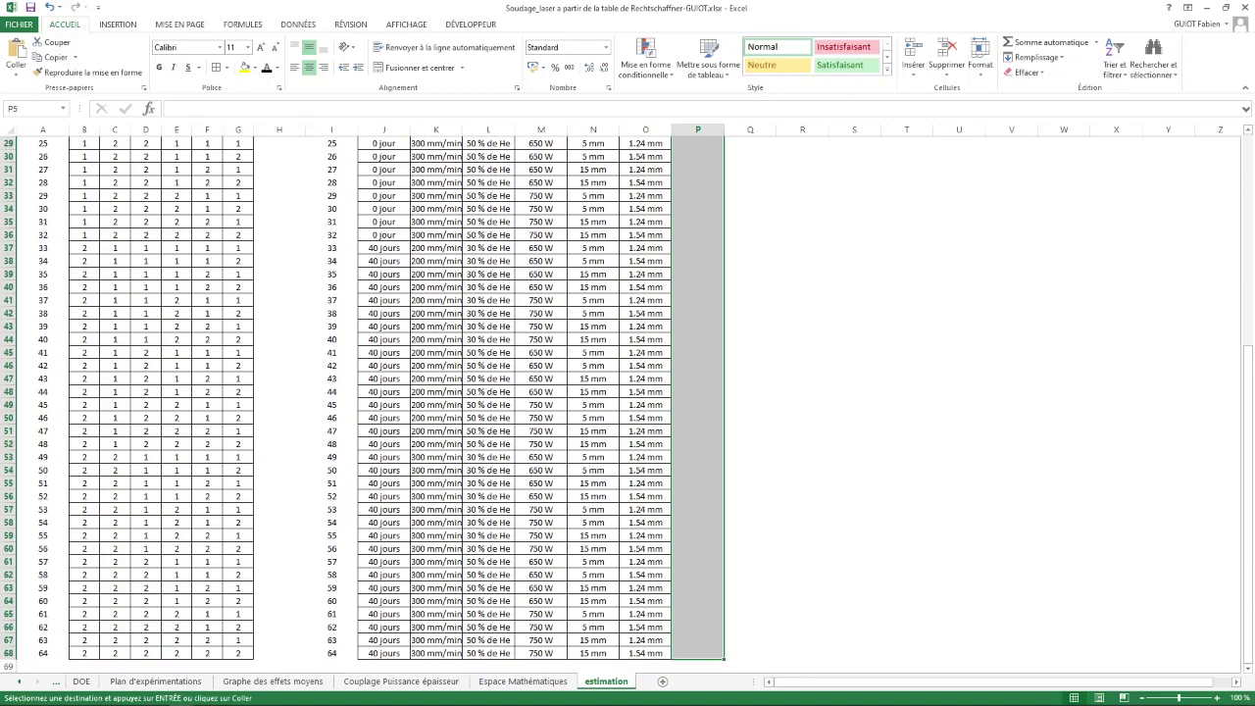
{"action": "left_click", "coordinate": [216, 68]}
{"action": "scroll", "coordinate": [539, 393], "scroll_direction": "up", "scroll_amount": 10}
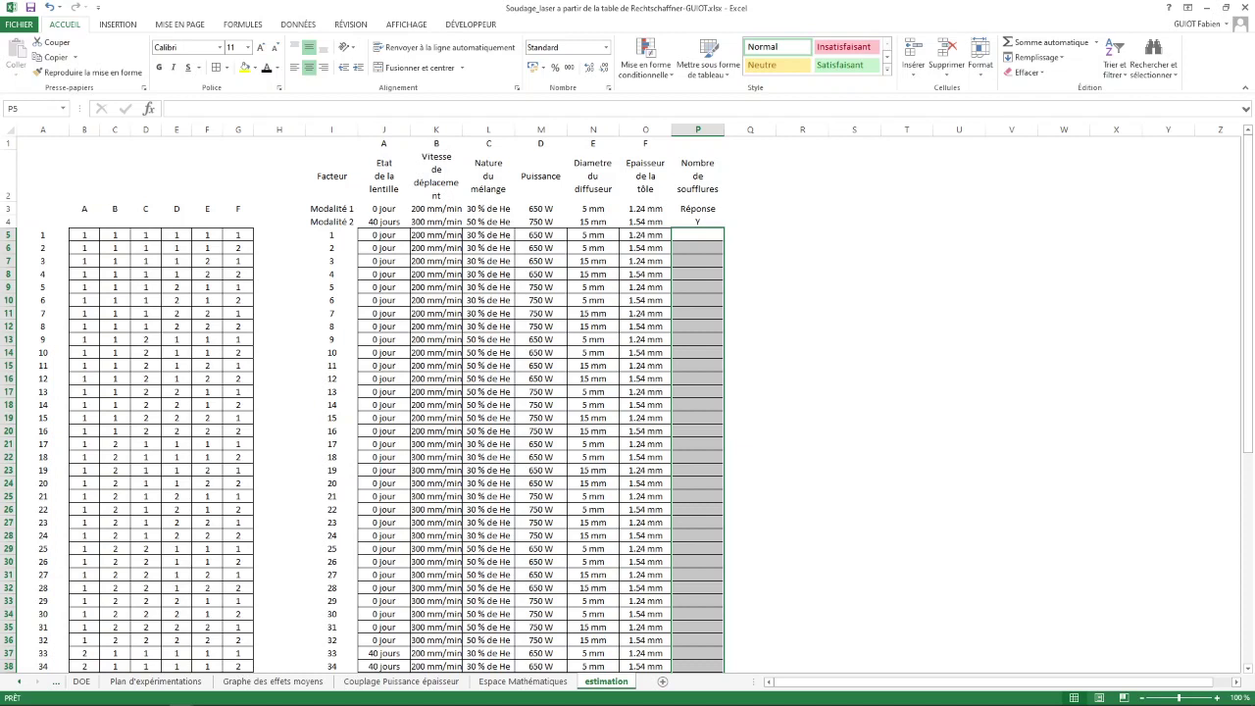
{"action": "key", "text": "alt+Tab"}
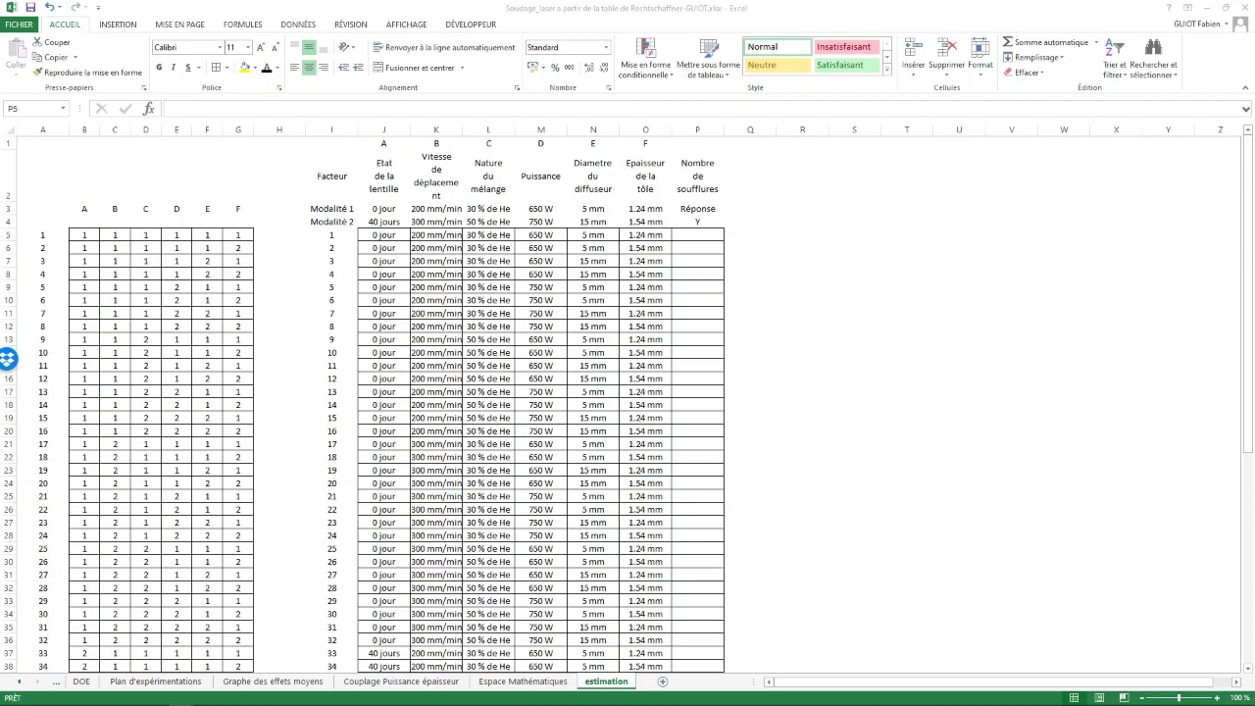
{"action": "key", "text": "ctrl+shift+Down"}
Enter the matrix heading "Xfact" in cell R4.
{"action": "left_click", "coordinate": [802, 221]}
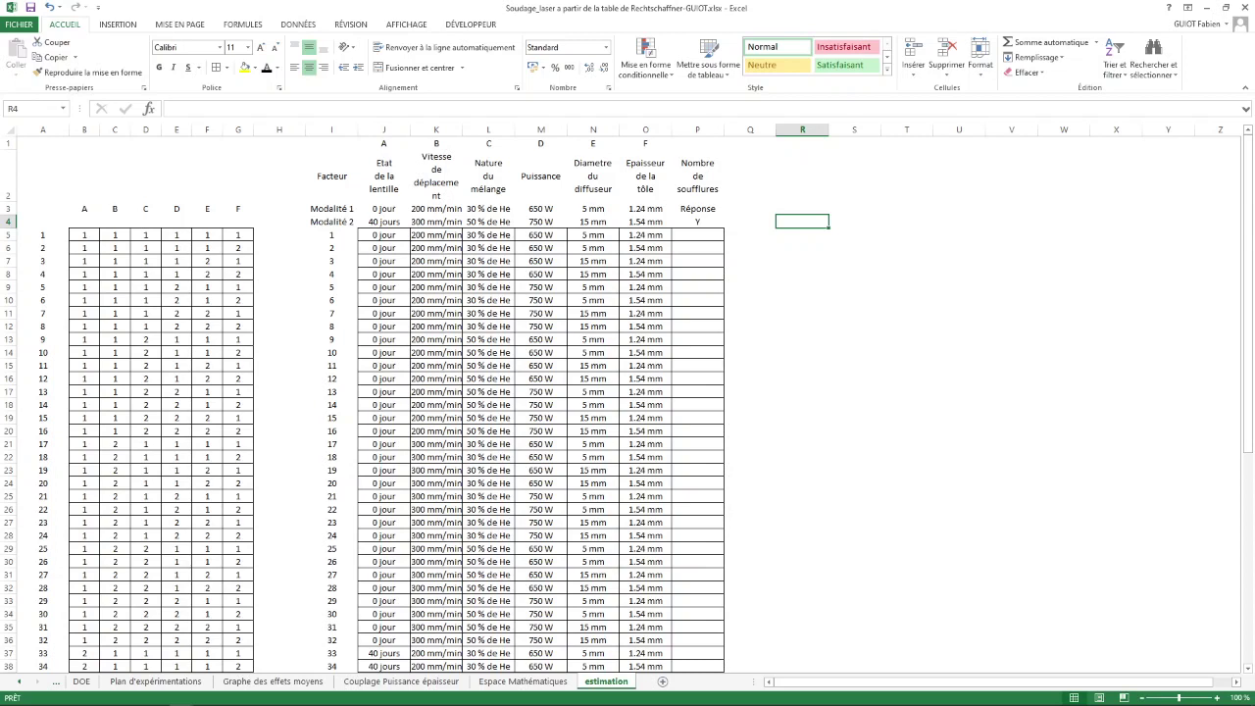
{"action": "type", "text": "X"}
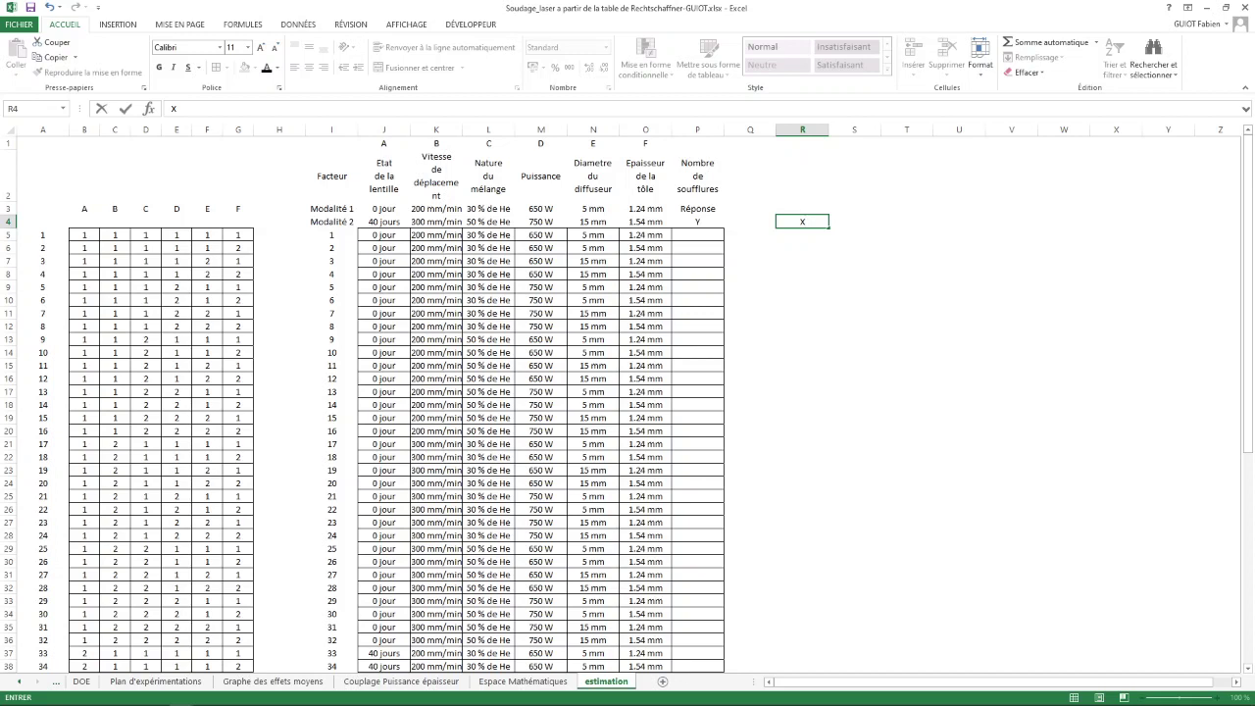
{"action": "type", "text": "F"}
{"action": "key", "text": "BackSpace"}
{"action": "type", "text": "fact"}
{"action": "key", "text": "Return"}
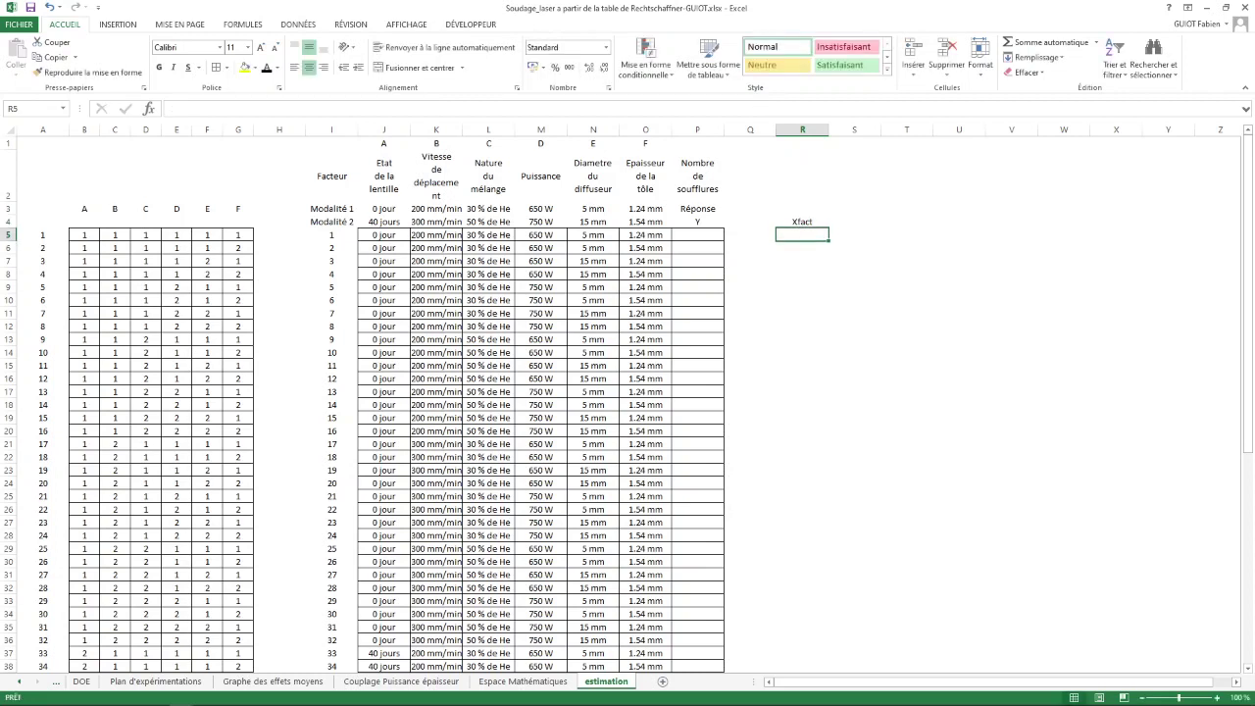
Number the runs from 1 to 64 in cells R5:R68 by filling down a series started with 1 and 2.
{"action": "type", "text": "1"}
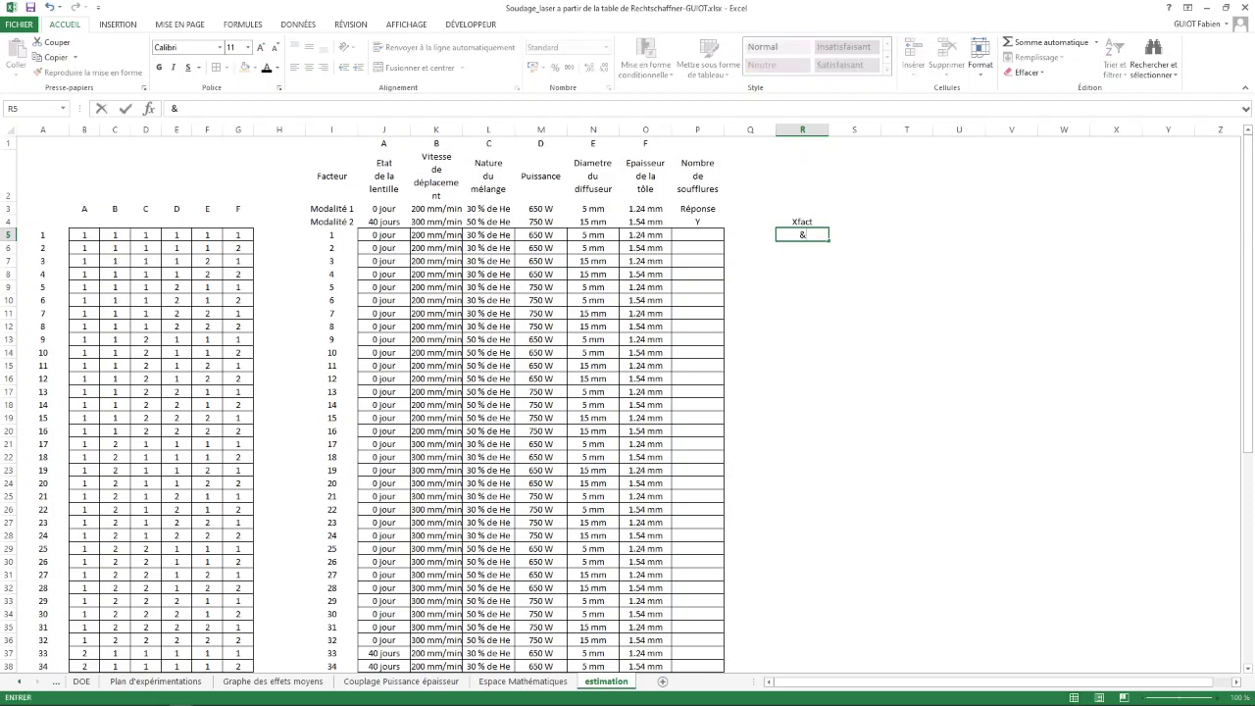
{"action": "key", "text": "Return"}
{"action": "type", "text": "2"}
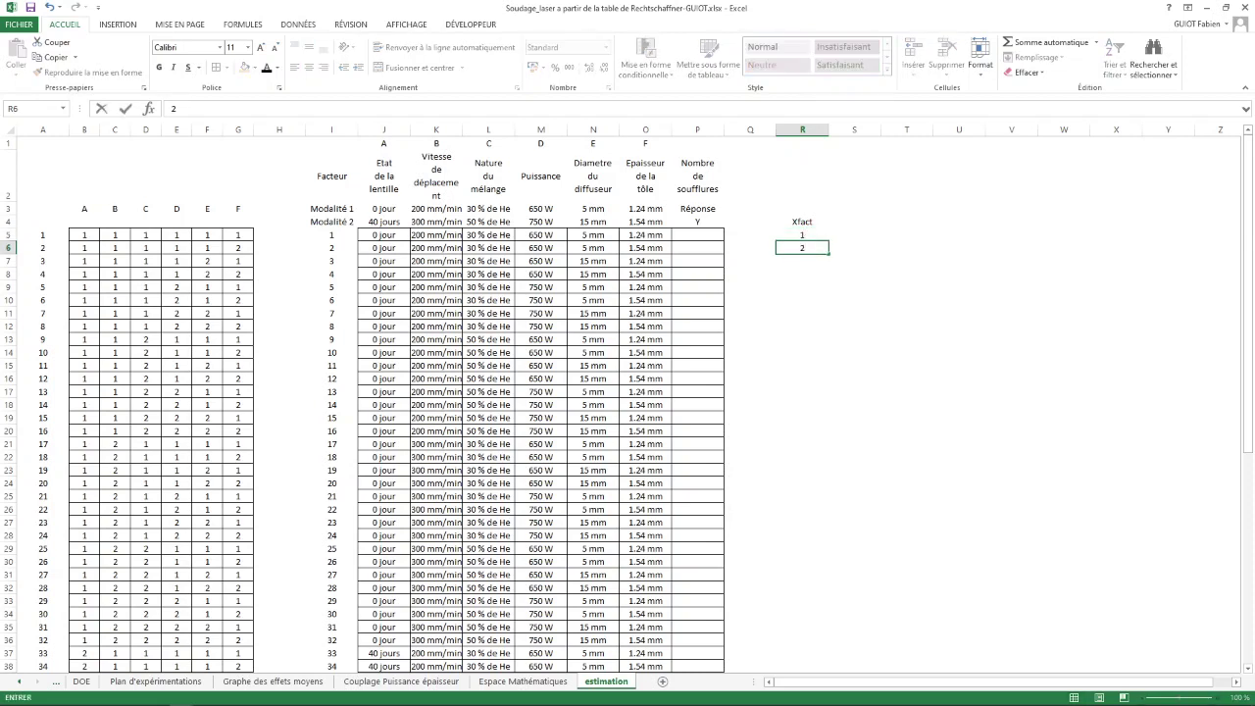
{"action": "key", "text": "shift+Up"}
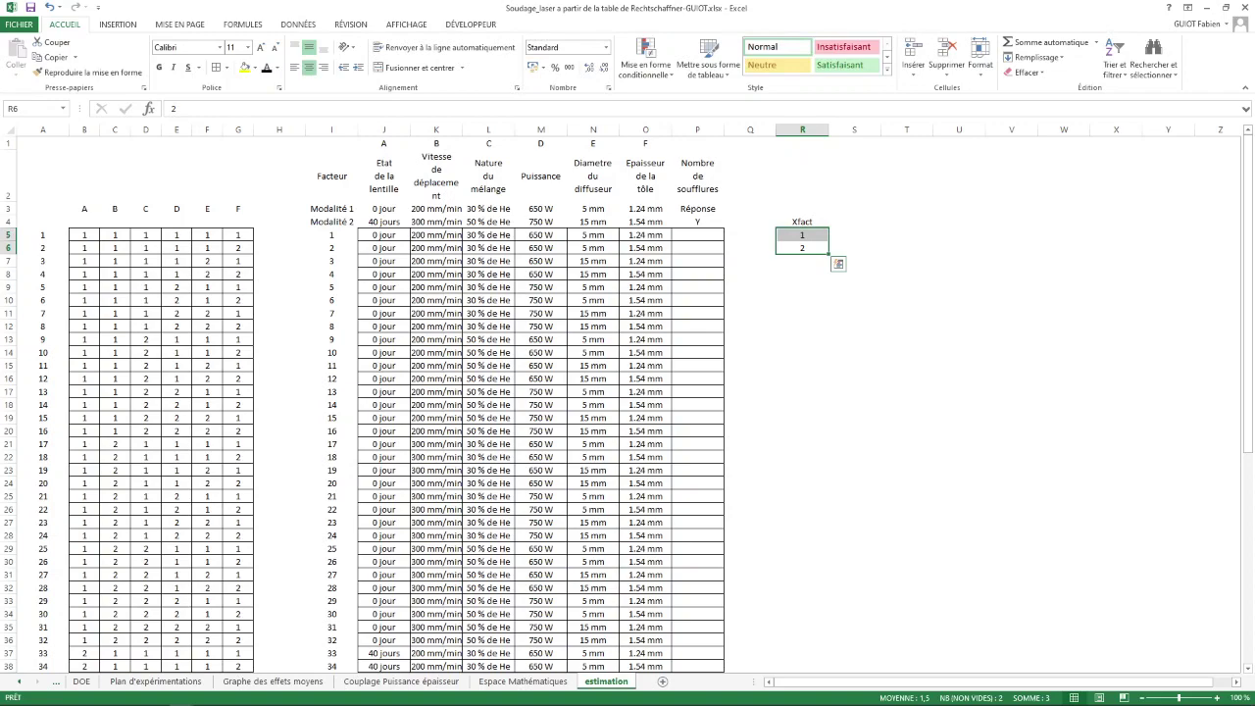
{"action": "left_click_drag", "start_coordinate": [828, 253], "coordinate": [829, 655]}
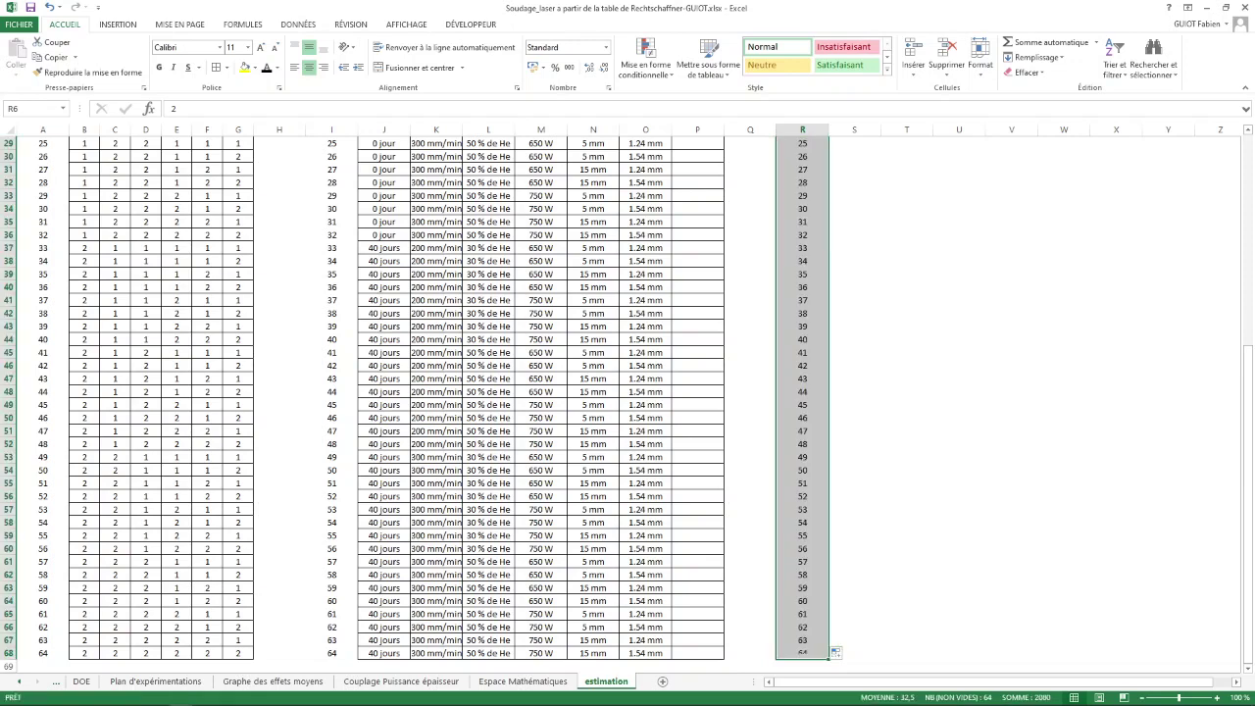
{"action": "scroll", "coordinate": [627, 402], "scroll_direction": "up", "scroll_amount": 9}
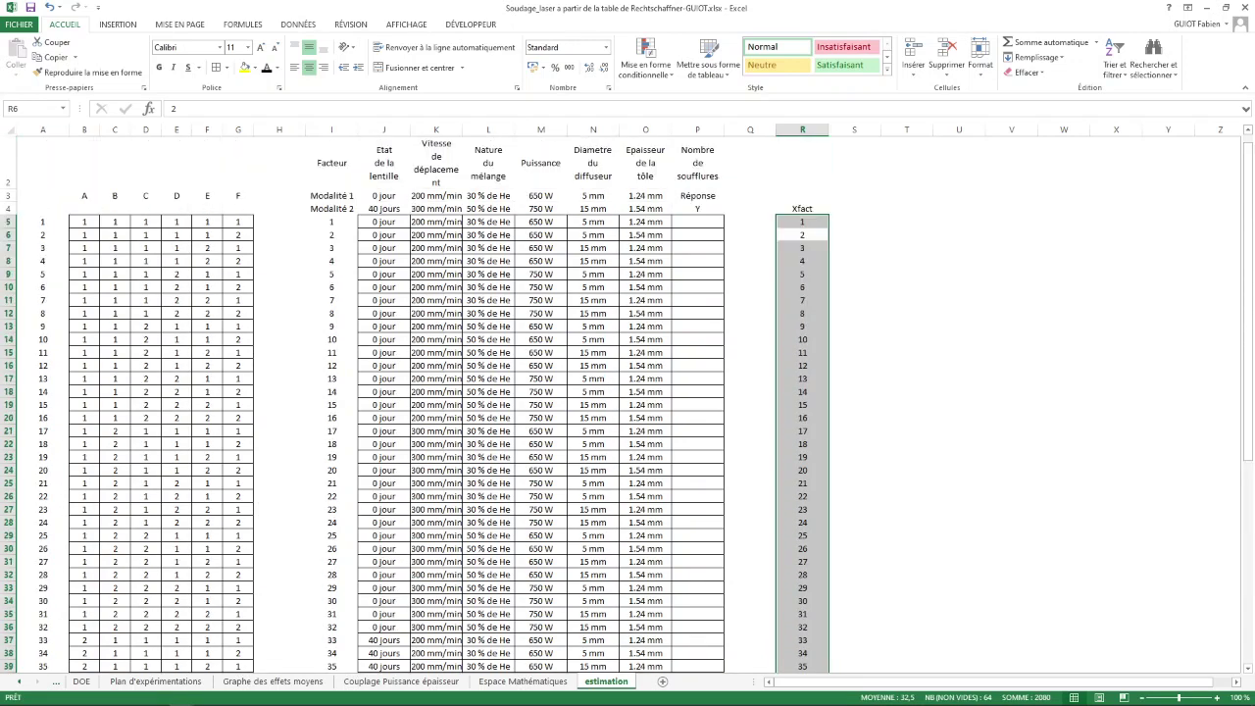
Enter the column headers 1 to 8 in cells S4:Z4 and narrow columns S to Z to one equal small width.
{"action": "left_click", "coordinate": [854, 222]}
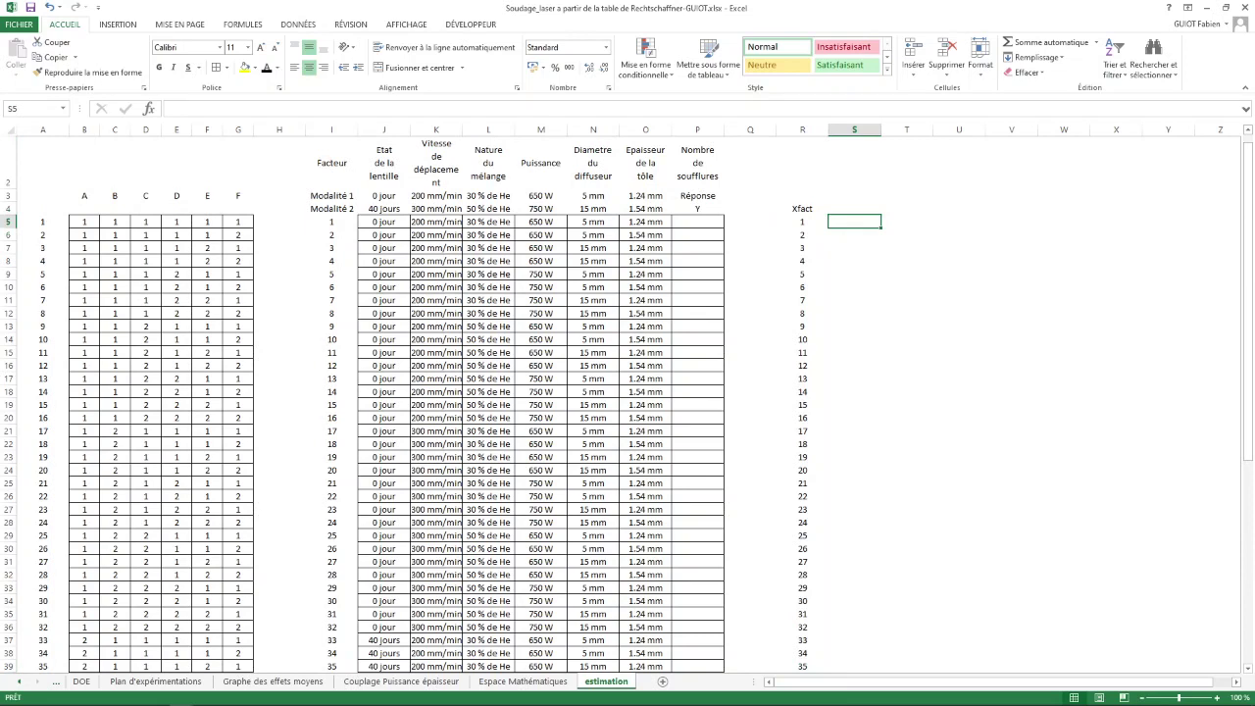
{"action": "left_click_drag", "start_coordinate": [854, 129], "coordinate": [1111, 130]}
{"action": "left_click", "coordinate": [838, 208]}
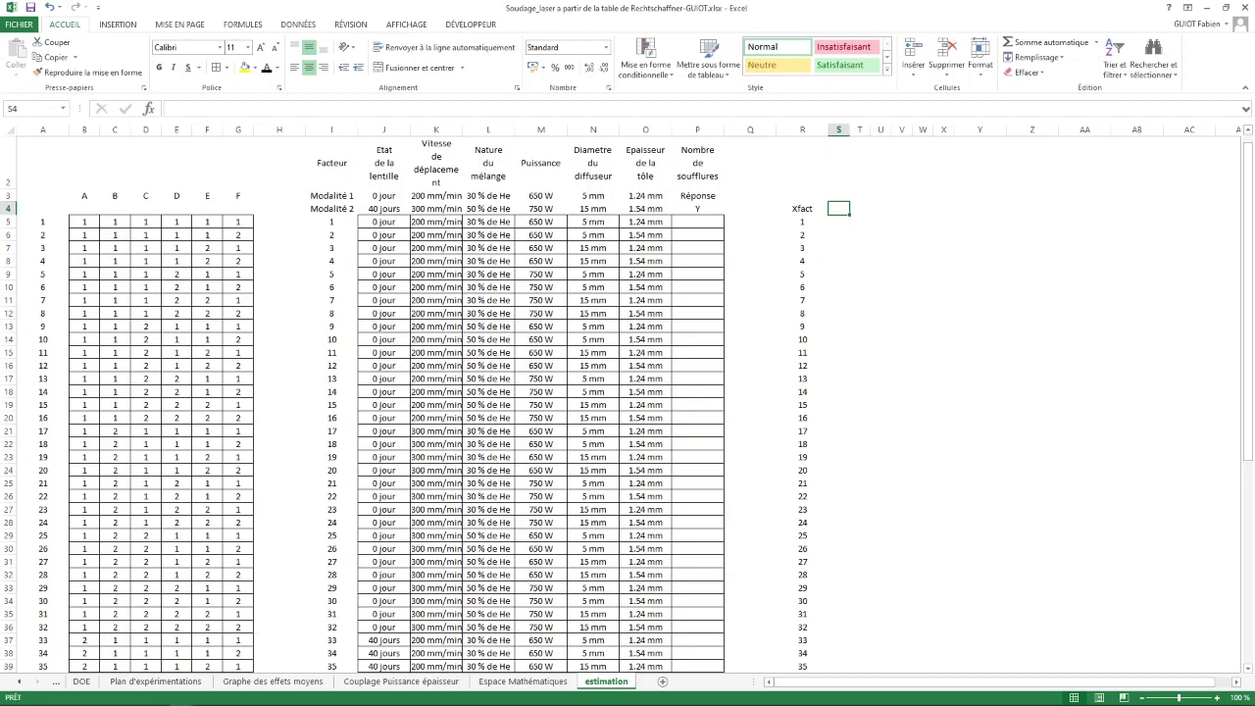
{"action": "type", "text": "1"}
{"action": "key", "text": "Tab"}
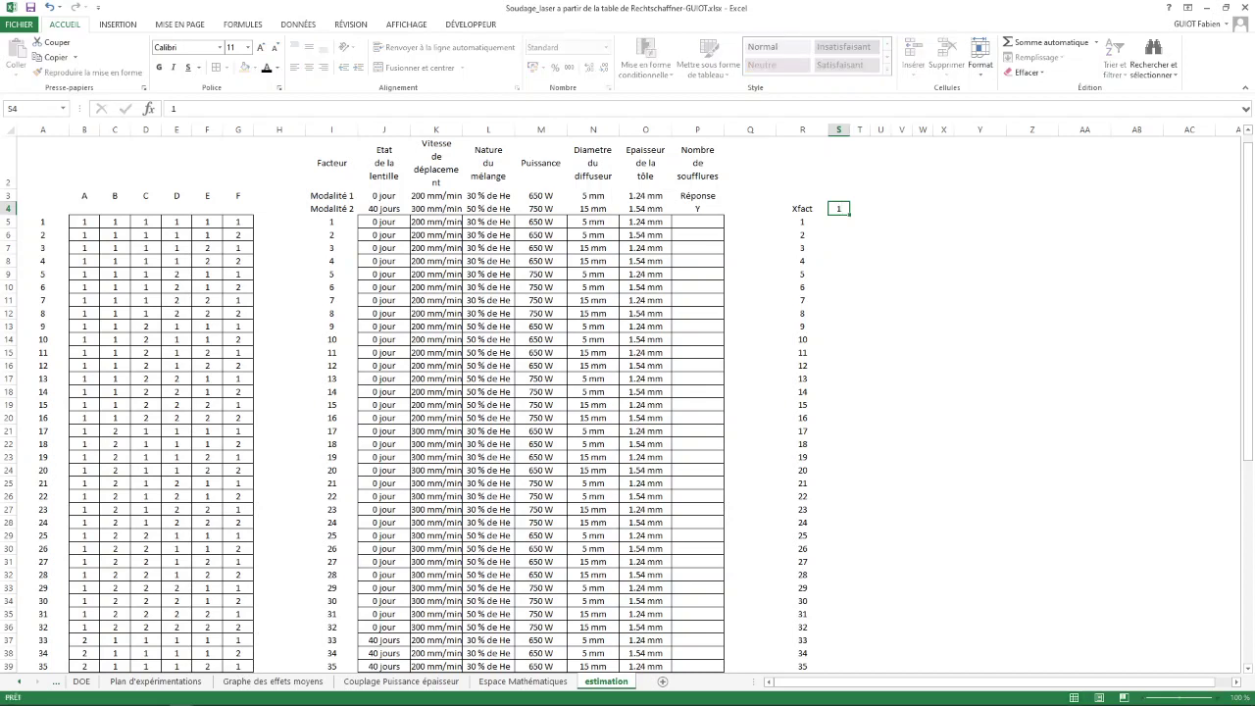
{"action": "type", "text": "2"}
{"action": "key", "text": "Tab"}
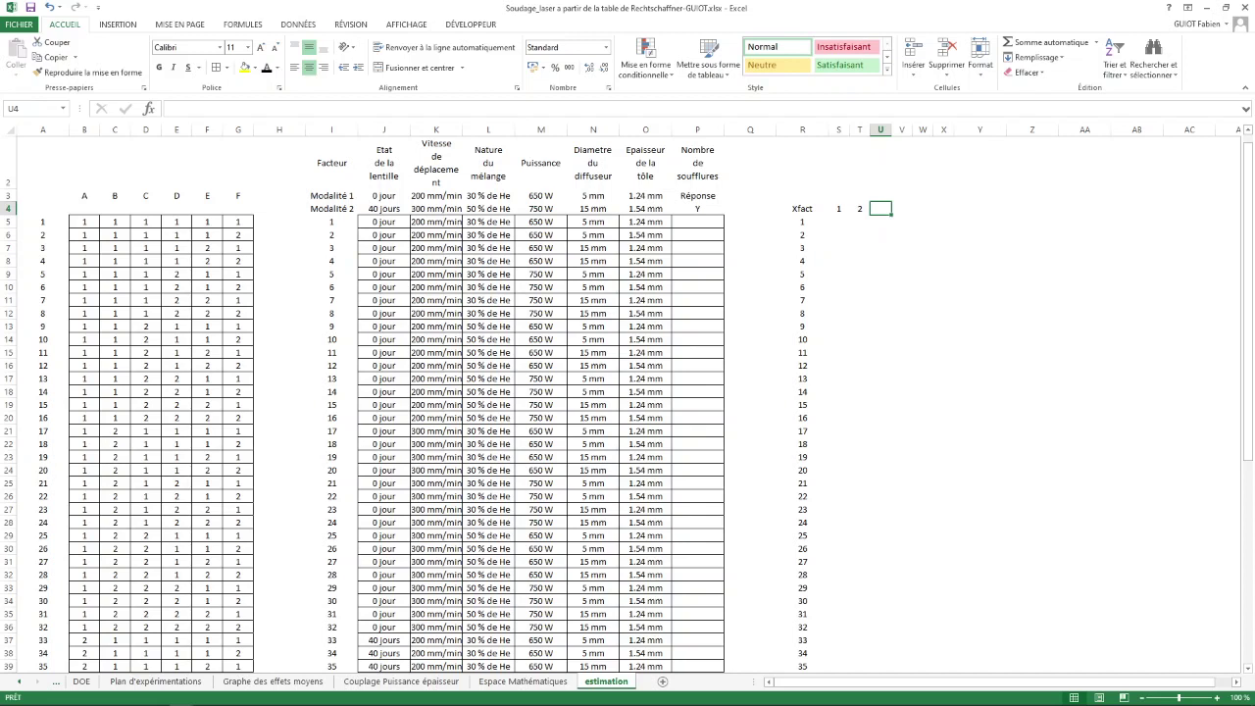
{"action": "type", "text": "3"}
{"action": "key", "text": "Tab"}
{"action": "type", "text": "4"}
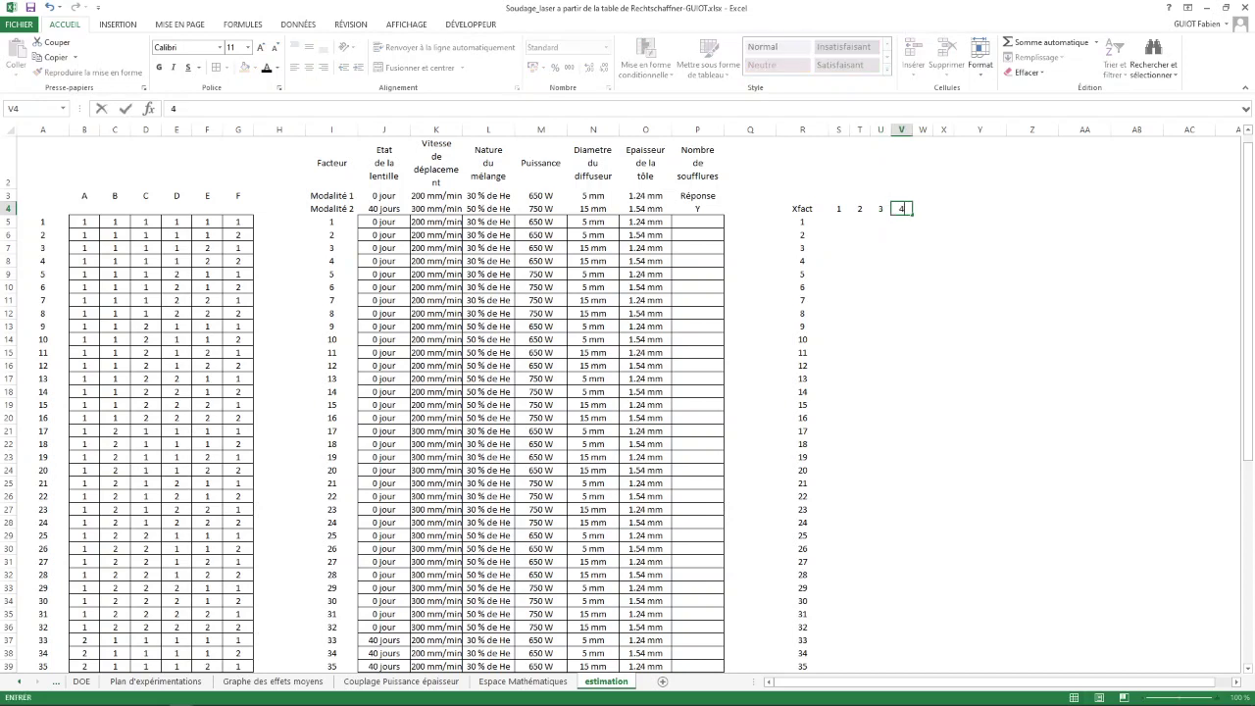
{"action": "key", "text": "Tab"}
{"action": "type", "text": "5"}
{"action": "key", "text": "Tab"}
{"action": "type", "text": "6"}
{"action": "key", "text": "Tab"}
{"action": "type", "text": "7"}
{"action": "key", "text": "Tab"}
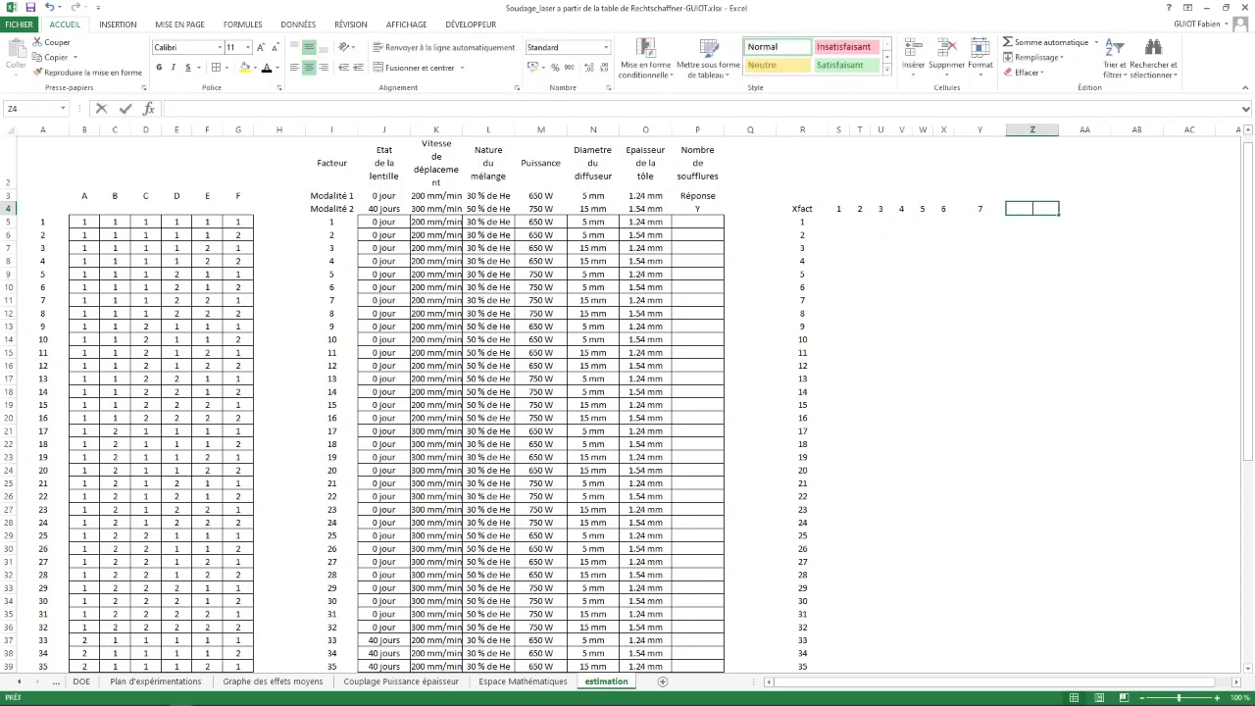
{"action": "type", "text": "8"}
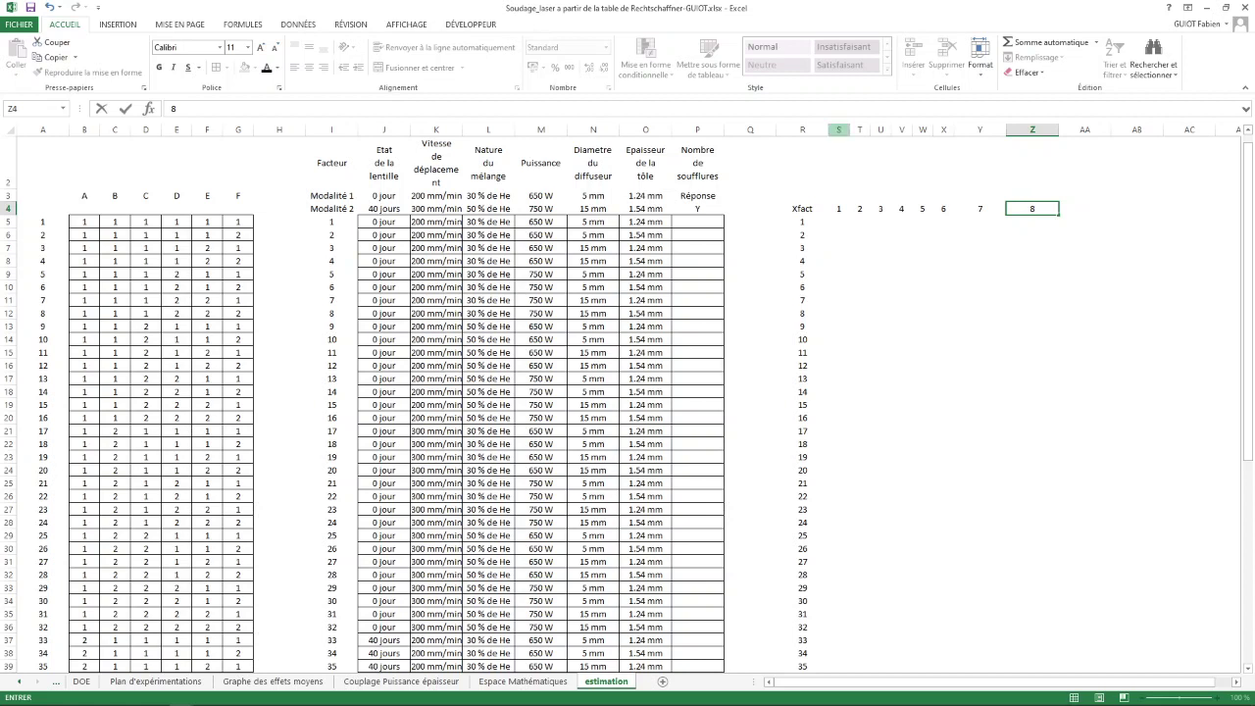
{"action": "left_click_drag", "start_coordinate": [838, 129], "coordinate": [1025, 129]}
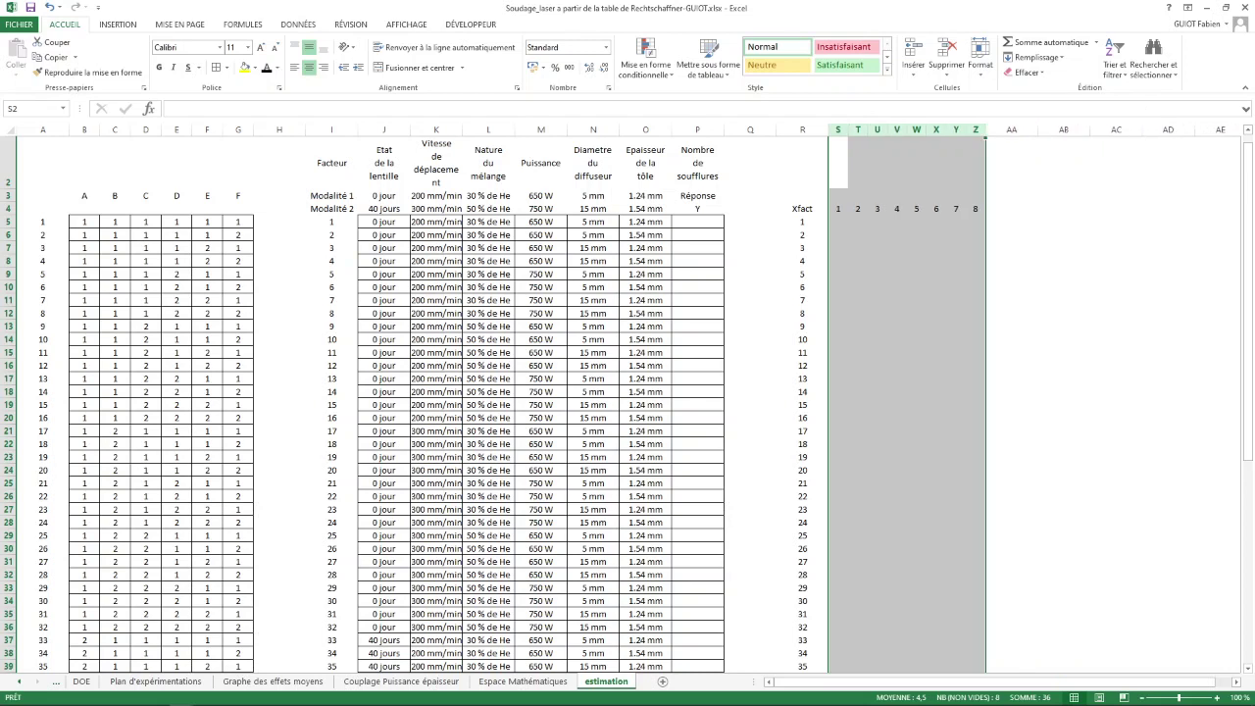
Enter 1 in cells S5 and S6, the first two rows of the Xfact matrix's column 1.
{"action": "left_click", "coordinate": [838, 221]}
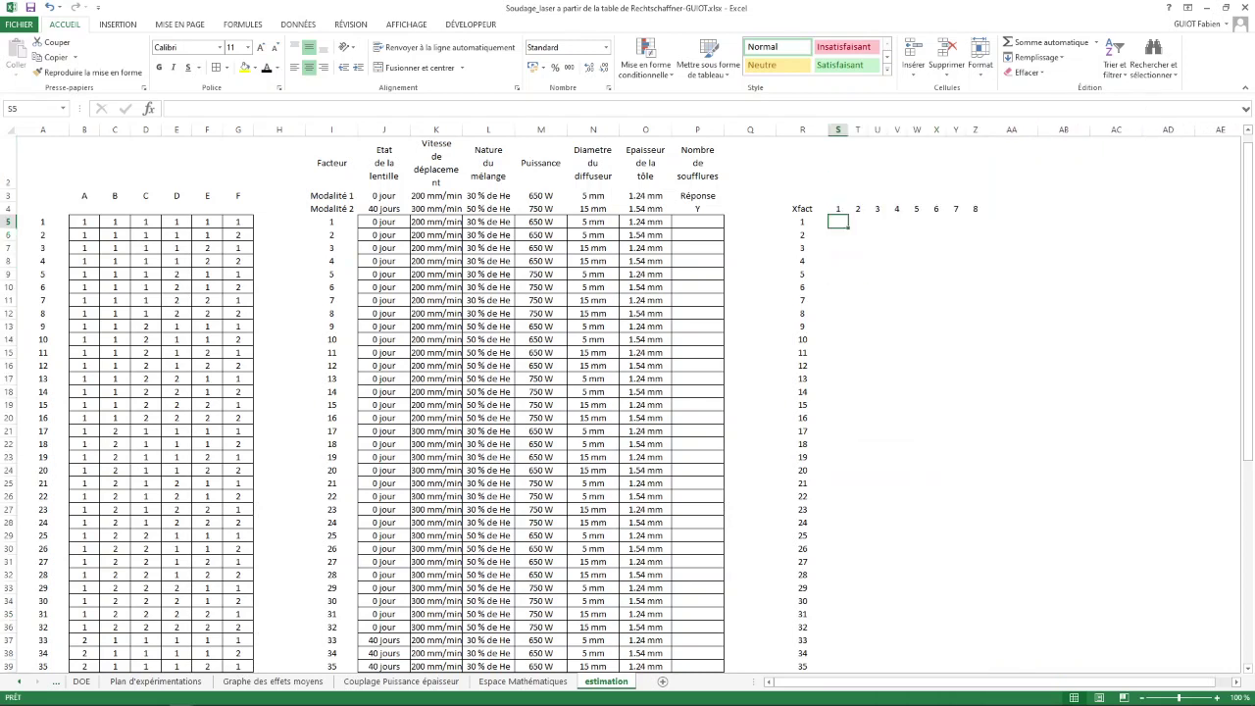
{"action": "type", "text": "1"}
{"action": "key", "text": "Return"}
{"action": "type", "text": "1"}
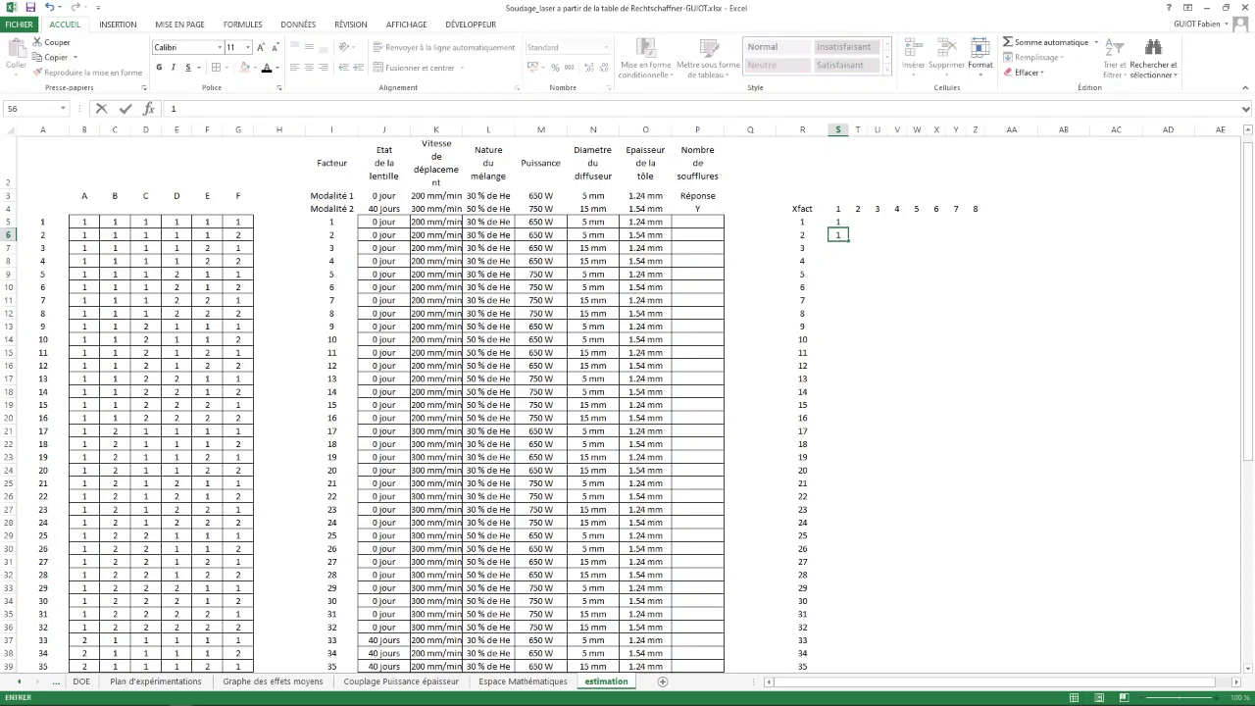
Apply all borders to the Xfact matrix range S5:Z68.
{"action": "left_click_drag", "start_coordinate": [838, 222], "coordinate": [958, 564]}
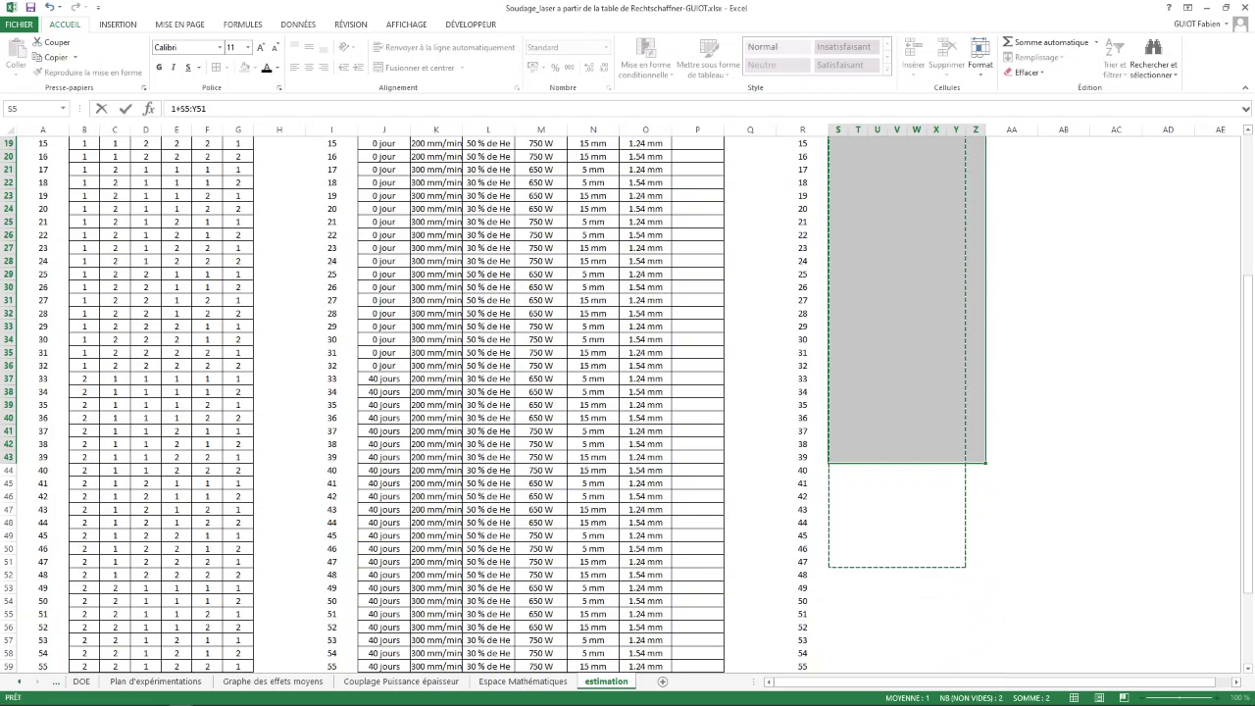
{"action": "key", "text": "Escape"}
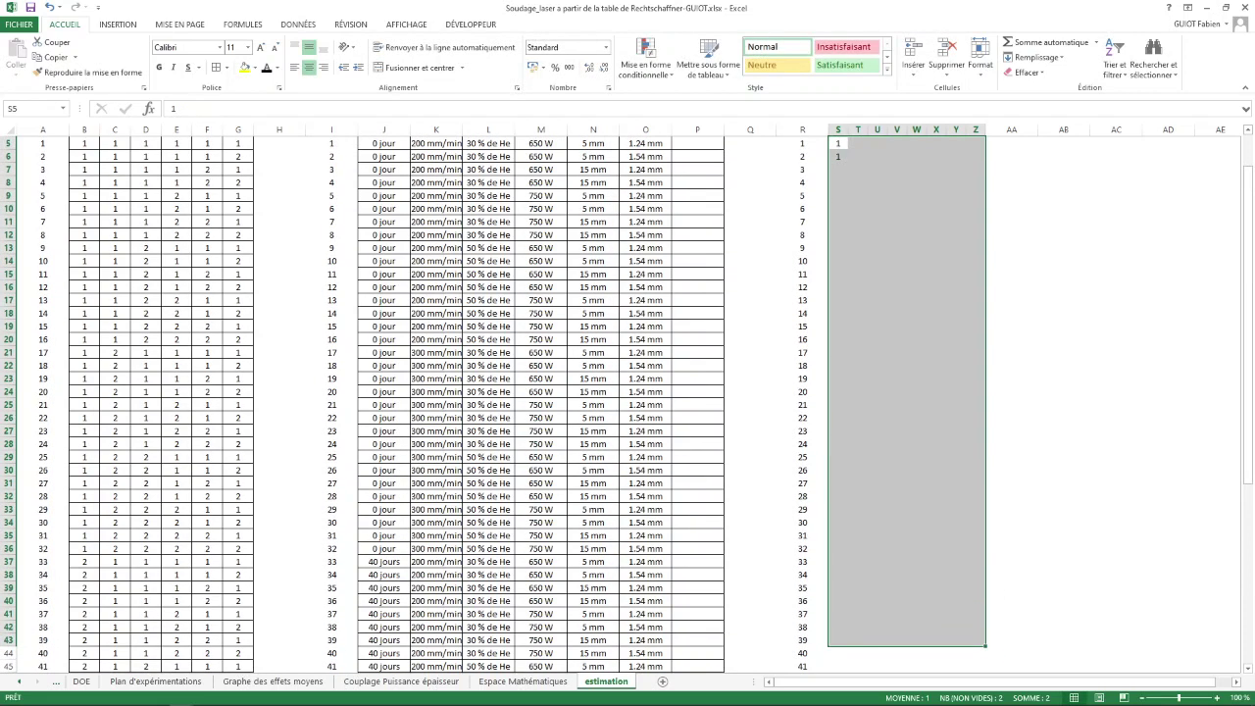
{"action": "left_click", "coordinate": [838, 143]}
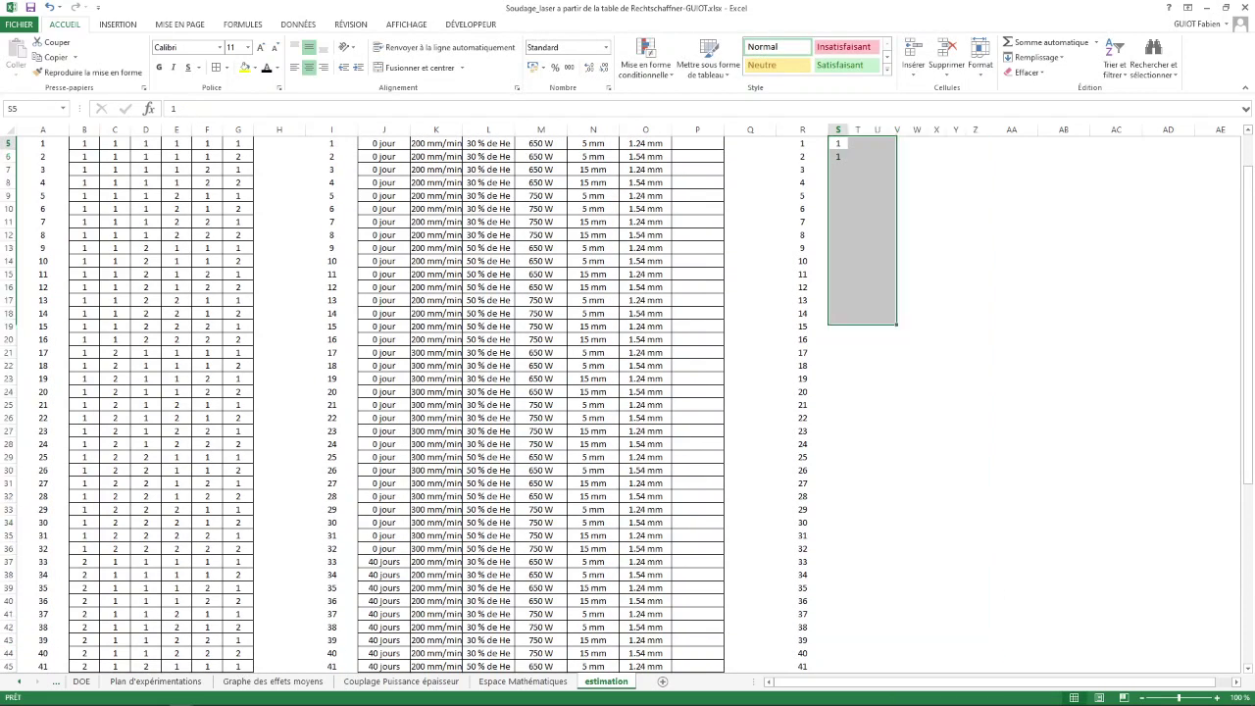
{"action": "left_click_drag", "start_coordinate": [838, 143], "coordinate": [985, 644]}
{"action": "left_click", "coordinate": [216, 68]}
{"action": "scroll", "coordinate": [628, 393], "scroll_direction": "up", "scroll_amount": 10}
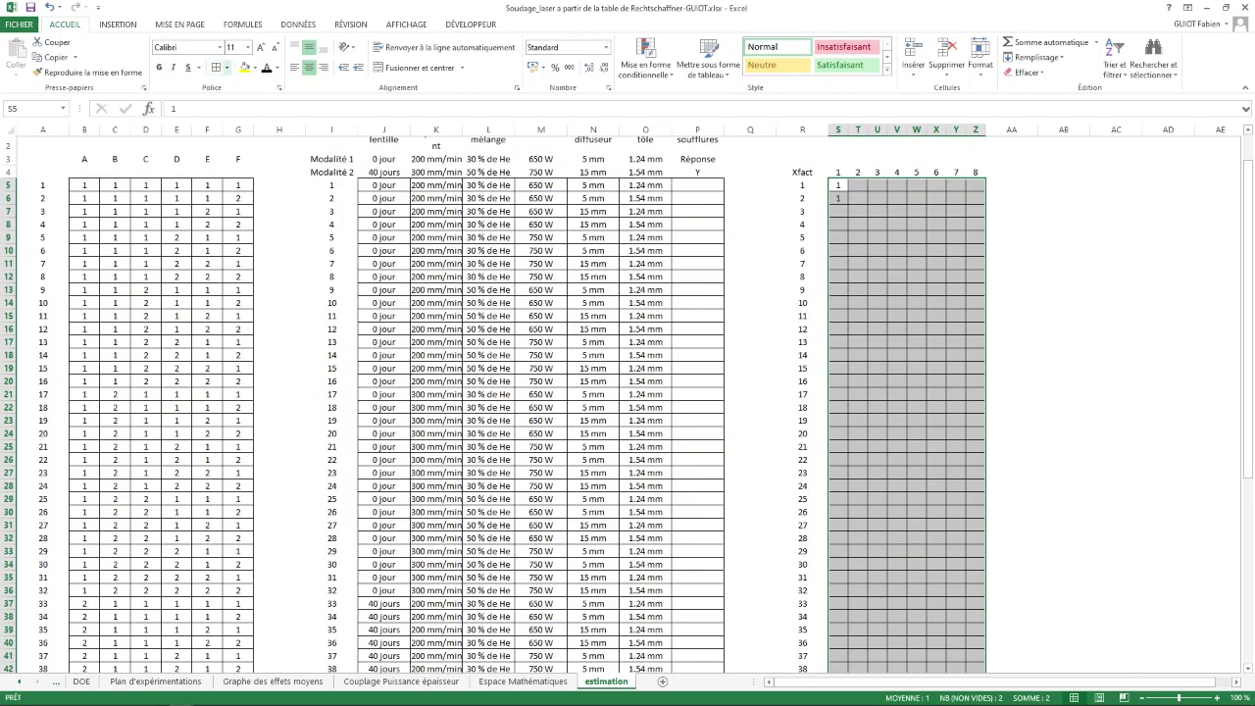
Fill the value 1 from S5:S6 down column S to row 68 and check the last rows.
{"action": "left_click", "coordinate": [839, 235]}
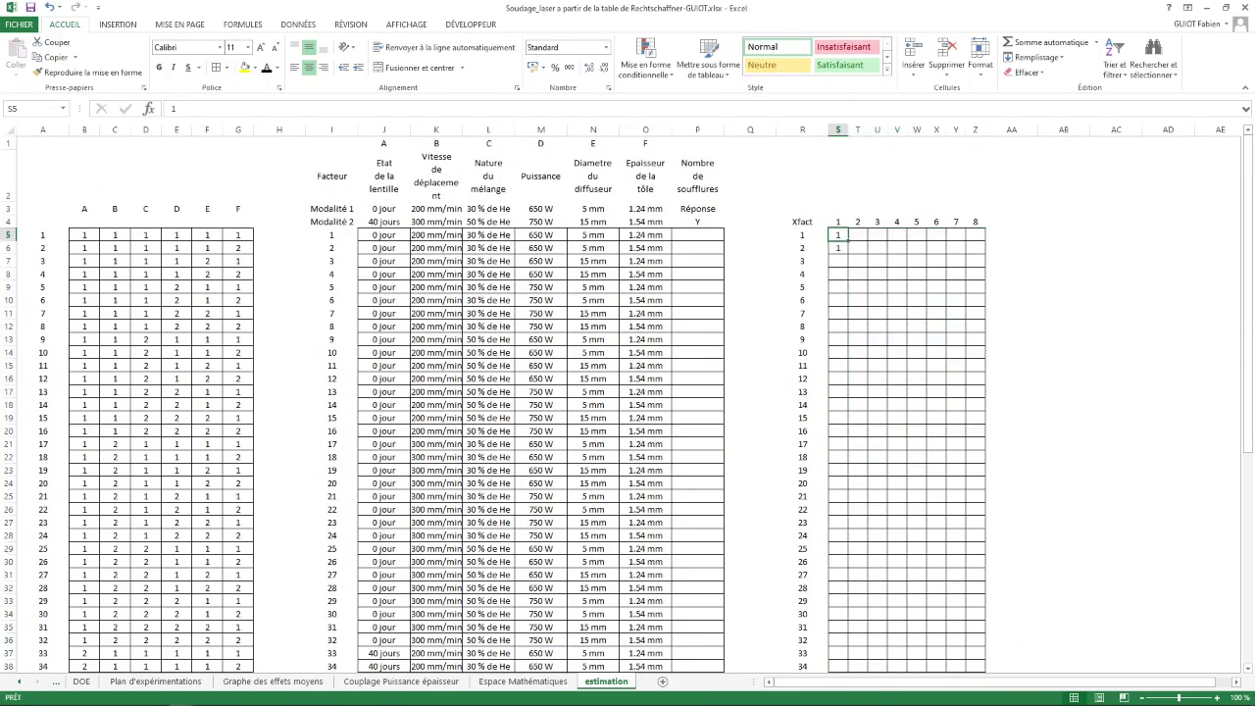
{"action": "left_click_drag", "start_coordinate": [839, 234], "coordinate": [838, 248]}
{"action": "double_click", "coordinate": [848, 254]}
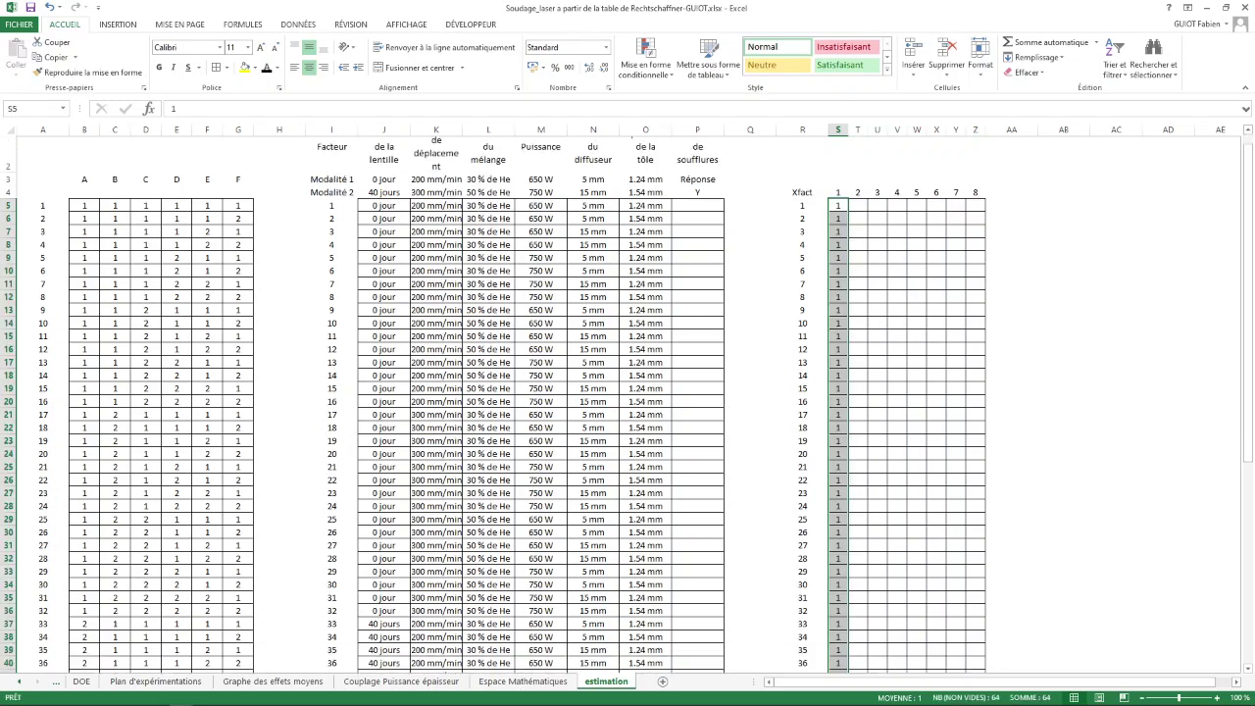
{"action": "scroll", "coordinate": [627, 404], "scroll_direction": "down", "scroll_amount": 9}
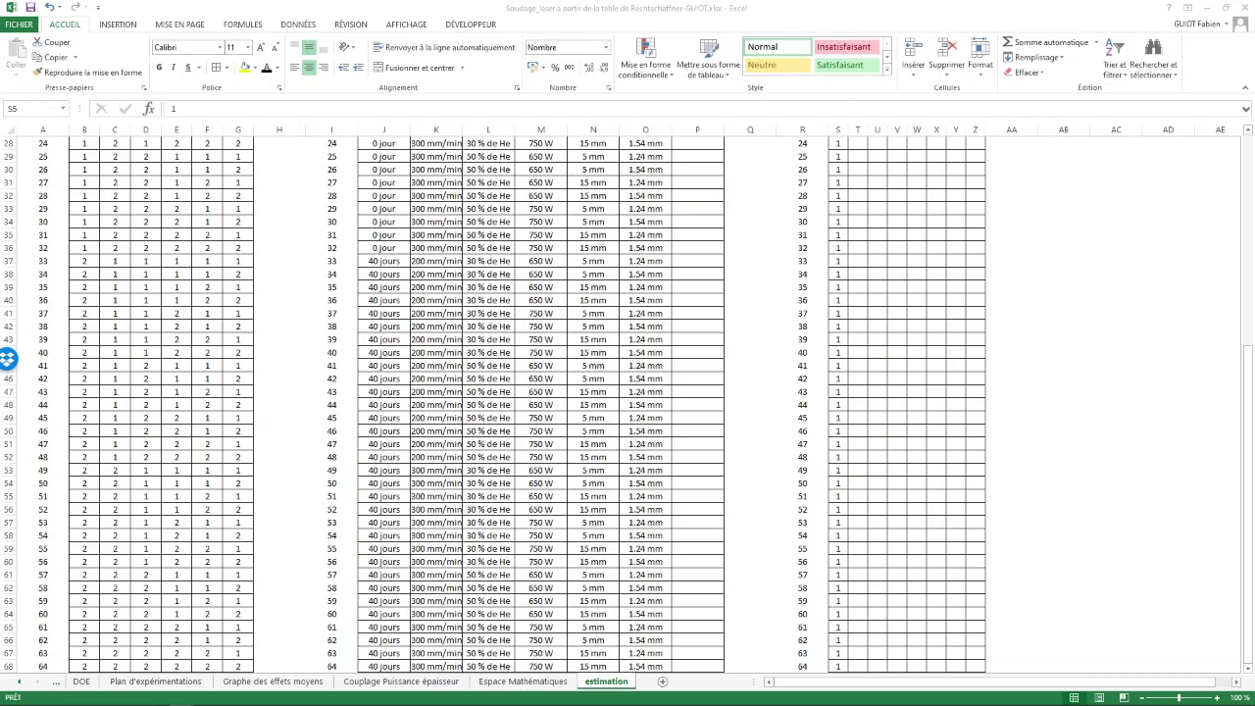
{"action": "key", "text": "alt+Tab"}
{"action": "scroll", "coordinate": [627, 392], "scroll_direction": "down", "scroll_amount": 4}
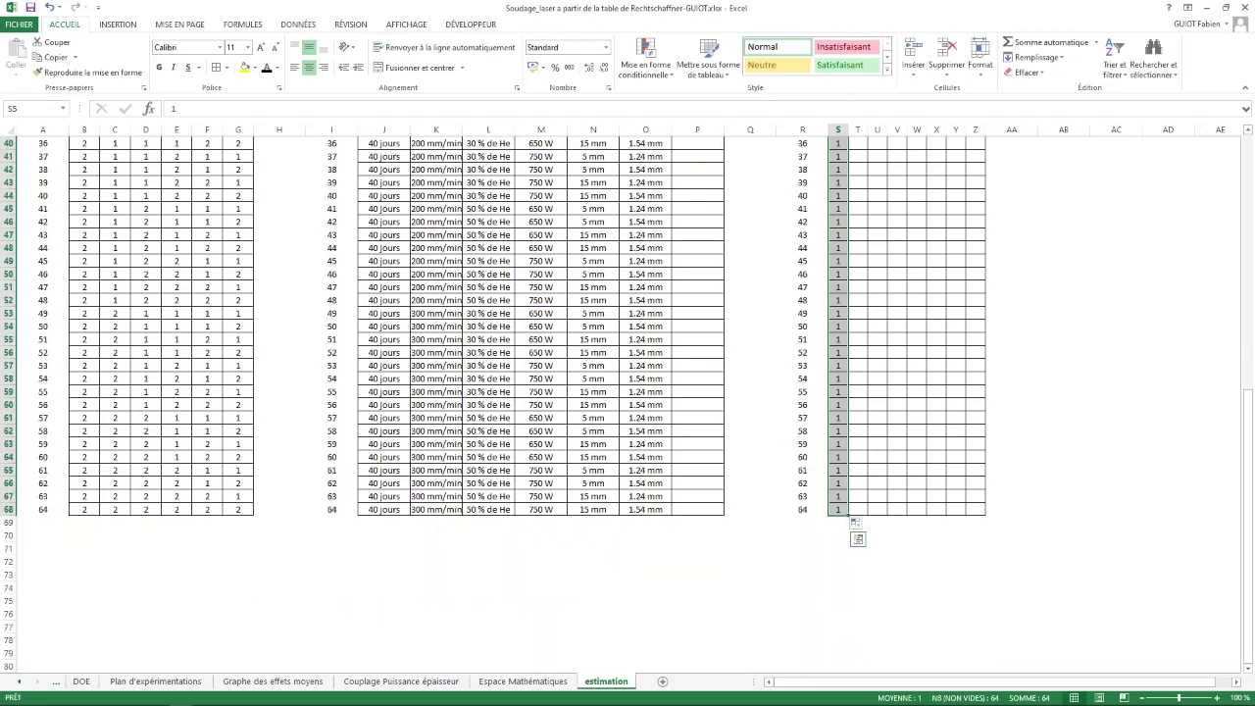
Enter the coefficient labels a0, a(A2), a(B2) and a(C2) in cells S69 to V69, beneath the Xfact matrix.
{"action": "left_click", "coordinate": [838, 522]}
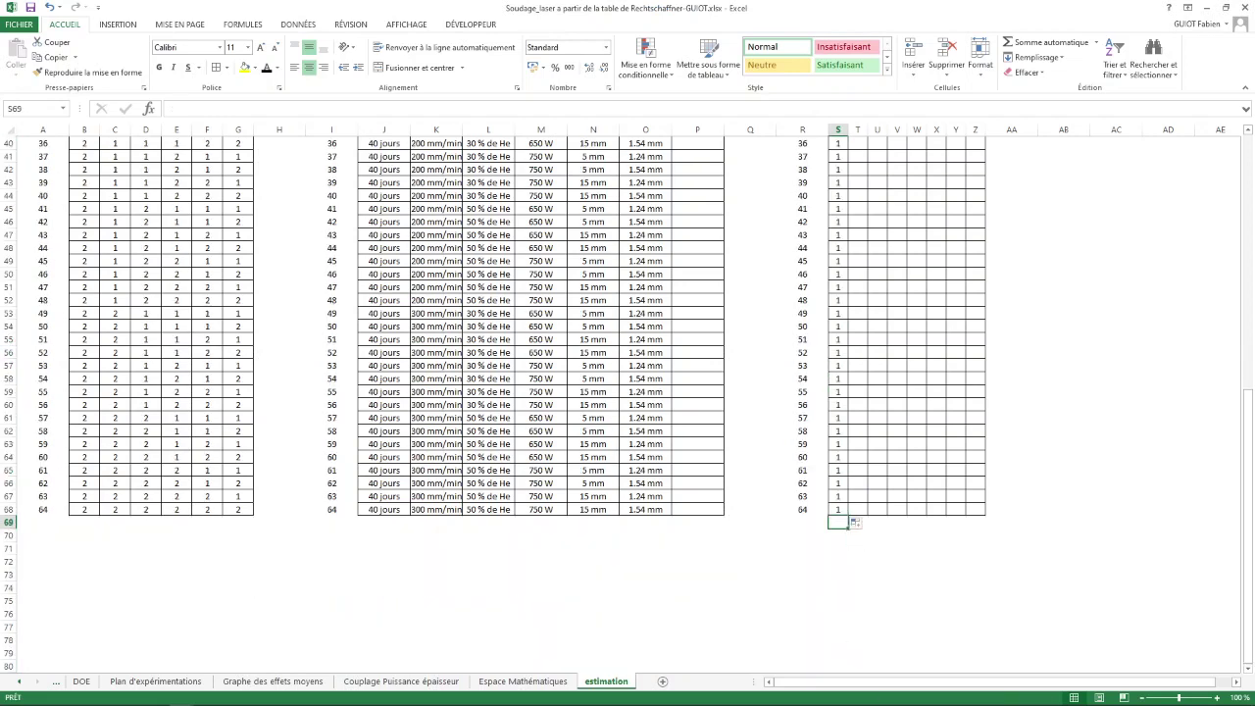
{"action": "type", "text": "a0"}
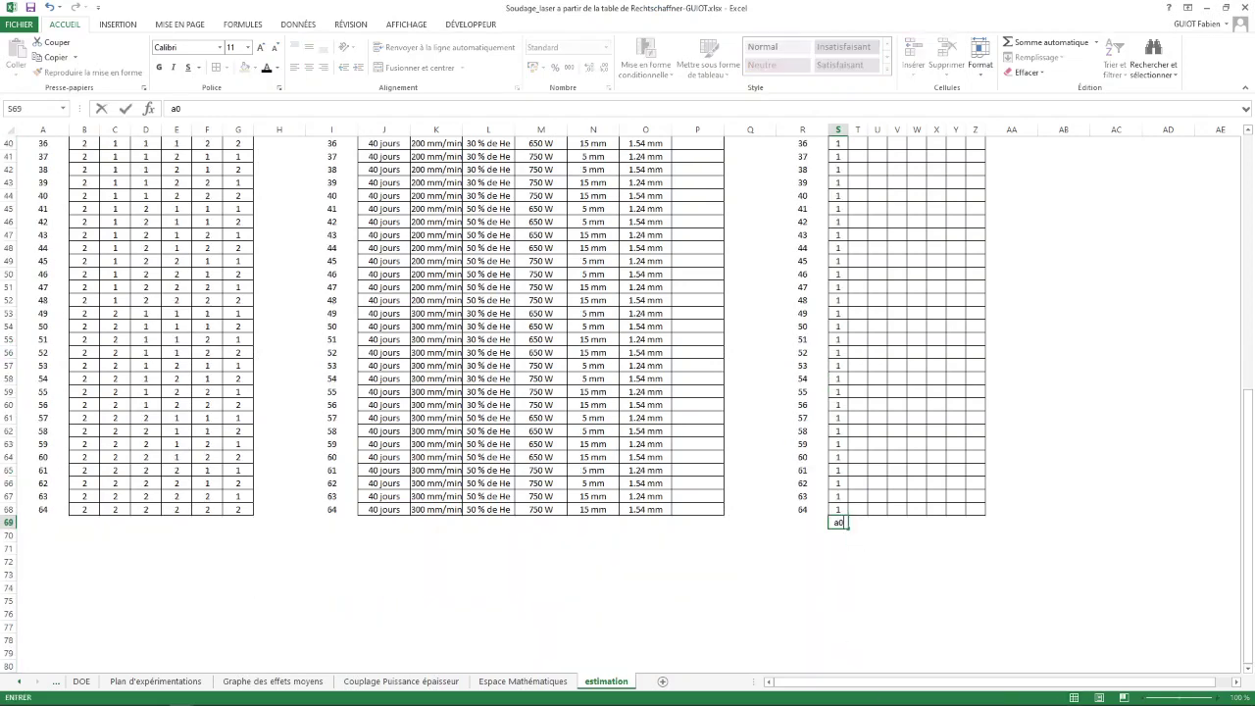
{"action": "key", "text": "Tab"}
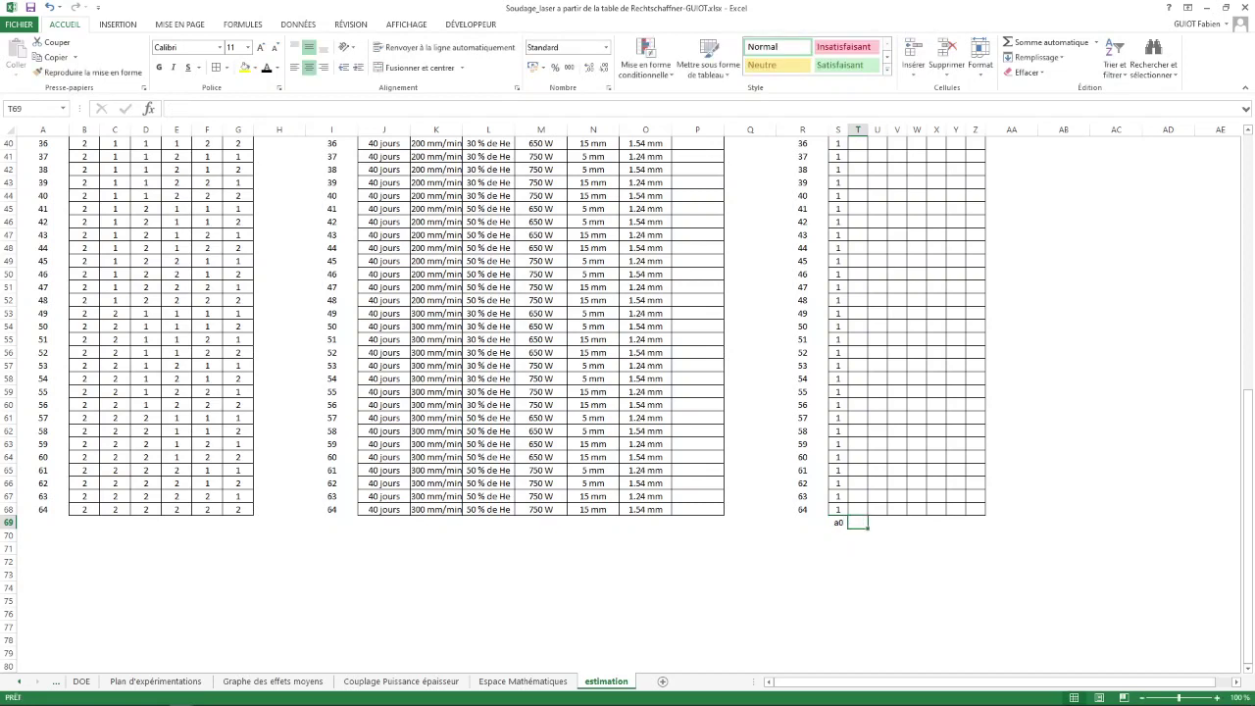
{"action": "type", "text": "a1"}
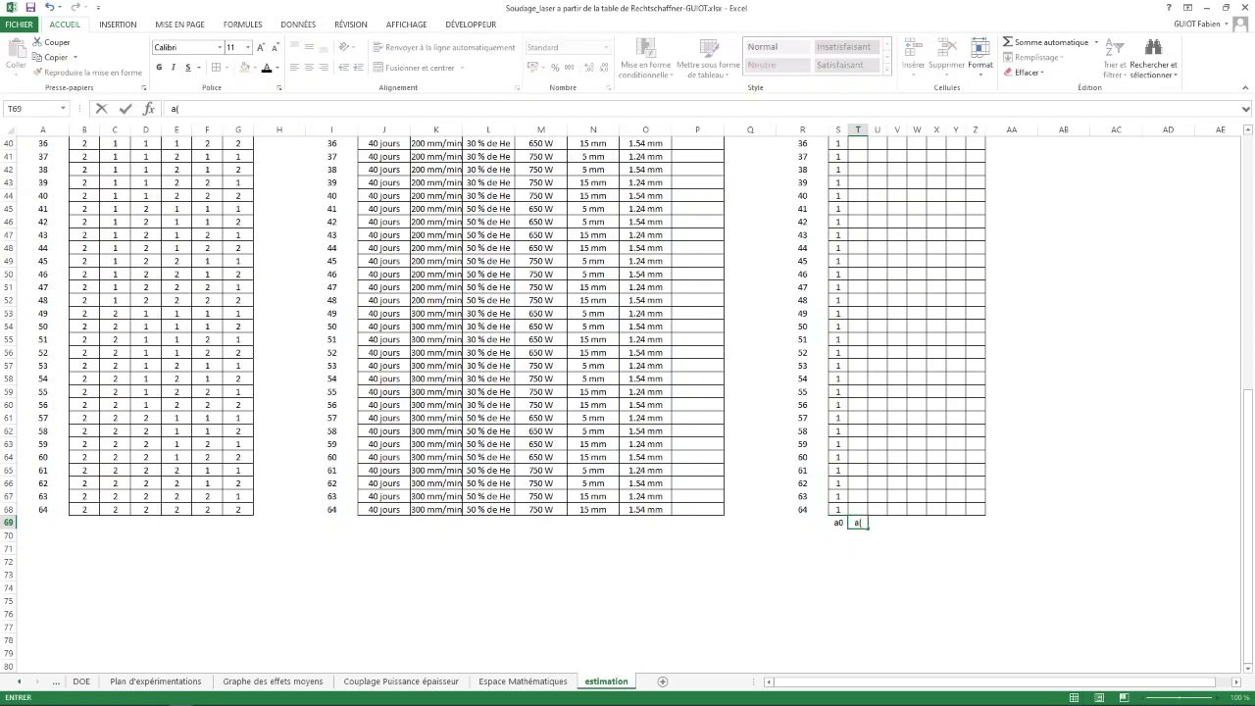
{"action": "type", "text": "A2"}
{"action": "key", "text": "Tab"}
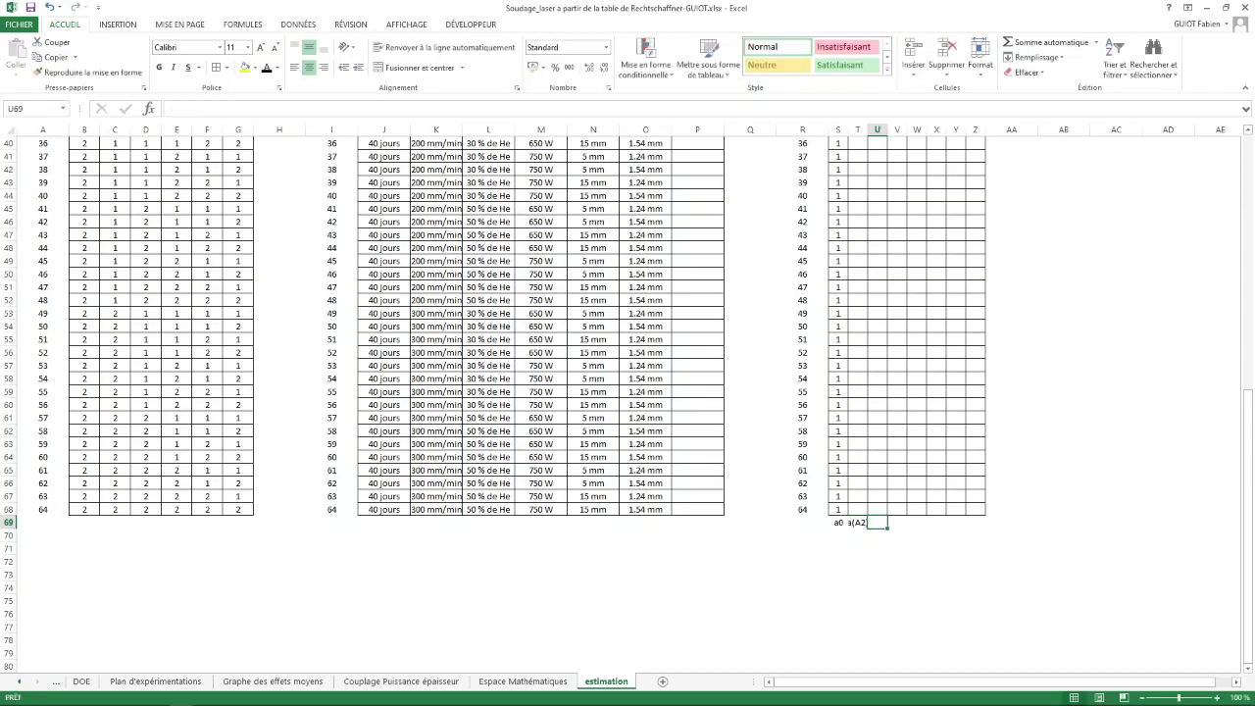
{"action": "type", "text": "a("}
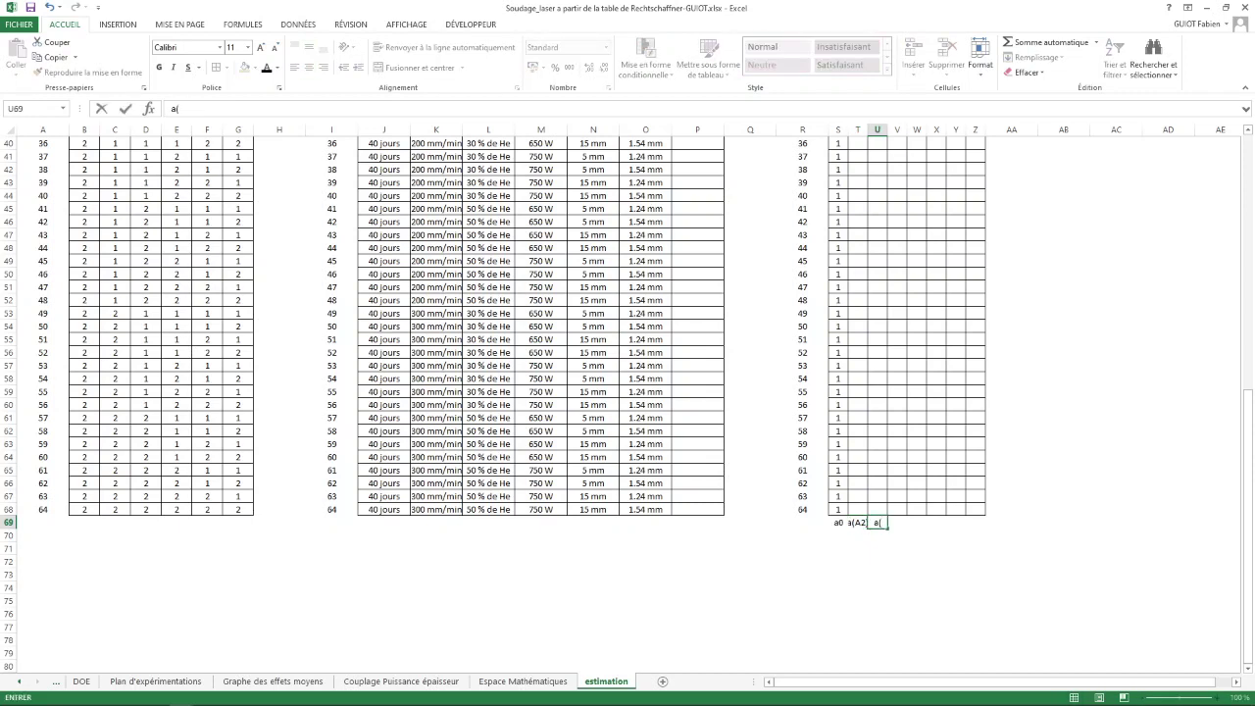
{"action": "type", "text": "B2)"}
{"action": "key", "text": "Tab"}
{"action": "type", "text": "a"}
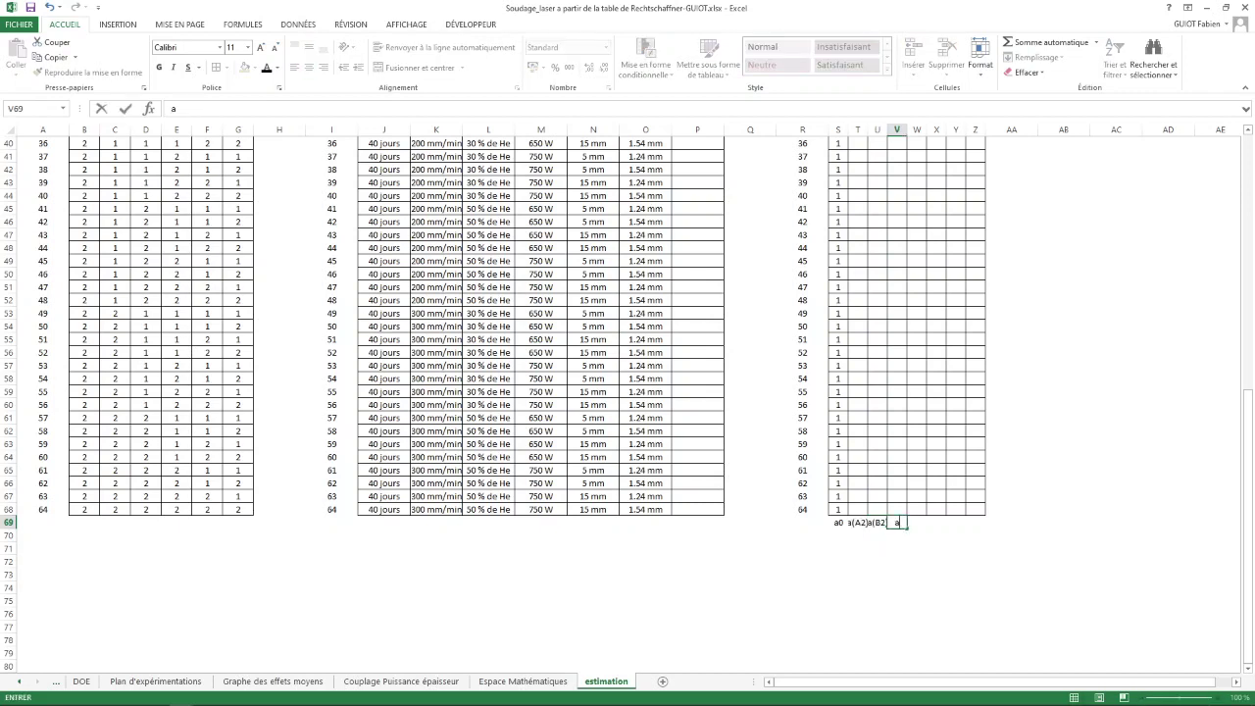
{"action": "type", "text": "(C2)"}
{"action": "key", "text": "Tab"}
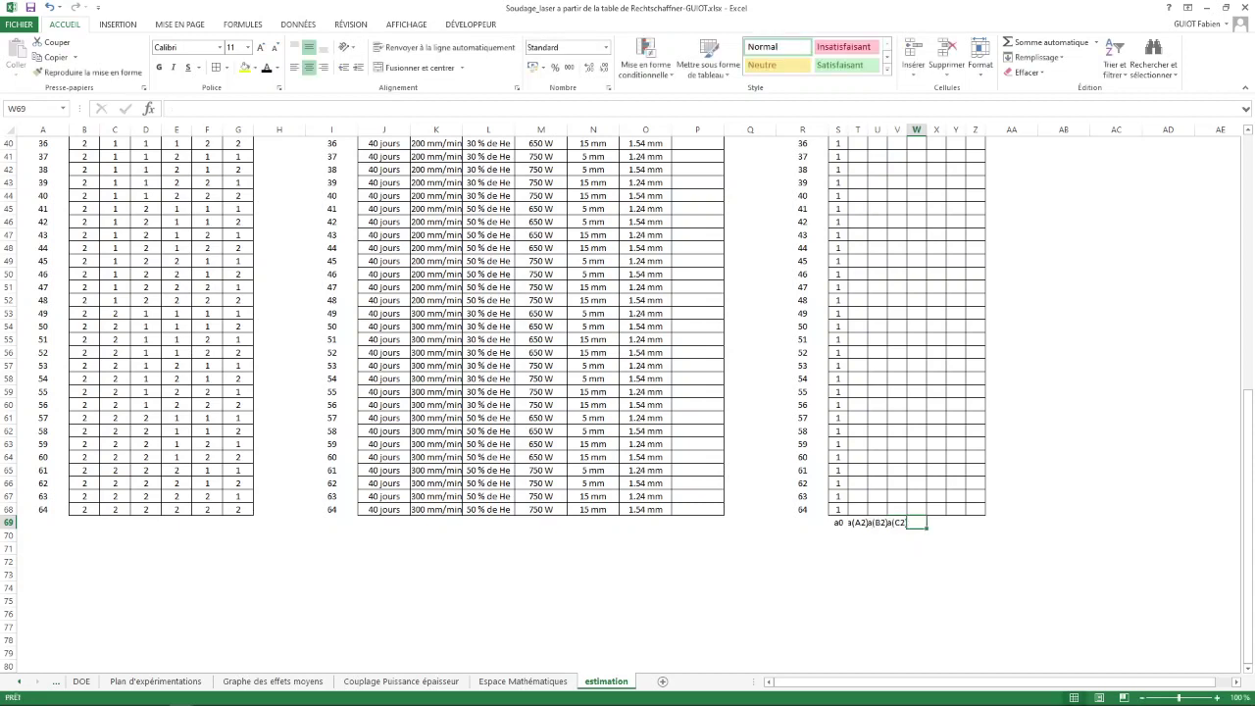
Enter the remaining coefficient labels a(D2), a(E2), a(F2) and a(D2F2) in cells W69 to Z69.
{"action": "type", "text": "a("}
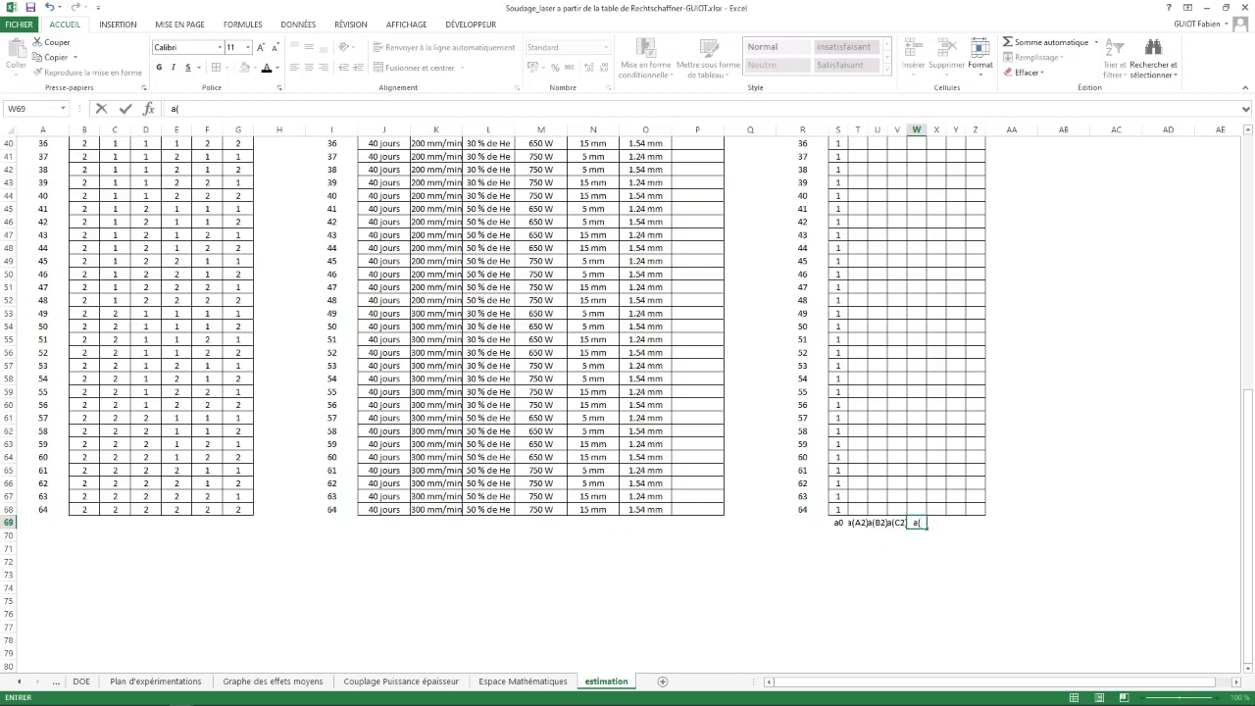
{"action": "type", "text": "D2)"}
{"action": "key", "text": "Tab"}
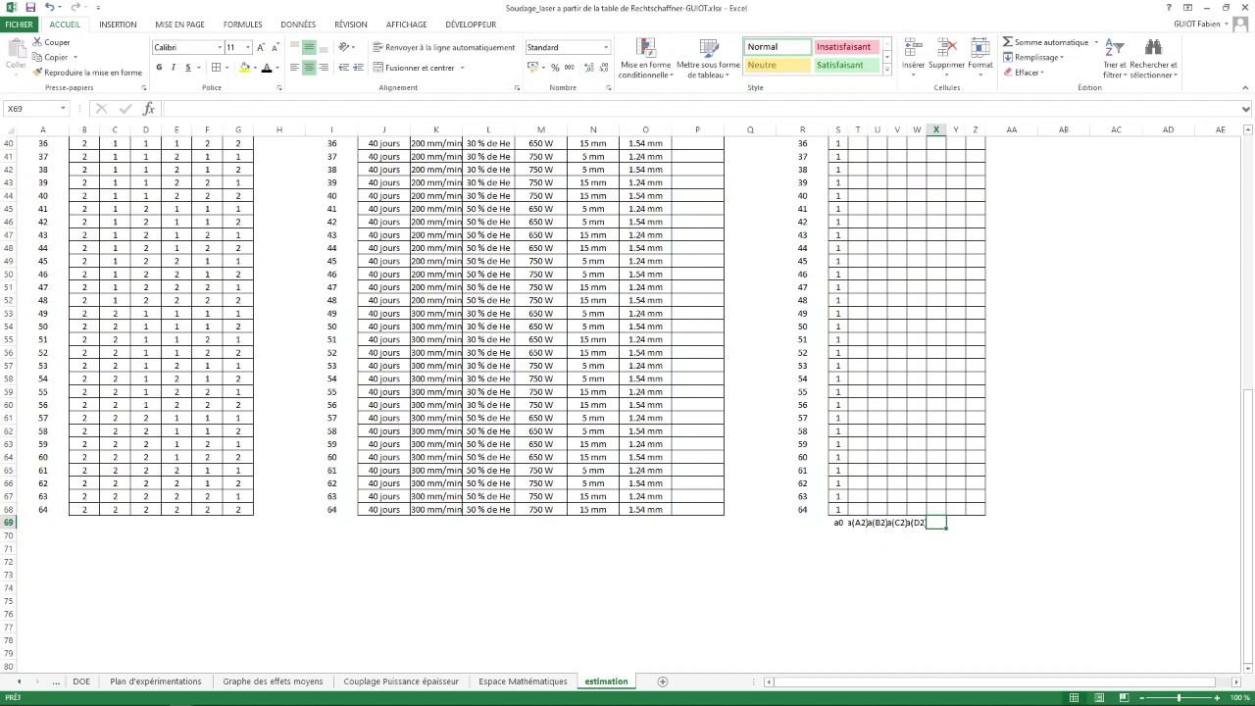
{"action": "type", "text": "a"}
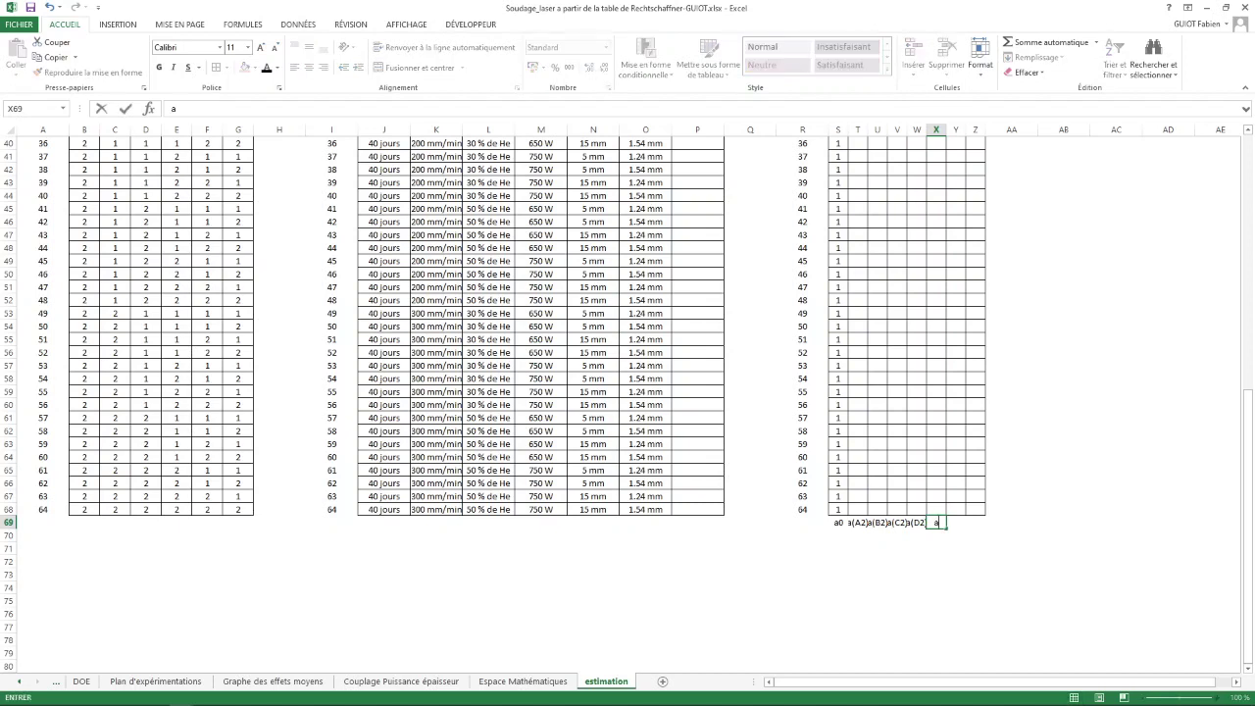
{"action": "type", "text": "(E2)"}
{"action": "key", "text": "Tab"}
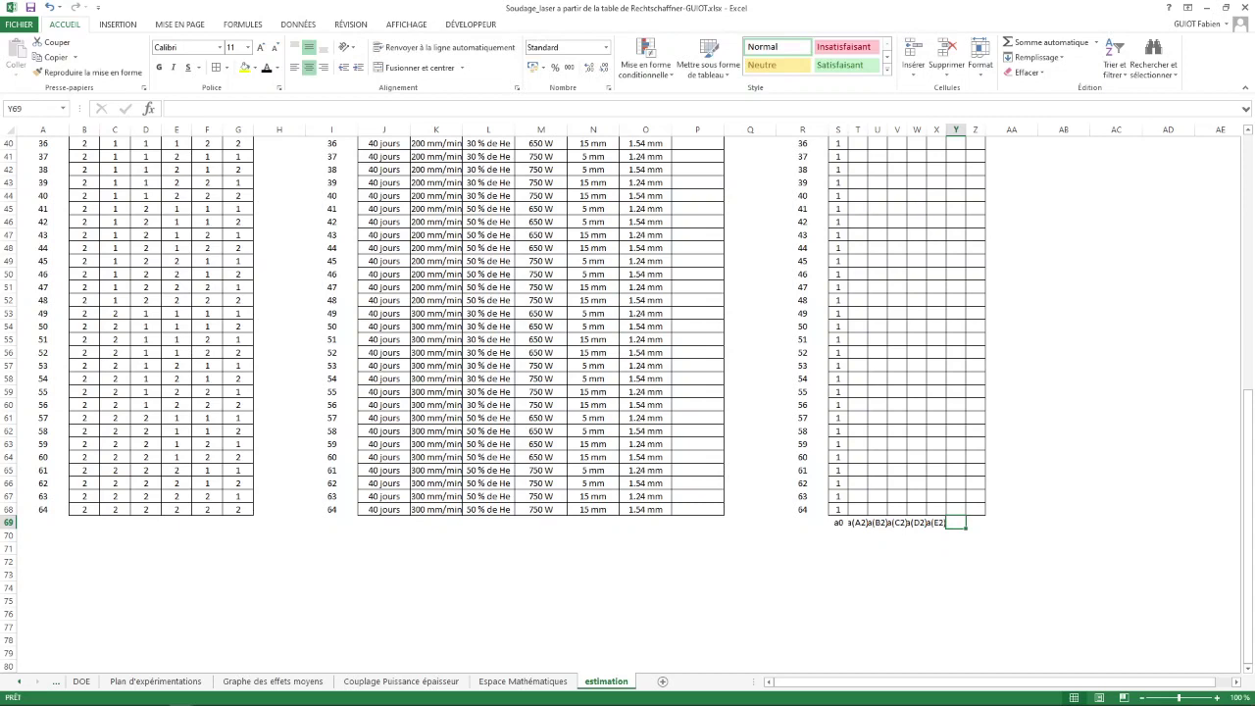
{"action": "type", "text": "a(F"}
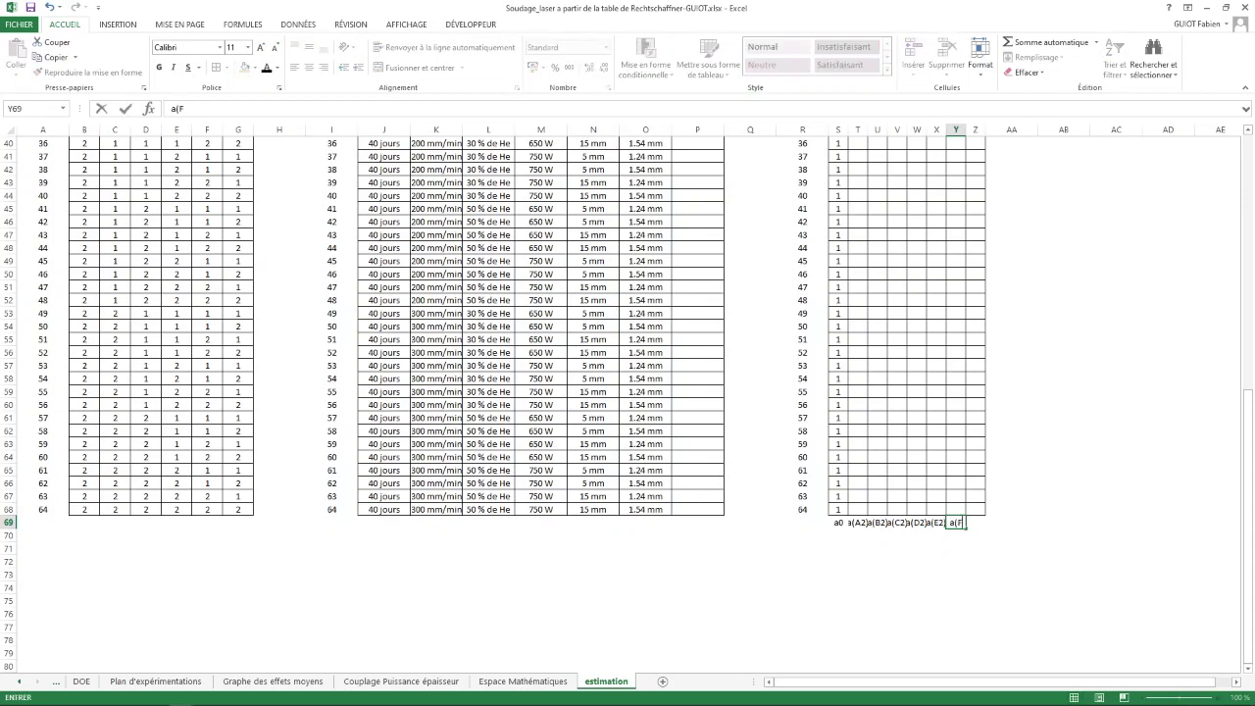
{"action": "type", "text": "2)"}
{"action": "key", "text": "Return"}
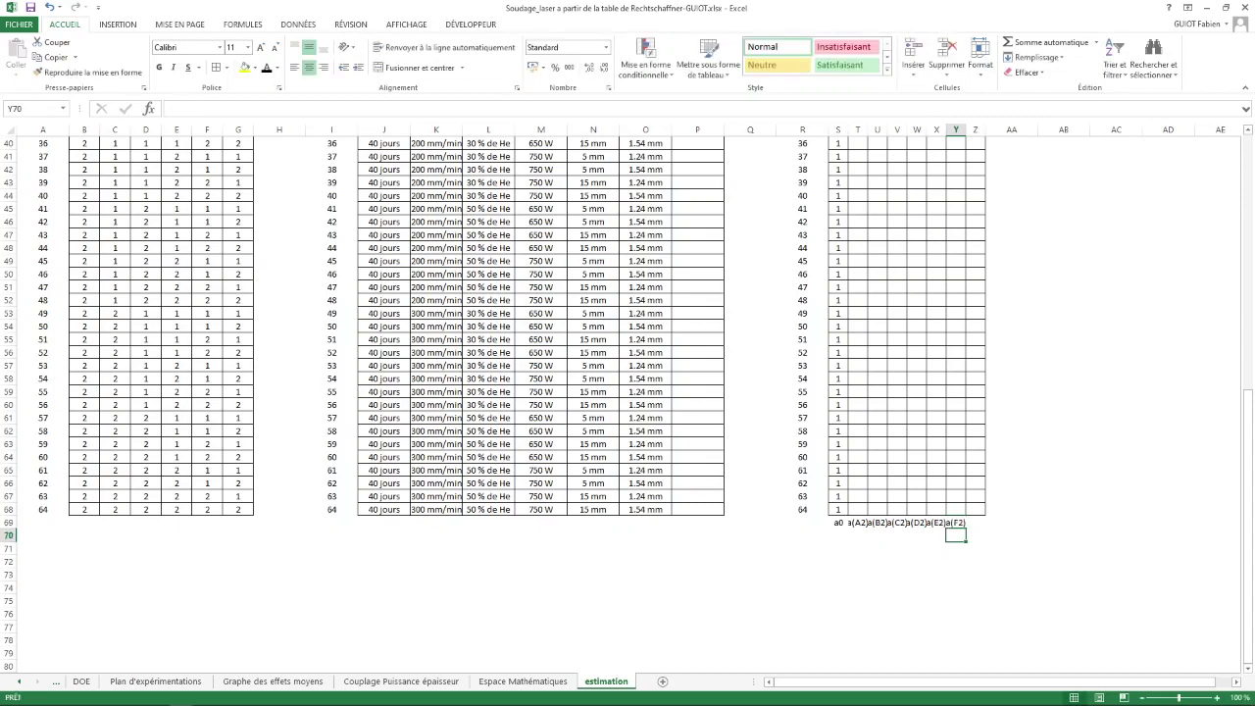
{"action": "key", "text": "Up"}
{"action": "key", "text": "Right"}
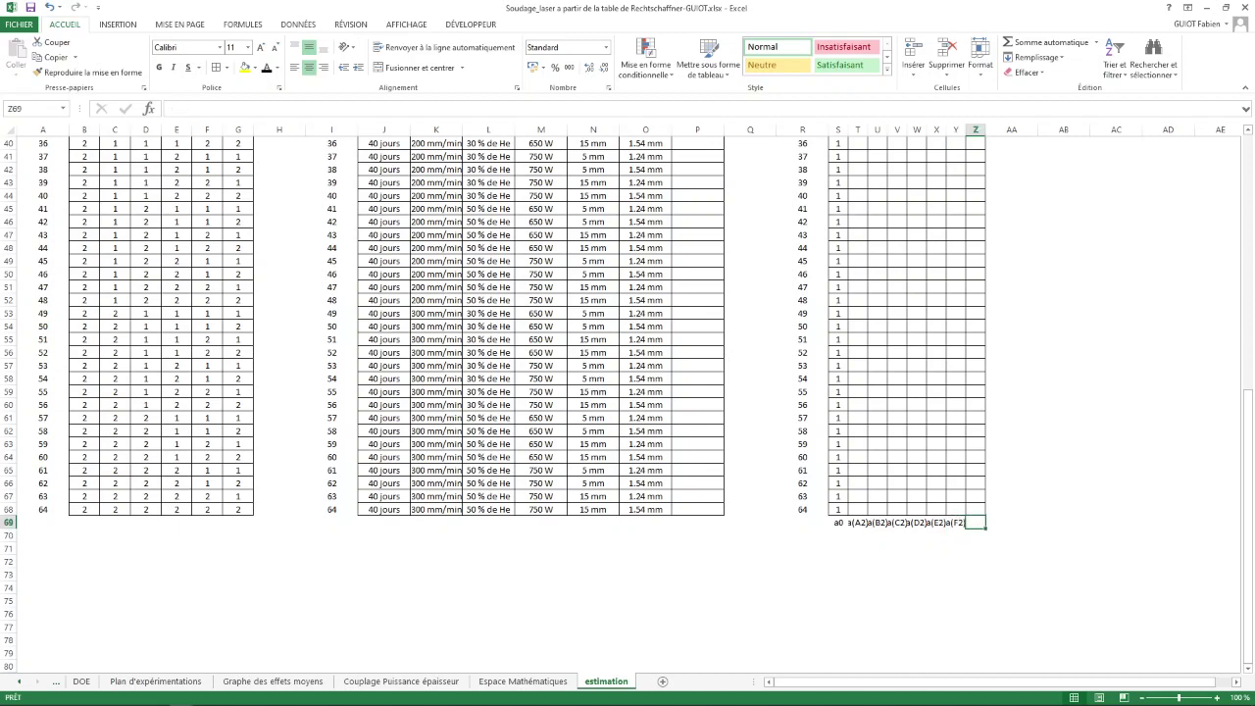
{"action": "type", "text": "a("}
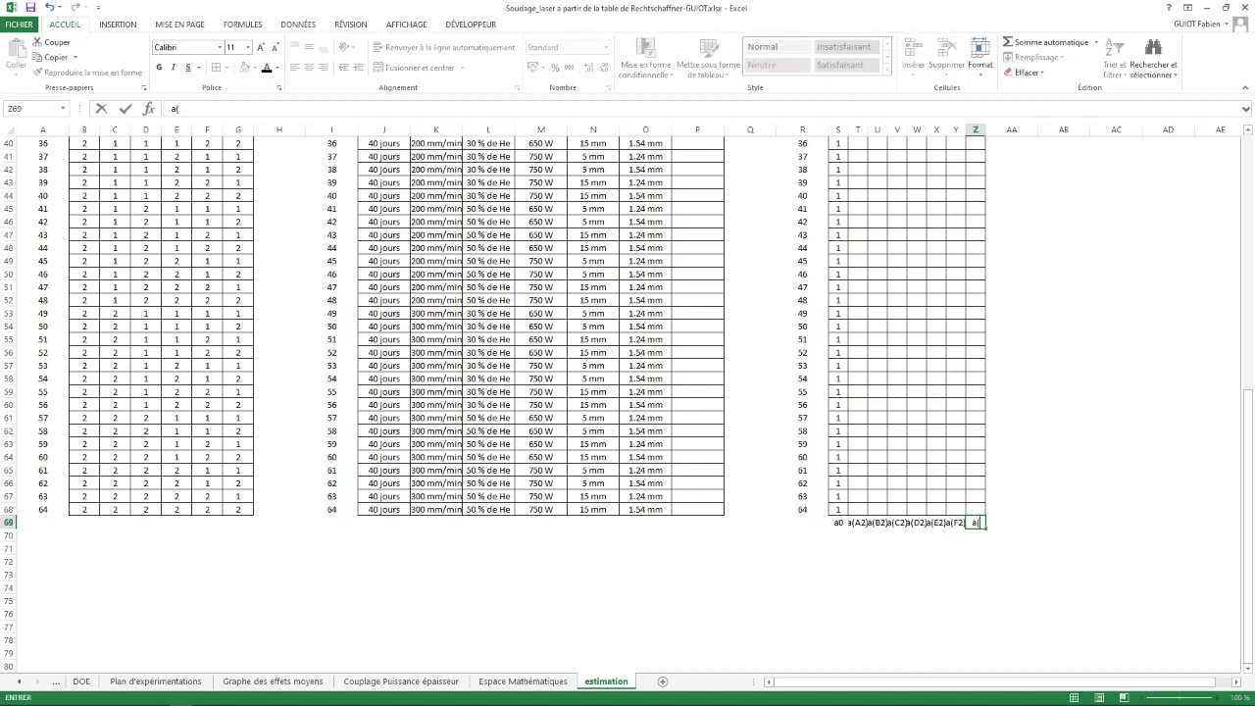
{"action": "type", "text": "D2F2)"}
{"action": "key", "text": "Return"}
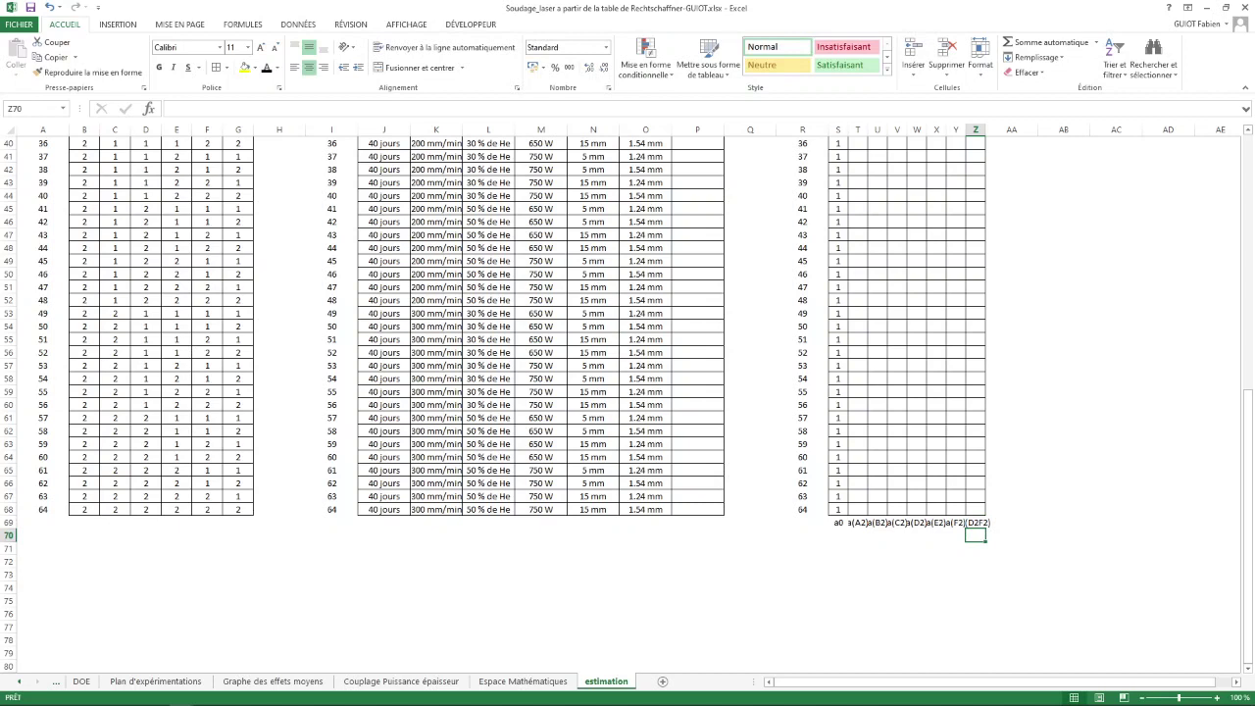
Set the font size of the labels in S69:Z69 to 9 and widen columns S to Z equally.
{"action": "left_click_drag", "start_coordinate": [838, 522], "coordinate": [976, 522]}
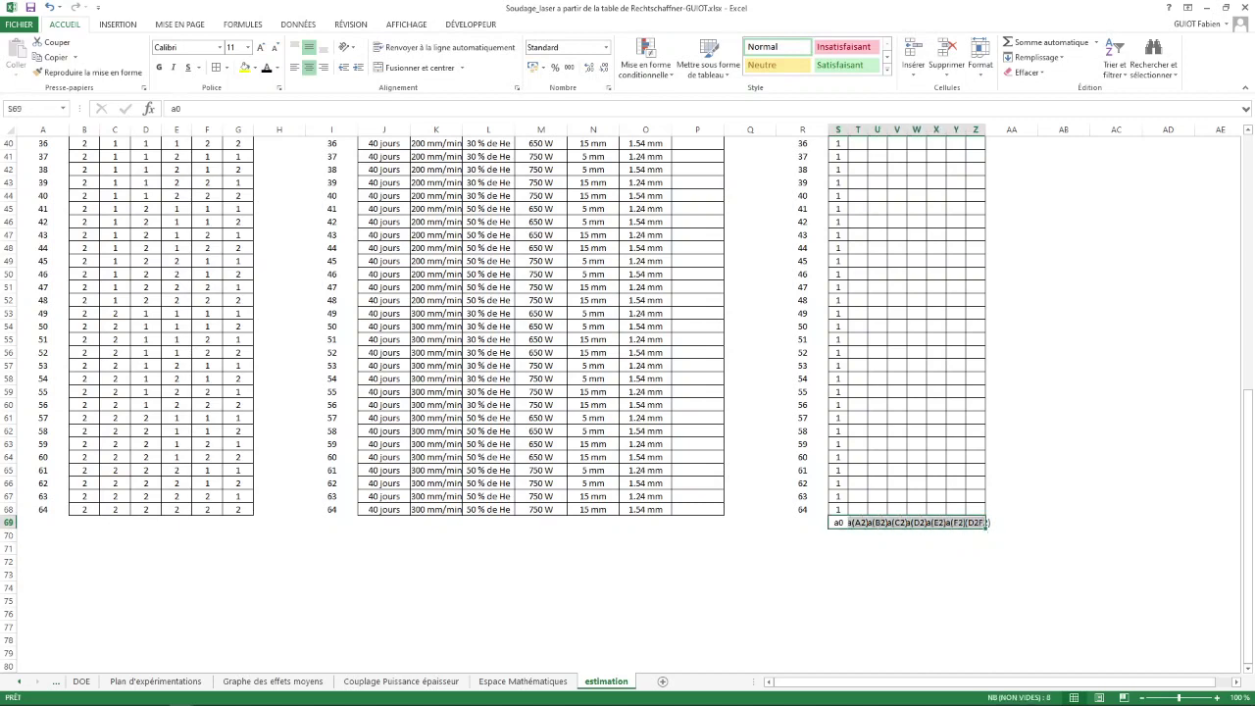
{"action": "left_click", "coordinate": [260, 47]}
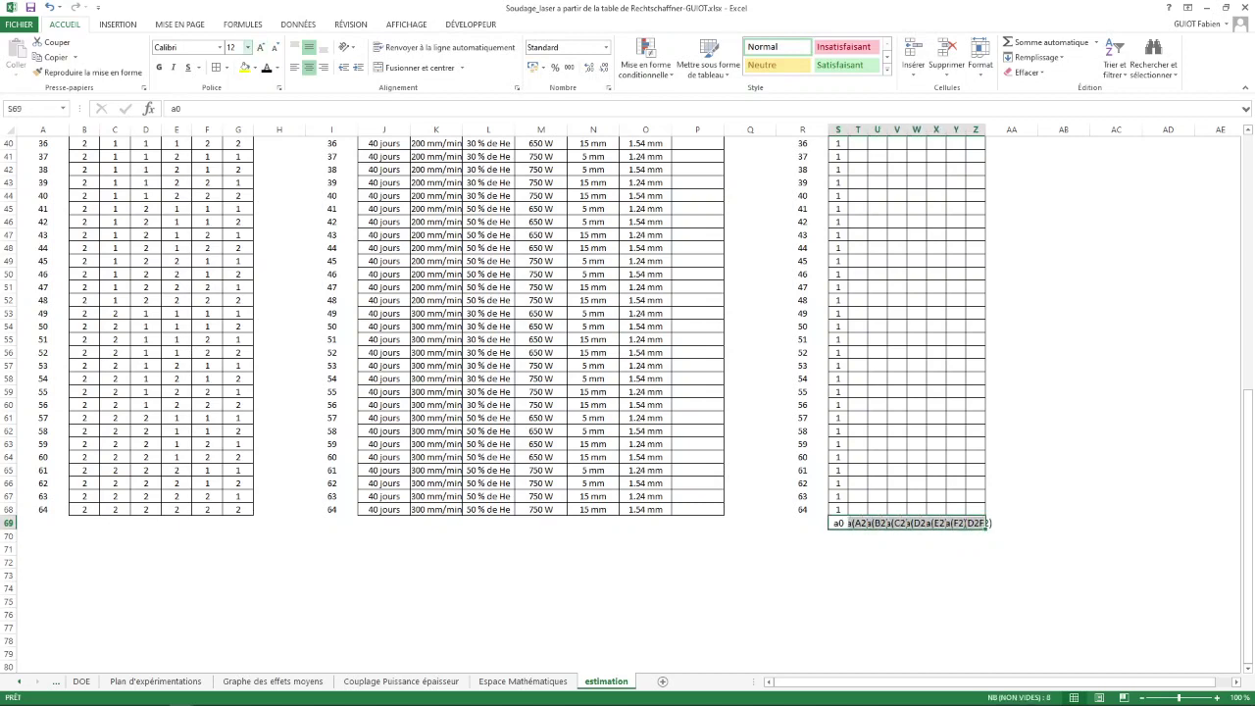
{"action": "left_click", "coordinate": [248, 47]}
{"action": "left_click", "coordinate": [233, 75]}
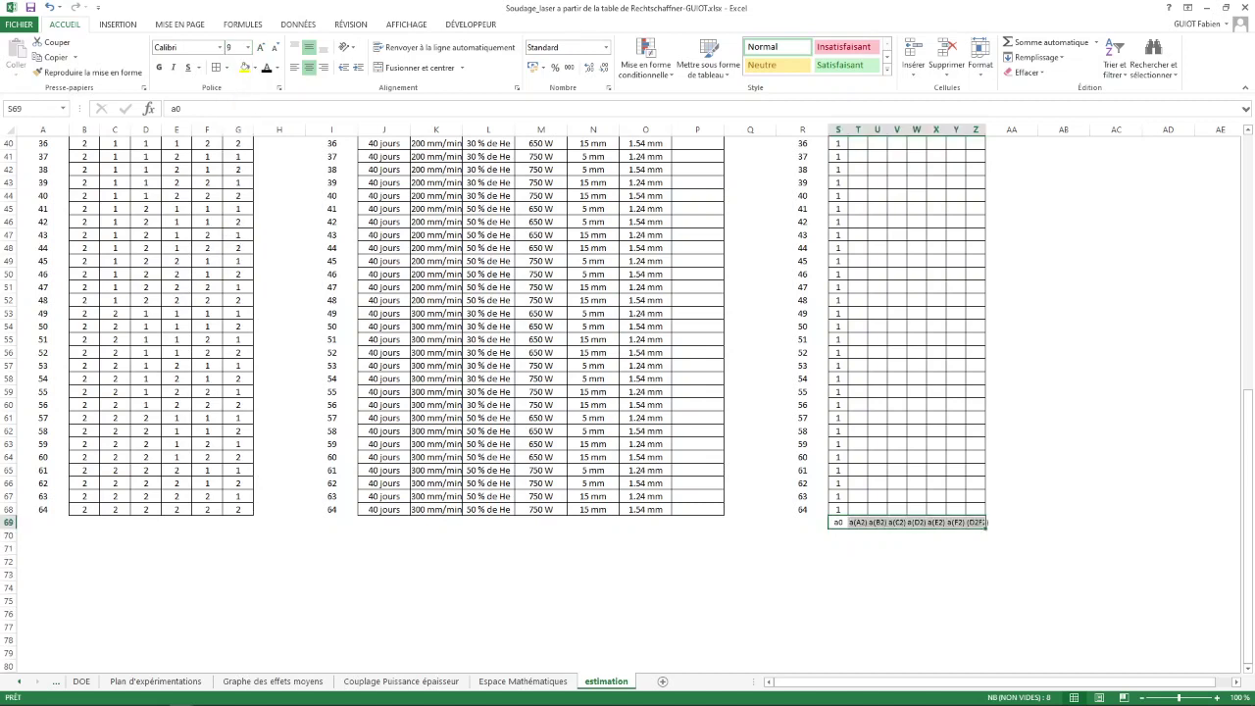
{"action": "left_click_drag", "start_coordinate": [838, 130], "coordinate": [987, 129]}
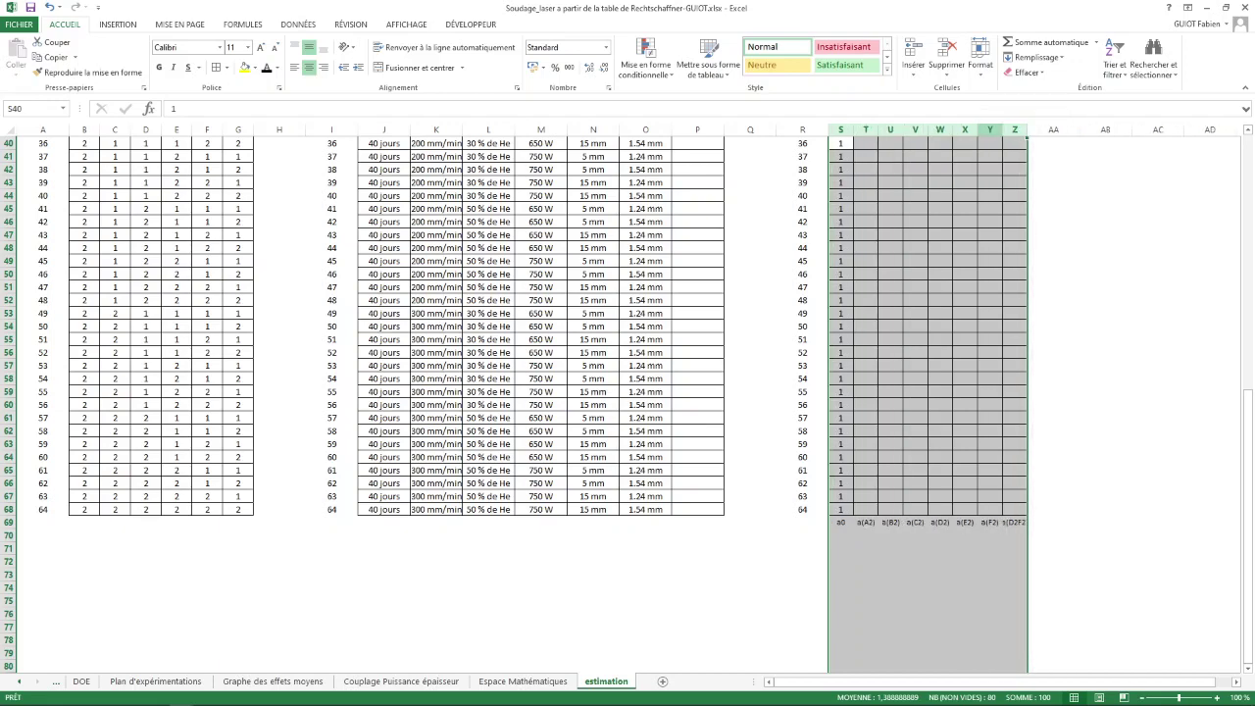
Insert the SI function in cell T5 so it returns -1 if B5=1 and 1 otherwise.
{"action": "scroll", "coordinate": [628, 392], "scroll_direction": "up", "scroll_amount": 13}
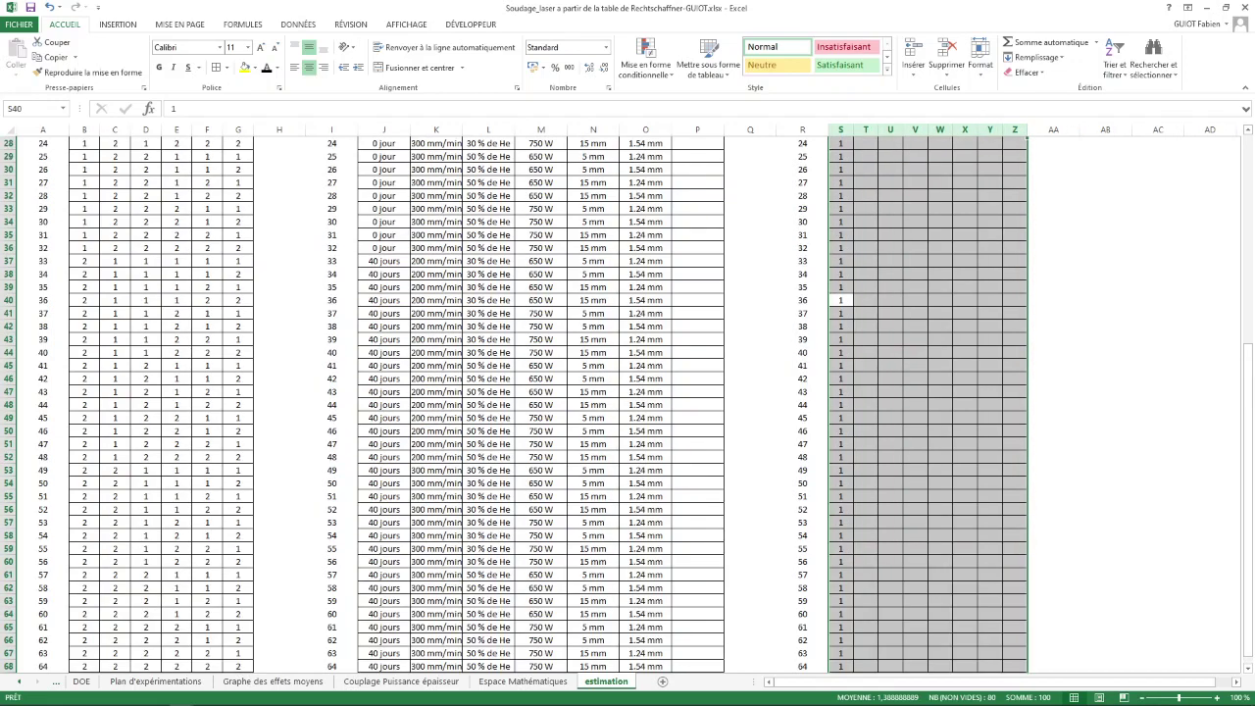
{"action": "left_click", "coordinate": [865, 235]}
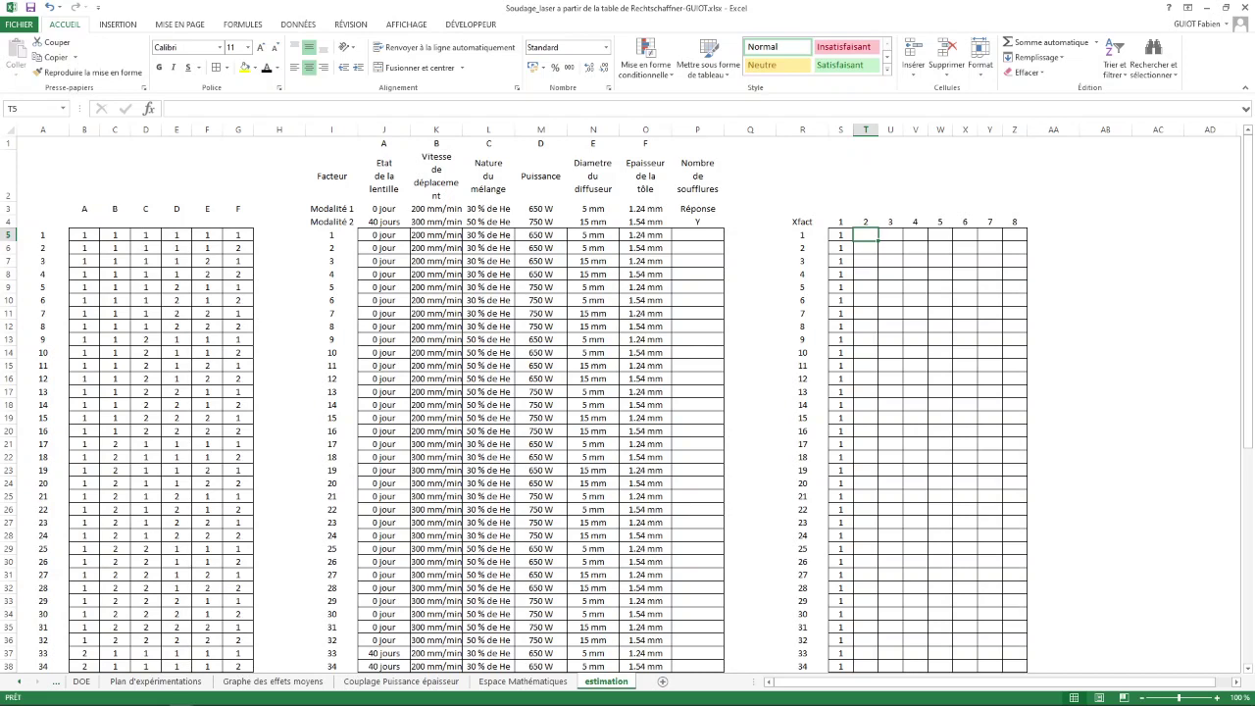
{"action": "key", "text": "shift+F3"}
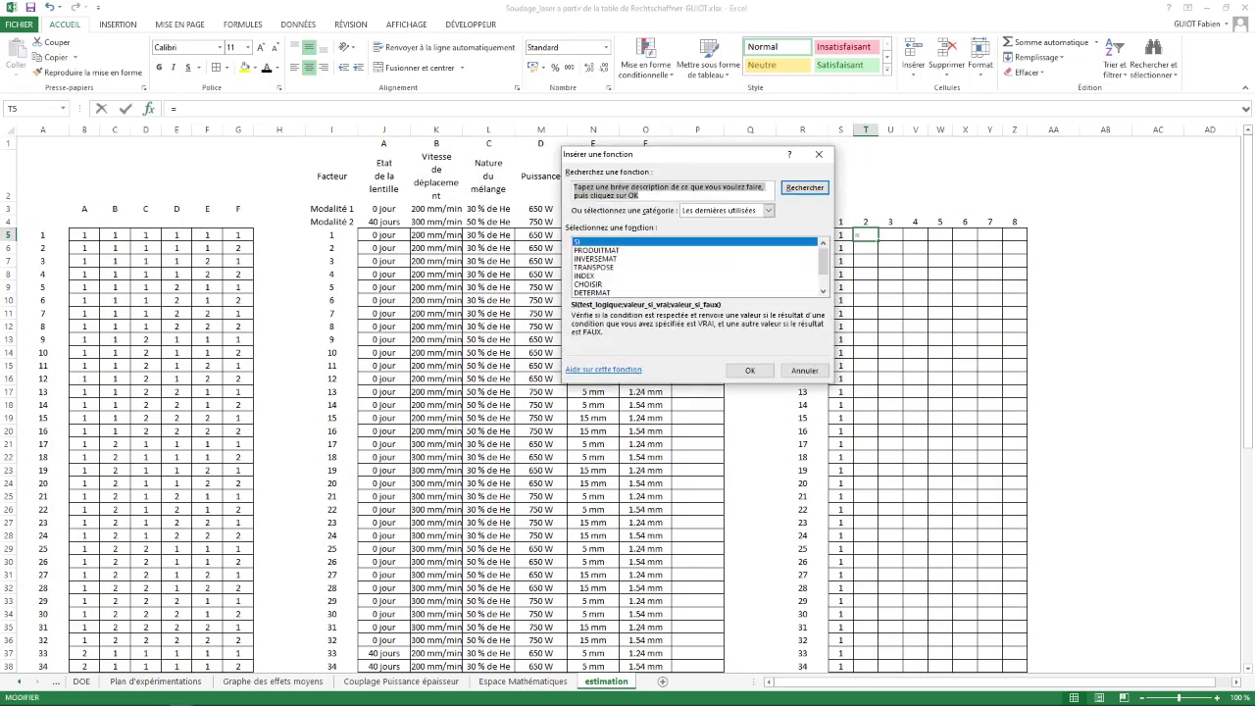
{"action": "key", "text": "Return"}
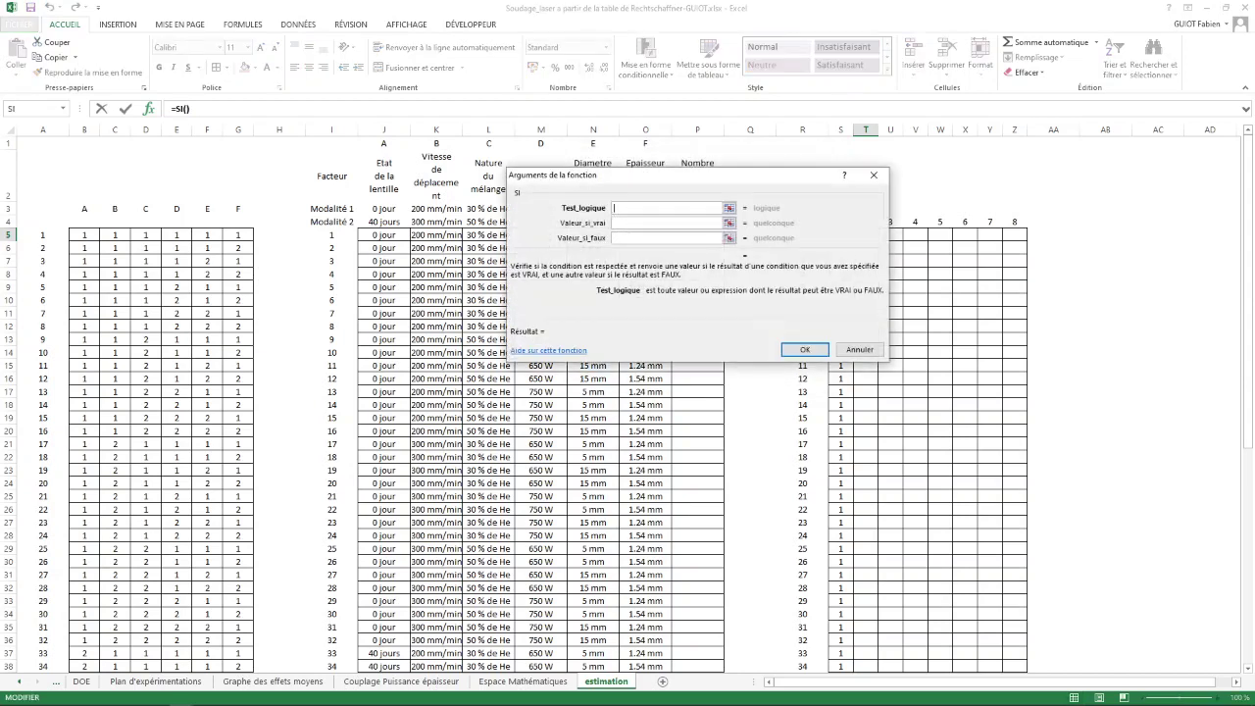
{"action": "left_click", "coordinate": [84, 235]}
{"action": "type", "text": "=1"}
{"action": "left_click", "coordinate": [667, 224]}
{"action": "type", "text": "\""}
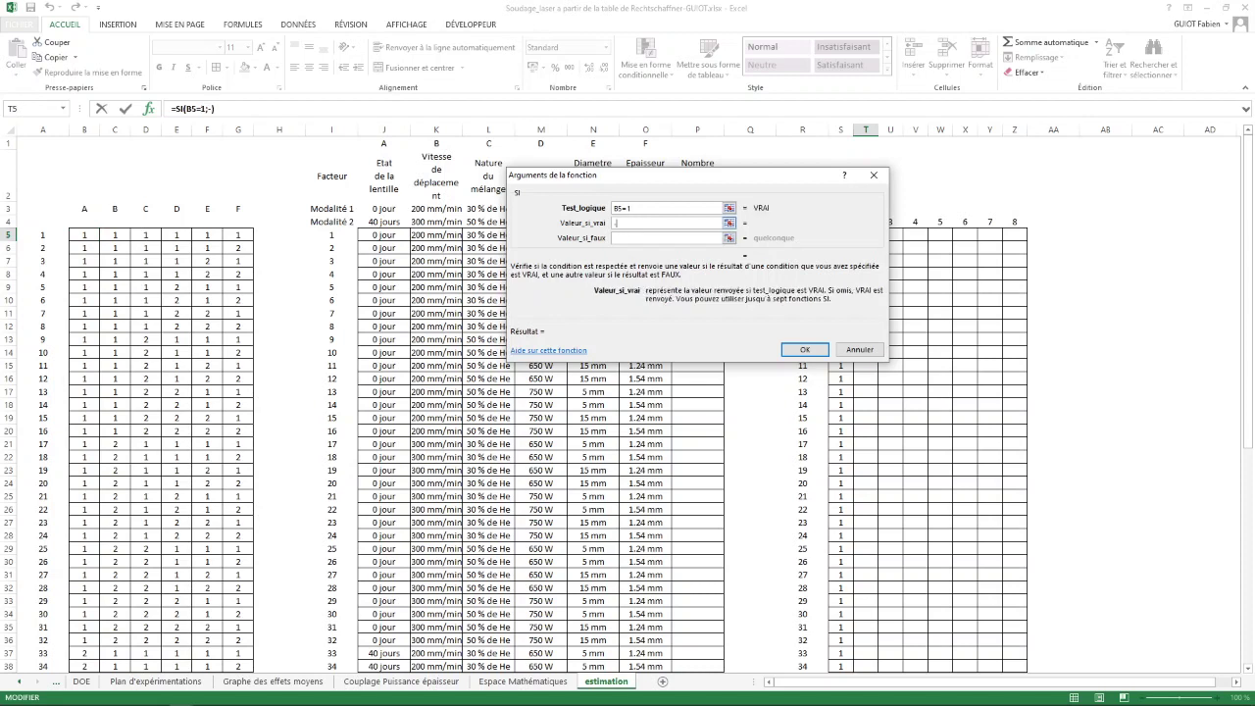
{"action": "type", "text": "1"}
{"action": "key", "text": "Tab"}
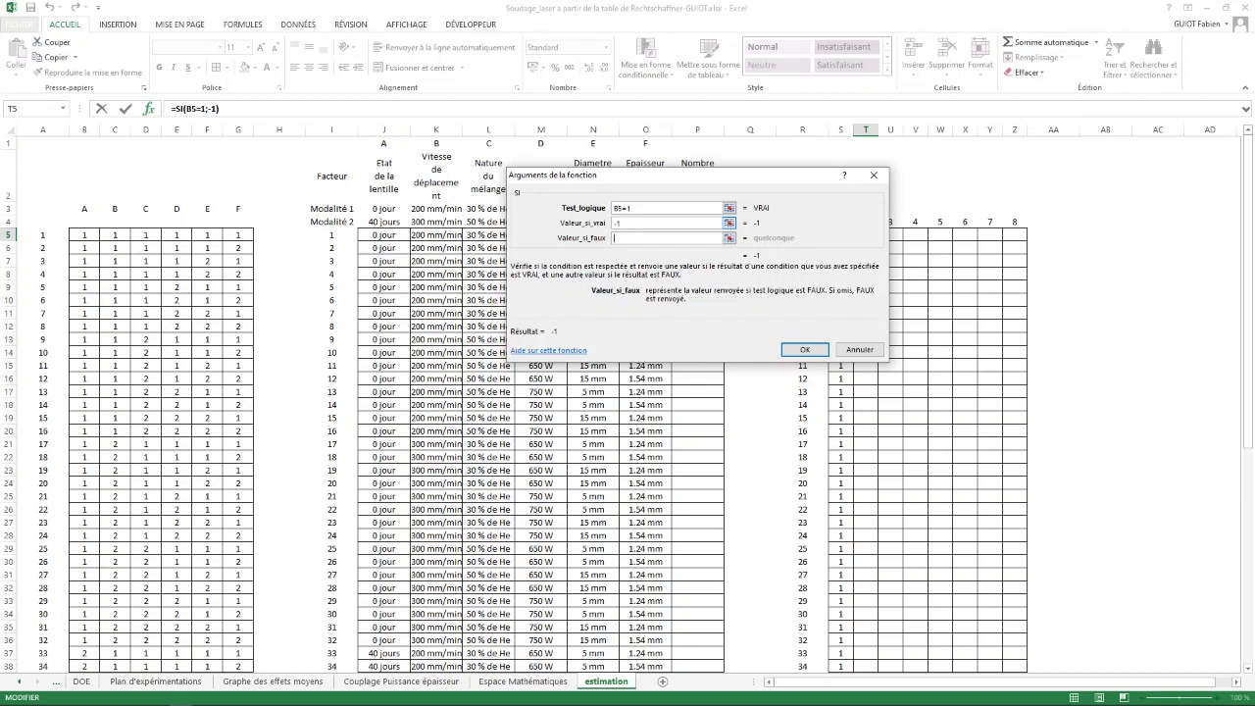
{"action": "type", "text": "&"}
{"action": "key", "text": "BackSpace"}
{"action": "type", "text": "1"}
{"action": "key", "text": "Return"}
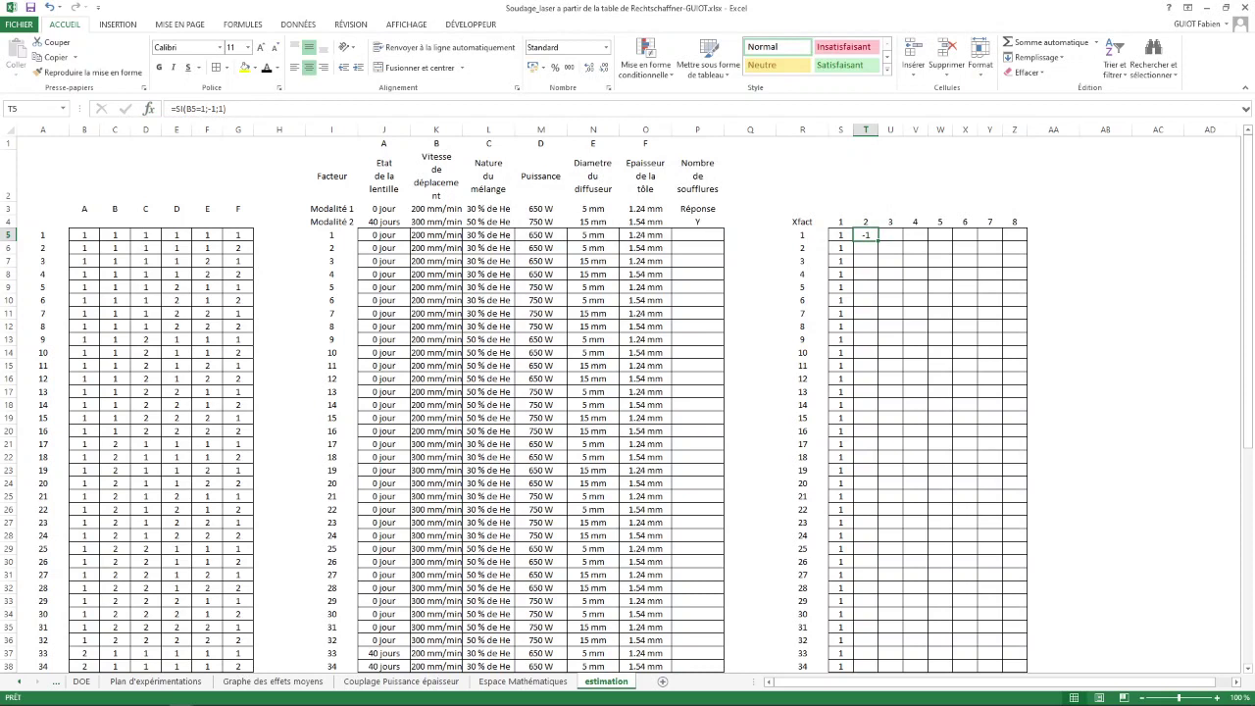
Fill the T5 formula across to column Y and down to row 68, and check the filled rows.
{"action": "left_click_drag", "start_coordinate": [877, 242], "coordinate": [998, 240]}
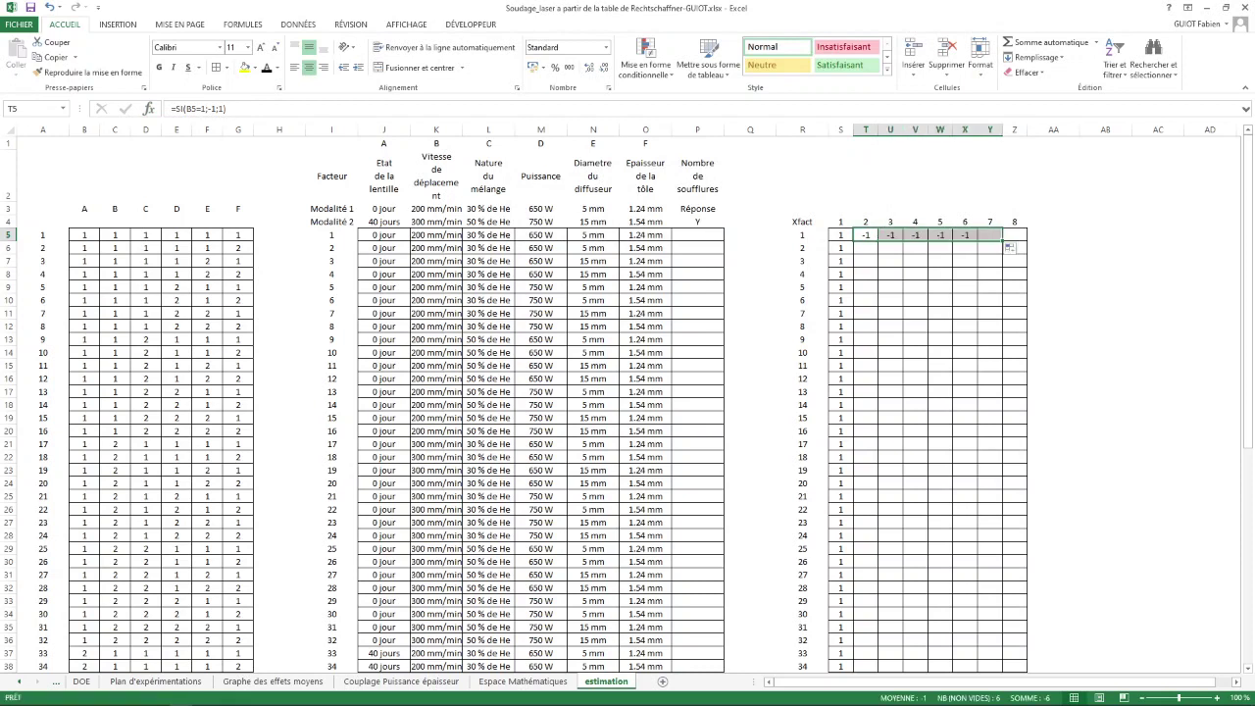
{"action": "double_click", "coordinate": [1001, 242]}
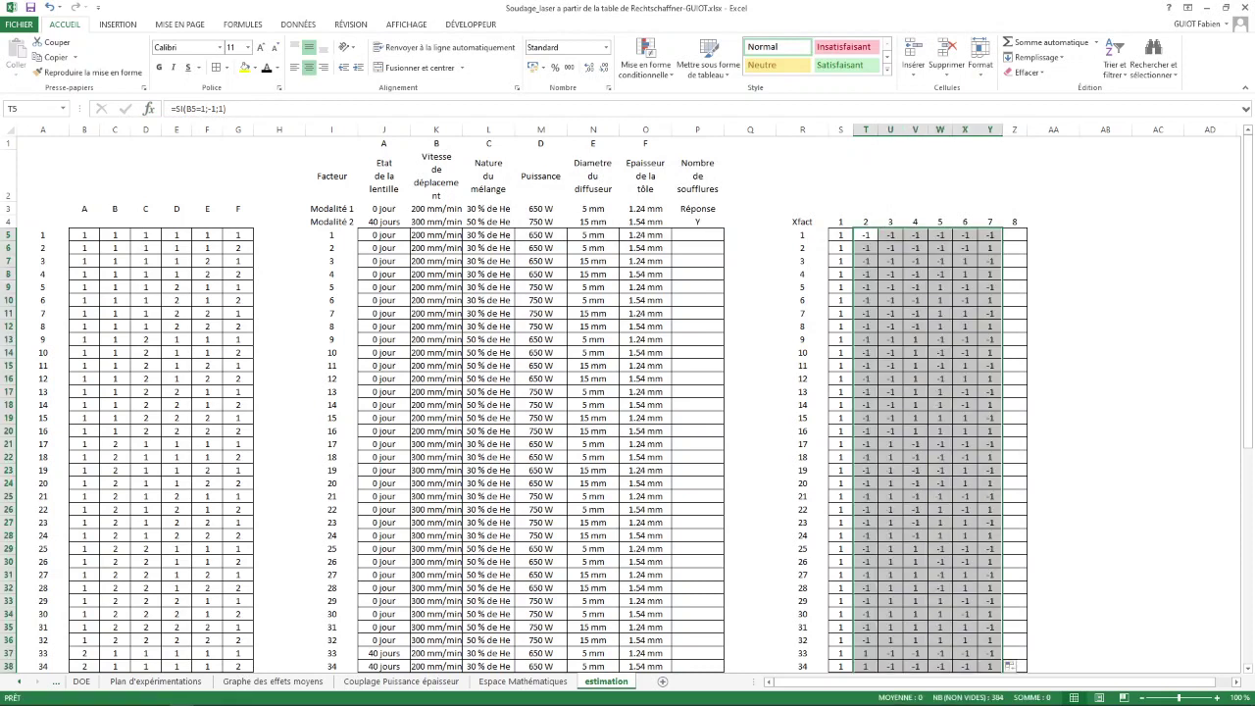
{"action": "scroll", "coordinate": [1001, 241], "scroll_direction": "down", "scroll_amount": 5}
{"action": "scroll", "coordinate": [627, 405], "scroll_direction": "down", "scroll_amount": 6}
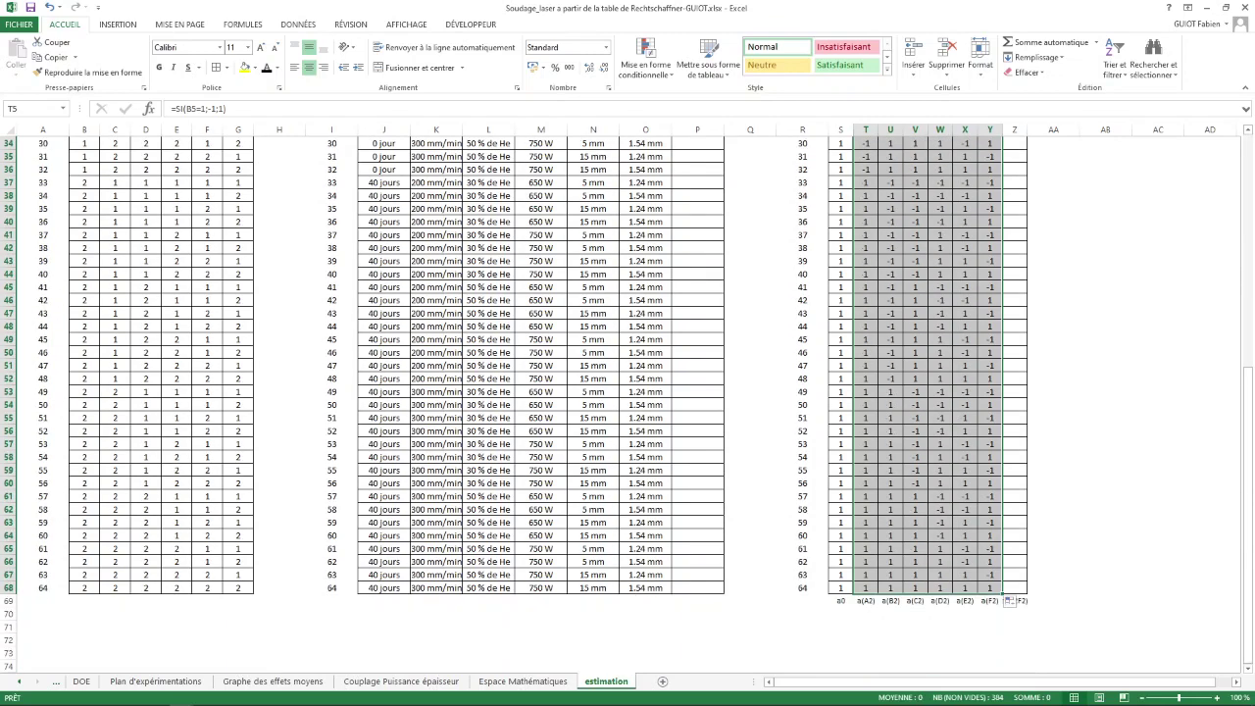
{"action": "scroll", "coordinate": [627, 392], "scroll_direction": "up", "scroll_amount": 10}
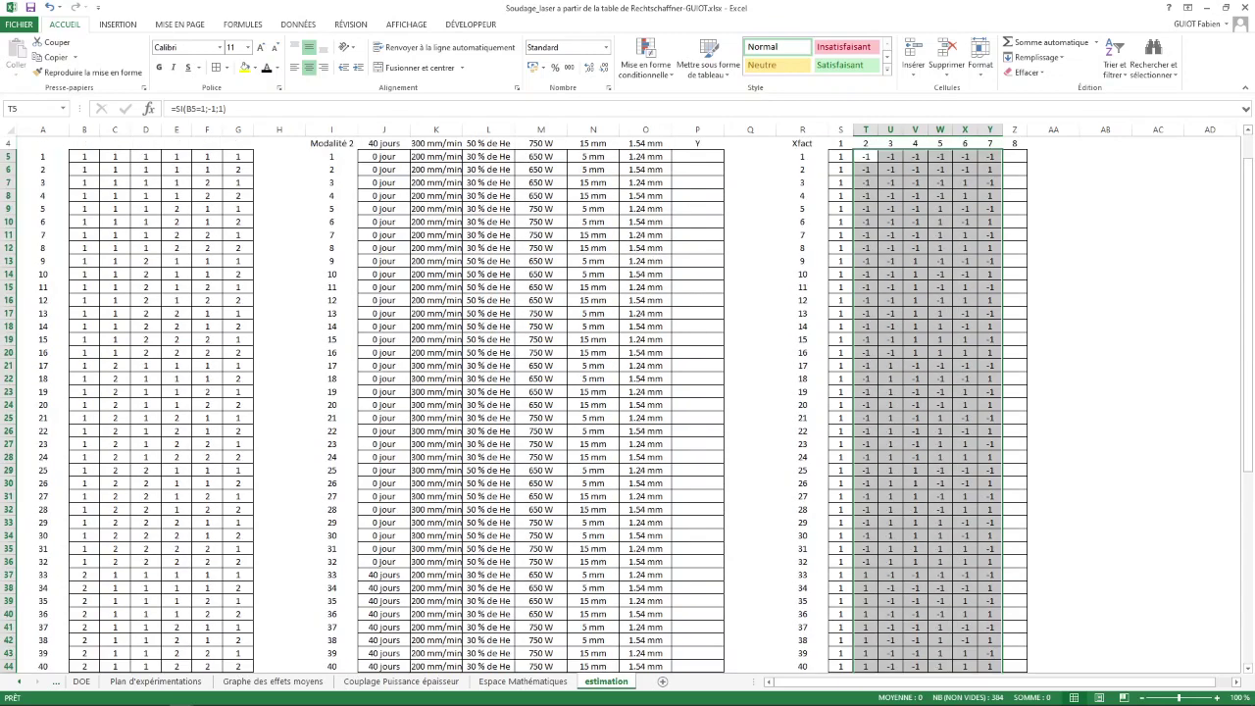
{"action": "scroll", "coordinate": [627, 392], "scroll_direction": "down", "scroll_amount": 9}
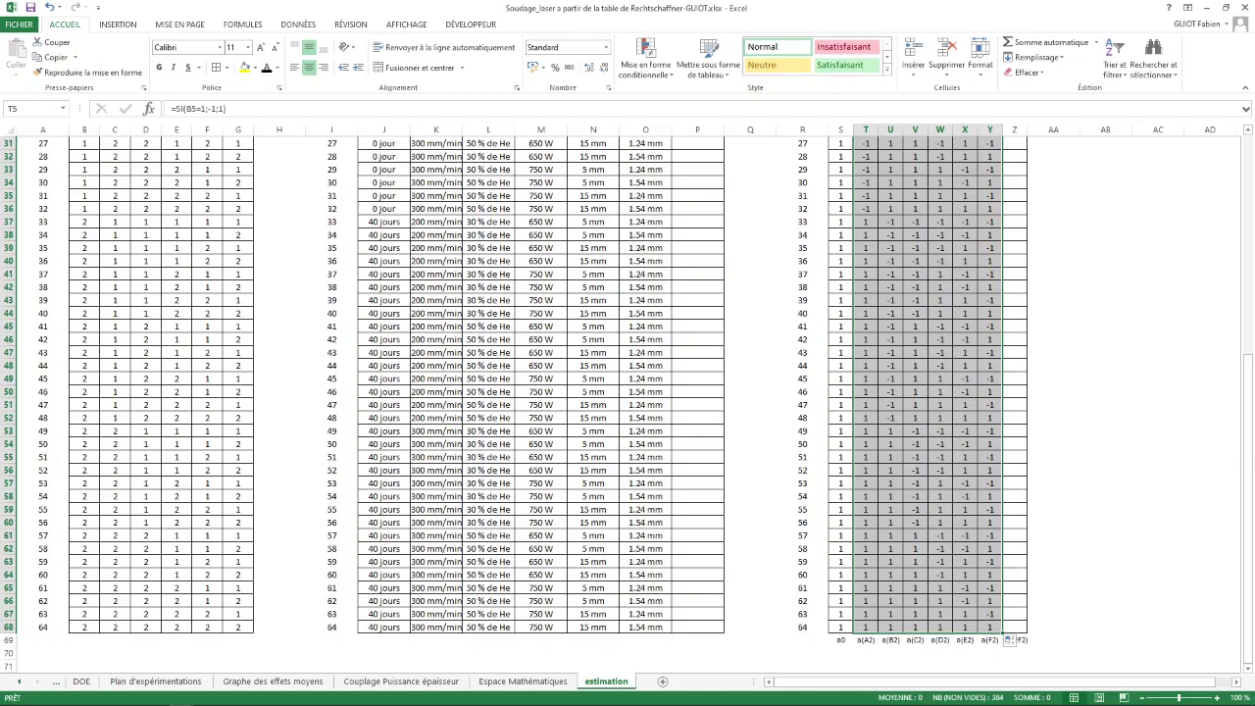
{"action": "left_click", "coordinate": [1015, 627]}
{"action": "type", "text": "="}
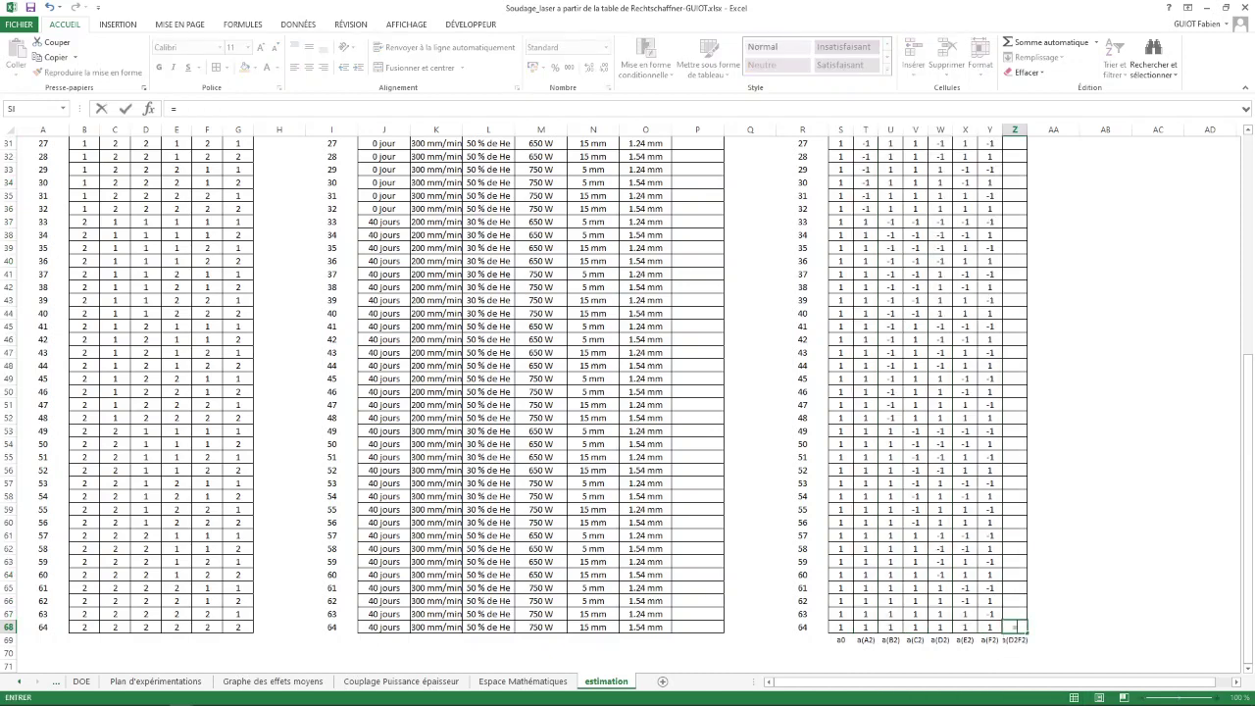
{"action": "left_click", "coordinate": [940, 627]}
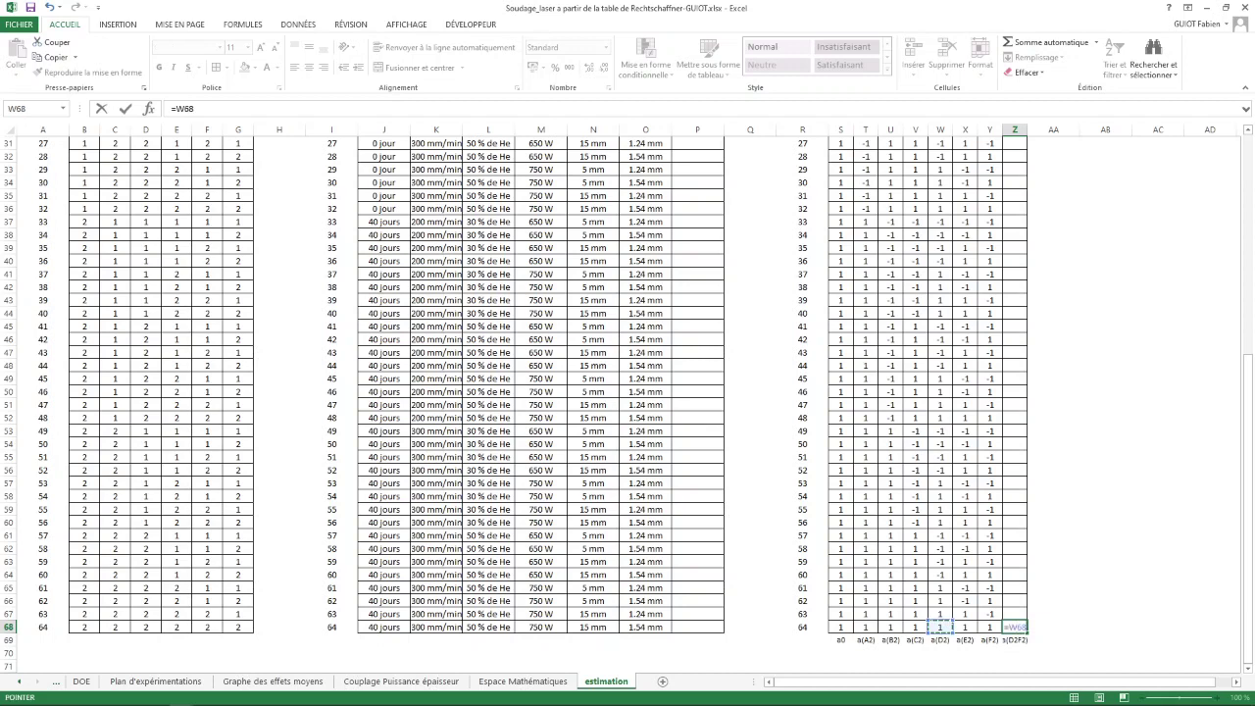
{"action": "type", "text": "*"}
{"action": "key", "text": "F2"}
{"action": "key", "text": "BackSpace"}
{"action": "key", "text": "BackSpace"}
{"action": "key", "text": "BackSpace"}
{"action": "key", "text": "BackSpace"}
{"action": "key", "text": "BackSpace"}
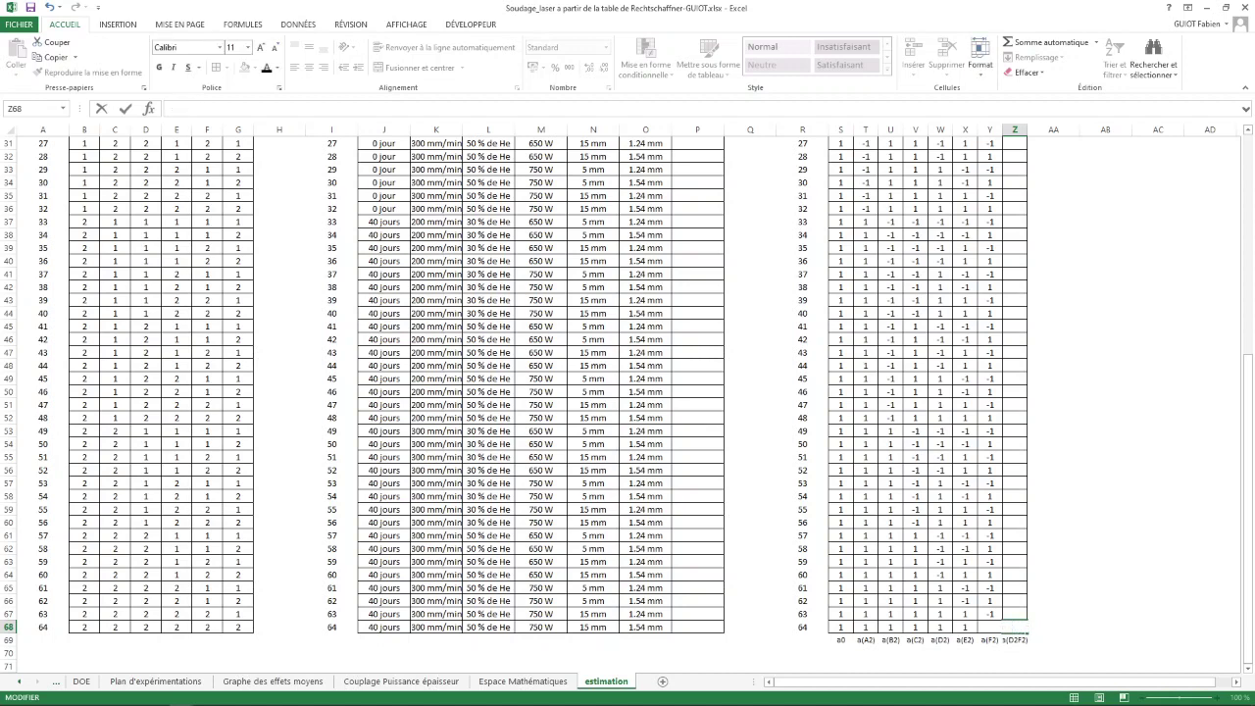
{"action": "left_click", "coordinate": [1157, 600]}
Enter the interaction formula =Y68*W68 in cell Z68 and fill it upward to Z5.
{"action": "left_click", "coordinate": [1015, 626]}
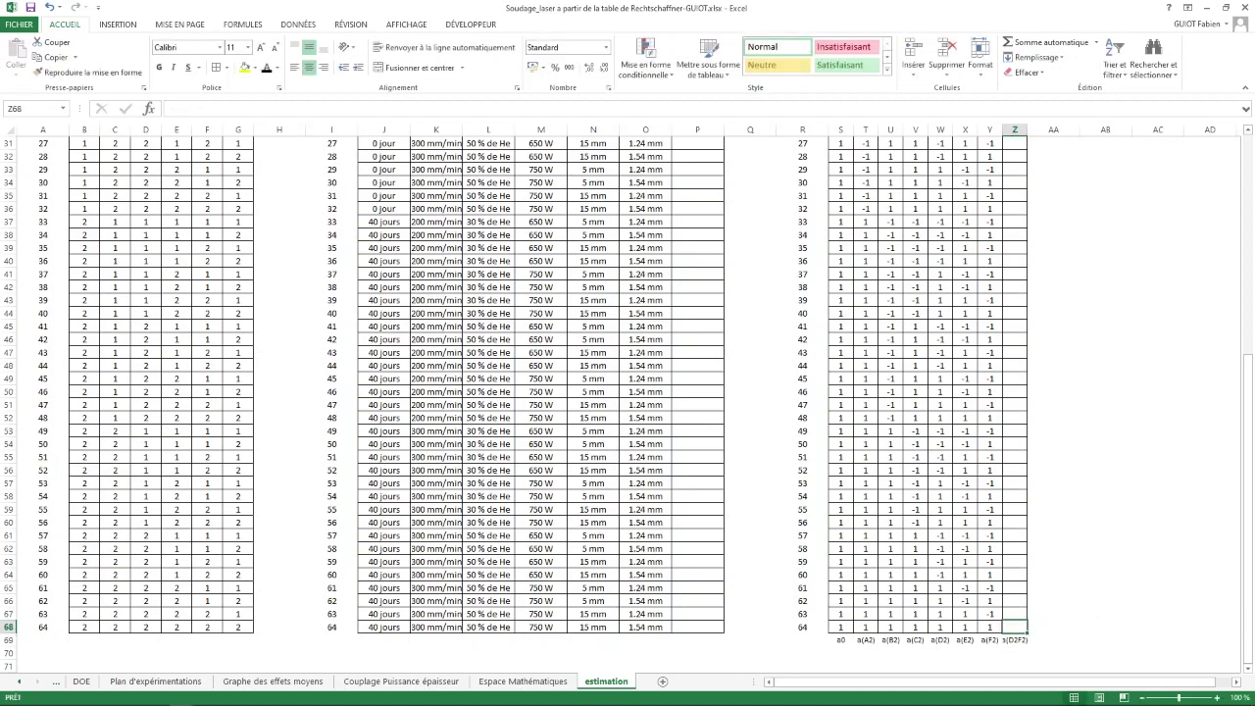
{"action": "type", "text": "="}
{"action": "left_click", "coordinate": [989, 626]}
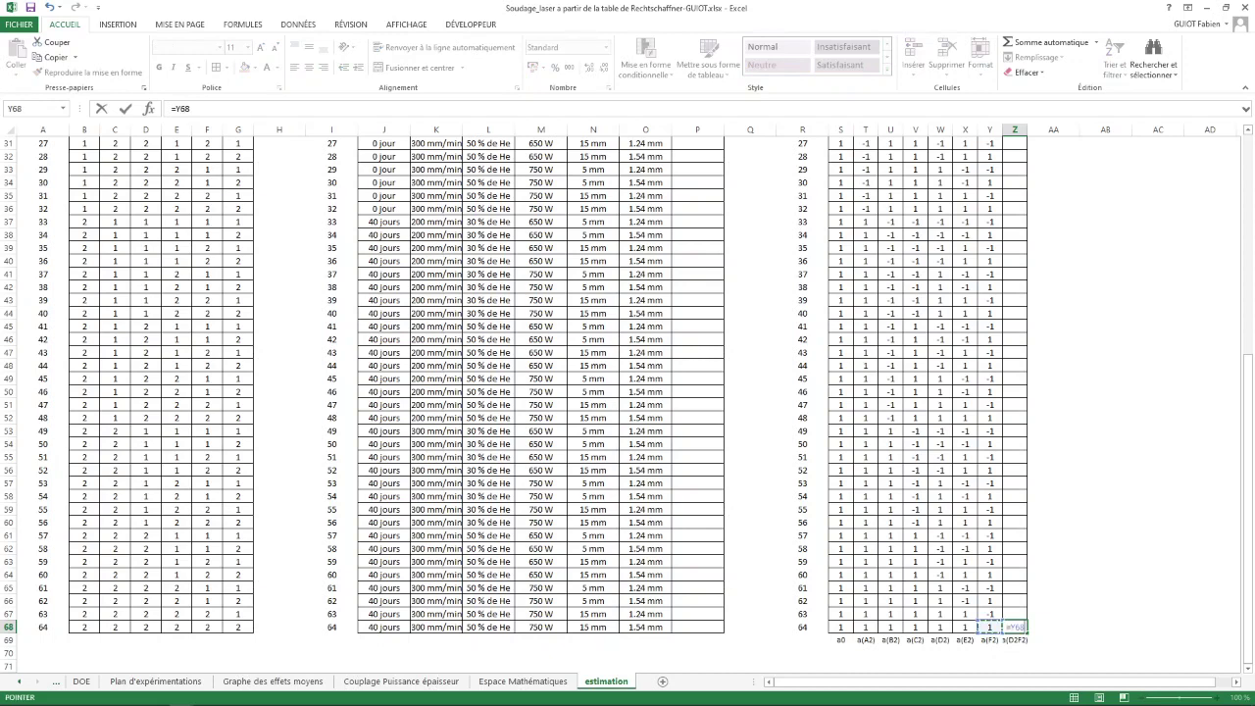
{"action": "type", "text": "*"}
{"action": "left_click", "coordinate": [940, 627]}
{"action": "key", "text": "Return"}
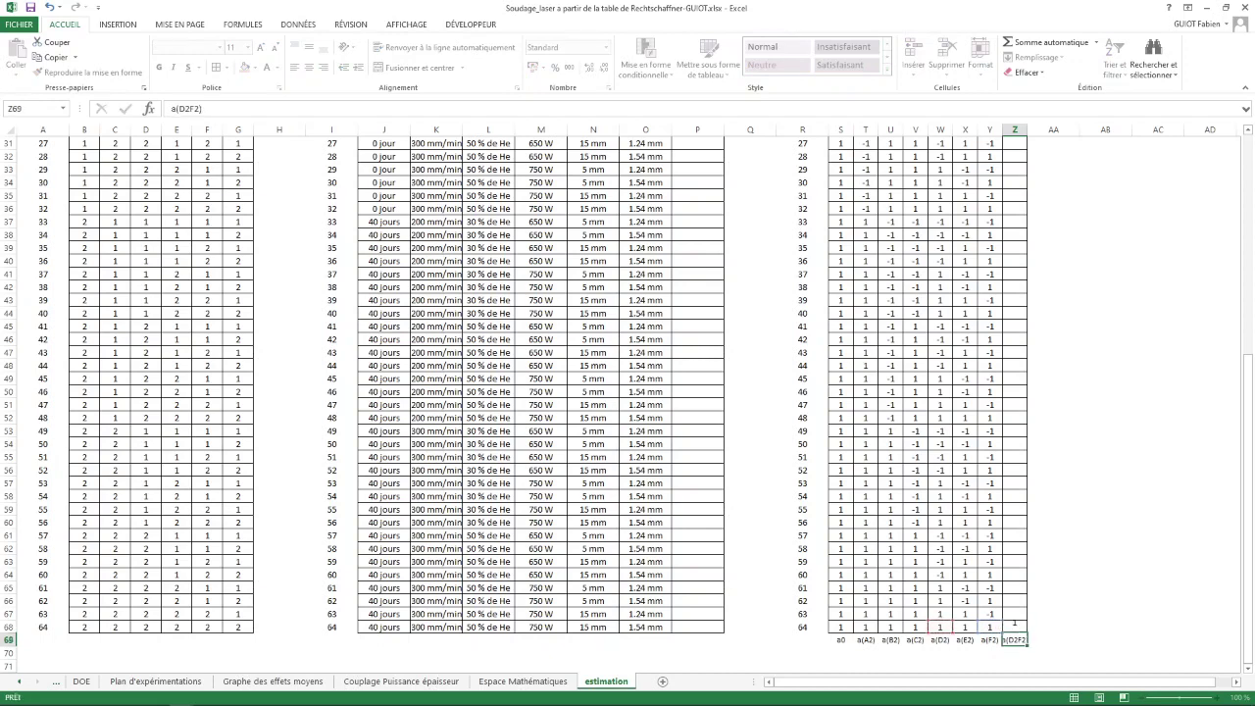
{"action": "key", "text": "Up"}
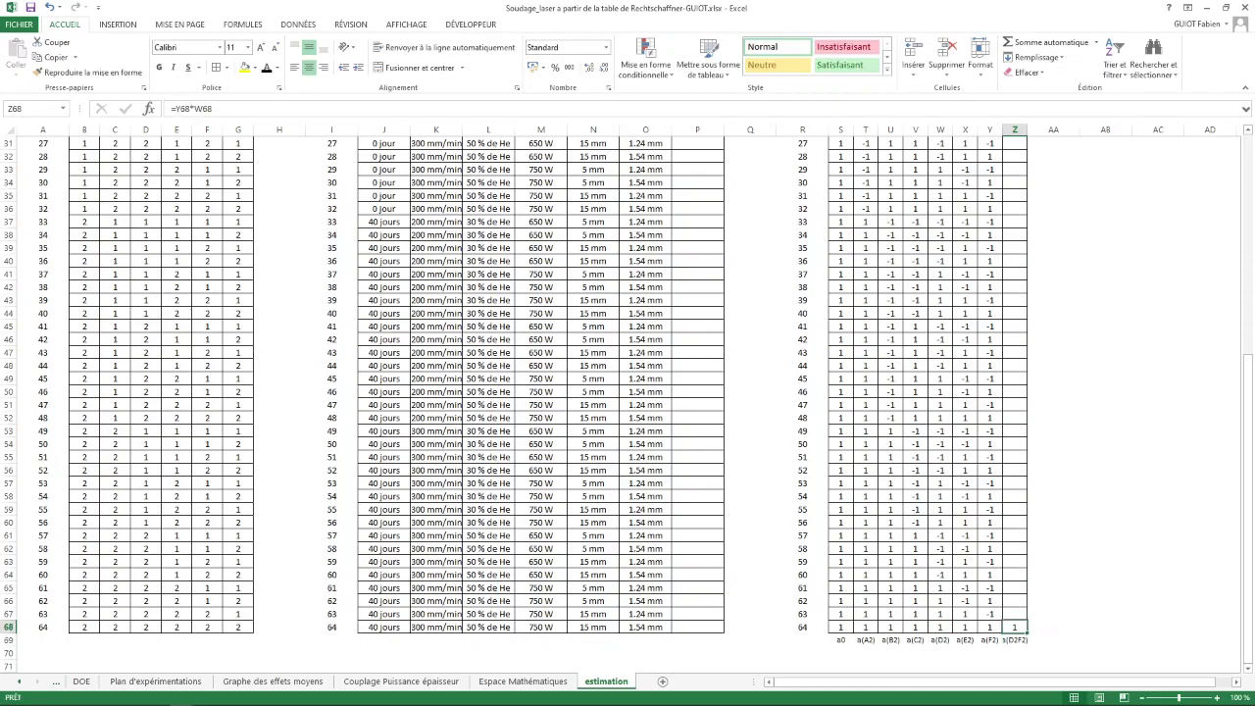
{"action": "left_click_drag", "start_coordinate": [1026, 633], "coordinate": [1015, 227]}
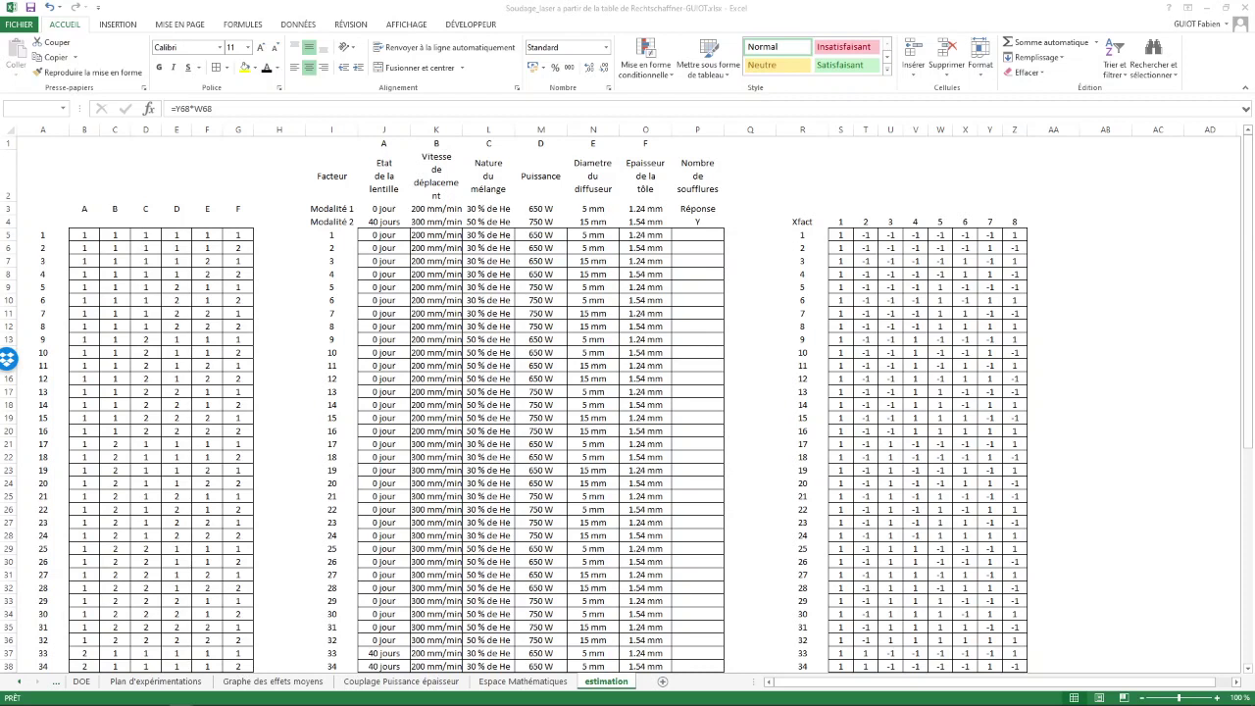
{"action": "key", "text": "ctrl+v"}
Number cells AB5 to AB12 from 1 to 8 and narrow column AB.
{"action": "left_click", "coordinate": [1105, 234]}
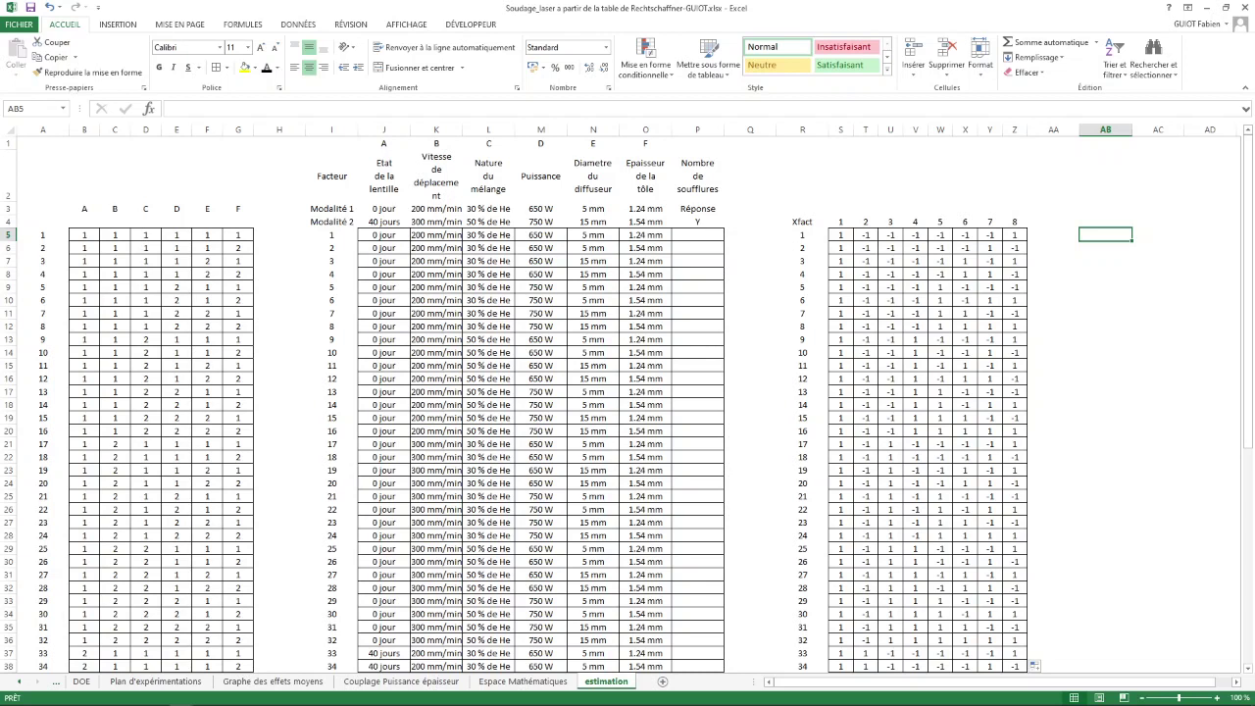
{"action": "type", "text": "1"}
{"action": "key", "text": "Return"}
{"action": "type", "text": "2"}
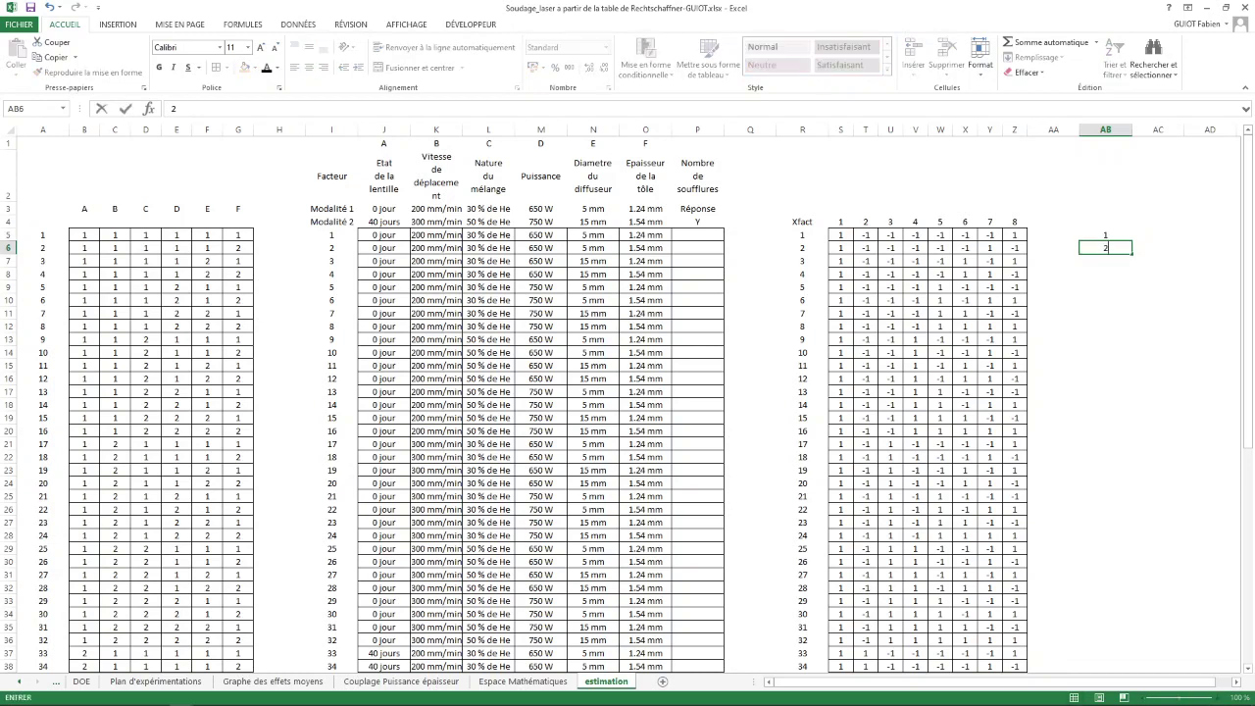
{"action": "key", "text": "Return"}
{"action": "left_click", "coordinate": [1105, 235]}
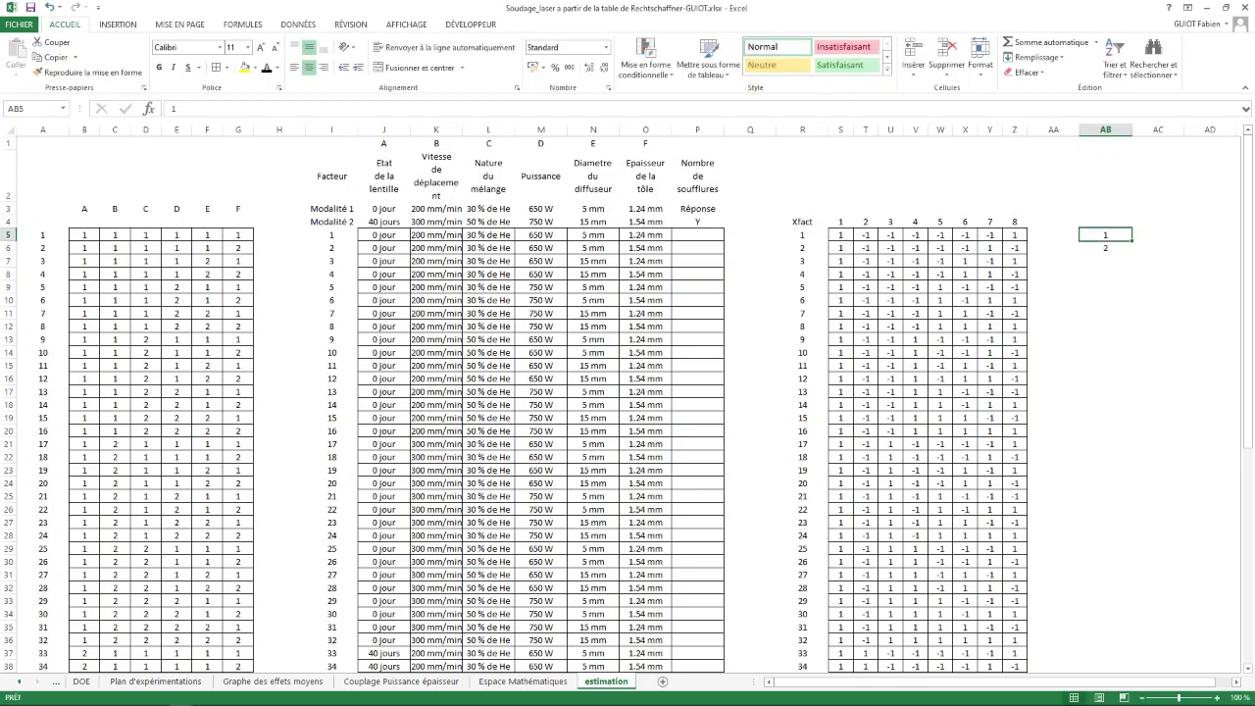
{"action": "key", "text": "shift+Down"}
{"action": "left_click_drag", "start_coordinate": [1132, 130], "coordinate": [1101, 130]}
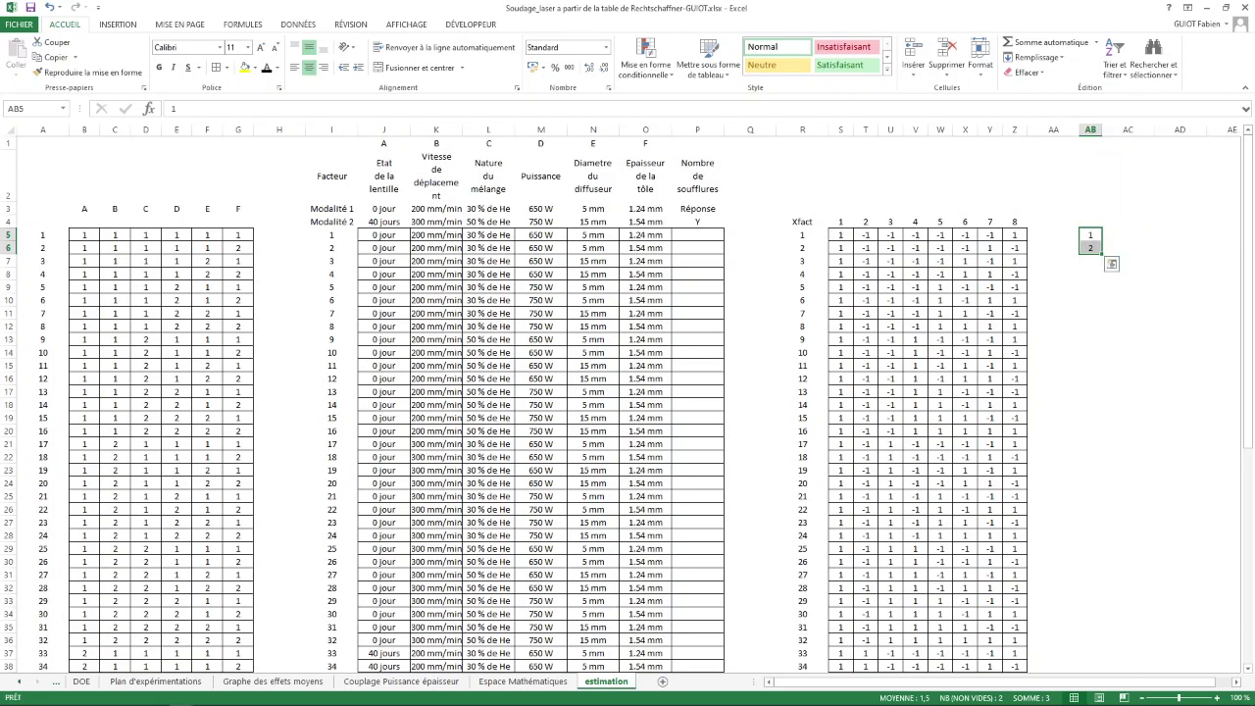
{"action": "left_click_drag", "start_coordinate": [1101, 253], "coordinate": [1102, 331]}
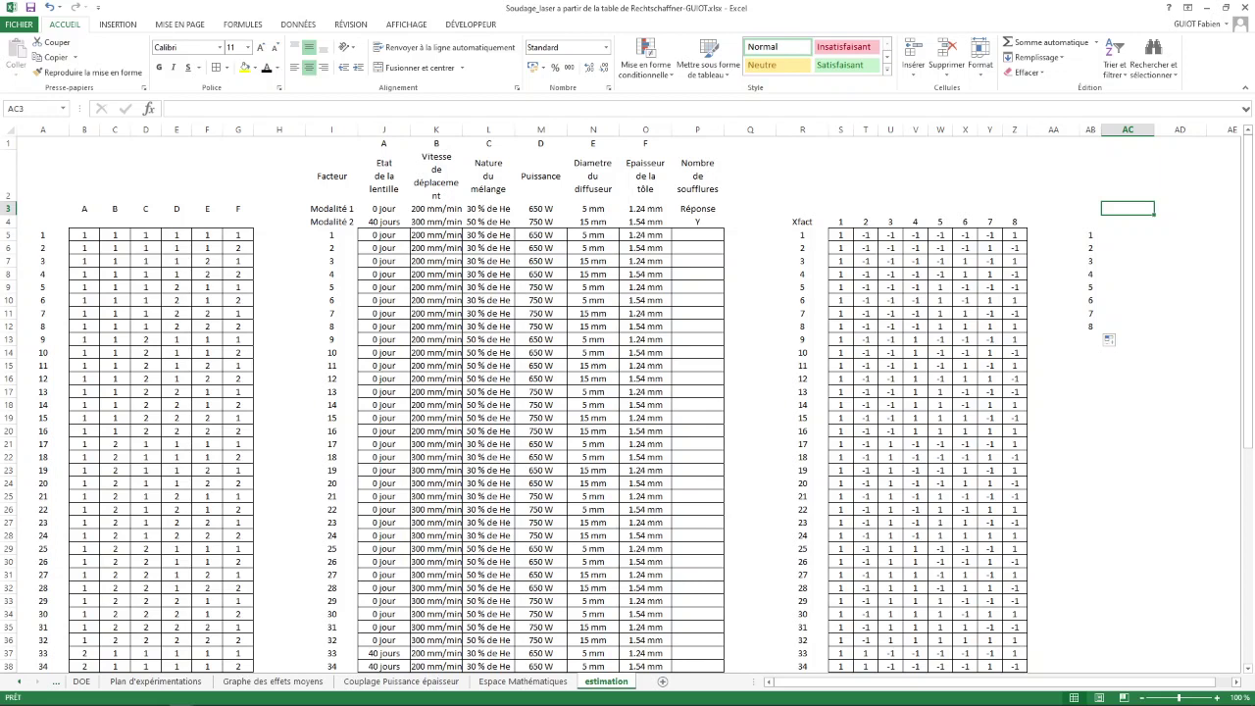
Enter the heading "Alim" in cell AC3.
{"action": "type", "text": "ALIM"}
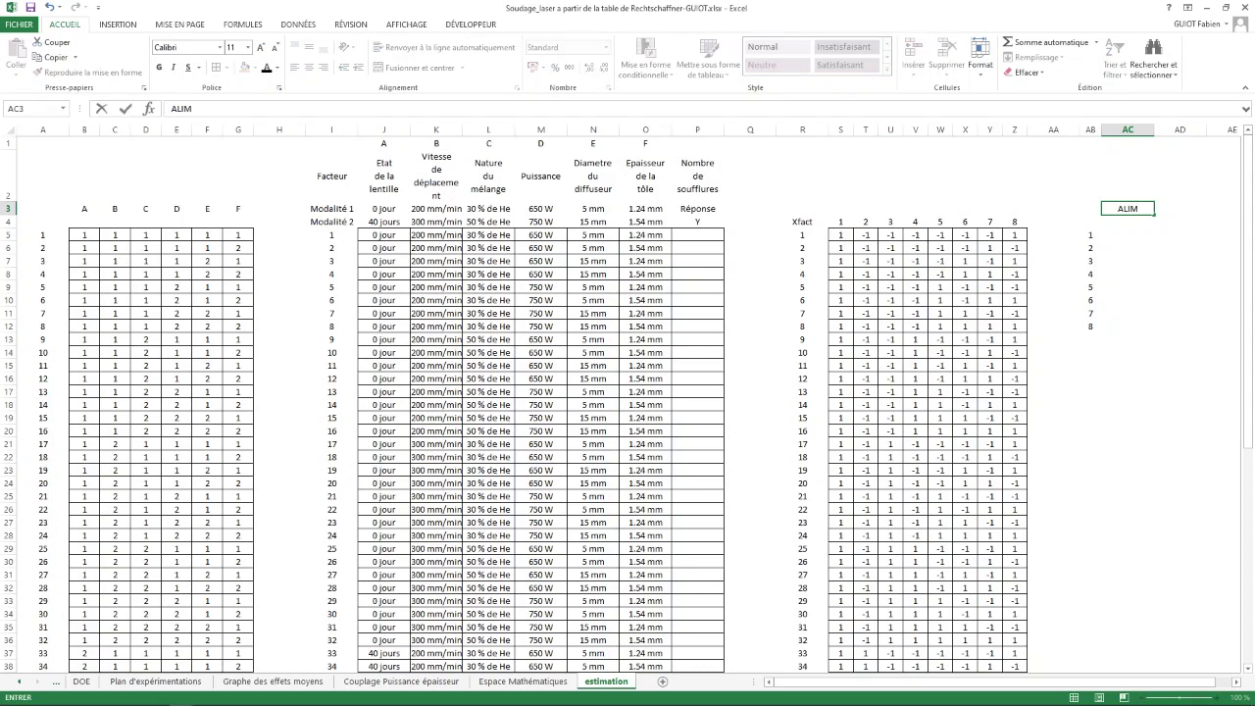
{"action": "key", "text": "BackSpace"}
{"action": "key", "text": "BackSpace"}
{"action": "key", "text": "BackSpace"}
{"action": "type", "text": "lim"}
{"action": "key", "text": "Return"}
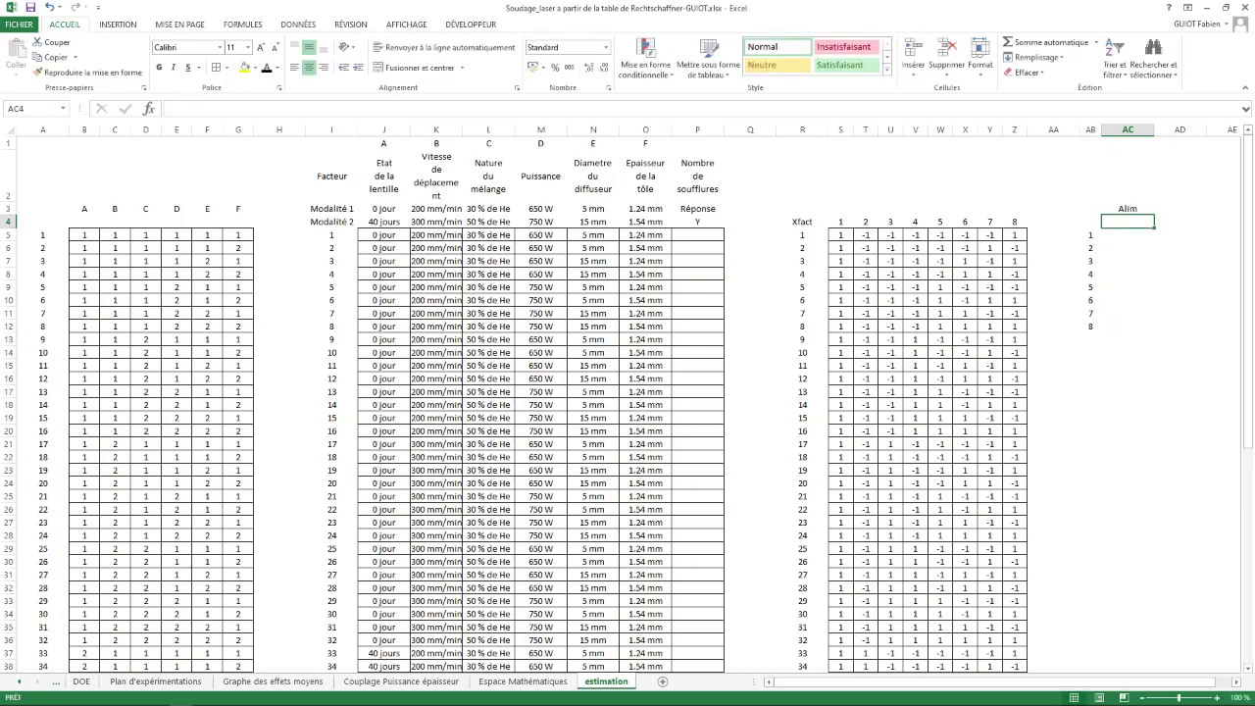
Copy the coefficient labels in S69:Z69, paste them transposed into AC5:AC12, and slightly narrow column AC.
{"action": "scroll", "coordinate": [627, 402], "scroll_direction": "down", "scroll_amount": 13}
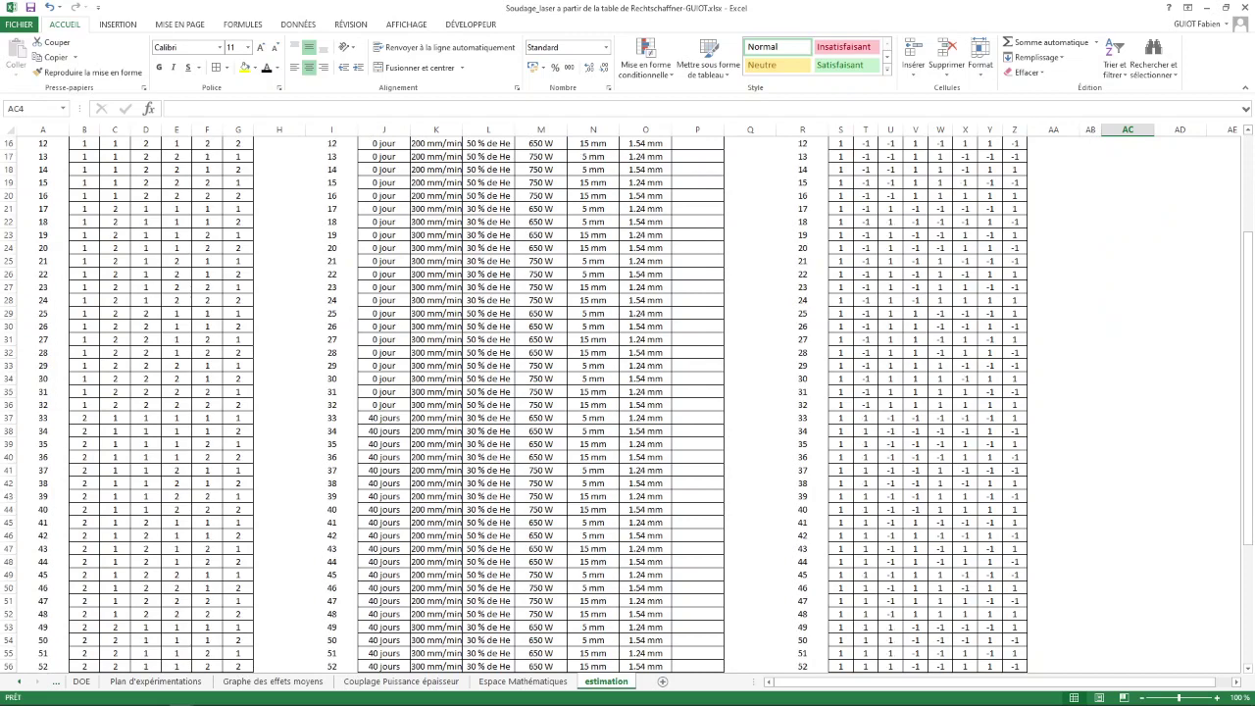
{"action": "scroll", "coordinate": [627, 402], "scroll_direction": "down", "scroll_amount": 3}
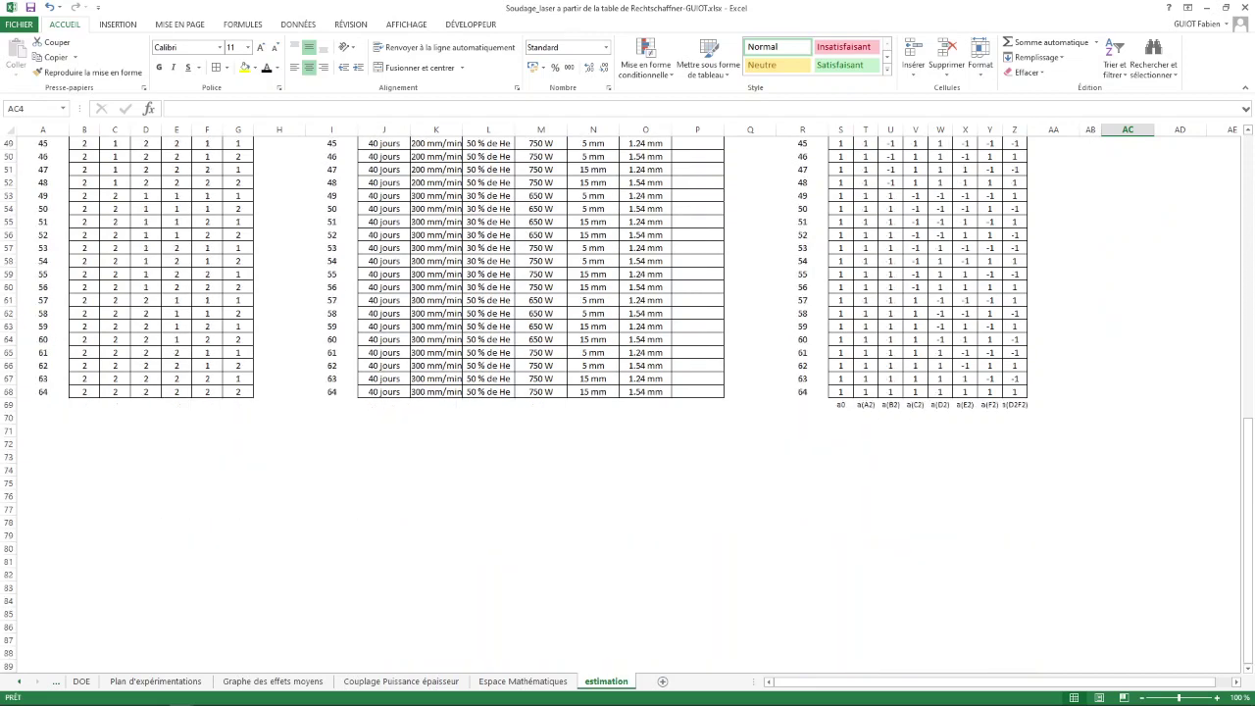
{"action": "left_click_drag", "start_coordinate": [840, 404], "coordinate": [1015, 405]}
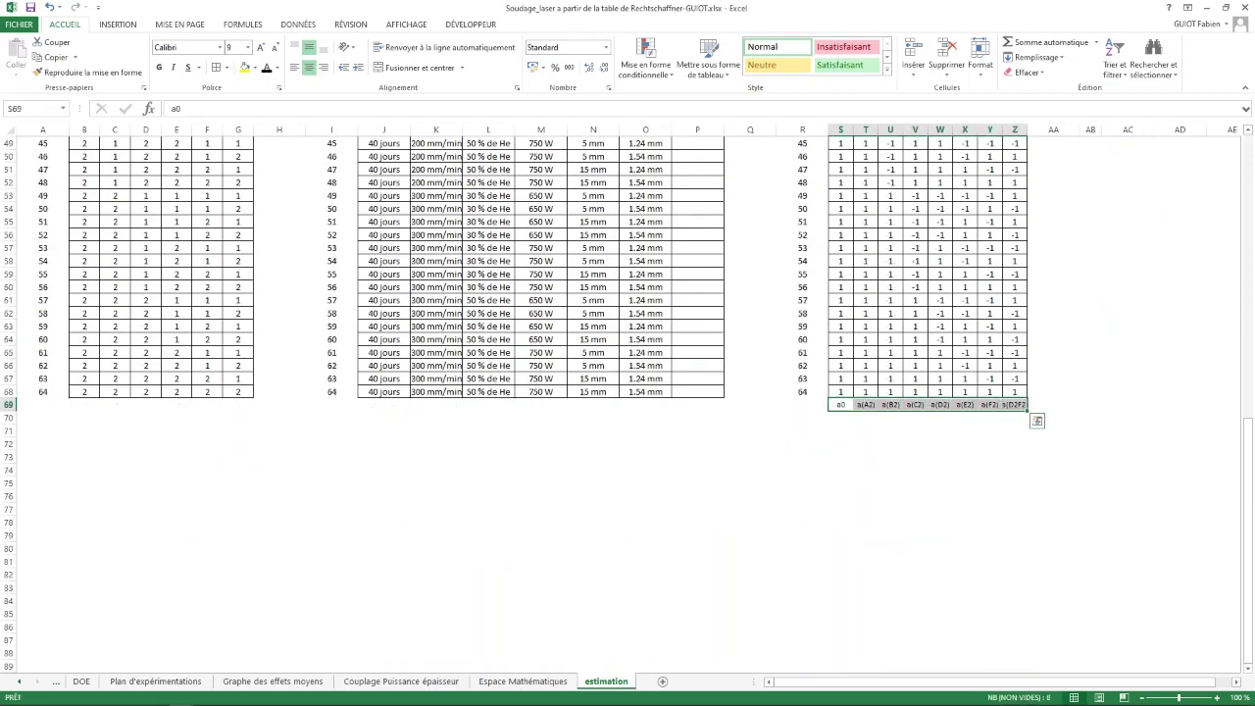
{"action": "key", "text": "ctrl+c"}
{"action": "scroll", "coordinate": [628, 402], "scroll_direction": "up", "scroll_amount": 15}
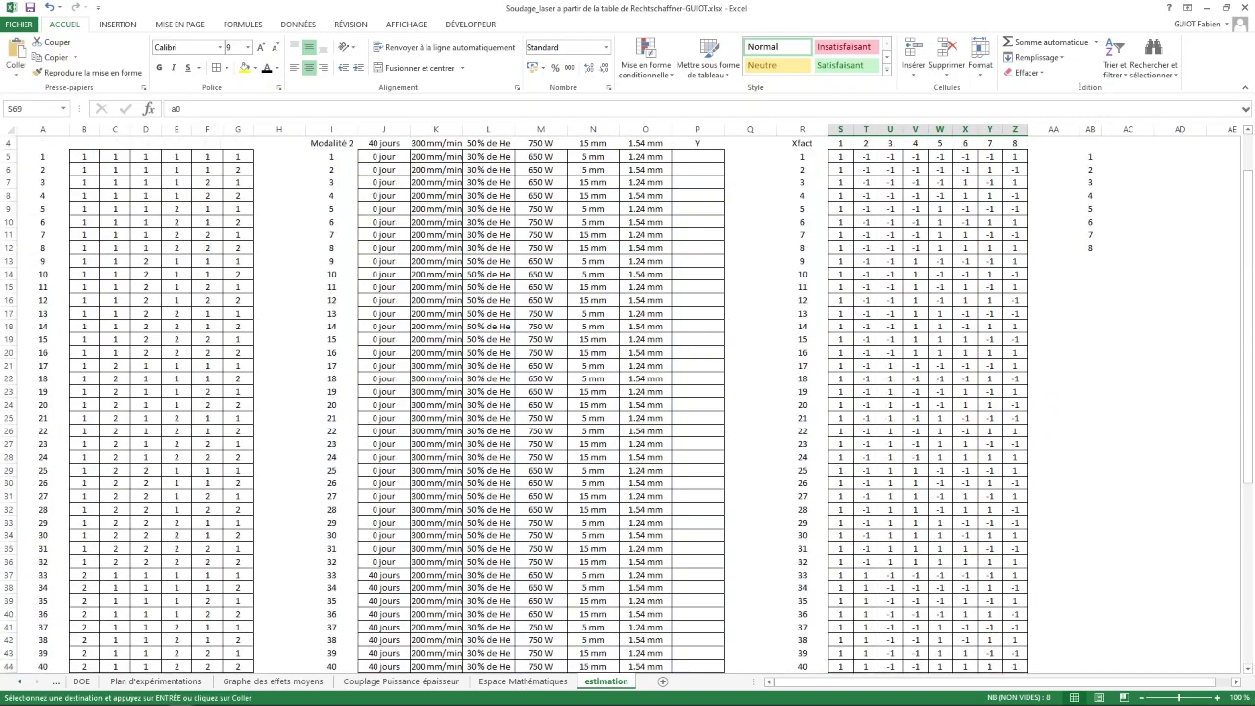
{"action": "scroll", "coordinate": [628, 402], "scroll_direction": "up", "scroll_amount": 1}
{"action": "left_click", "coordinate": [1127, 238]}
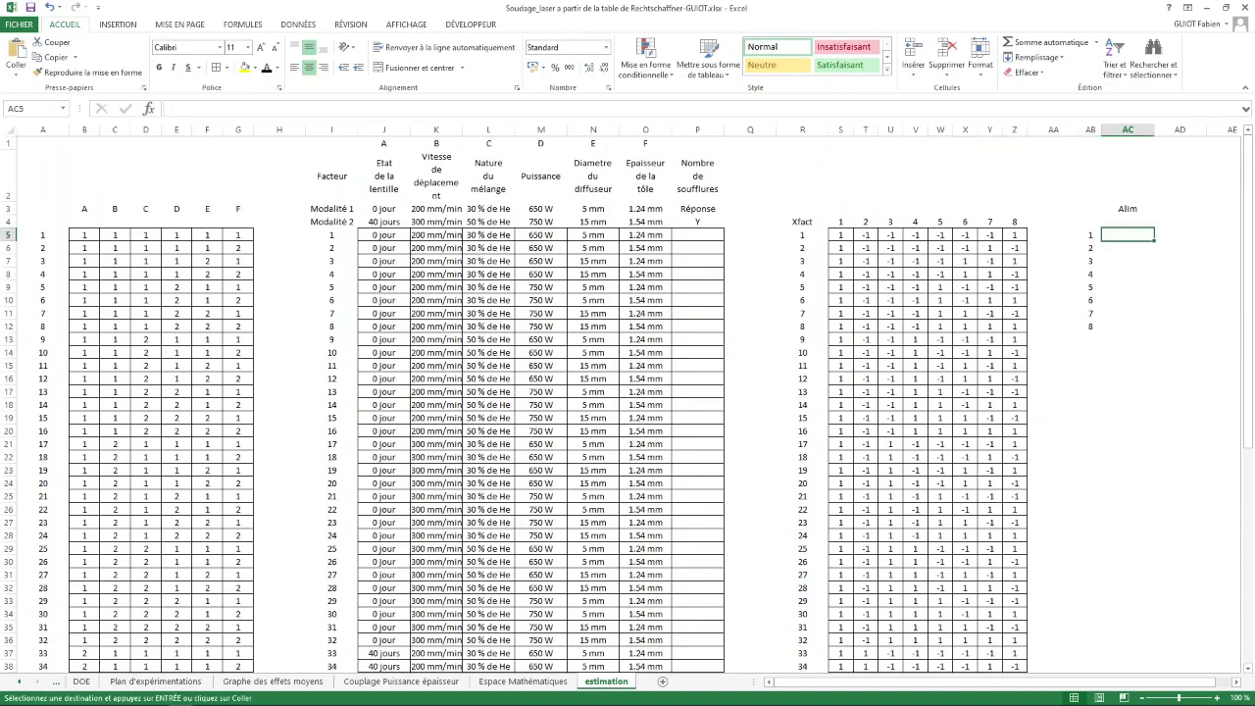
{"action": "right_click", "coordinate": [1128, 234]}
{"action": "left_click", "coordinate": [1079, 291]}
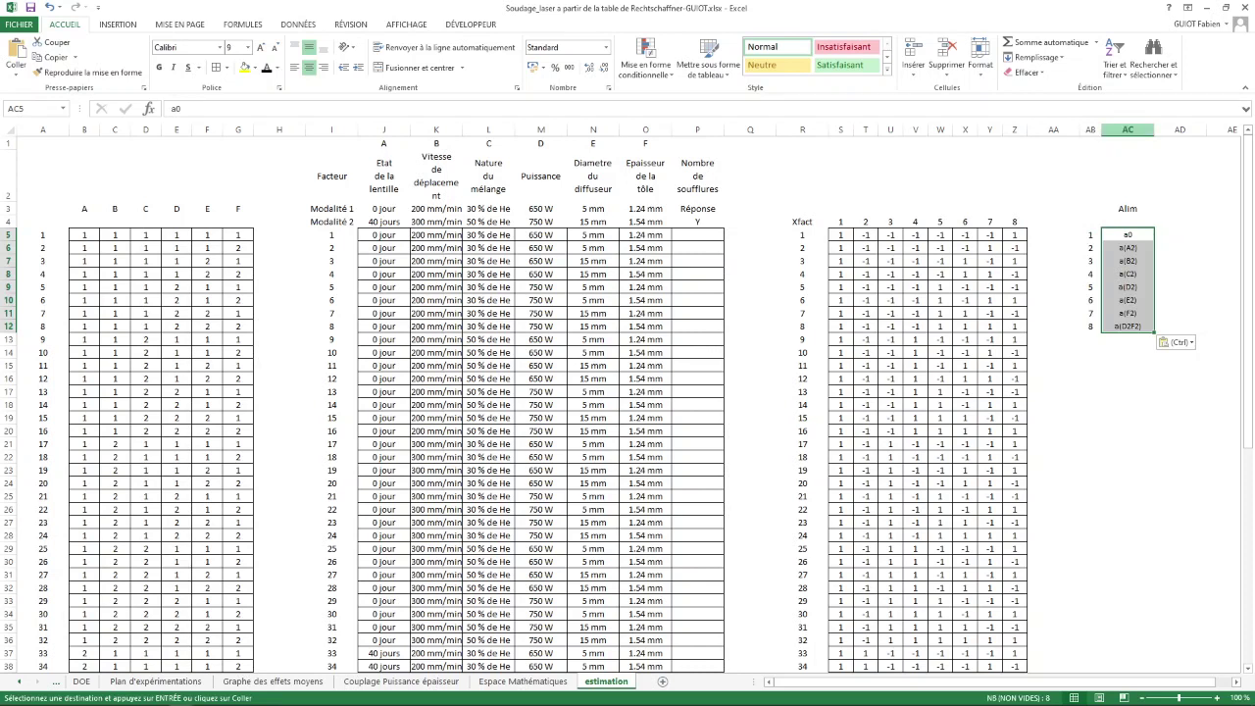
{"action": "left_click_drag", "start_coordinate": [1153, 128], "coordinate": [1146, 129]}
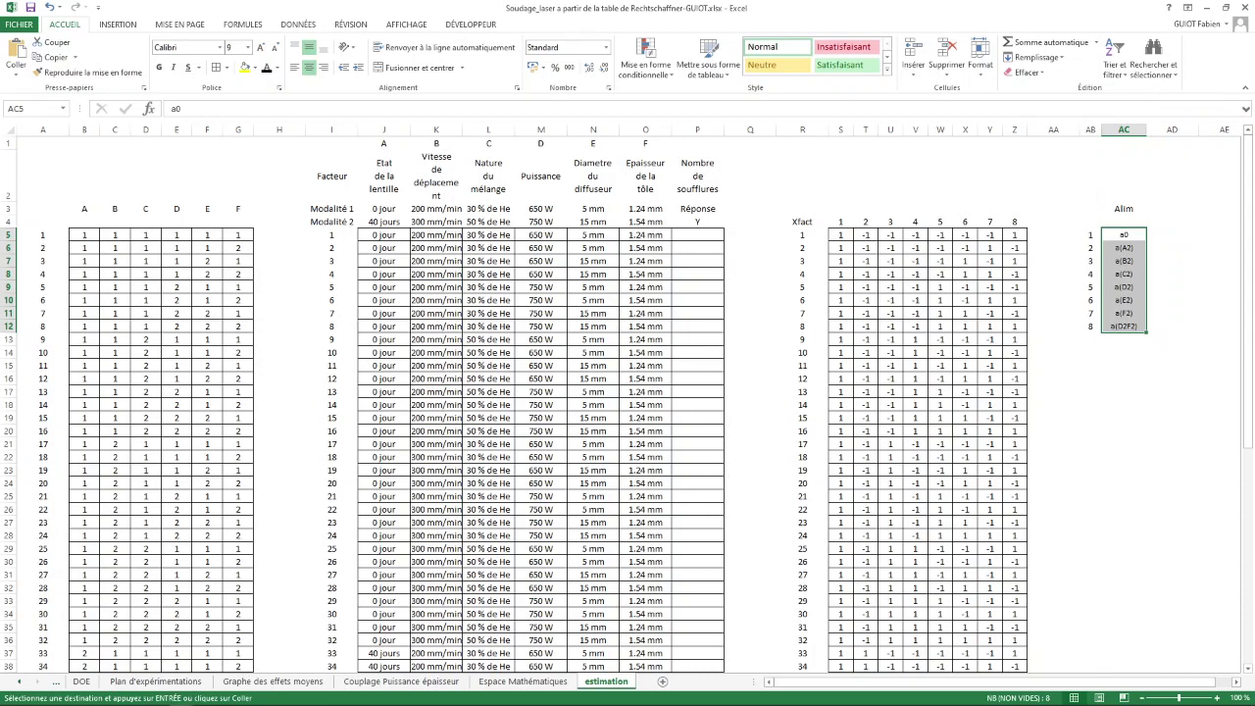
Link AD5 to cell BA2 of the "Espace Mathématiques" sheet and fill the formula down to AD11.
{"action": "left_click", "coordinate": [1171, 234]}
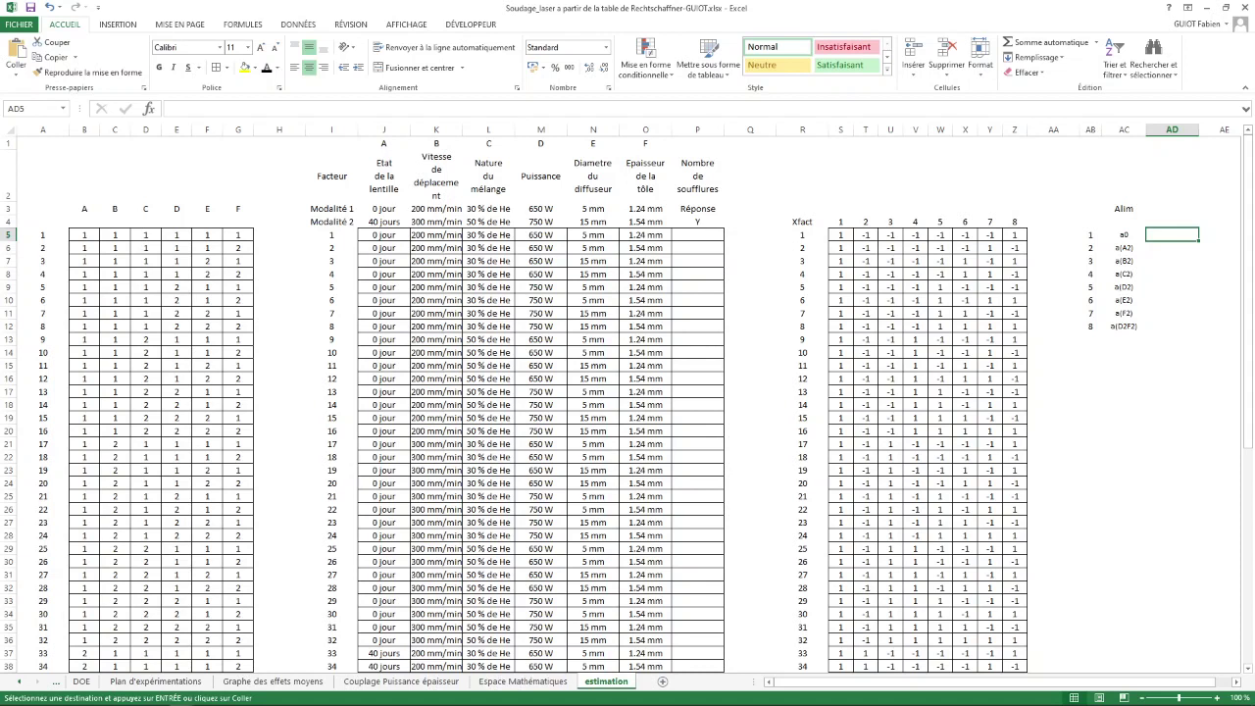
{"action": "type", "text": "="}
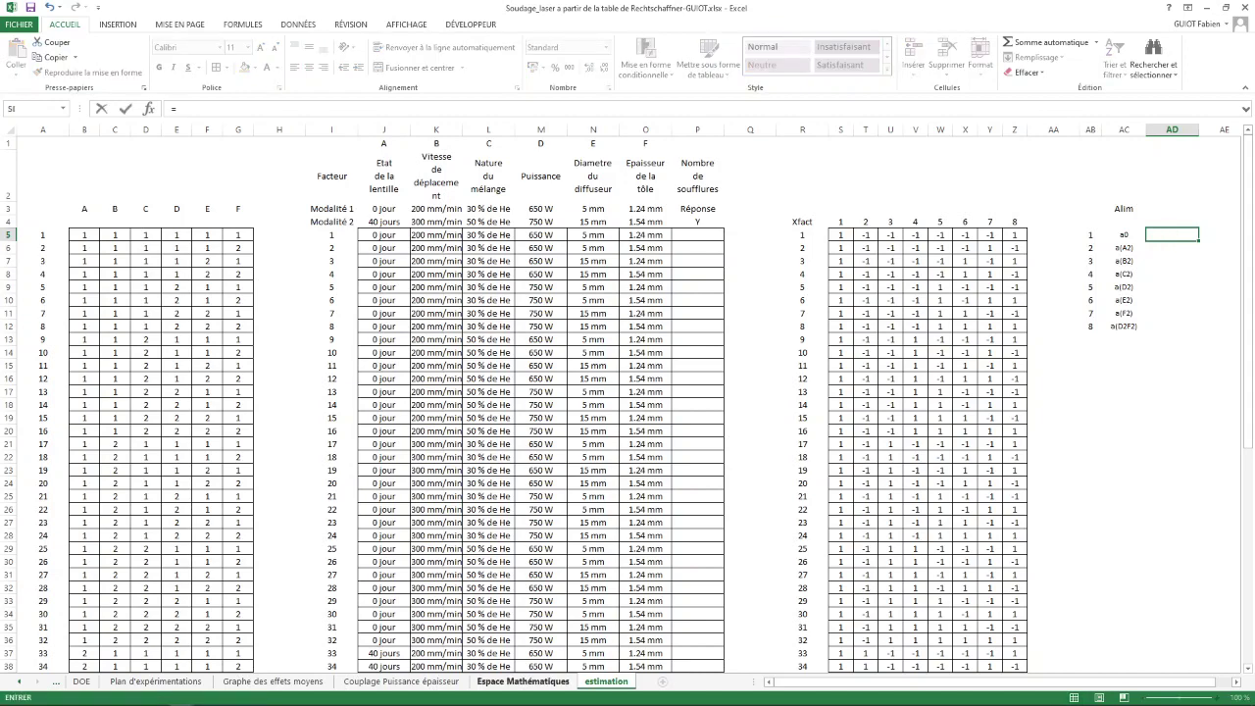
{"action": "left_click", "coordinate": [523, 680]}
{"action": "left_click", "coordinate": [1219, 175]}
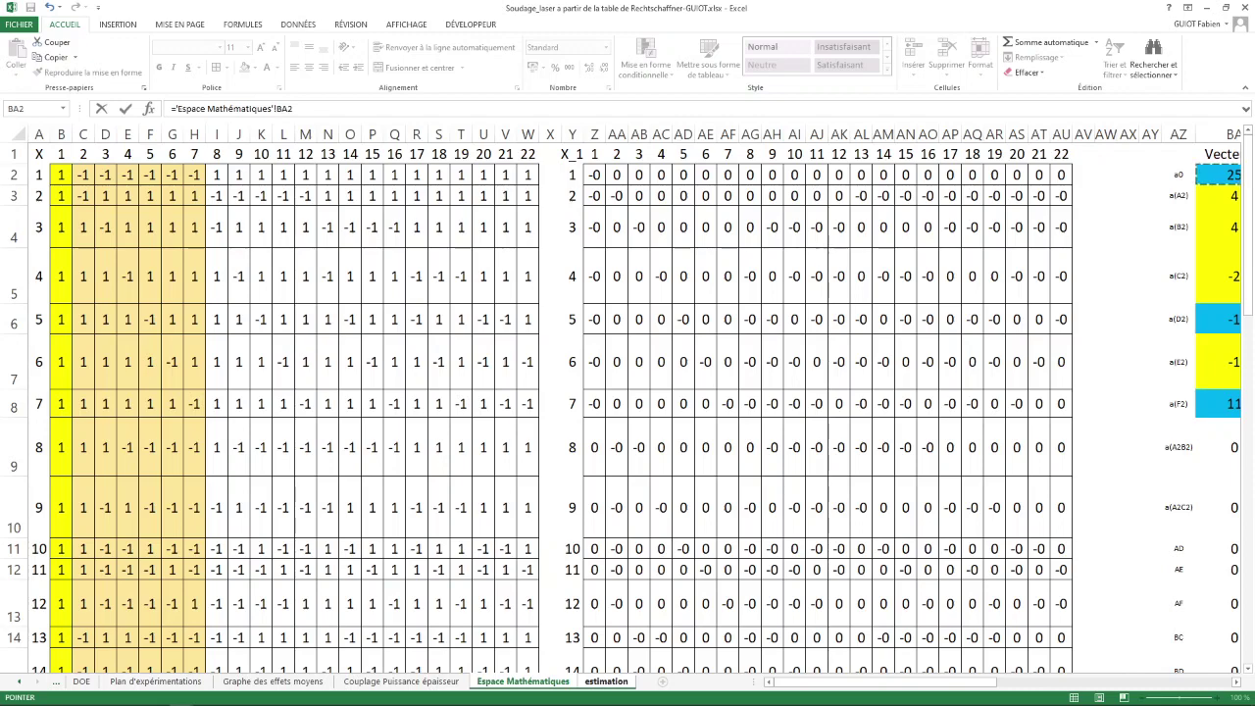
{"action": "key", "text": "Return"}
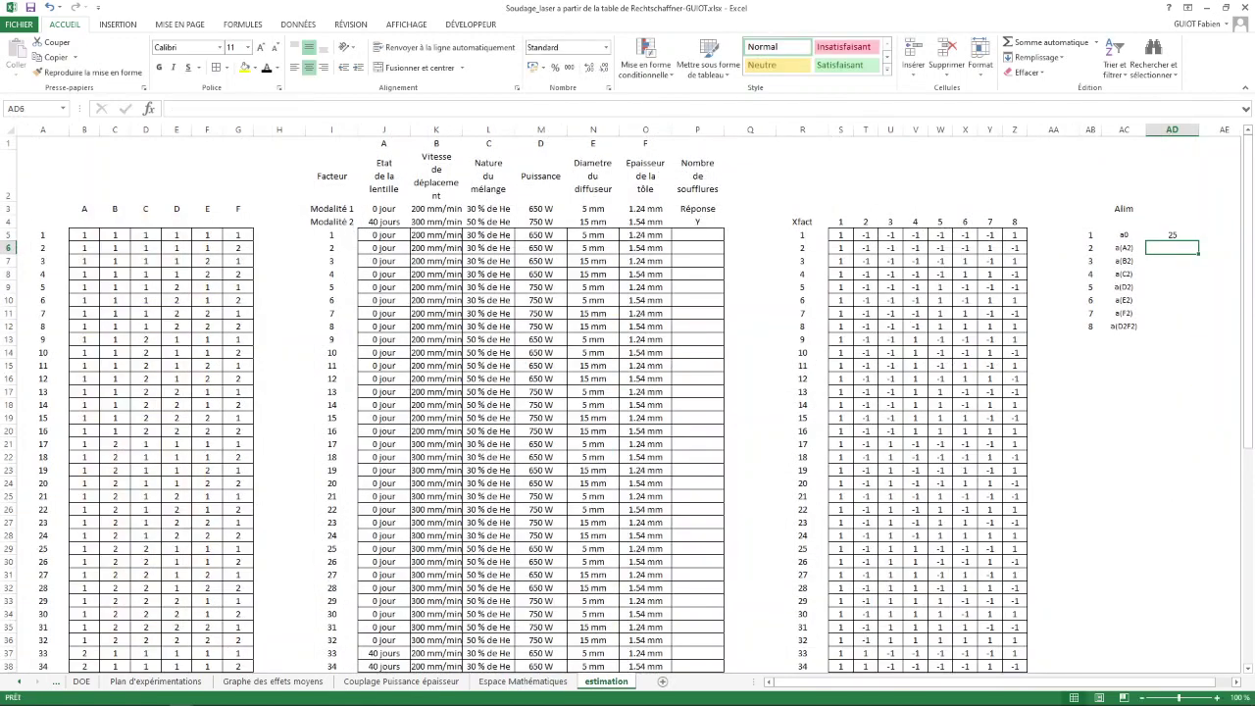
{"action": "left_click", "coordinate": [1171, 235]}
{"action": "left_click_drag", "start_coordinate": [1198, 239], "coordinate": [1191, 316]}
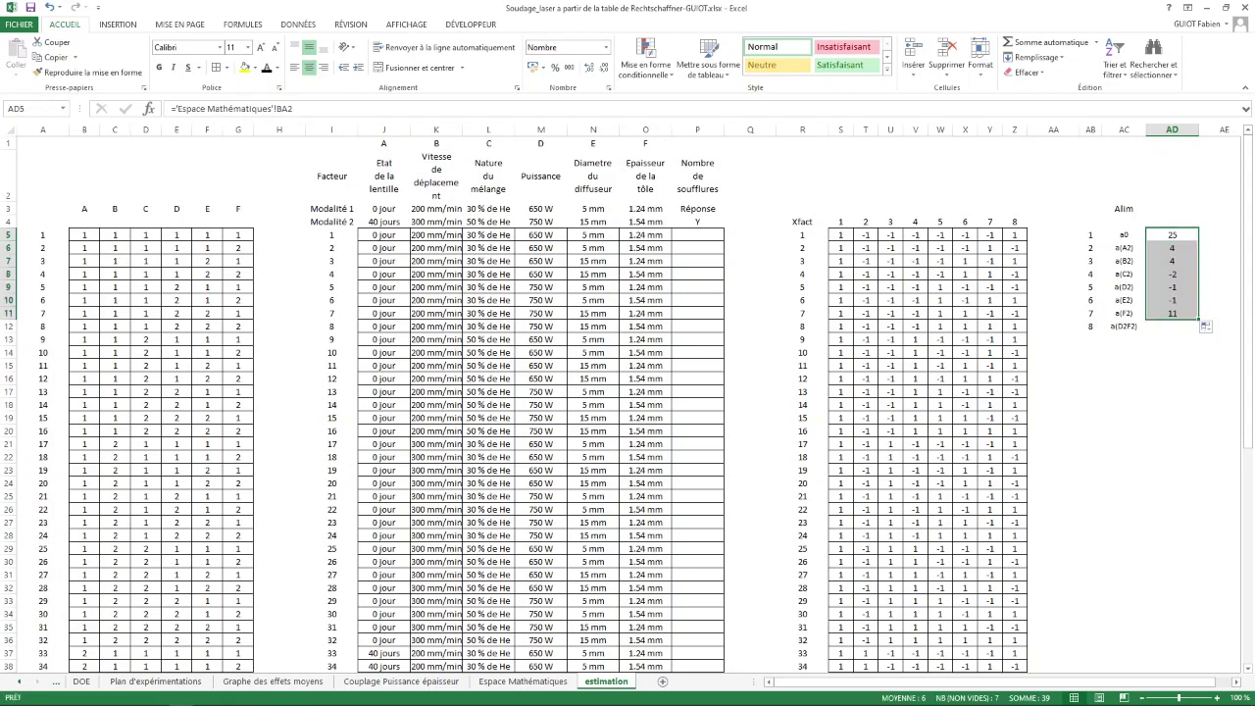
Link AD12 to the a(D2F2) coefficient in column BA of the "Espace Mathématiques" sheet, and select AD5:AD12.
{"action": "left_click", "coordinate": [1172, 327]}
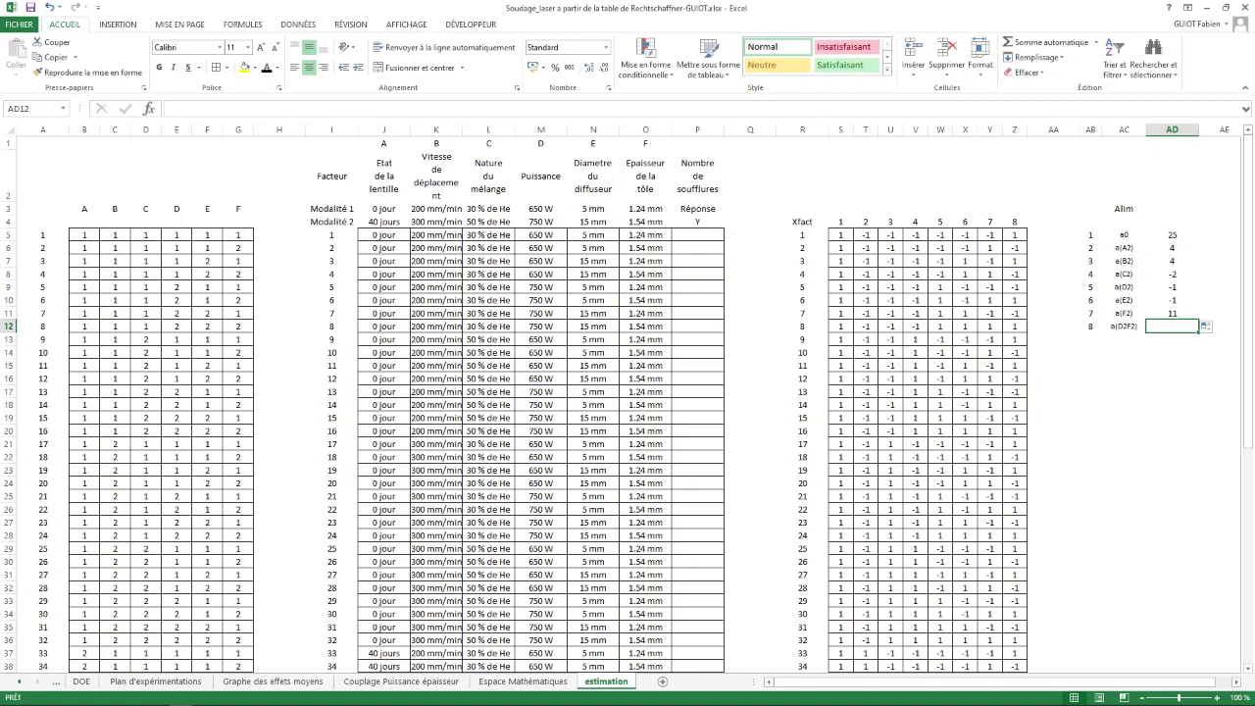
{"action": "type", "text": "="}
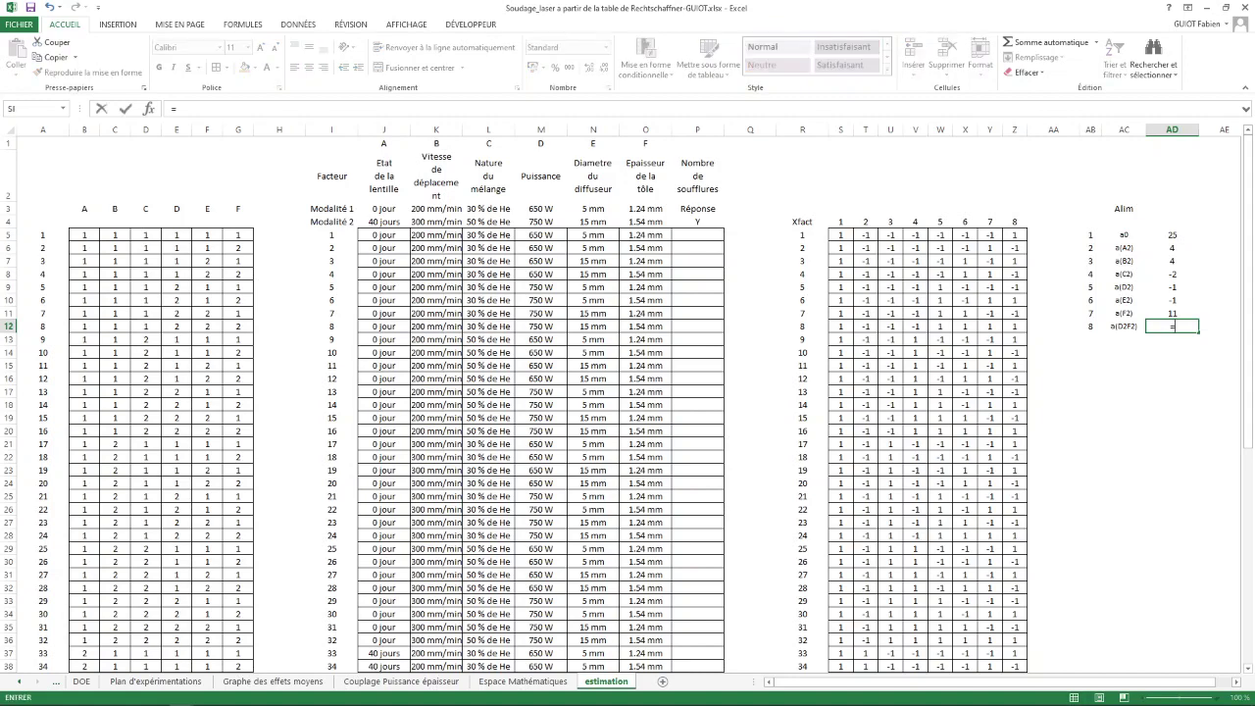
{"action": "left_click", "coordinate": [522, 680]}
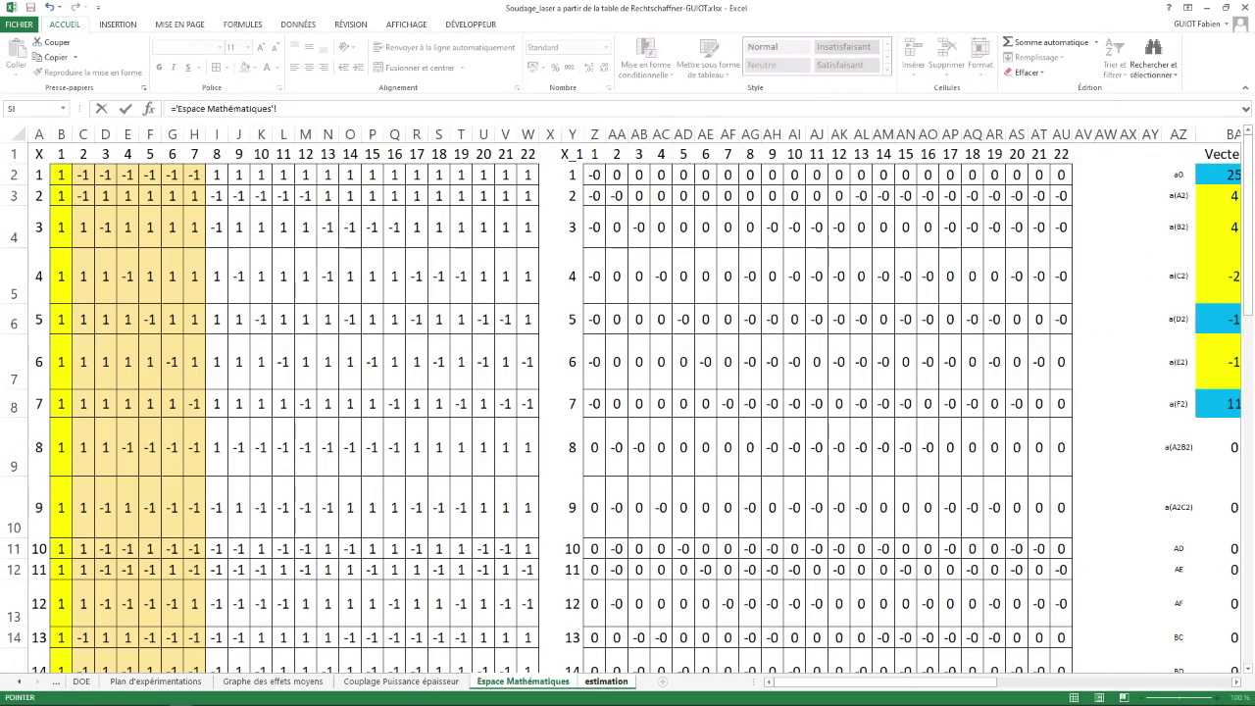
{"action": "scroll", "coordinate": [628, 392], "scroll_direction": "down", "scroll_amount": 5}
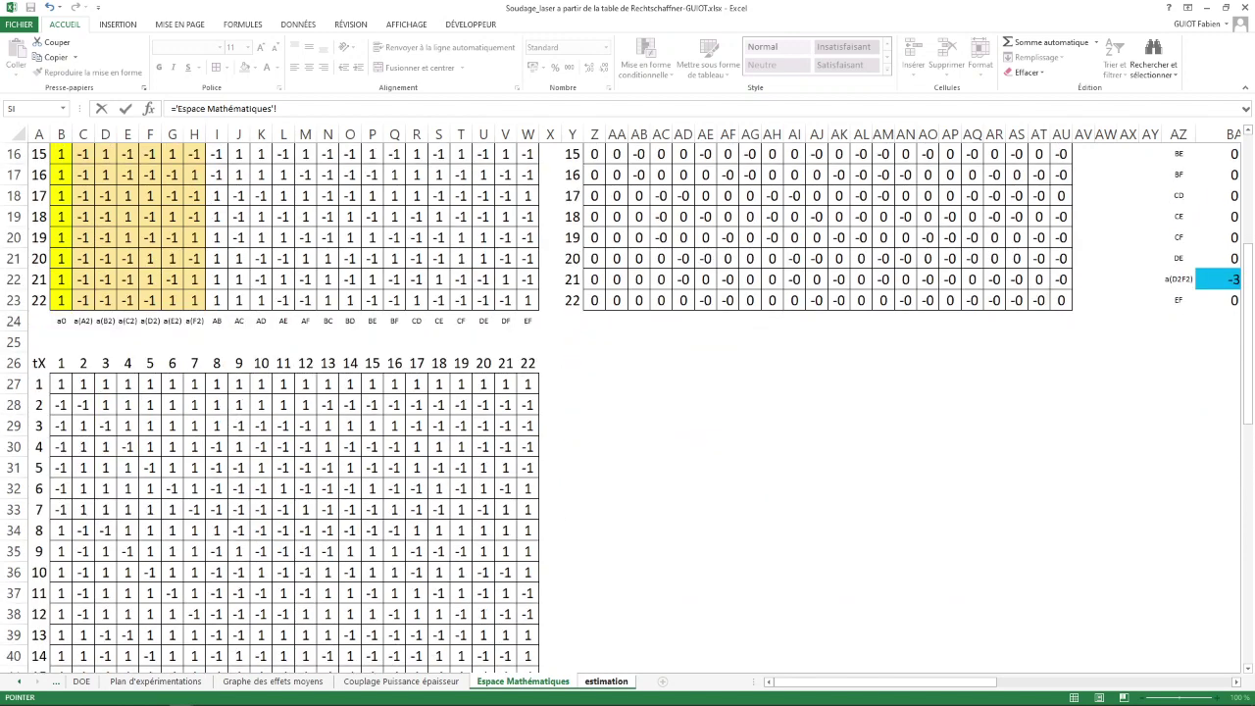
{"action": "left_click", "coordinate": [1218, 279]}
{"action": "key", "text": "Return"}
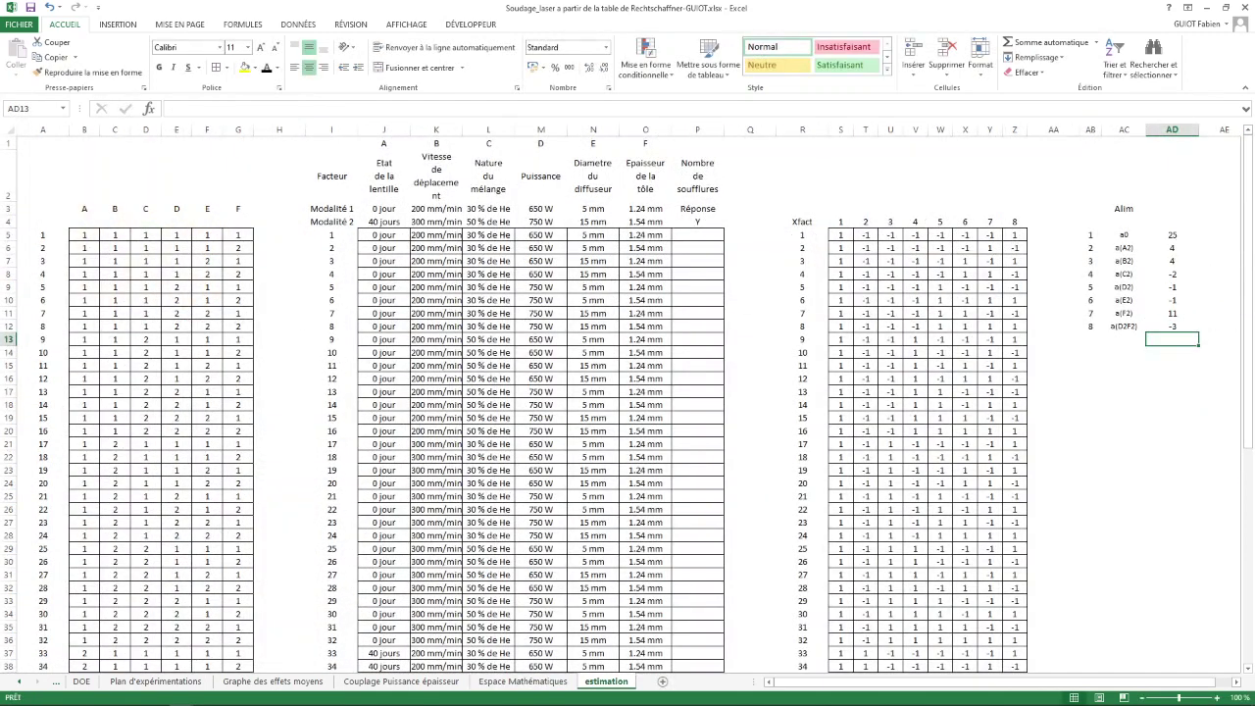
{"action": "left_click_drag", "start_coordinate": [1171, 234], "coordinate": [1172, 326]}
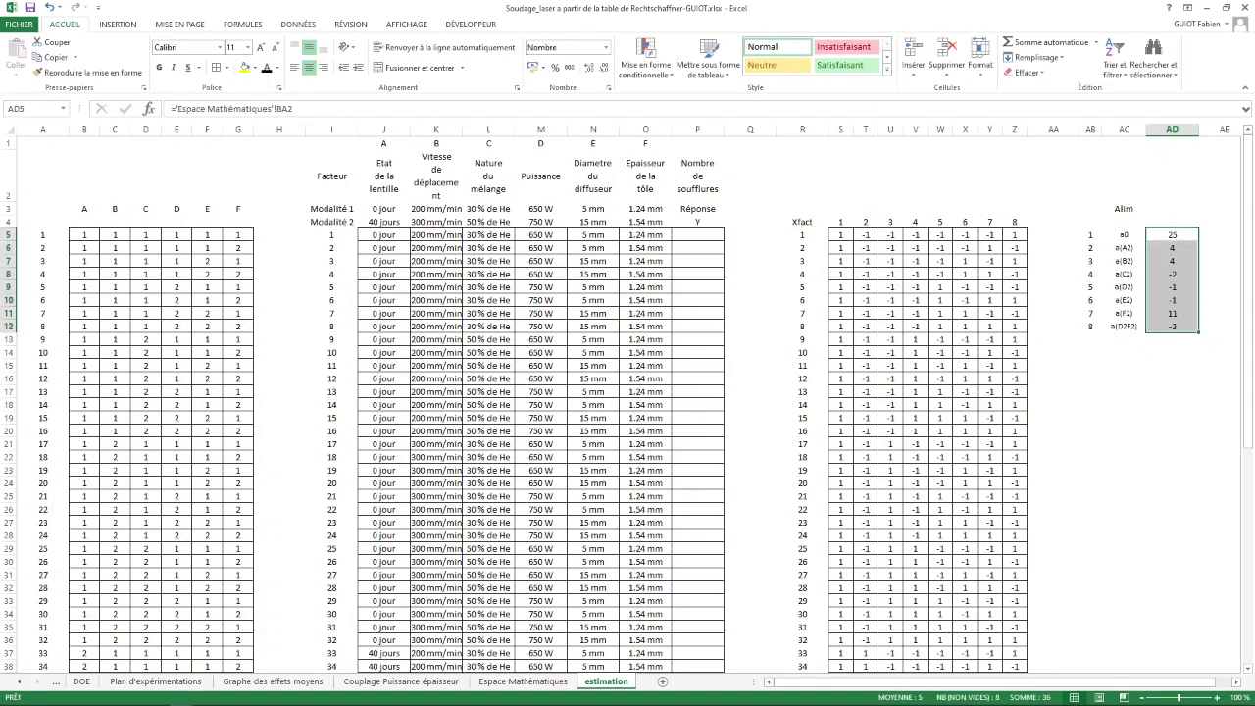
{"action": "key", "text": "alt+Tab"}
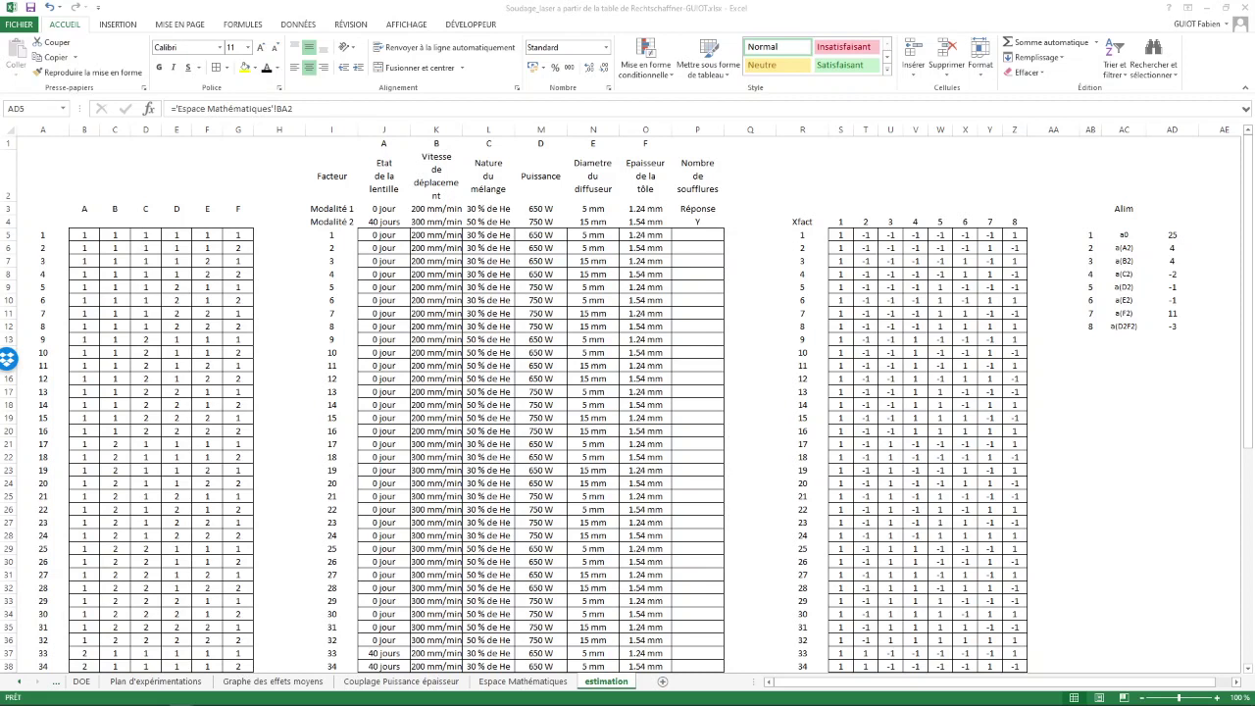
Name the coefficient range AD5:AD12 "Alim" and slightly narrow column AD.
{"action": "key", "text": "alt+Tab"}
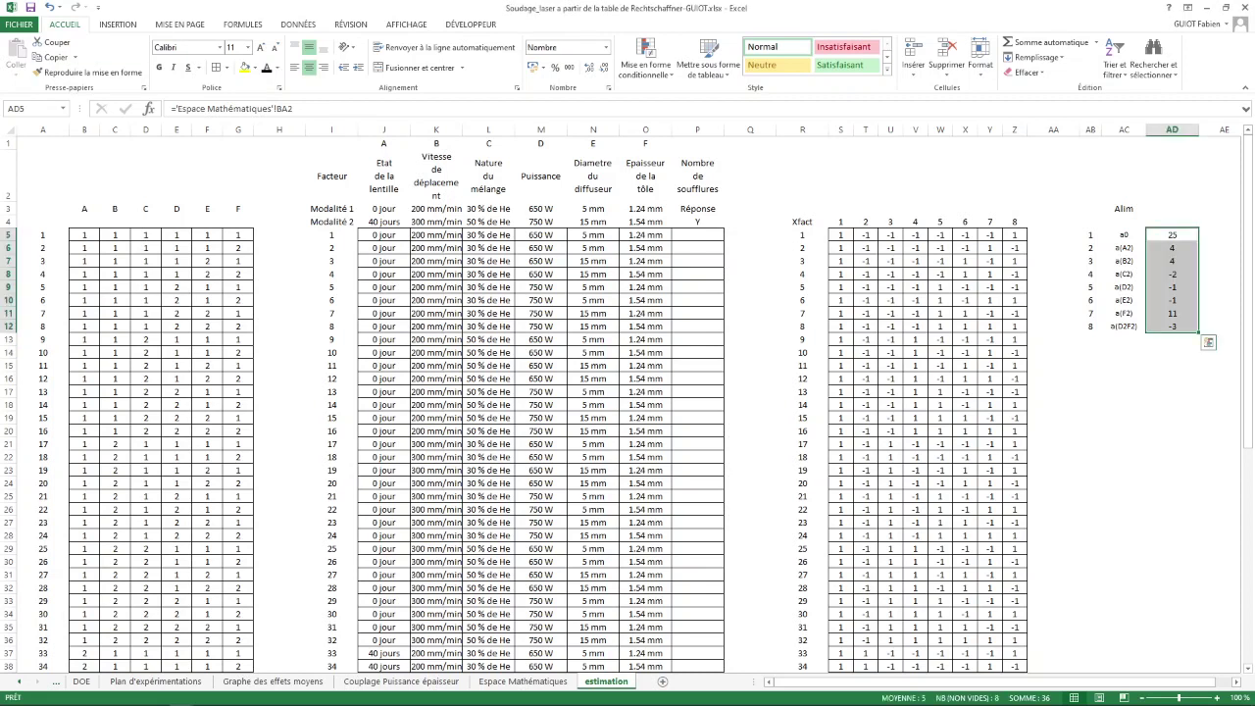
{"action": "left_click", "coordinate": [21, 109]}
{"action": "type", "text": "Alim"}
{"action": "key", "text": "Return"}
{"action": "left_click_drag", "start_coordinate": [1199, 129], "coordinate": [1187, 130]}
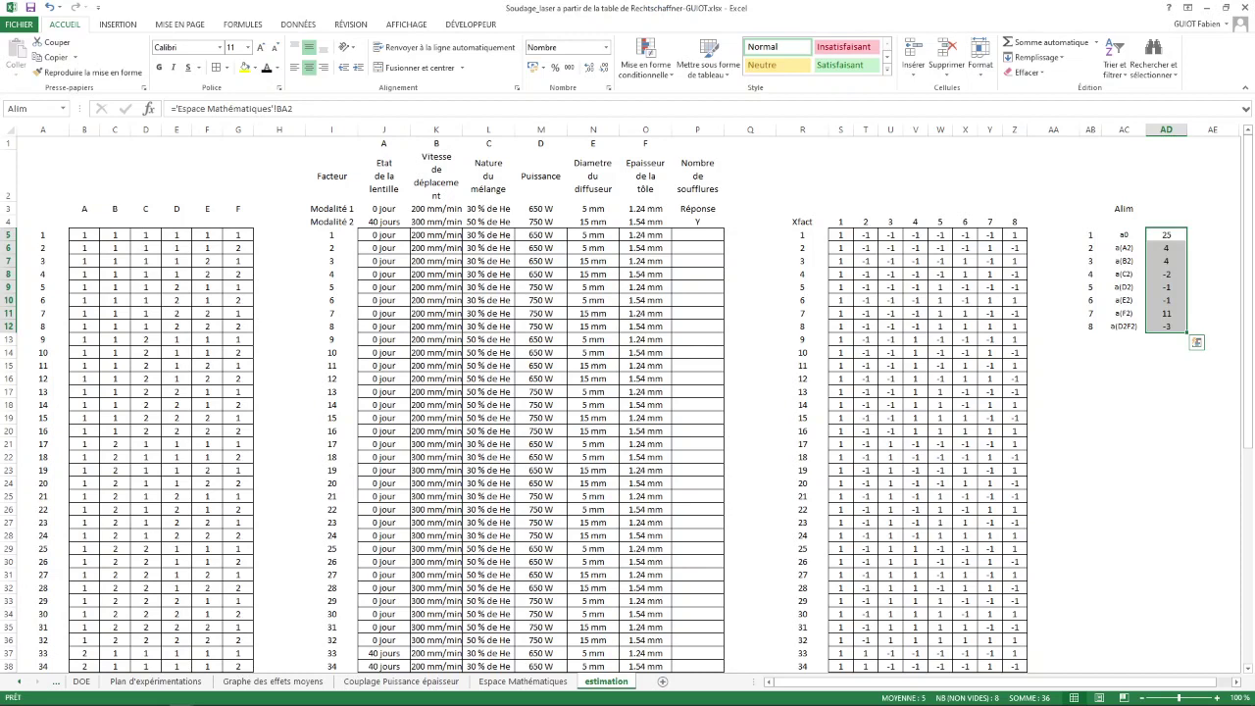
Check the response range on the "Plan d'expérimentations" sheet, and name P5:P68 on the "estimation" sheet "y_Fact".
{"action": "left_click", "coordinate": [698, 236]}
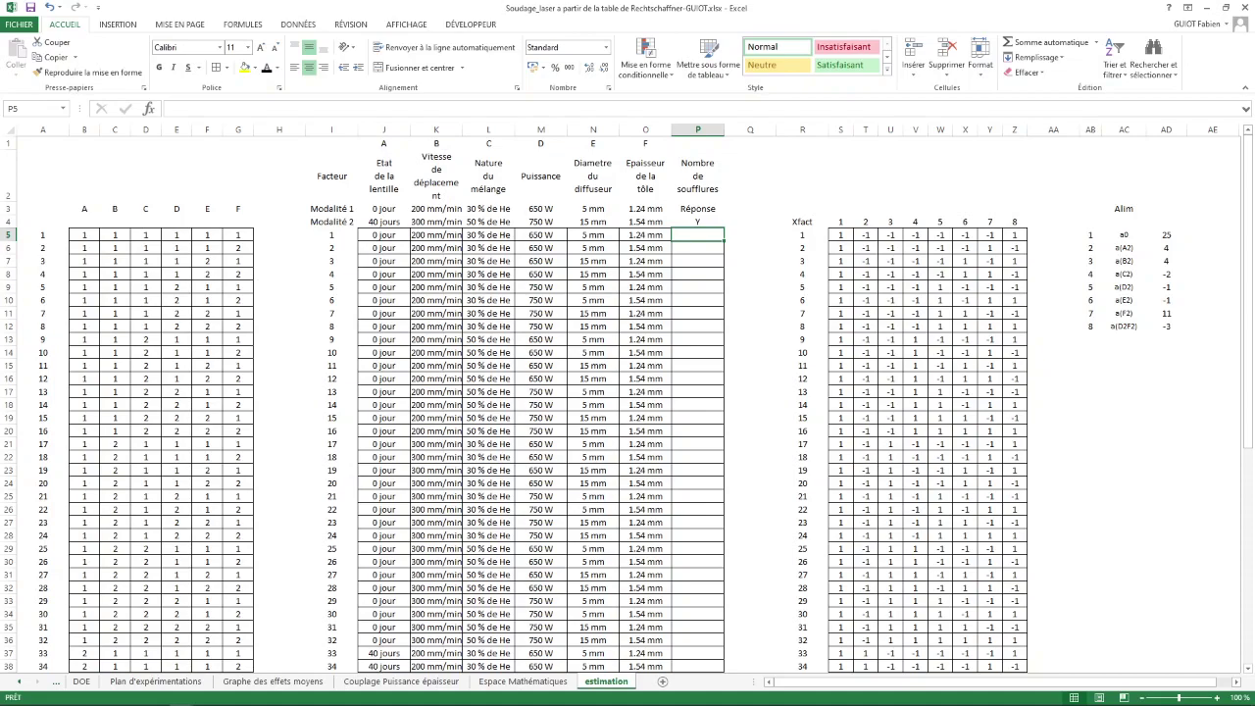
{"action": "left_click_drag", "start_coordinate": [697, 234], "coordinate": [725, 649]}
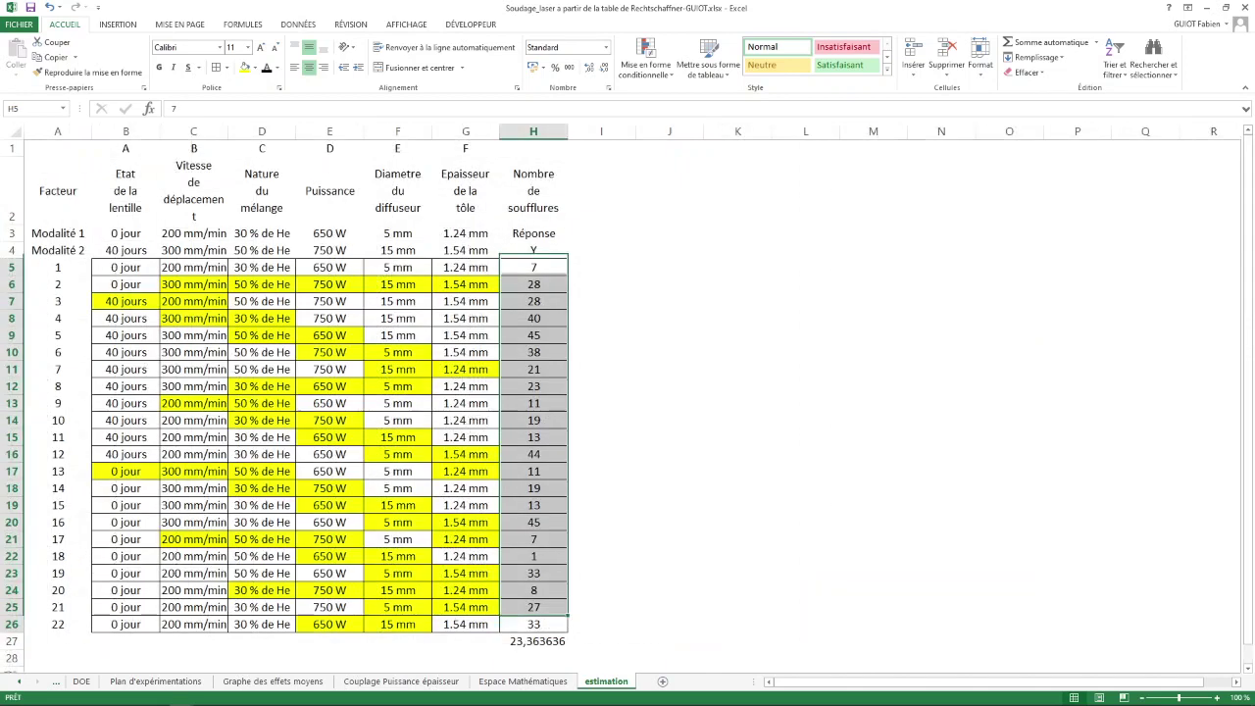
{"action": "left_click", "coordinate": [154, 680]}
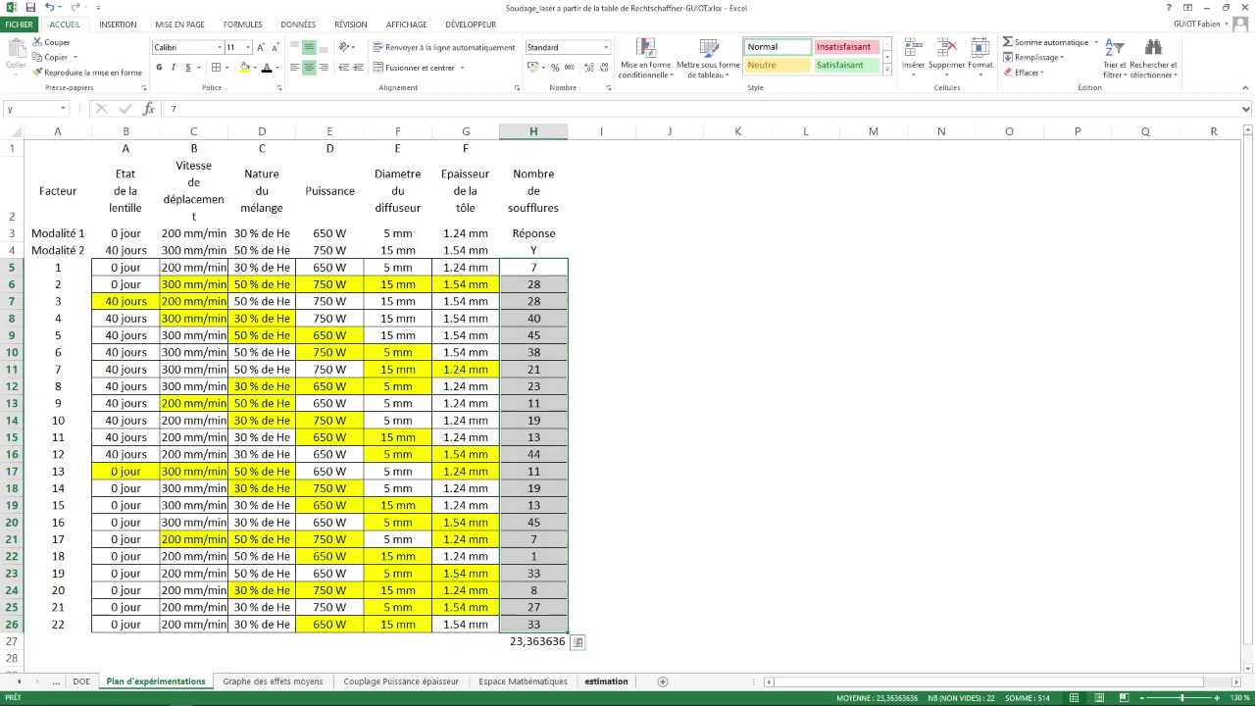
{"action": "left_click", "coordinate": [606, 680]}
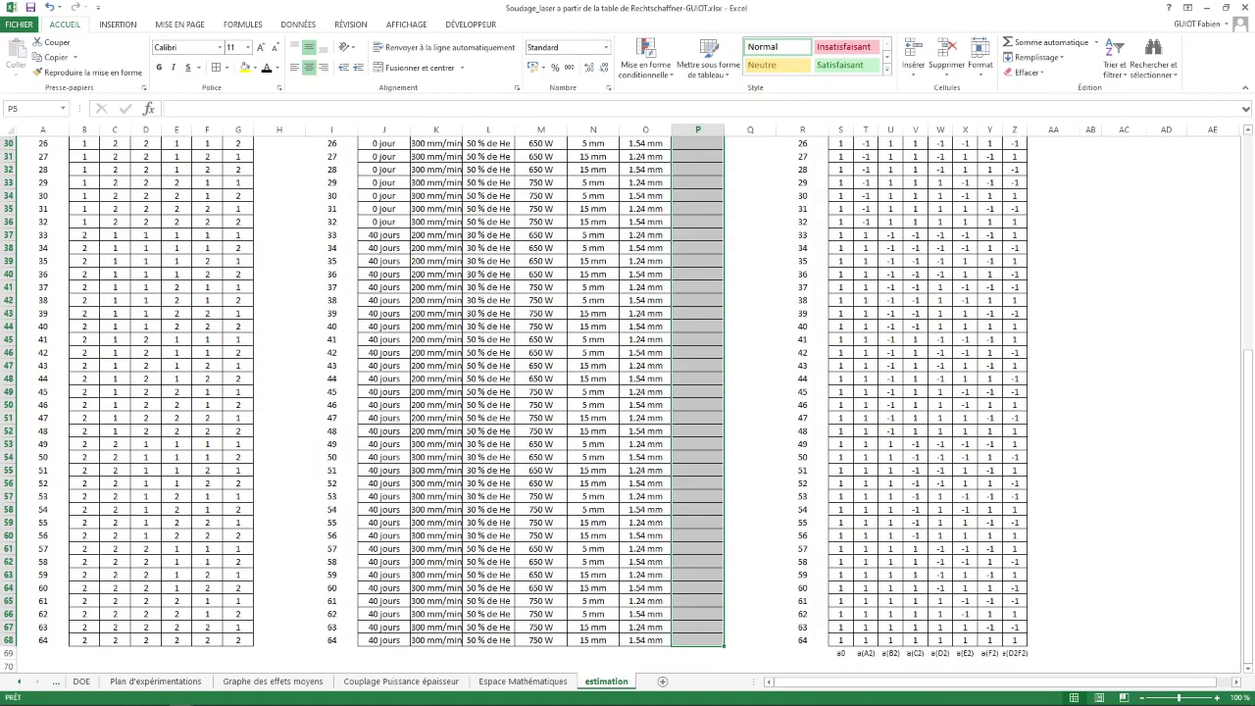
{"action": "scroll", "coordinate": [627, 392], "scroll_direction": "up", "scroll_amount": 10}
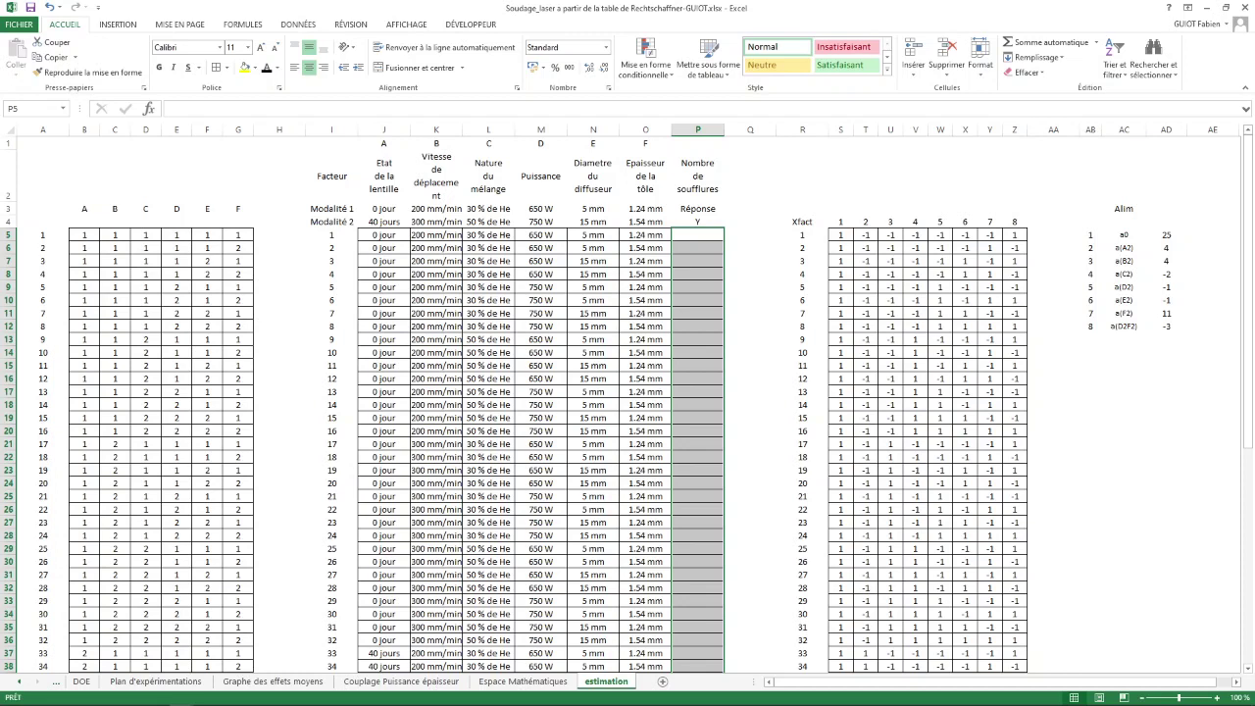
{"action": "left_click", "coordinate": [31, 109]}
{"action": "type", "text": "Y_Fact"}
{"action": "key", "text": "Return"}
{"action": "key", "text": "shift+F3"}
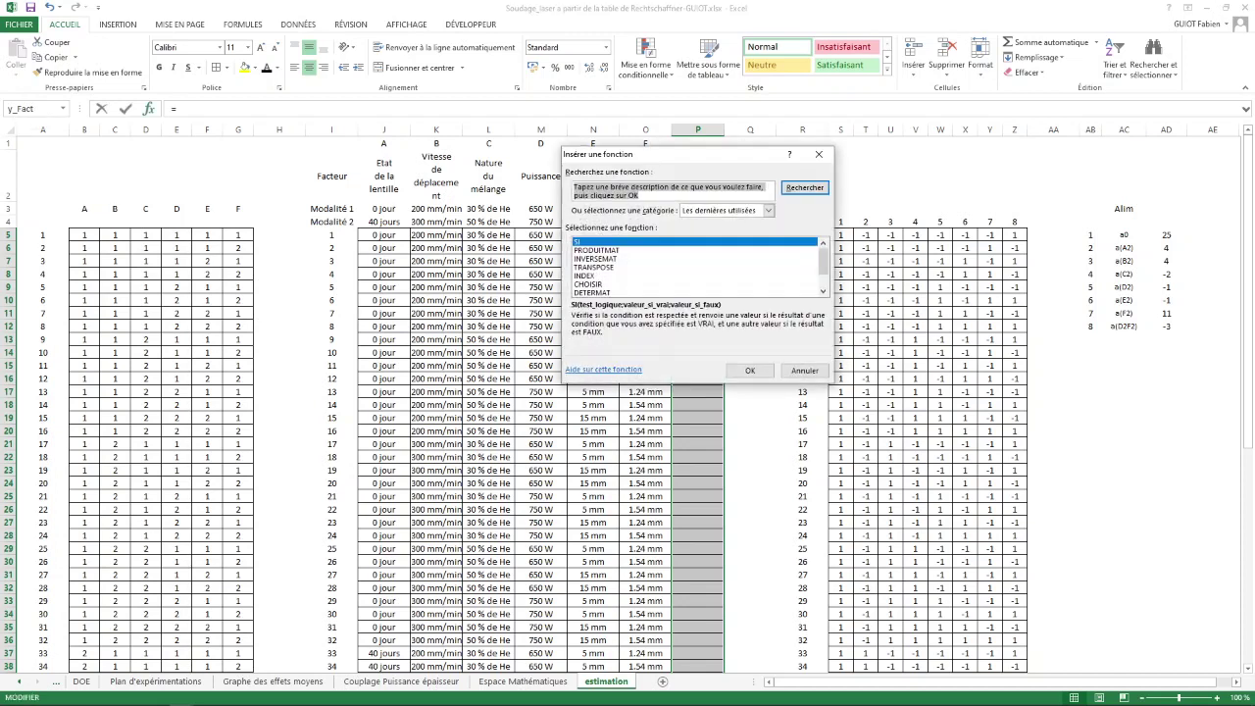
{"action": "left_click", "coordinate": [596, 249]}
{"action": "left_click", "coordinate": [750, 371]}
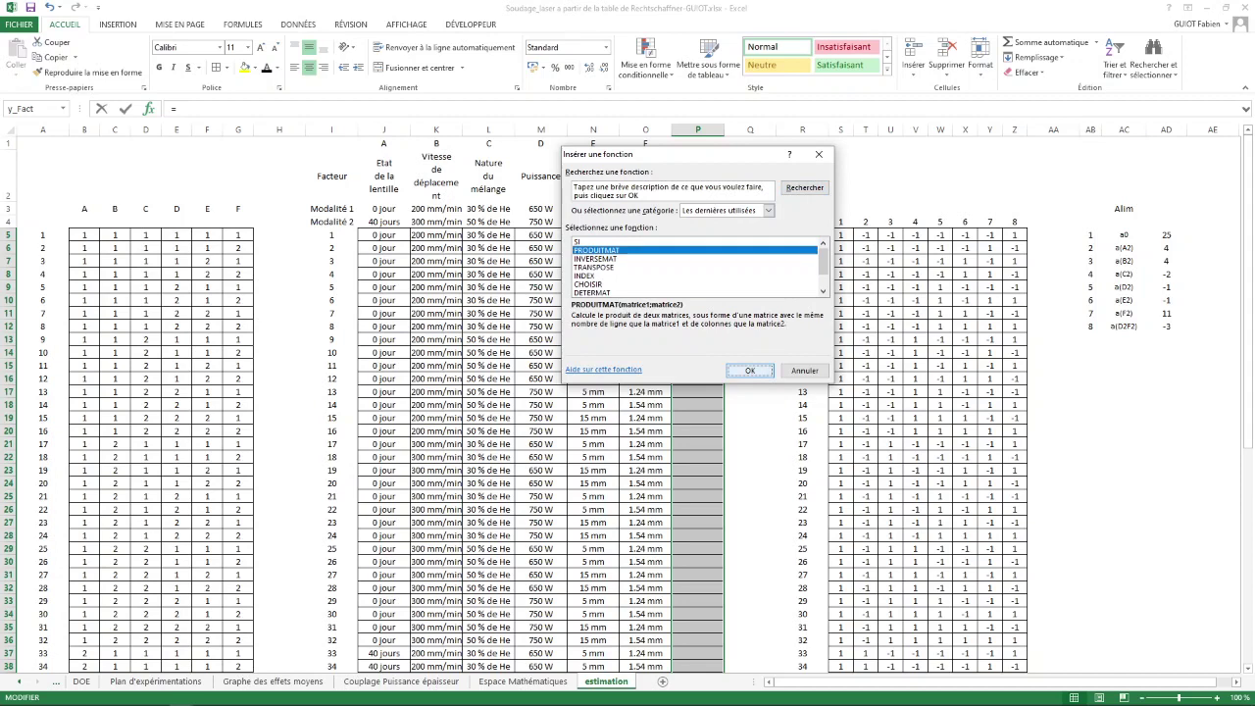
{"action": "key", "text": "Return"}
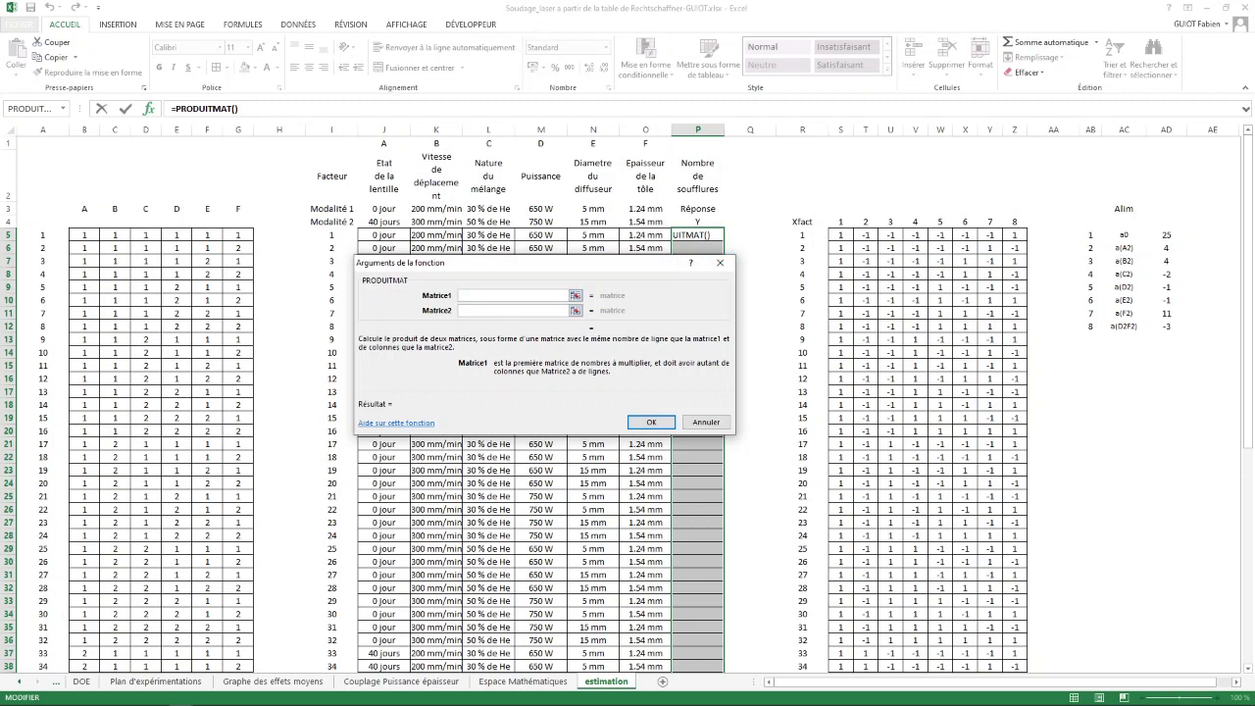
{"action": "type", "text": "xfact"}
{"action": "left_click", "coordinate": [706, 423]}
{"action": "key", "text": "Escape"}
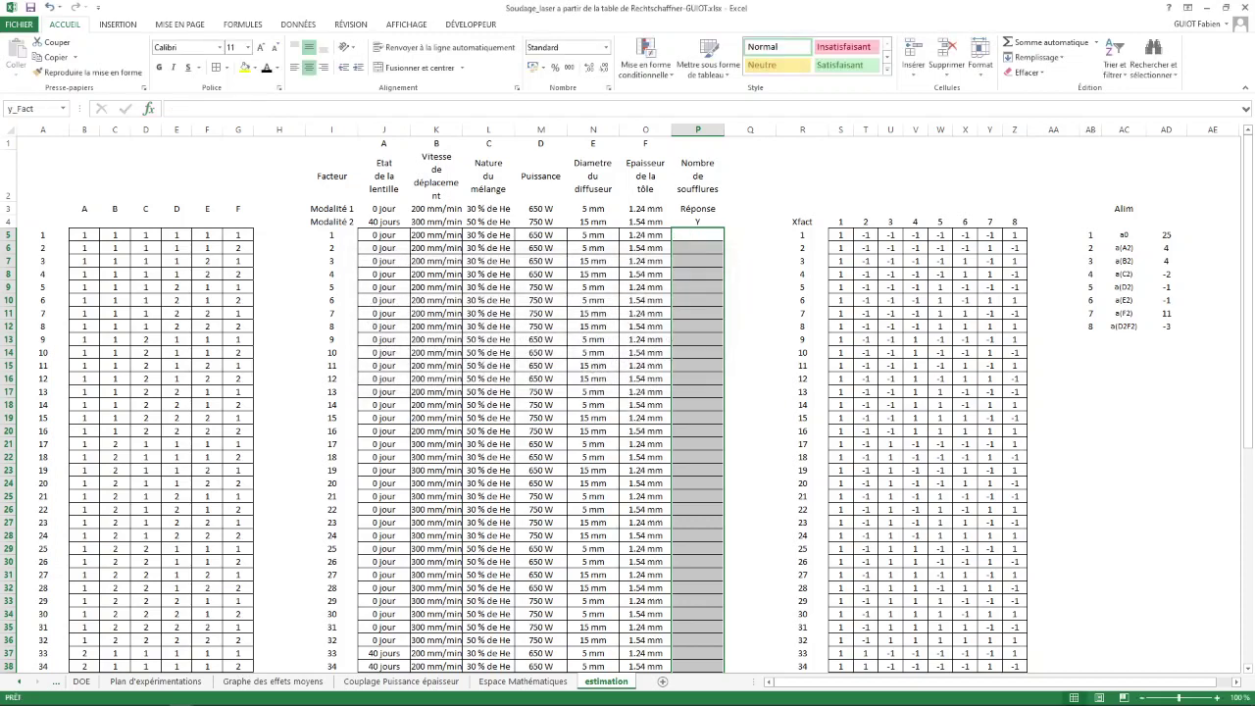
{"action": "left_click", "coordinate": [63, 109]}
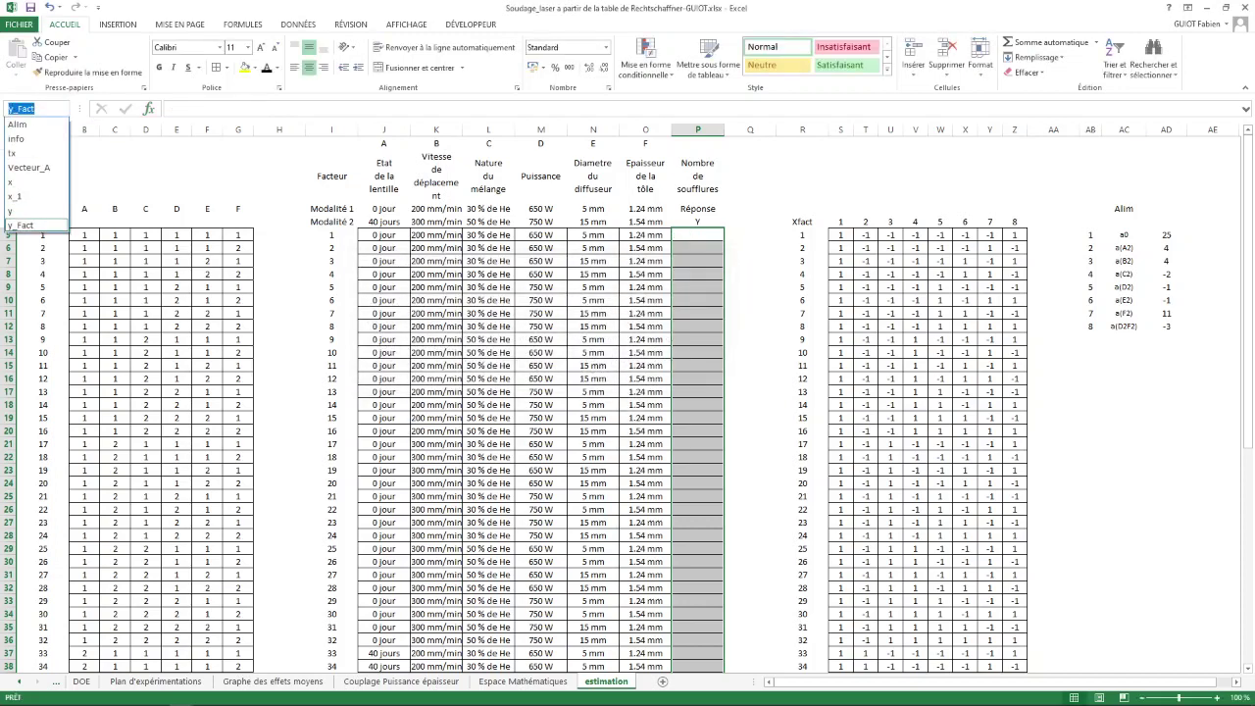
{"action": "key", "text": "Down"}
{"action": "key", "text": "Down"}
{"action": "key", "text": "Down"}
{"action": "left_click", "coordinate": [30, 168]}
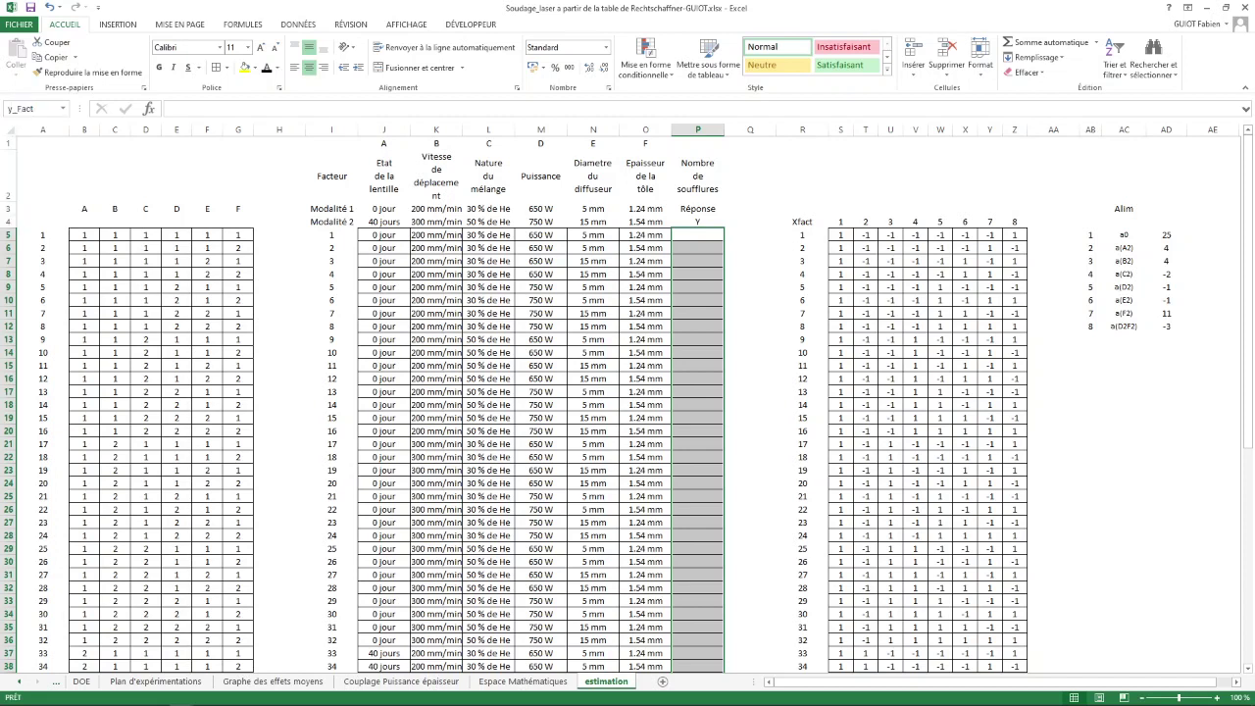
Select the model matrix S5:Z68 and name the range "xfact".
{"action": "left_click", "coordinate": [840, 235]}
{"action": "left_click", "coordinate": [890, 325]}
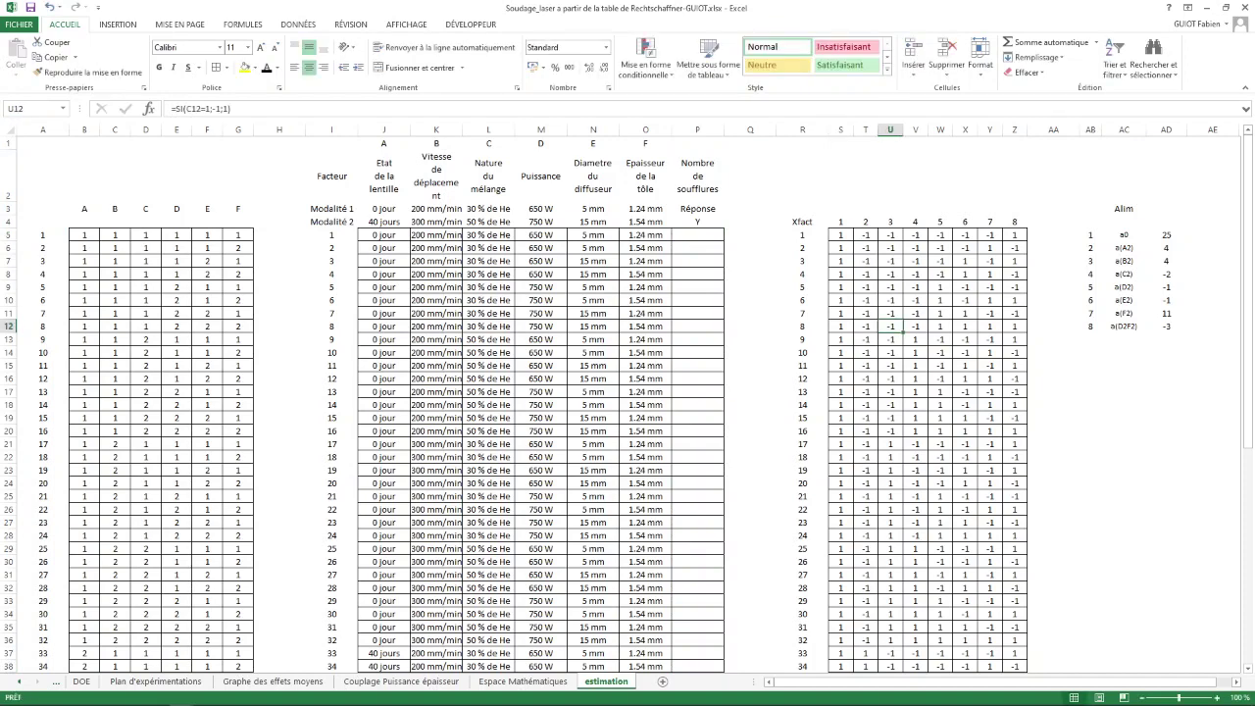
{"action": "mouse_move", "coordinate": [841, 236]}
{"action": "left_mouse_down"}
{"action": "mouse_move", "coordinate": [939, 329]}
{"action": "mouse_move", "coordinate": [1054, 539]}
{"action": "mouse_move", "coordinate": [1015, 671]}
{"action": "mouse_move", "coordinate": [1019, 620]}
{"action": "mouse_move", "coordinate": [1019, 668]}
{"action": "mouse_move", "coordinate": [1020, 654]}
{"action": "left_mouse_up"}
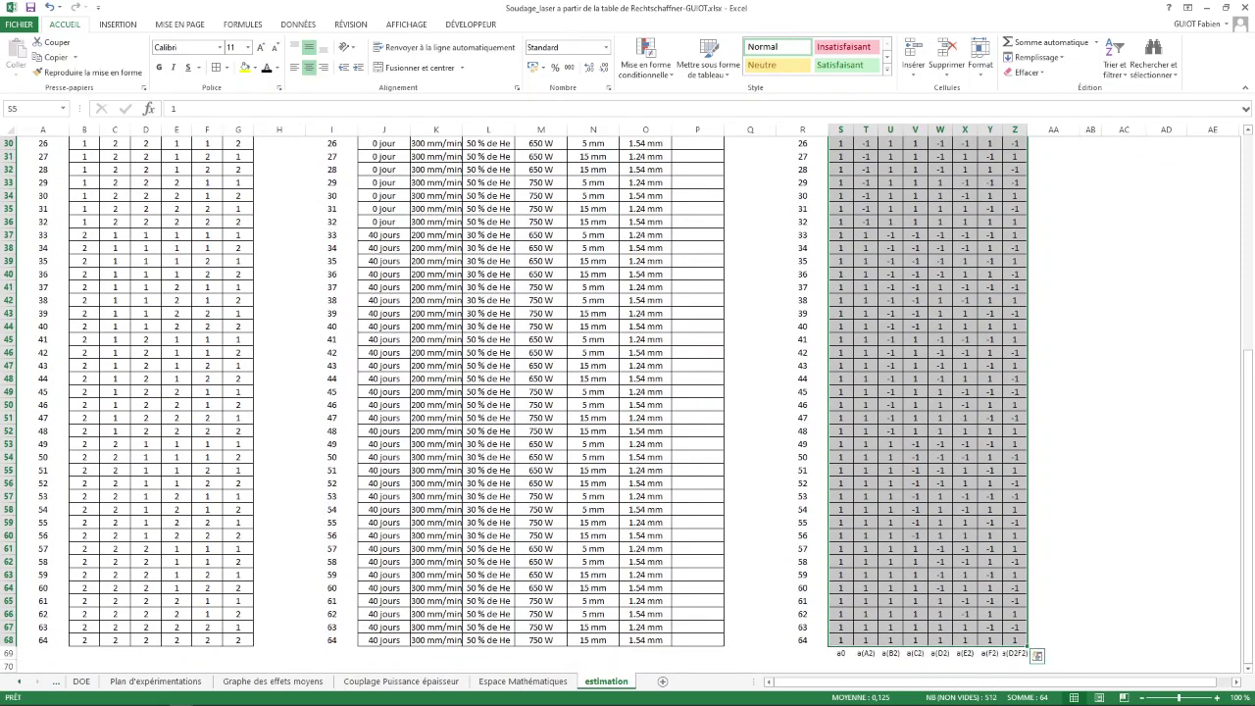
{"action": "left_click", "coordinate": [19, 108]}
{"action": "type", "text": "xfact"}
{"action": "key", "text": "Return"}
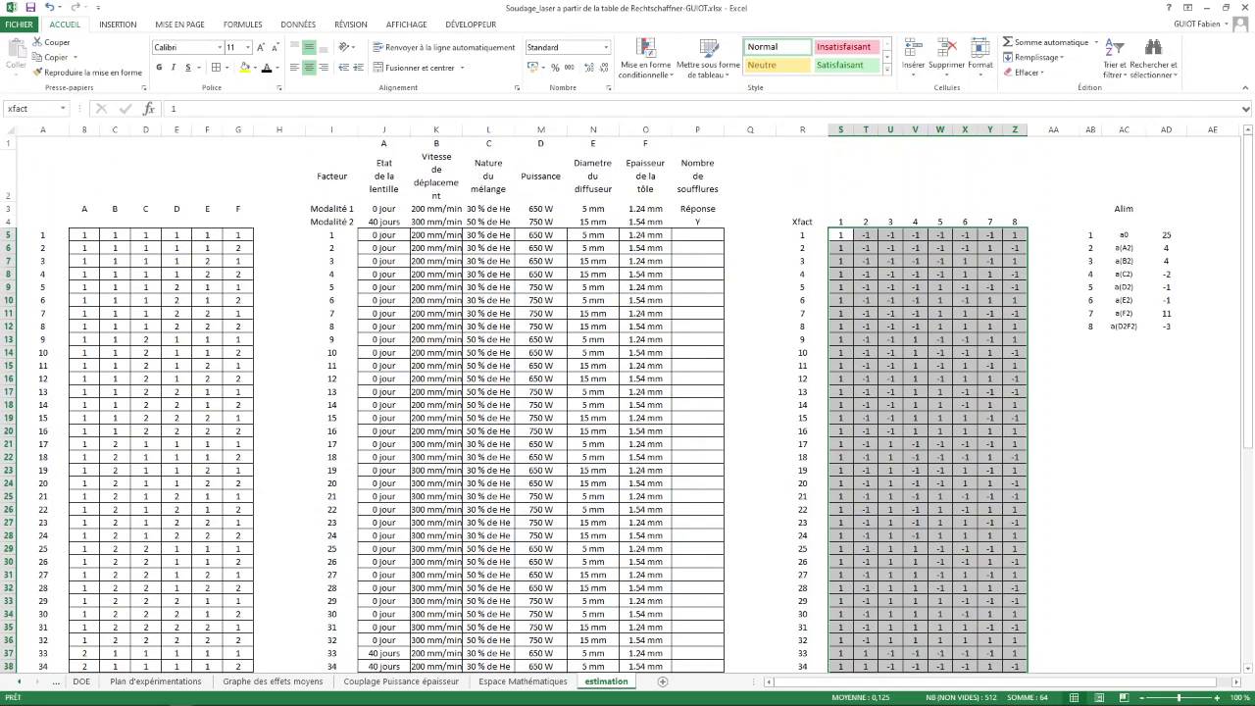
Fill the y_Fact range with the array formula PRODUITMAT(xfact;Alim).
{"action": "left_click", "coordinate": [62, 109]}
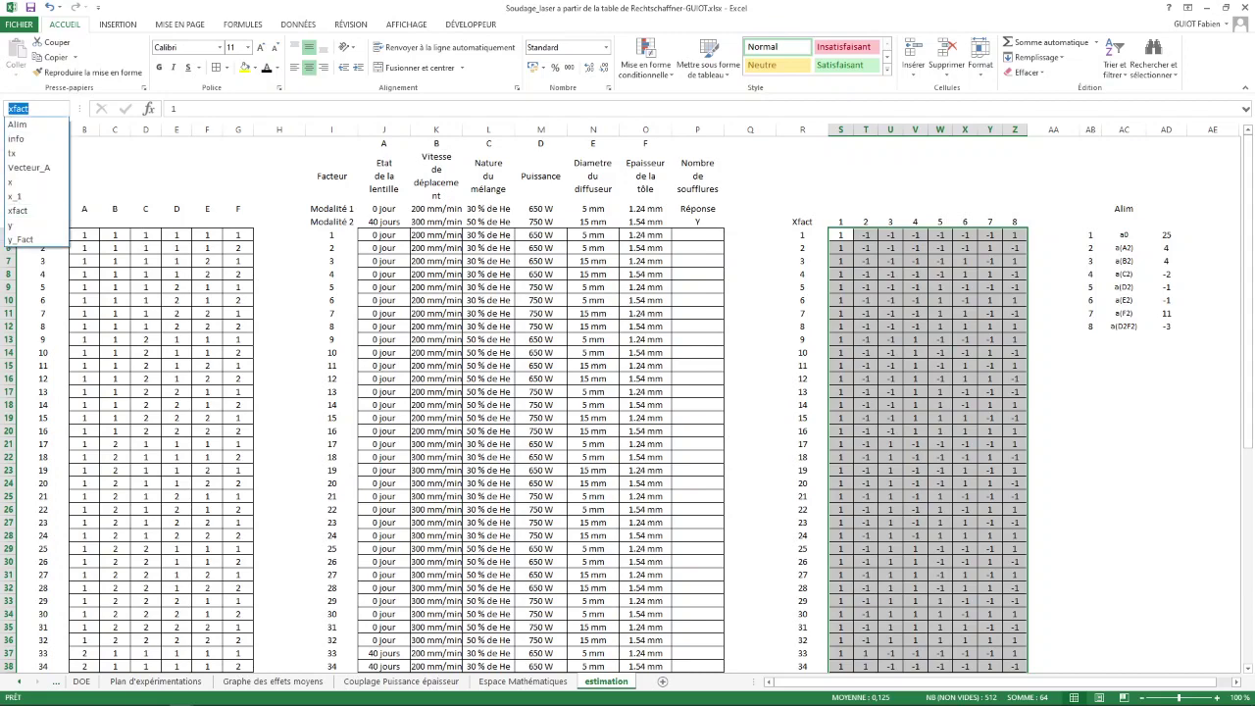
{"action": "left_click", "coordinate": [24, 239]}
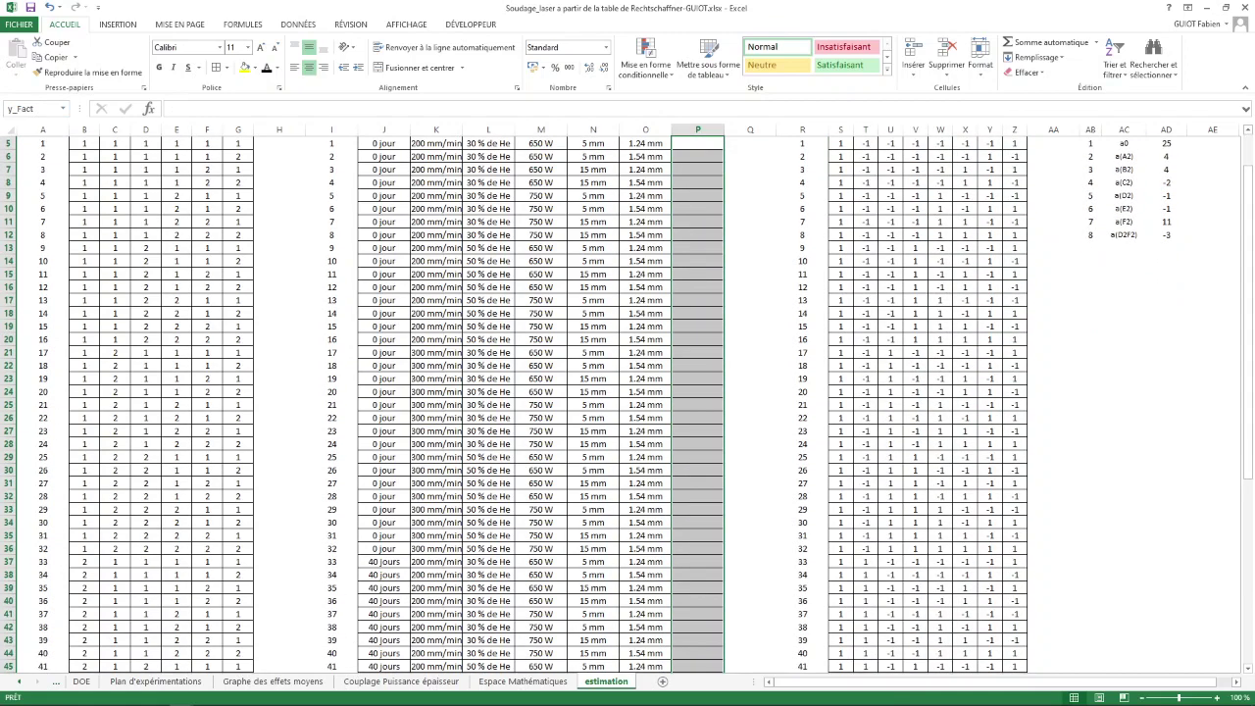
{"action": "left_click", "coordinate": [149, 109]}
{"action": "left_click", "coordinate": [443, 339]}
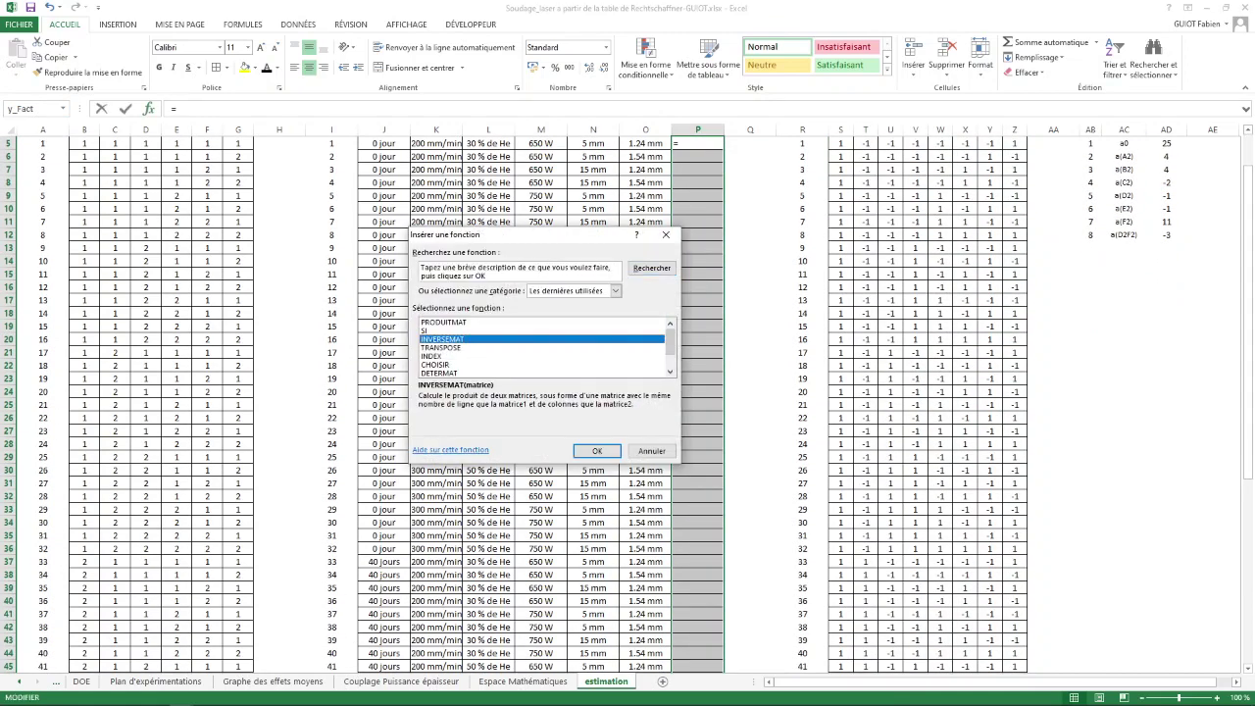
{"action": "left_click", "coordinate": [443, 323]}
{"action": "left_click", "coordinate": [597, 451]}
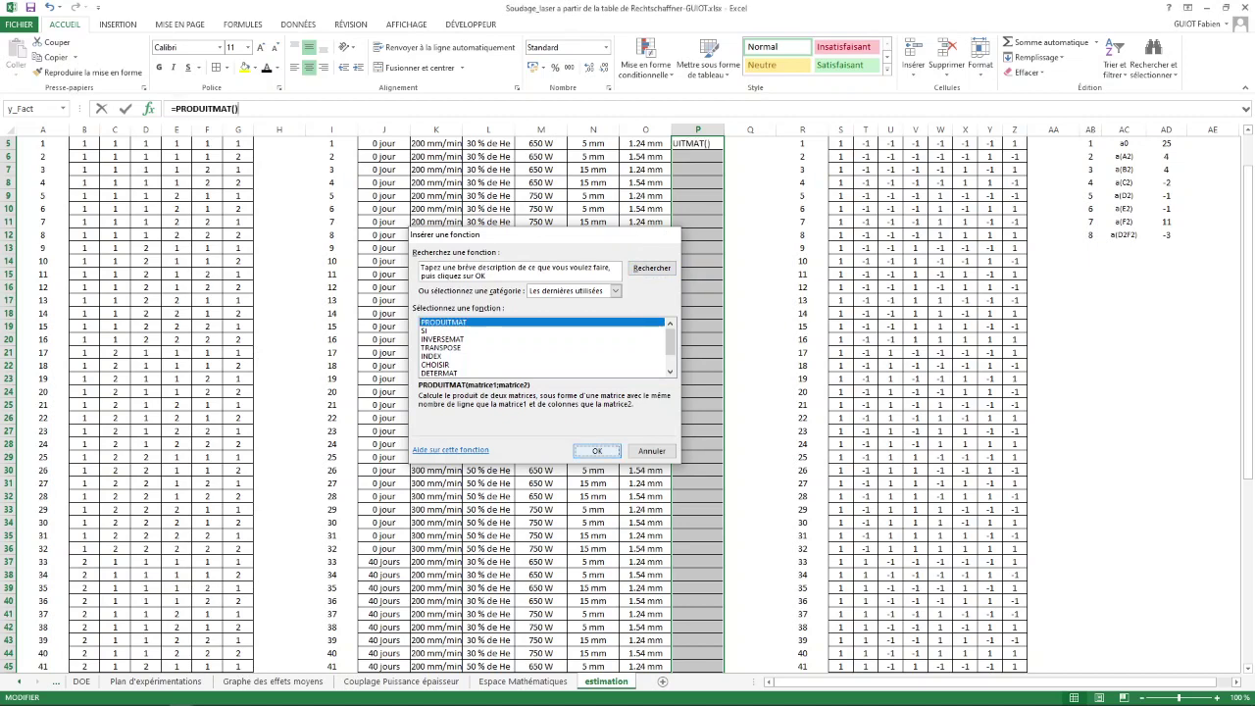
{"action": "scroll", "coordinate": [628, 402], "scroll_direction": "up", "scroll_amount": 2}
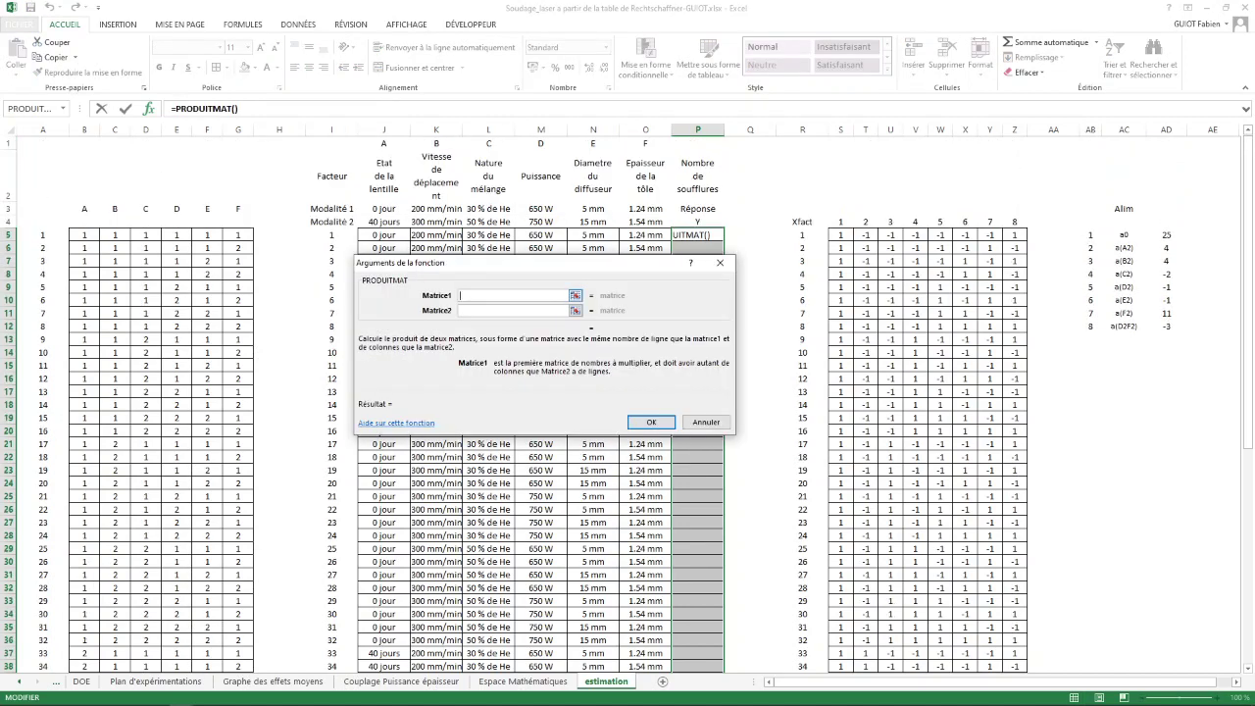
{"action": "type", "text": "xfact"}
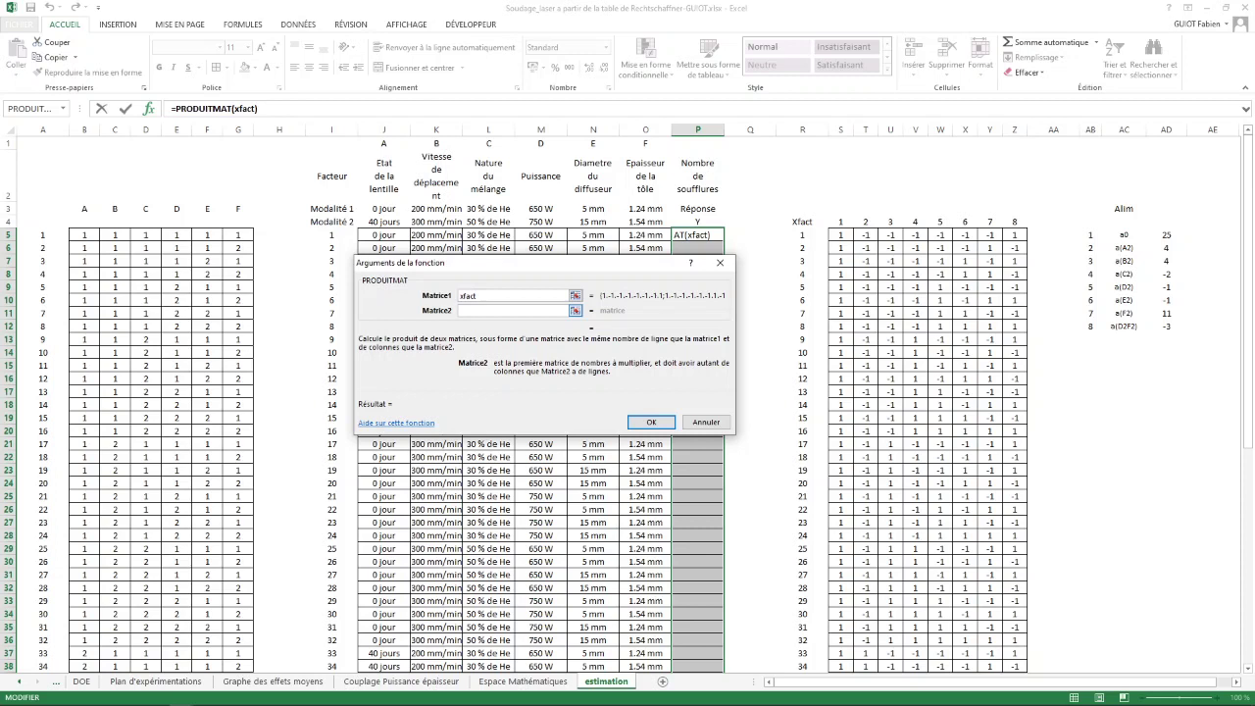
{"action": "type", "text": "all"}
{"action": "type", "text": "m"}
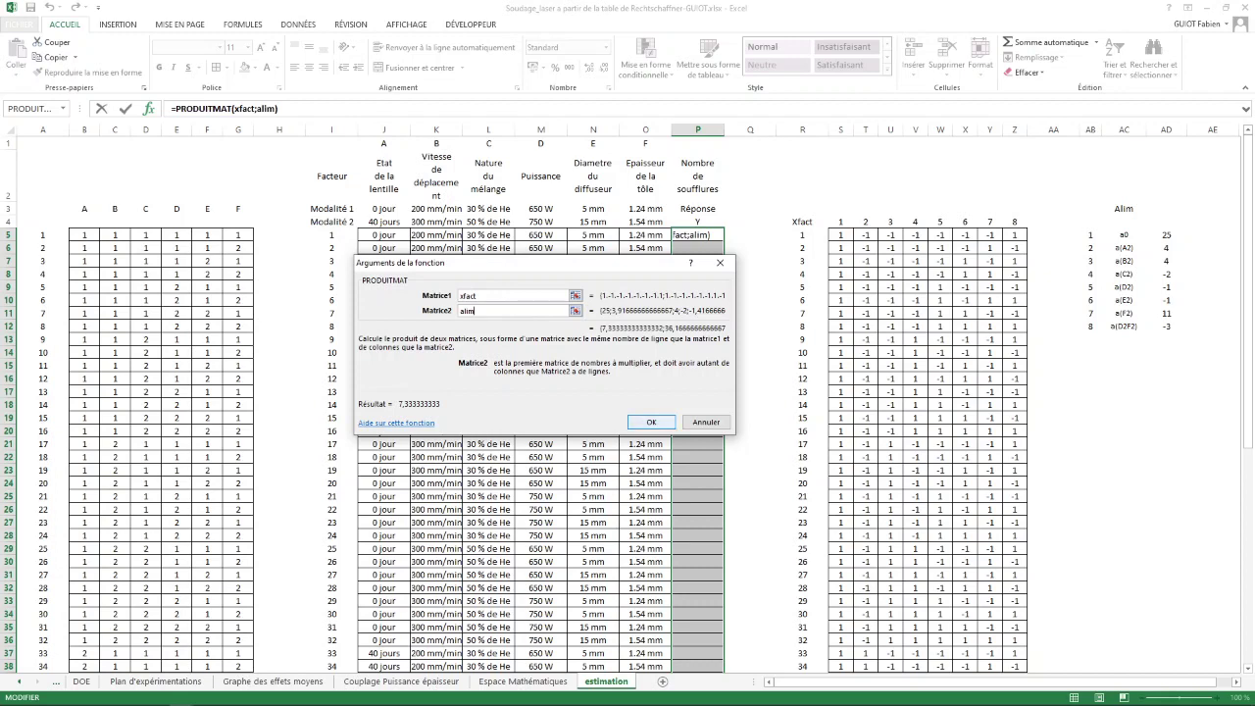
{"action": "key", "text": "ctrl+shift+Return"}
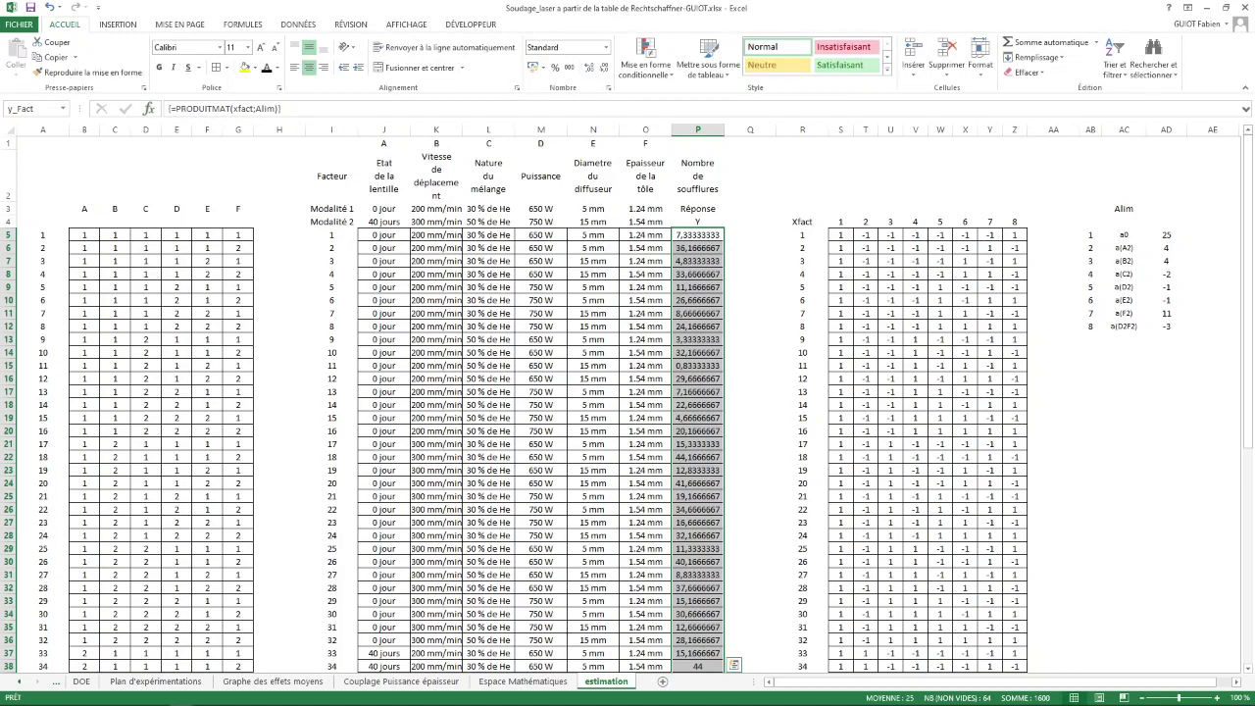
Reduce the estimated responses in column P to whole numbers without decimals.
{"action": "left_click", "coordinate": [603, 68]}
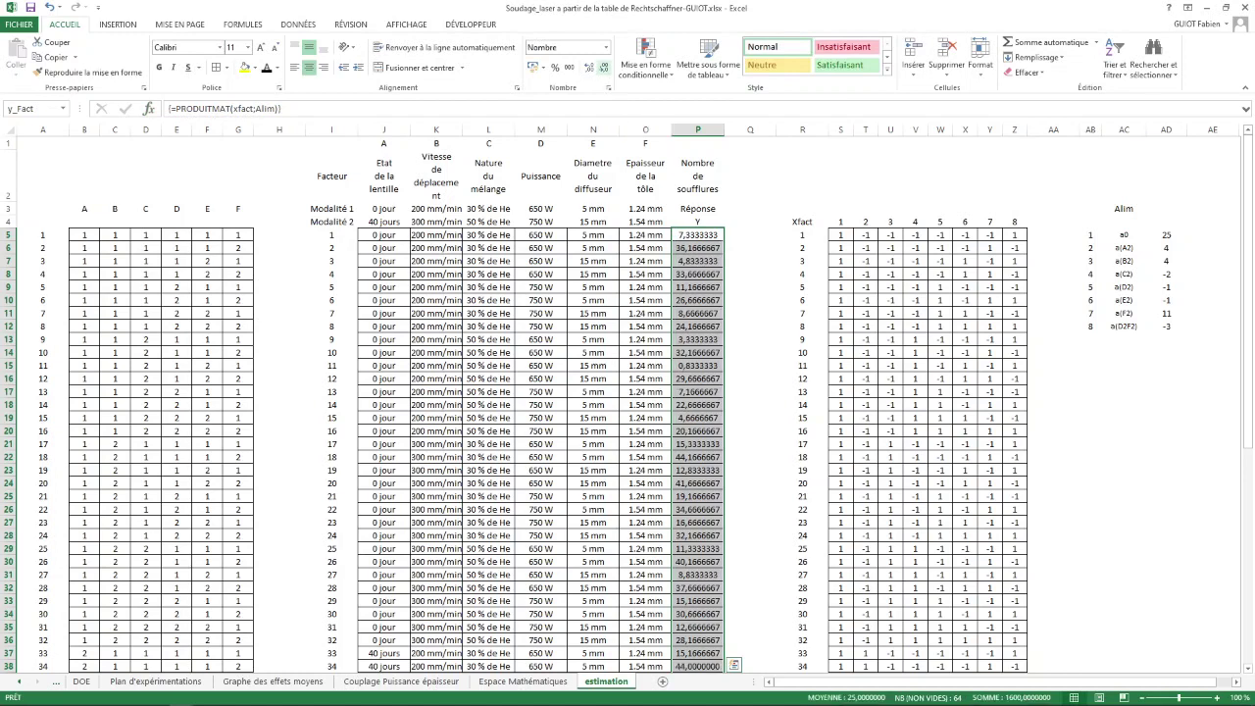
{"action": "left_click", "coordinate": [603, 68]}
{"action": "left_click", "coordinate": [603, 68]}
{"action": "left_click", "coordinate": [603, 68]}
{"action": "left_click", "coordinate": [602, 68]}
{"action": "left_click", "coordinate": [602, 67]}
{"action": "left_click", "coordinate": [602, 67]}
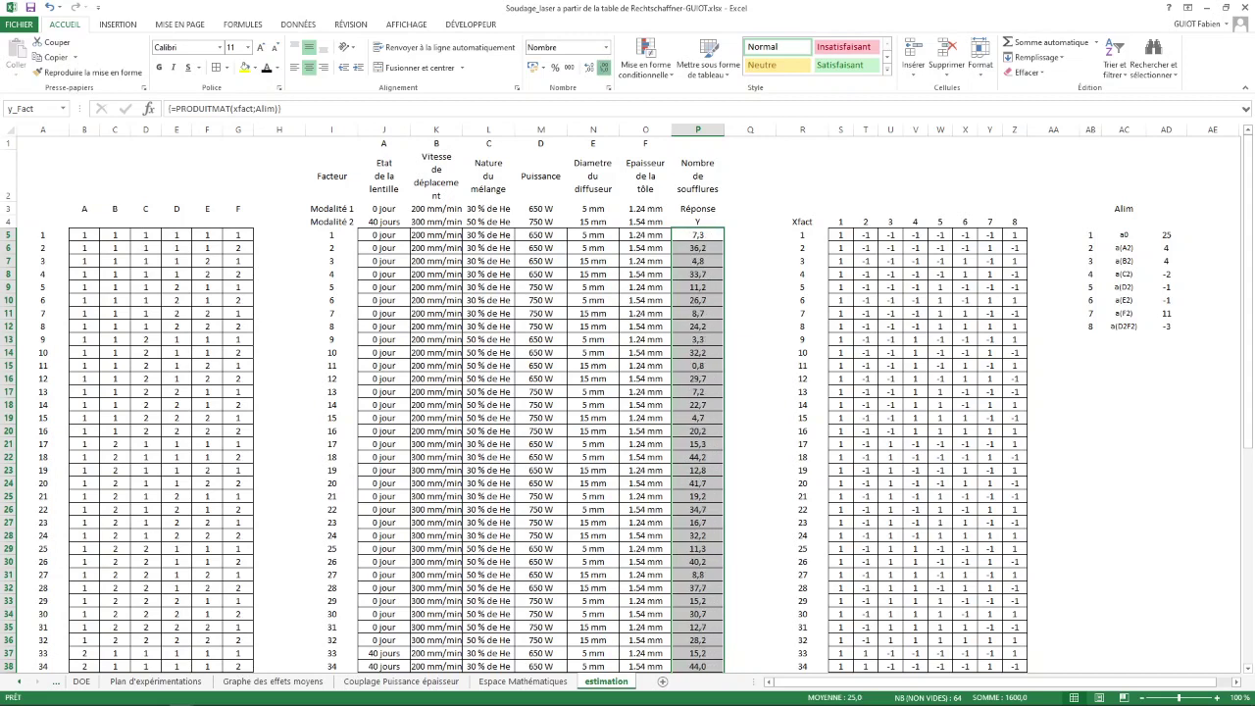
{"action": "left_click", "coordinate": [603, 67]}
{"action": "left_click", "coordinate": [750, 353]}
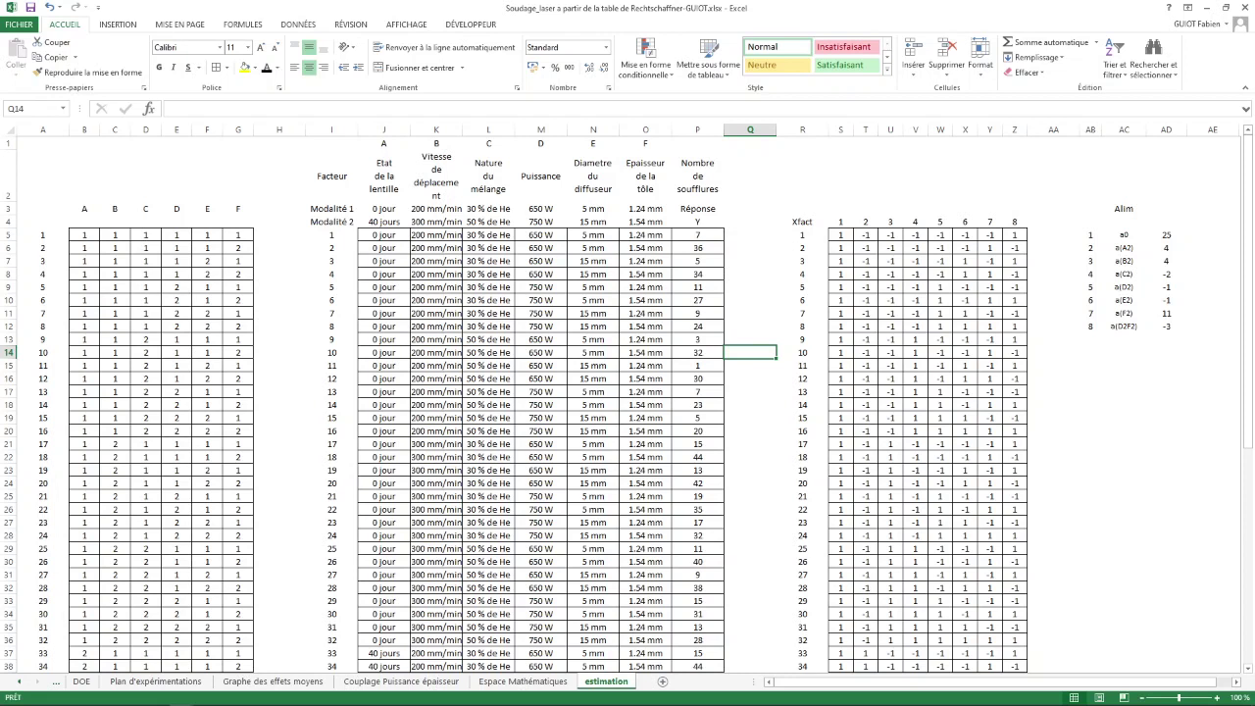
Examine the estimated soufflures for all 64 runs and the factor settings of runs 43, 27 and 15.
{"action": "left_click", "coordinate": [698, 236]}
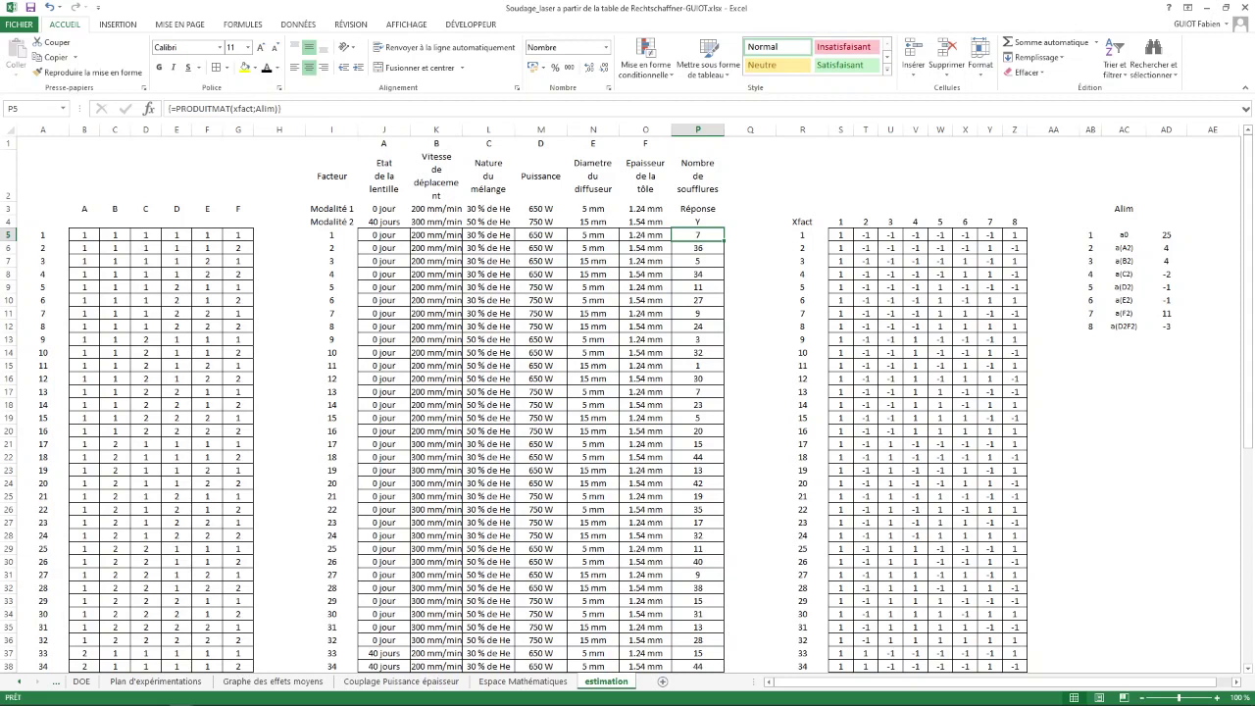
{"action": "left_click", "coordinate": [697, 365]}
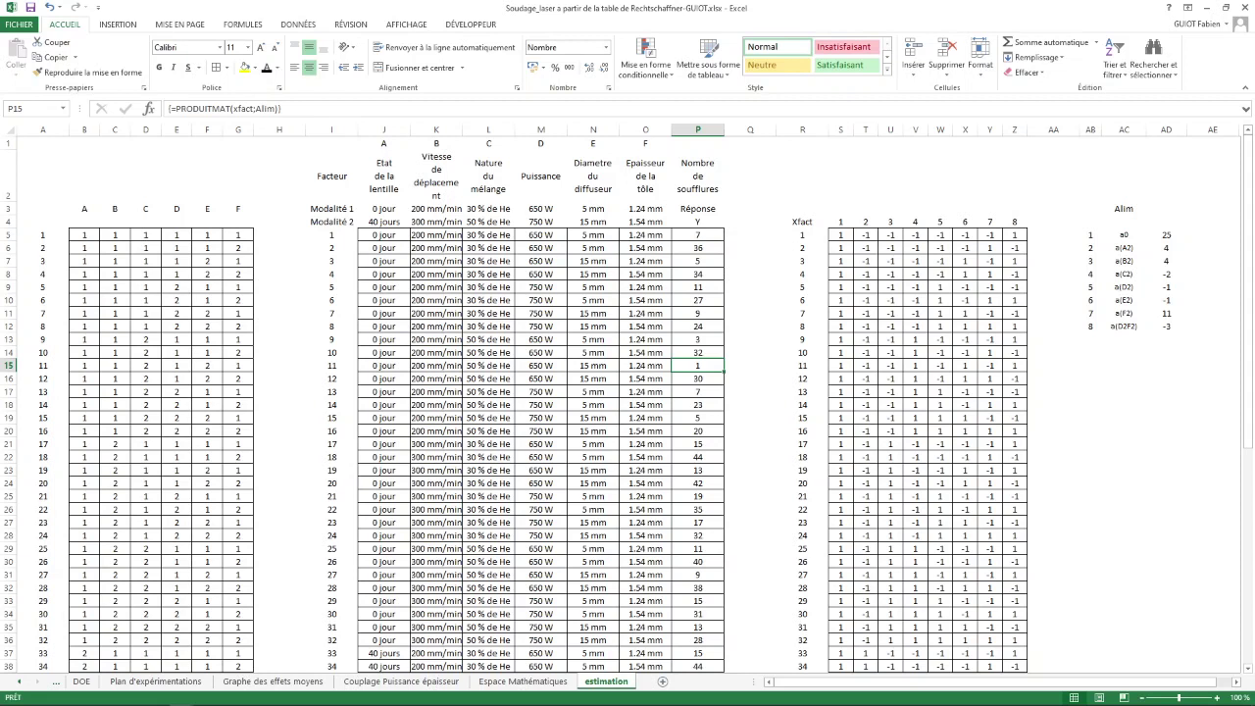
{"action": "left_click", "coordinate": [697, 235]}
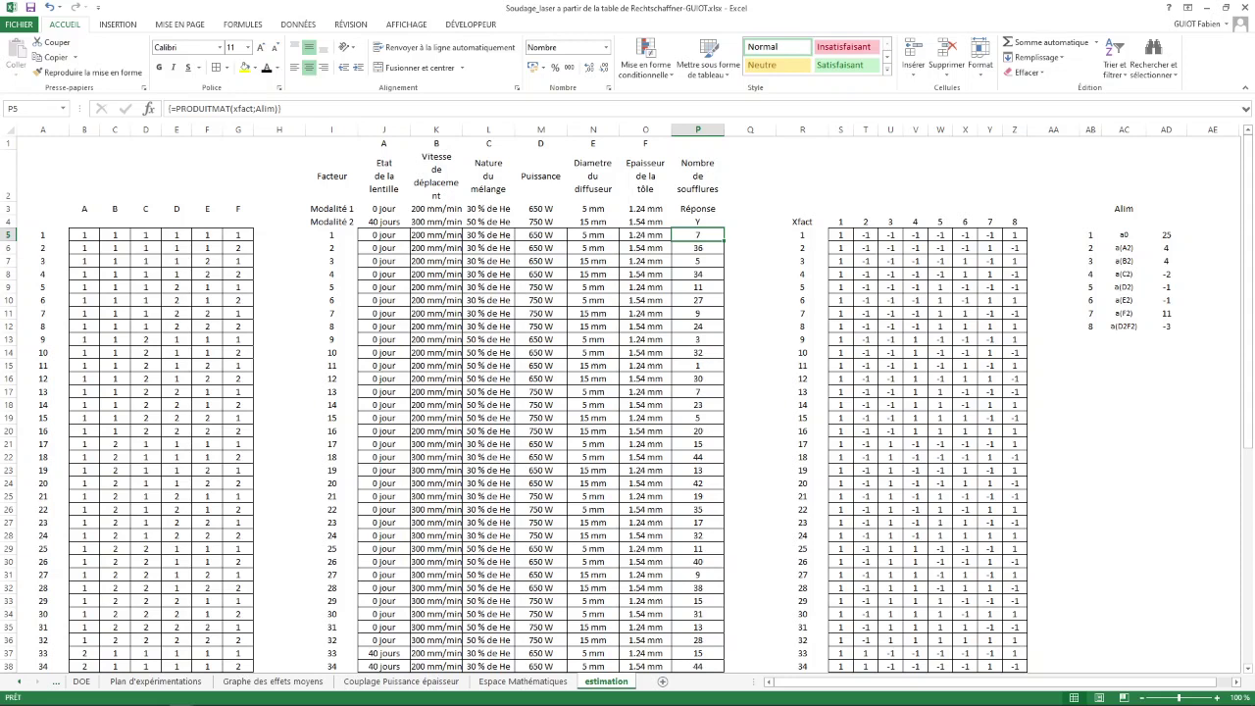
{"action": "left_click_drag", "start_coordinate": [697, 235], "coordinate": [726, 667]}
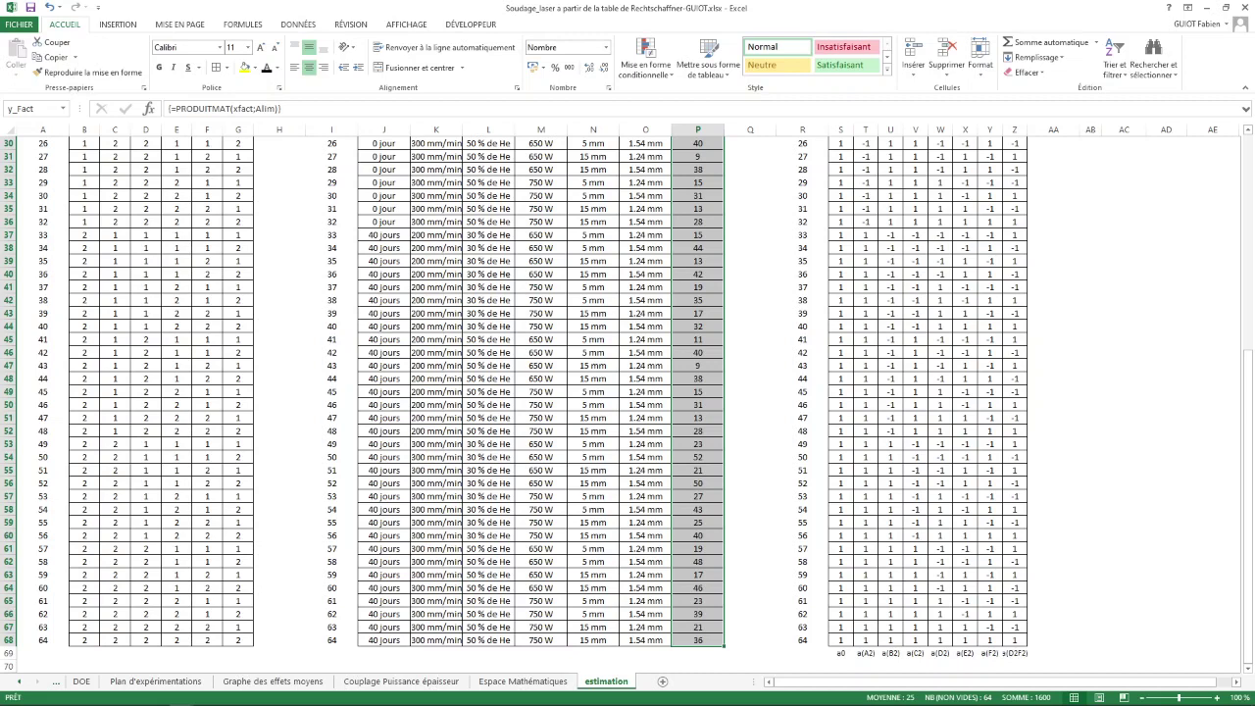
{"action": "left_click", "coordinate": [698, 365]}
{"action": "left_click_drag", "start_coordinate": [383, 364], "coordinate": [645, 364]}
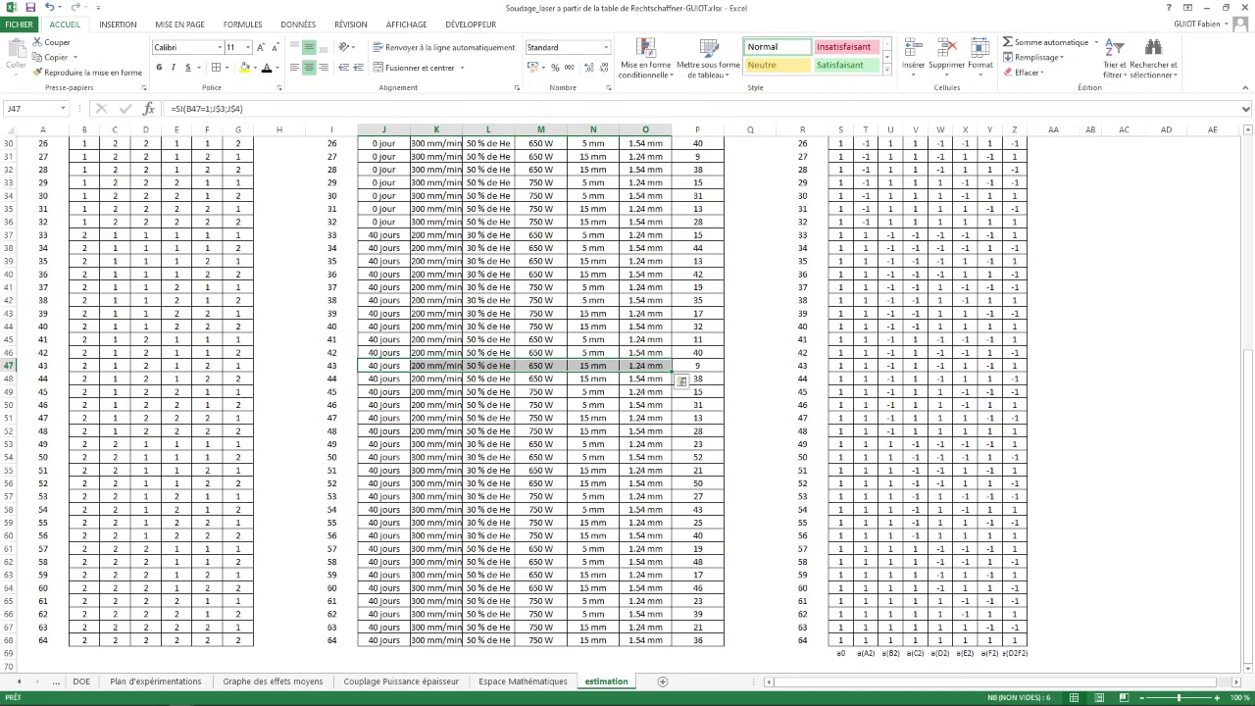
{"action": "scroll", "coordinate": [627, 393], "scroll_direction": "up", "scroll_amount": 4}
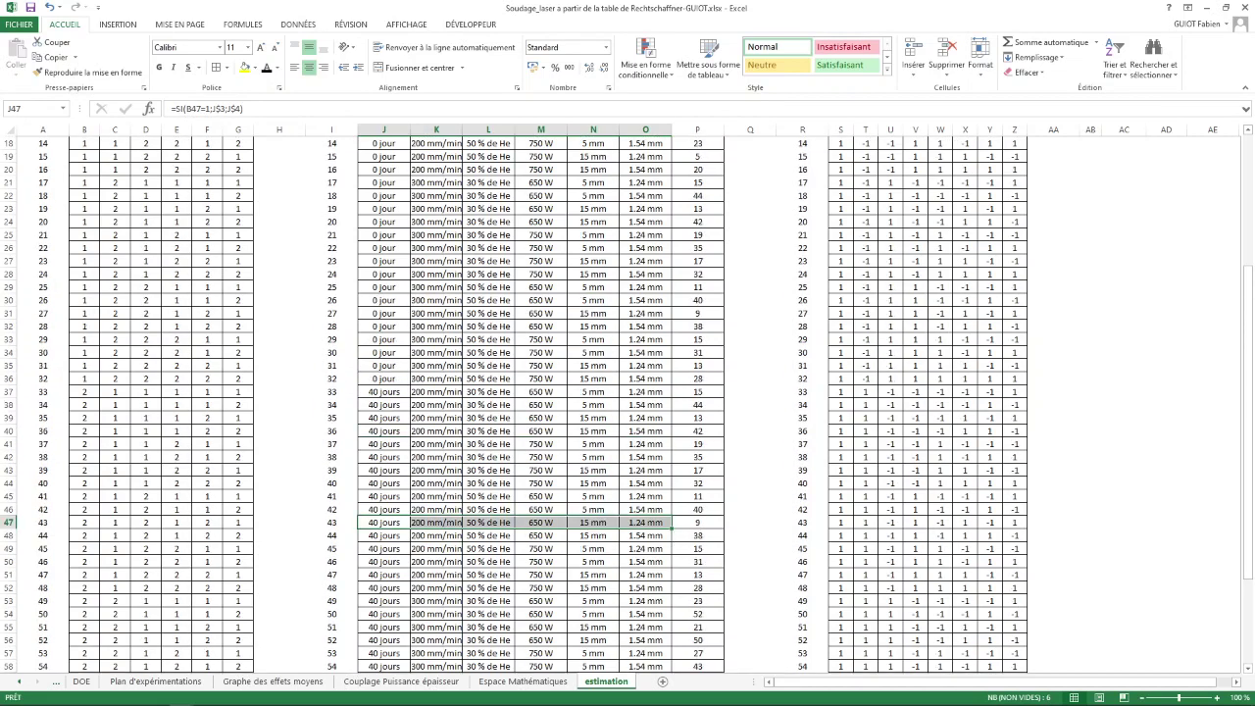
{"action": "left_click_drag", "start_coordinate": [697, 313], "coordinate": [383, 312]}
{"action": "scroll", "coordinate": [383, 313], "scroll_direction": "up", "scroll_amount": 3}
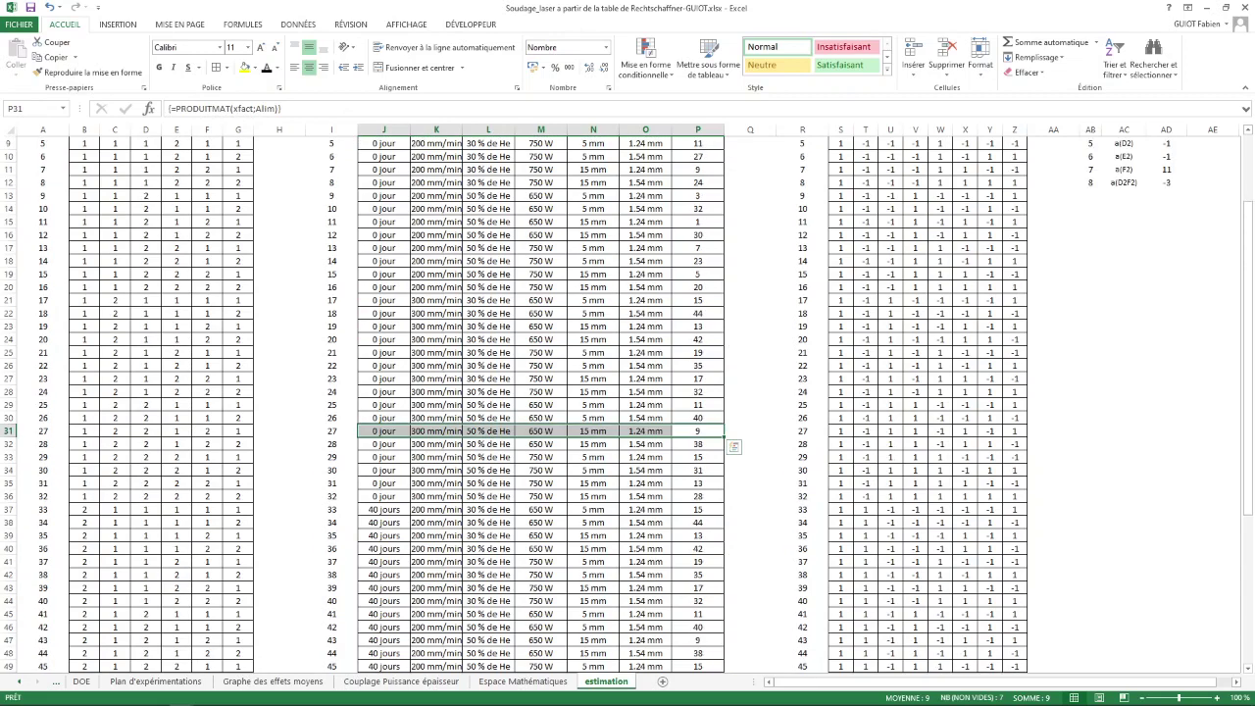
{"action": "scroll", "coordinate": [549, 405], "scroll_direction": "up", "scroll_amount": 3}
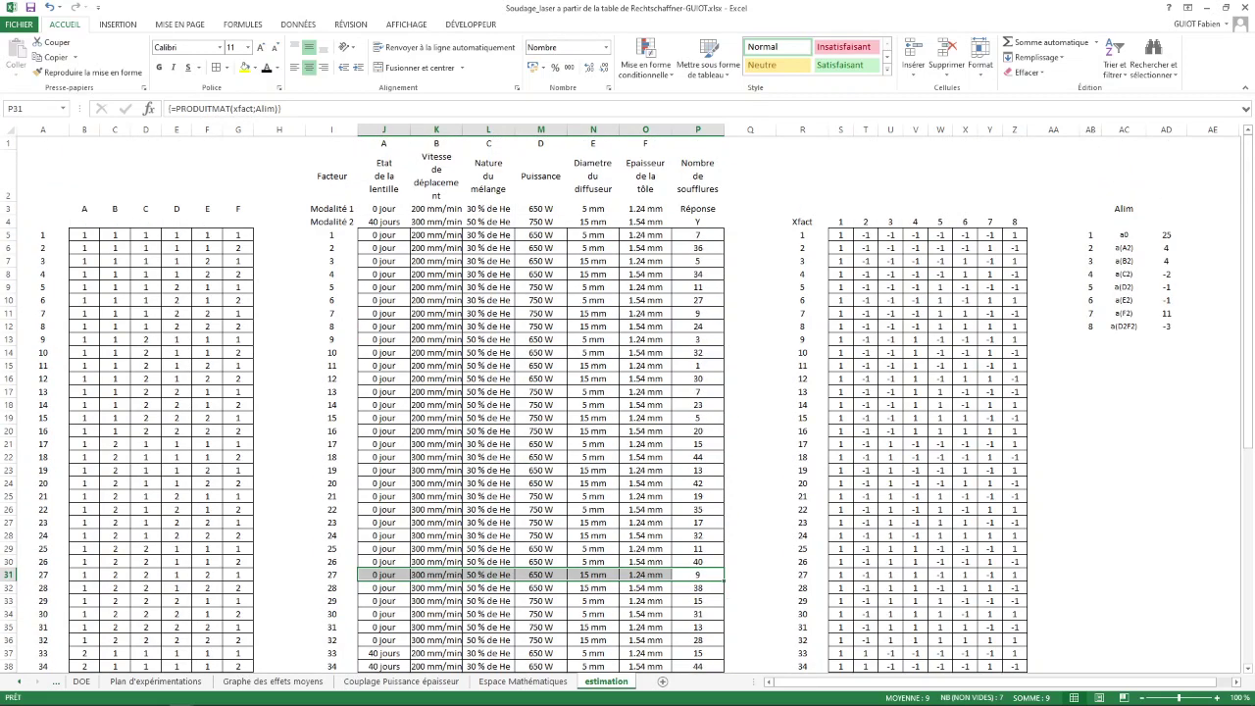
{"action": "left_click_drag", "start_coordinate": [698, 418], "coordinate": [383, 417]}
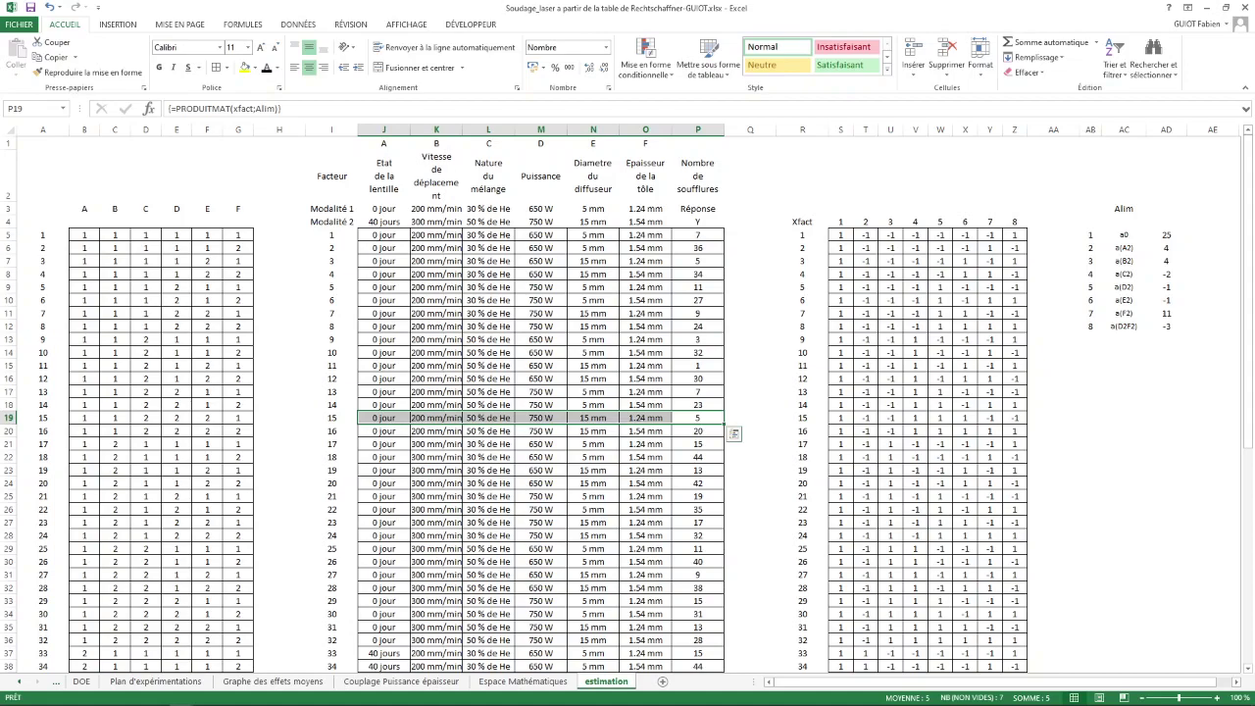
{"action": "key", "text": "alt+Tab"}
{"action": "key", "text": "Tab"}
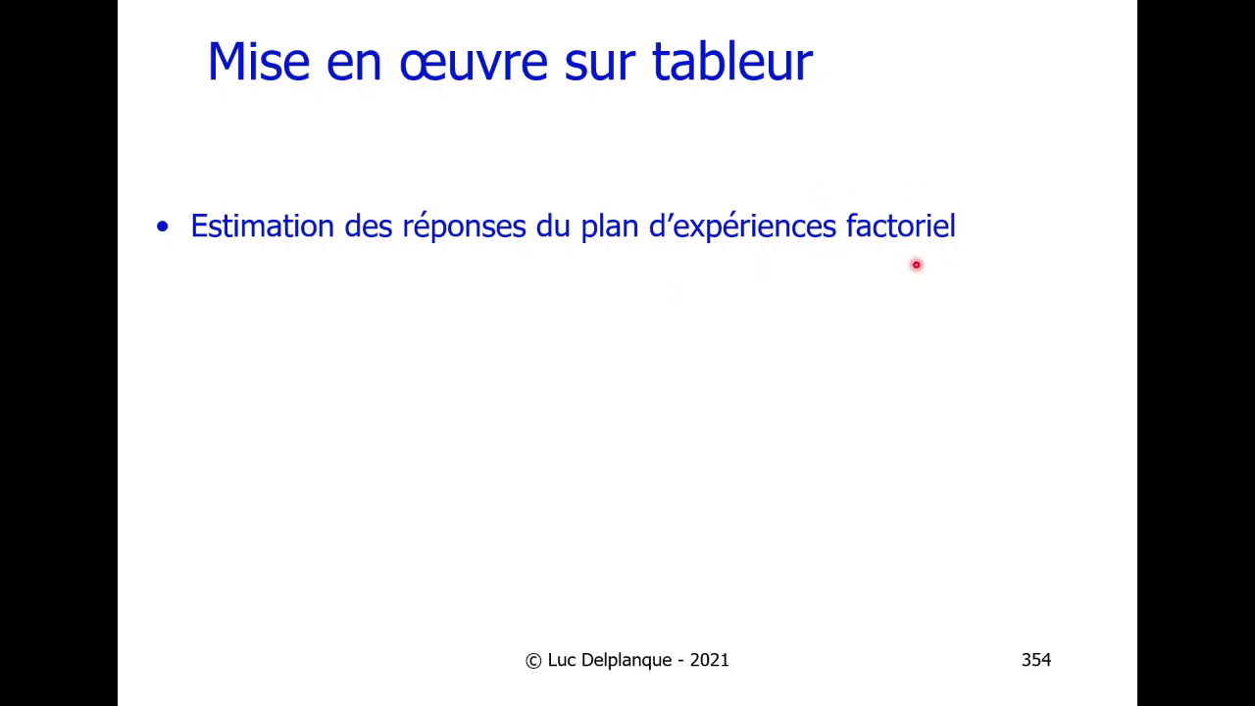
{"action": "key", "text": "Right"}
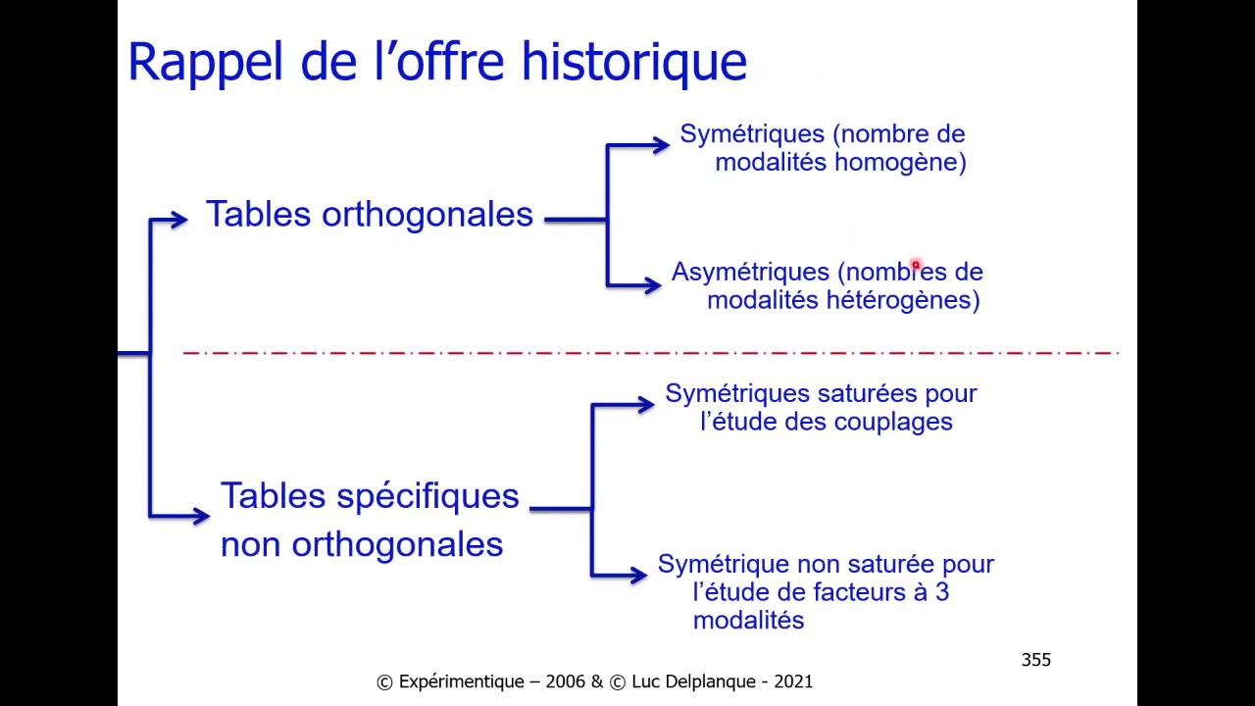